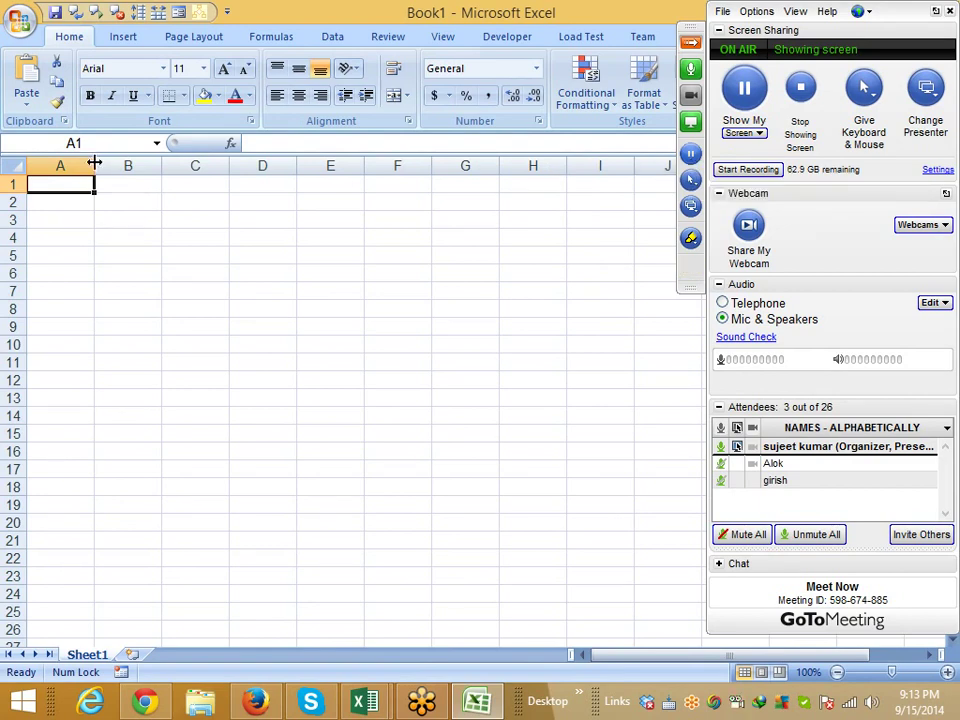
# - Enter the header 'Name' in A1 and the first name 'Puneet' in A2
pyautogui.click(77, 236)
pyautogui.click(77, 200)
pyautogui.click(77, 186)
pyautogui.write('N')
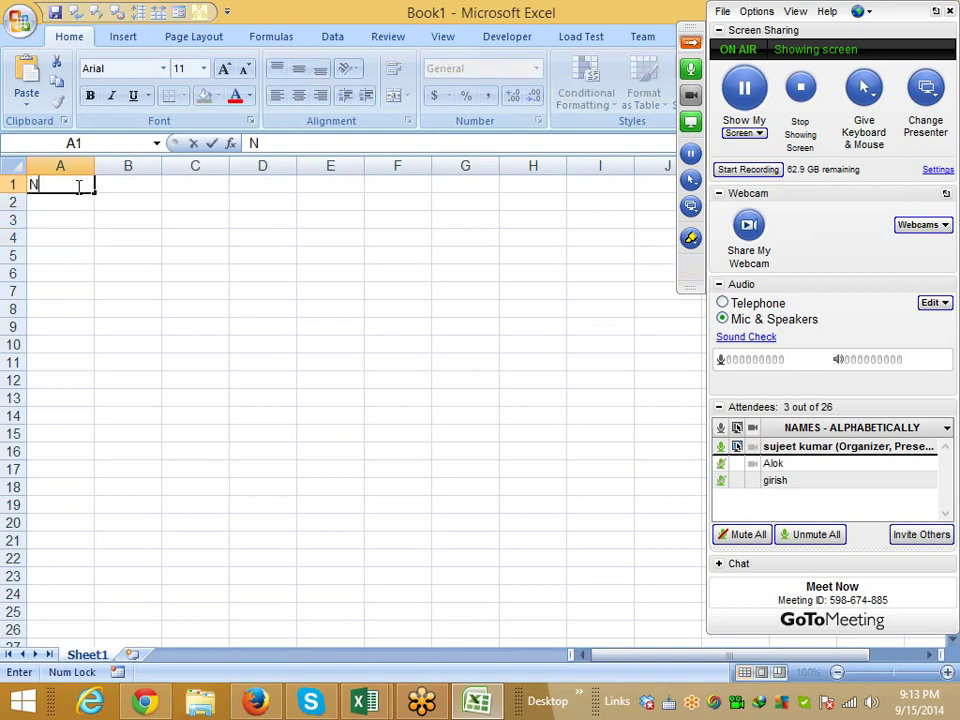
pyautogui.write('ame')
pyautogui.press('Return')
pyautogui.click(77, 186)
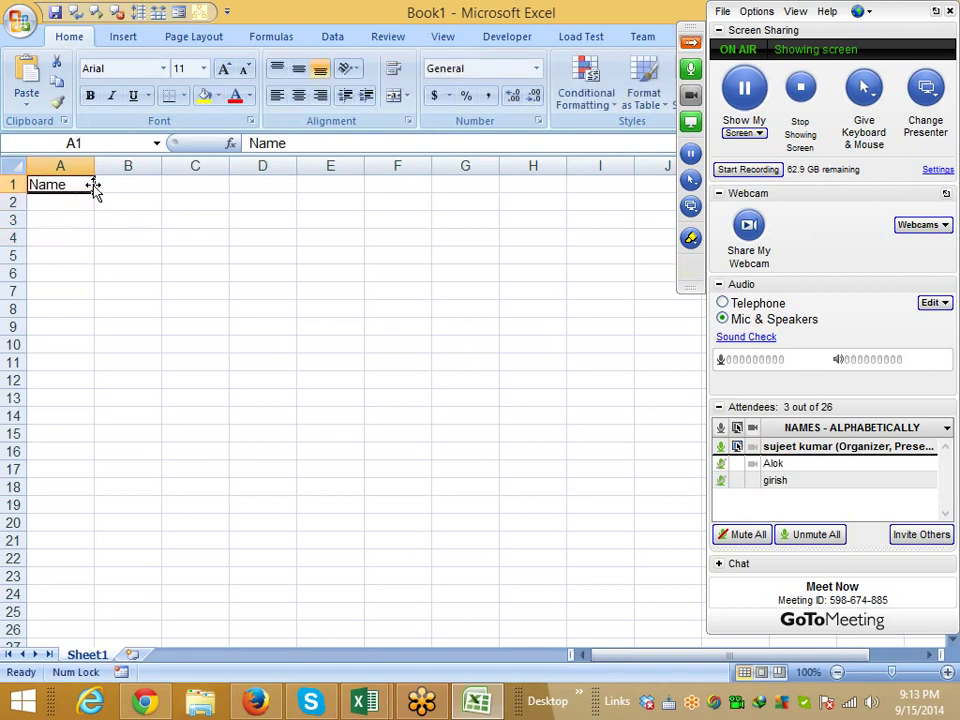
pyautogui.moveTo(94, 191); pyautogui.dragTo(90, 186)
pyautogui.click(82, 205)
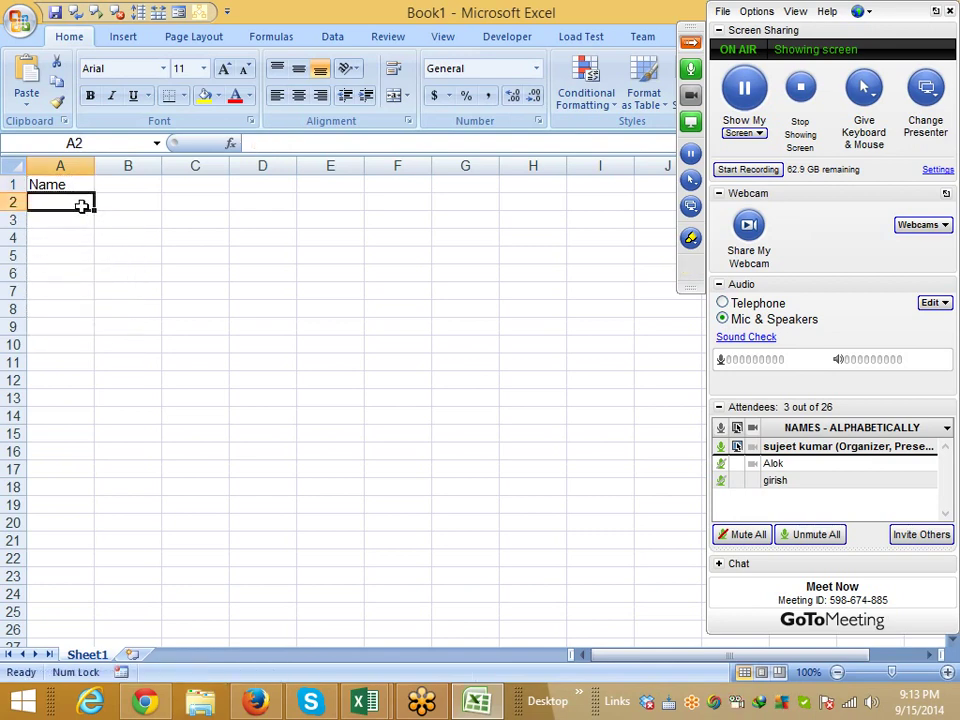
pyautogui.write('Pun')
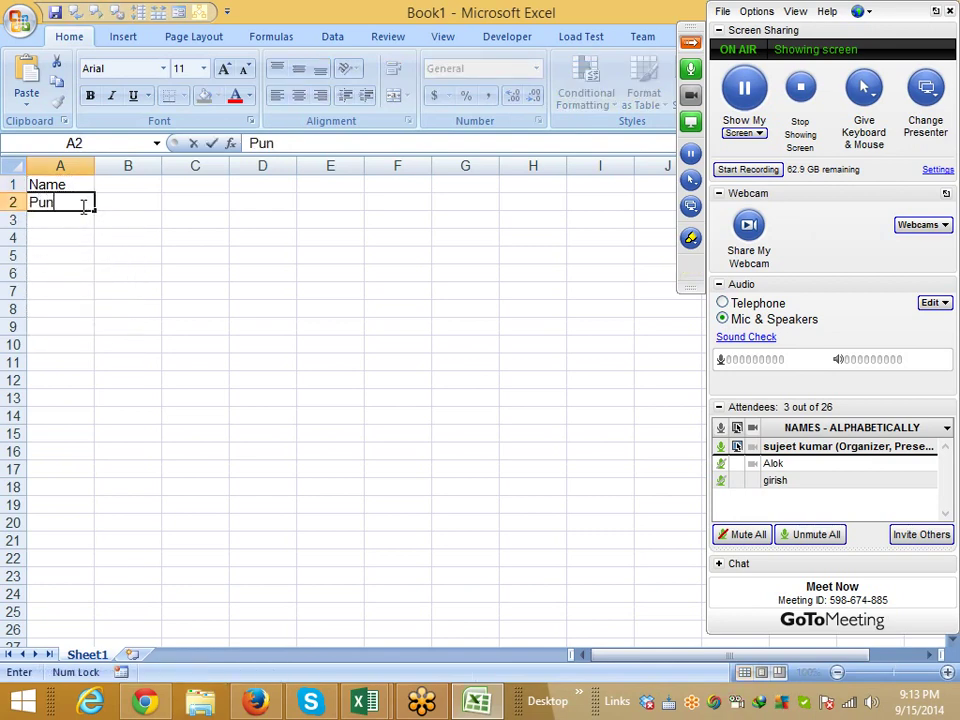
pyautogui.write('eet')
pyautogui.click(79, 248)
pyautogui.click(73, 202)
# - Fill the names down column A to row 51, undoing the overshoot to row 142
pyautogui.moveTo(95, 206); pyautogui.dragTo(96, 627)
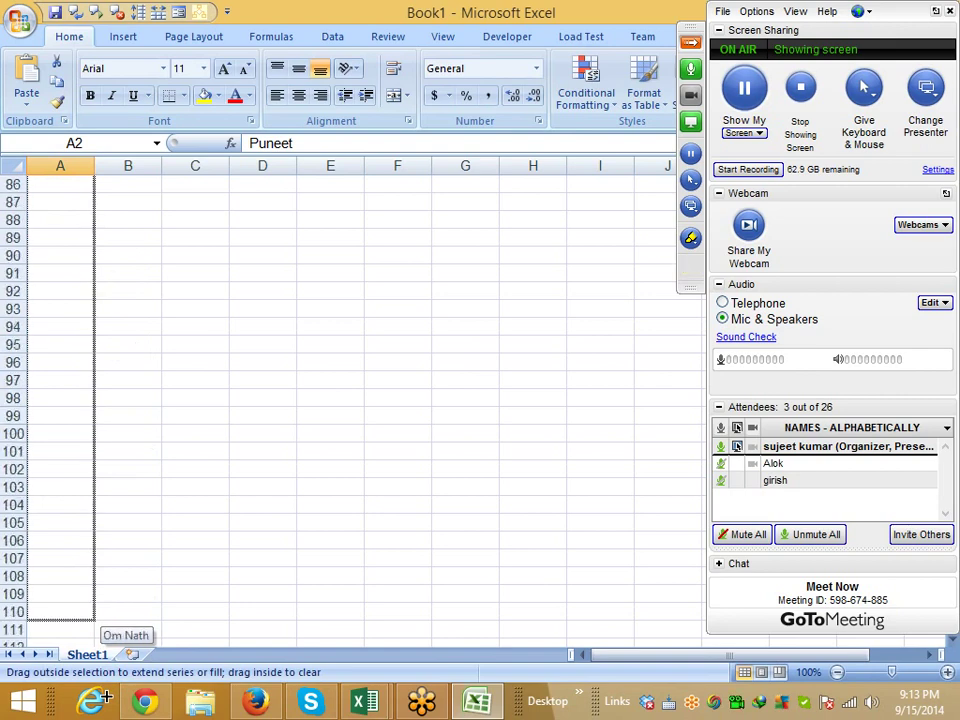
pyautogui.moveTo(96, 627); pyautogui.dragTo(110, 703)
pyautogui.hotkey('ctrl', 'z')
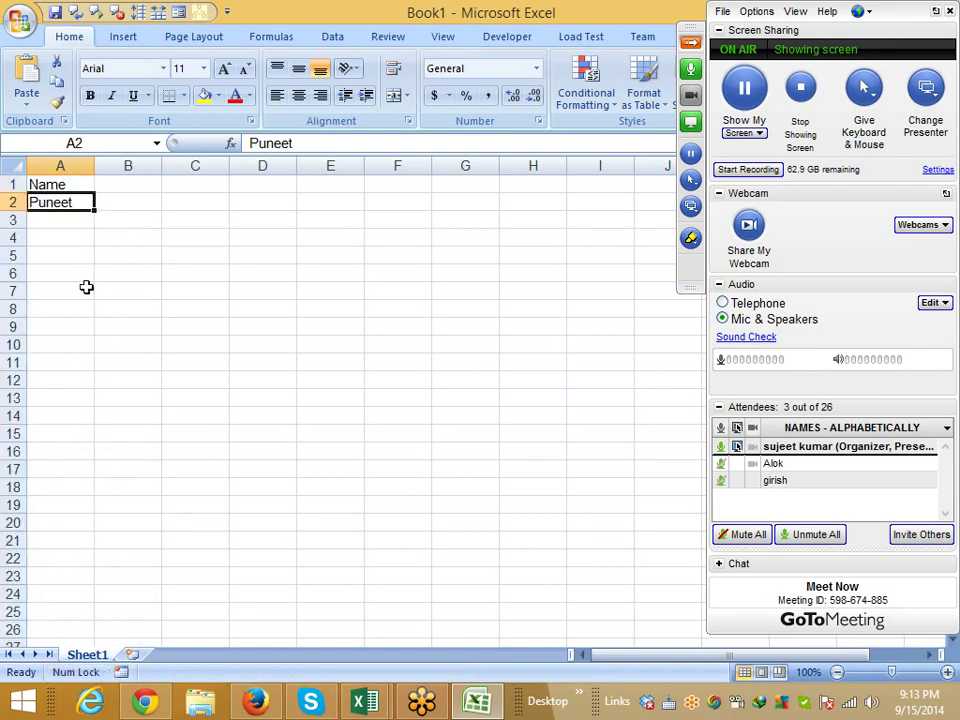
pyautogui.moveTo(95, 209)
pyautogui.mouseDown()
pyautogui.moveTo(105, 656)
pyautogui.moveTo(108, 645)
pyautogui.mouseUp()
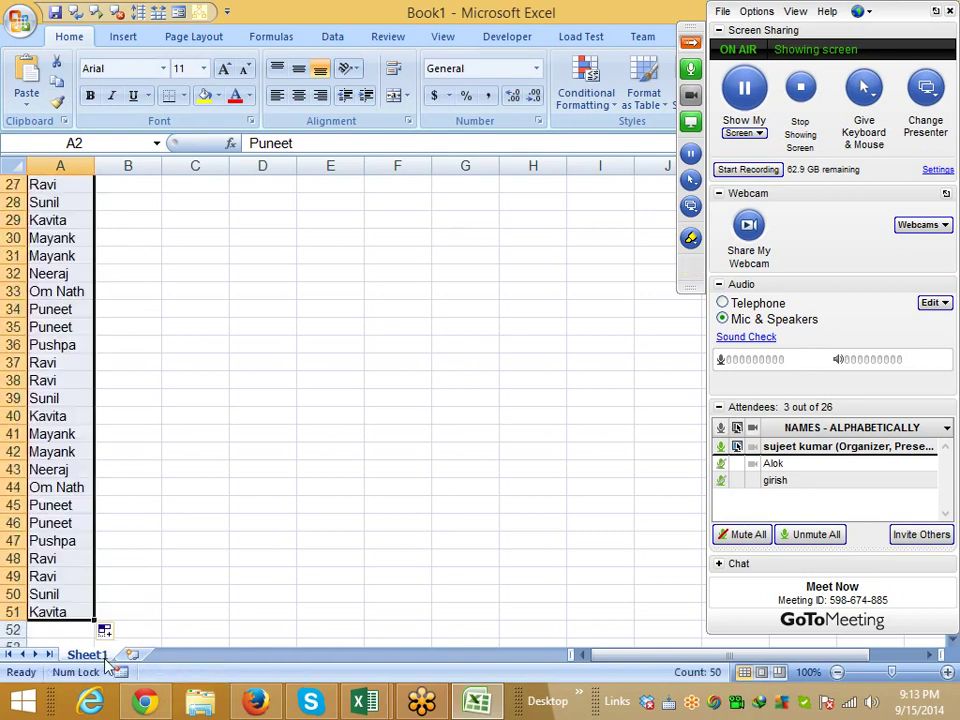
pyautogui.hotkey('ctrl', 'Home')
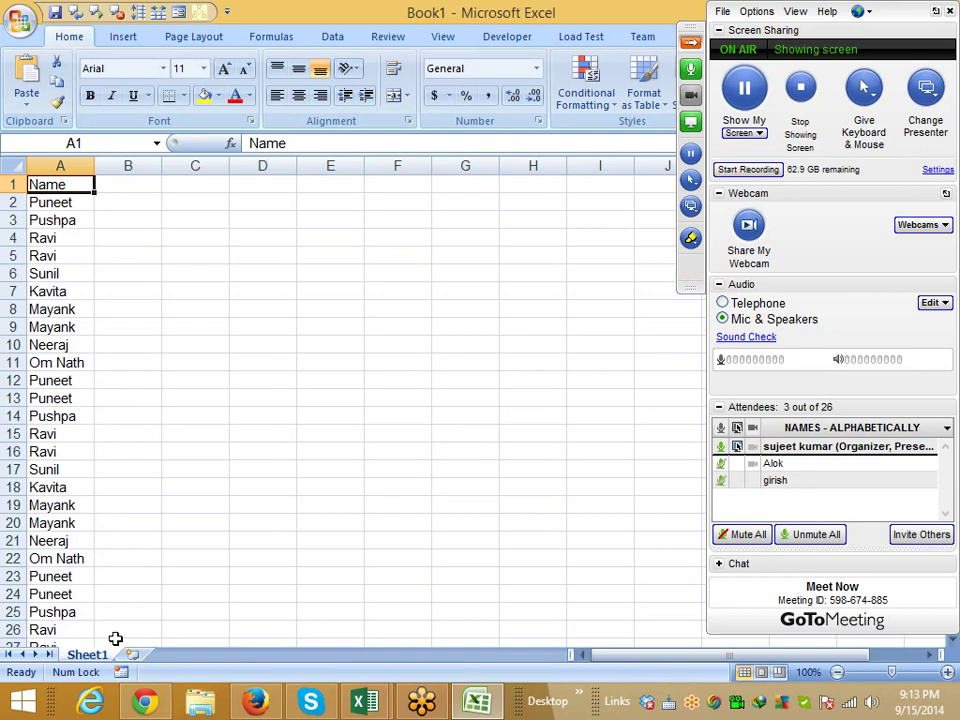
pyautogui.press('Right')
pyautogui.press('Right')
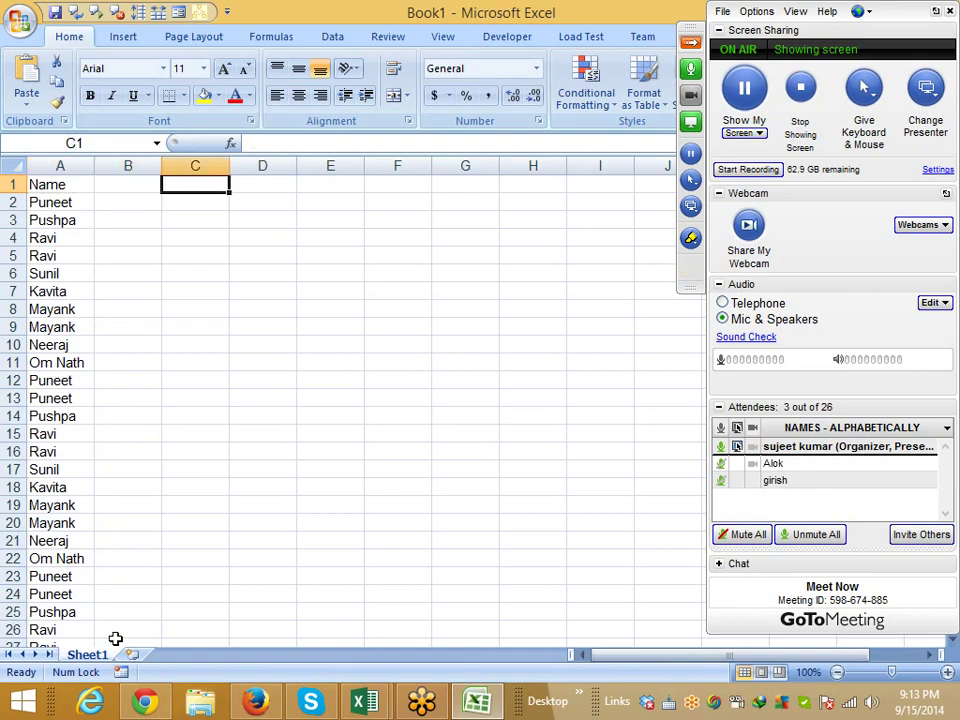
pyautogui.press('Right')
# - Enter 60 in D3 and =IF(D3>50,"OK","Pending") in E3, which returns OK
pyautogui.press('Down')
pyautogui.press('Down')
pyautogui.write('6')
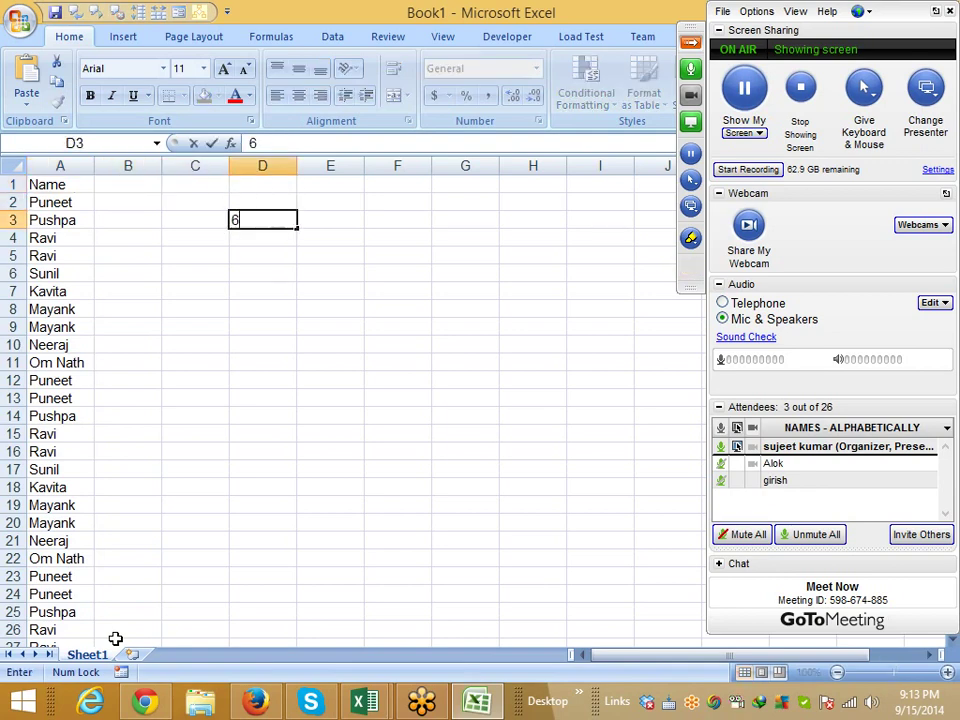
pyautogui.press('Right')
pyautogui.write('=')
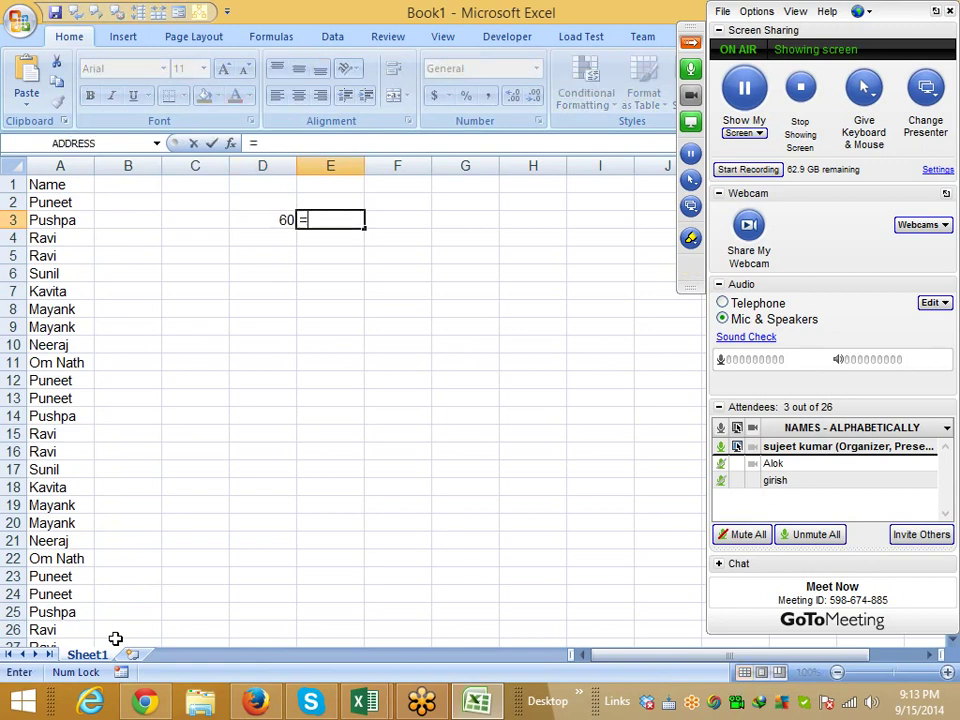
pyautogui.write('if(')
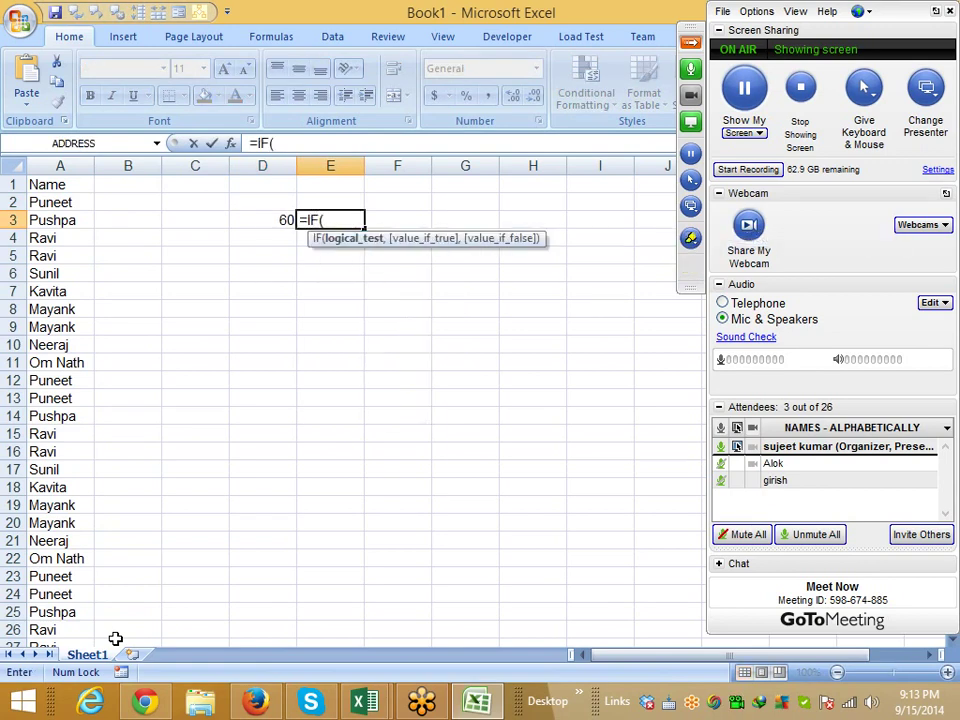
pyautogui.press('Left')
pyautogui.write('>5')
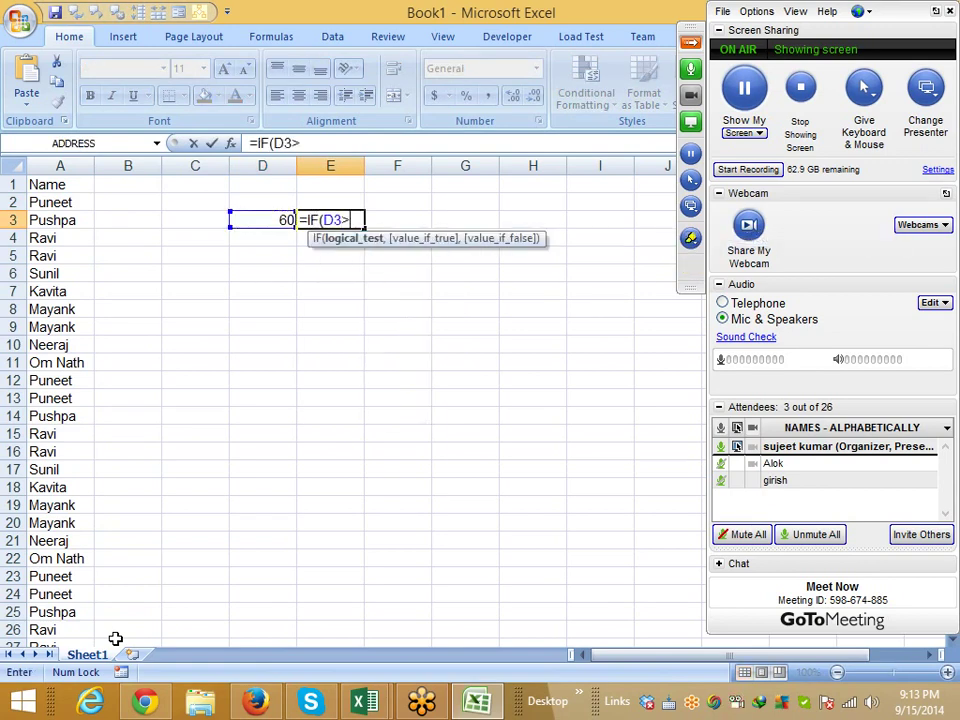
pyautogui.write('0,"OK')
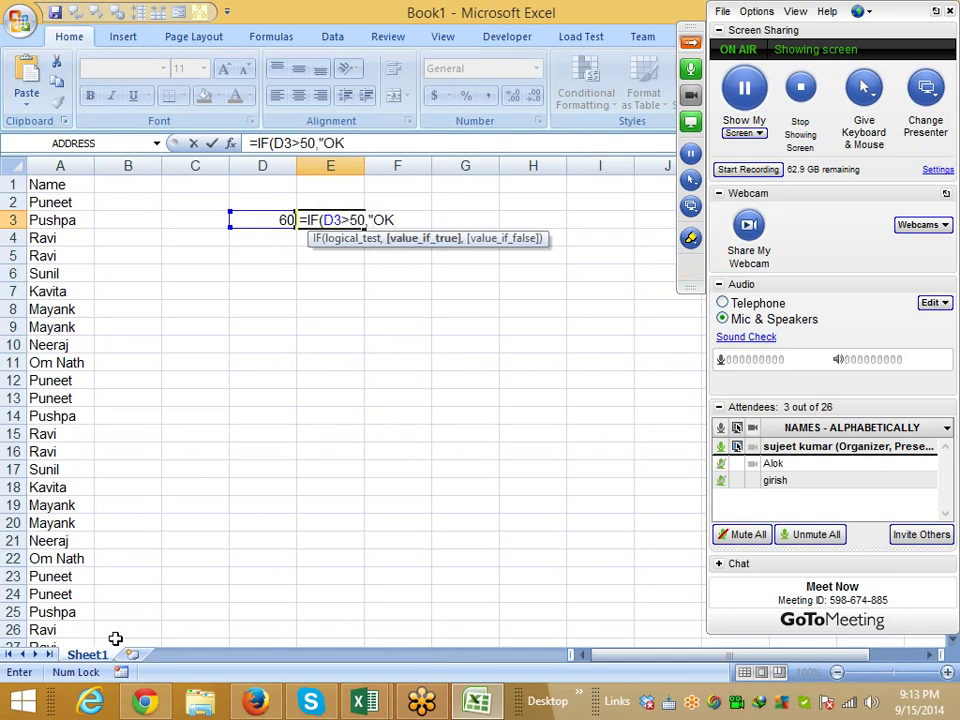
pyautogui.write('","P')
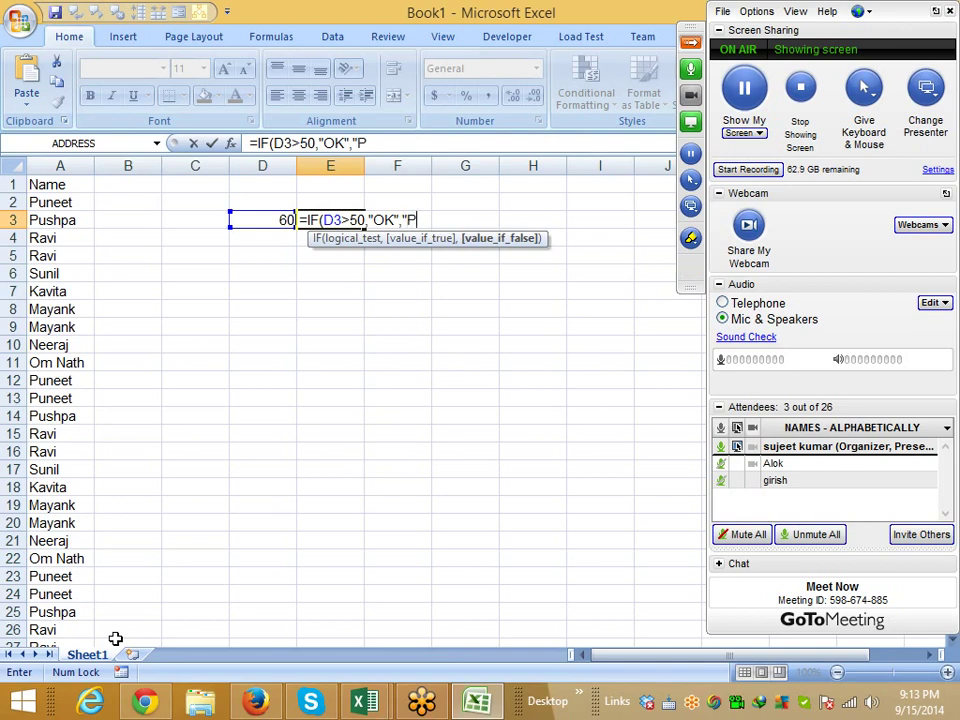
pyautogui.write('endi')
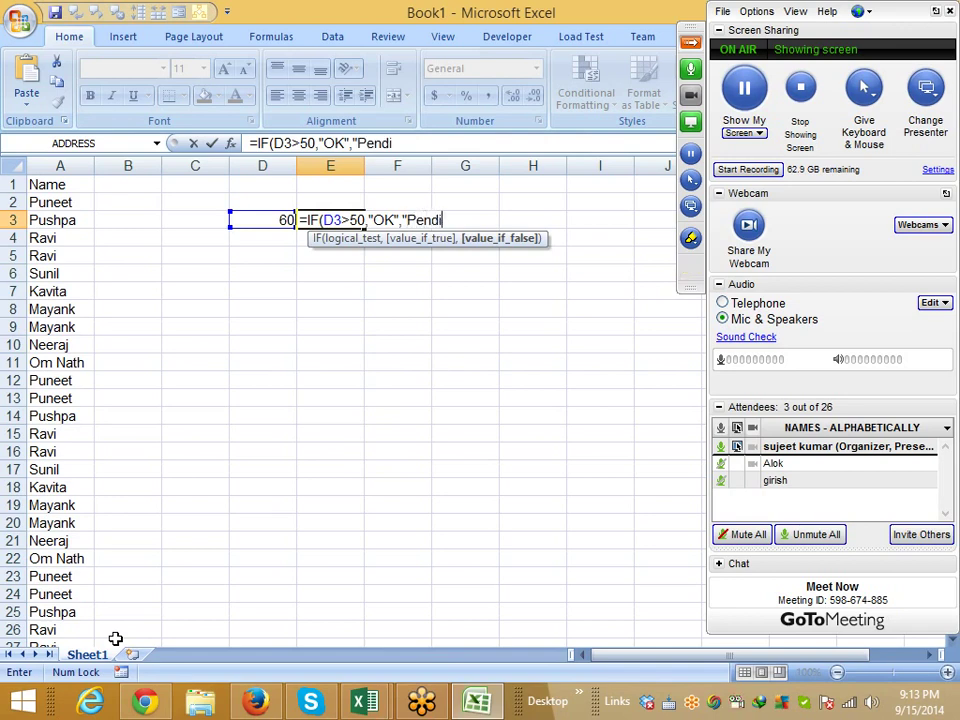
pyautogui.write('ng"')
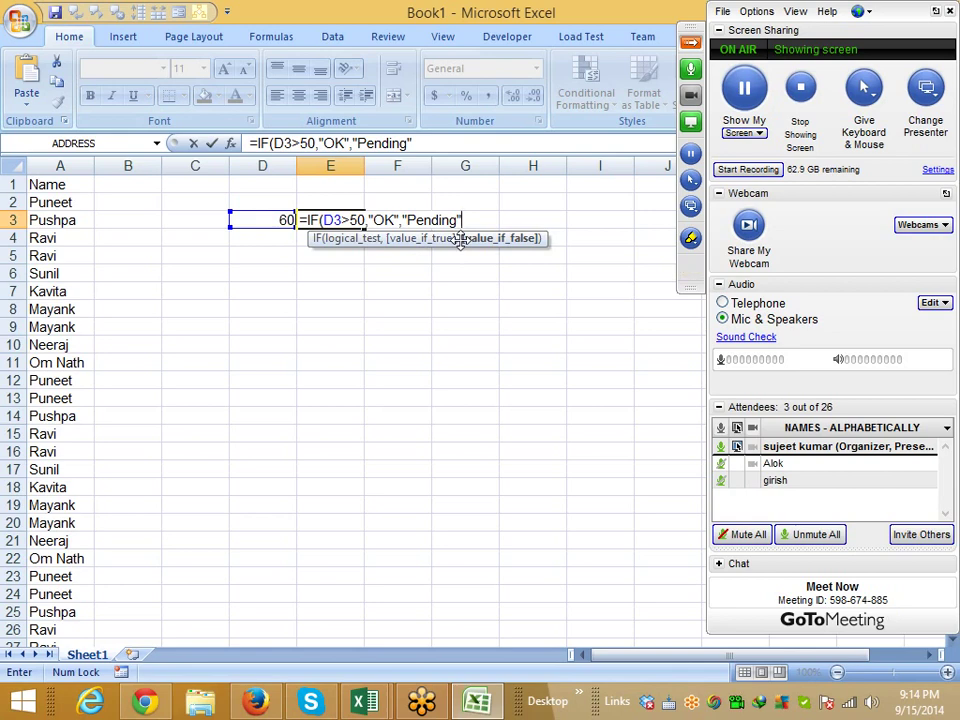
pyautogui.press('Return')
pyautogui.press('Right')
# - Start a VLOOKUP in F4 while switching the meeting's audio source and back
pyautogui.write('=')
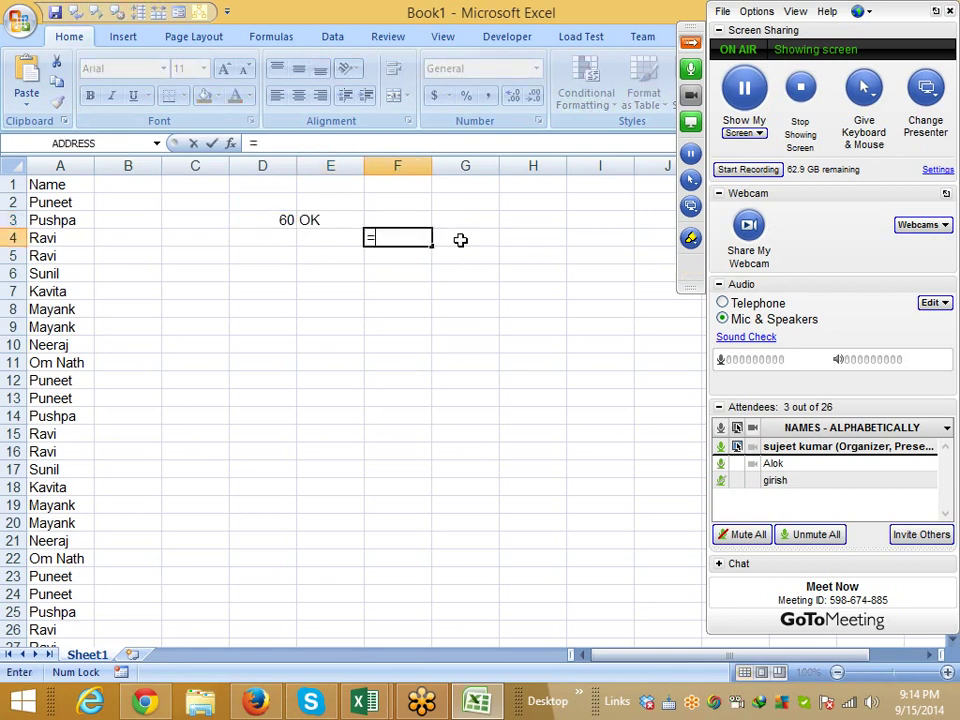
pyautogui.write('vl')
pyautogui.press('Tab')
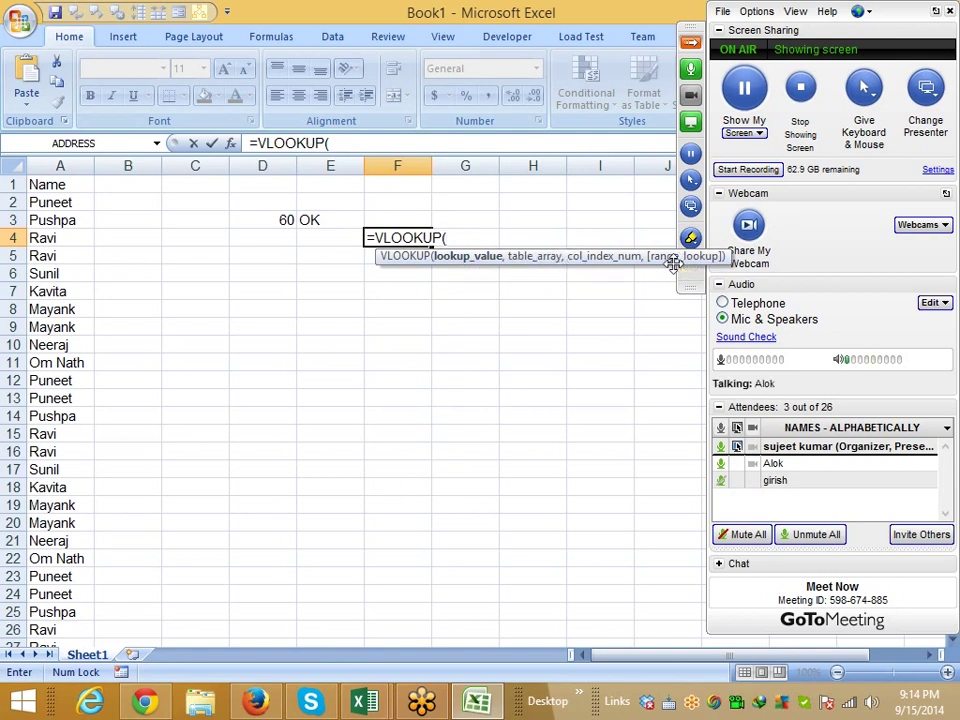
pyautogui.click(729, 304)
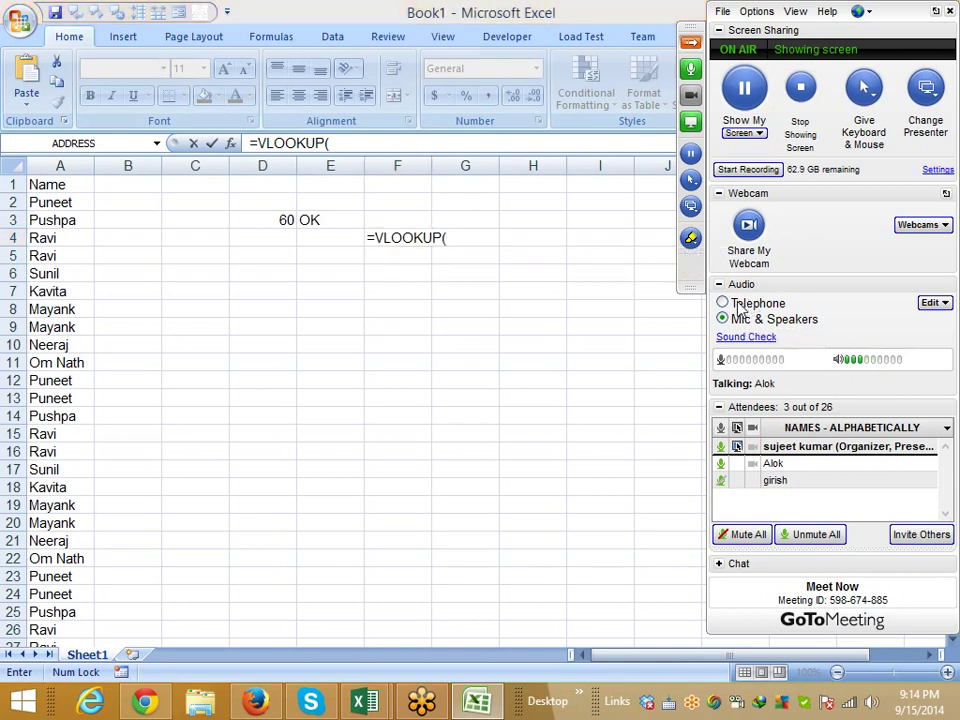
pyautogui.click(740, 320)
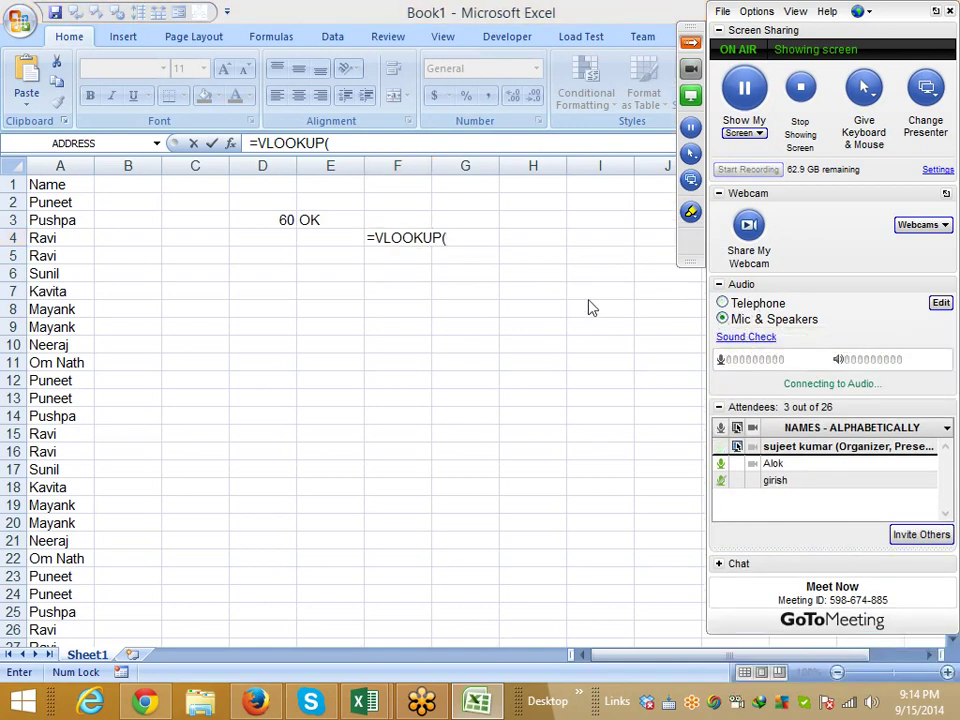
pyautogui.click(450, 237)
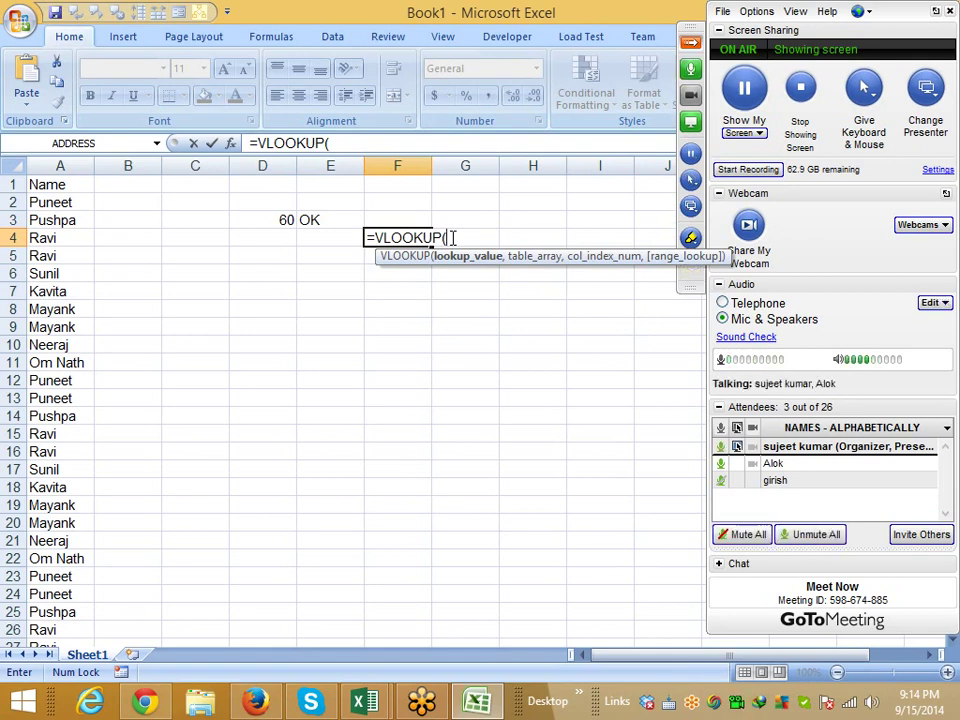
# - Cancel the VLOOKUP in F4 and open E3's IF formula in the formula bar
pyautogui.press('Escape')
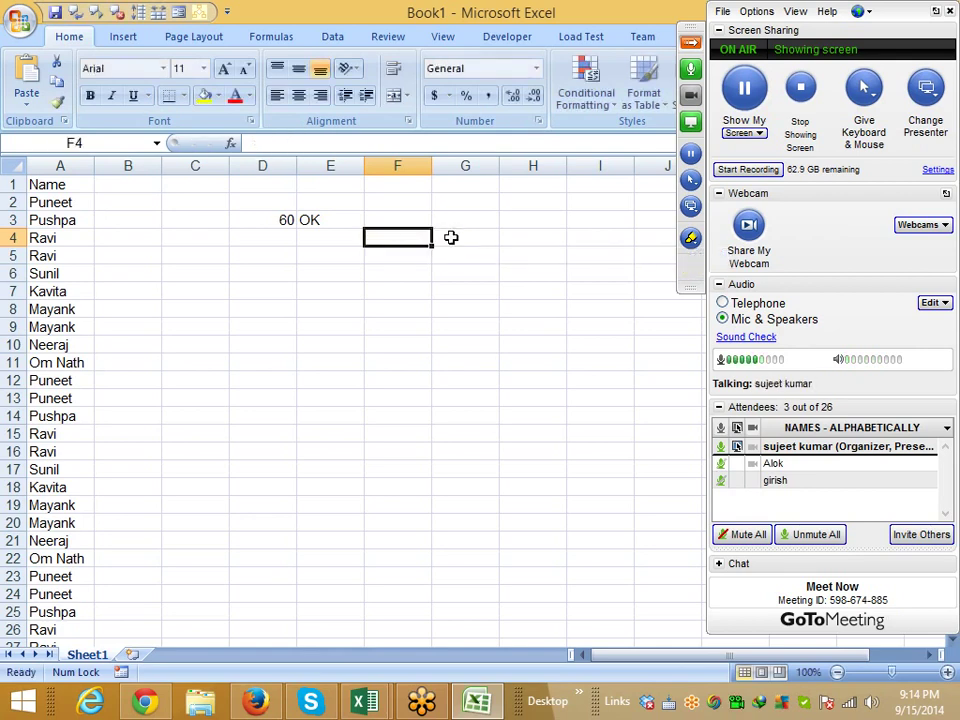
pyautogui.click(339, 221)
pyautogui.click(302, 143)
pyautogui.click(302, 143)
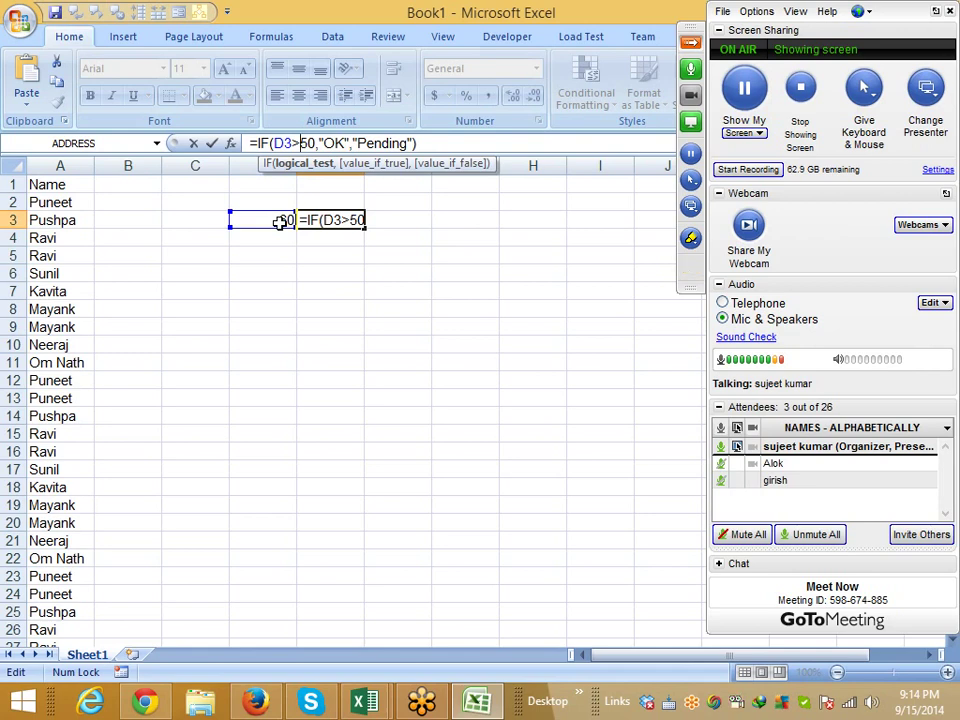
# - Highlight the D3>50 condition and the "OK" and "Pending" results, then commit unchanged
pyautogui.doubleClick(308, 143)
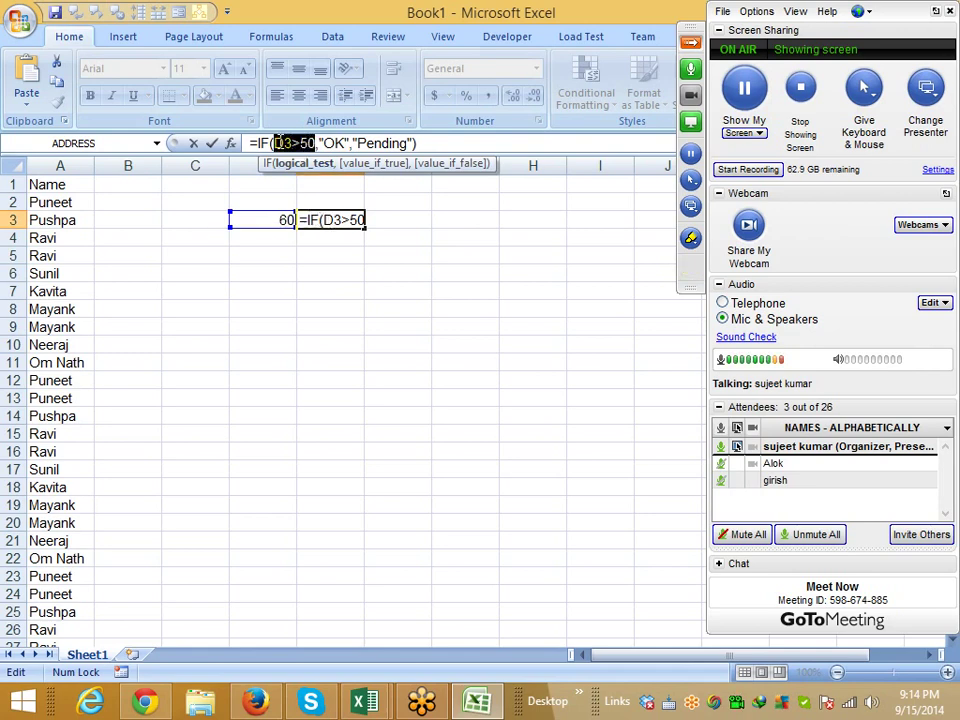
pyautogui.click(333, 143)
pyautogui.doubleClick(333, 143)
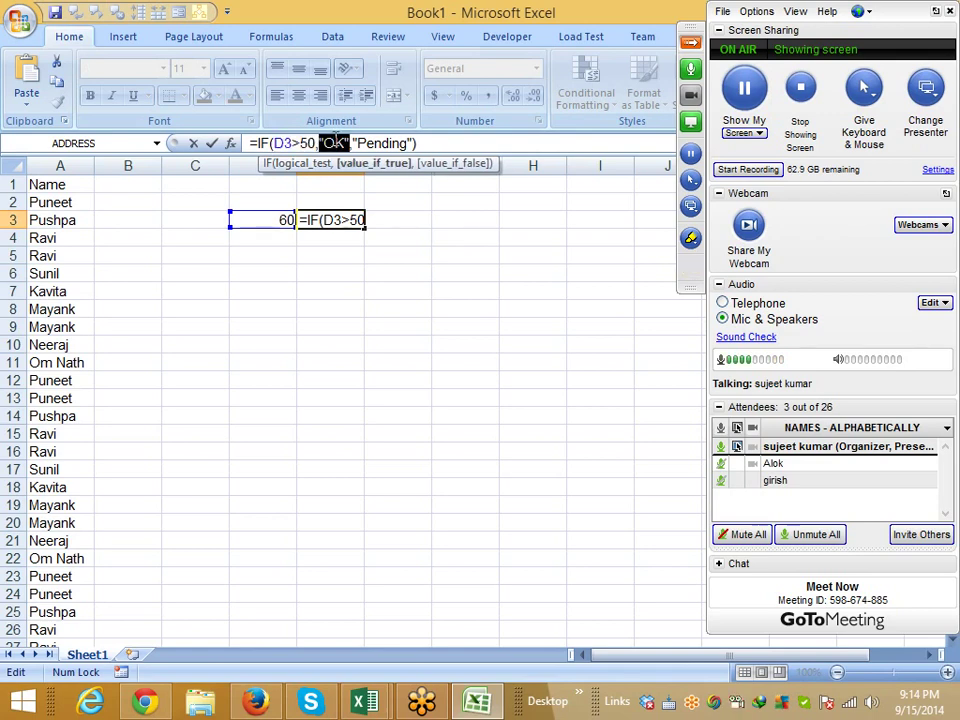
pyautogui.click(405, 143)
pyautogui.doubleClick(397, 143)
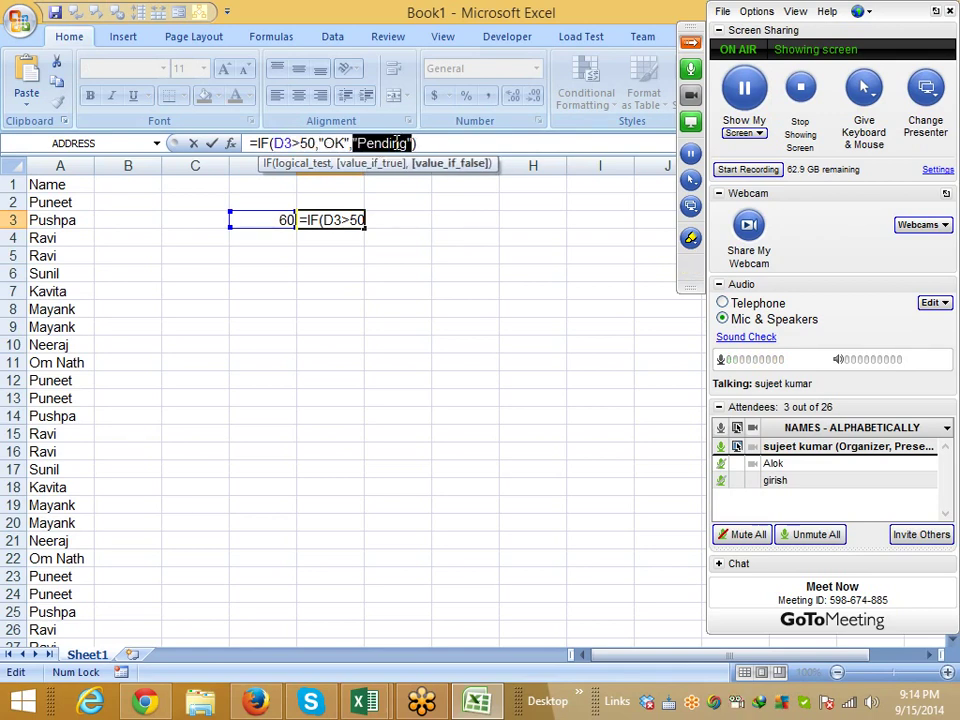
pyautogui.press('Return')
# - Reopen E3's formula with F2, place the cursor after OK, and commit it unchanged
pyautogui.press('Up')
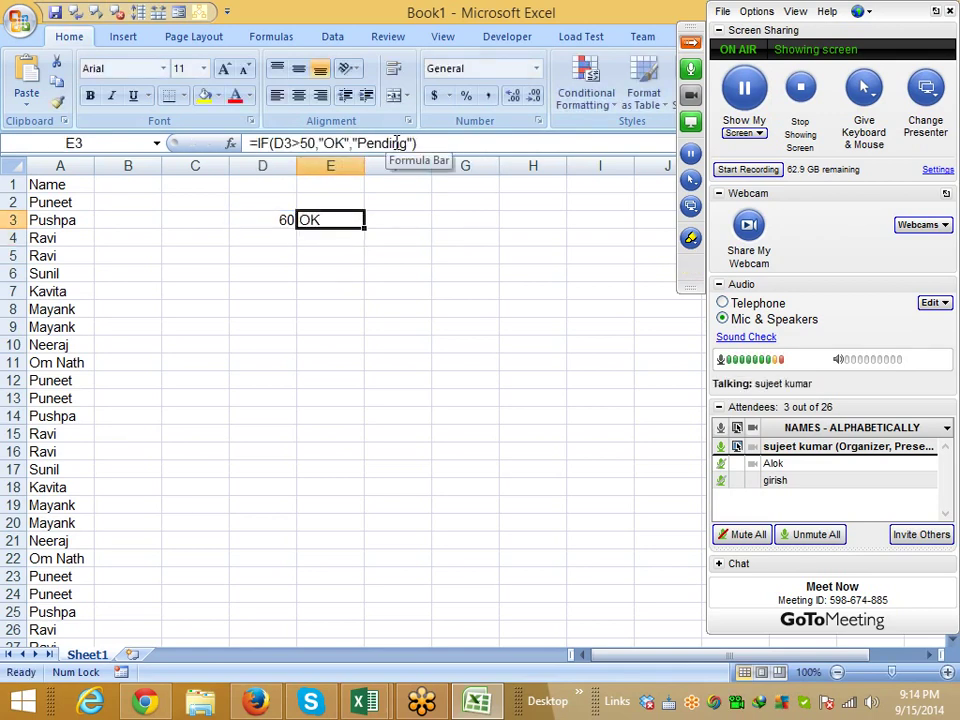
pyautogui.press('F2')
pyautogui.click(385, 220)
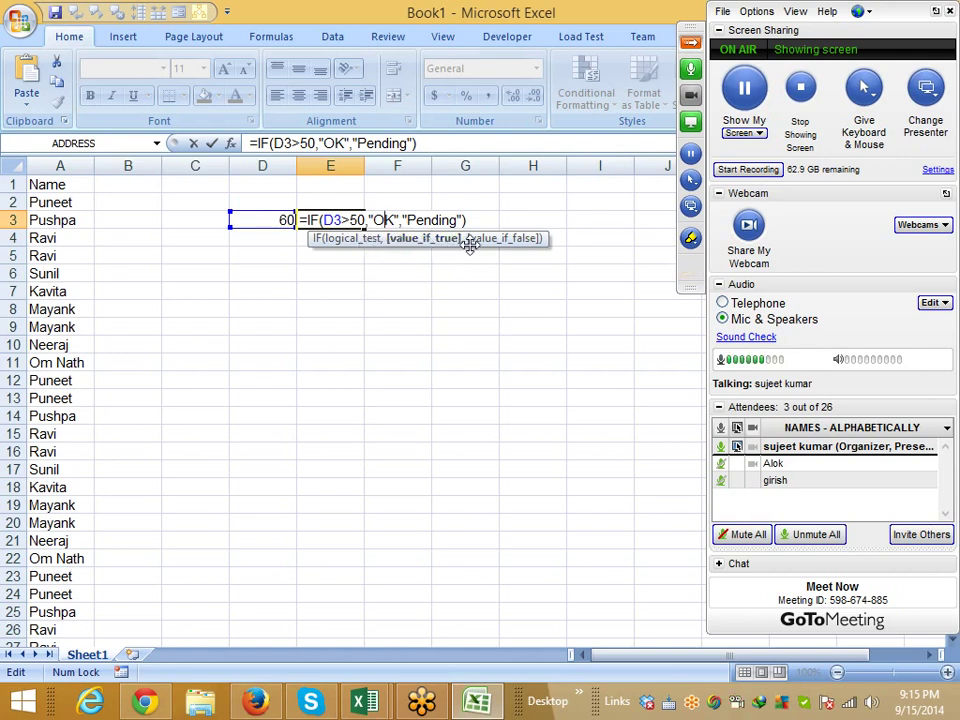
pyautogui.press('Return')
pyautogui.press('Return')
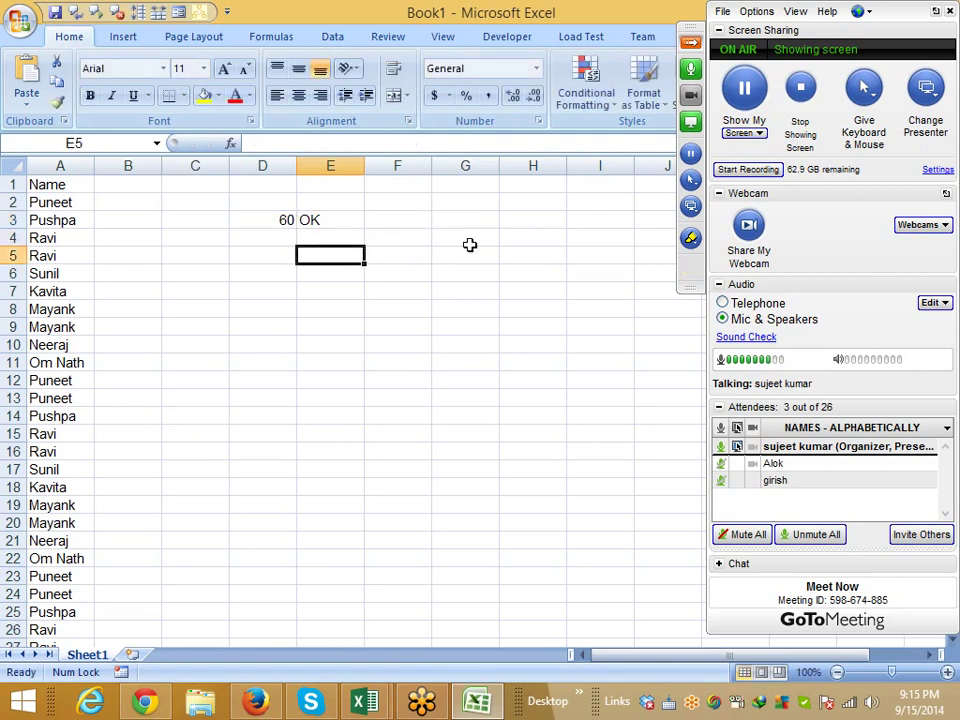
# - In E5, try VLOOKUP and SUBSTITUTE from the suggestions, then leave the cell empty
pyautogui.write('=vl')
pyautogui.press('Tab')
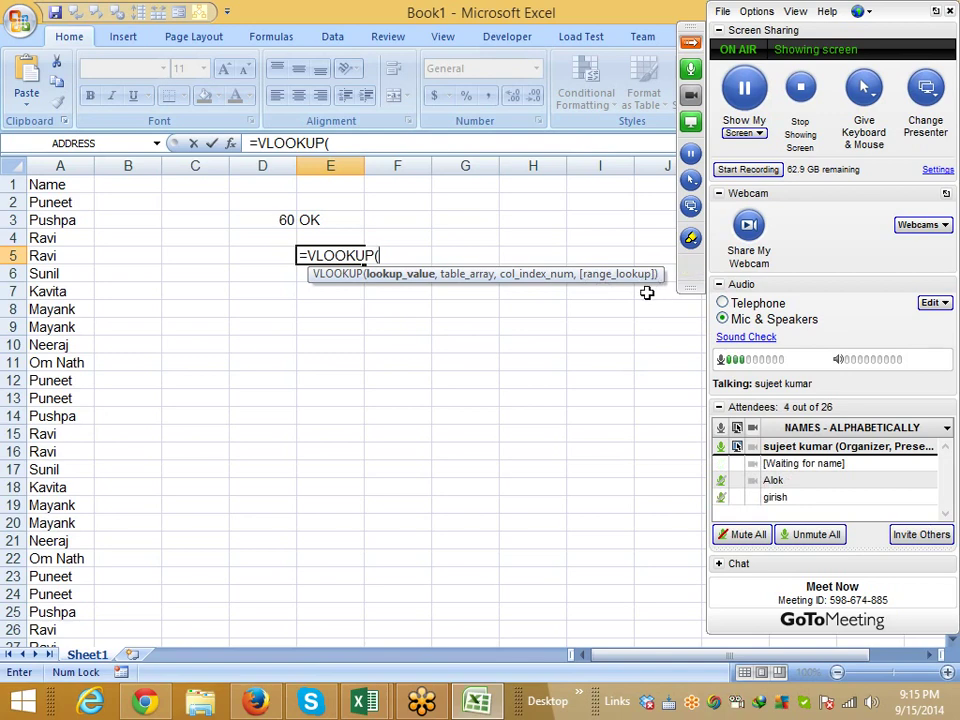
pyautogui.press('Escape')
pyautogui.write('=s')
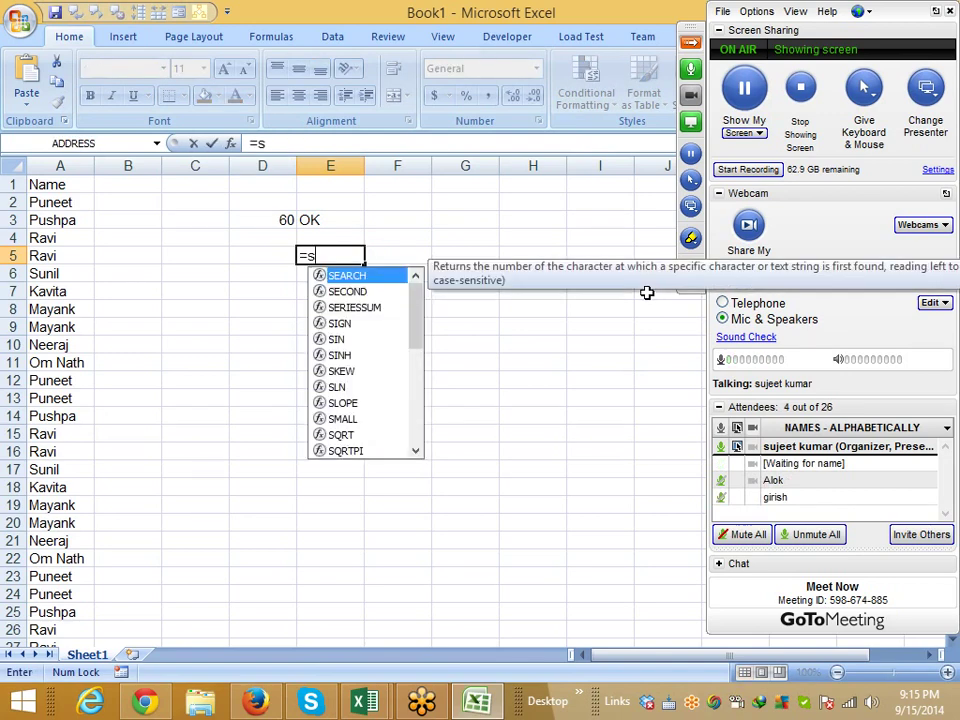
pyautogui.write('um')
pyautogui.press('Down')
pyautogui.press('Down')
pyautogui.press('Up')
pyautogui.press('Up')
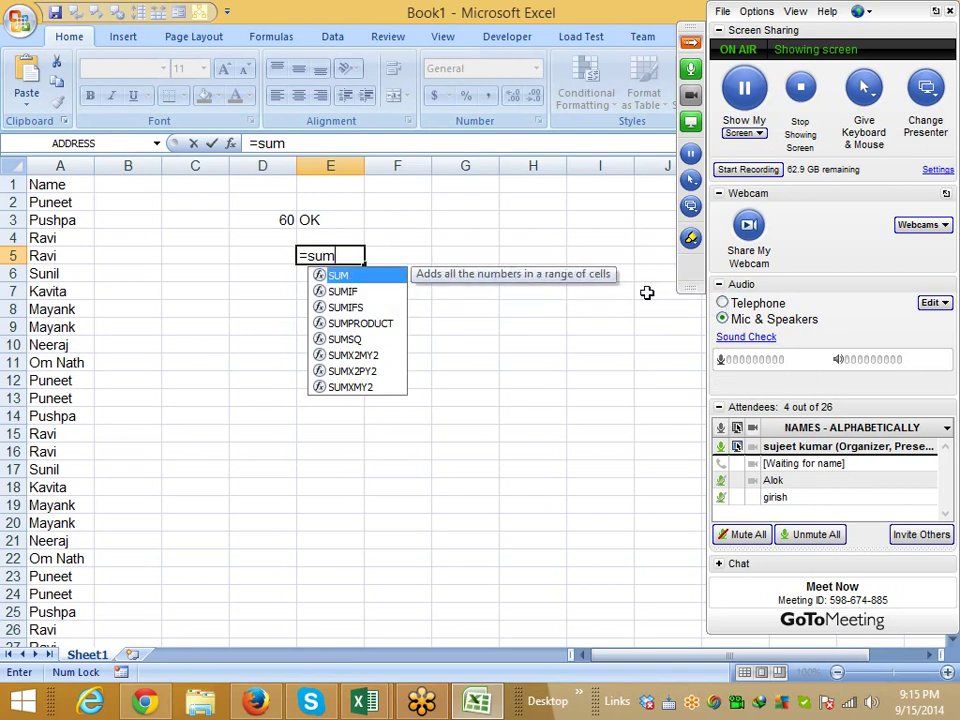
pyautogui.press('BackSpace')
pyautogui.write('b')
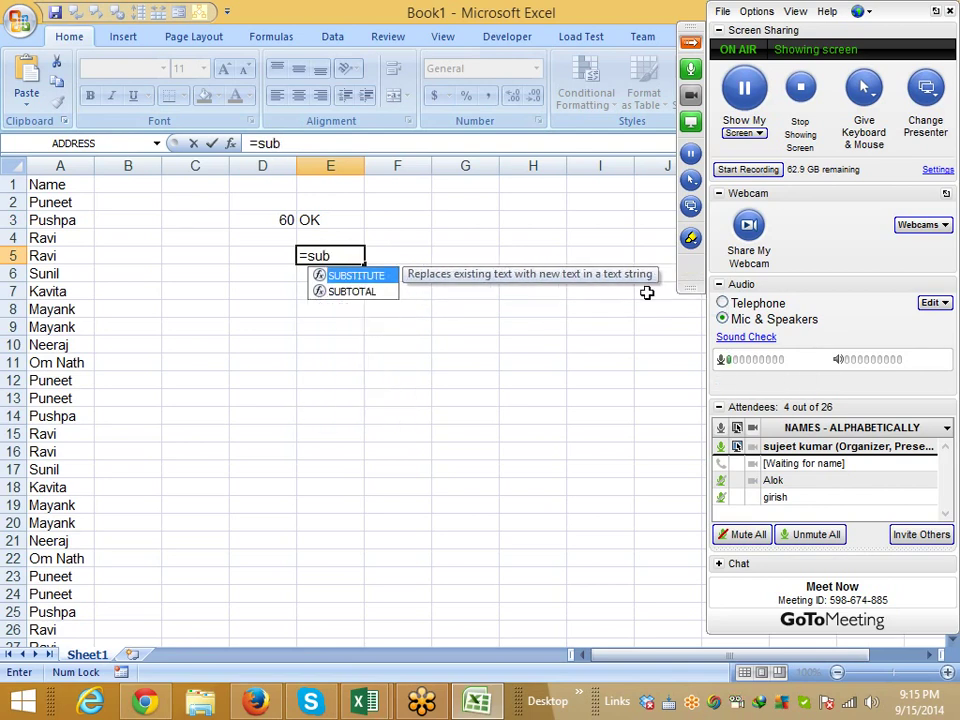
pyautogui.press('Tab')
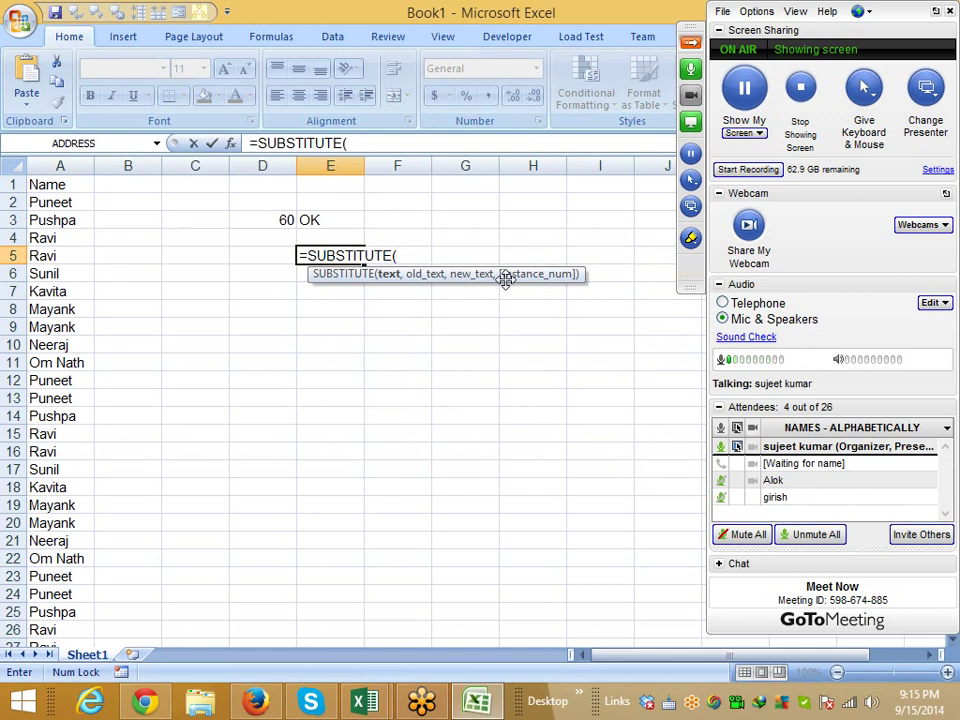
pyautogui.press('BackSpace')
pyautogui.press('BackSpace')
pyautogui.press('BackSpace')
pyautogui.press('BackSpace')
pyautogui.press('BackSpace')
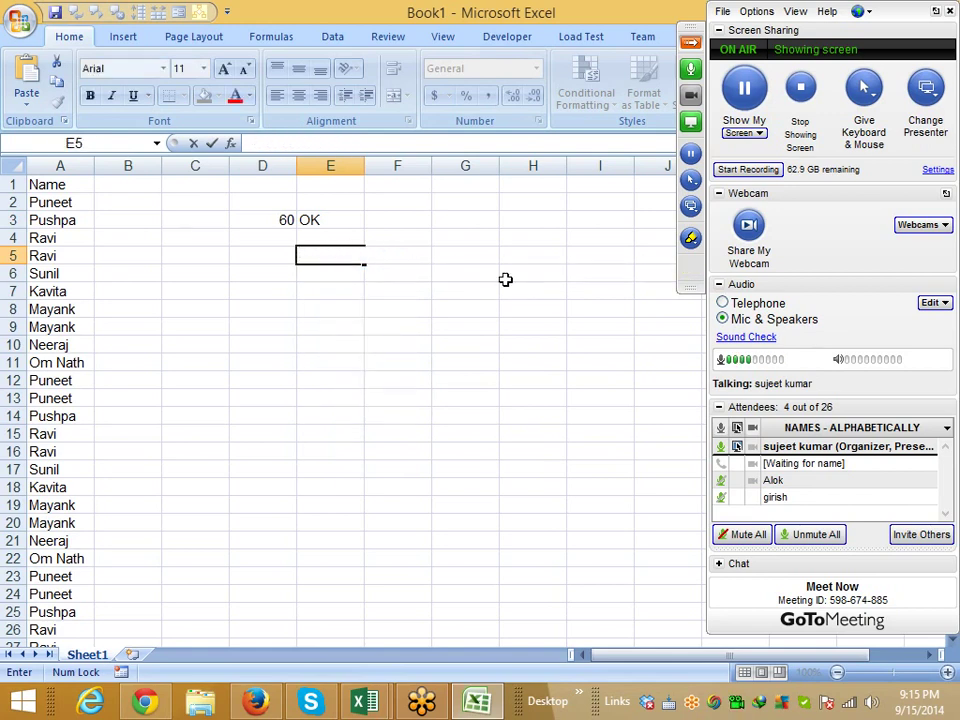
pyautogui.press('Return')
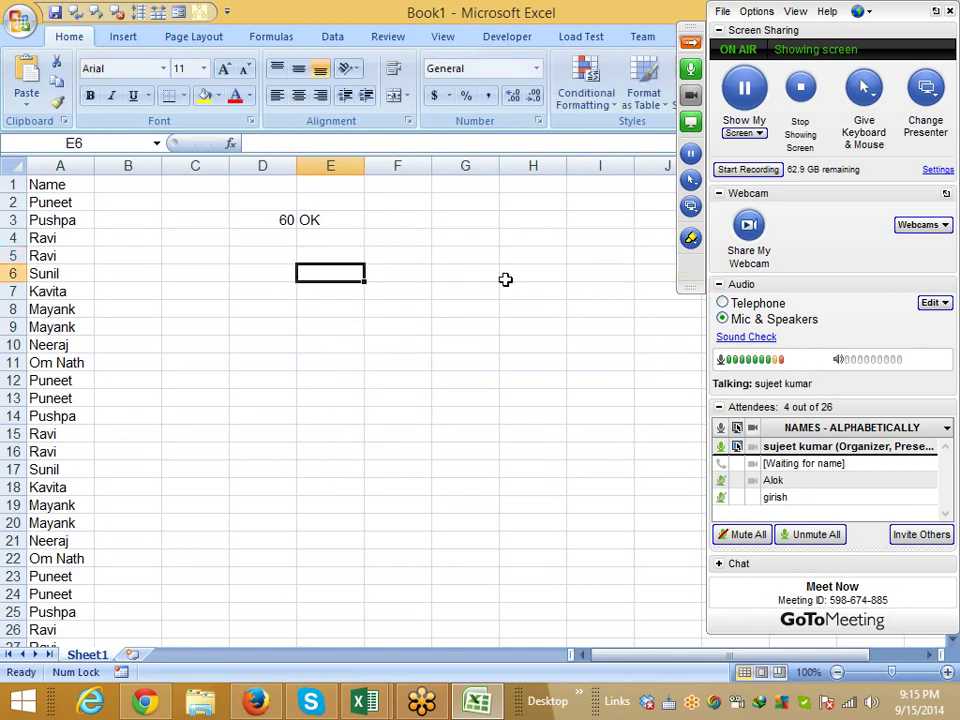
# - Return to E3 and open its =IF(D3>50,"OK","Pending") formula with F2
pyautogui.press('Up')
pyautogui.press('Up')
pyautogui.press('F2')
pyautogui.press('Escape')
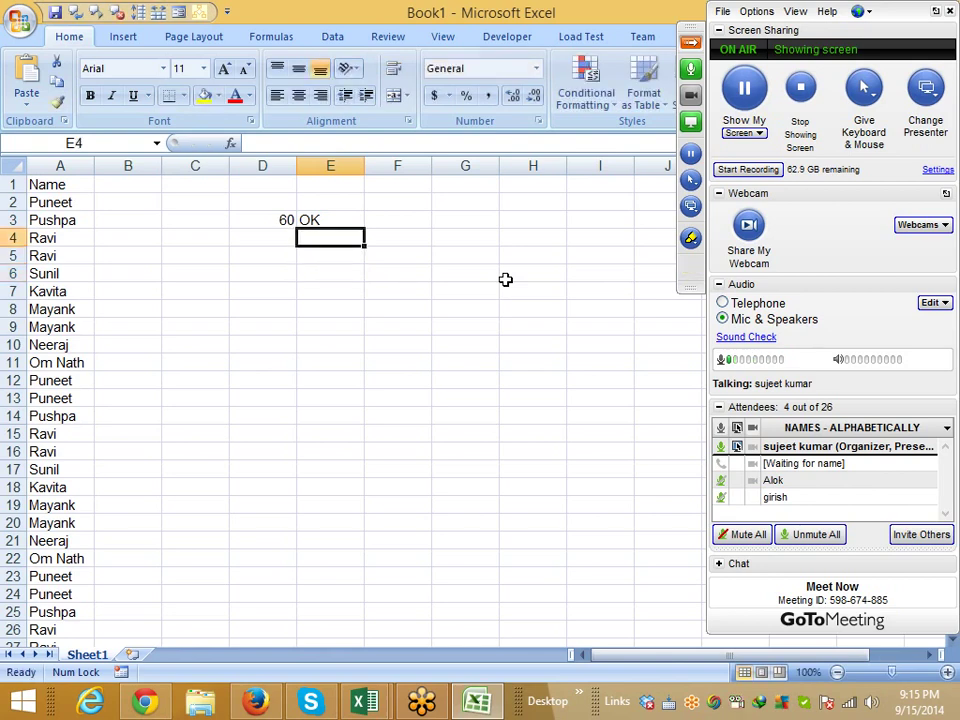
pyautogui.press('Up')
pyautogui.press('F2')
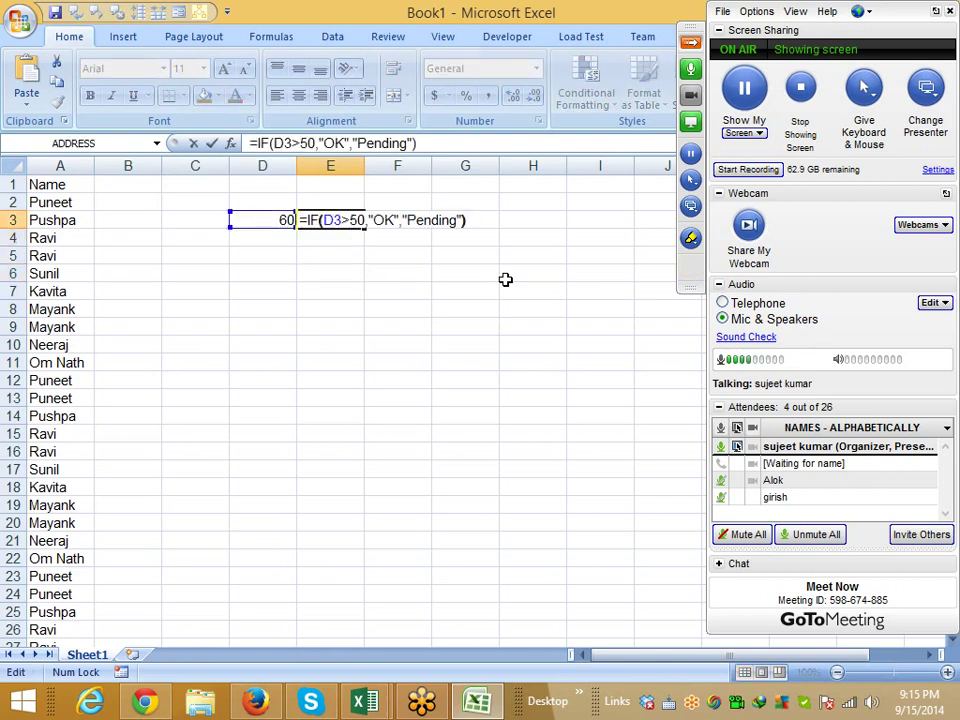
# - Switch the meeting audio to VoIP-only mic and speakers, then click into E3's D3>50 condition
pyautogui.press('Left')
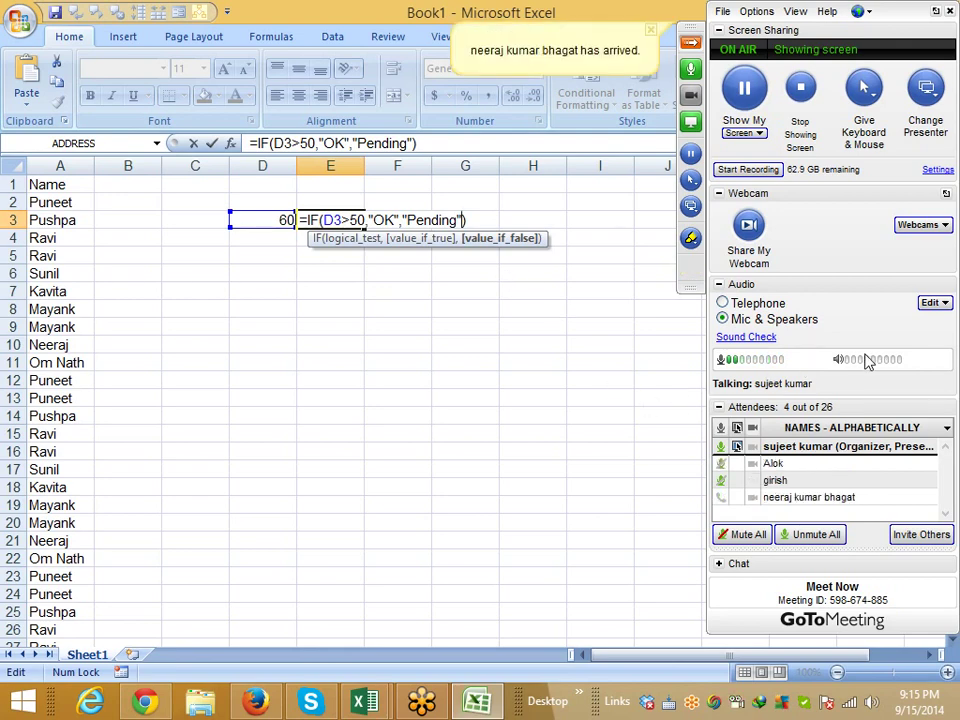
pyautogui.click(708, 505)
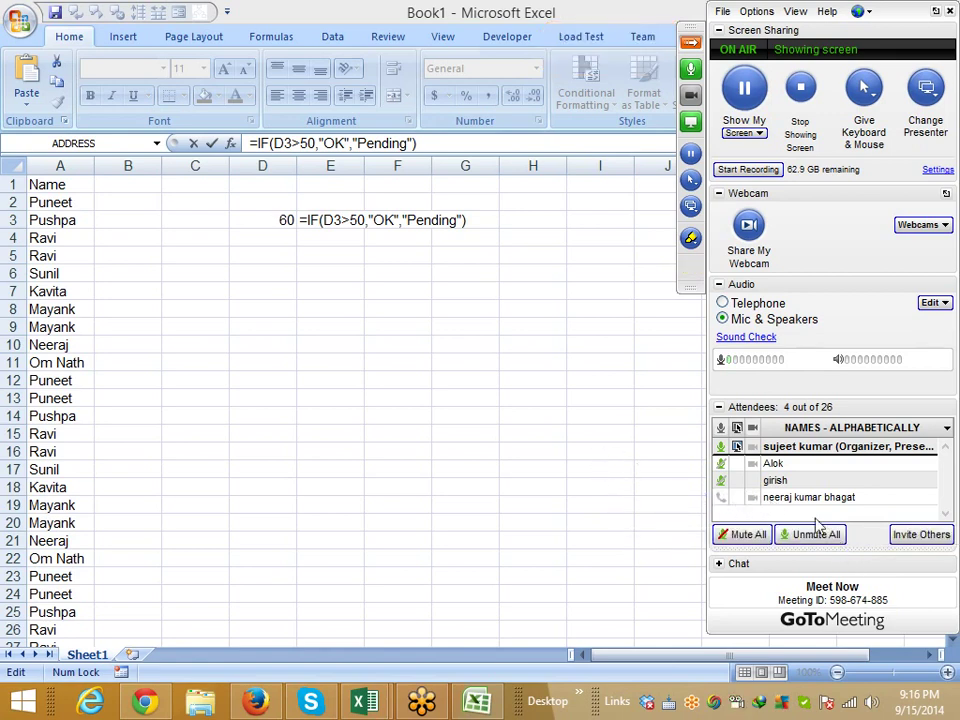
pyautogui.click(926, 305)
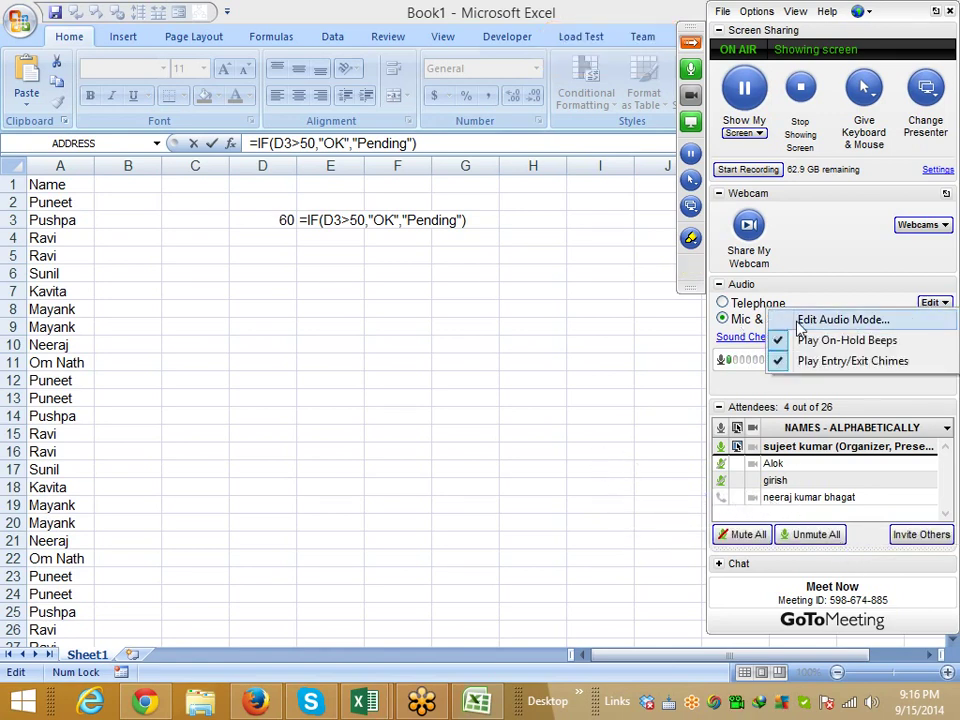
pyautogui.click(790, 317)
pyautogui.click(437, 296)
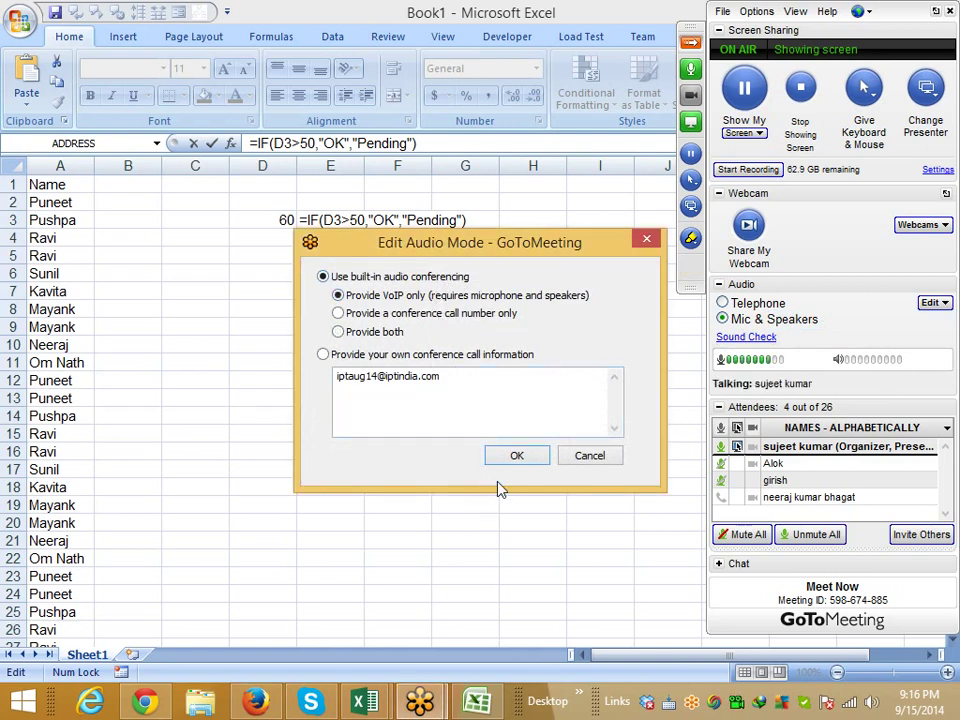
pyautogui.click(512, 456)
pyautogui.click(515, 412)
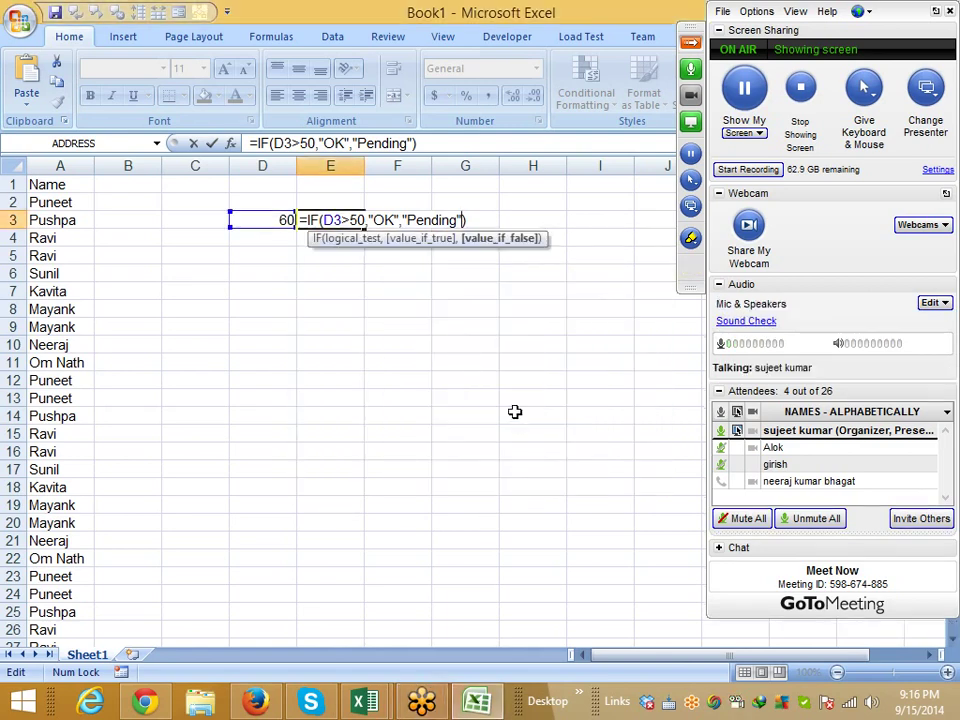
pyautogui.click(345, 220)
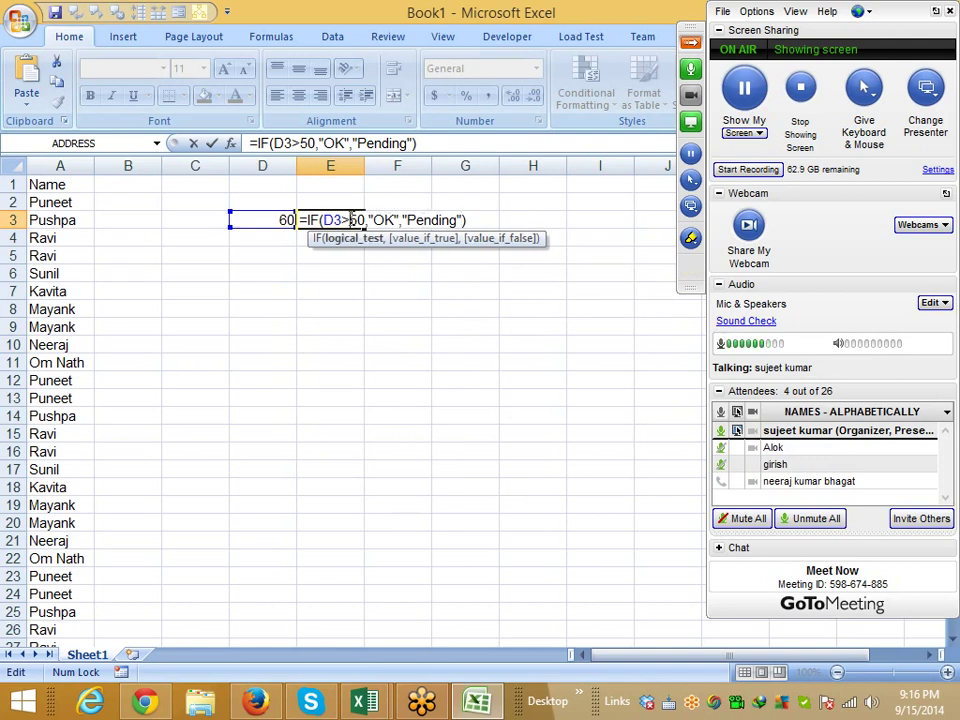
# - Commit E3's formula unchanged and enter 30 in D4
pyautogui.press('Return')
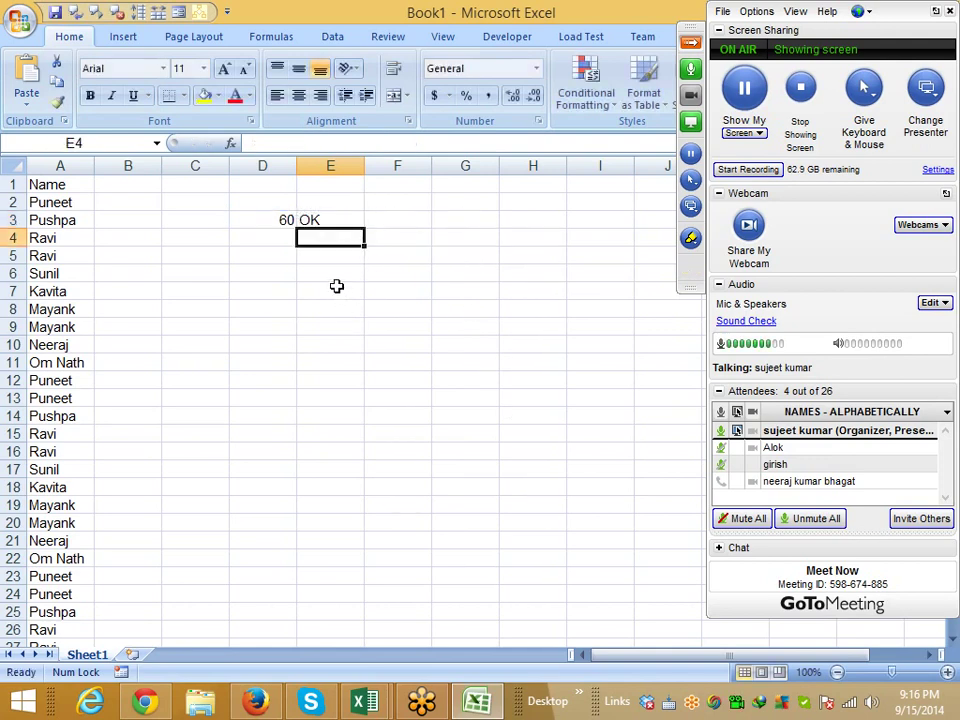
pyautogui.press('Left')
pyautogui.write('30')
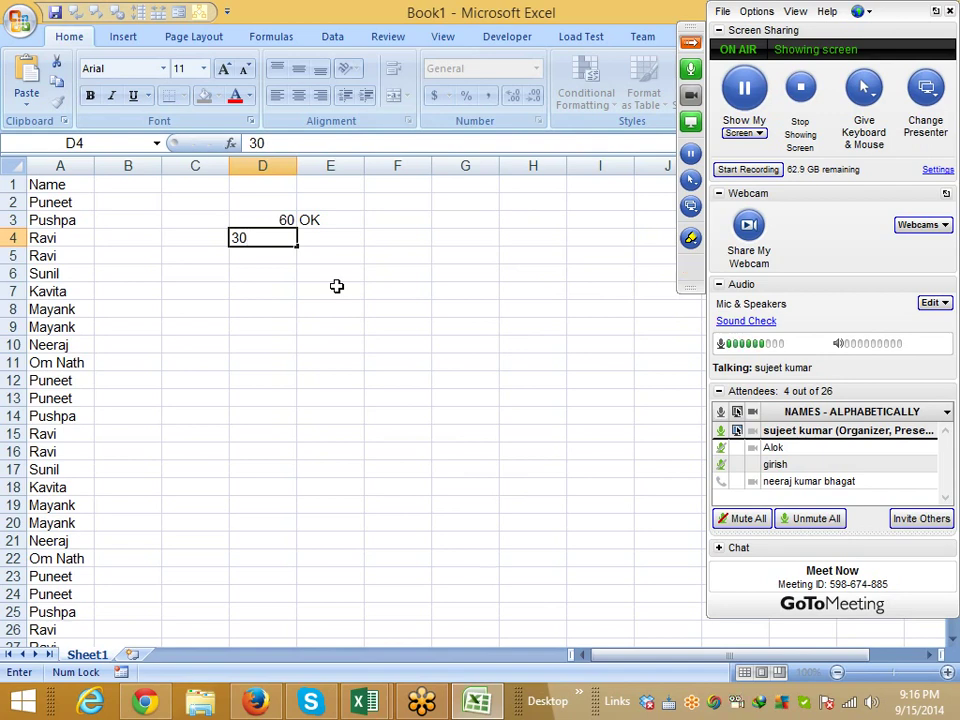
pyautogui.press('Return')
# - Enter =IF(D4=30,) in E4, fixing the incomplete-formula error; it returns 0
pyautogui.press('Up')
pyautogui.press('Right')
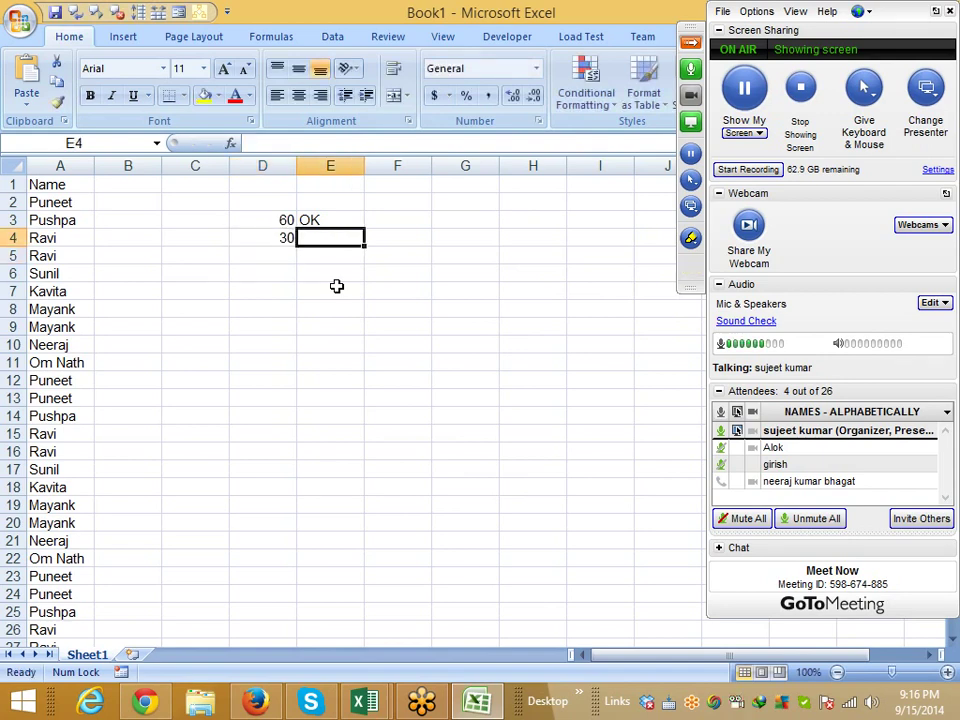
pyautogui.write('=if')
pyautogui.press('Tab')
pyautogui.press('Left')
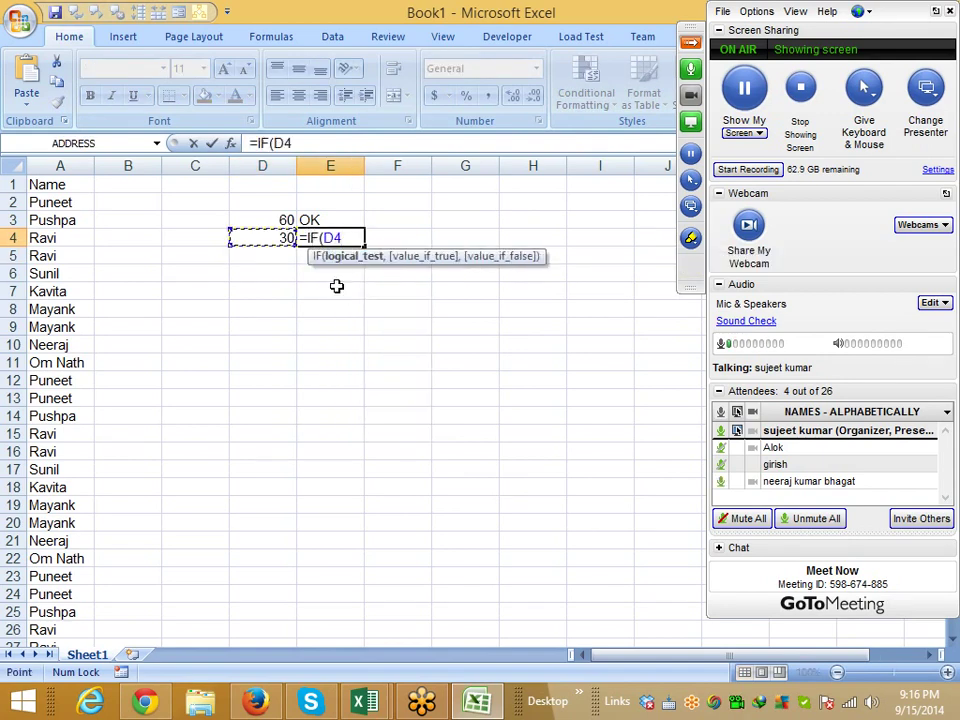
pyautogui.write('=30')
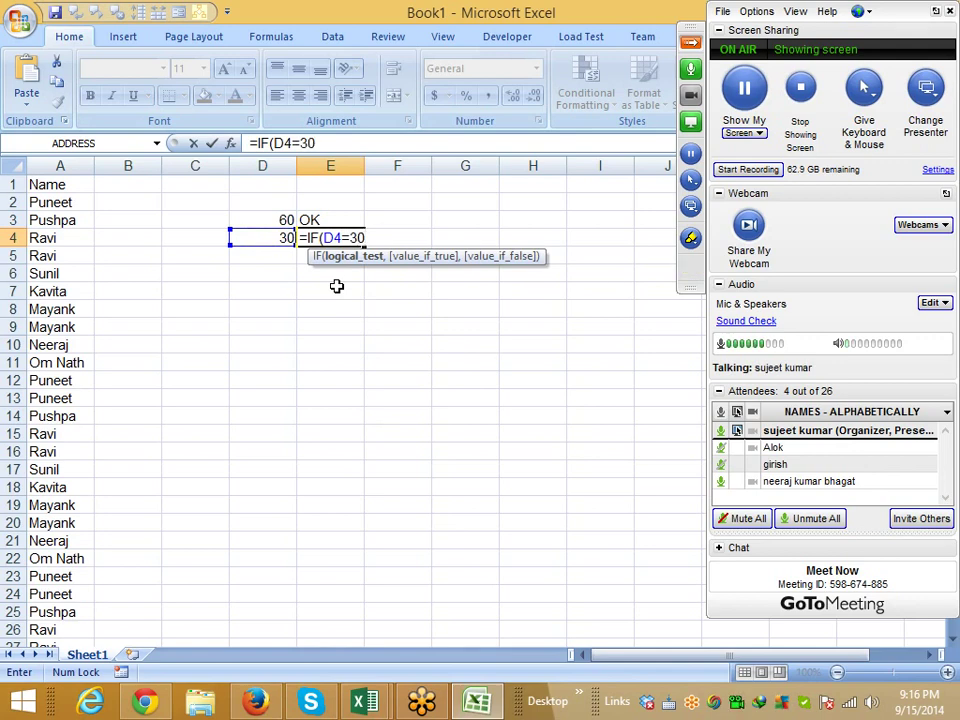
pyautogui.press('Return')
pyautogui.press('Return')
pyautogui.press('Right')
pyautogui.write(',')
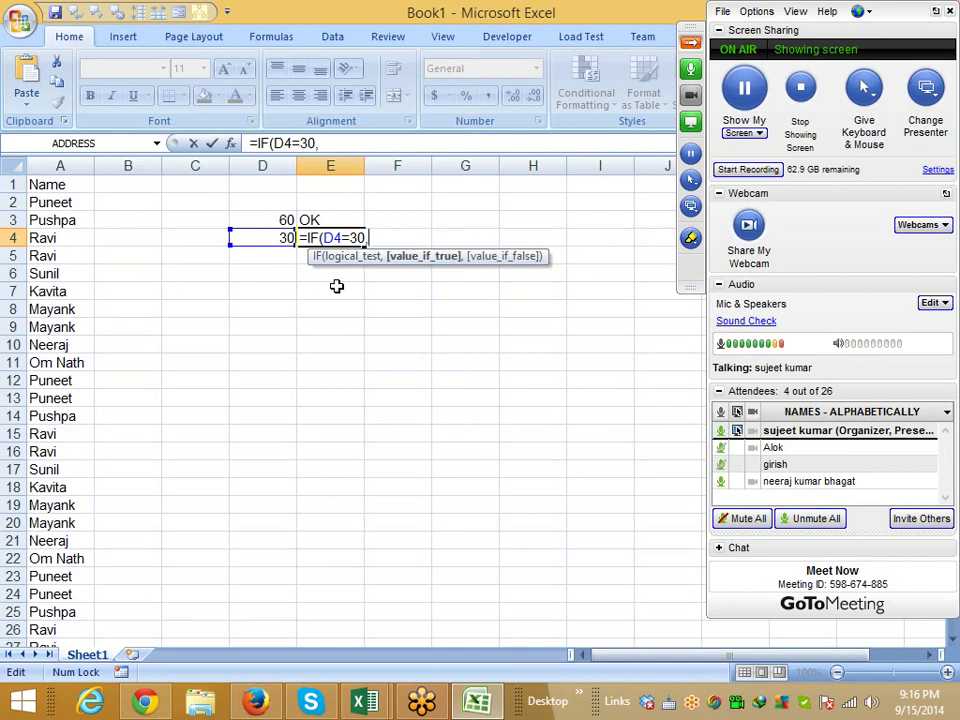
pyautogui.press('Return')
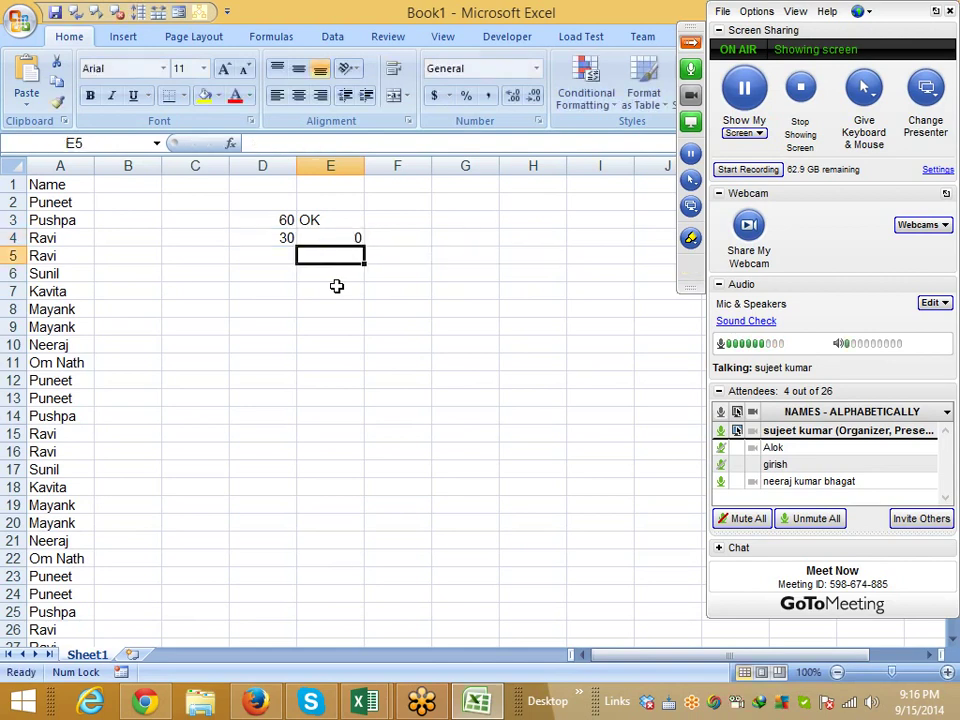
pyautogui.press('Up')
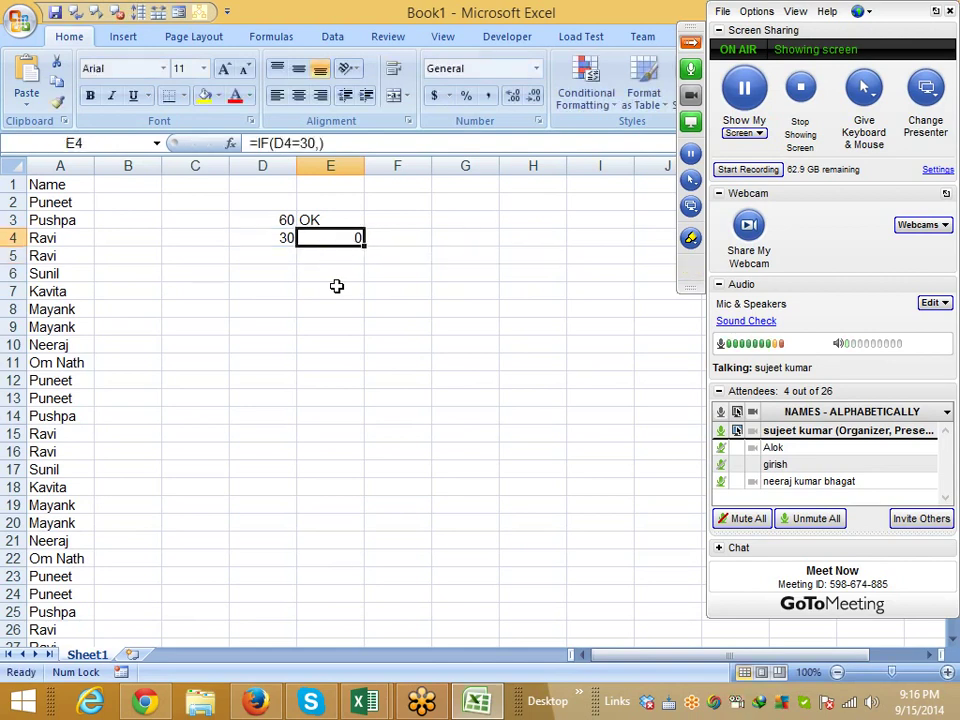
pyautogui.press('F2')
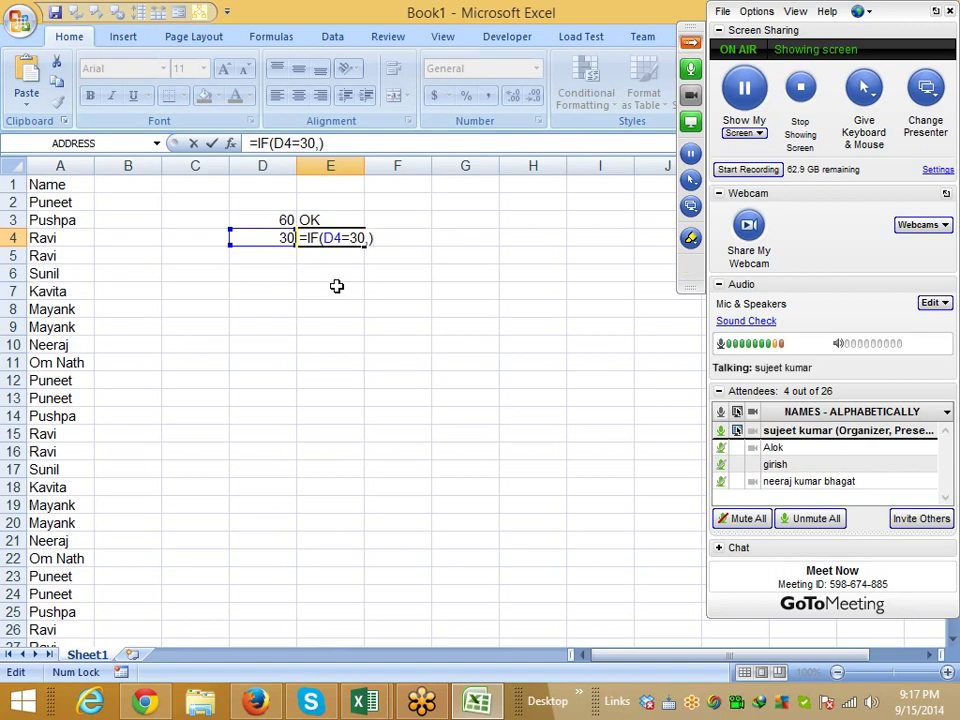
# - Commit E4's formula, then review E3's IF formula and close it without changes
pyautogui.hotkey('ctrl', 'Return')
pyautogui.press('Up')
pyautogui.press('Down')
pyautogui.press('Up')
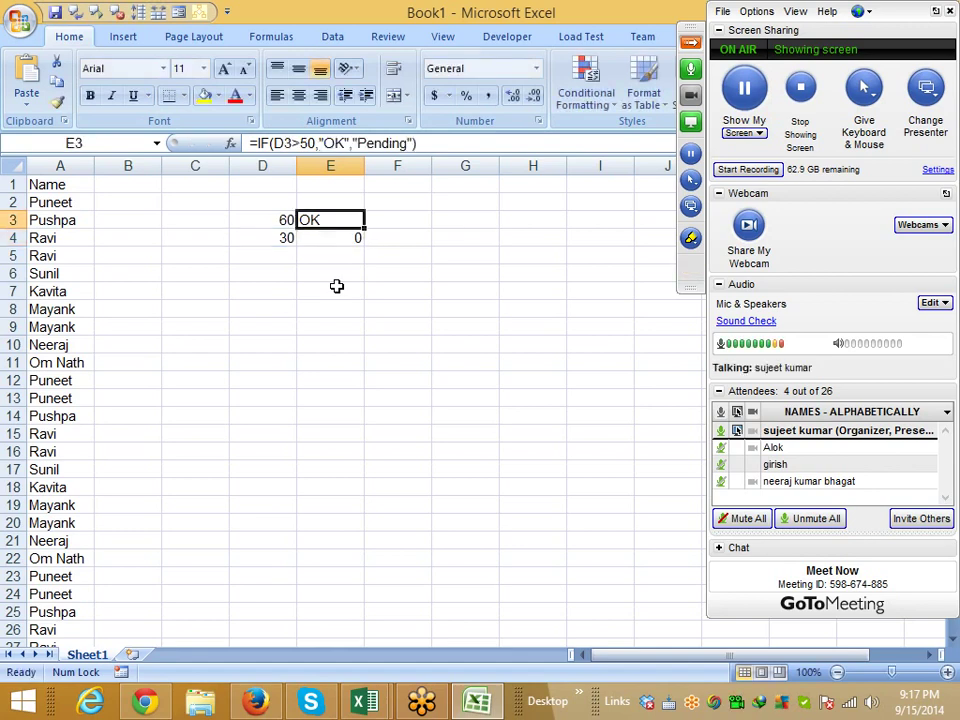
pyautogui.press('F2')
pyautogui.press('Left')
pyautogui.press('Left')
pyautogui.press('Left')
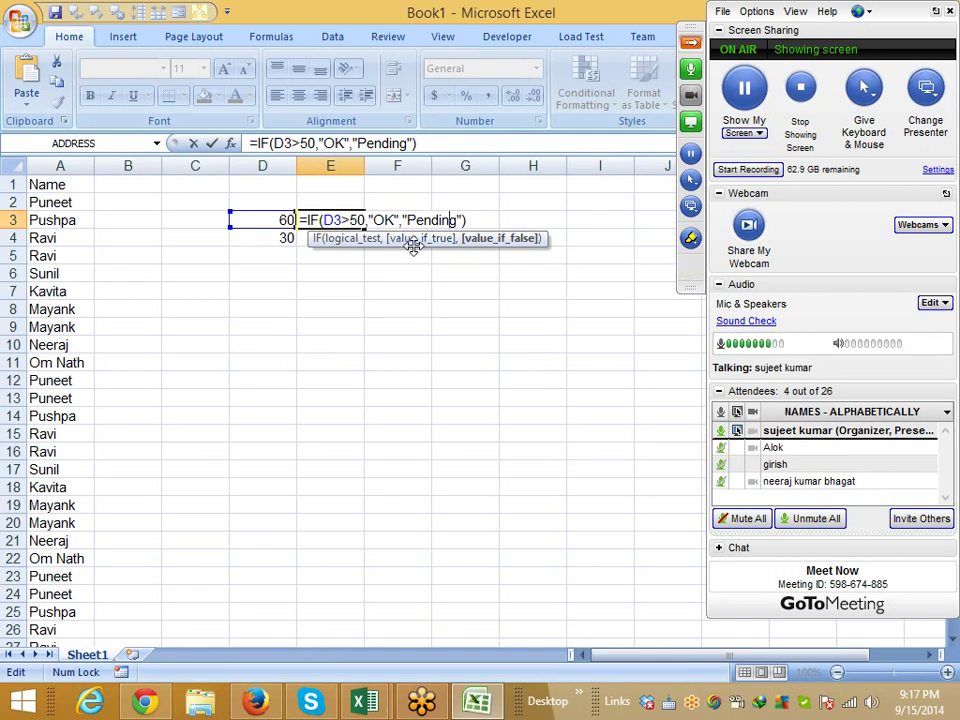
pyautogui.press('Escape')
# - Inspect E4's formula in the cell, then select the block D2:E6
pyautogui.doubleClick(332, 238)
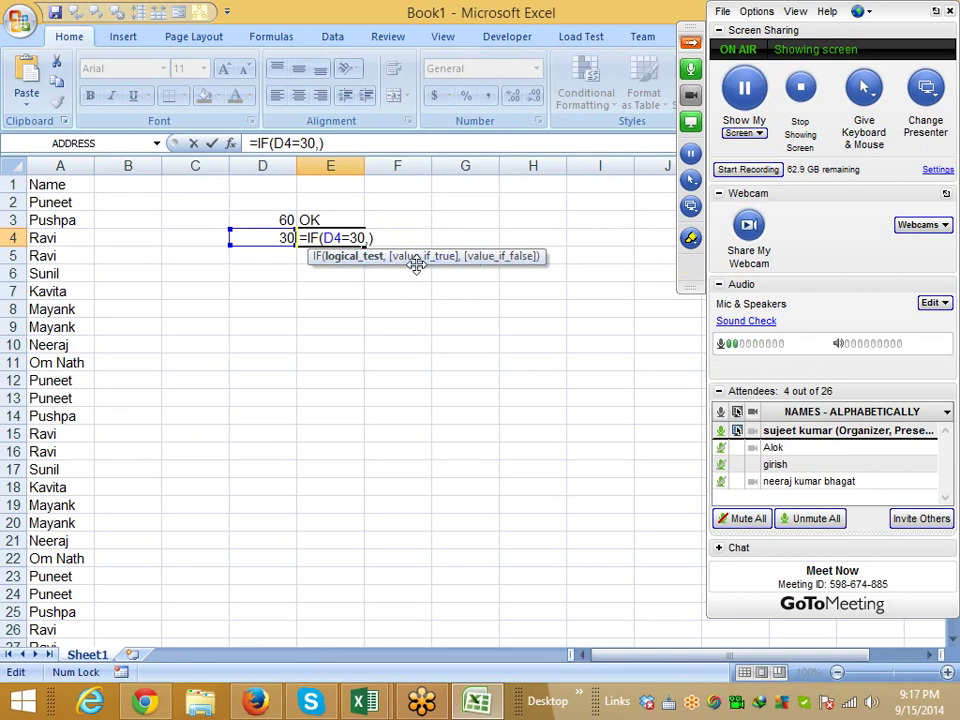
pyautogui.press('Escape')
pyautogui.moveTo(262, 202); pyautogui.dragTo(334, 268)
# - Clear D2:E6, then restore the 60, OK, 30 and 0 entries
pyautogui.press('Delete')
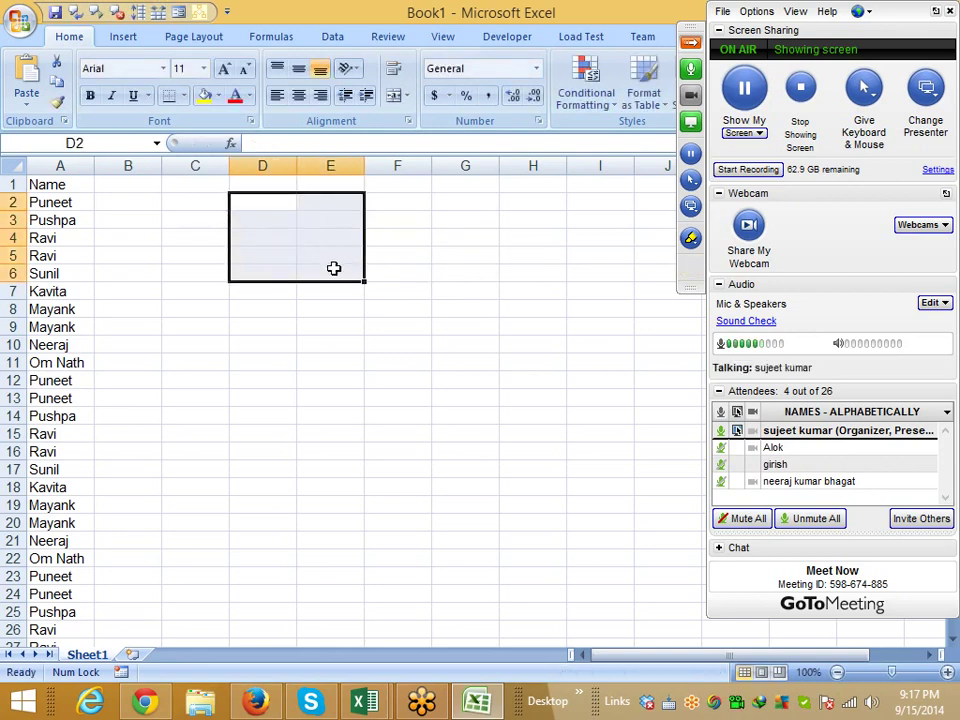
pyautogui.press('Home')
pyautogui.press('Up')
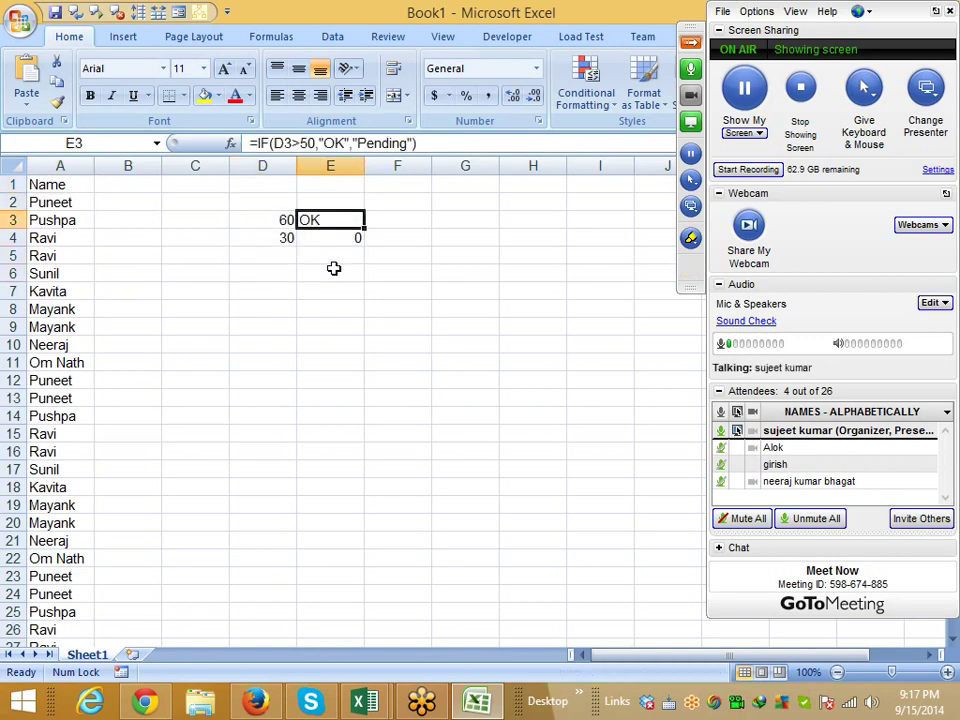
# - Recheck E3's IF formula condition and Pending result, commit it unchanged, and return to A1
pyautogui.press('F2')
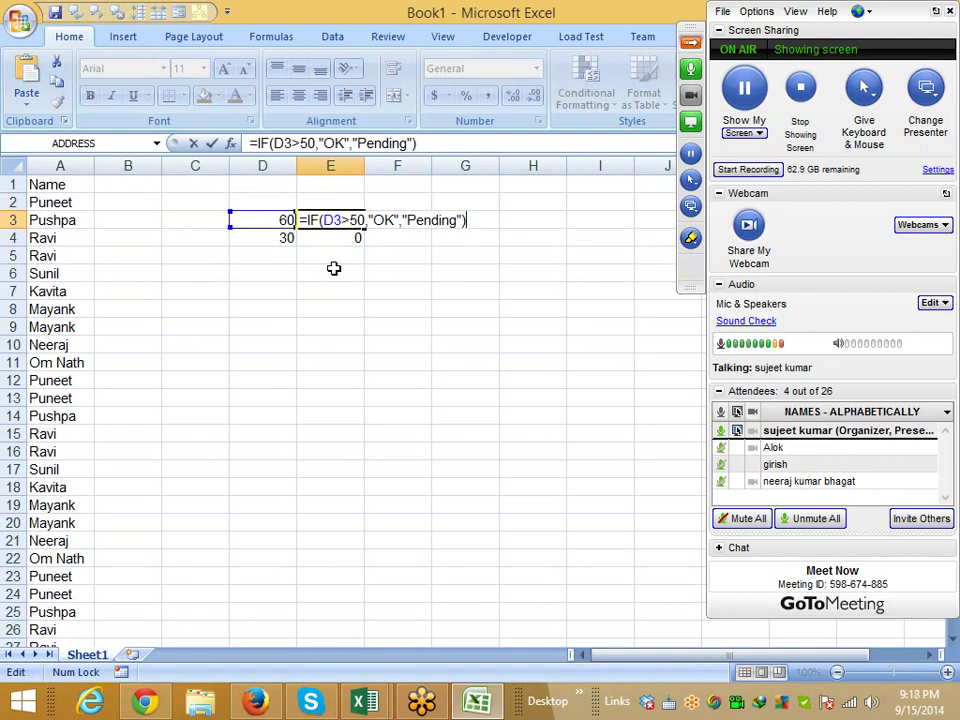
pyautogui.click(368, 222)
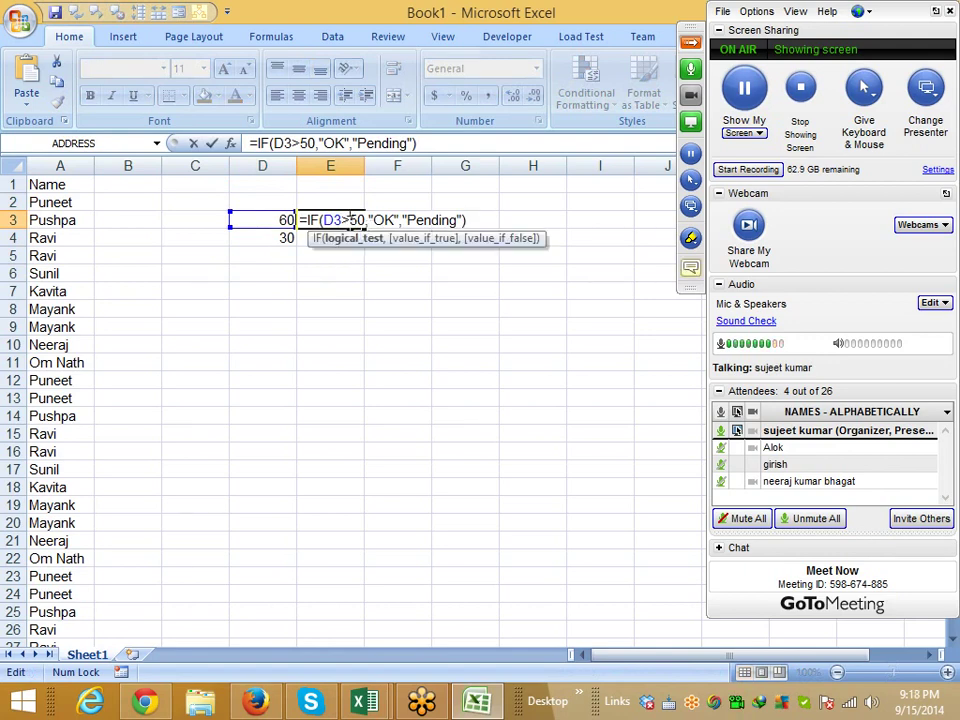
pyautogui.click(434, 220)
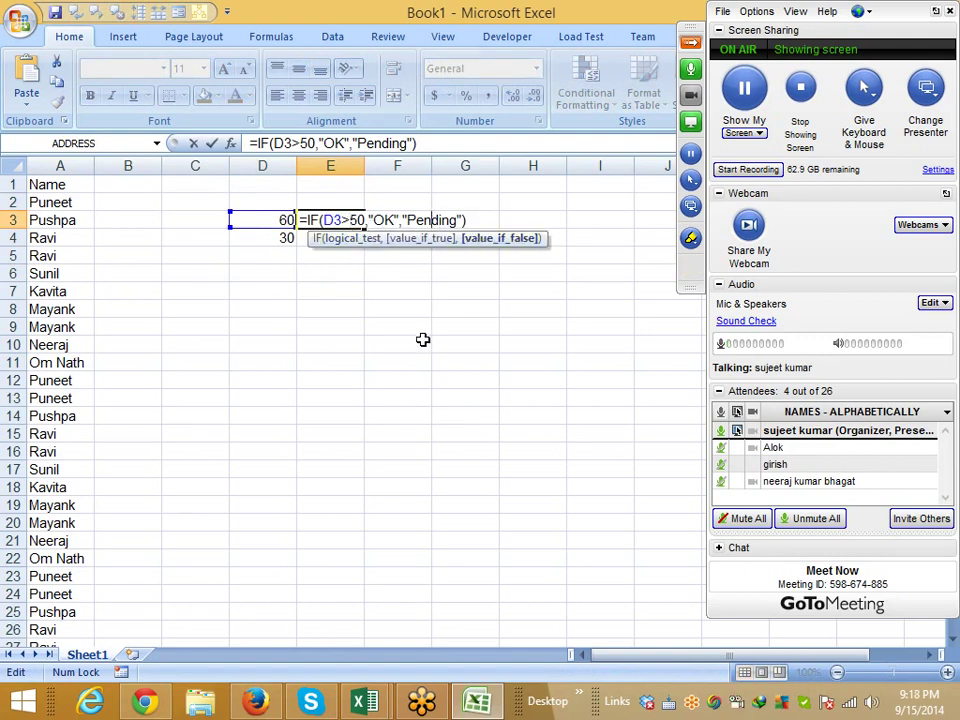
pyautogui.hotkey('ctrl', 'Return')
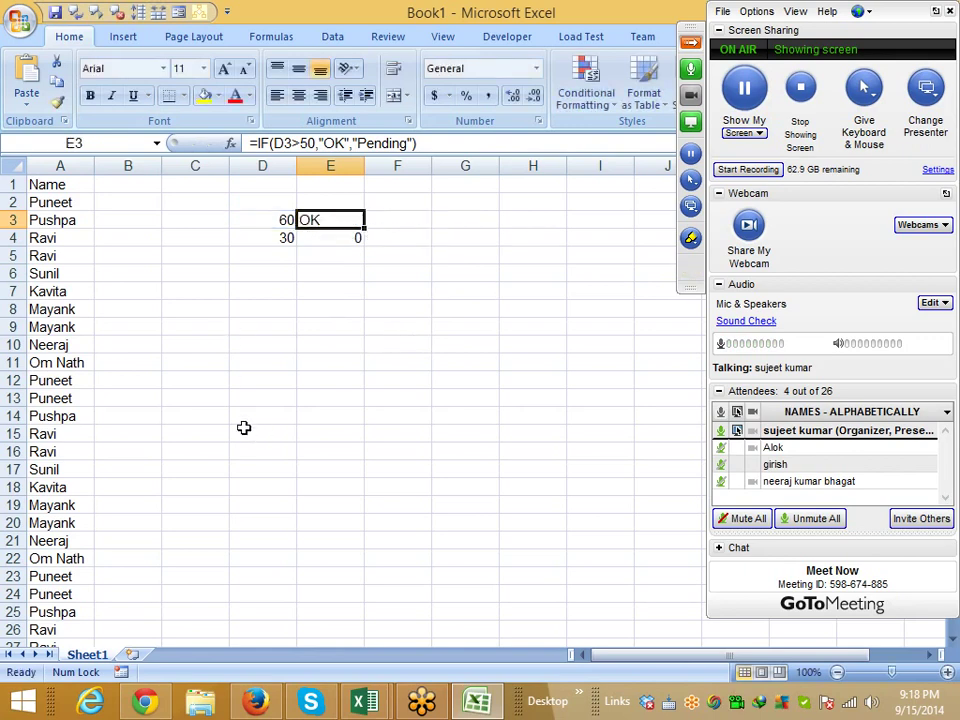
pyautogui.click(50, 188)
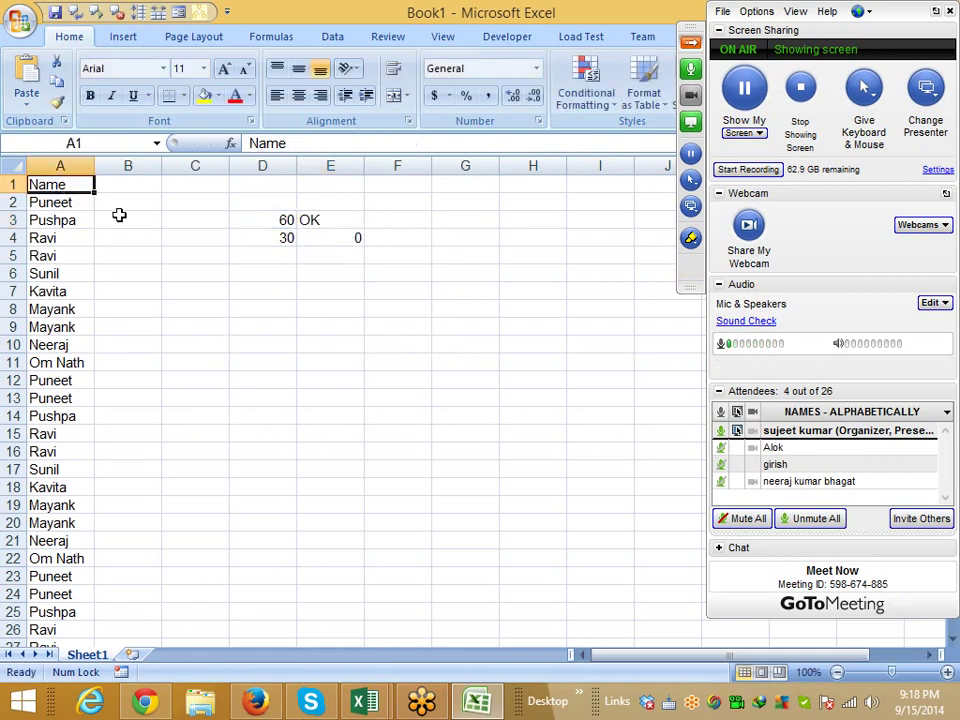
# - Check the end of the Name list, then clear the leftover 60, OK, 30 and 0 from D2:E4
pyautogui.press('Down')
pyautogui.hotkey('ctrl', 'Down')
pyautogui.press('Down')
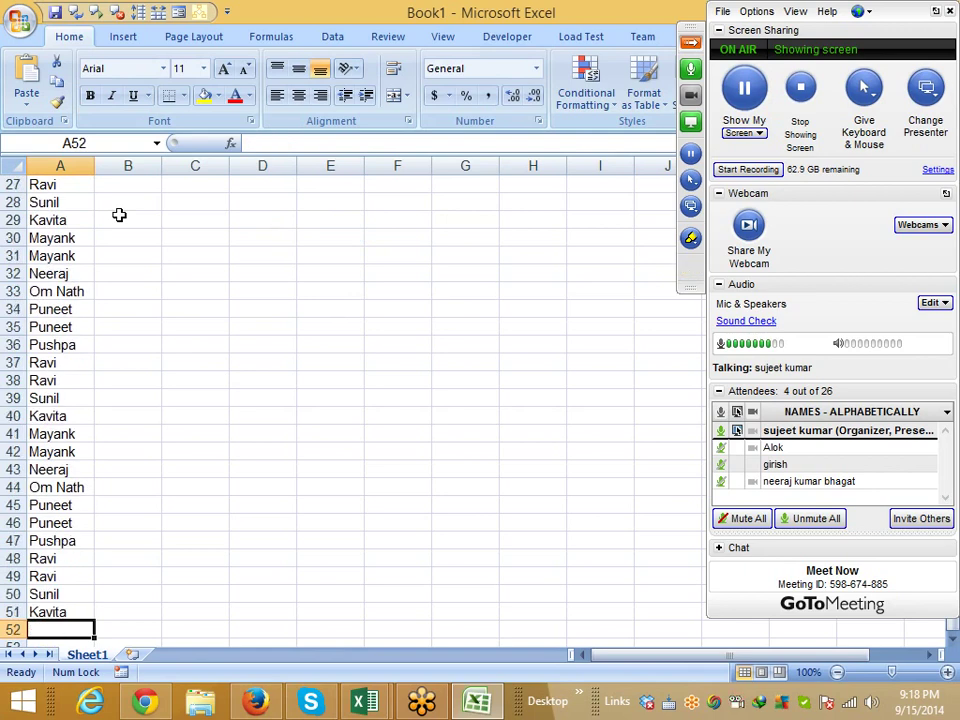
pyautogui.press('Up')
pyautogui.hotkey('ctrl', 'Up')
pyautogui.press('Right')
pyautogui.press('Right')
pyautogui.press('Right')
pyautogui.press('Down')
pyautogui.hotkey('shift', 'Right')
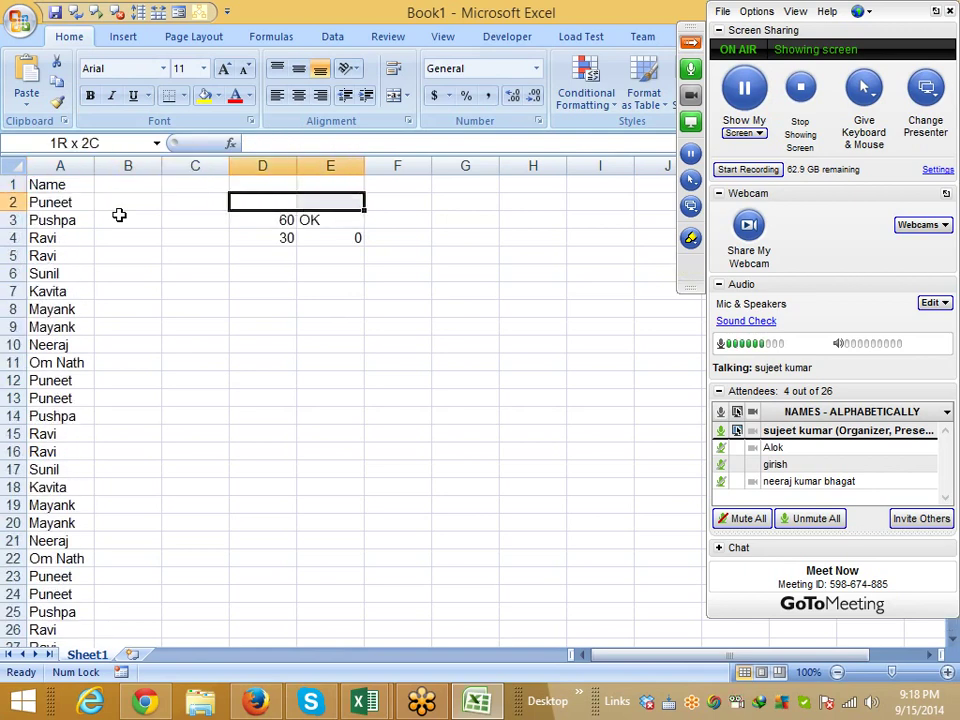
pyautogui.hotkey('shift', 'Down')
pyautogui.hotkey('shift', 'Down')
pyautogui.press('Delete')
# - Select the whole Name list A1:A51
pyautogui.press('Left')
pyautogui.press('Left')
pyautogui.press('Left')
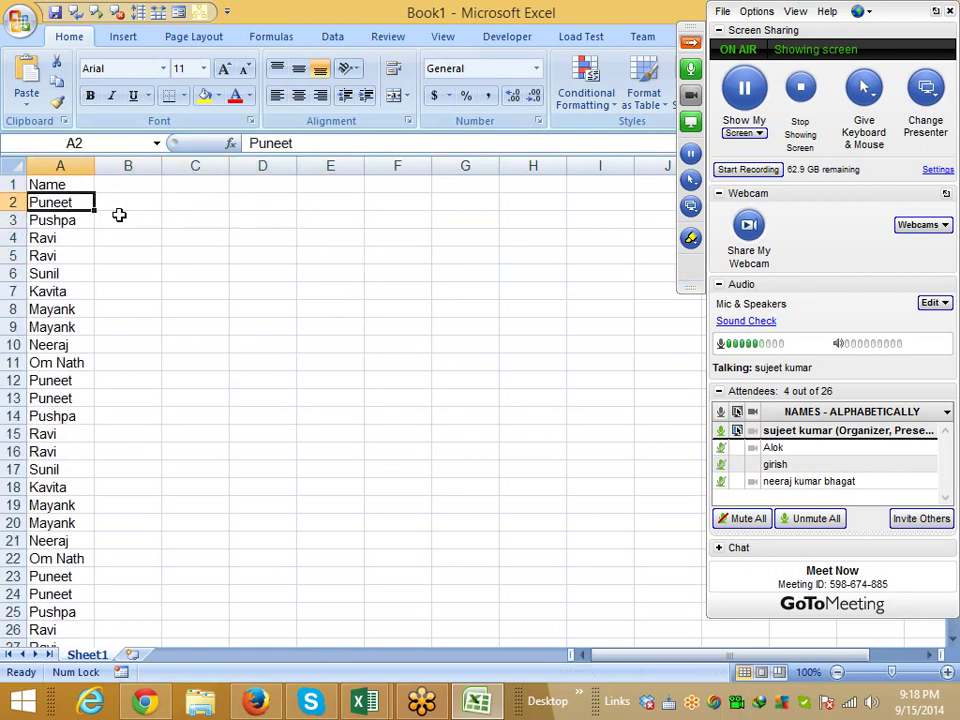
pyautogui.press('Up')
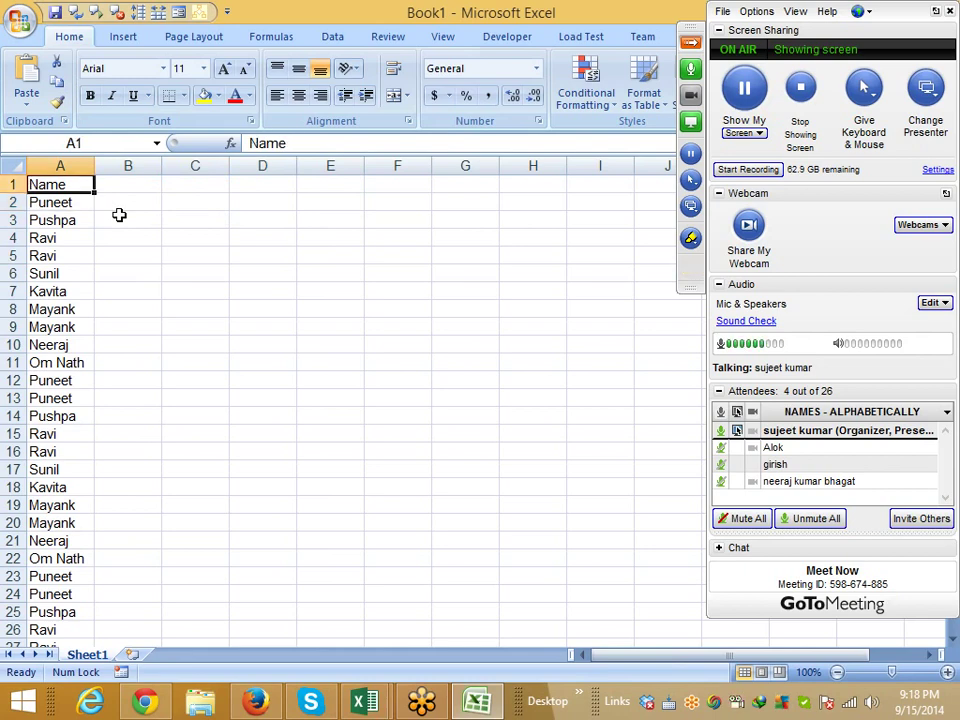
pyautogui.hotkey('ctrl', 'shift', 'Down')
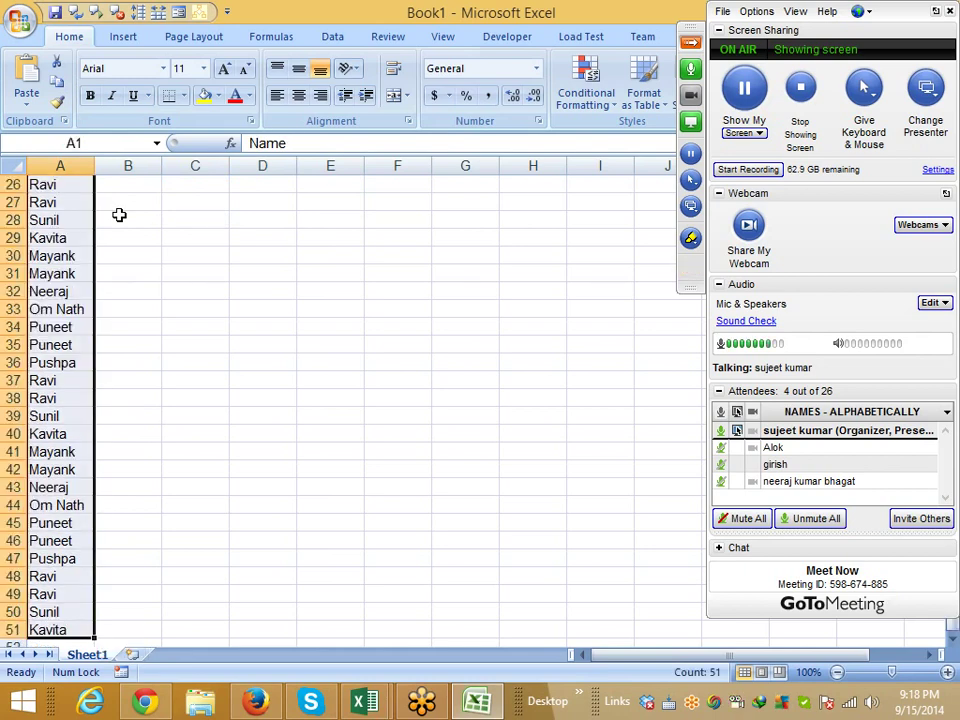
# - Sort the Name list in column A A to Z, treating the first row as a header
pyautogui.click(332, 37)
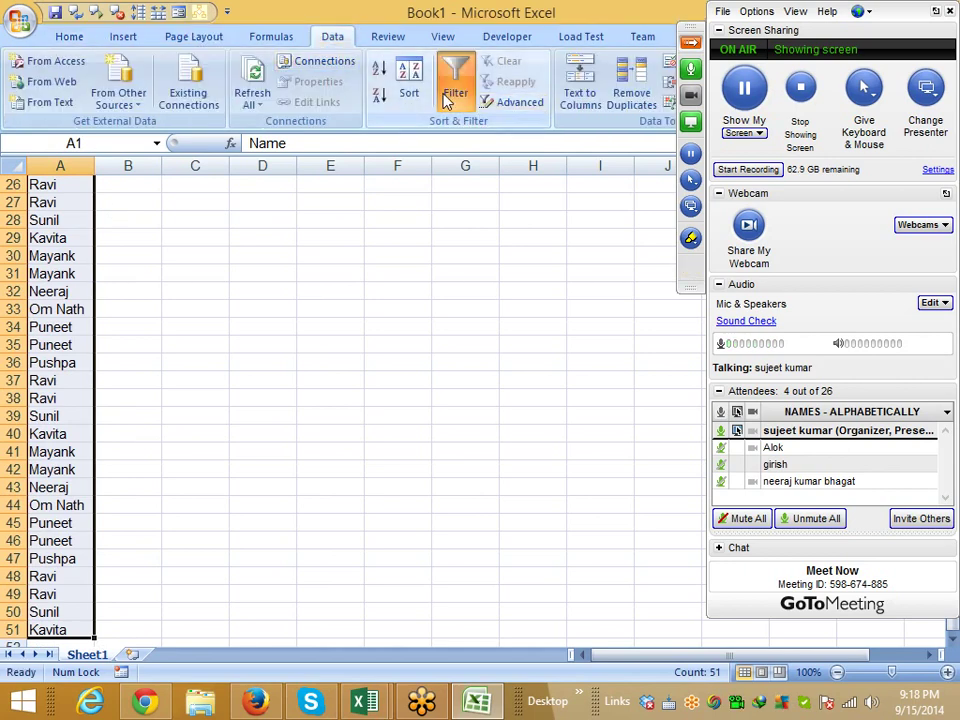
pyautogui.click(453, 92)
pyautogui.click(453, 92)
pyautogui.click(409, 90)
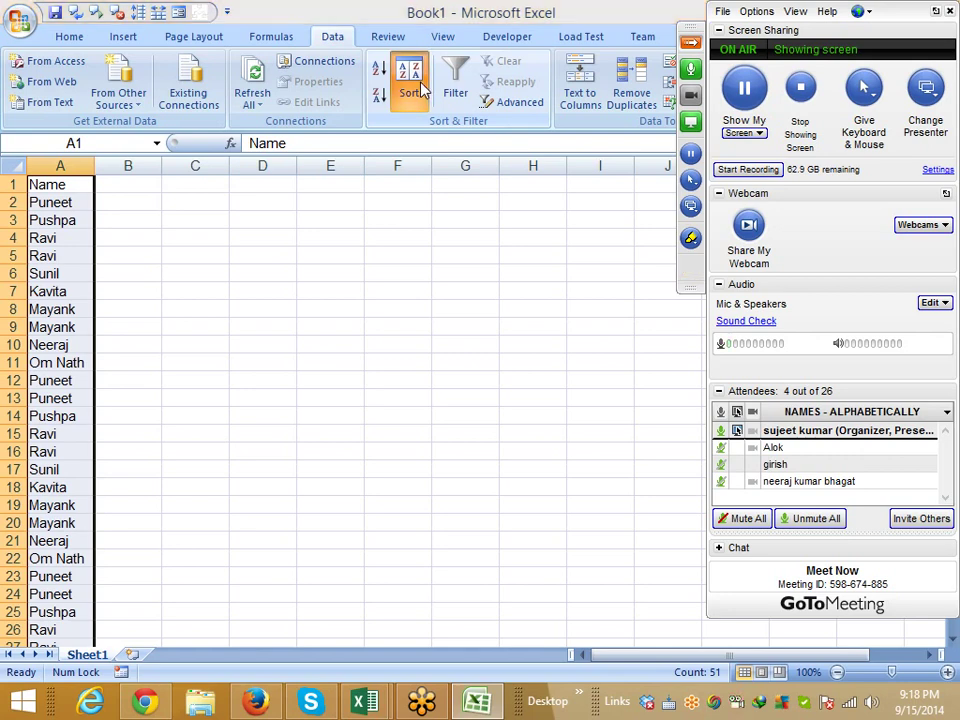
pyautogui.click(381, 283)
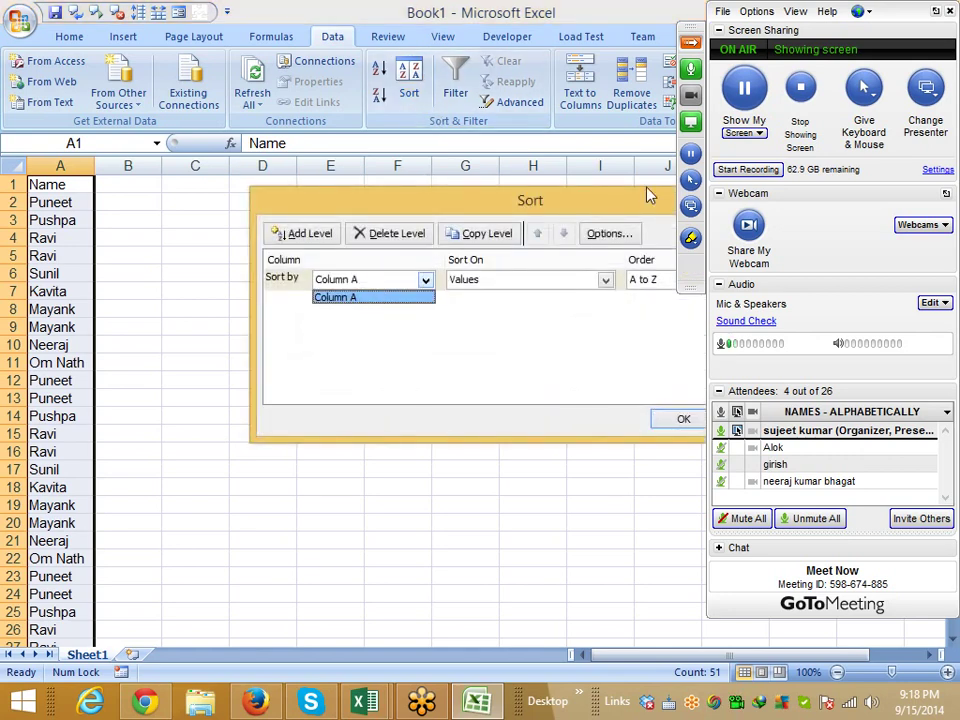
pyautogui.click(691, 38)
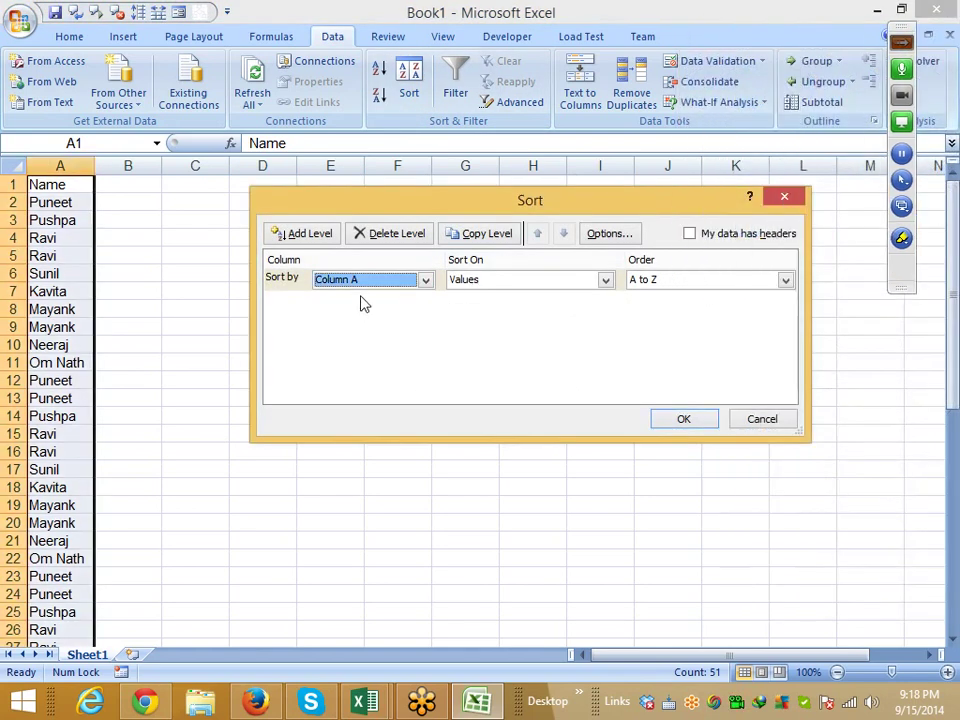
pyautogui.click(392, 289)
pyautogui.click(392, 289)
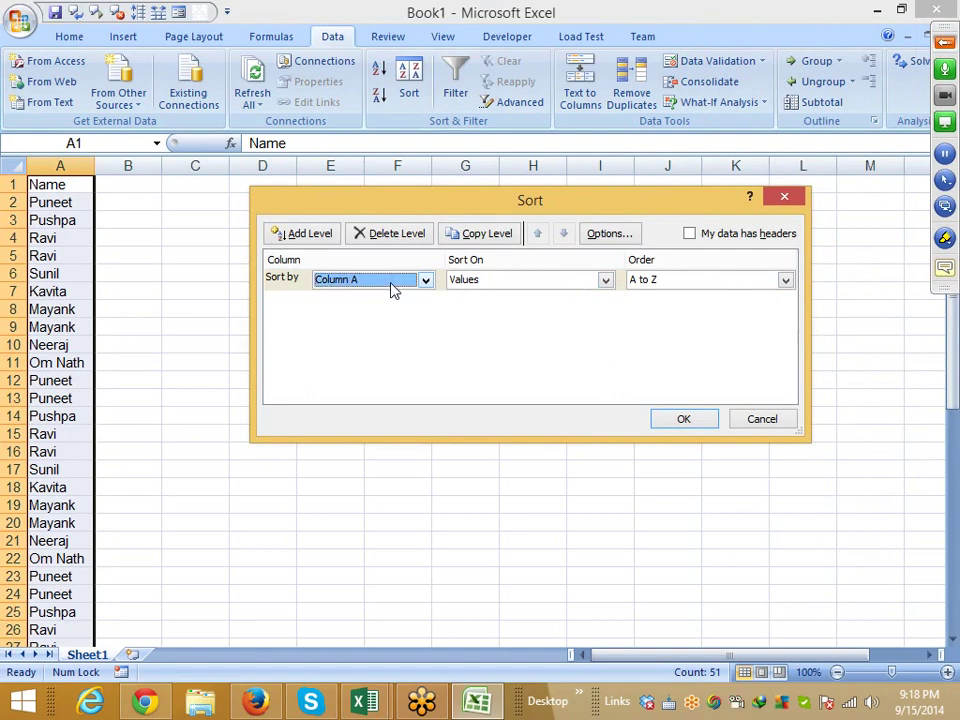
pyautogui.click(689, 236)
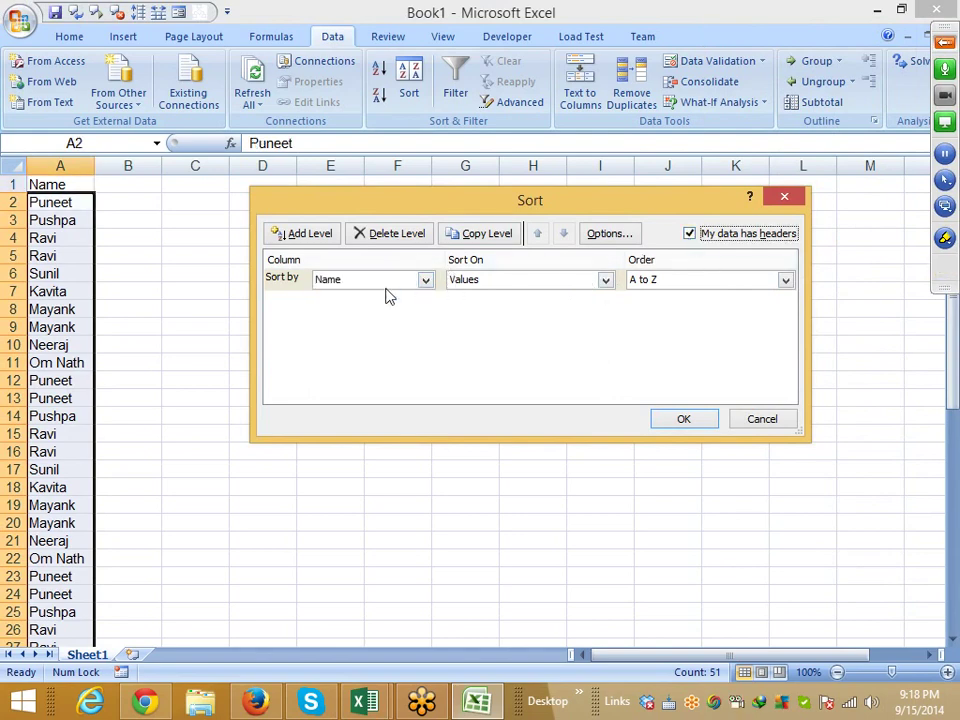
pyautogui.click(697, 423)
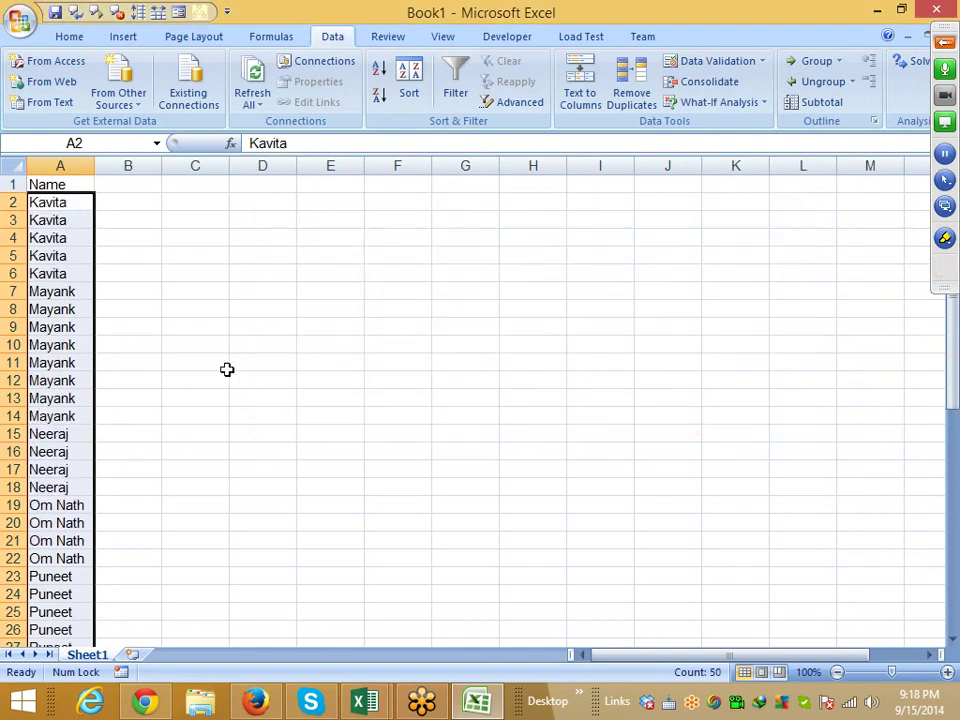
# - Check the sorted groups: Kavita in A2:A6, Mayank from A7, Om Nath from A19
pyautogui.click(225, 366)
pyautogui.moveTo(53, 273); pyautogui.dragTo(53, 204)
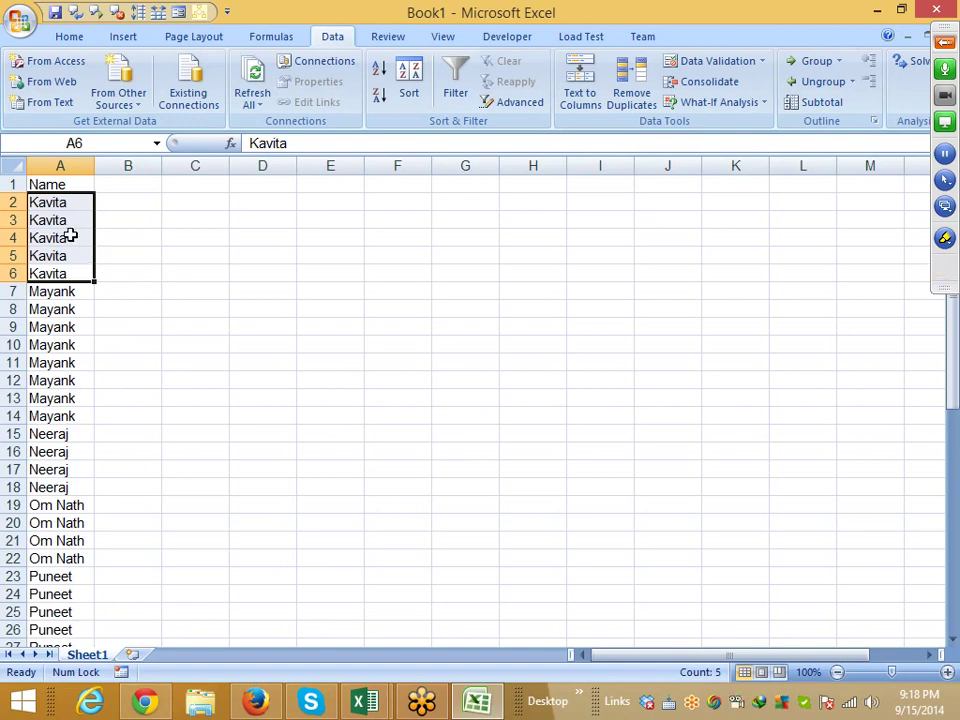
pyautogui.click(69, 204)
pyautogui.click(62, 291)
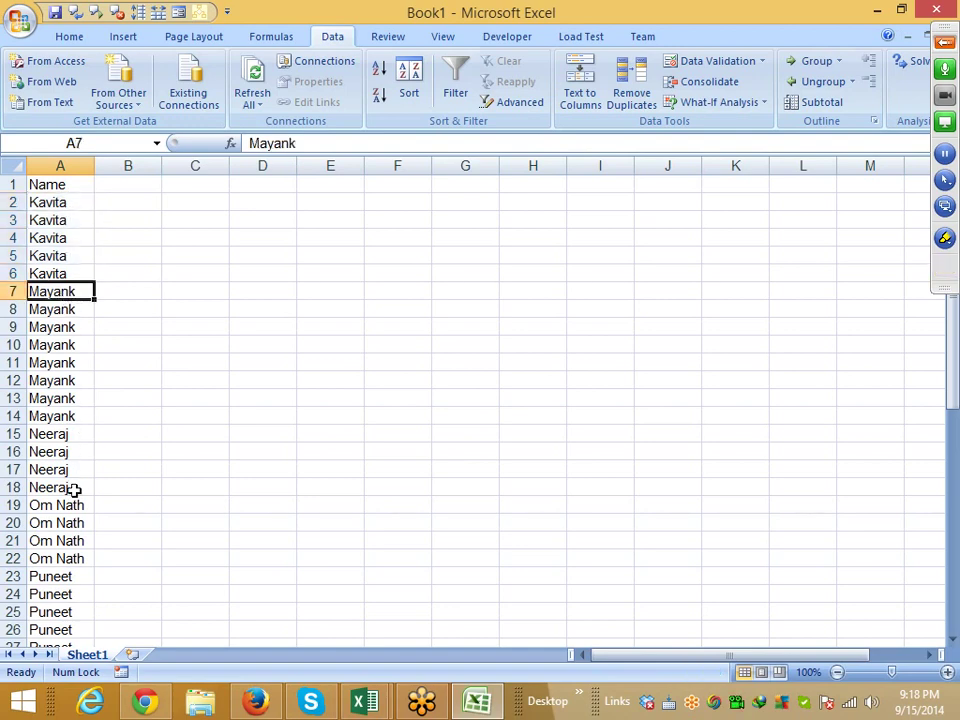
pyautogui.click(76, 505)
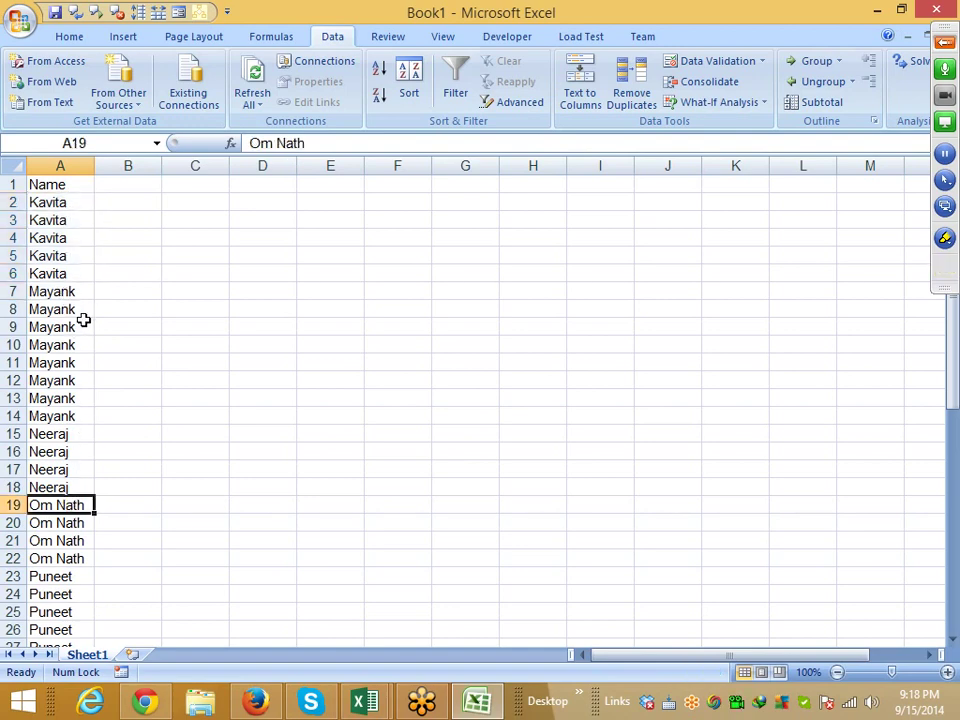
# - Enter =IF(A2=A1,"D","U" in B2 and check the A2 and A1 references
pyautogui.click(124, 208)
pyautogui.write('=')
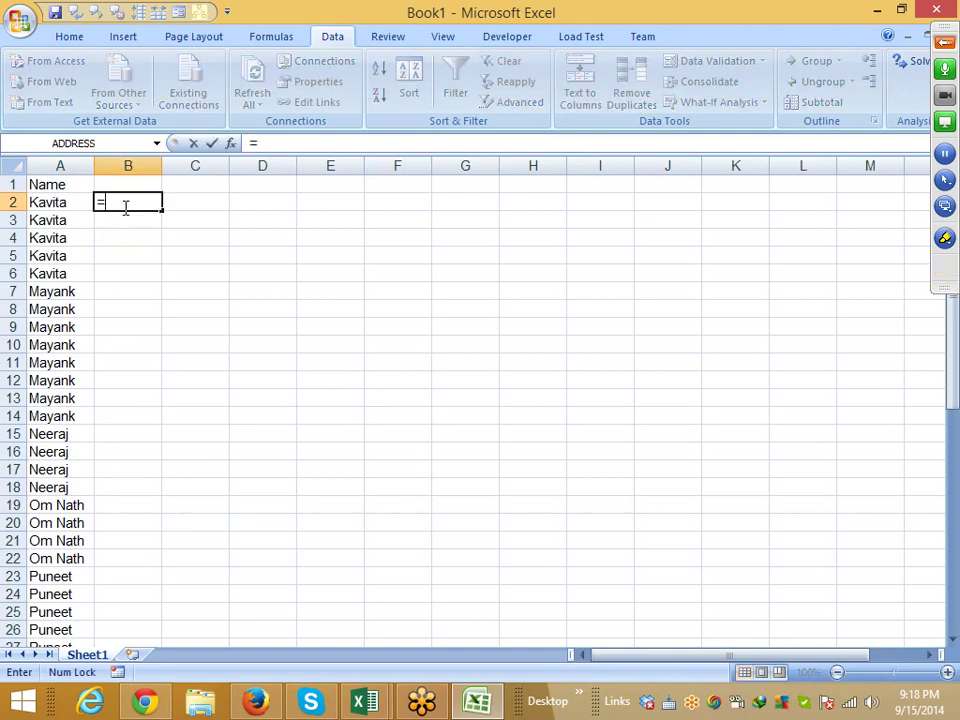
pyautogui.write('if')
pyautogui.press('Tab')
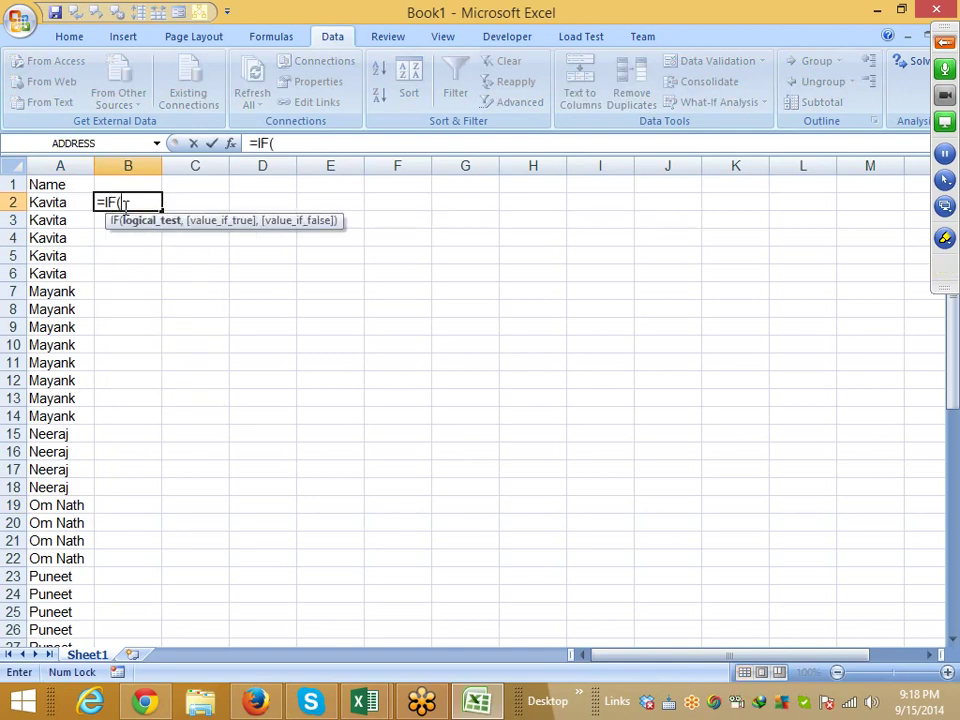
pyautogui.press('Left')
pyautogui.write('=')
pyautogui.press('Up')
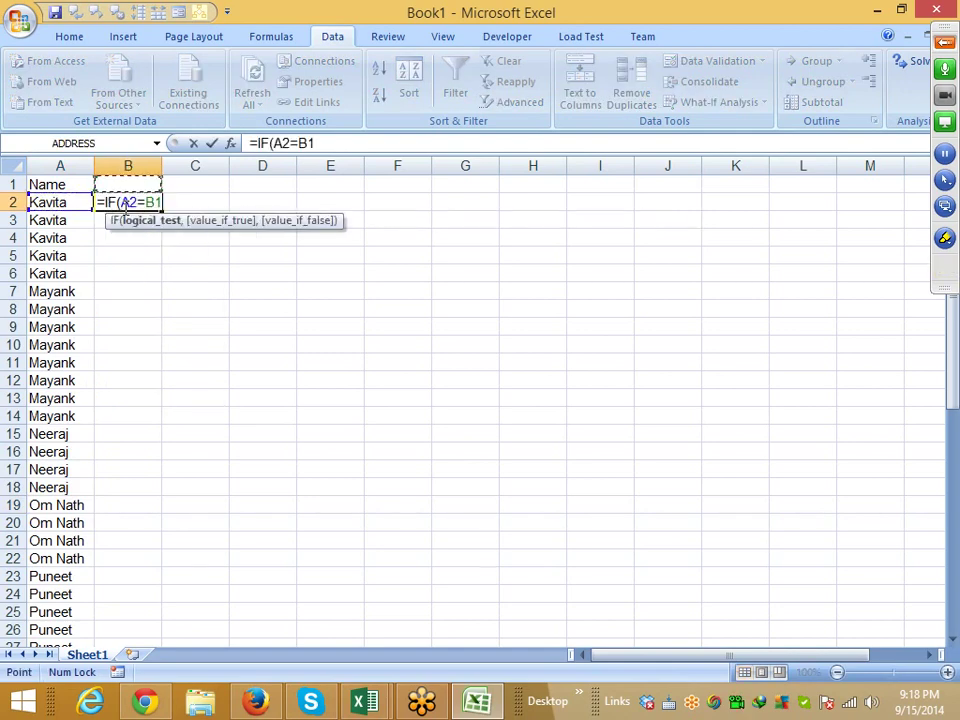
pyautogui.press('Left')
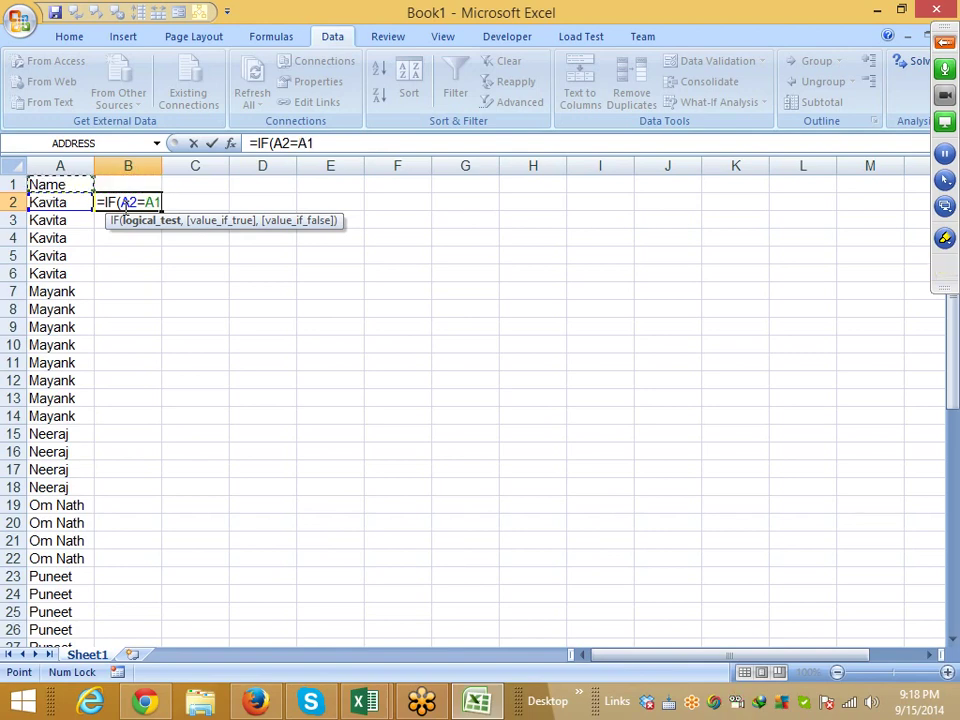
pyautogui.write(',')
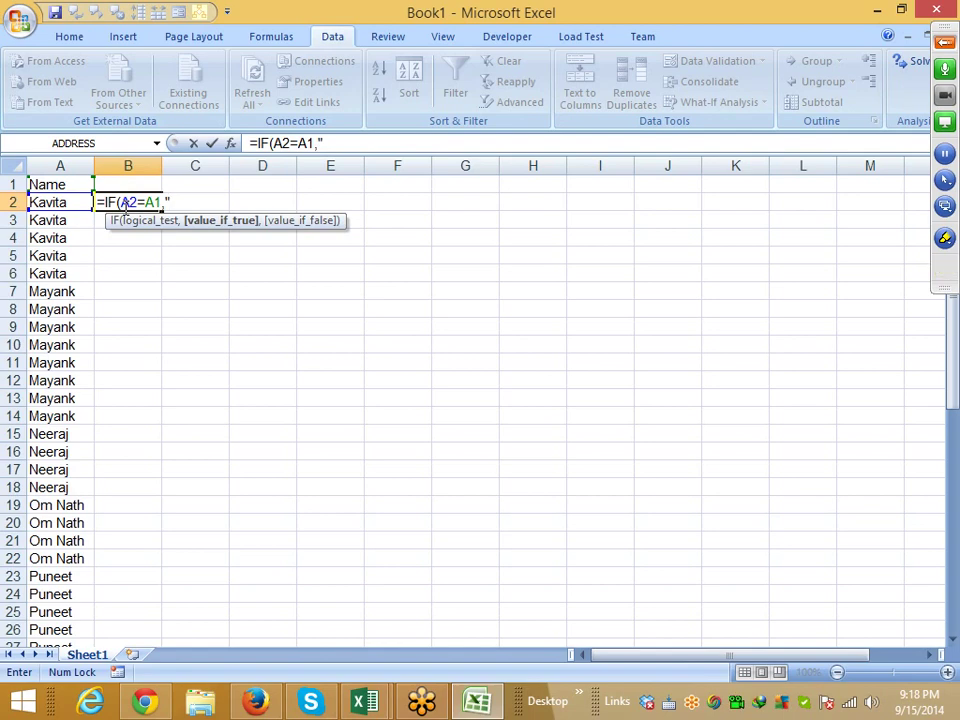
pyautogui.write('"D"')
pyautogui.write(',"')
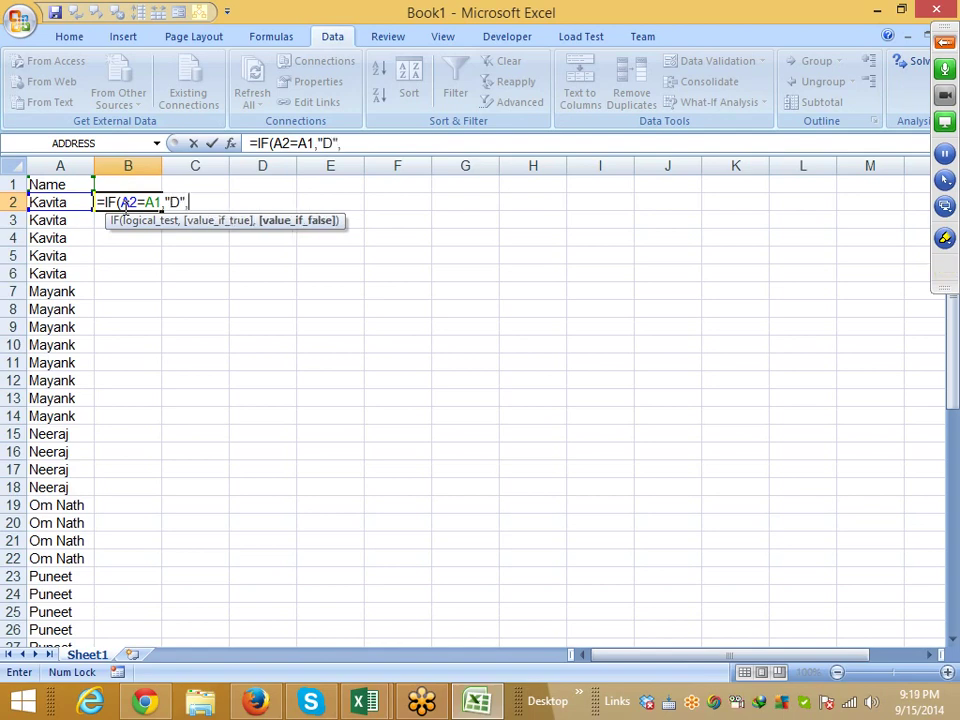
pyautogui.write('U')
pyautogui.click(122, 203)
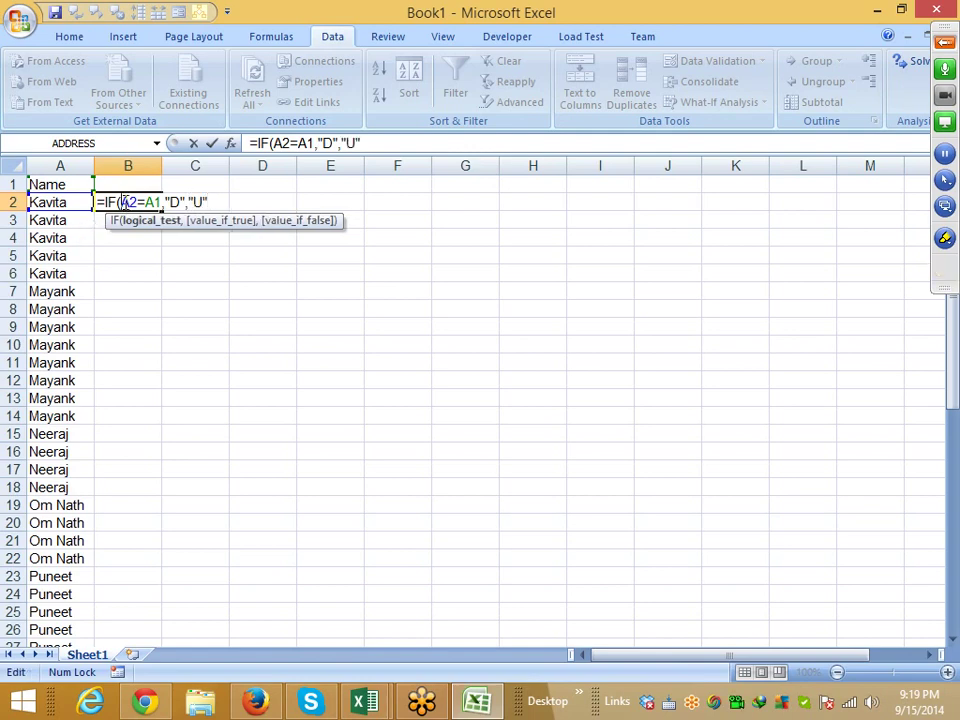
pyautogui.click(68, 212)
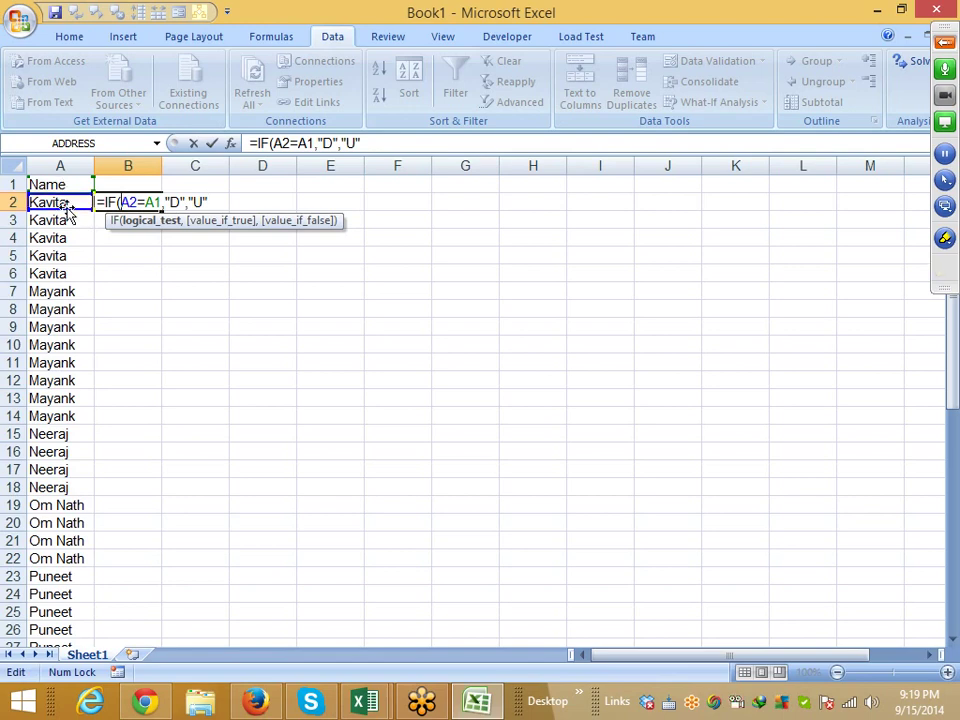
# - Commit =IF(A2=A1,"D","U") in B2 and fill it down through B51
pyautogui.click(173, 202)
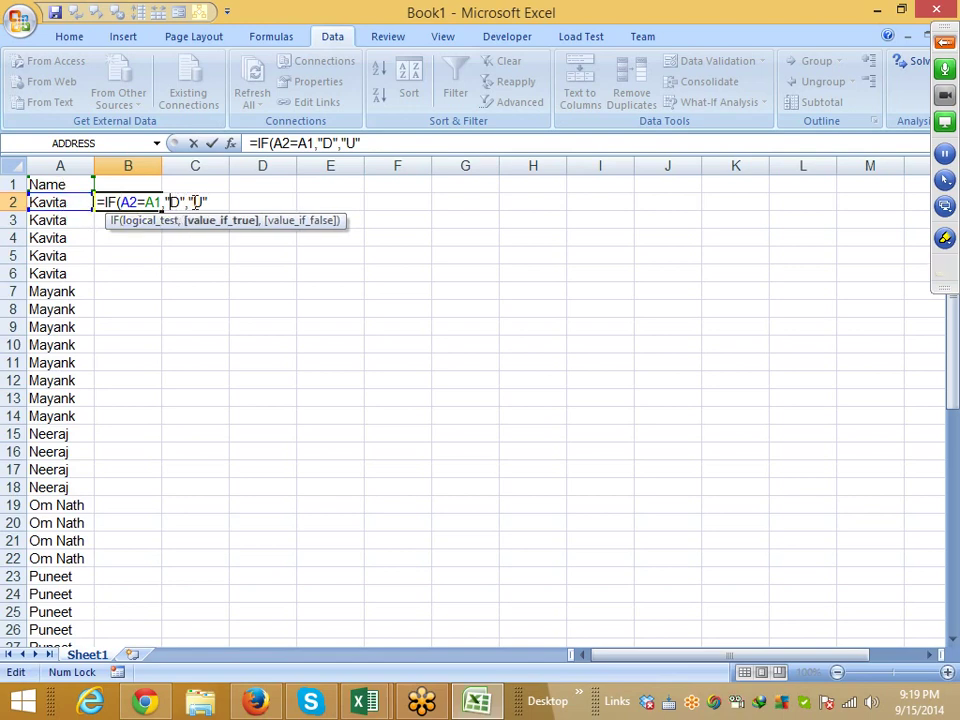
pyautogui.click(197, 202)
pyautogui.press('Return')
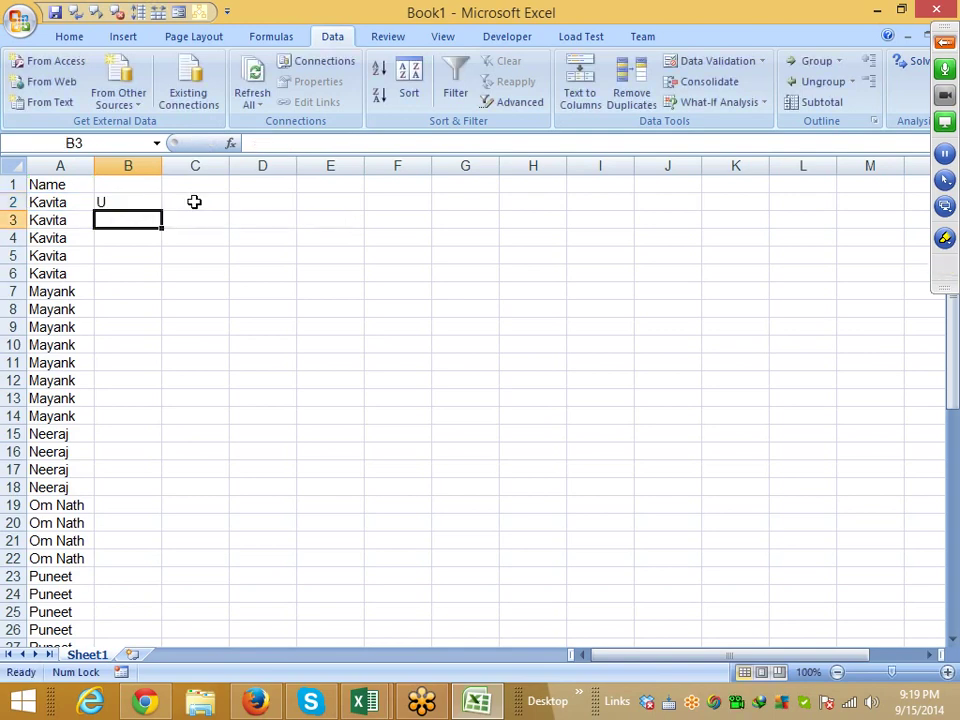
pyautogui.press('Up')
pyautogui.press('Left')
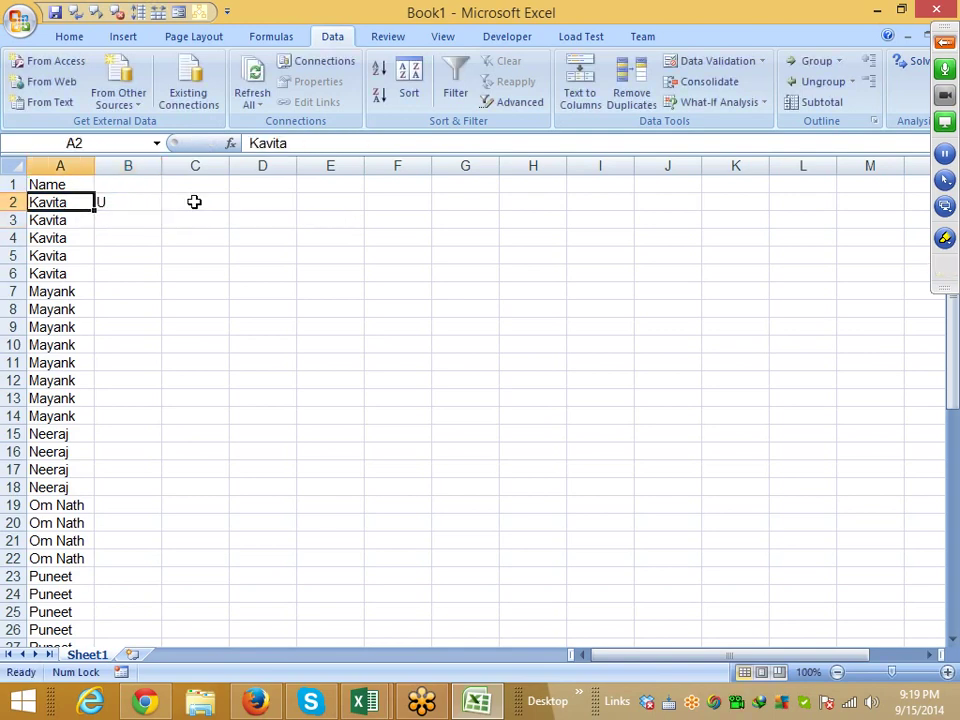
pyautogui.hotkey('ctrl', 'Down')
pyautogui.press('Right')
pyautogui.hotkey('ctrl', 'shift', 'Up')
pyautogui.hotkey('ctrl', 'd')
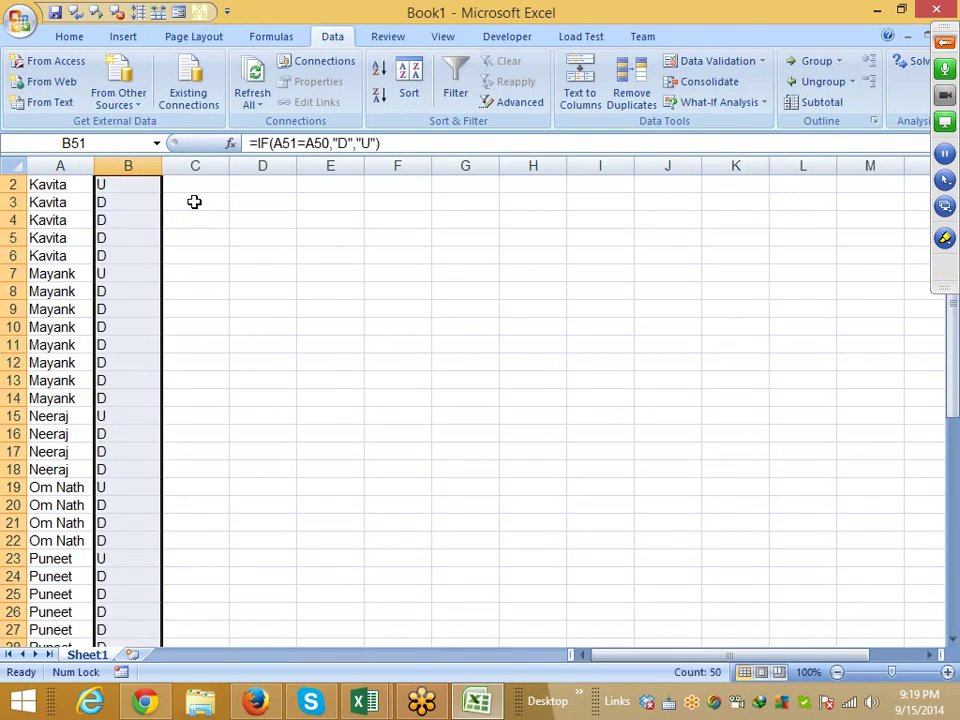
# - Check the column B results against the names, such as Mayank in A7, and inspect B3's formula
pyautogui.hotkey('ctrl', 'Up')
pyautogui.press('Down')
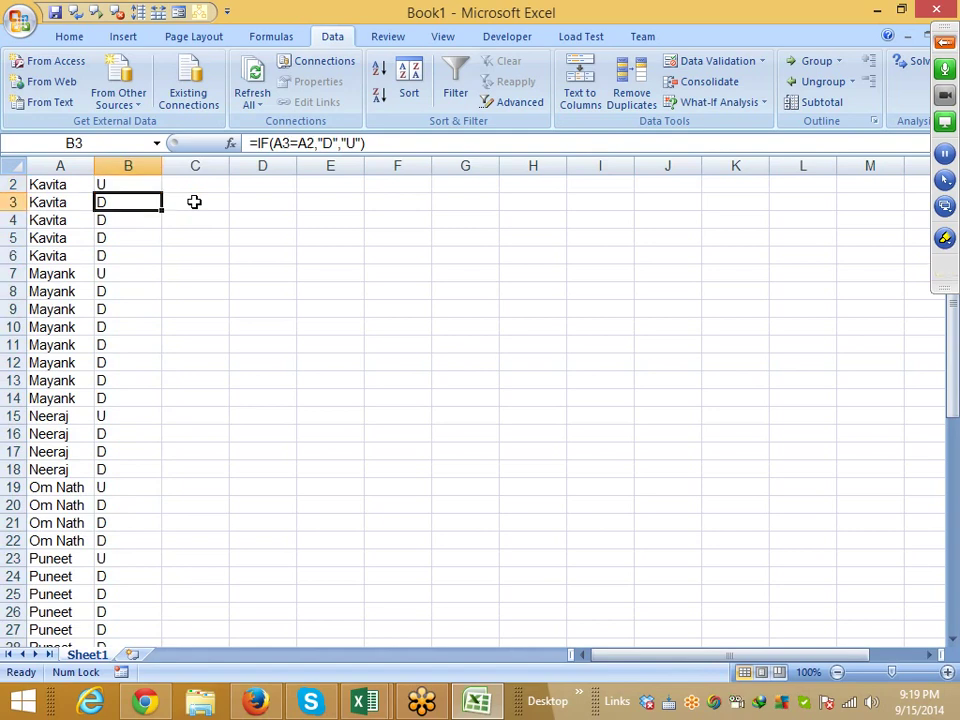
pyautogui.press('Down')
pyautogui.press('Down')
pyautogui.press('Down')
pyautogui.press('Down')
pyautogui.press('Left')
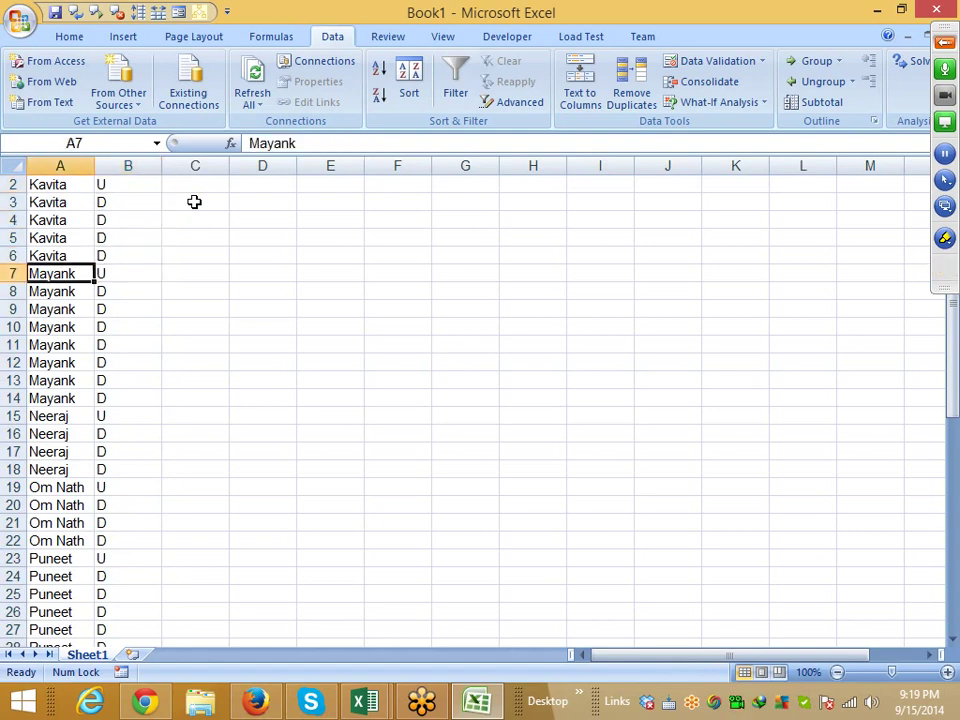
pyautogui.press('Right')
pyautogui.press('Up')
pyautogui.press('Up')
pyautogui.press('Up')
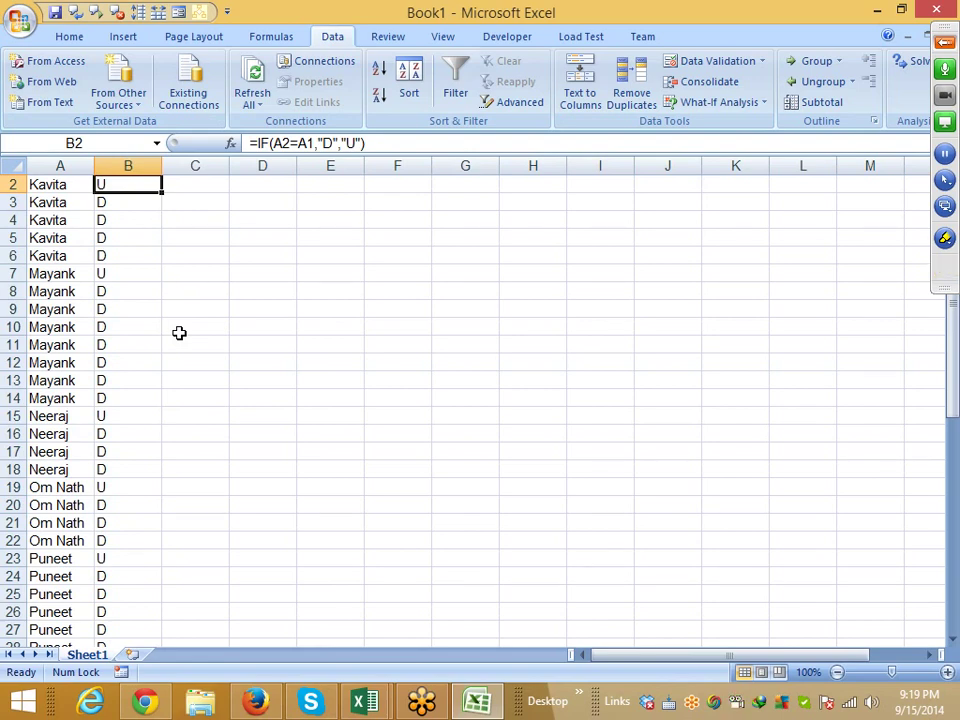
pyautogui.scroll(1, 179, 333)
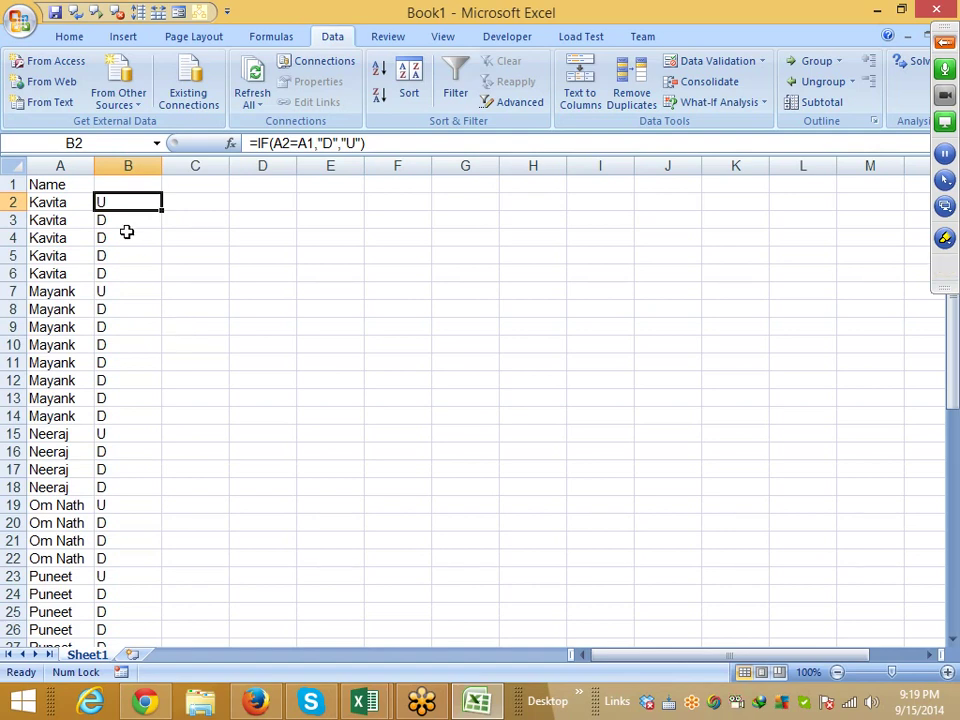
pyautogui.click(128, 222)
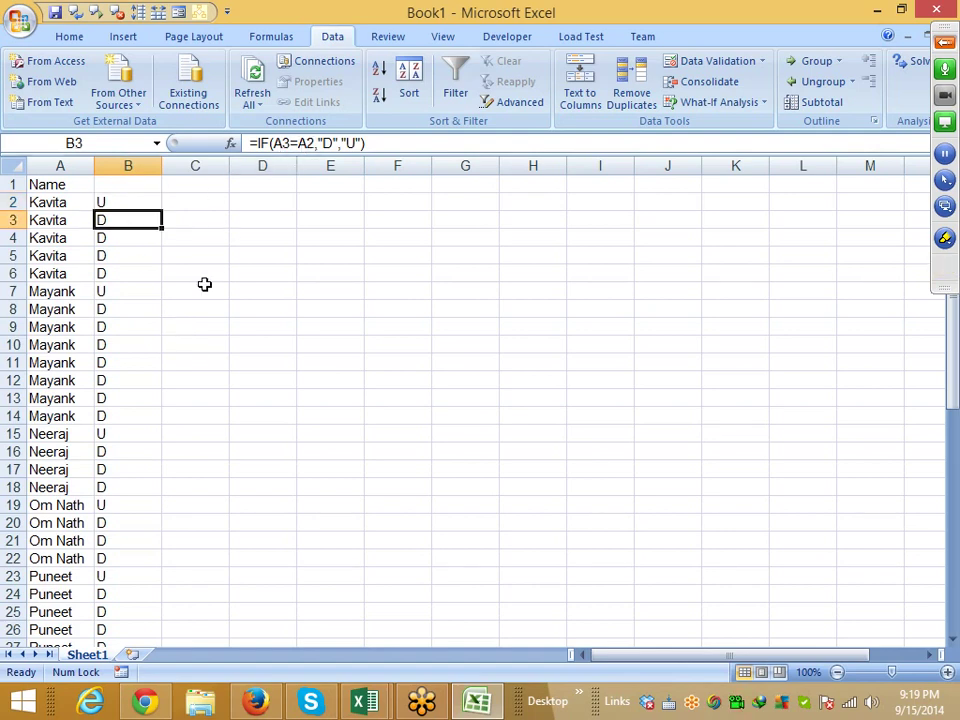
pyautogui.press('Down')
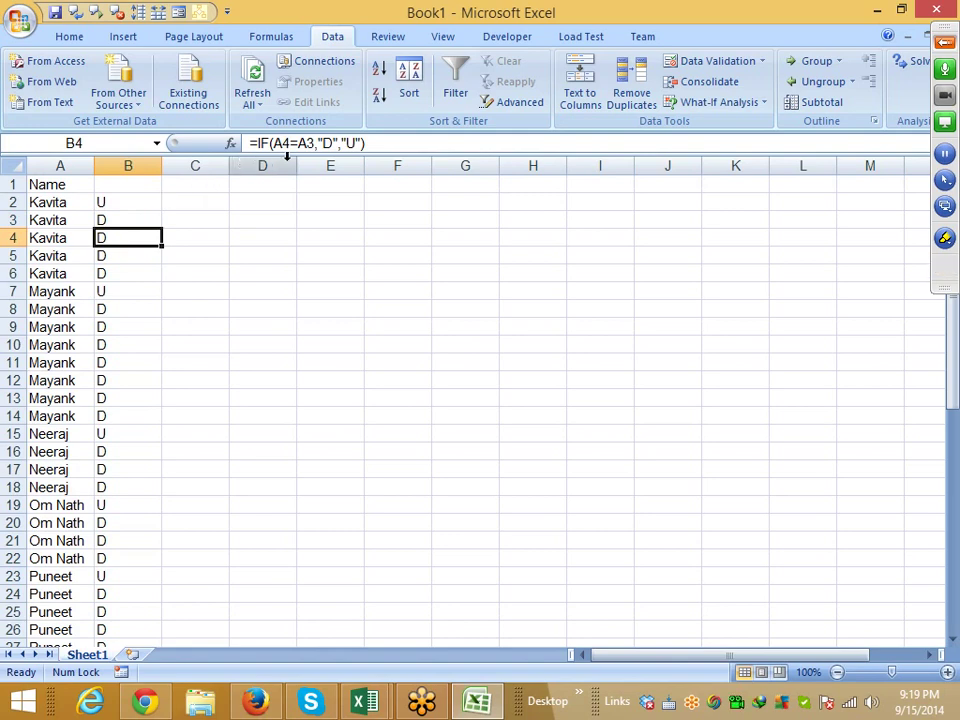
pyautogui.click(106, 202)
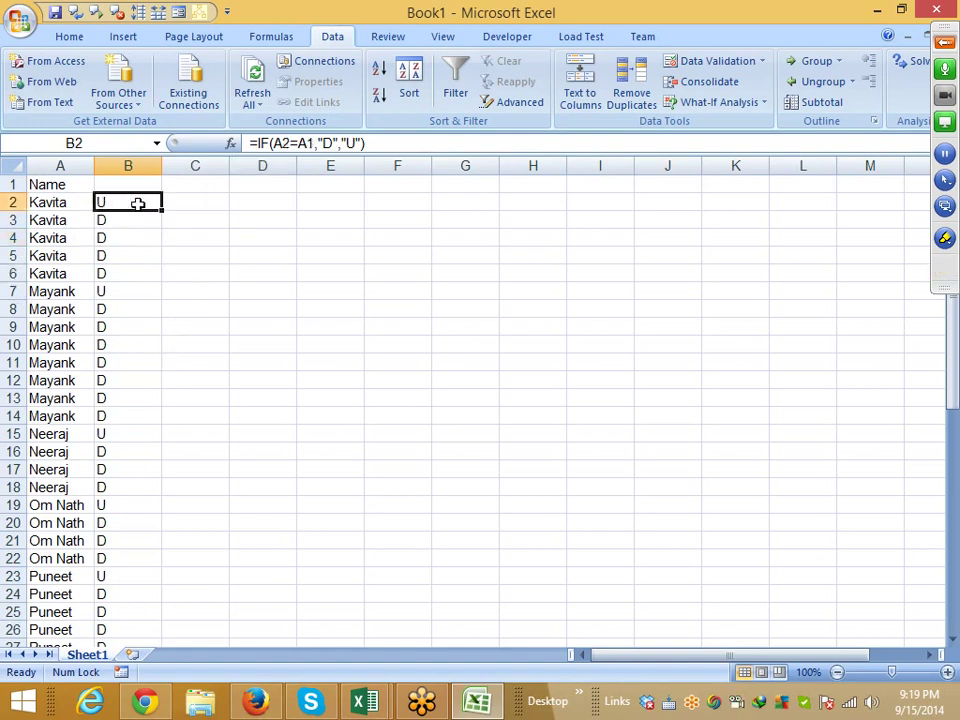
pyautogui.click(133, 224)
# - Clear the formulas from B3 down to the end of column B
pyautogui.hotkey('ctrl', 'shift', 'Down')
pyautogui.press('Delete')
pyautogui.scroll(8, 133, 225)
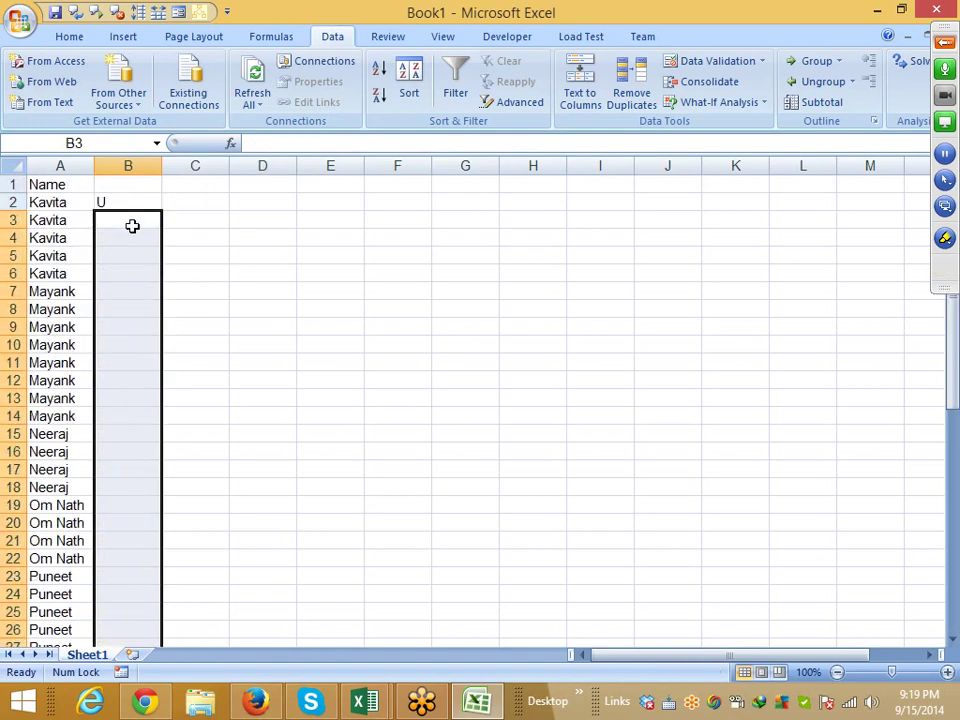
pyautogui.press('Up')
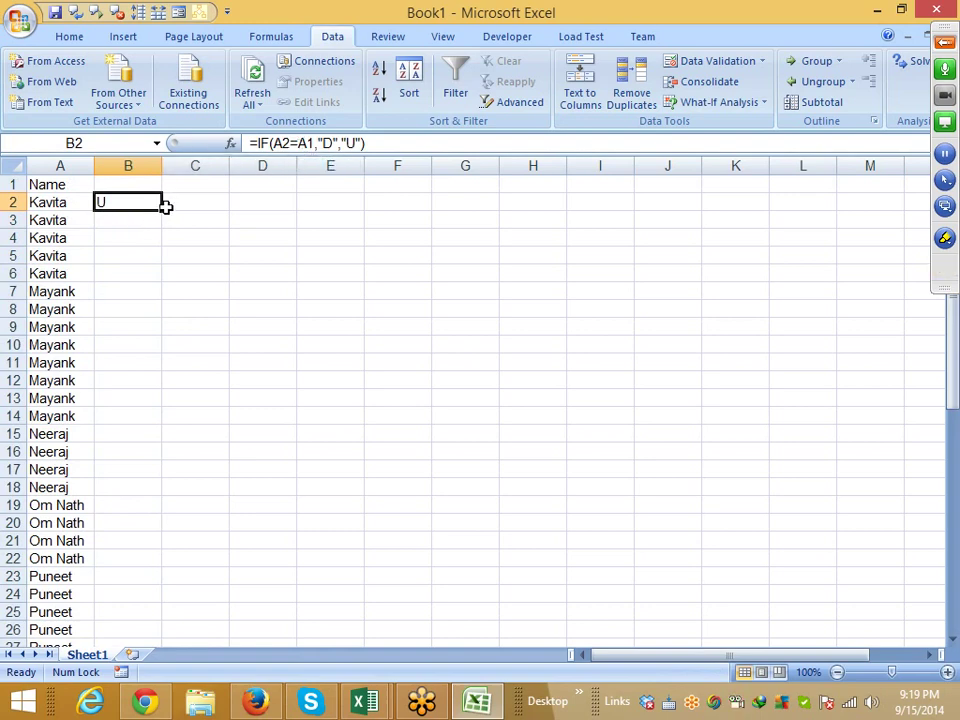
# - Fill B2's formula into B3, which returns D, and start editing B2
pyautogui.moveTo(164, 207); pyautogui.dragTo(165, 222)
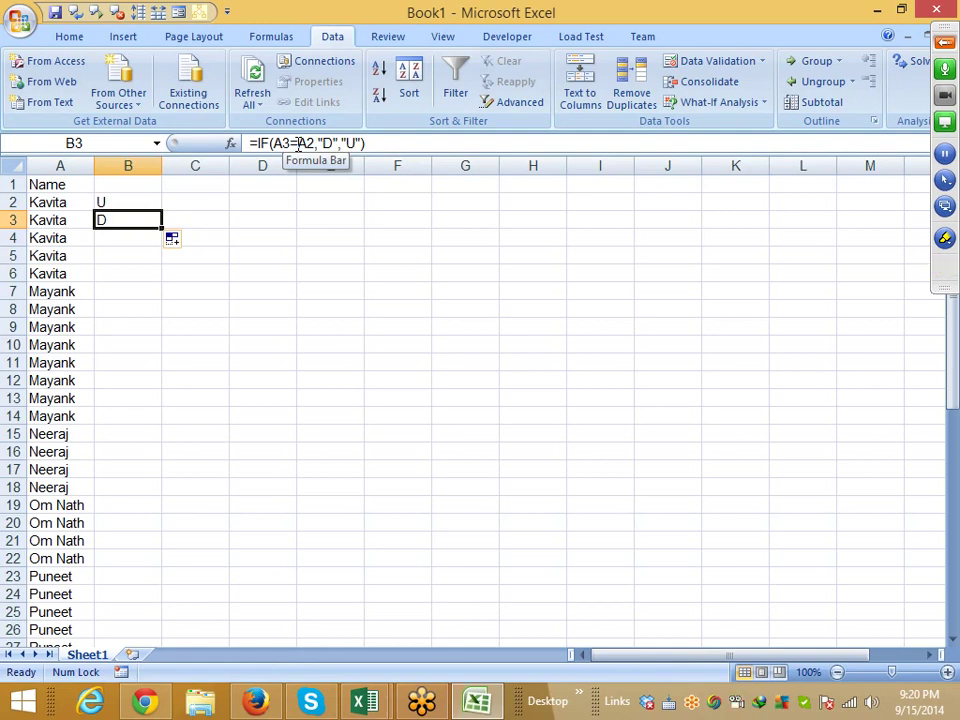
pyautogui.click(124, 203)
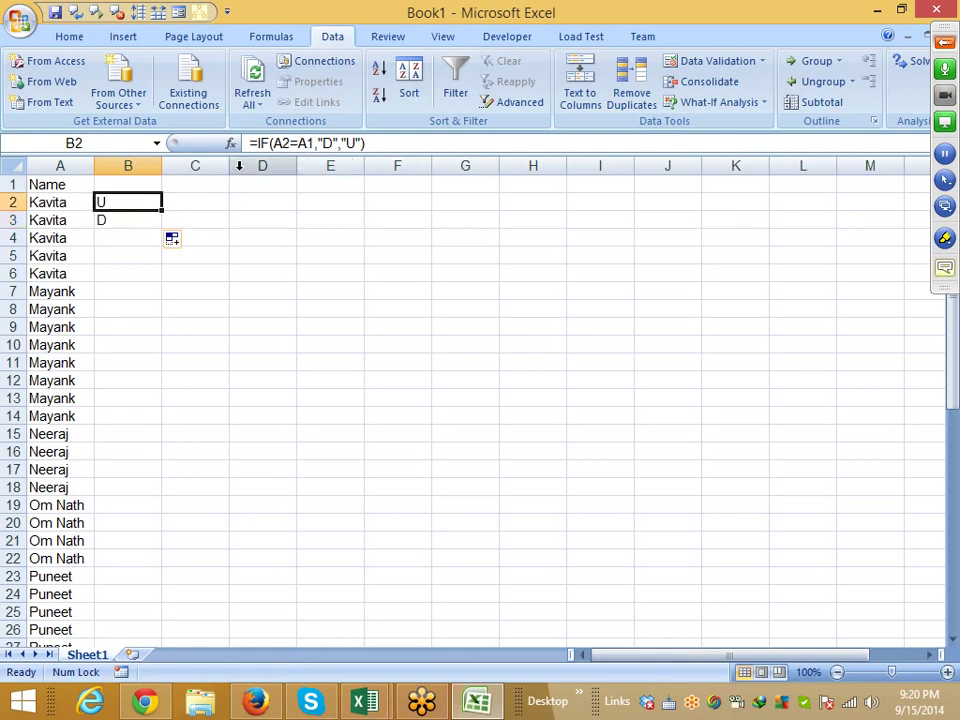
pyautogui.click(281, 143)
# - Lock B2 as =IF($A$2=$A$1,"D","U") and fill it to B6, every cell showing U
pyautogui.press('F4')
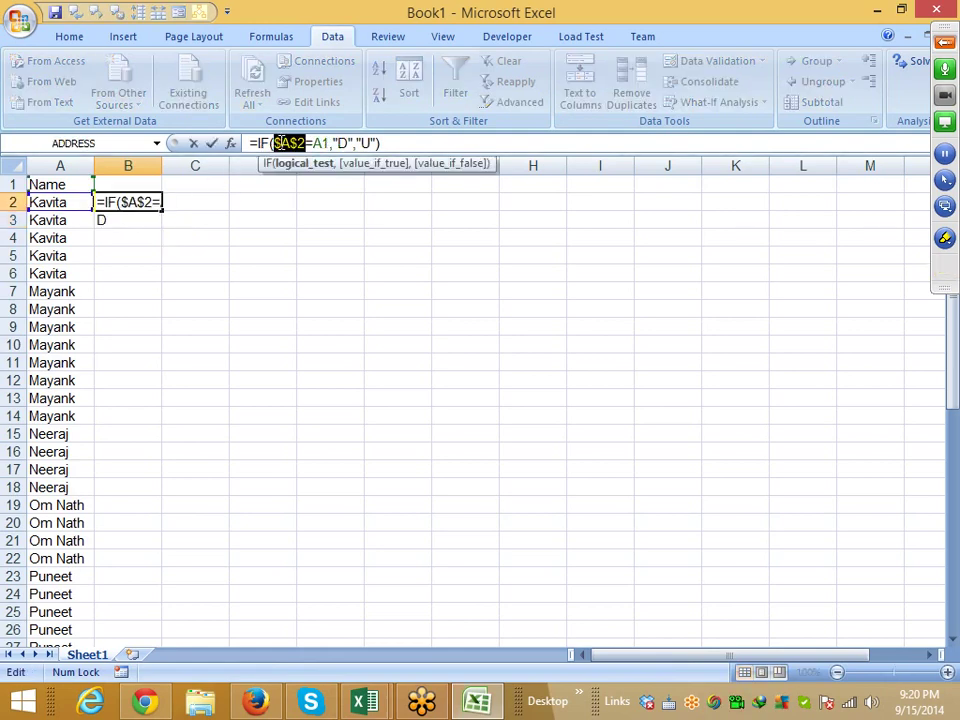
pyautogui.click(318, 143)
pyautogui.press('F4')
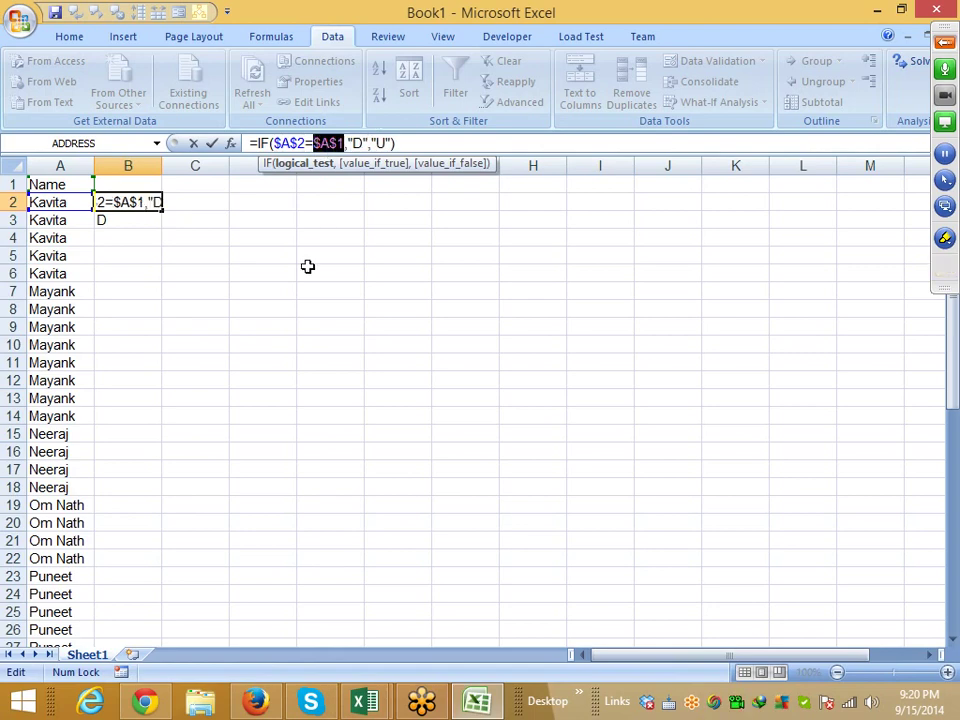
pyautogui.press('Return')
pyautogui.press('Up')
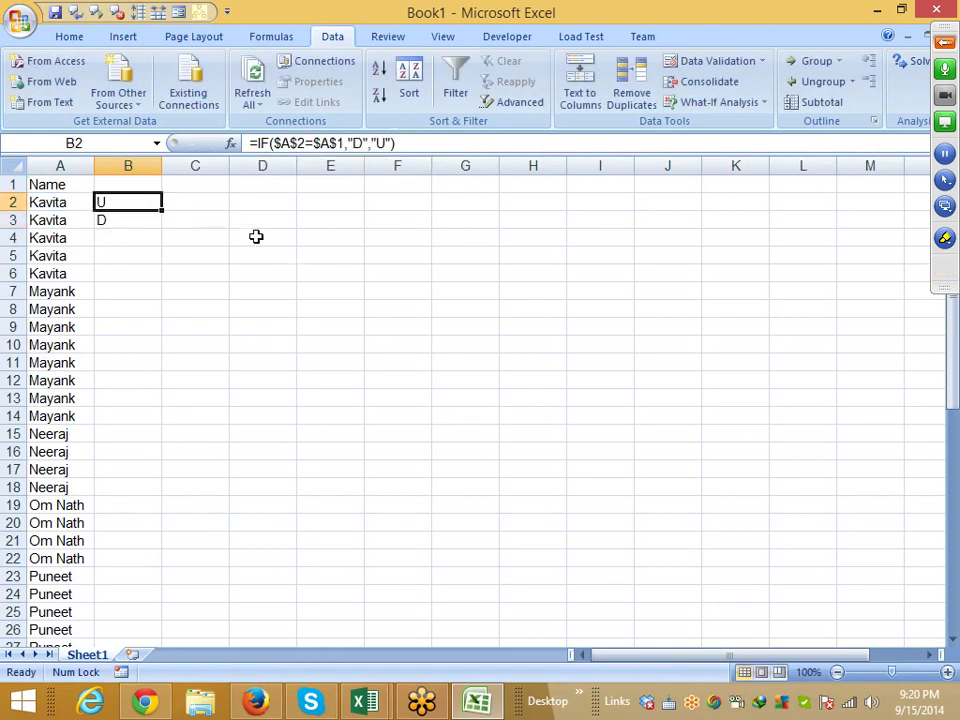
pyautogui.moveTo(163, 212); pyautogui.dragTo(163, 281)
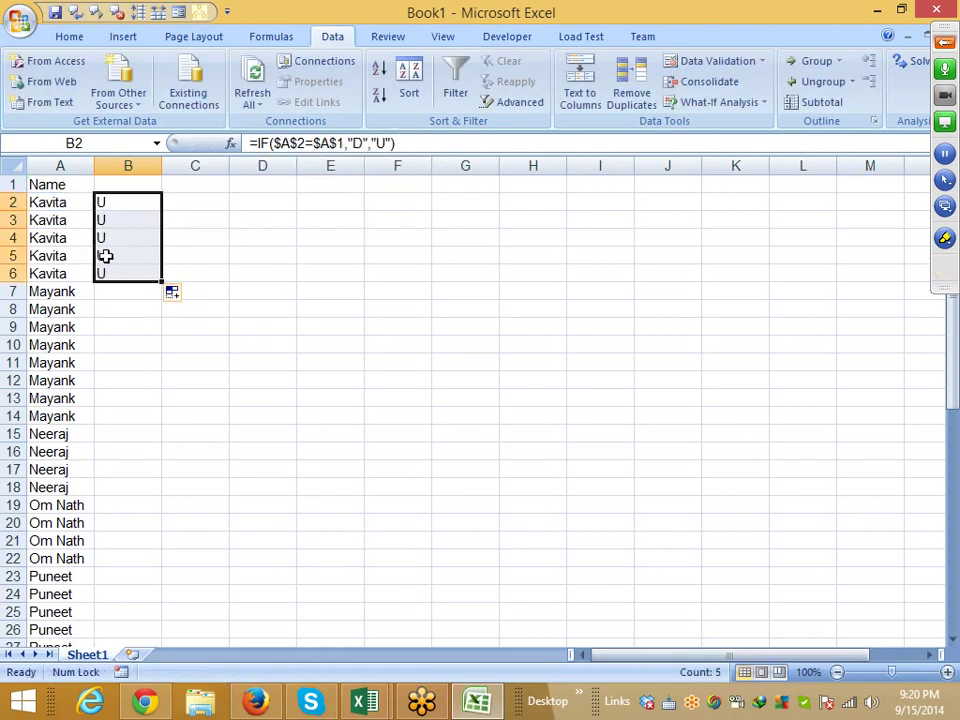
pyautogui.press('Down')
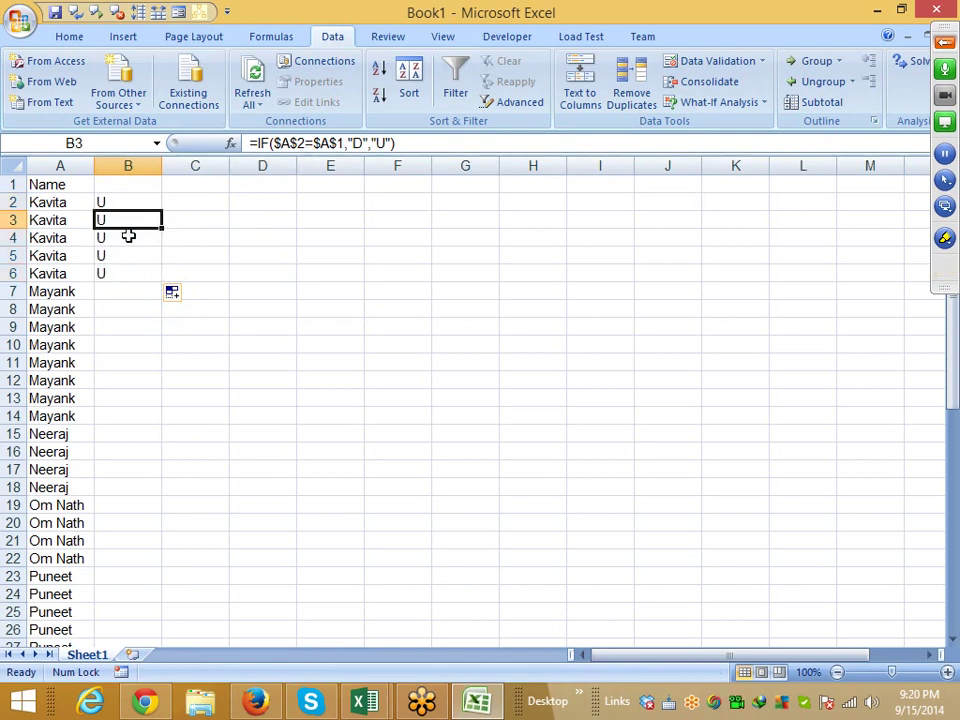
pyautogui.press('Down')
pyautogui.press('Down')
pyautogui.press('Down')
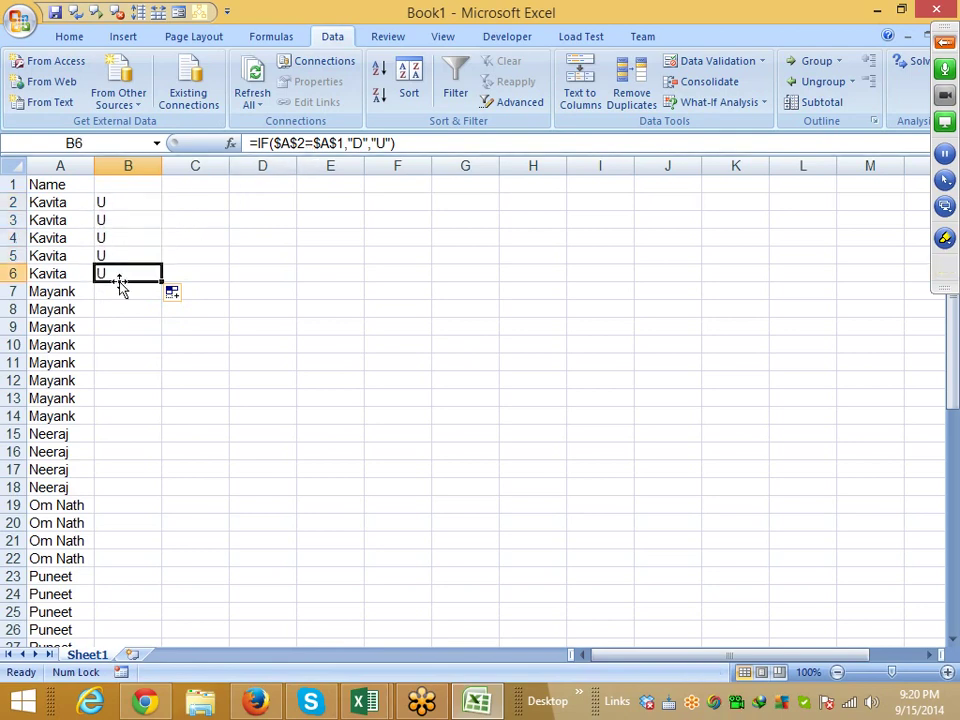
# - Copy B2's locked formula right into C2, where it also returns U
pyautogui.click(118, 201)
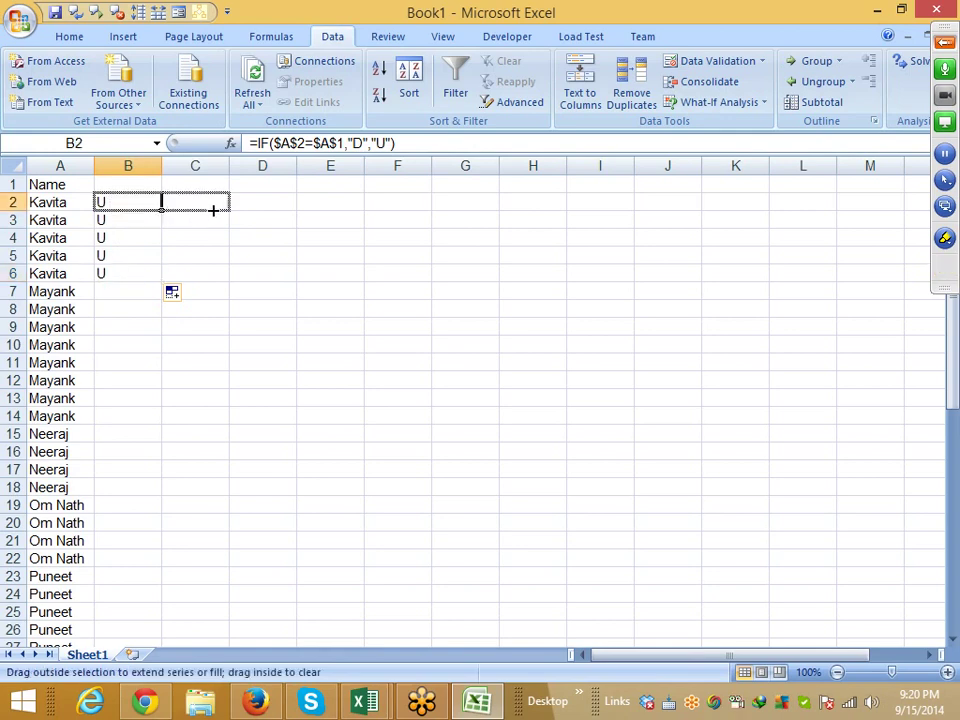
pyautogui.moveTo(160, 211); pyautogui.dragTo(213, 209)
pyautogui.click(210, 203)
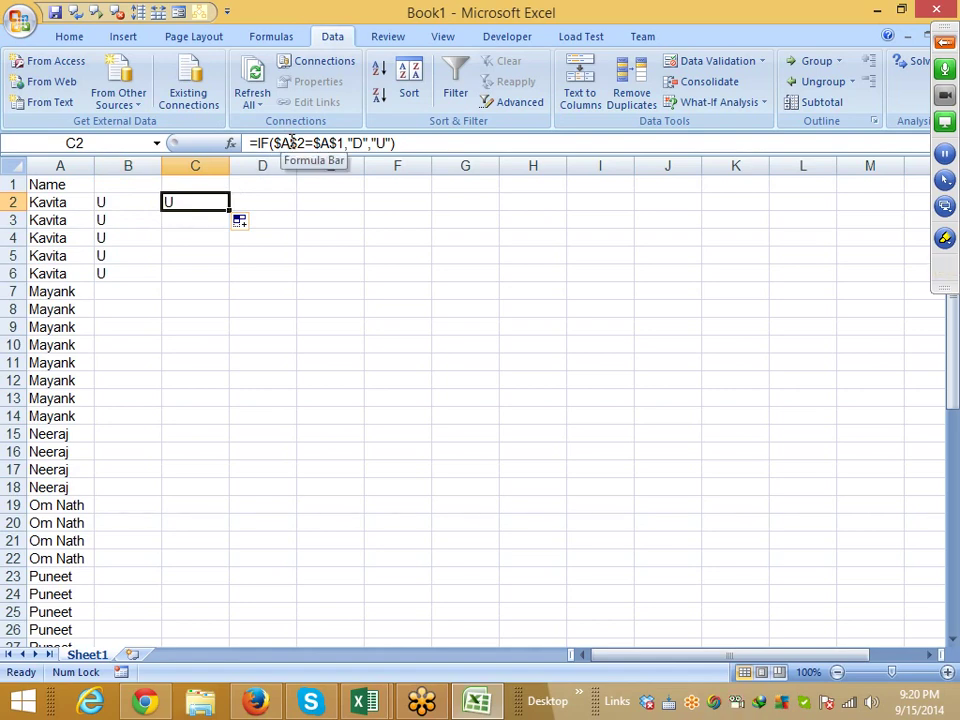
pyautogui.click(124, 203)
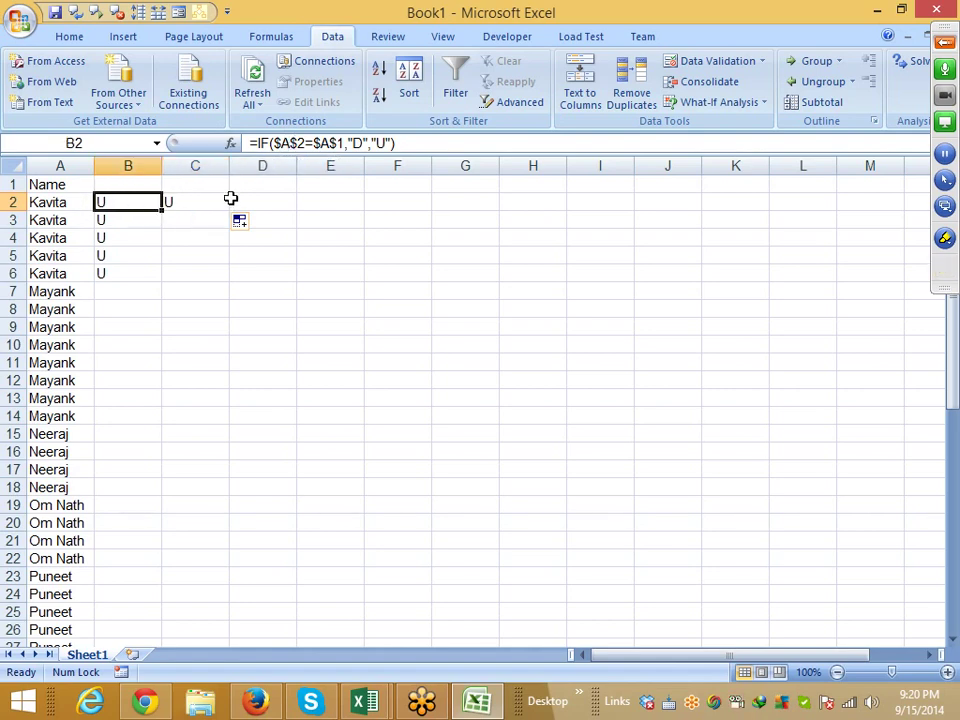
pyautogui.click(297, 142)
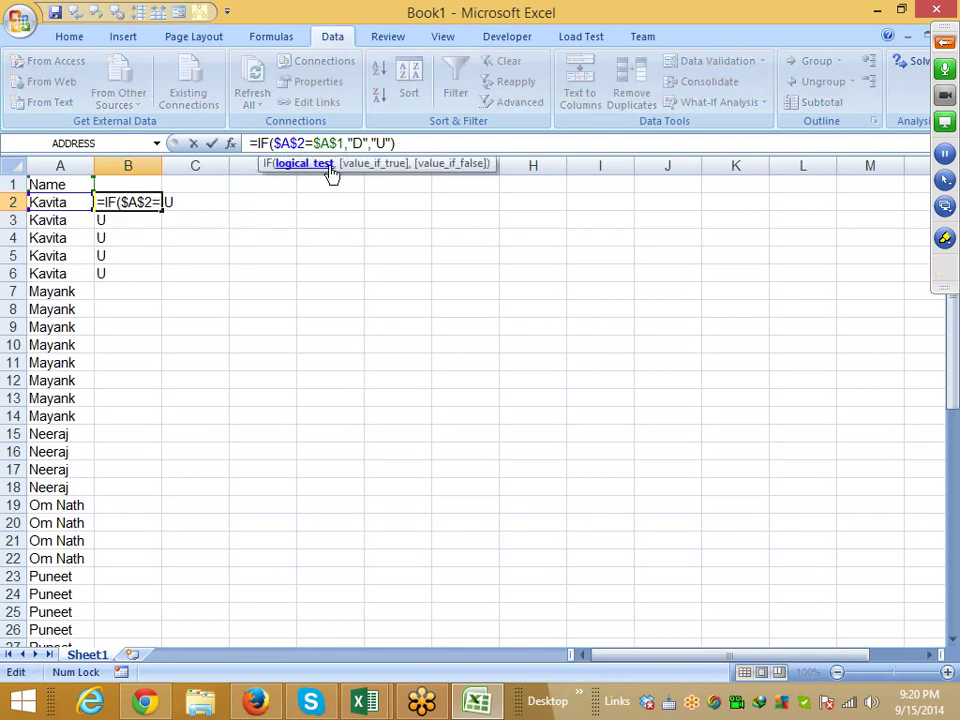
# - Change B2 to =IF($A2=$A1,"D","U") and fill to B6, so B3:B6 show D
pyautogui.press('BackSpace')
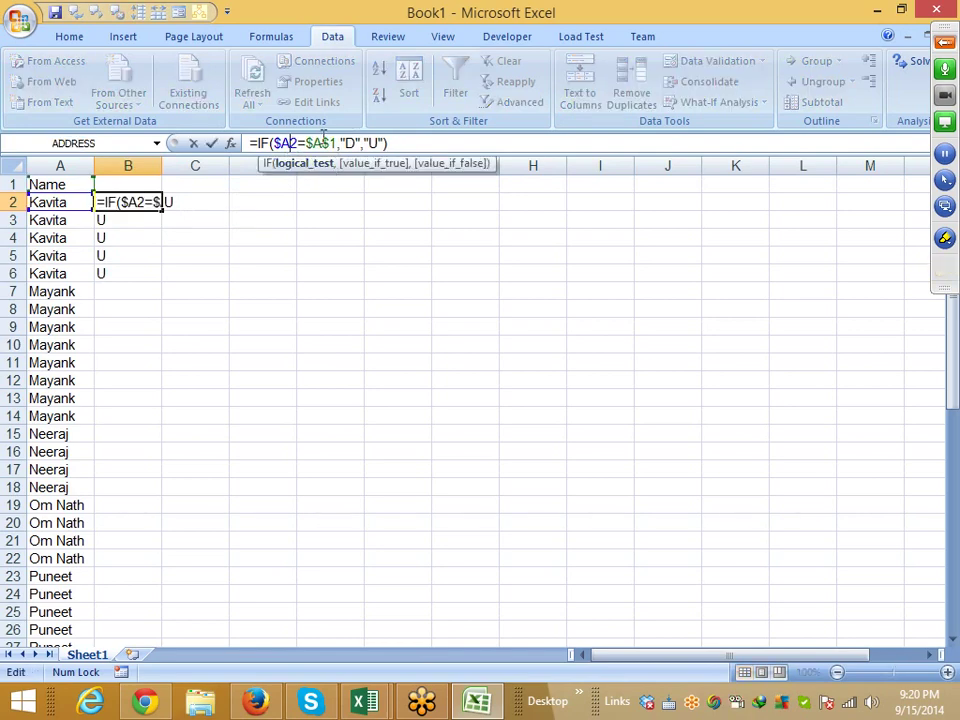
pyautogui.press('Right')
pyautogui.press('Right')
pyautogui.press('Right')
pyautogui.press('BackSpace')
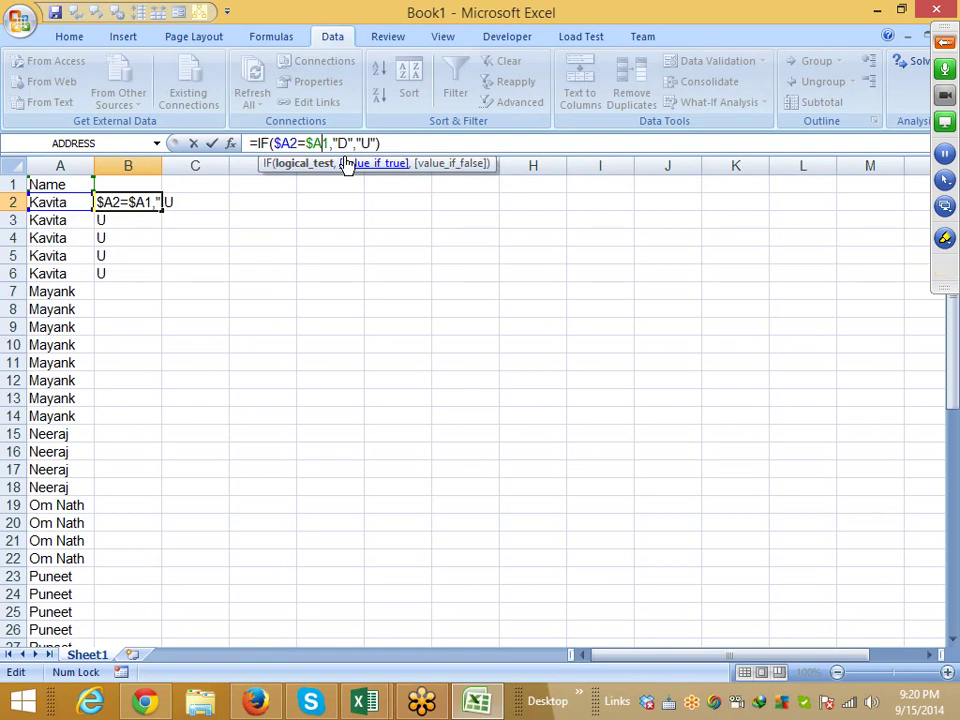
pyautogui.press('Return')
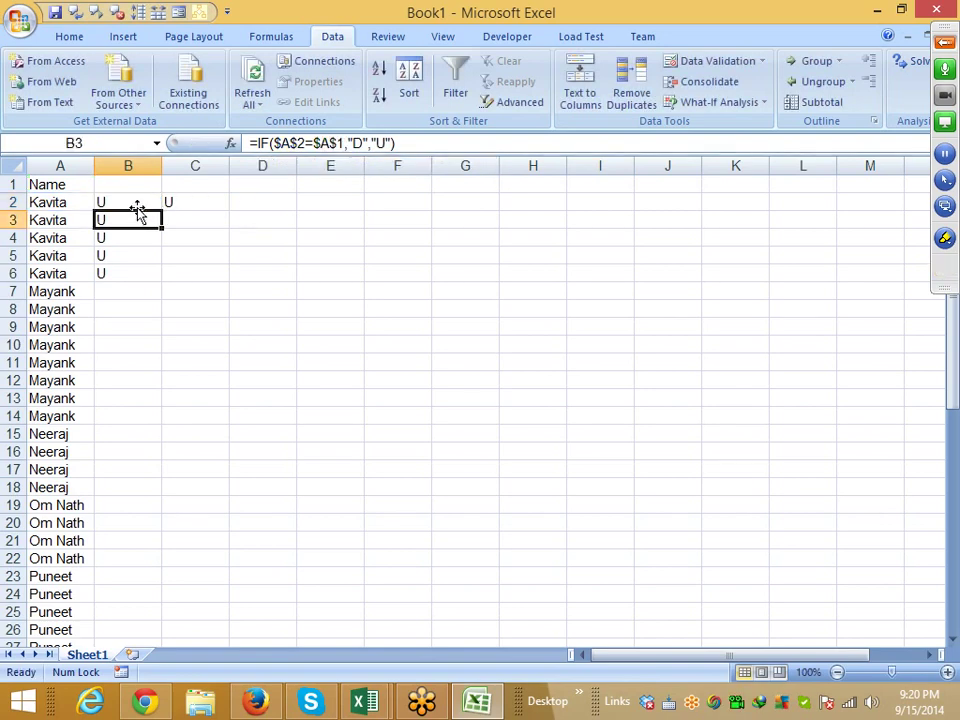
pyautogui.click(137, 203)
pyautogui.moveTo(160, 210); pyautogui.dragTo(161, 281)
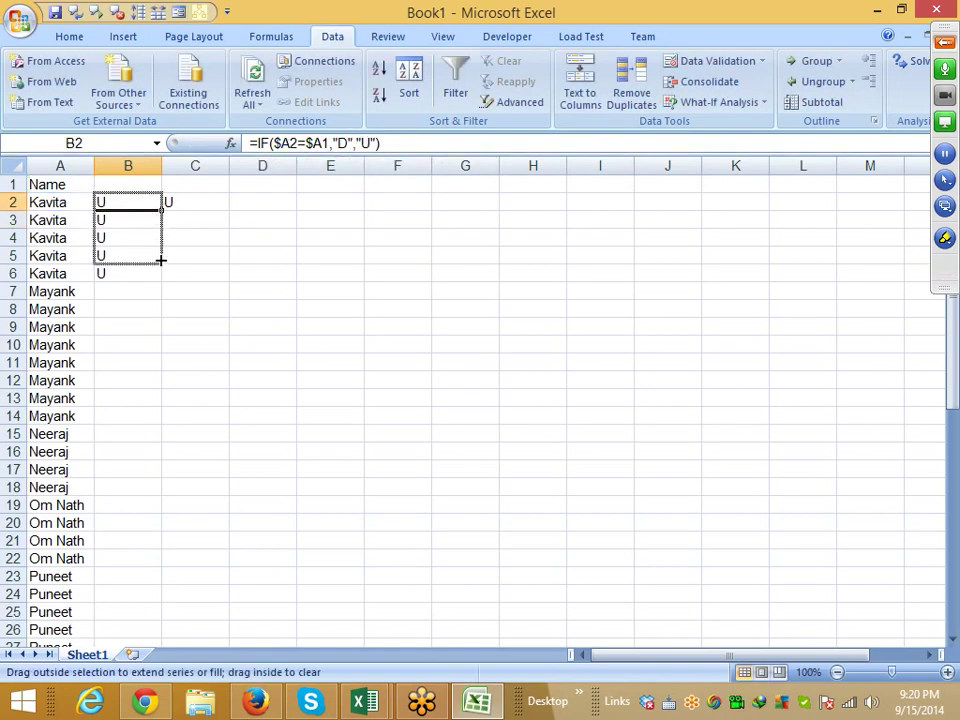
pyautogui.click(124, 224)
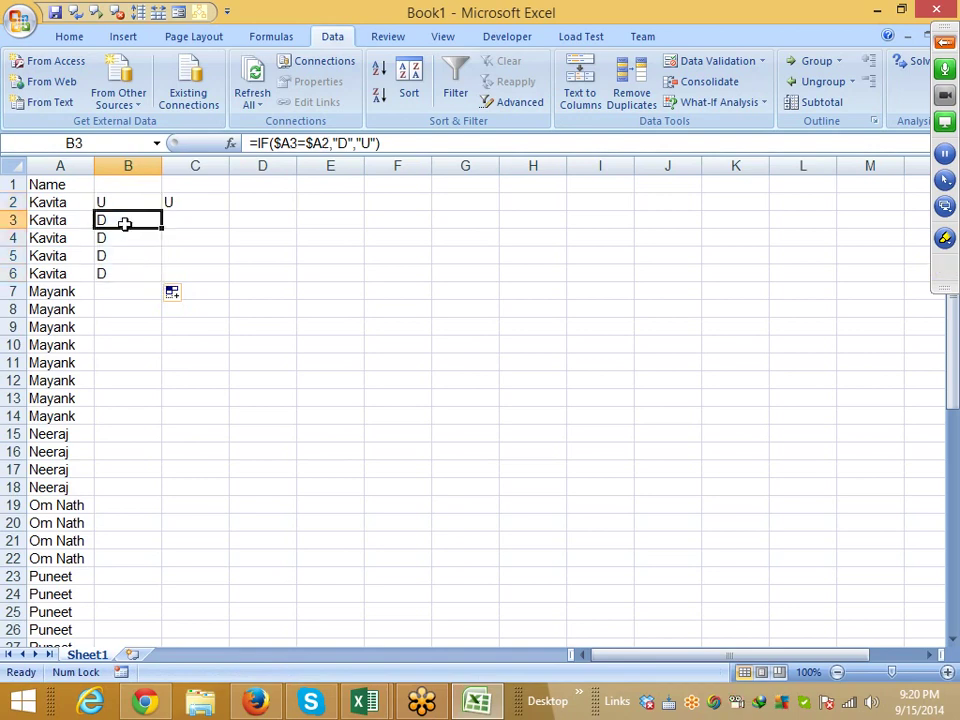
pyautogui.click(125, 238)
pyautogui.click(122, 256)
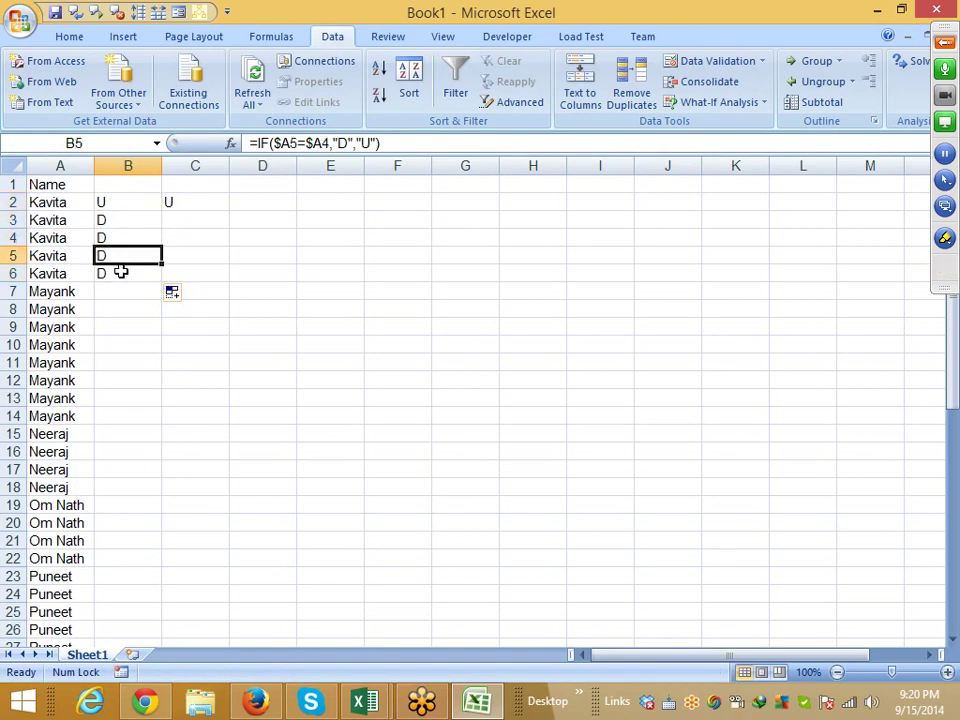
pyautogui.click(120, 206)
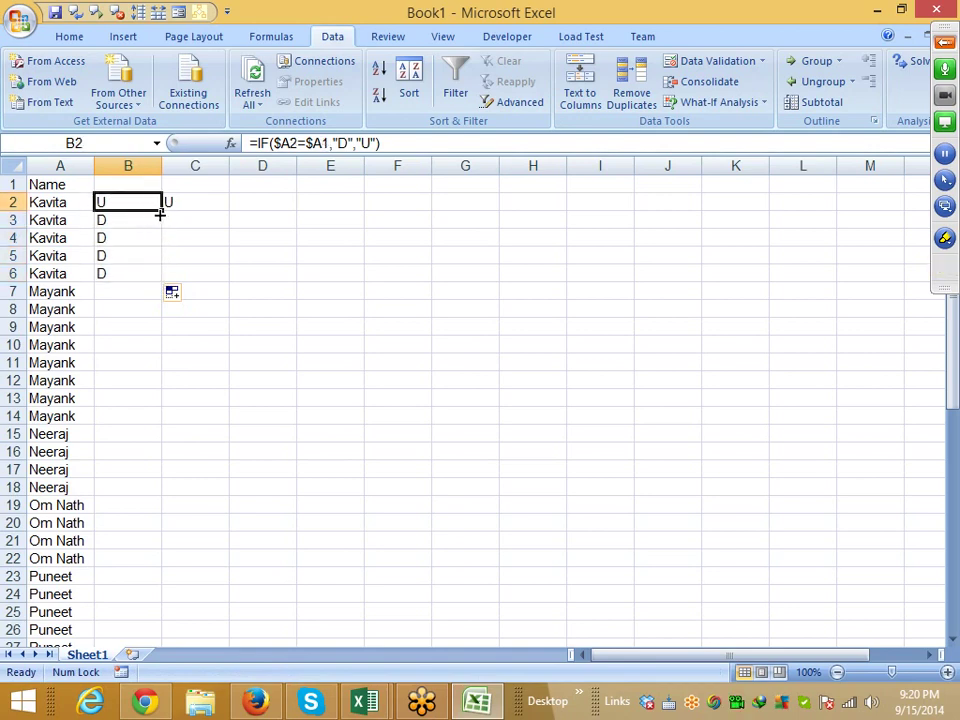
# - Copy B2 across to D2, with C2 and D2 showing U, then change B2's $A2 to A2
pyautogui.moveTo(160, 210); pyautogui.dragTo(283, 212)
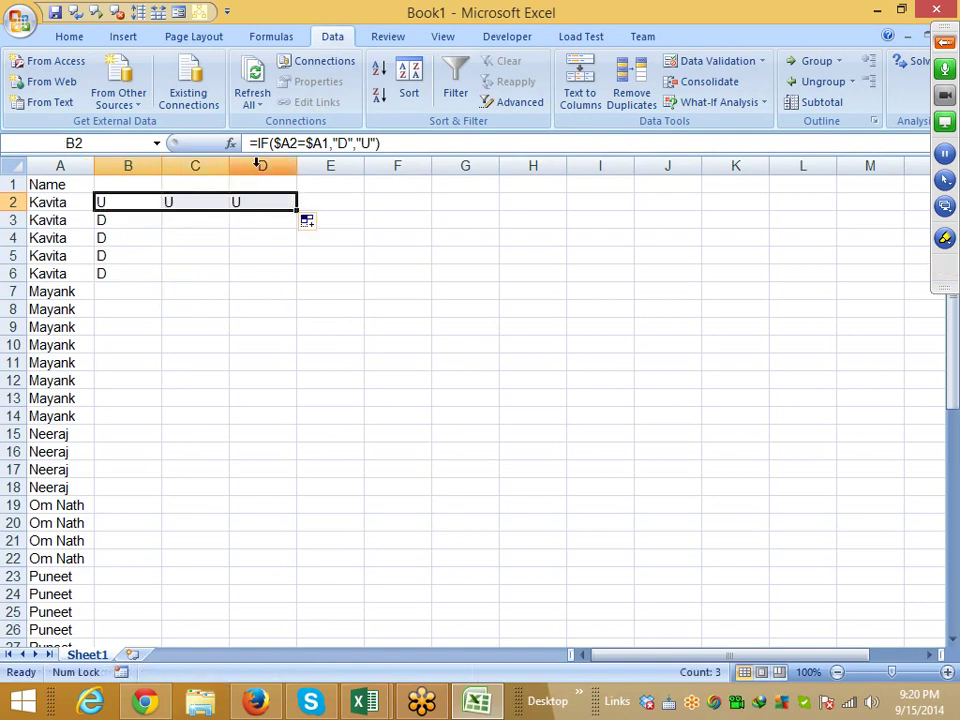
pyautogui.click(209, 205)
pyautogui.click(251, 205)
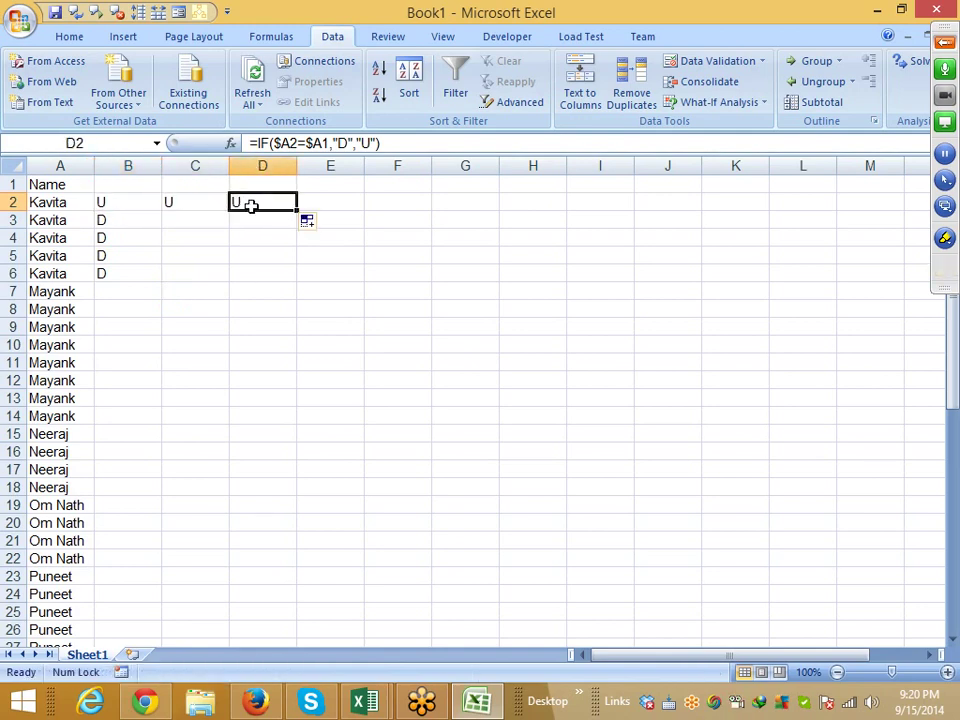
pyautogui.click(122, 202)
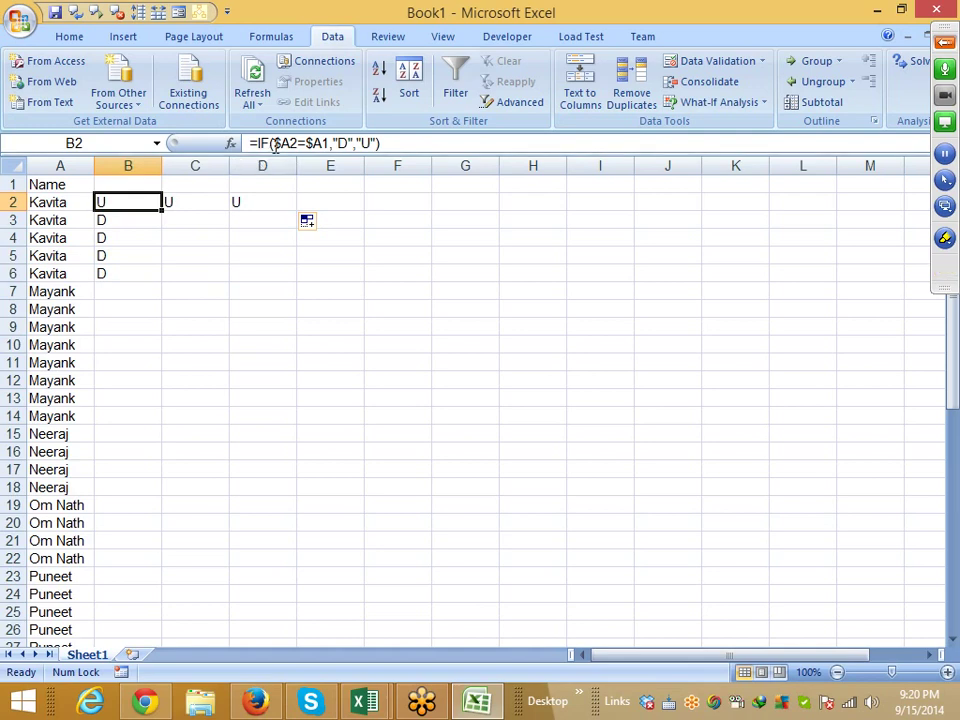
pyautogui.moveTo(273, 143); pyautogui.dragTo(296, 144)
pyautogui.press('F4')
# - Finalize B2 as =IF(A2=A1,"D","U"), trial-copy it into C2 and D2, then clear them
pyautogui.click(297, 143)
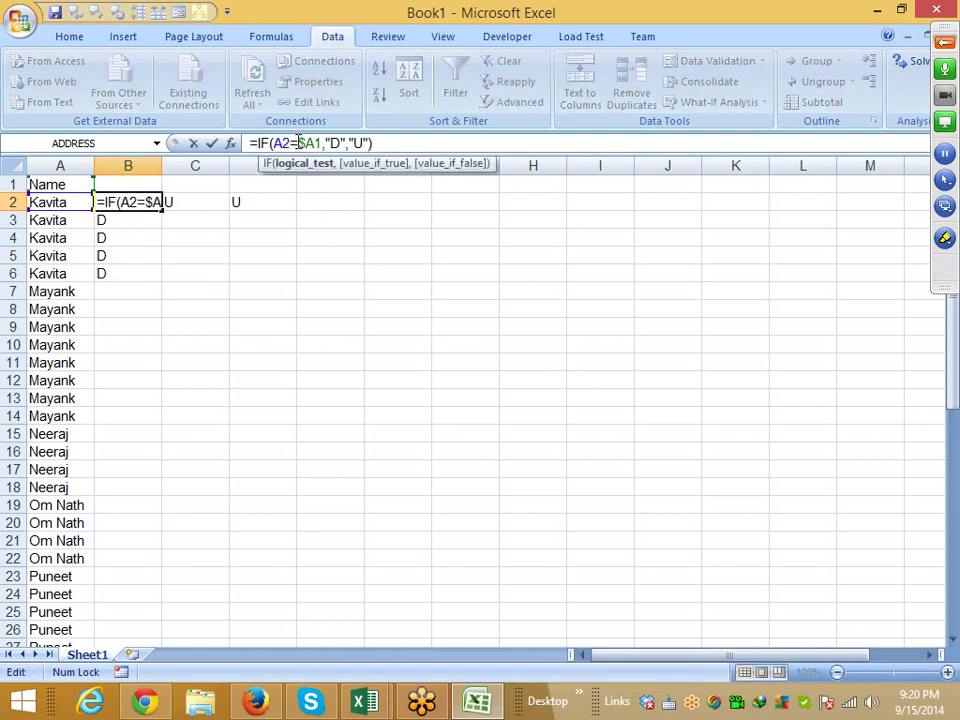
pyautogui.press('Return')
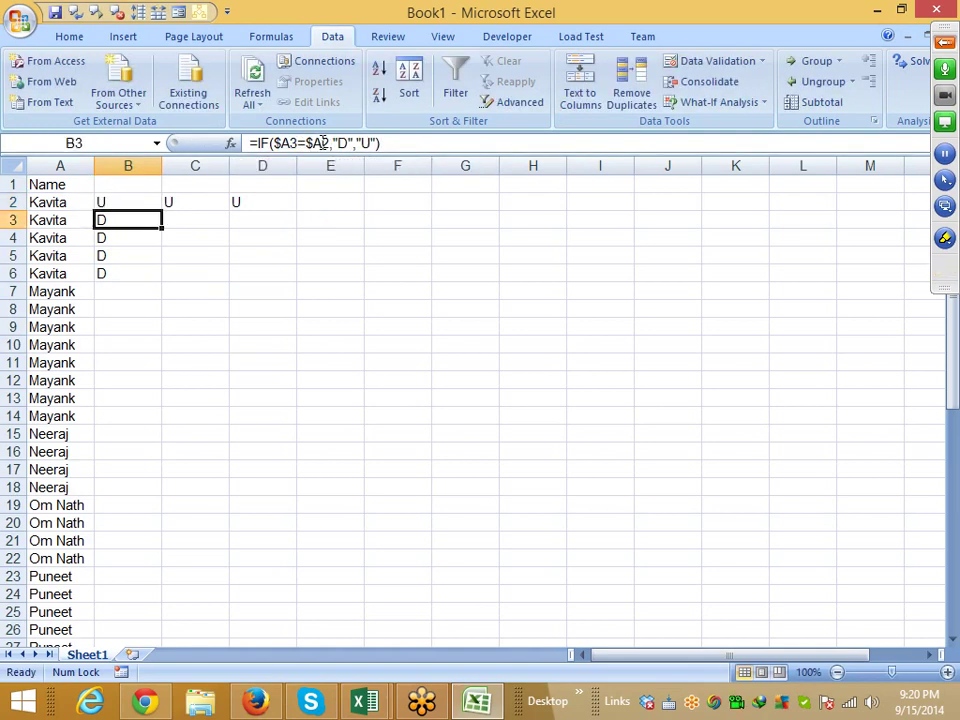
pyautogui.click(134, 202)
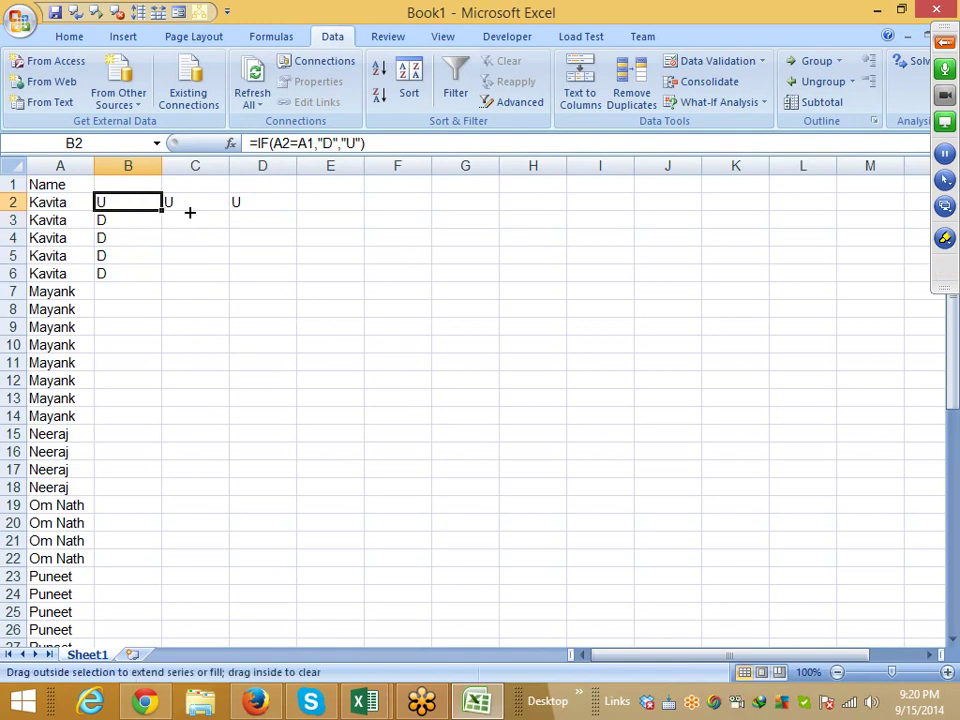
pyautogui.moveTo(162, 211); pyautogui.dragTo(208, 206)
pyautogui.click(210, 202)
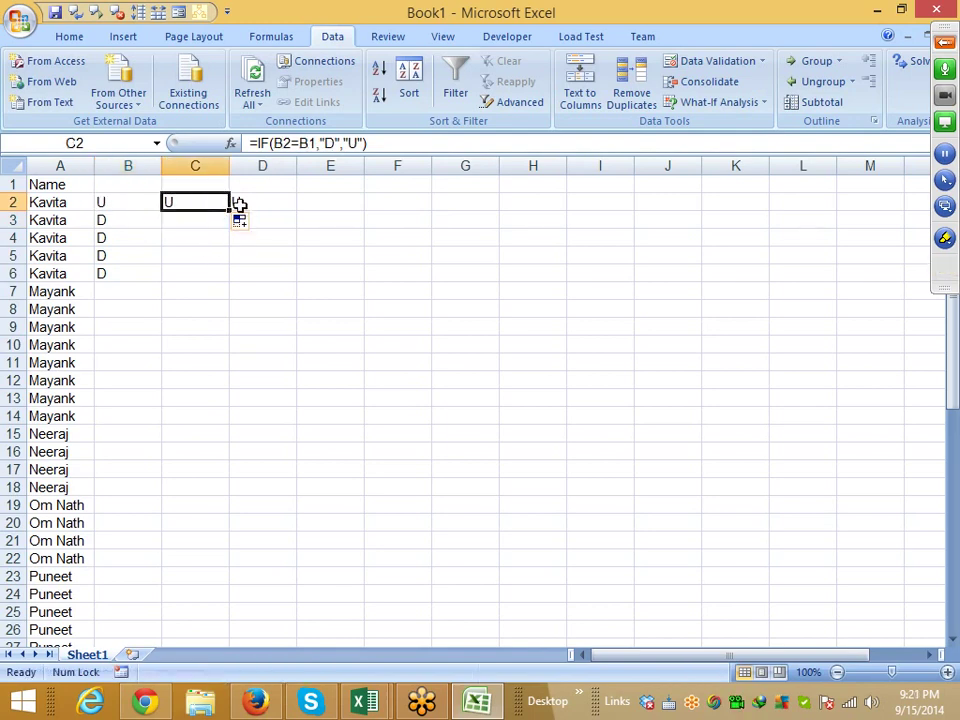
pyautogui.moveTo(230, 210); pyautogui.dragTo(264, 204)
pyautogui.click(269, 204)
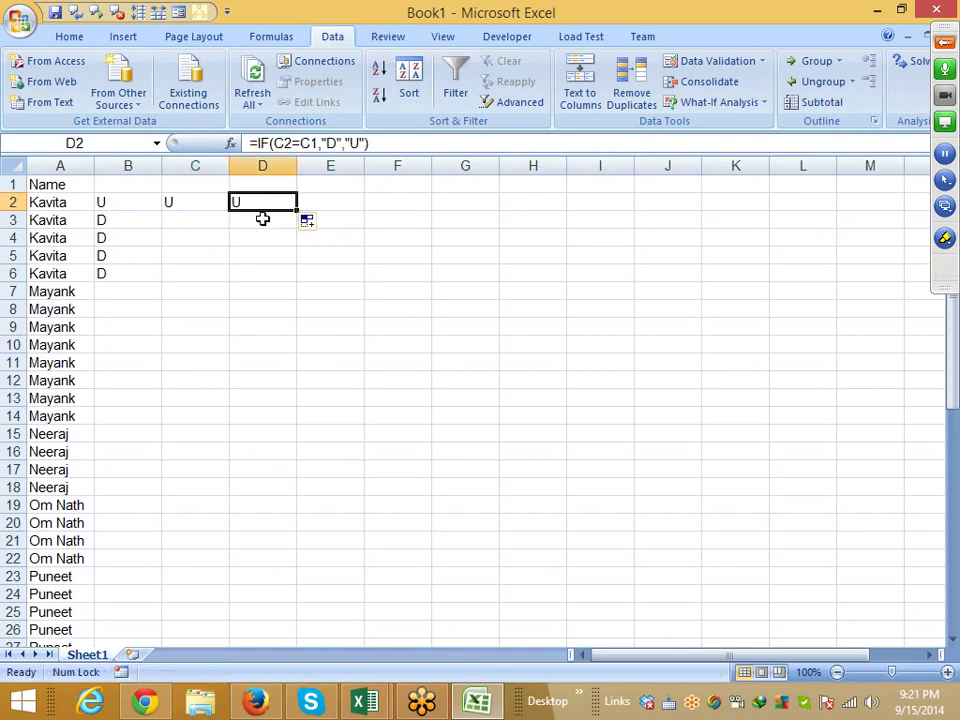
pyautogui.moveTo(204, 201); pyautogui.dragTo(240, 202)
pyautogui.press('Delete')
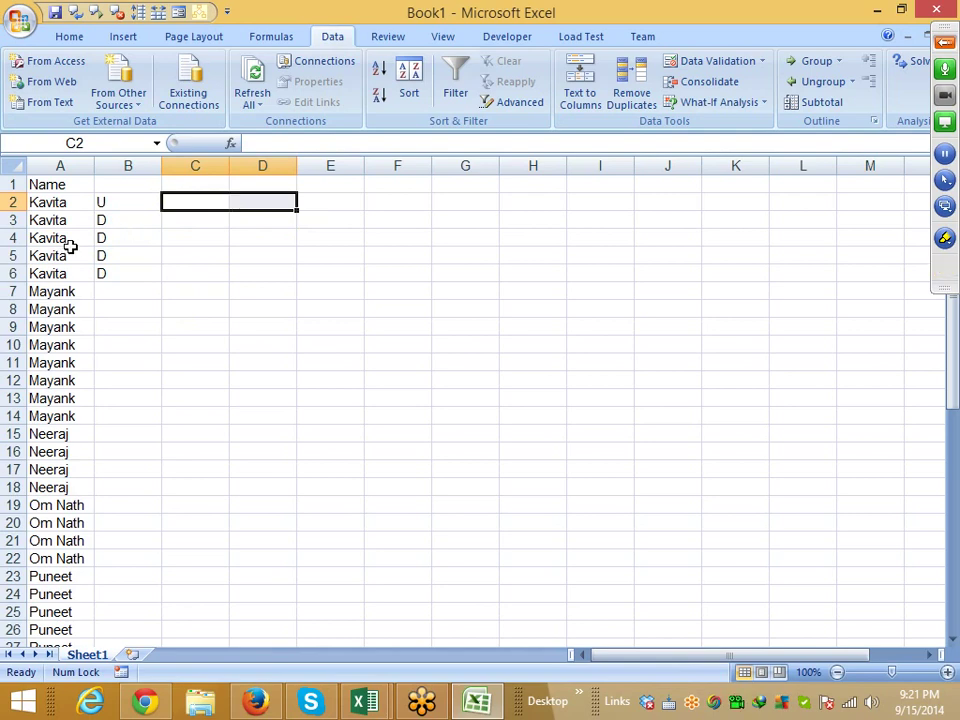
# - Lock the row references in B2's formula, copy it into B3, and select B3:C6 for clearing
pyautogui.click(110, 202)
pyautogui.click(285, 143)
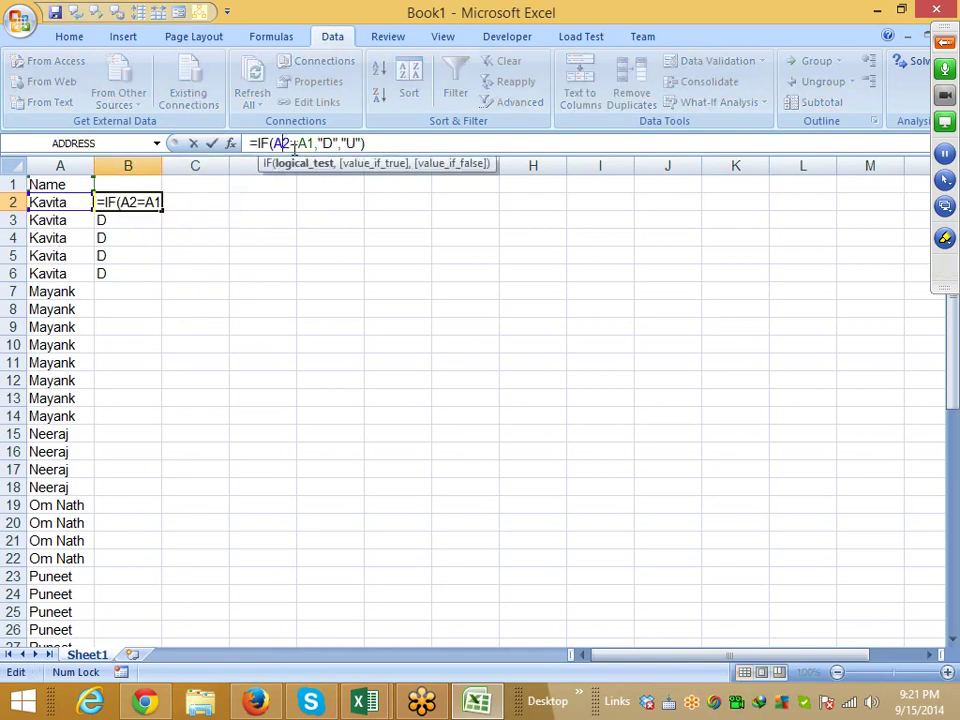
pyautogui.write('$A3=')
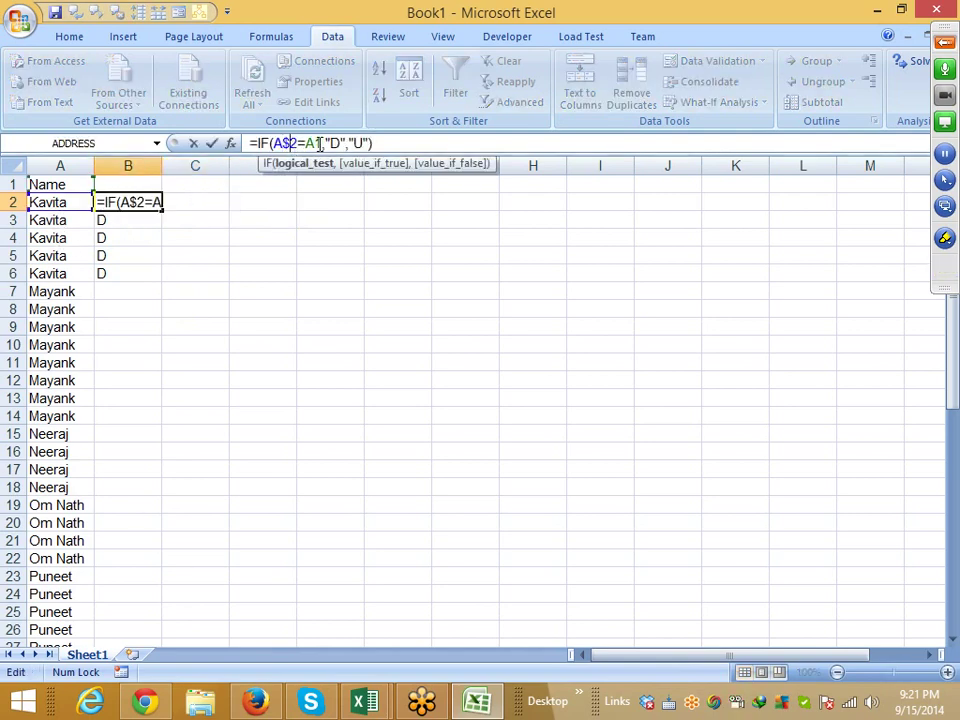
pyautogui.write('$')
pyautogui.press('Return')
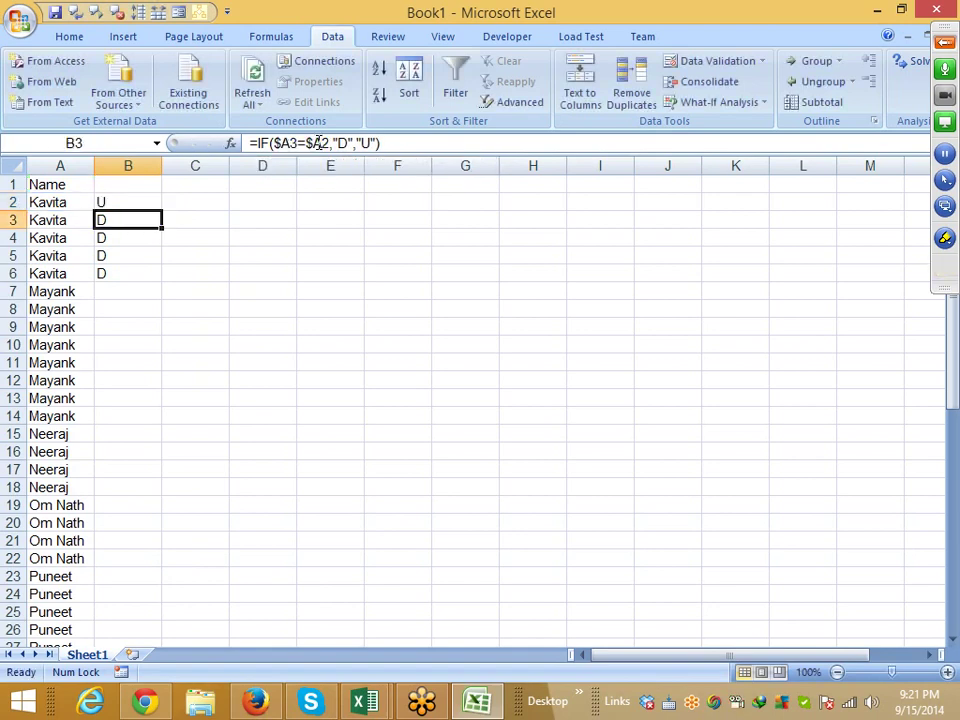
pyautogui.click(135, 205)
pyautogui.moveTo(160, 211); pyautogui.dragTo(160, 230)
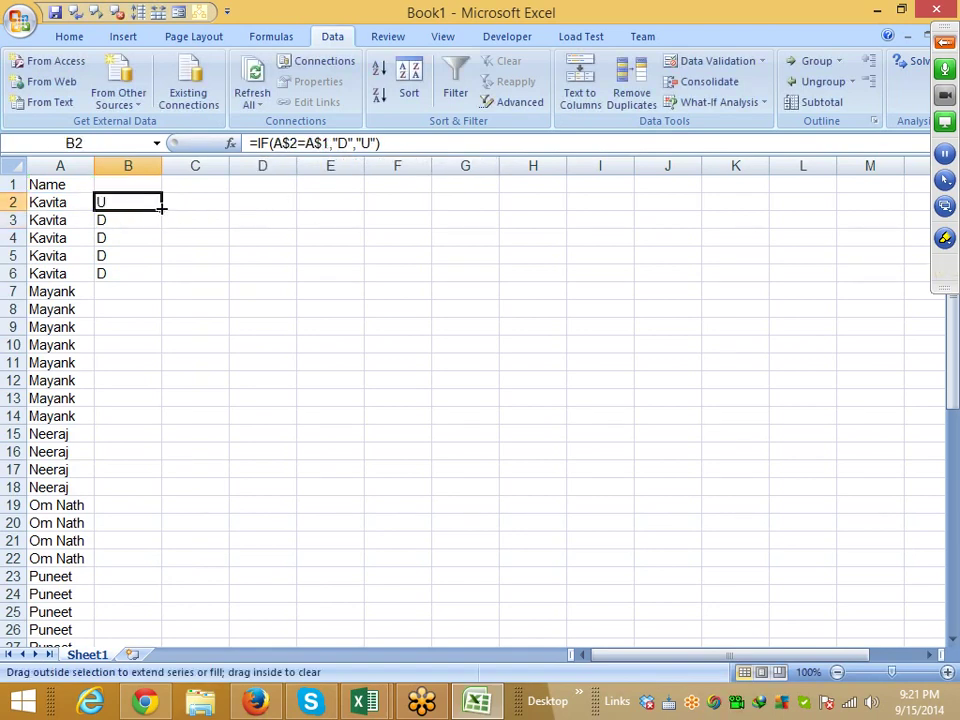
pyautogui.click(139, 219)
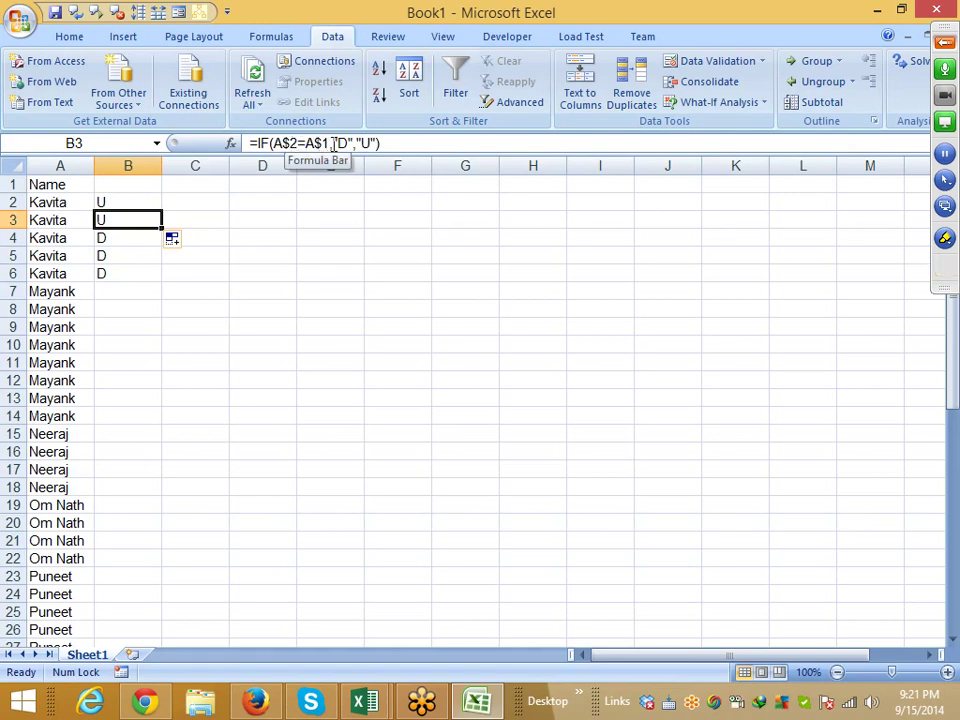
pyautogui.moveTo(162, 228); pyautogui.dragTo(200, 221)
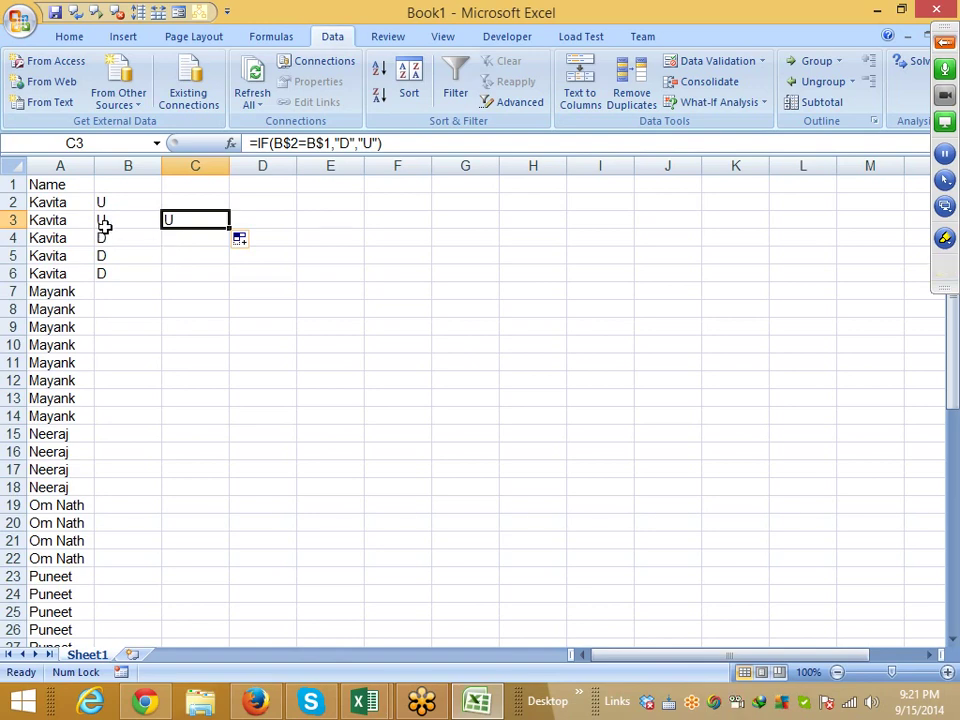
pyautogui.moveTo(103, 220)
pyautogui.mouseDown()
pyautogui.moveTo(126, 255)
pyautogui.moveTo(174, 283)
pyautogui.mouseUp()
# - Clear B3:C6 and remove the $ signs so B2 reads =IF(A2=A1,"D","U") again
pyautogui.press('Delete')
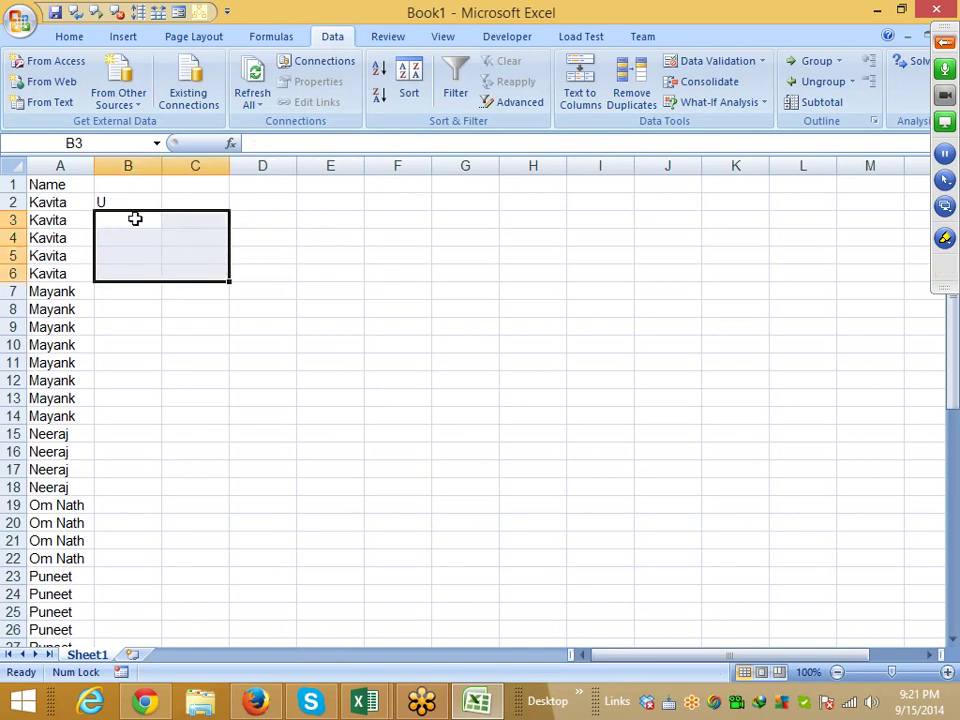
pyautogui.click(135, 200)
pyautogui.click(289, 143)
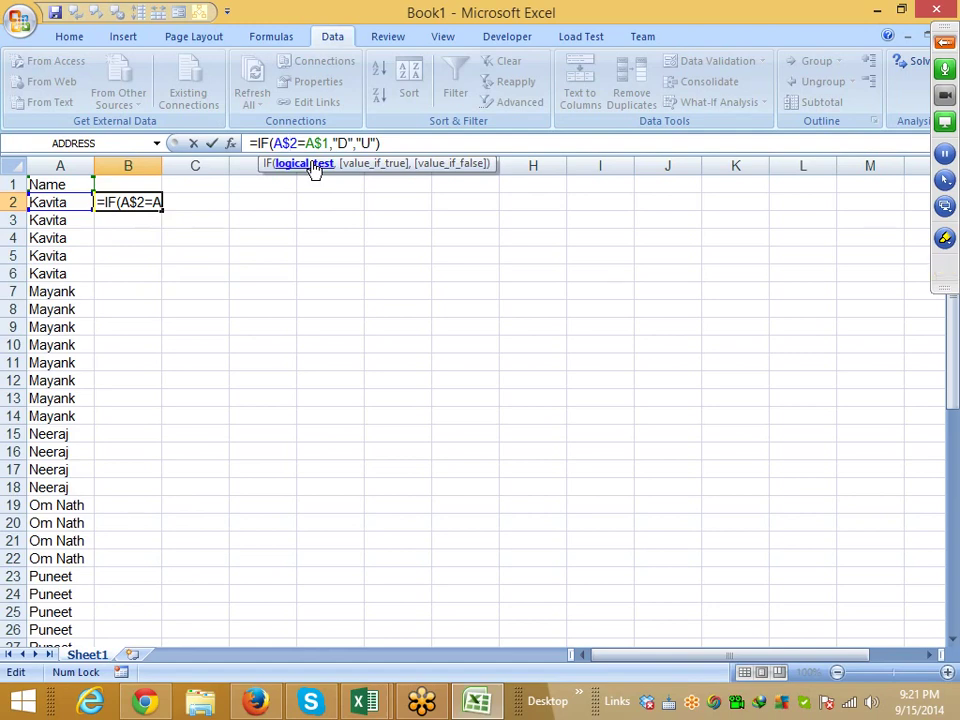
pyautogui.press('BackSpace')
pyautogui.click(323, 143)
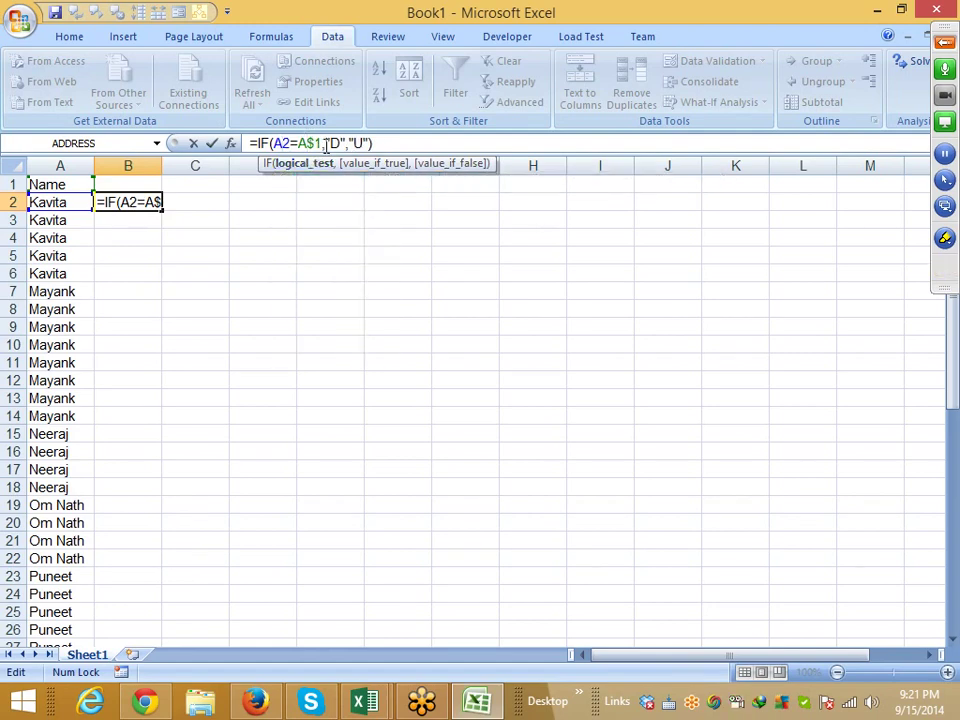
pyautogui.press('BackSpace')
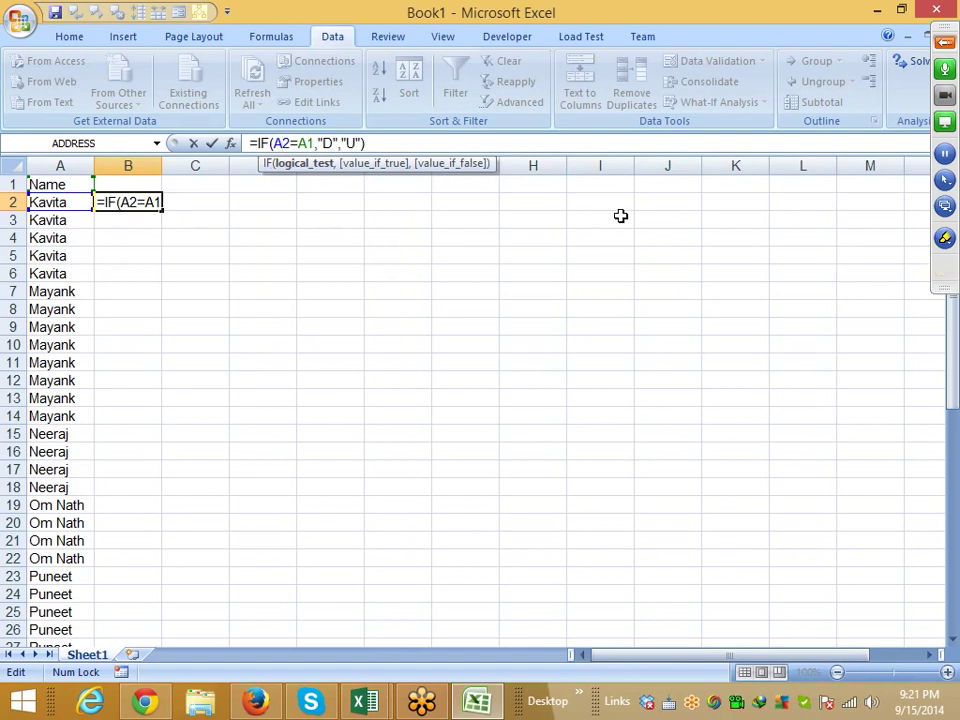
pyautogui.press('Return')
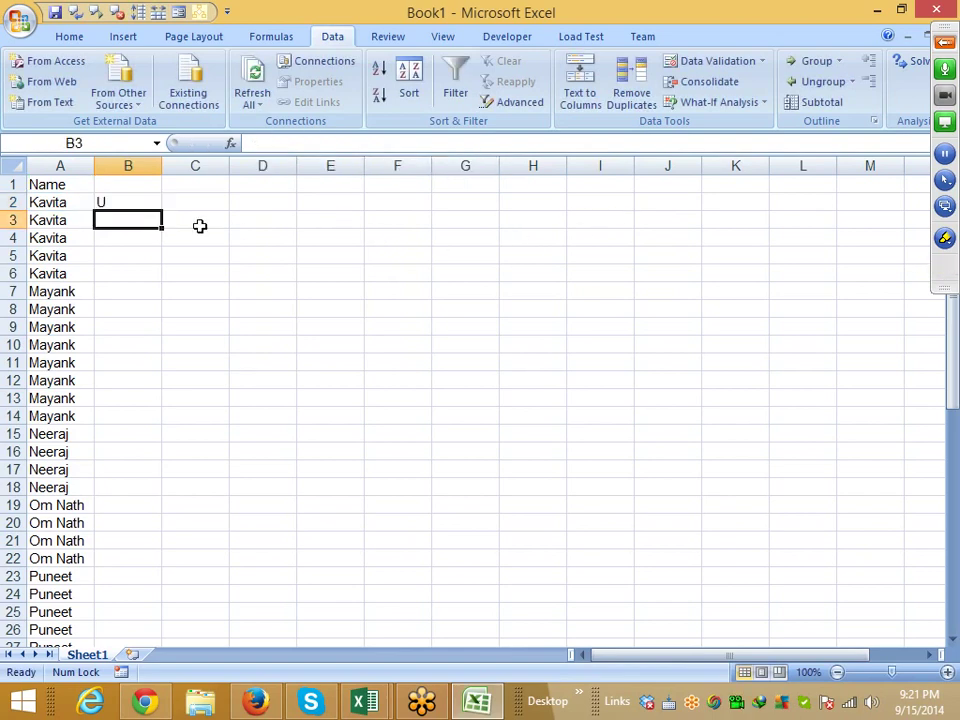
# - Fill B2's formula down column B, then spot-check the U and D flags down the list
pyautogui.click(148, 207)
pyautogui.moveTo(162, 211); pyautogui.dragTo(165, 223)
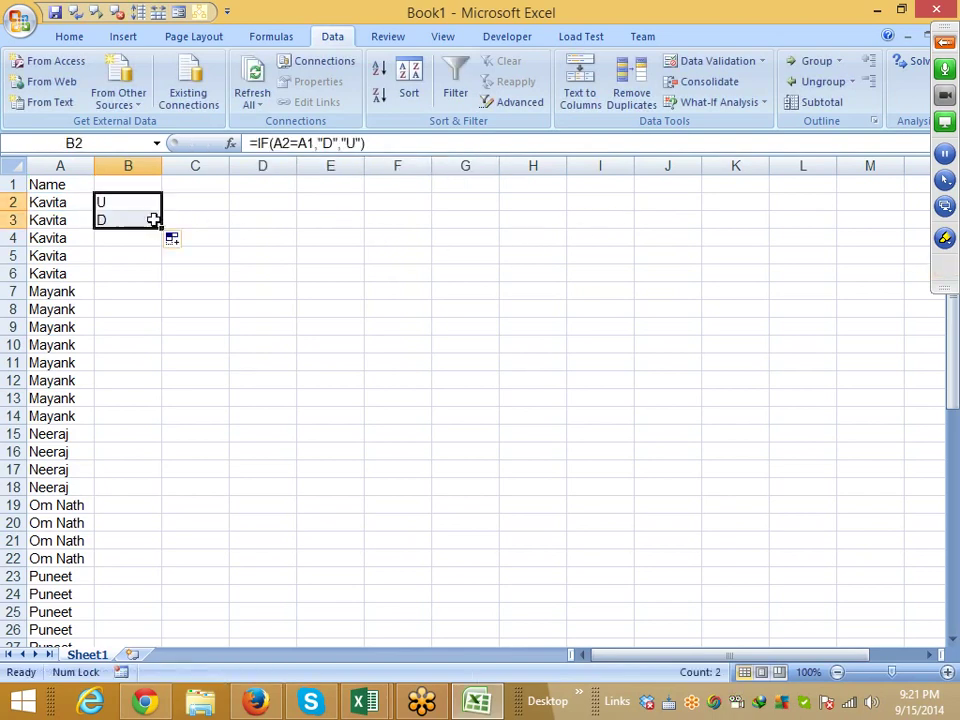
pyautogui.click(153, 220)
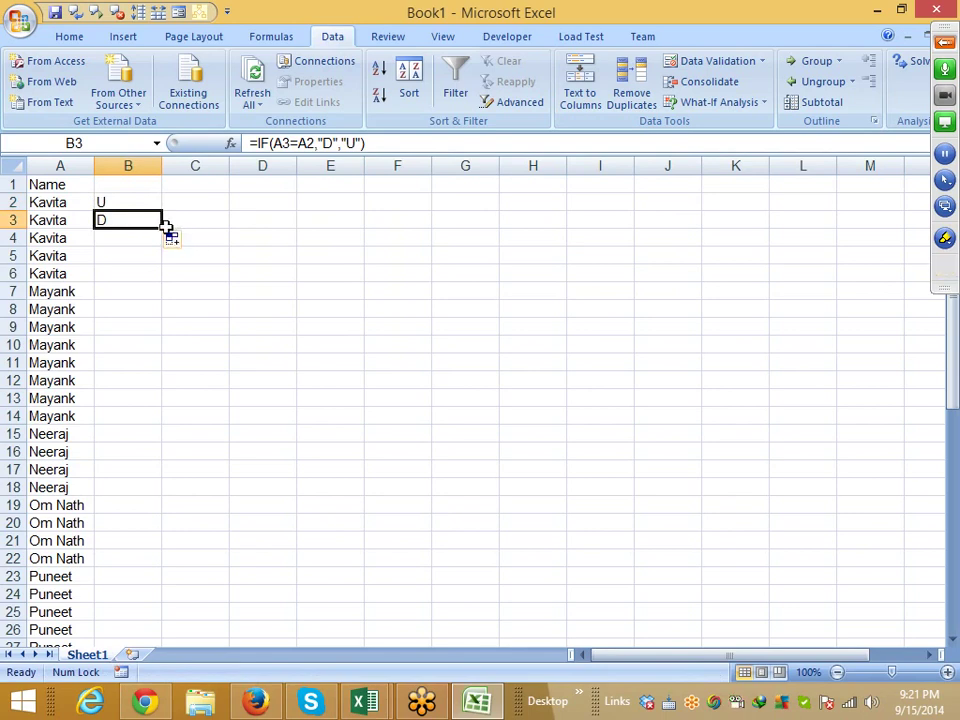
pyautogui.moveTo(162, 228); pyautogui.dragTo(158, 240)
pyautogui.click(148, 237)
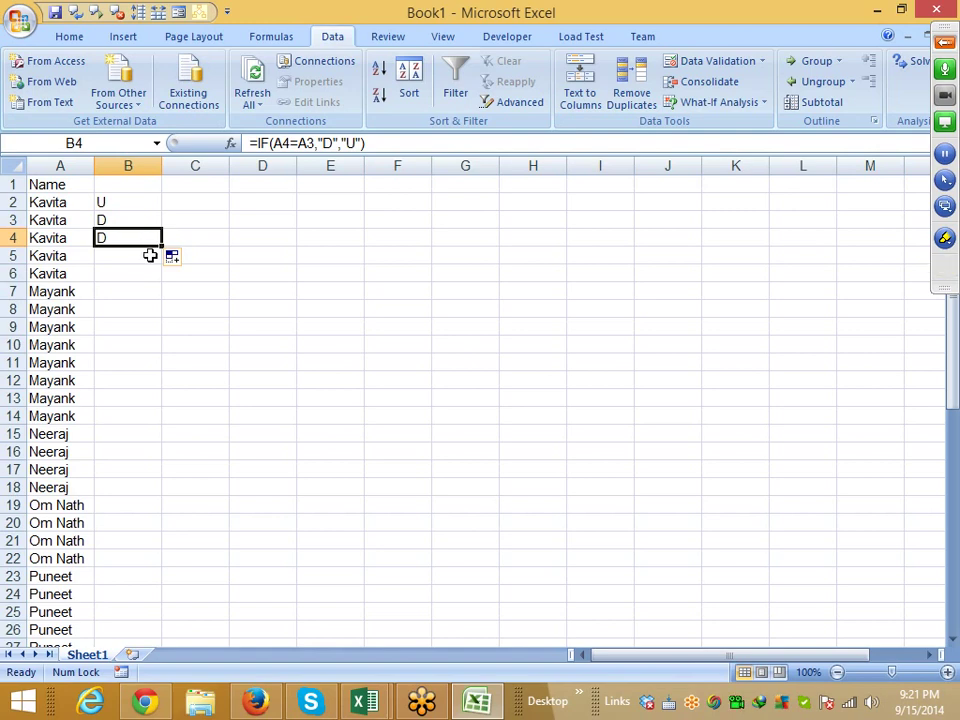
pyautogui.click(150, 255)
pyautogui.click(142, 345)
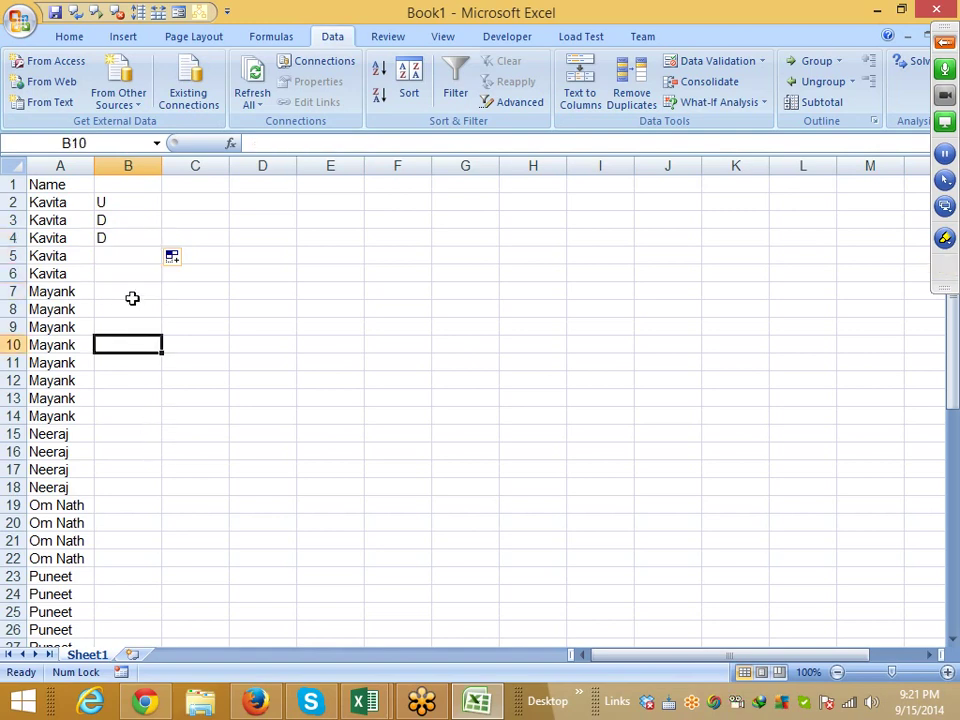
pyautogui.click(130, 244)
pyautogui.doubleClick(162, 248)
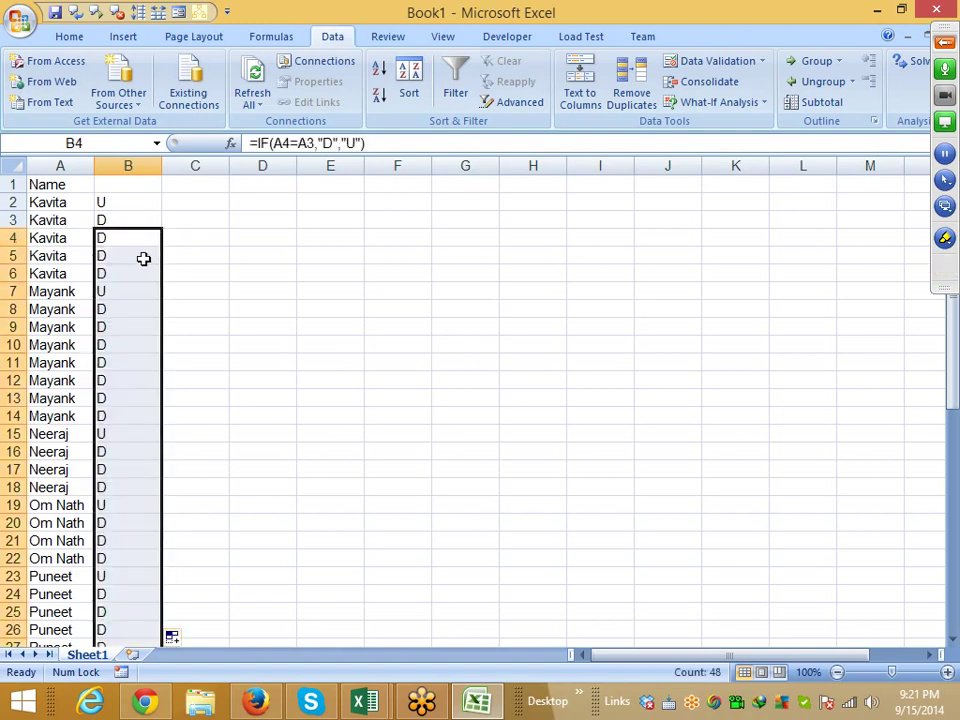
pyautogui.click(141, 257)
pyautogui.click(110, 362)
pyautogui.click(118, 452)
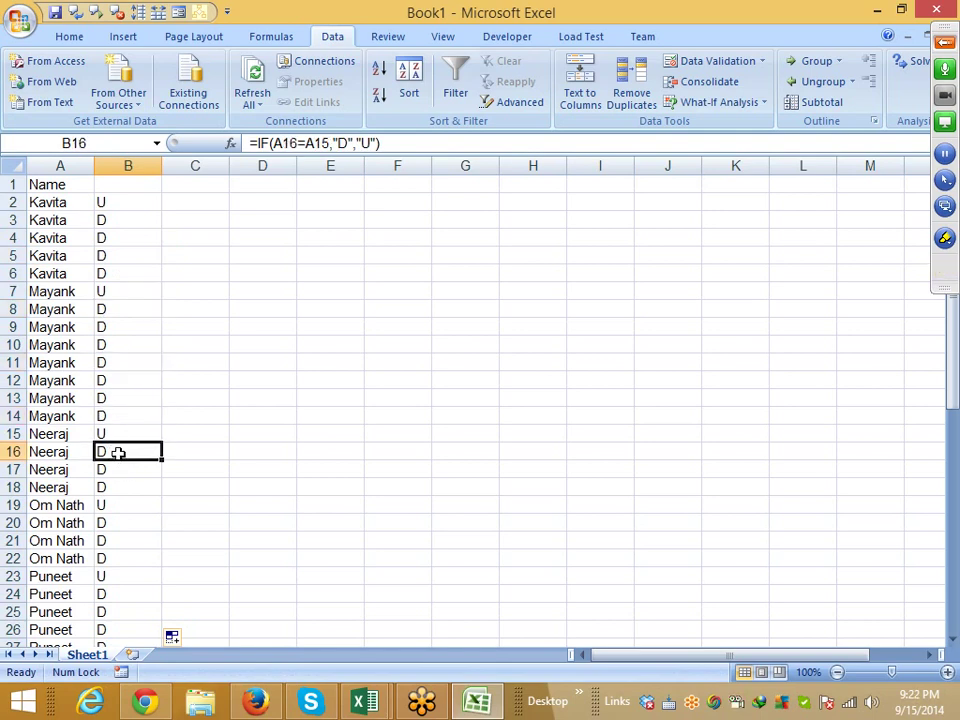
pyautogui.click(70, 189)
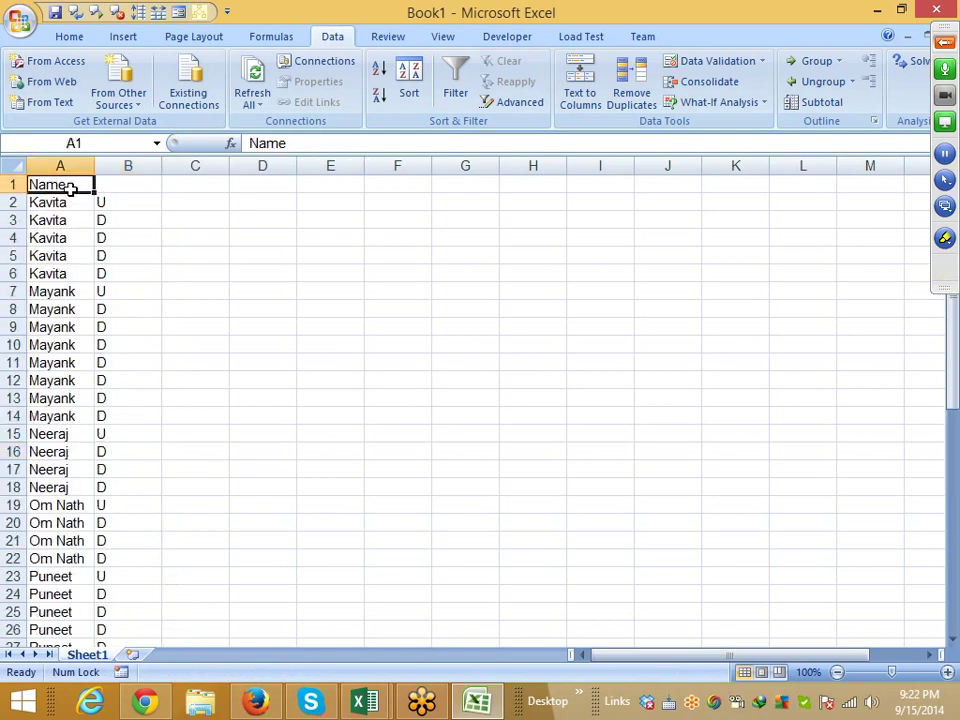
pyautogui.hotkey('ctrl', 'shift', 'l')
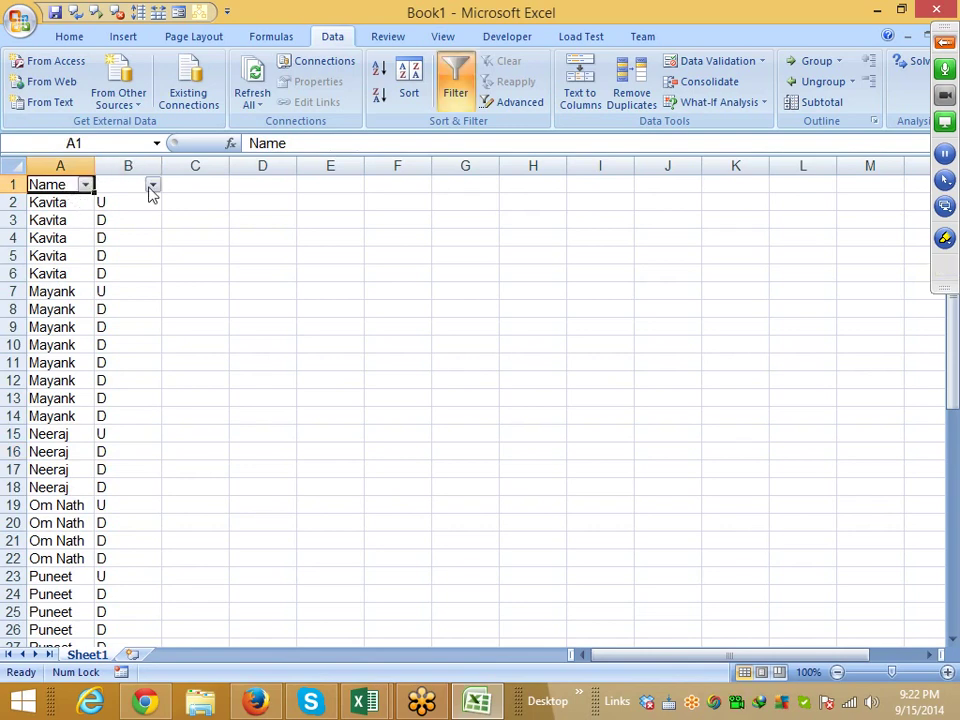
pyautogui.click(152, 185)
pyautogui.click(58, 333)
pyautogui.click(64, 362)
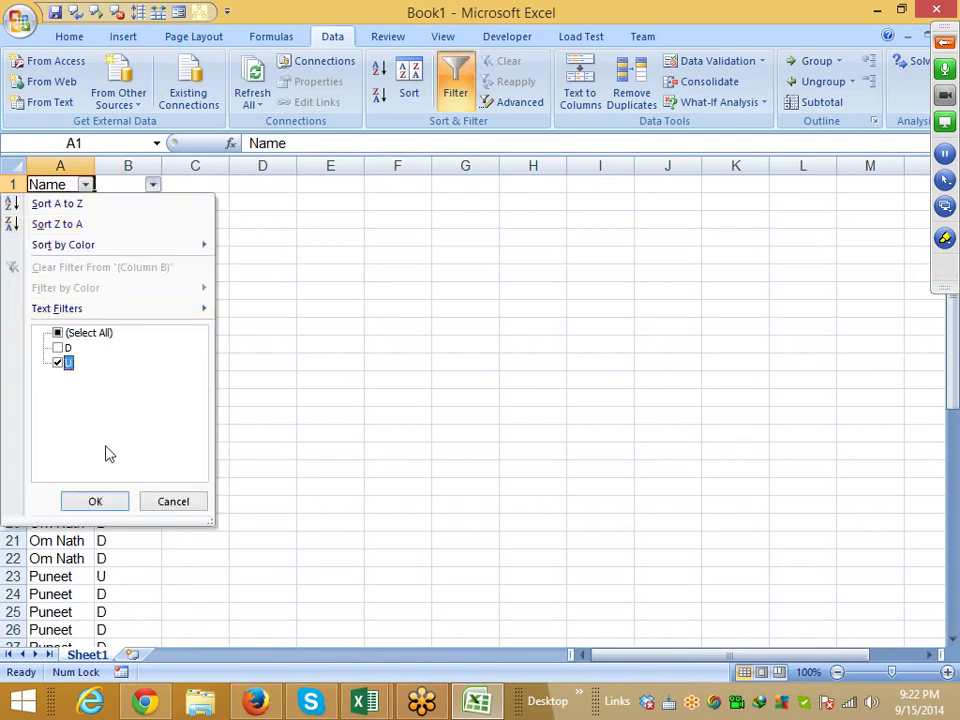
pyautogui.click(100, 502)
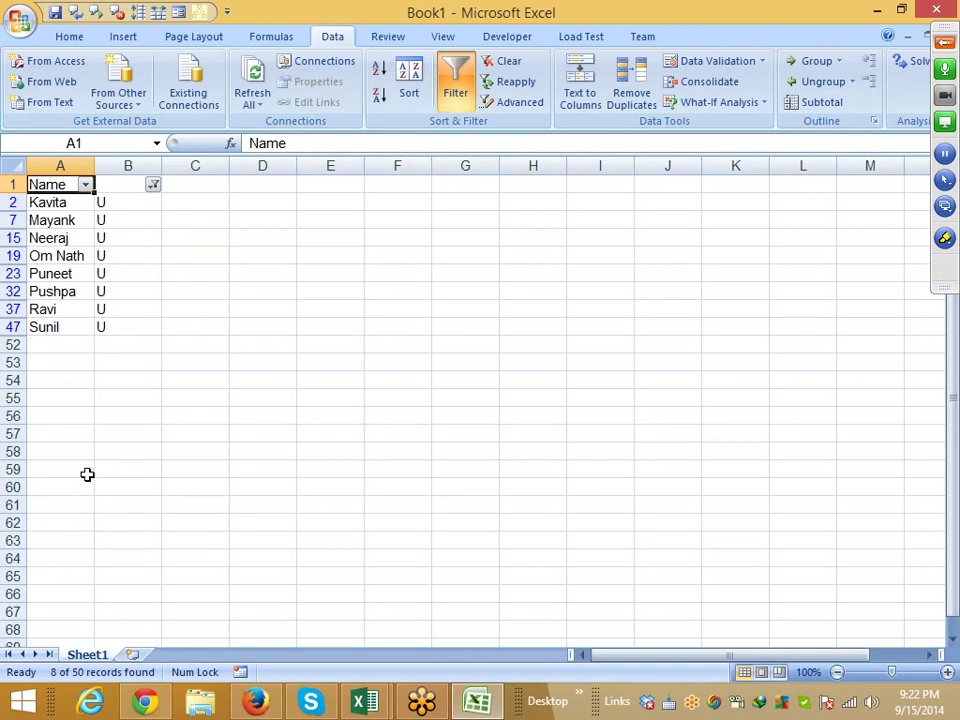
pyautogui.hotkey('ctrl', 'shift', 'l')
pyautogui.press('Right')
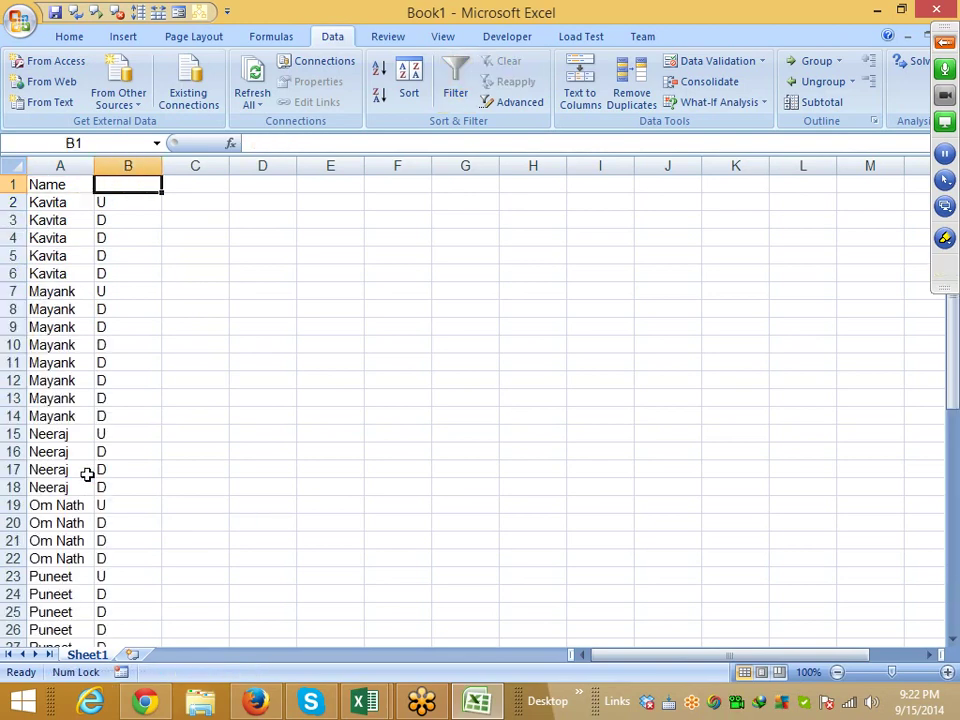
# - Hide column B so the U/D flags no longer show beside the names
pyautogui.rightClick(124, 166)
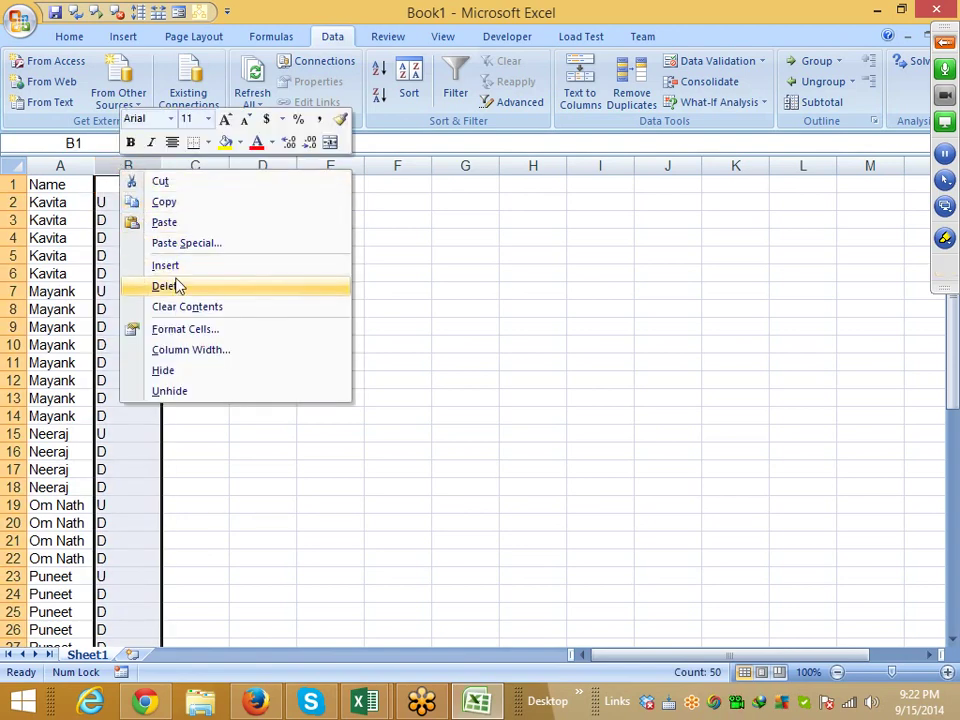
pyautogui.click(175, 372)
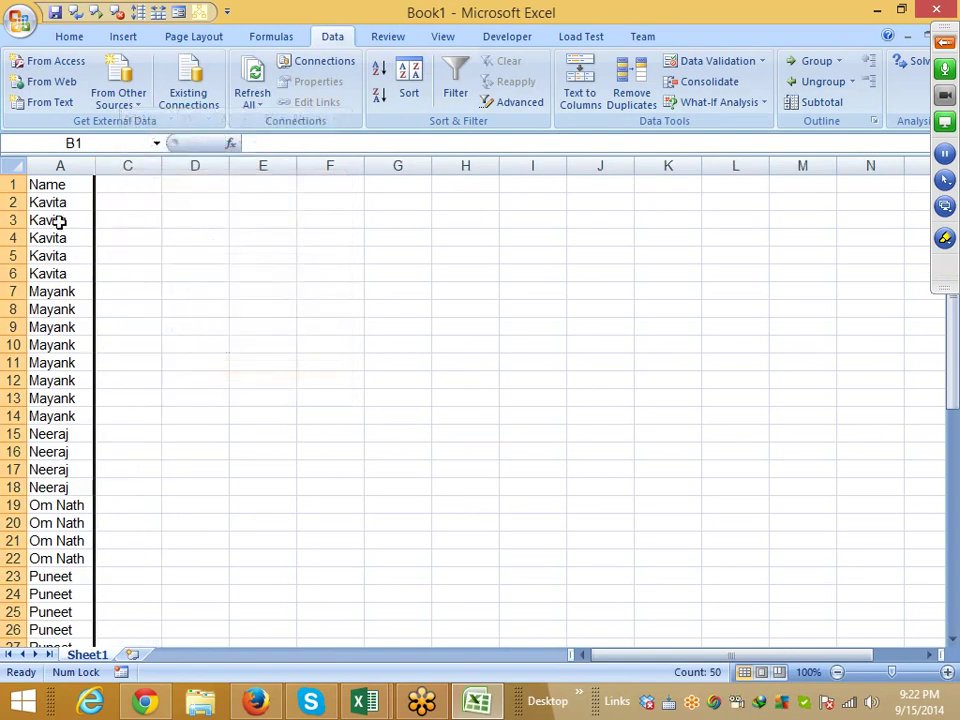
pyautogui.moveTo(50, 203); pyautogui.dragTo(54, 272)
# - Type trial numbers 1–5 into C2:C6, then clear them and reselect C2
pyautogui.click(113, 201)
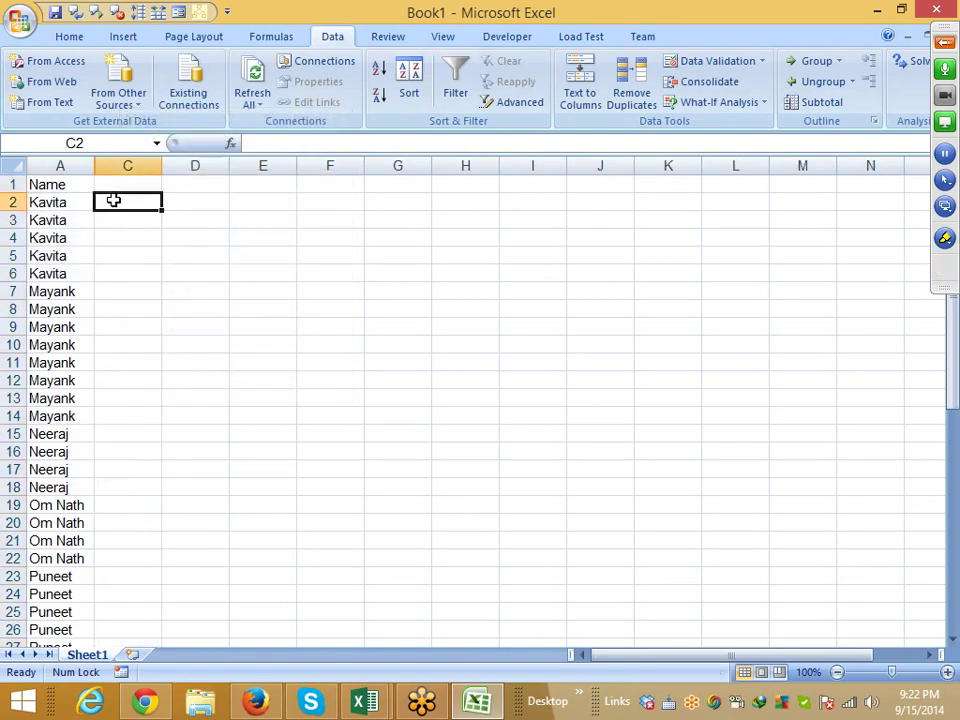
pyautogui.write('1')
pyautogui.press('Return')
pyautogui.write('2')
pyautogui.press('Return')
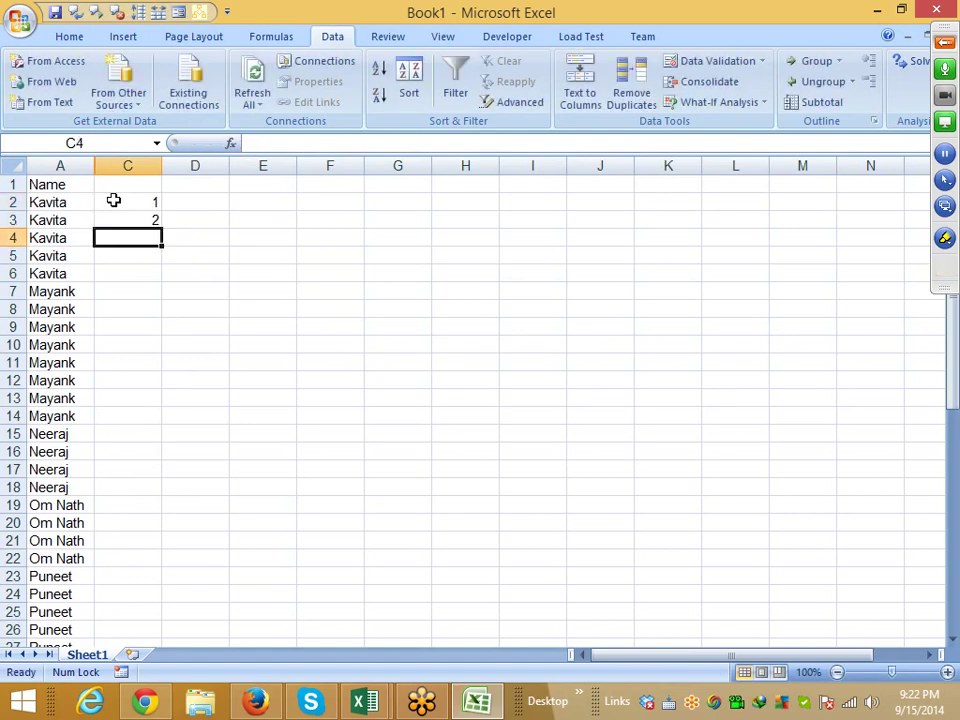
pyautogui.write('3')
pyautogui.press('Return')
pyautogui.write('4')
pyautogui.press('Return')
pyautogui.write('5')
pyautogui.press('Return')
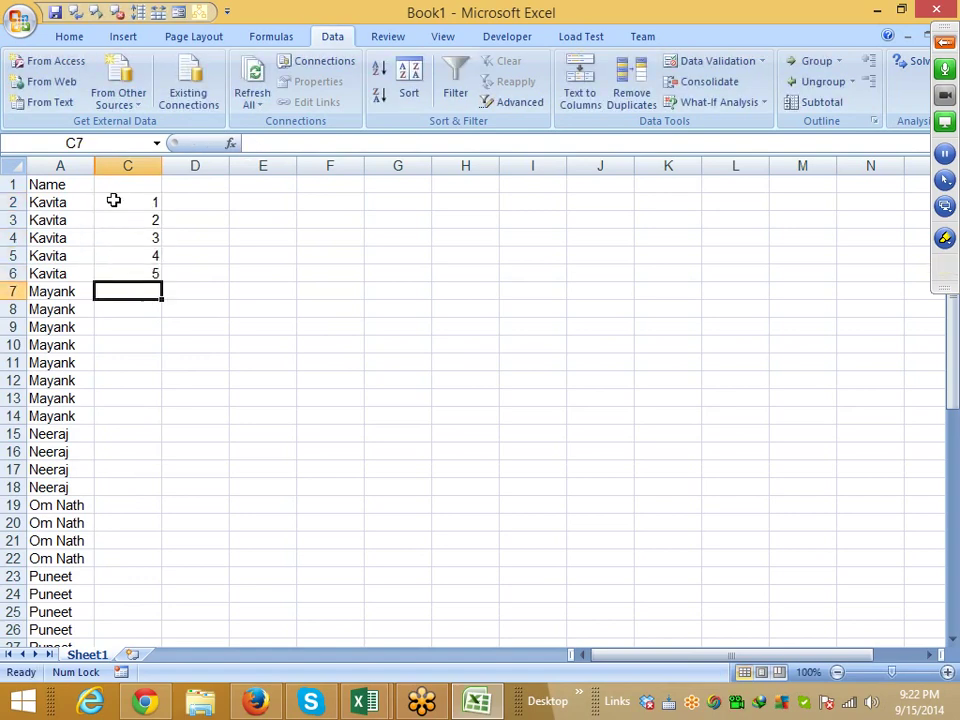
pyautogui.press('Up')
pyautogui.moveTo(113, 200); pyautogui.dragTo(120, 272)
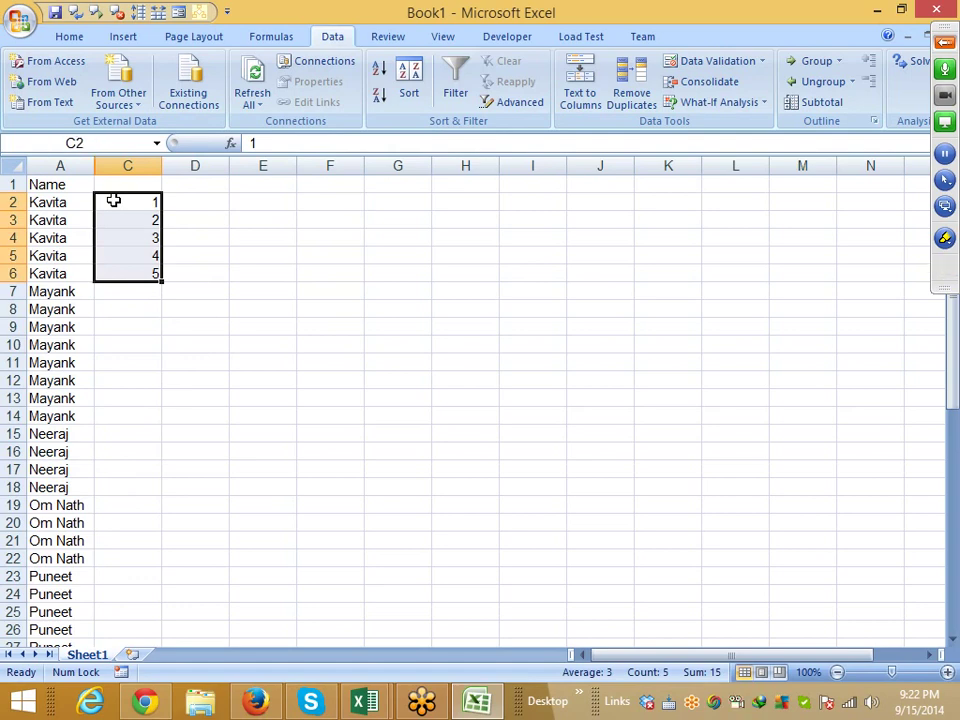
pyautogui.press('Delete')
pyautogui.click(113, 200)
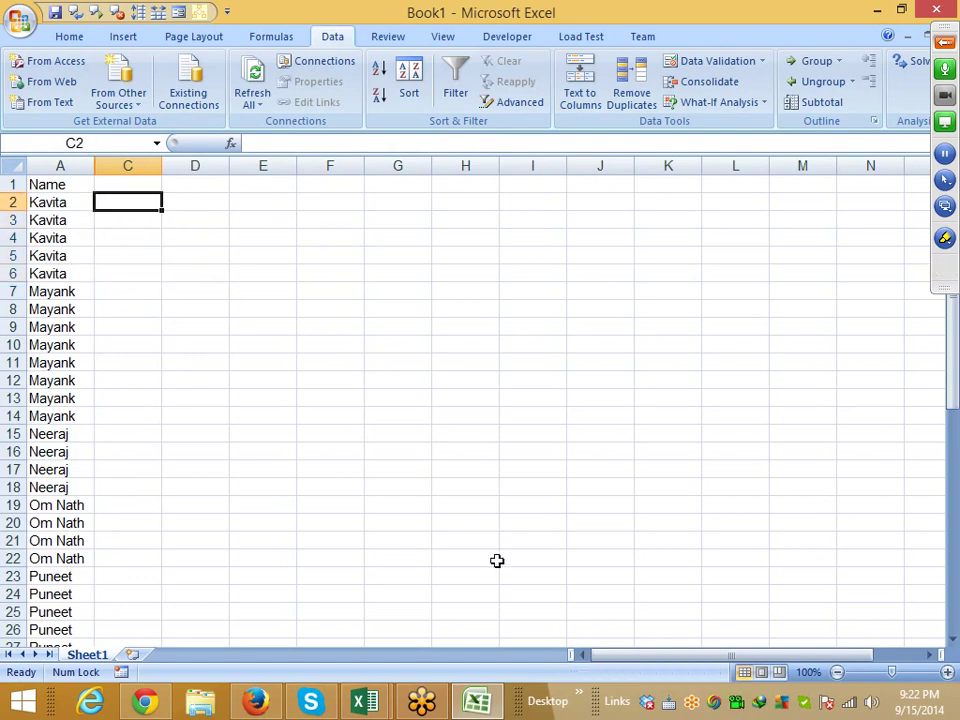
# - Enter =IF(A2=A1,C1+1,1) in C2, pointing at A1 and C1 with the arrow keys
pyautogui.write('=if')
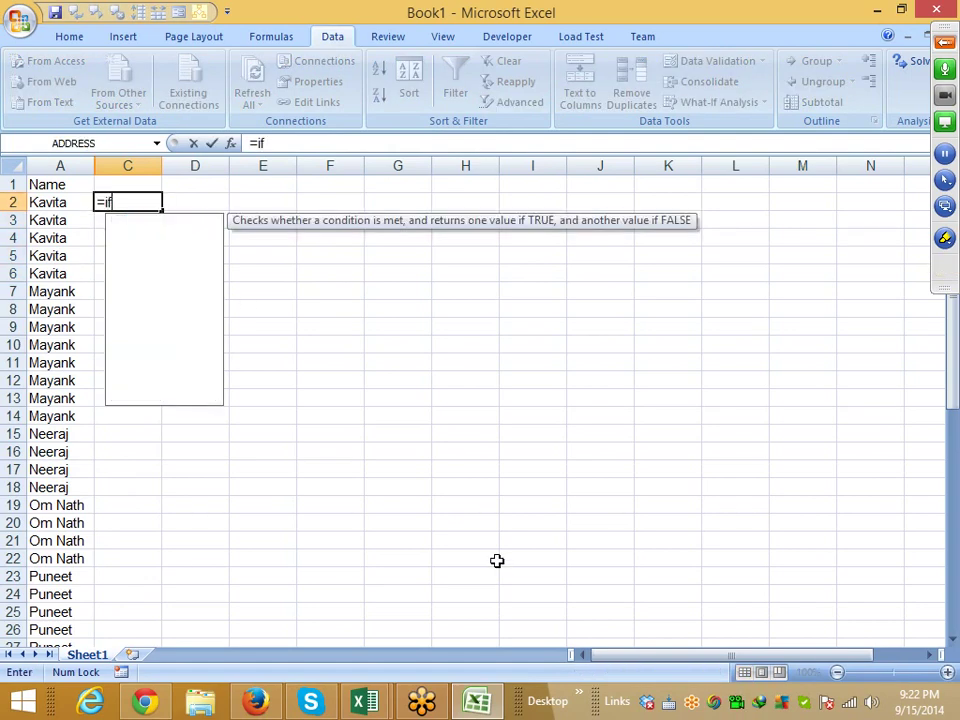
pyautogui.press('Tab')
pyautogui.press('Left')
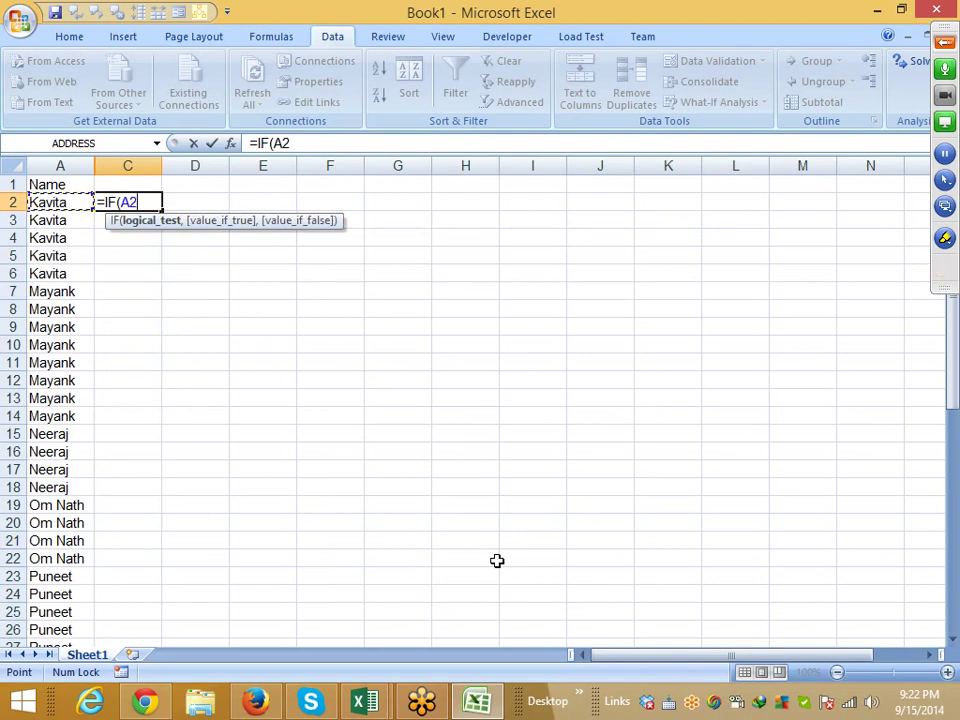
pyautogui.write('=')
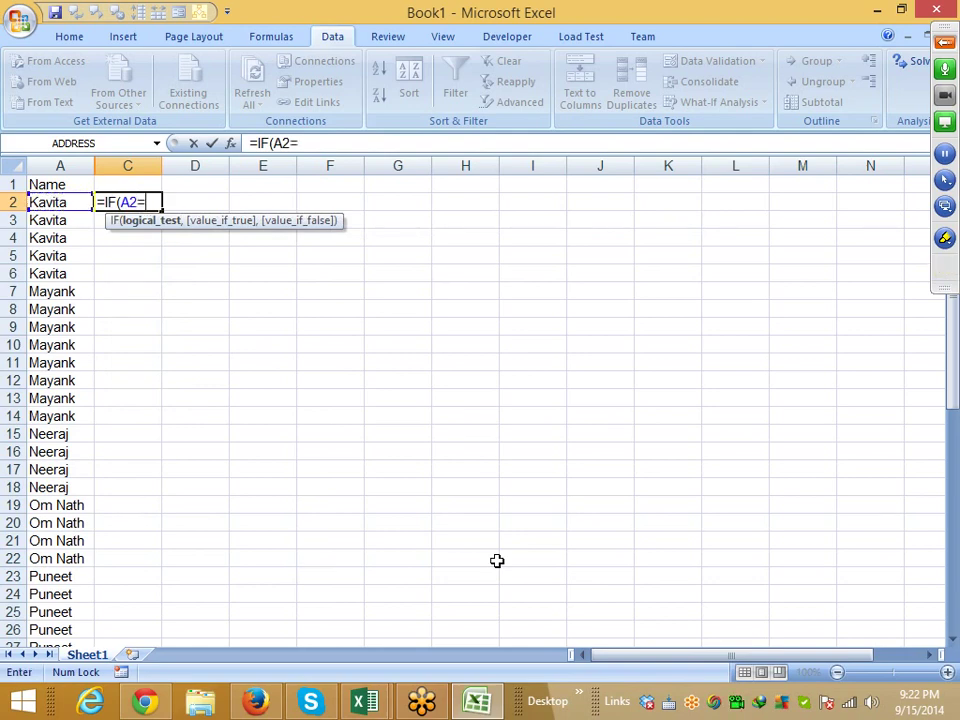
pyautogui.press('Left')
pyautogui.press('Left')
pyautogui.press('Up')
pyautogui.press('F8')
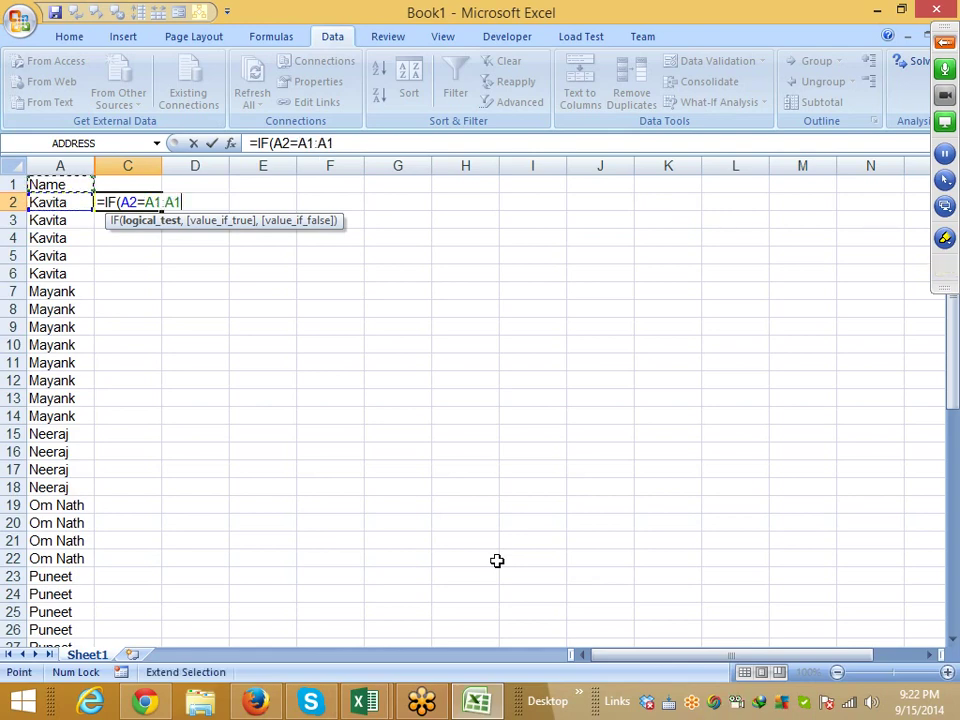
pyautogui.press('BackSpace')
pyautogui.press('BackSpace')
pyautogui.press('BackSpace')
pyautogui.write(',')
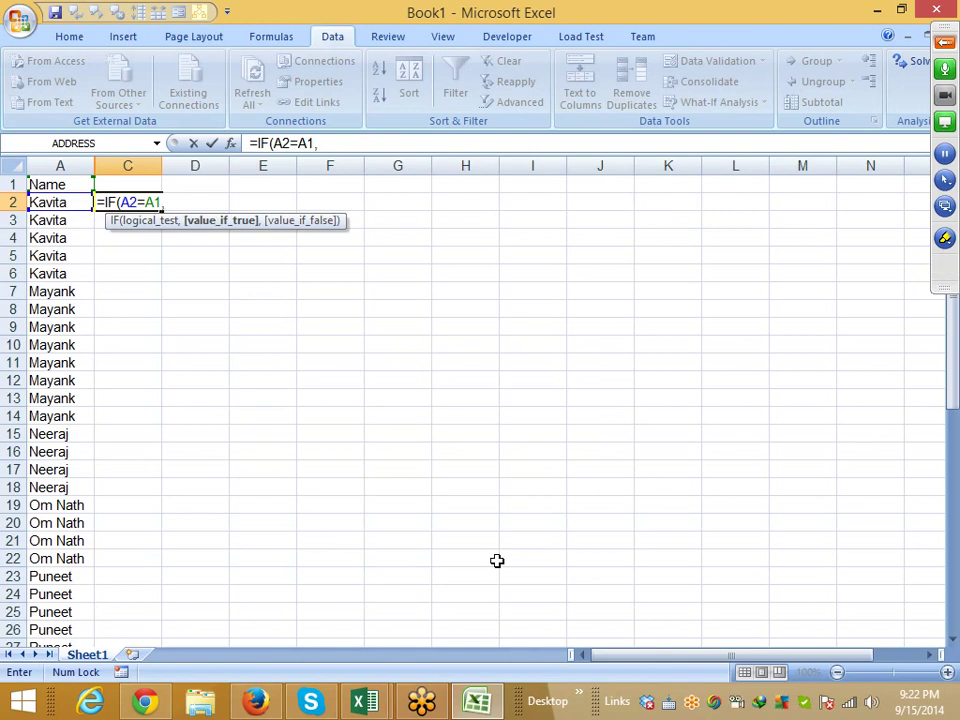
pyautogui.press('Up')
pyautogui.write('+1')
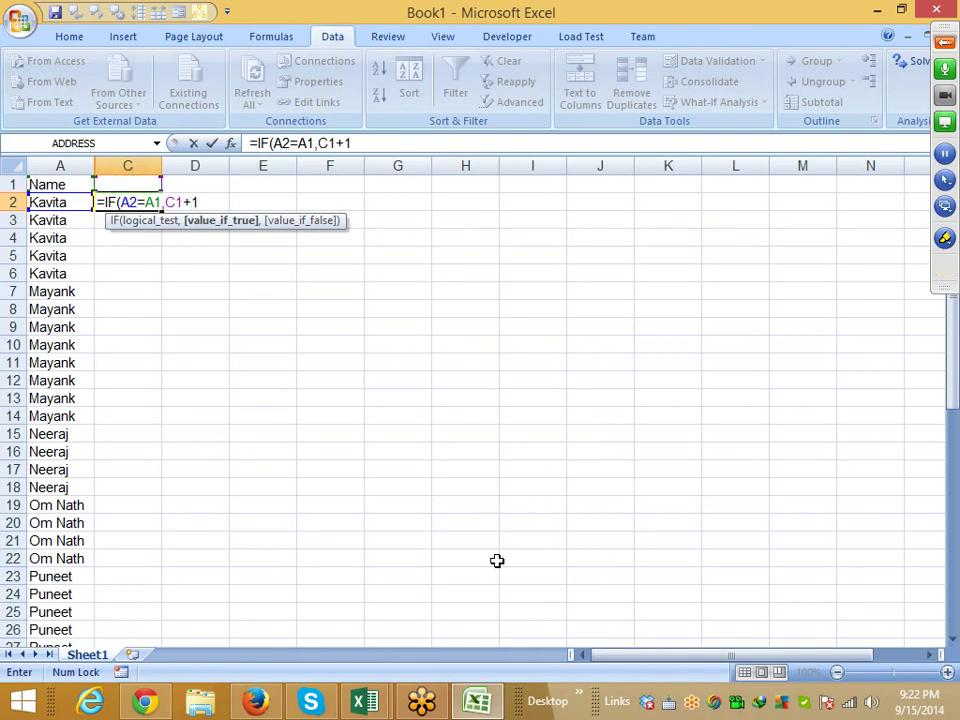
pyautogui.write(',1')
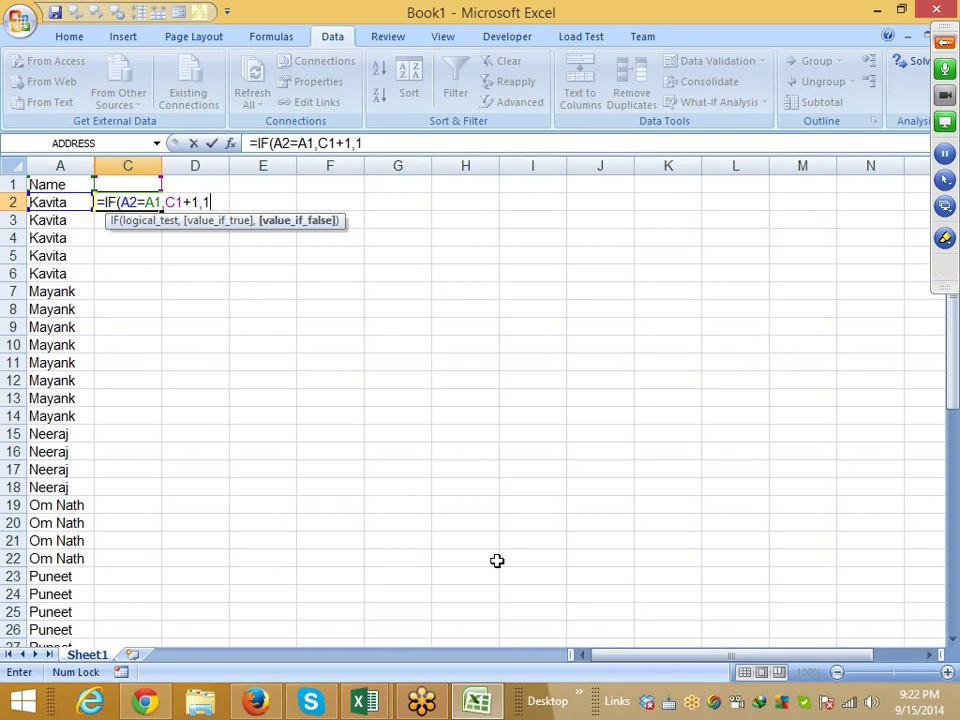
pyautogui.press('Return')
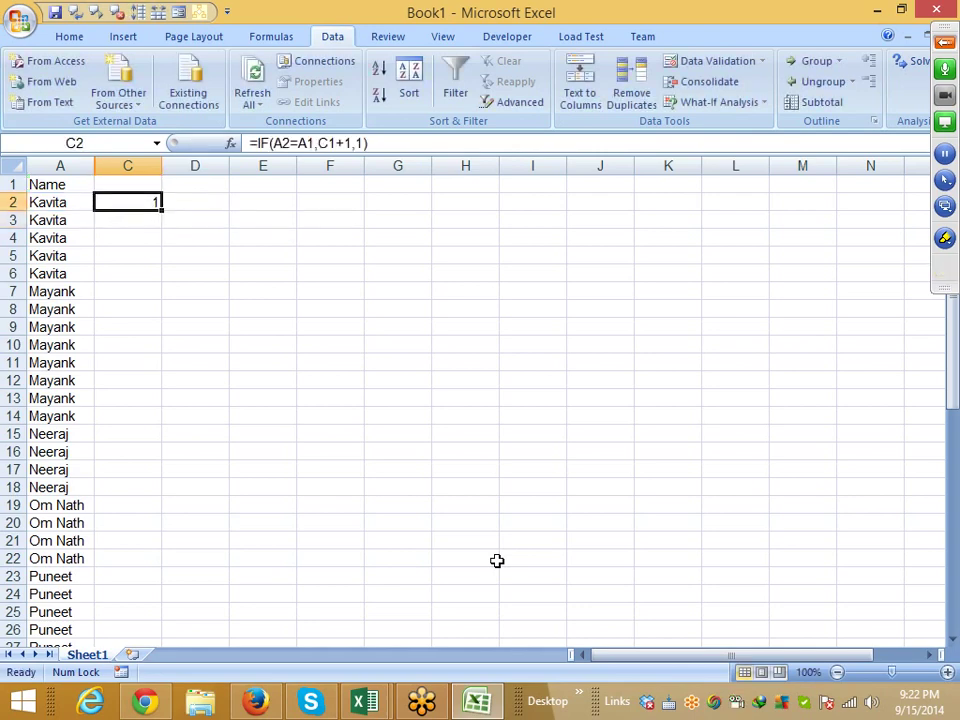
# - Review C2's formula, pointing out the compared names in A1:A2 and the empty C1
pyautogui.click(62, 197)
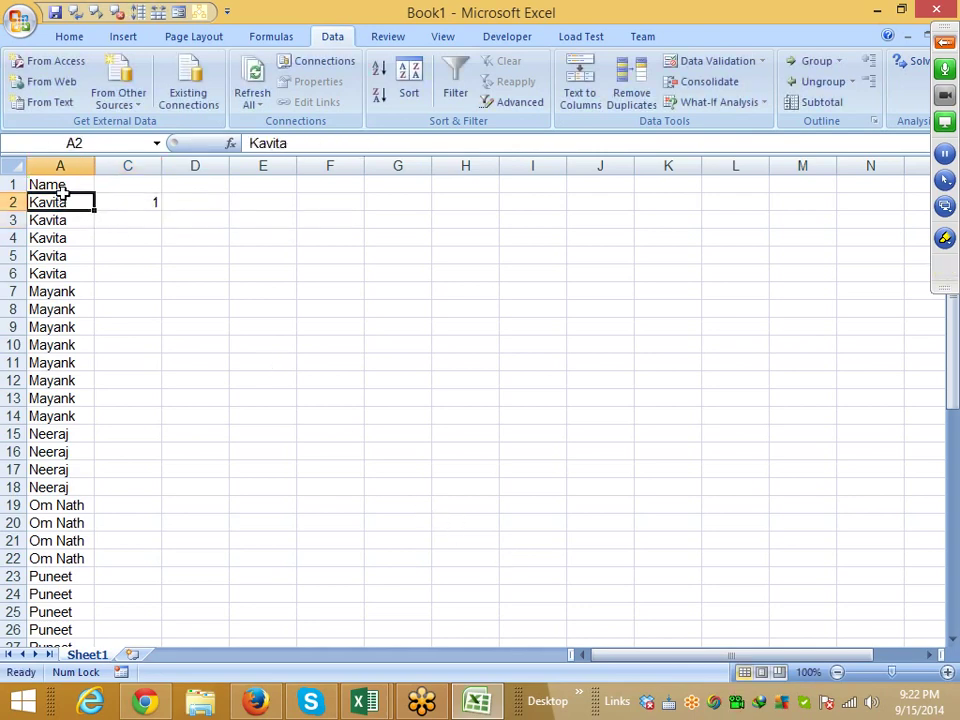
pyautogui.click(62, 187)
pyautogui.doubleClick(62, 187)
pyautogui.click(122, 205)
pyautogui.click(130, 186)
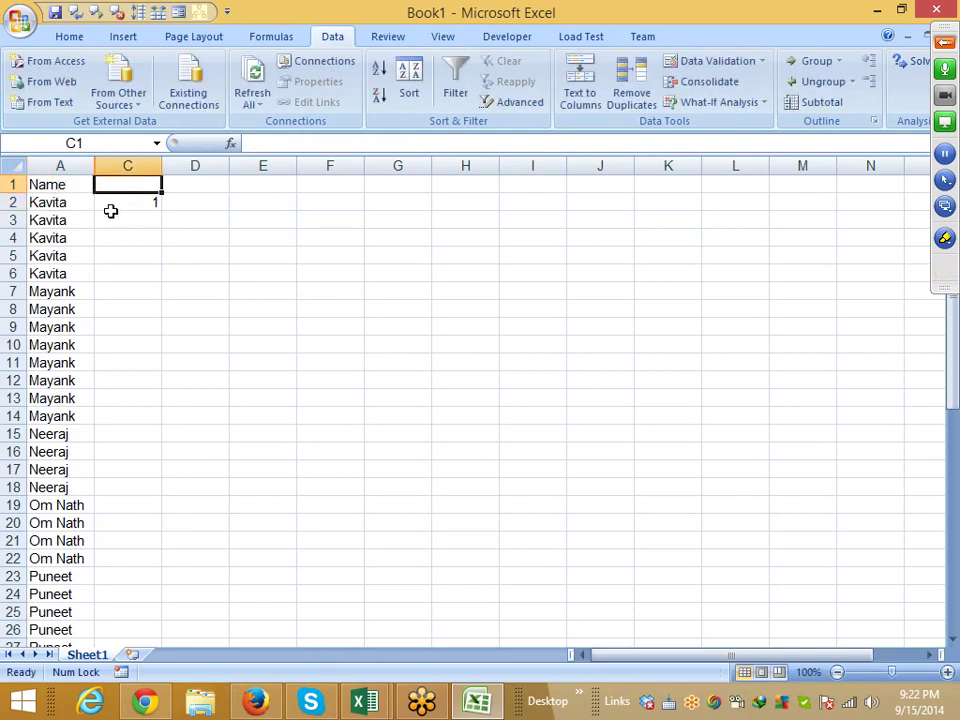
pyautogui.moveTo(69, 205); pyautogui.dragTo(69, 188)
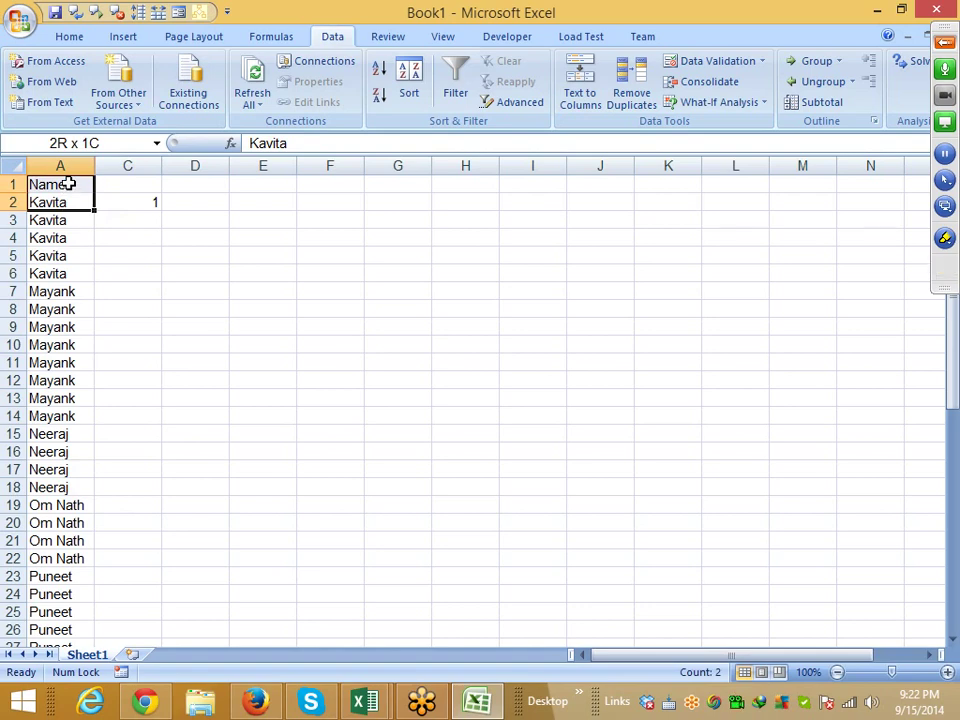
pyautogui.click(127, 202)
pyautogui.click(195, 291)
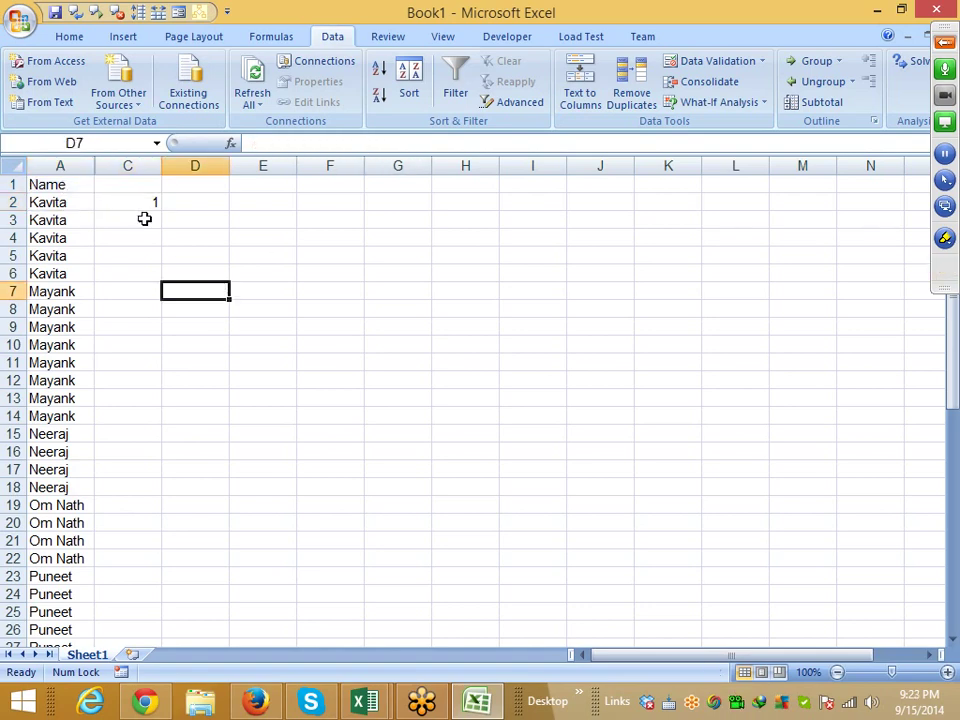
pyautogui.click(150, 204)
# - Copy the counting formula into C3, then fill it down, with counts restarting at 1 in C7
pyautogui.moveTo(161, 209); pyautogui.dragTo(165, 231)
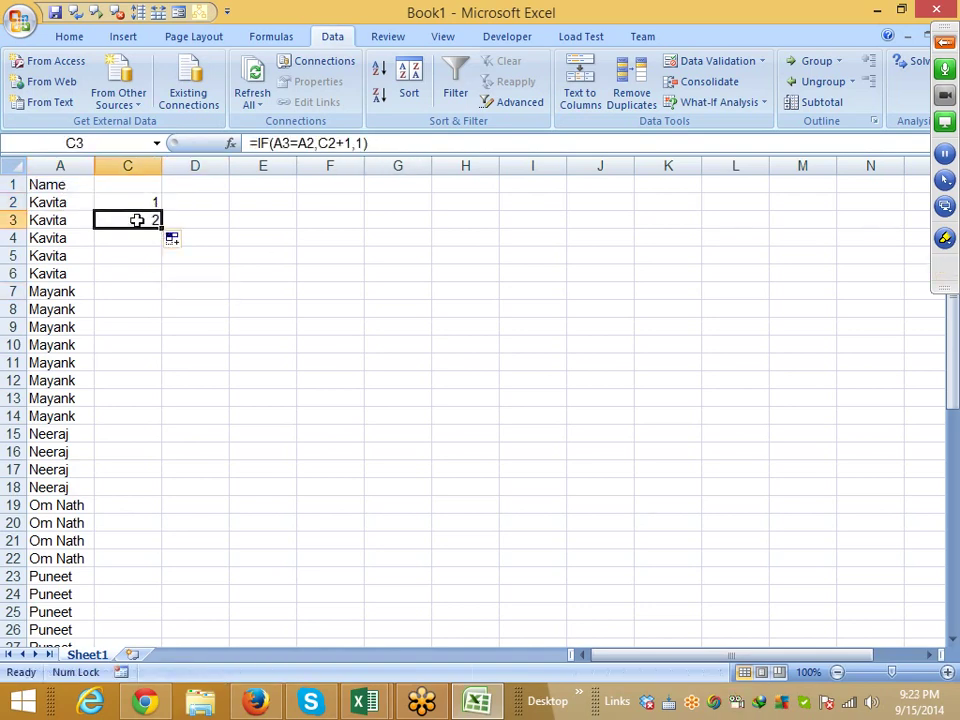
pyautogui.click(40, 220)
pyautogui.moveTo(58, 216); pyautogui.dragTo(64, 202)
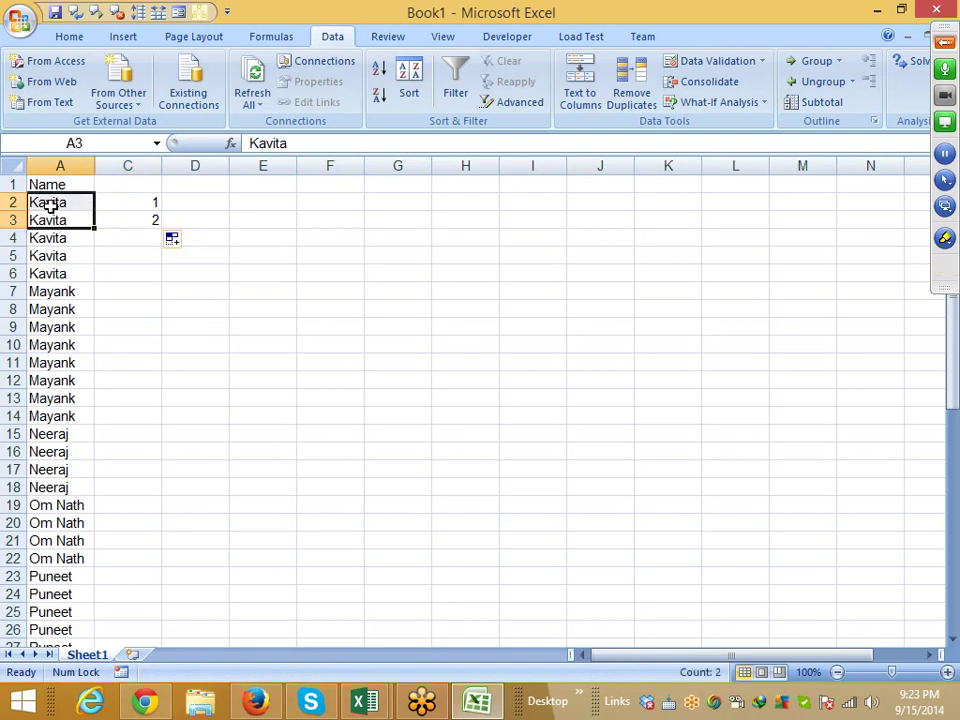
pyautogui.click(119, 224)
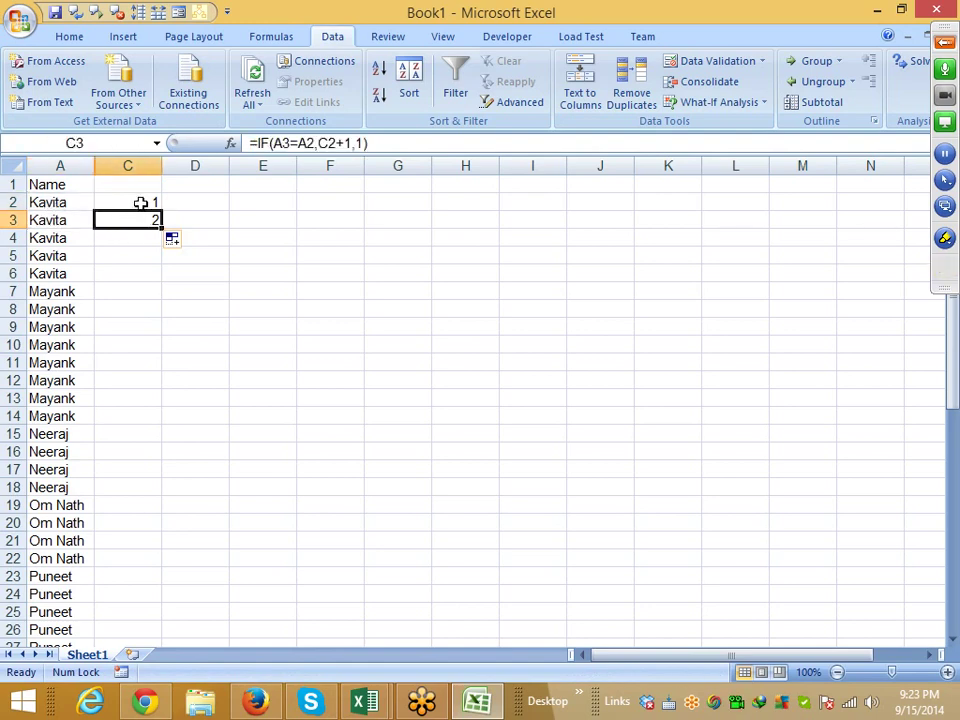
pyautogui.click(141, 203)
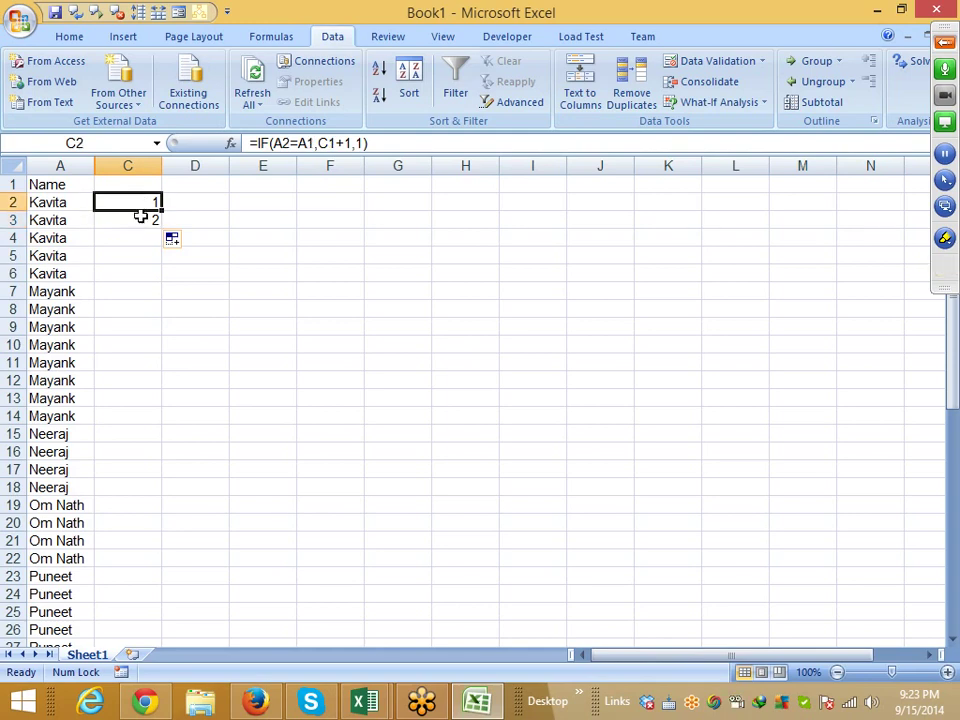
pyautogui.click(141, 218)
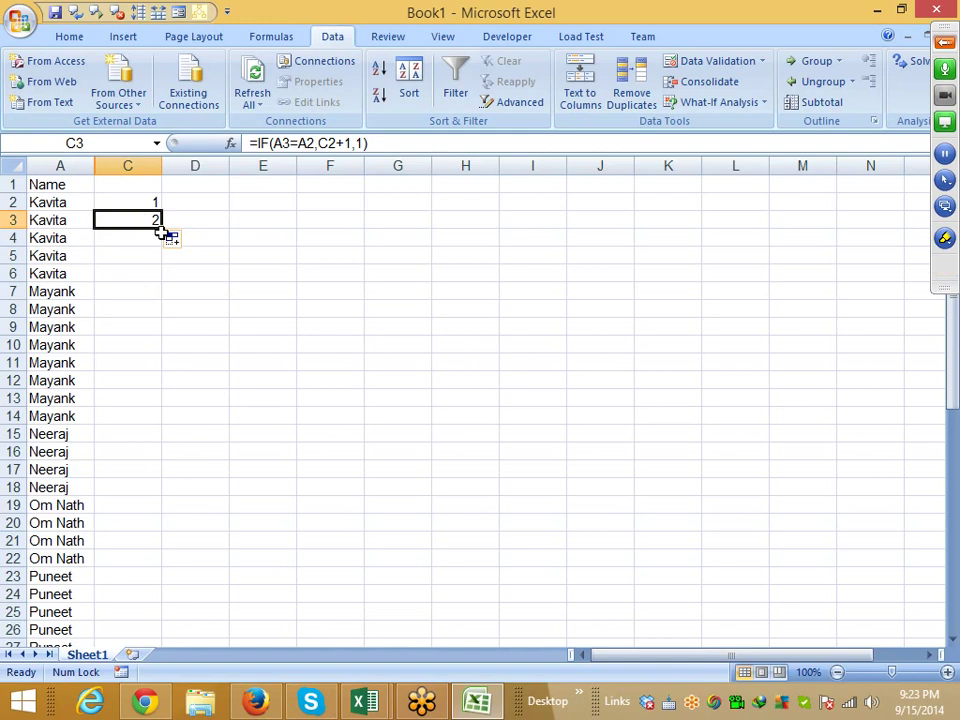
pyautogui.moveTo(161, 229); pyautogui.dragTo(161, 230)
pyautogui.doubleClick(161, 230)
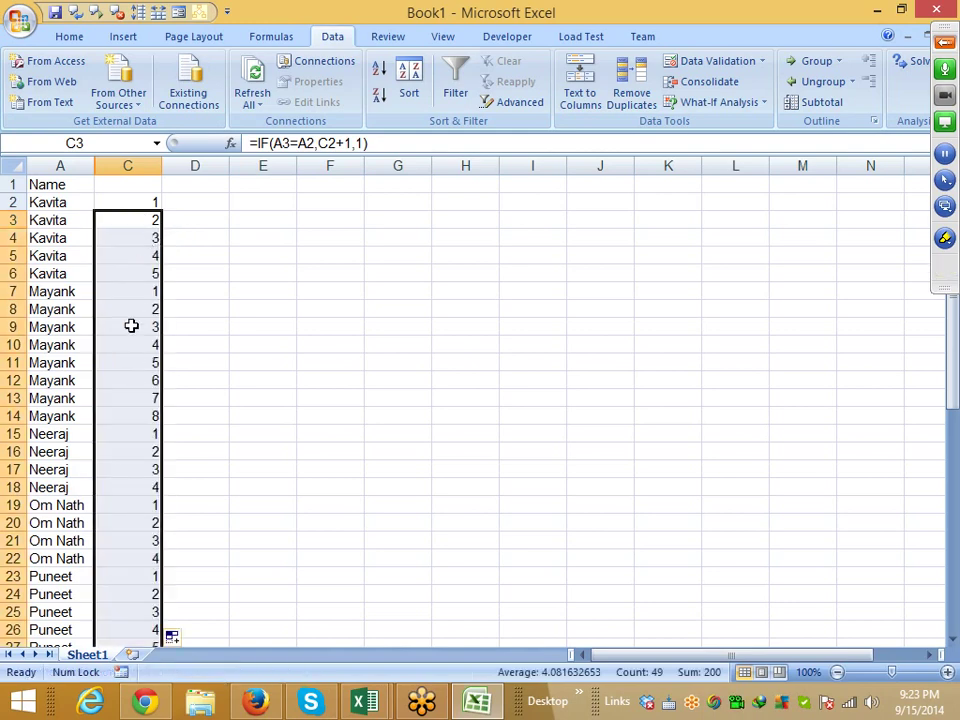
pyautogui.moveTo(69, 291); pyautogui.dragTo(58, 274)
pyautogui.click(121, 291)
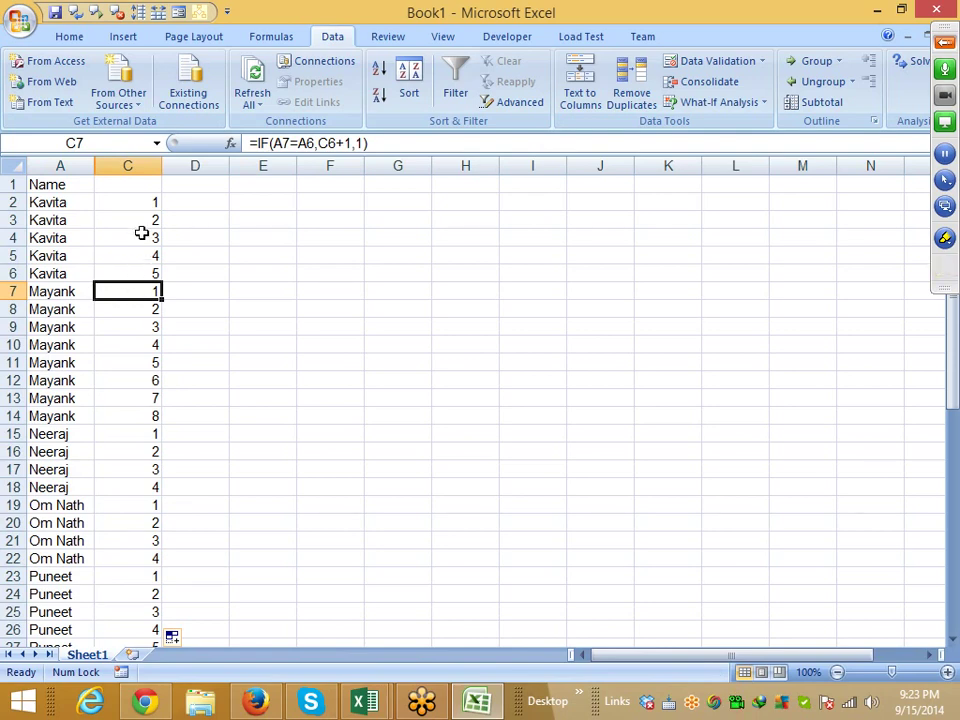
# - Hide column C, the counting helper column
pyautogui.click(133, 165)
pyautogui.rightClick(135, 166)
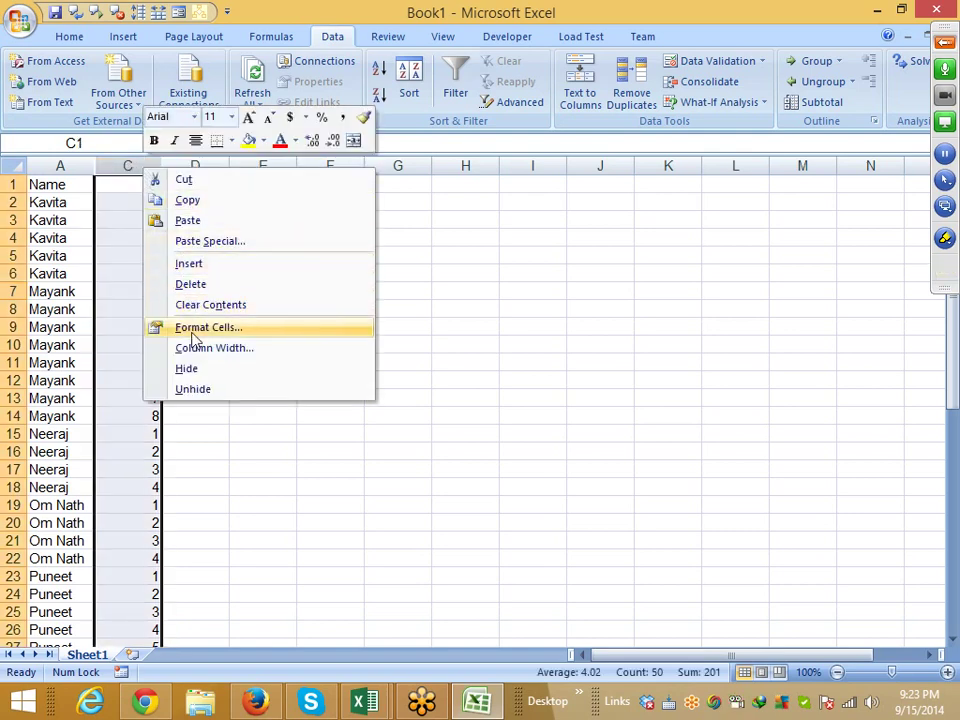
pyautogui.click(193, 368)
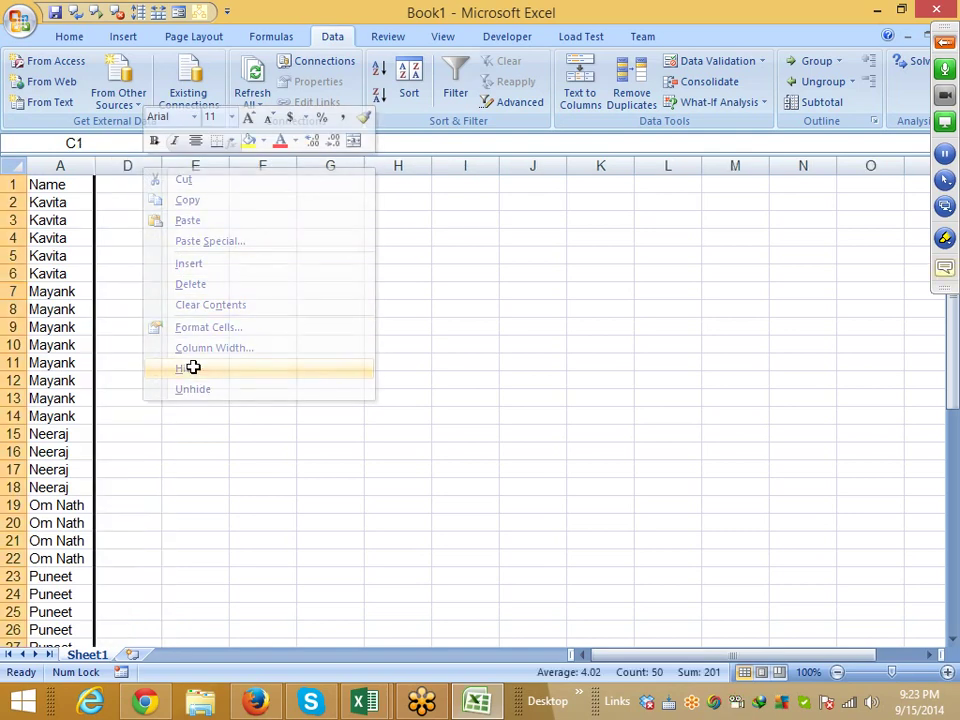
# - Start an IF formula in D2, then cancel it
pyautogui.click(129, 188)
pyautogui.click(135, 205)
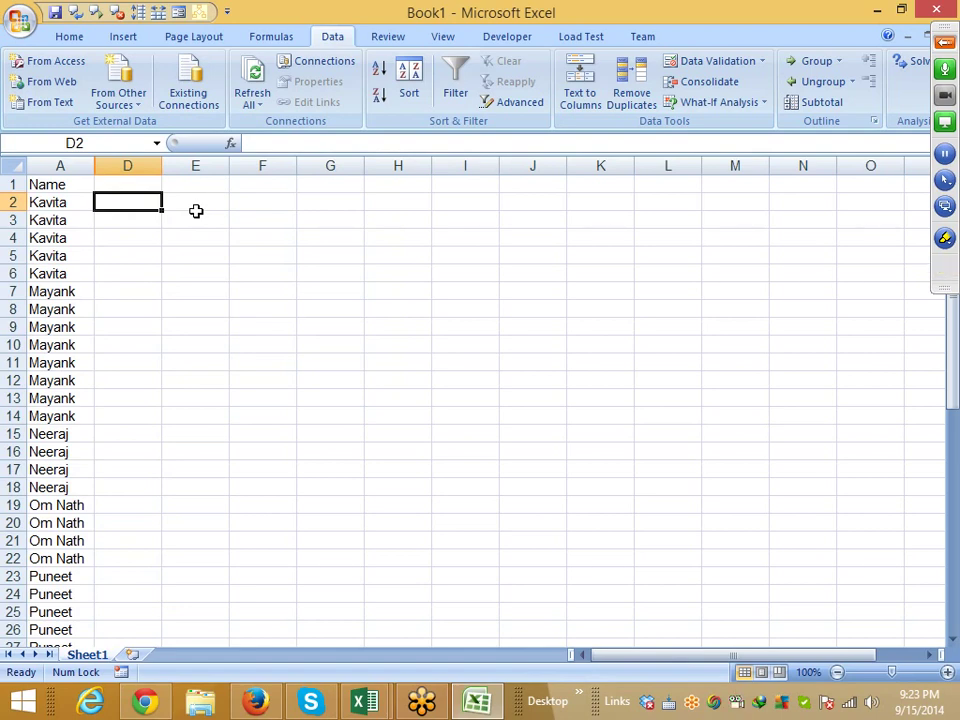
pyautogui.press('Home')
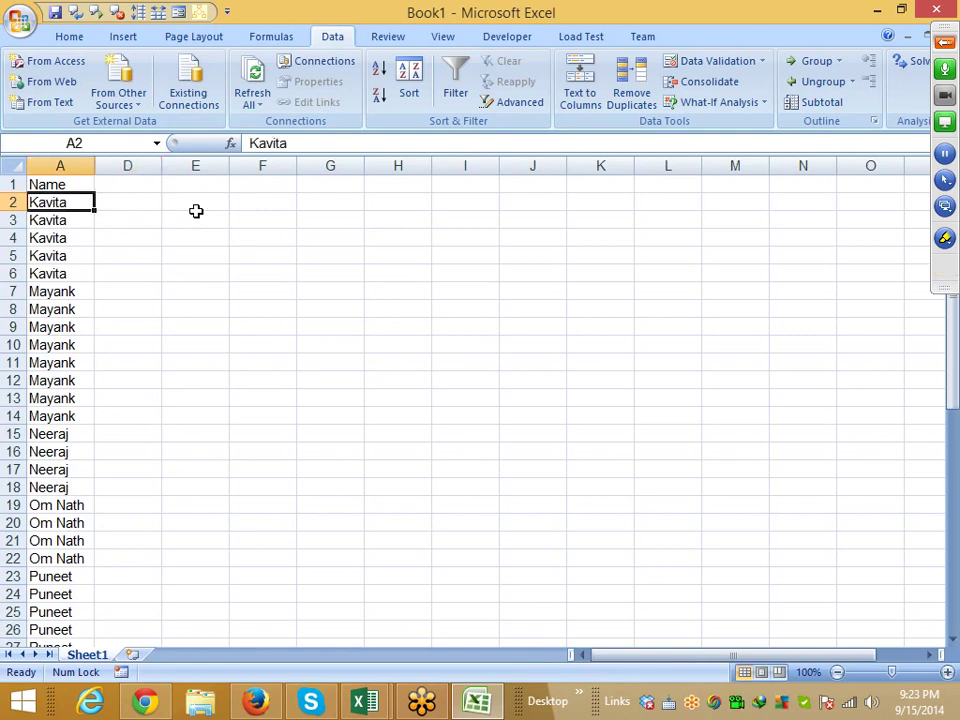
pyautogui.press('Up')
pyautogui.press('Right')
pyautogui.press('Right')
pyautogui.press('Right')
pyautogui.press('Down')
pyautogui.write('=')
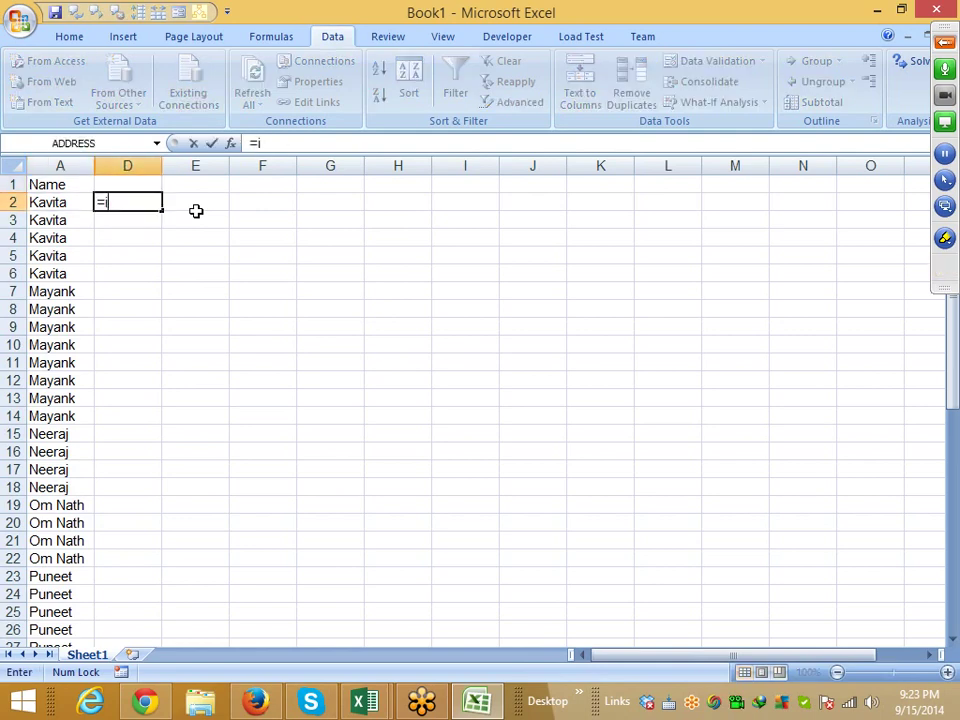
pyautogui.write('if')
pyautogui.press('Tab')
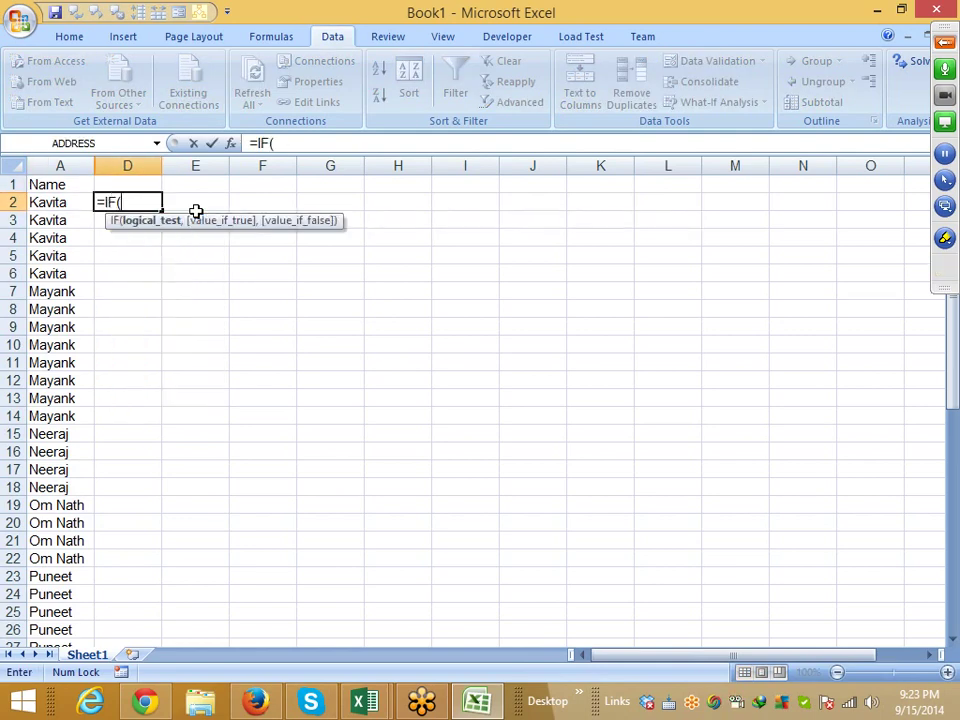
pyautogui.press('Escape')
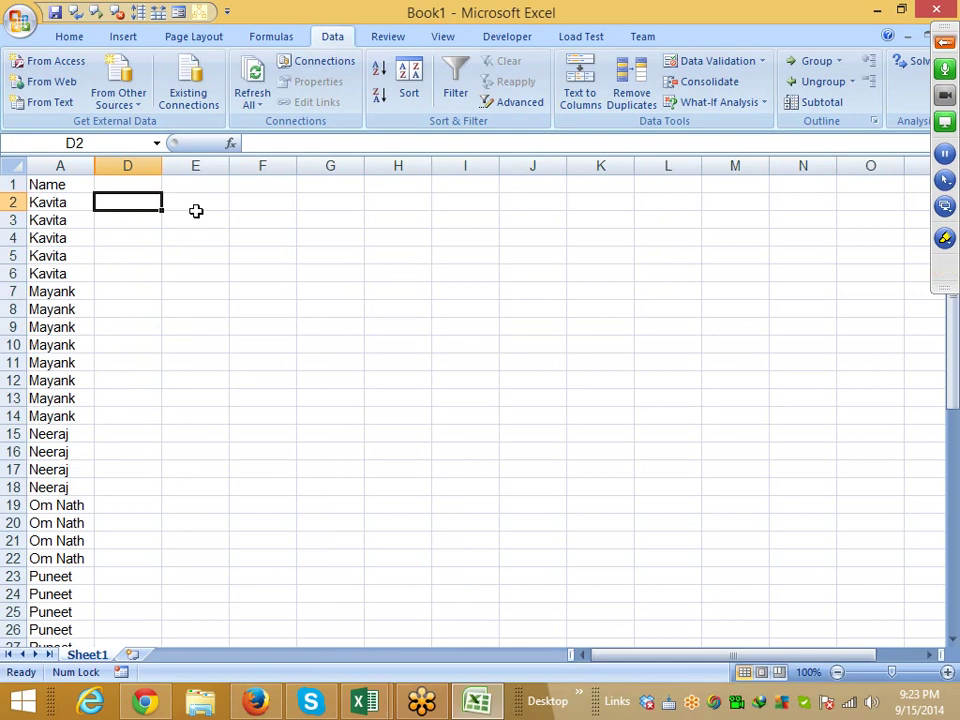
# - Fill trial group number 1 into Kavita rows D2:D6 and 2 into Mayank rows D7:D14
pyautogui.write('1')
pyautogui.press('Return')
pyautogui.press('Up')
pyautogui.hotkey('shift', 'Down')
pyautogui.hotkey('shift', 'Down')
pyautogui.hotkey('shift', 'Down')
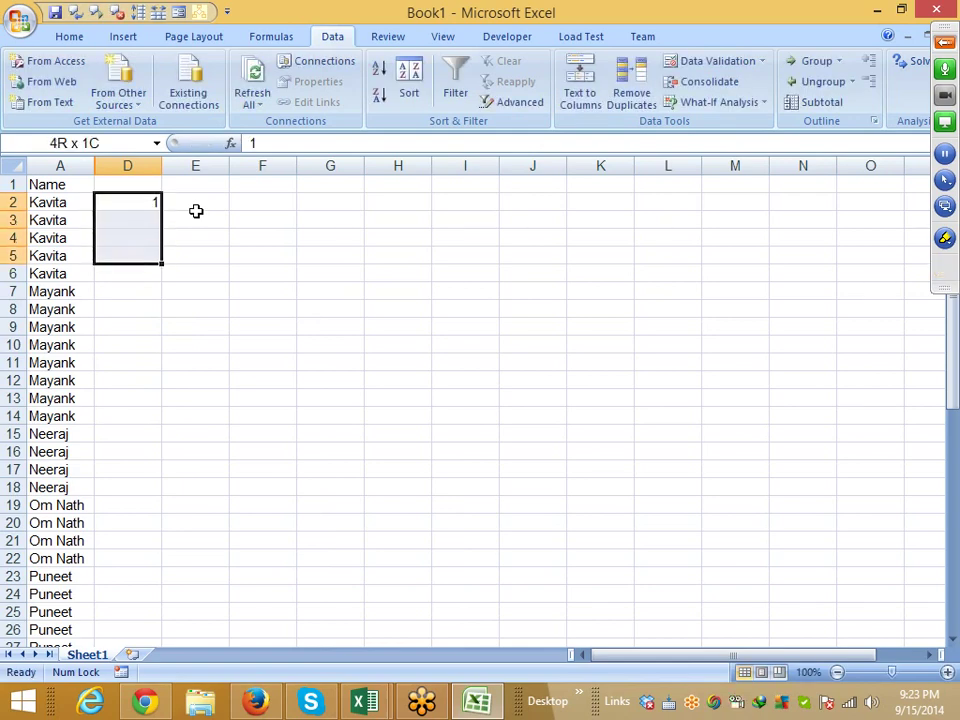
pyautogui.hotkey('shift', 'Down')
pyautogui.hotkey('ctrl', 'd')
pyautogui.hotkey('ctrl', 'Down')
pyautogui.press('Down')
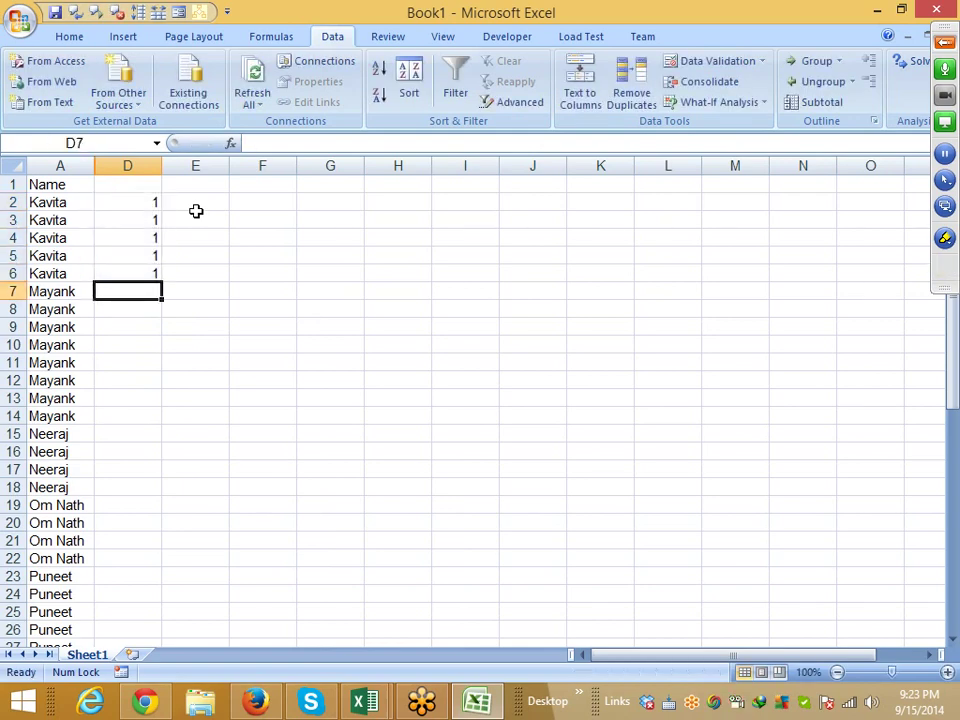
pyautogui.write('2')
pyautogui.press('Return')
pyautogui.press('Up')
pyautogui.hotkey('shift', 'Down')
pyautogui.hotkey('shift', 'Down')
pyautogui.hotkey('shift', 'Down')
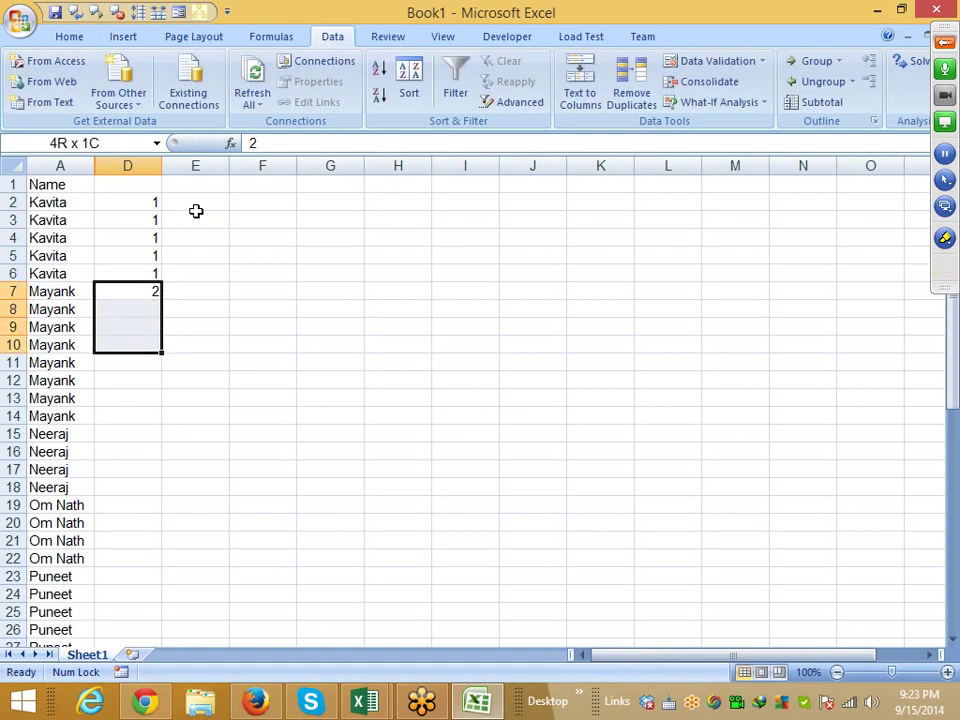
pyautogui.hotkey('shift', 'Down')
pyautogui.hotkey('shift', 'Down')
pyautogui.hotkey('shift', 'Down')
pyautogui.hotkey('ctrl', 'd')
# - Fill trial group number 3 into the Neeraj rows starting at D15
pyautogui.press('Down')
pyautogui.press('Down')
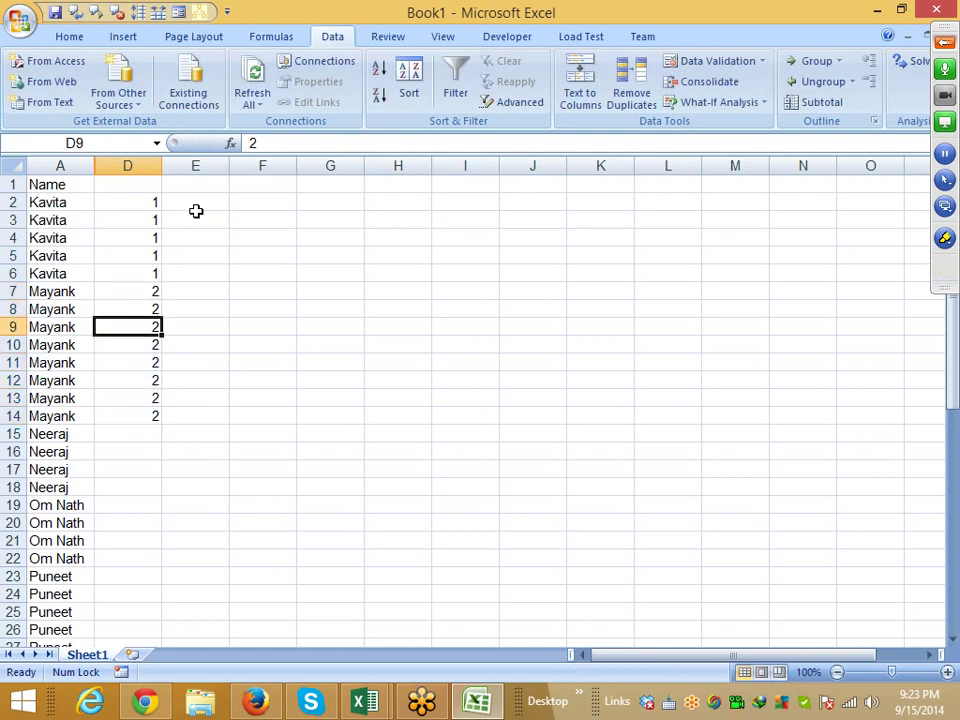
pyautogui.press('Down')
pyautogui.press('Down')
pyautogui.press('Down')
pyautogui.press('Down')
pyautogui.press('Down')
pyautogui.write('3')
pyautogui.press('Return')
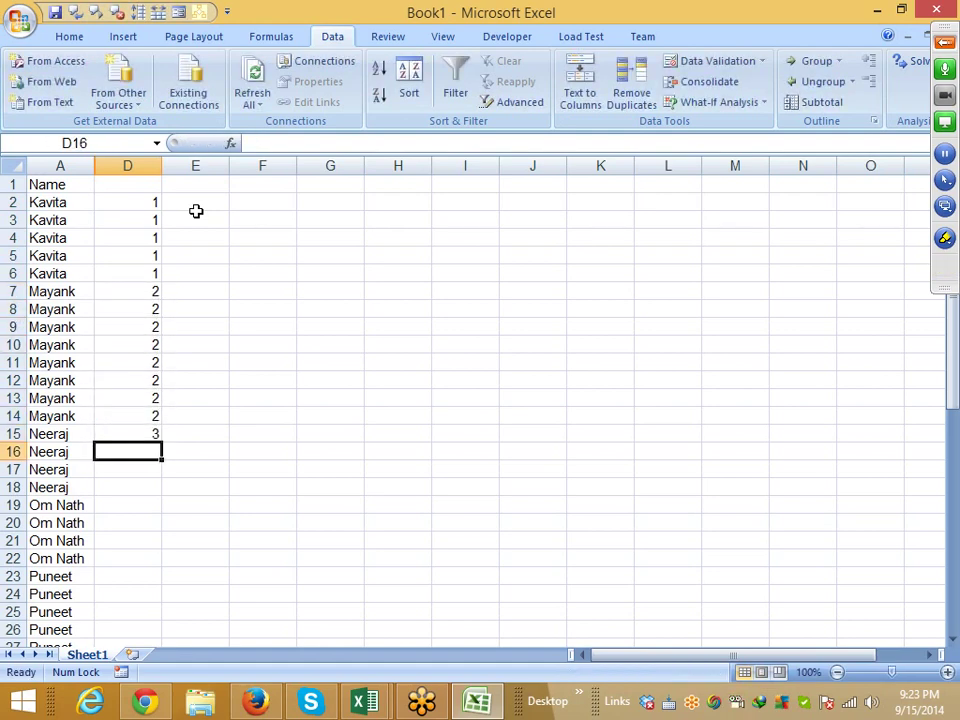
pyautogui.press('Up')
pyautogui.hotkey('shift', 'Down')
pyautogui.hotkey('shift', 'Down')
pyautogui.hotkey('shift', 'Down')
pyautogui.hotkey('ctrl', 'd')
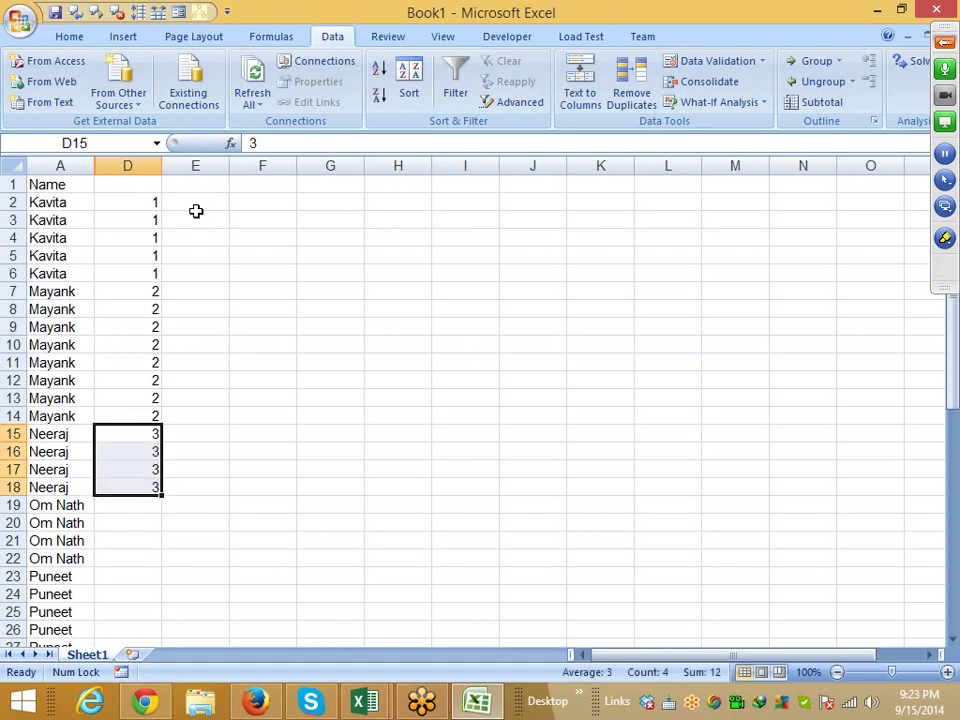
# - Select the trial group numbers in D2:D18 and clear them
pyautogui.hotkey('ctrl', 'Up')
pyautogui.press('Up')
pyautogui.press('Down')
pyautogui.hotkey('ctrl', 'shift', 'Down')
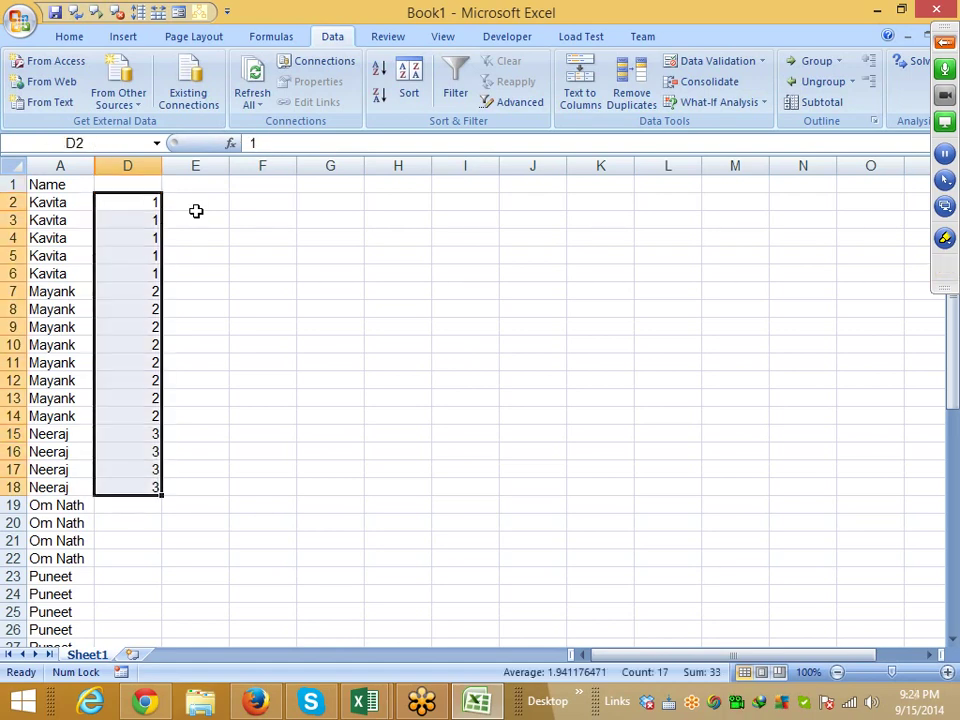
pyautogui.press('Delete')
pyautogui.press('Up')
# - Enter =IF(A2=A1,D1,D1+1) in D2, pointing at A1 and D1 with the arrow keys
pyautogui.press('Down')
pyautogui.write('=')
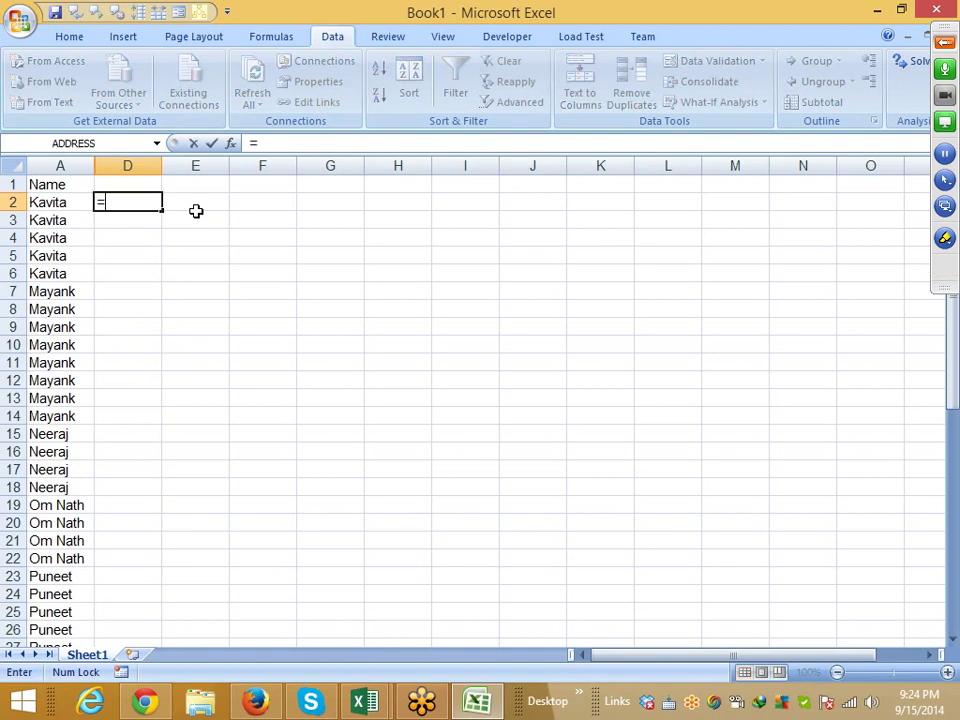
pyautogui.write('if(A2')
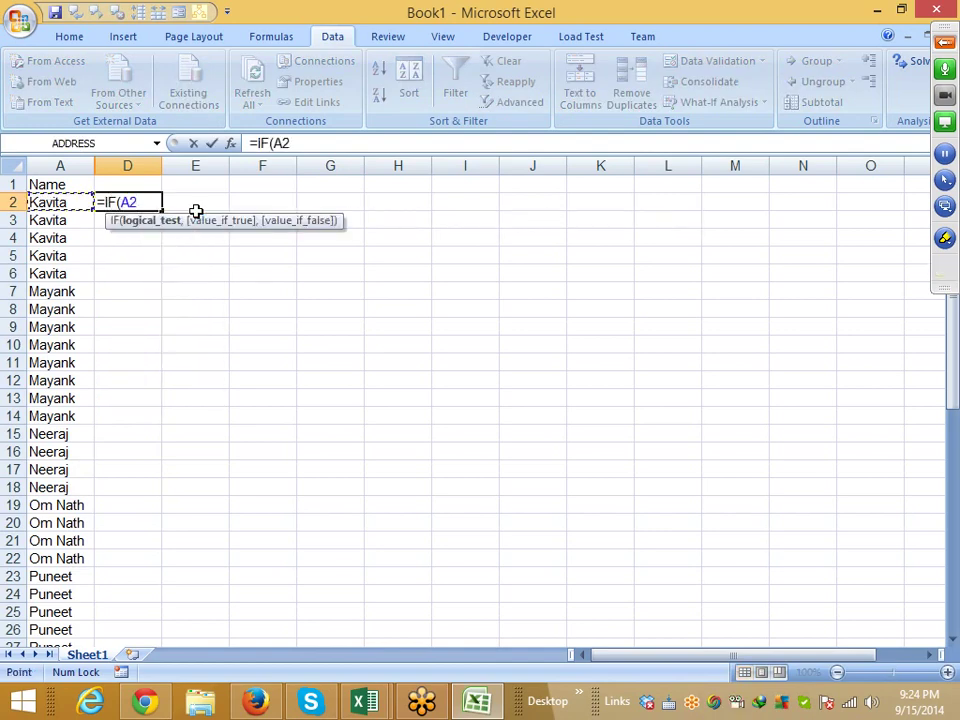
pyautogui.write('=')
pyautogui.press('Up')
pyautogui.press('Left')
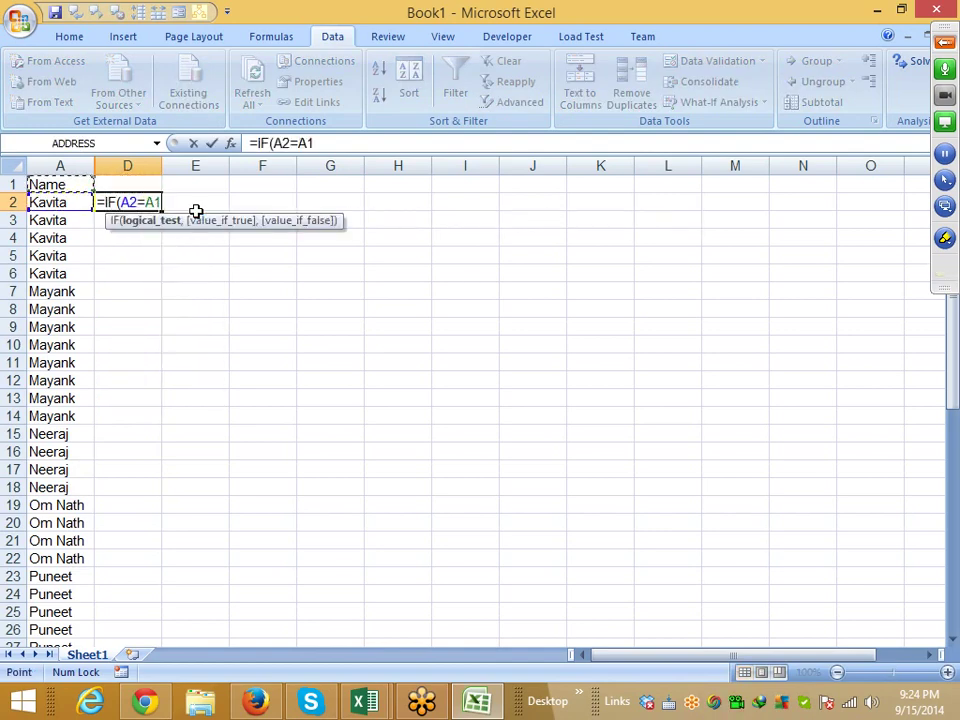
pyautogui.write(',')
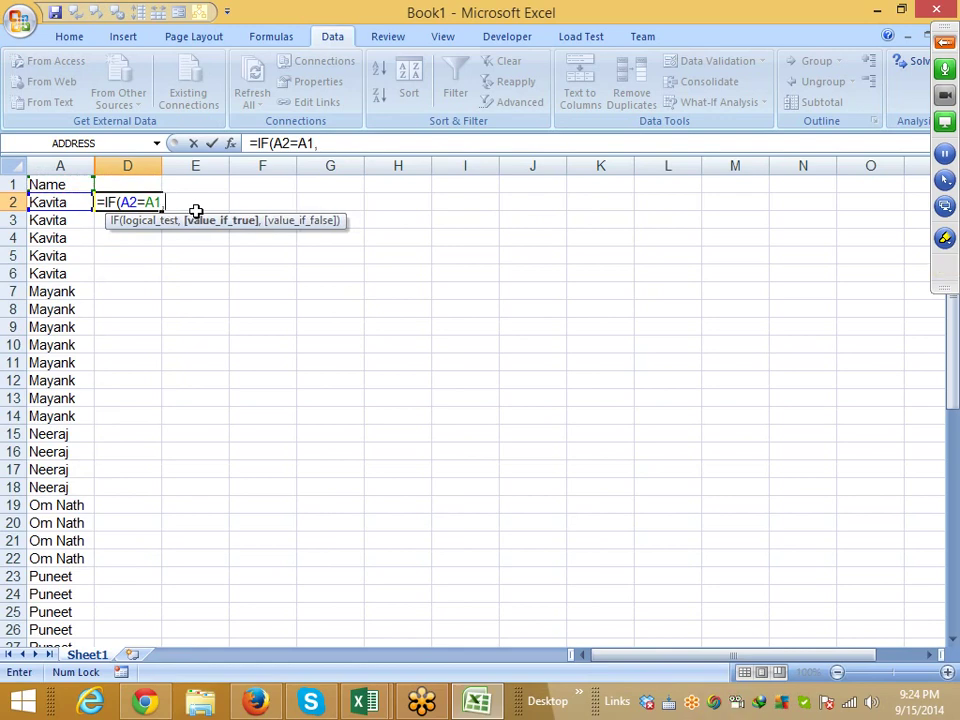
pyautogui.press('Up')
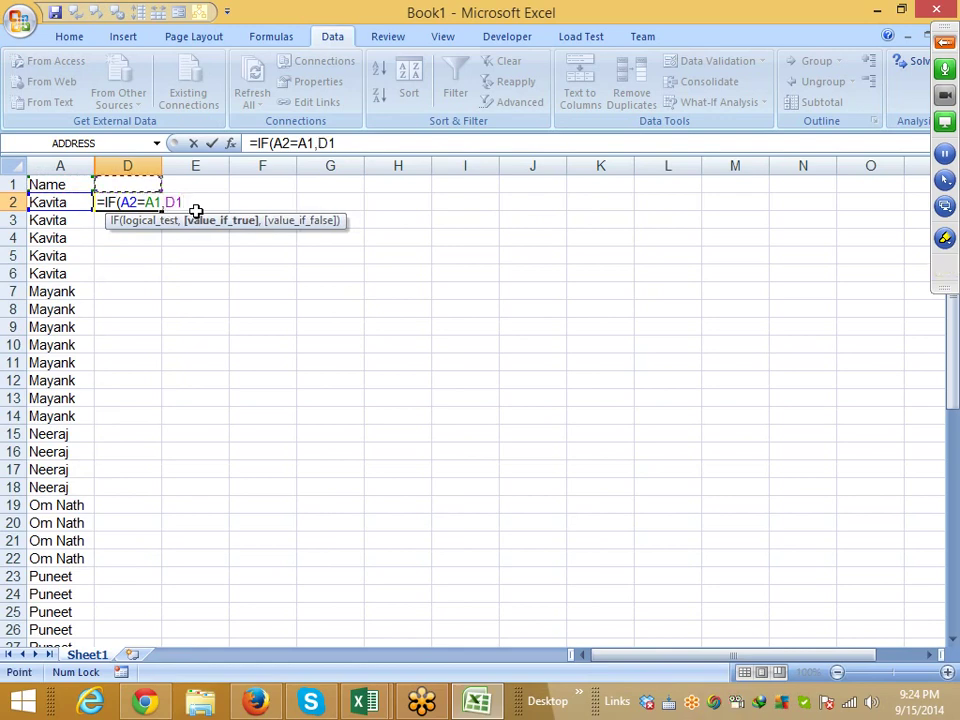
pyautogui.write(',')
pyautogui.press('Up')
pyautogui.write('+')
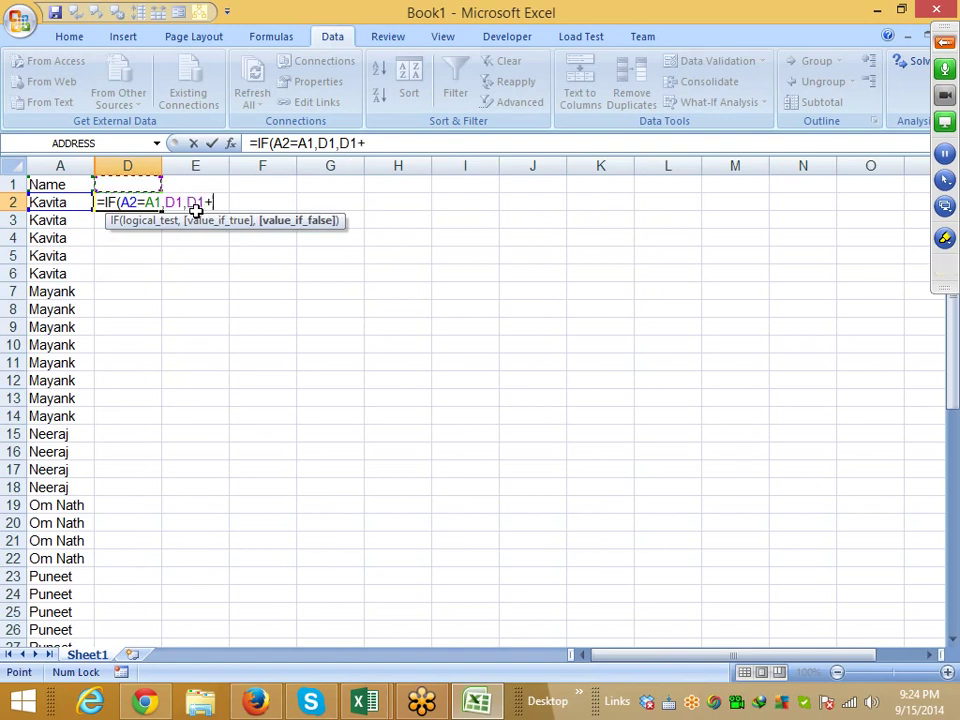
pyautogui.write('1')
pyautogui.press('Return')
# - Review D2's comparison of A2 with A1 and the empty D1, then copy the formula into D3
pyautogui.press('Up')
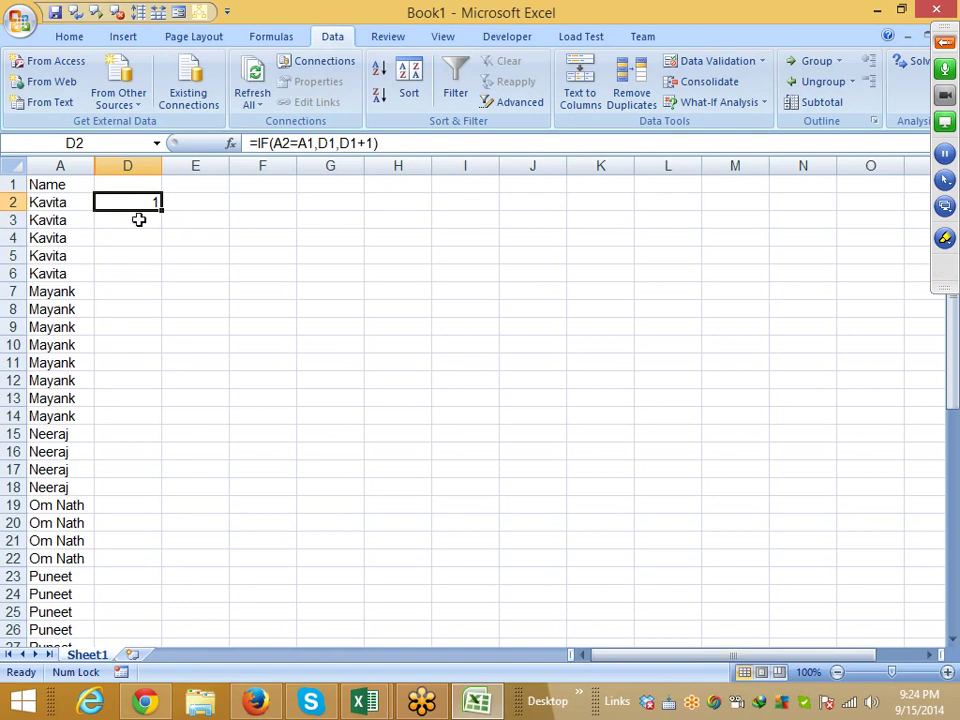
pyautogui.moveTo(75, 204); pyautogui.dragTo(79, 189)
pyautogui.click(99, 186)
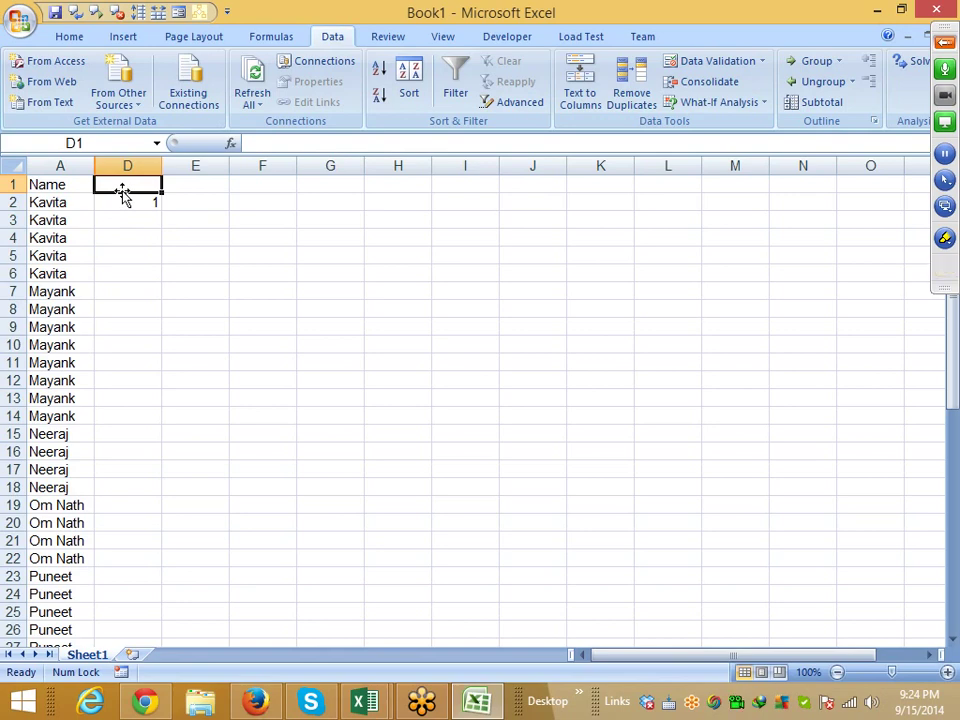
pyautogui.click(128, 202)
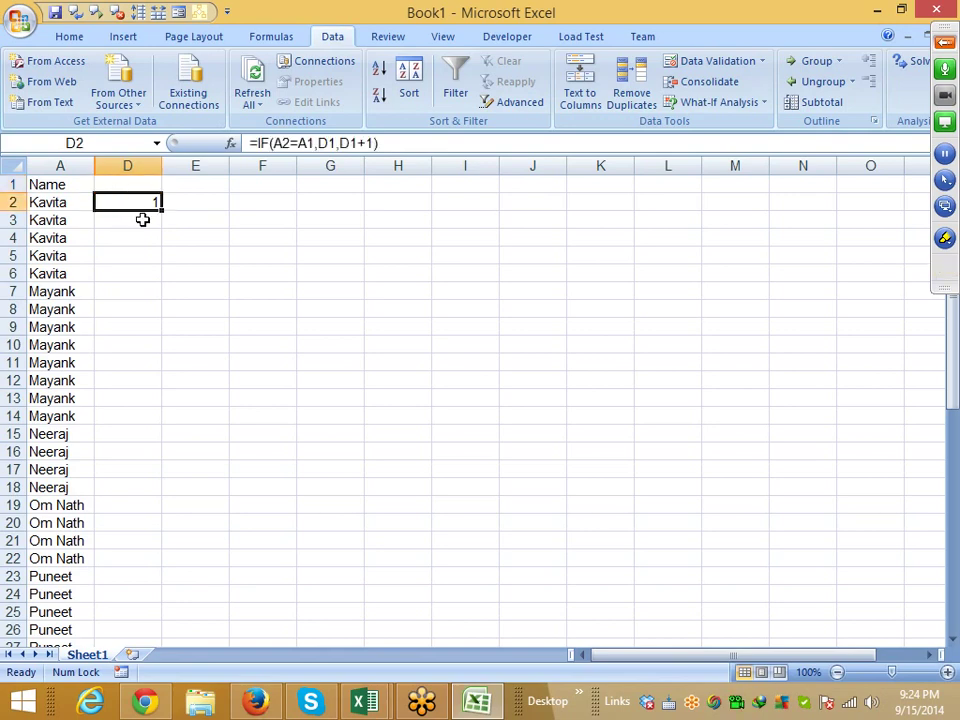
pyautogui.moveTo(162, 210); pyautogui.dragTo(157, 221)
# - Fill the group formula down column D and verify D6–D7, where Kavita 1 becomes Mayank 2
pyautogui.click(140, 220)
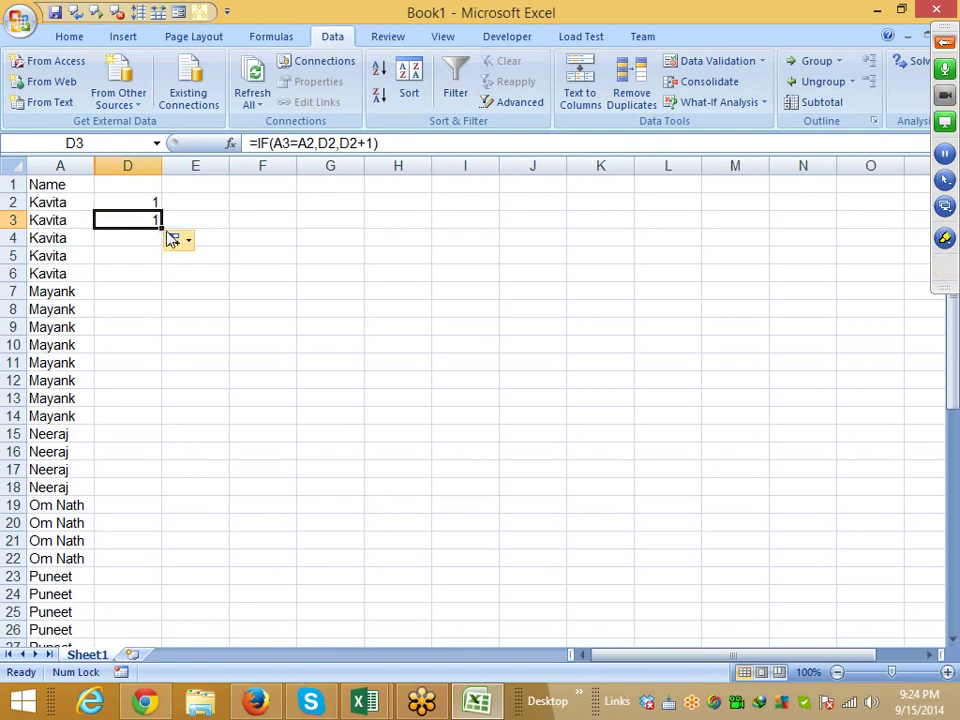
pyautogui.doubleClick(161, 228)
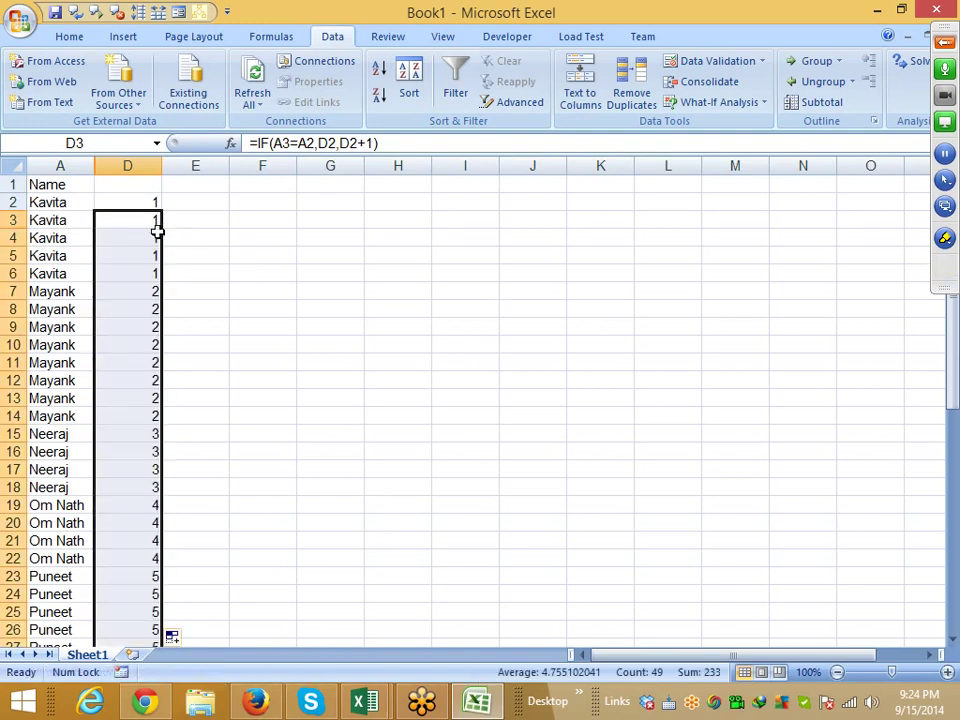
pyautogui.click(66, 272)
pyautogui.moveTo(66, 290); pyautogui.dragTo(71, 272)
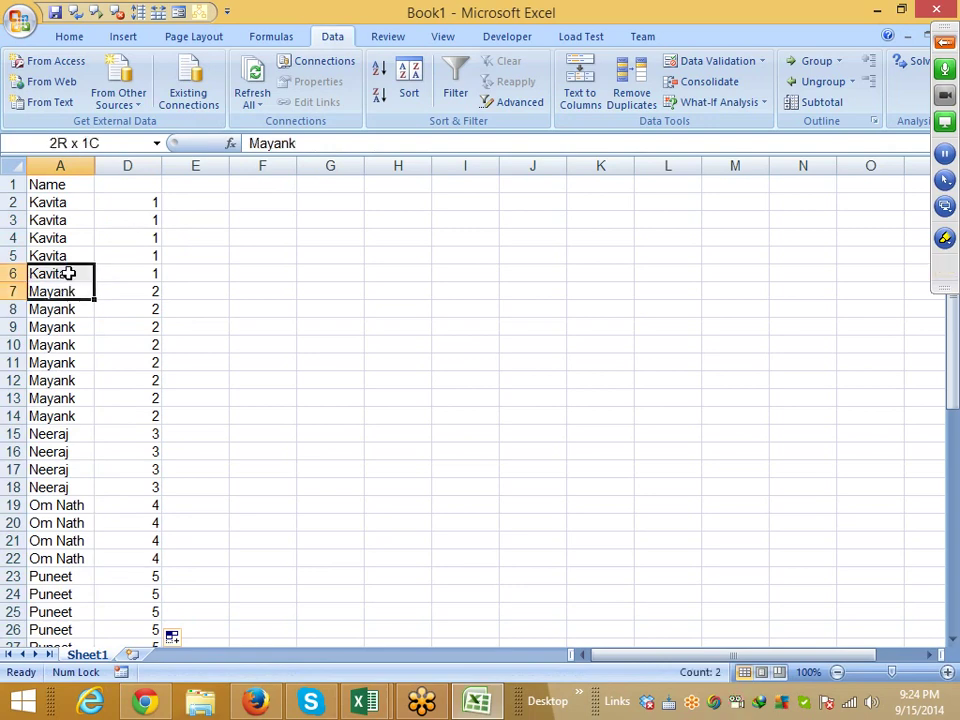
pyautogui.click(125, 290)
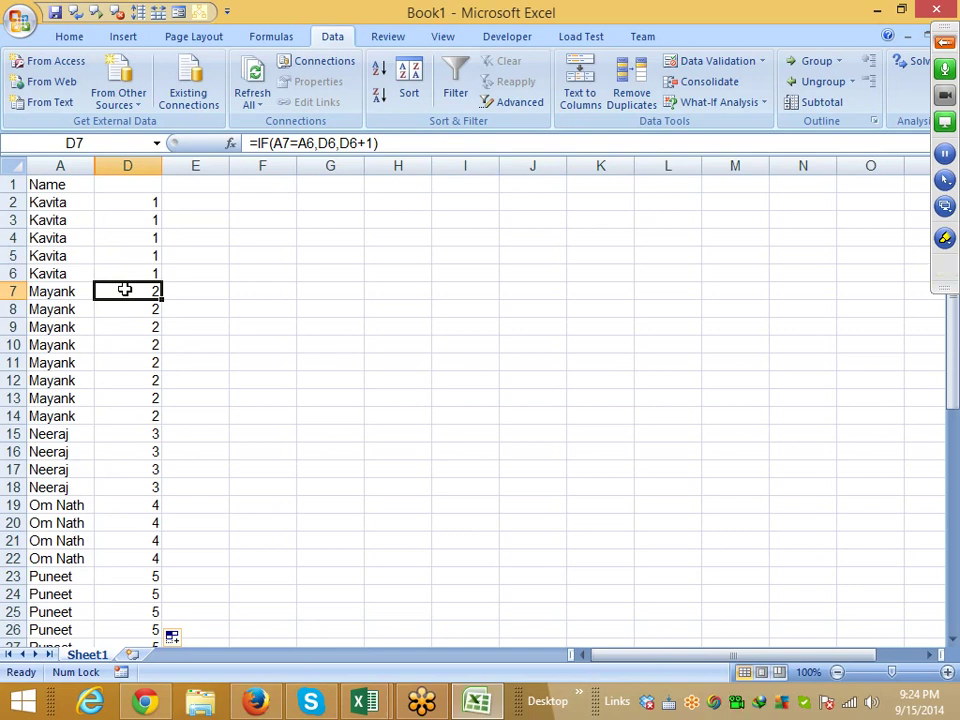
pyautogui.click(131, 268)
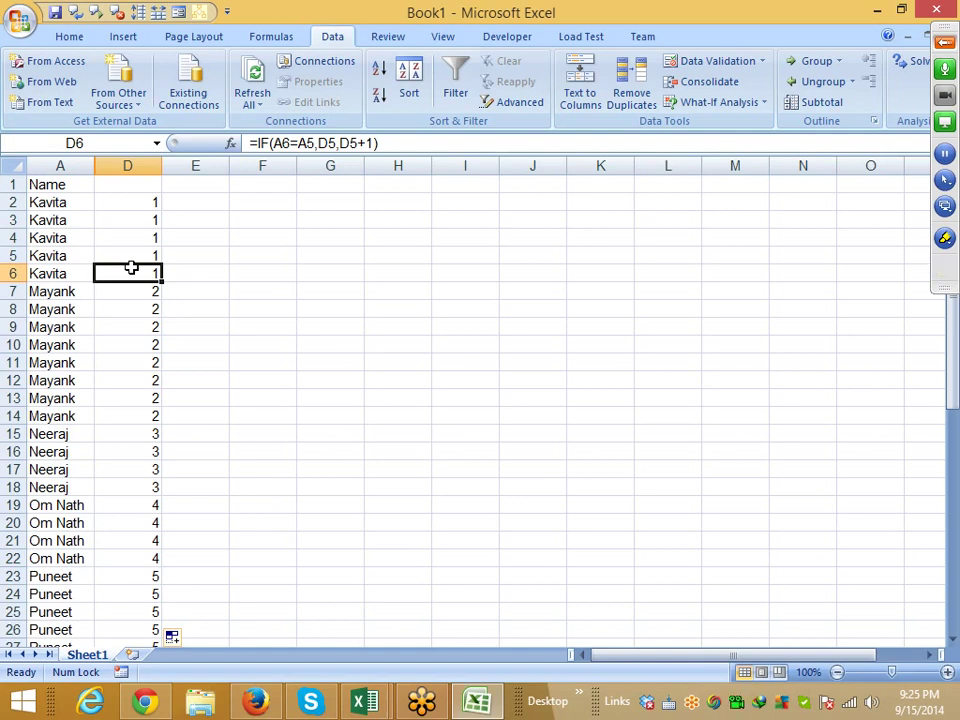
pyautogui.press('Up')
pyautogui.press('Up')
pyautogui.press('Up')
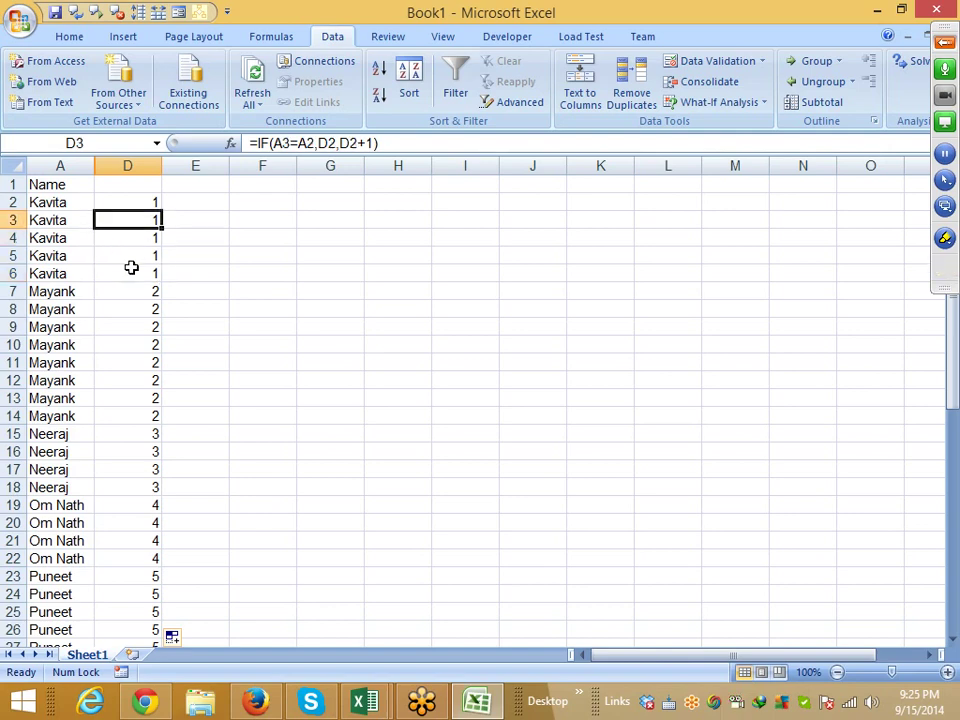
pyautogui.press('Up')
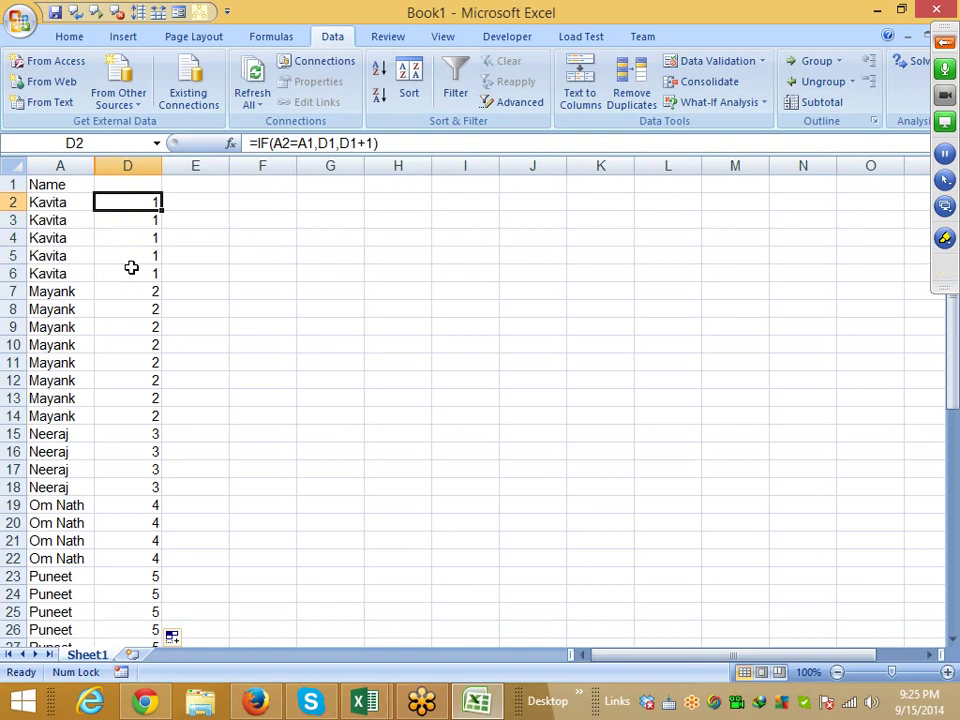
pyautogui.press('F2')
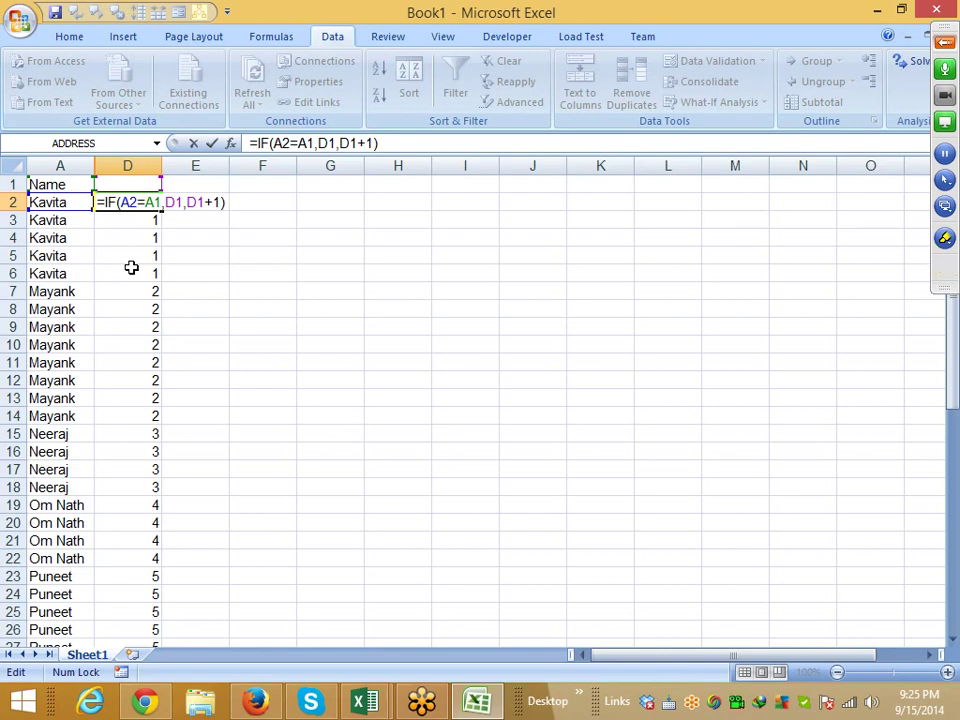
pyautogui.hotkey('ctrl', 'Return')
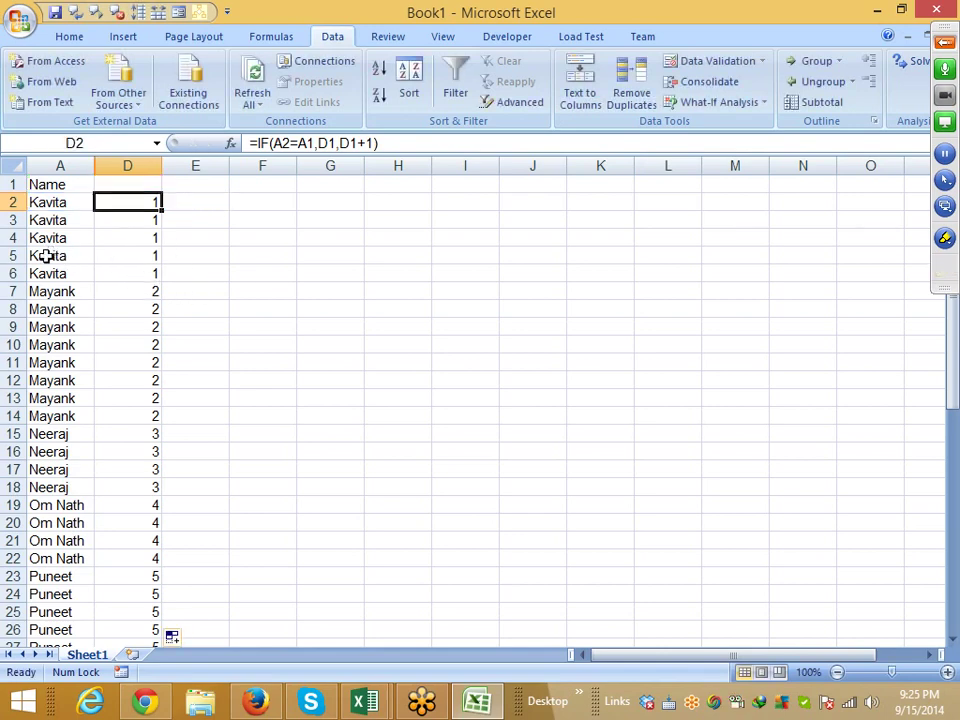
pyautogui.moveTo(122, 274); pyautogui.dragTo(146, 197)
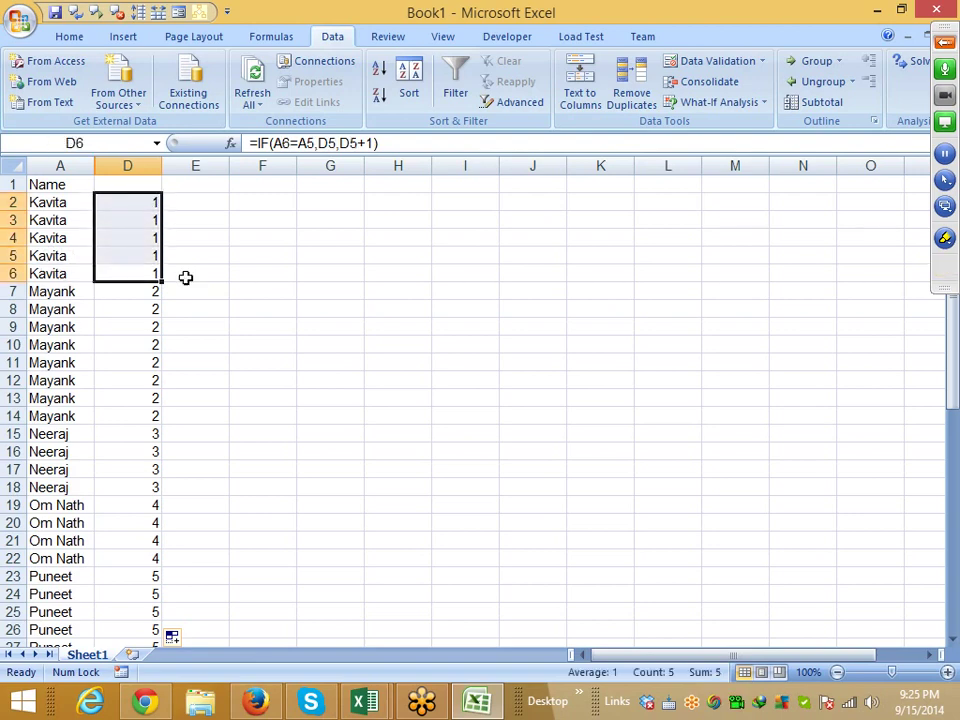
pyautogui.click(266, 278)
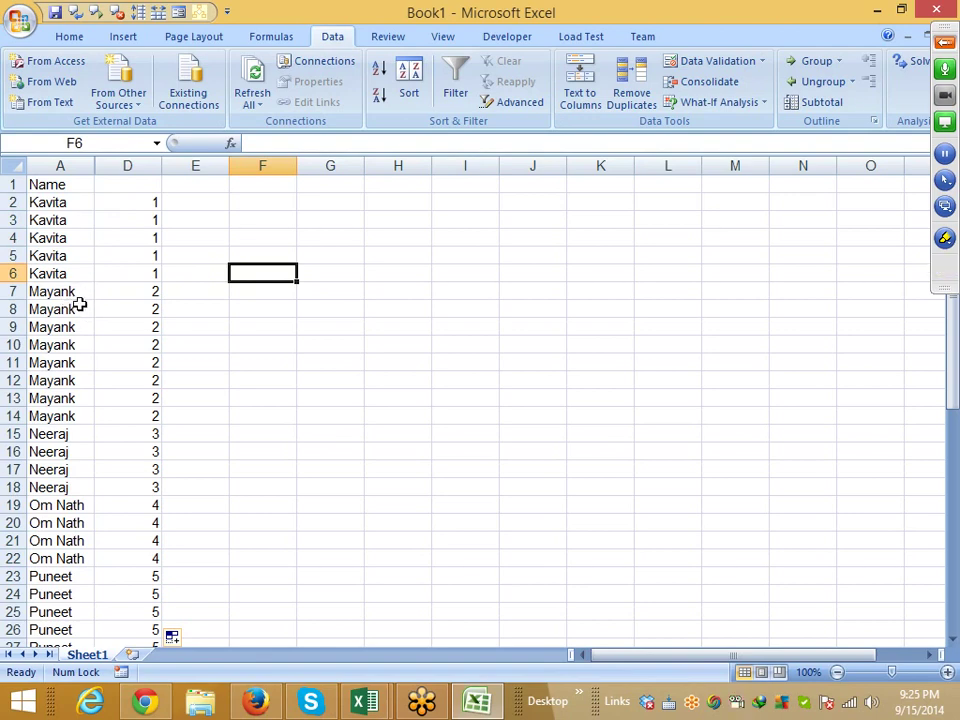
pyautogui.moveTo(75, 296); pyautogui.dragTo(70, 205)
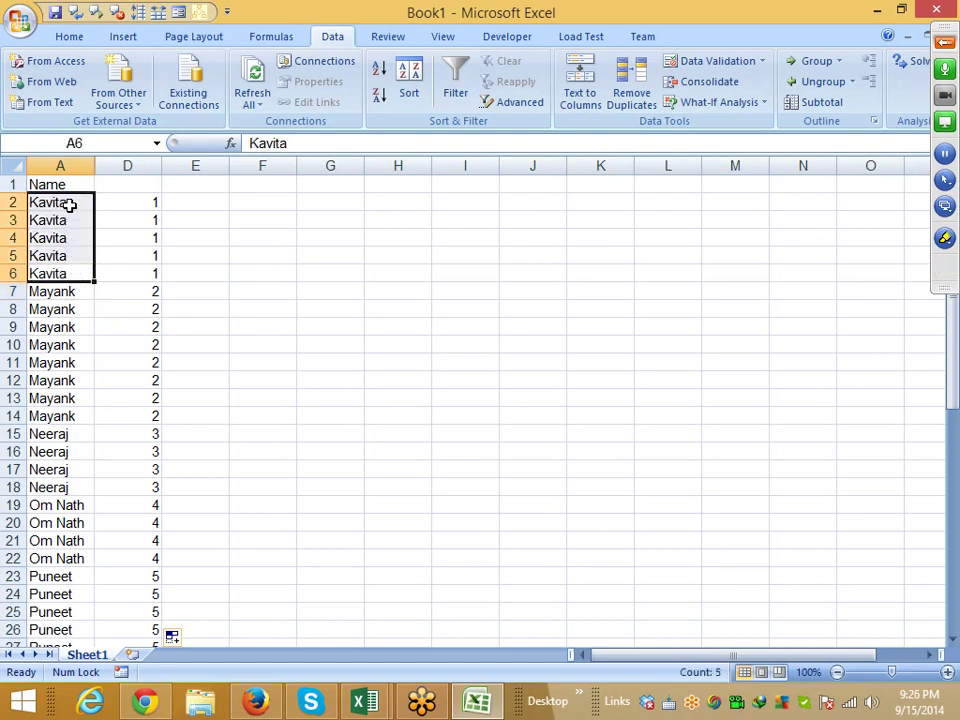
pyautogui.click(71, 289)
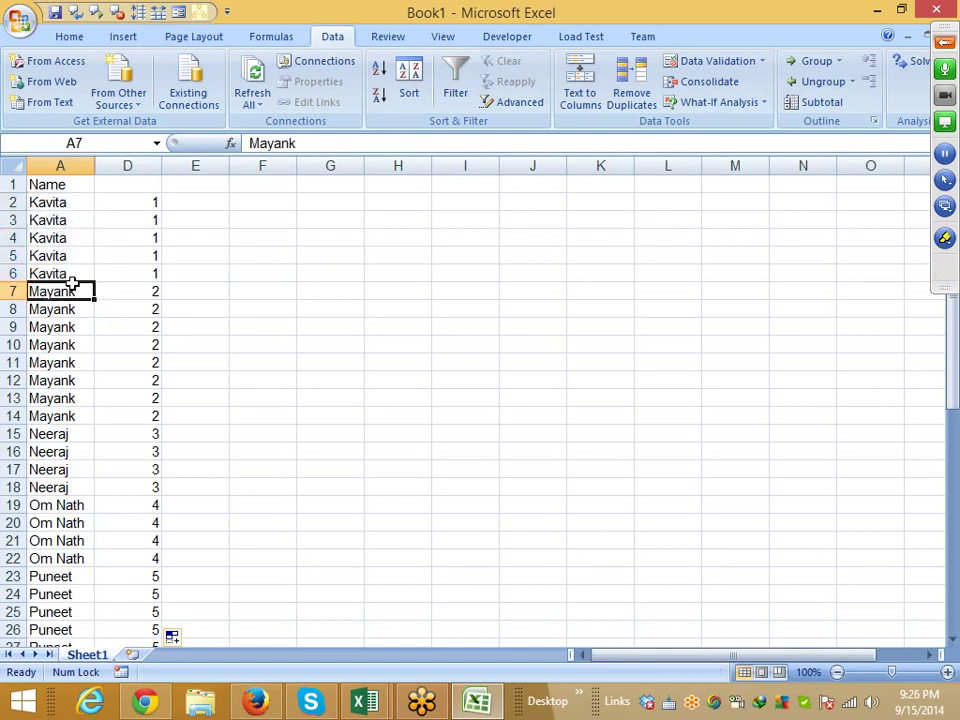
pyautogui.moveTo(72, 284); pyautogui.dragTo(71, 276)
pyautogui.click(128, 293)
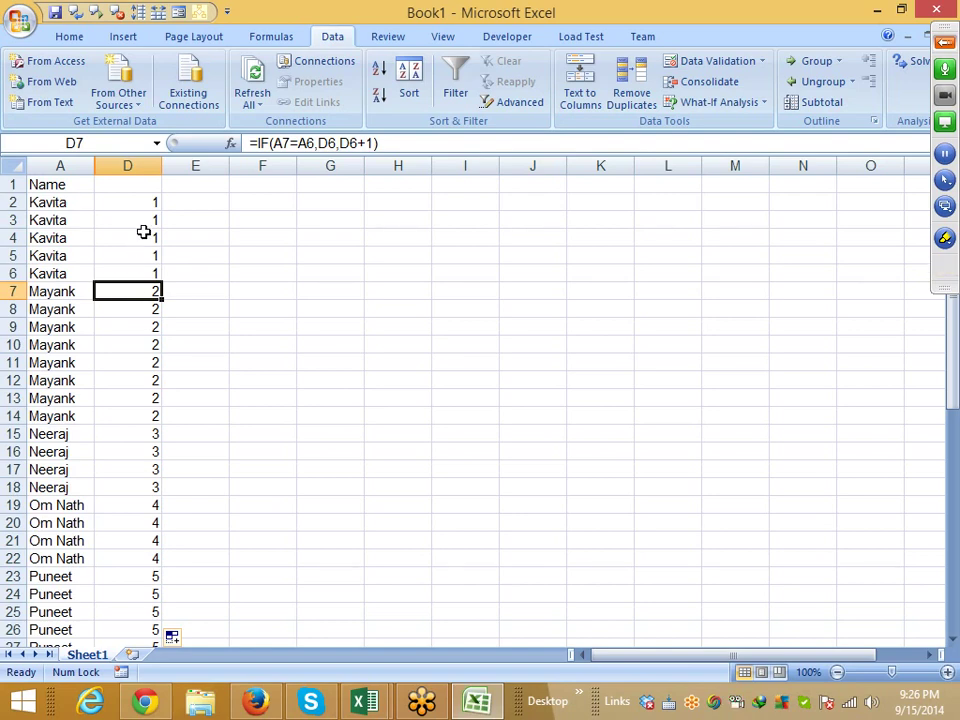
pyautogui.press('Up')
pyautogui.press('Up')
pyautogui.press('Up')
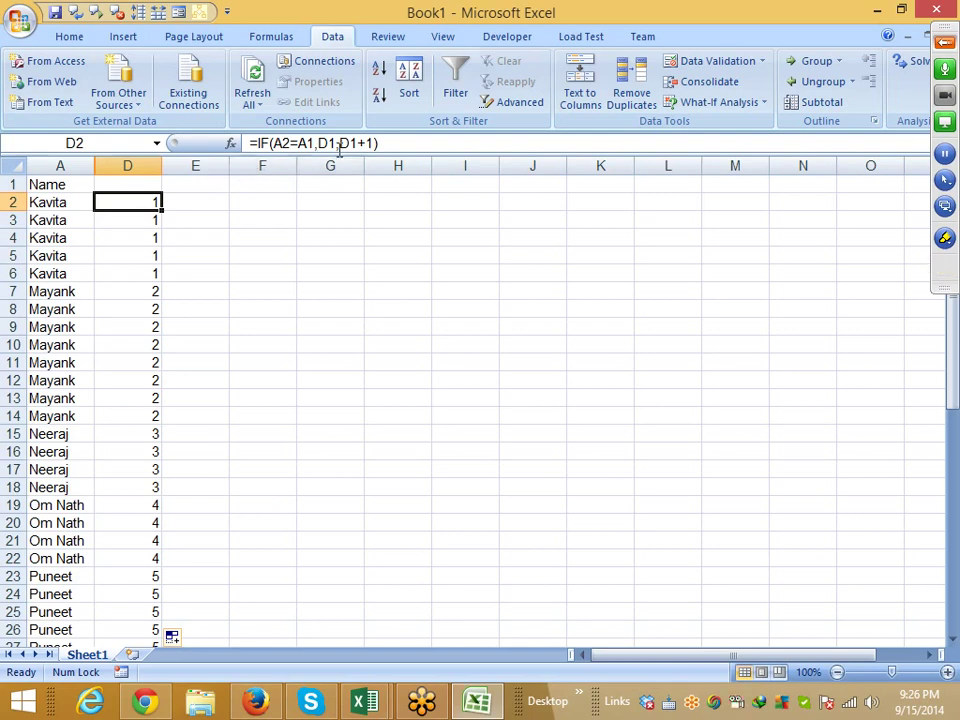
pyautogui.moveTo(338, 143); pyautogui.dragTo(372, 143)
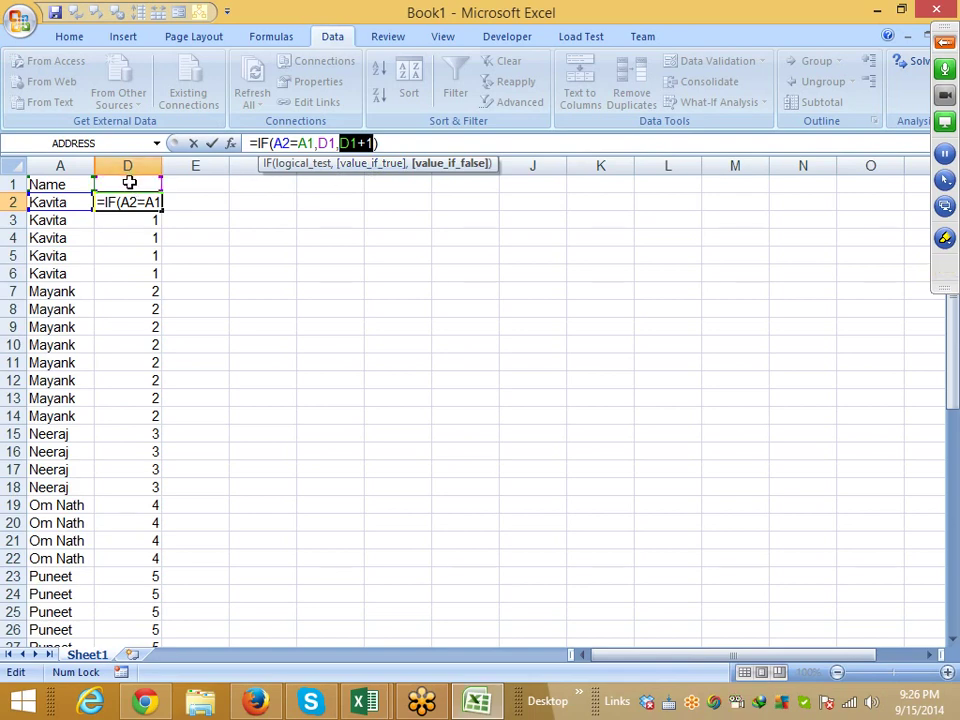
pyautogui.press('Return')
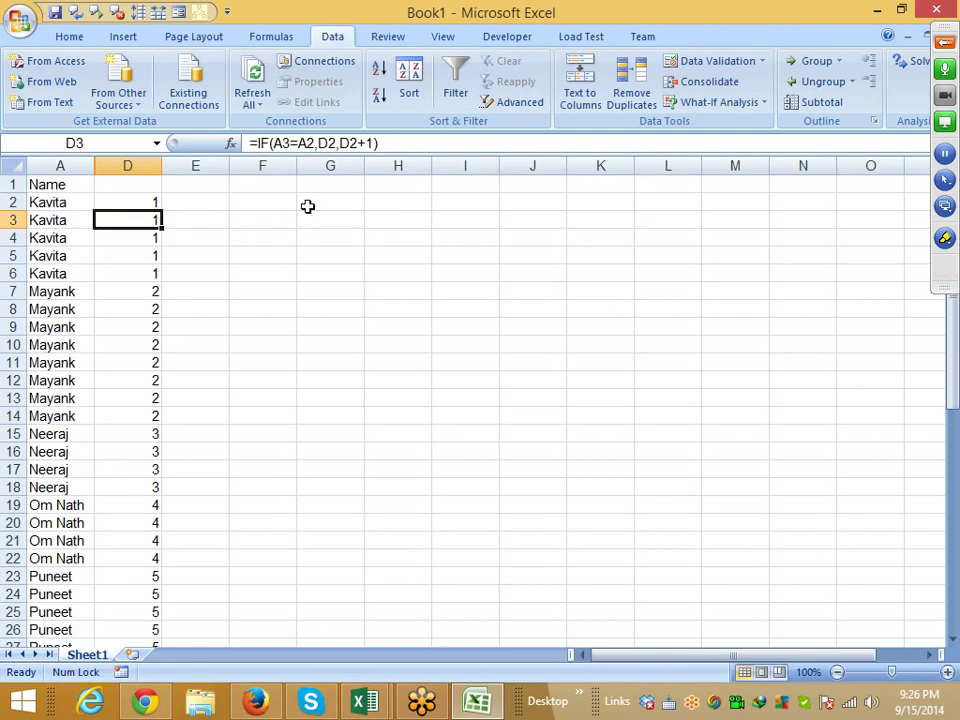
pyautogui.click(328, 143)
pyautogui.doubleClick(328, 143)
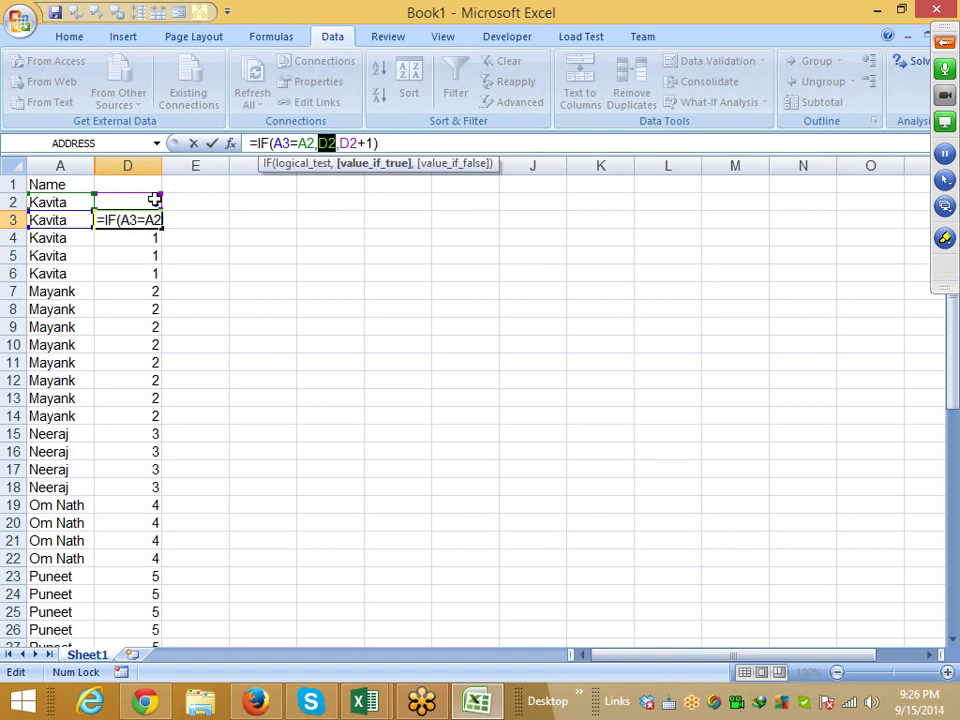
pyautogui.press('Return')
pyautogui.press('Down')
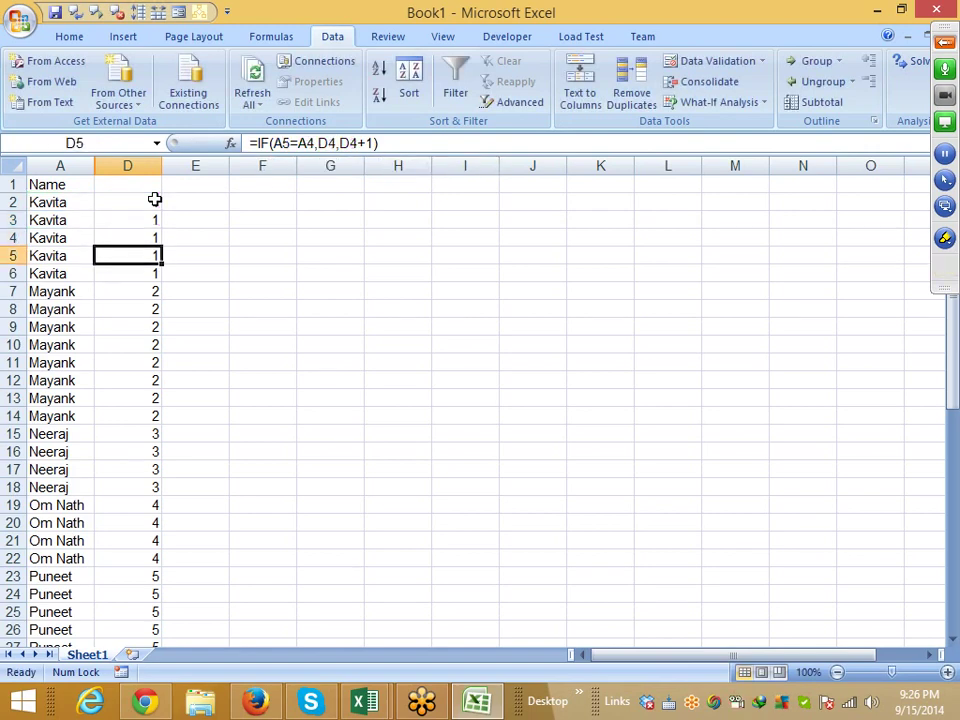
pyautogui.press('Down')
pyautogui.press('Down')
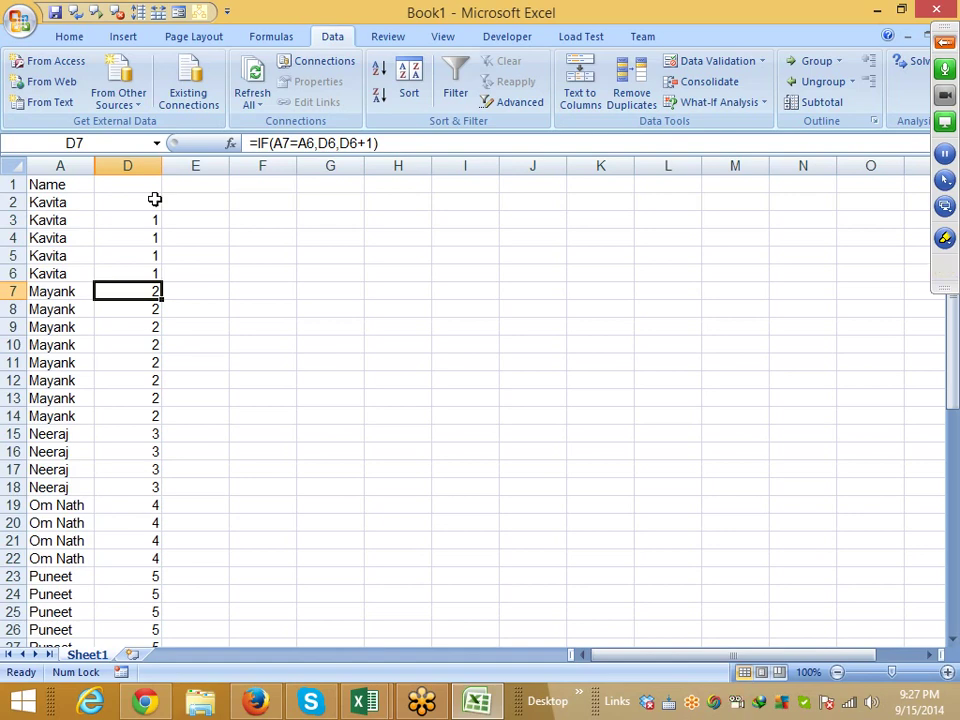
# - Review the parts of the D7 IF formula (A6, D6, the added 1) and leave it unchanged
pyautogui.click(324, 143)
pyautogui.doubleClick(368, 143)
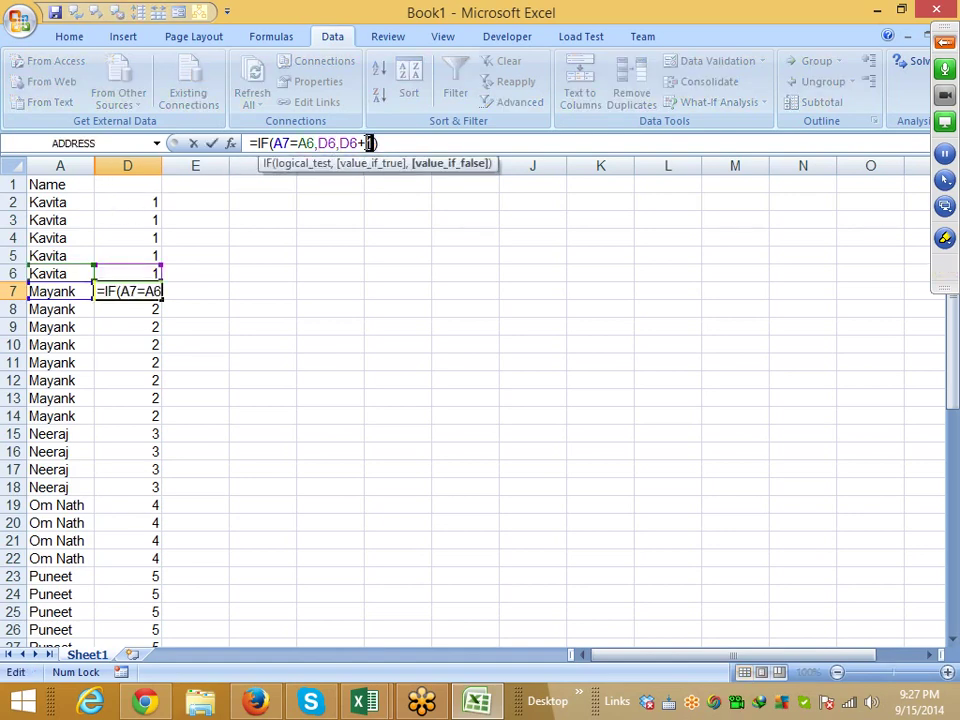
pyautogui.moveTo(317, 143); pyautogui.dragTo(293, 143)
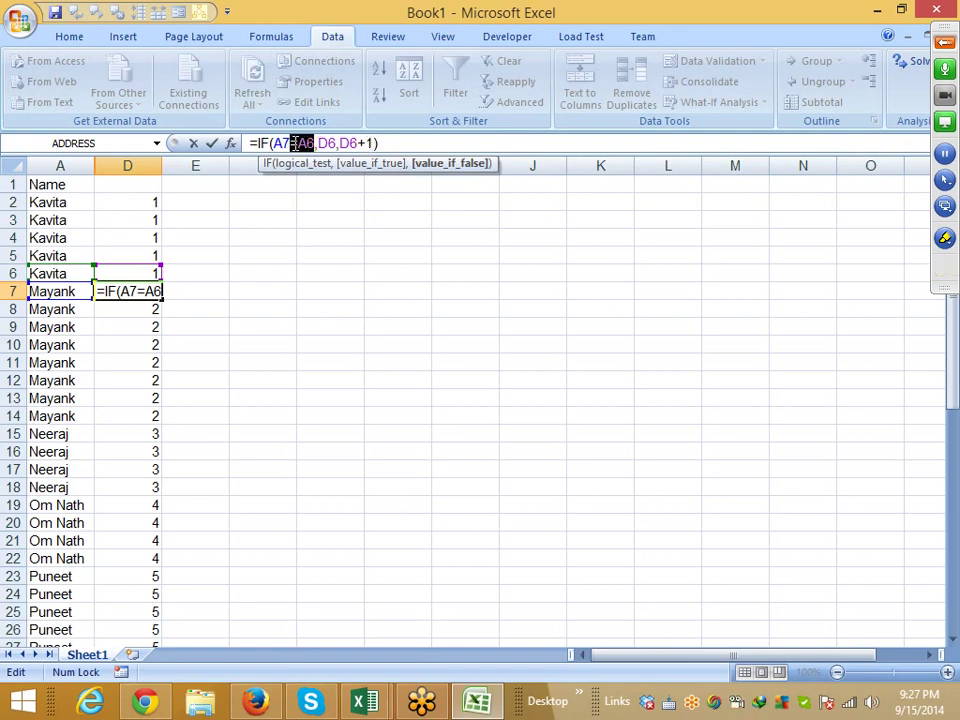
pyautogui.doubleClick(322, 143)
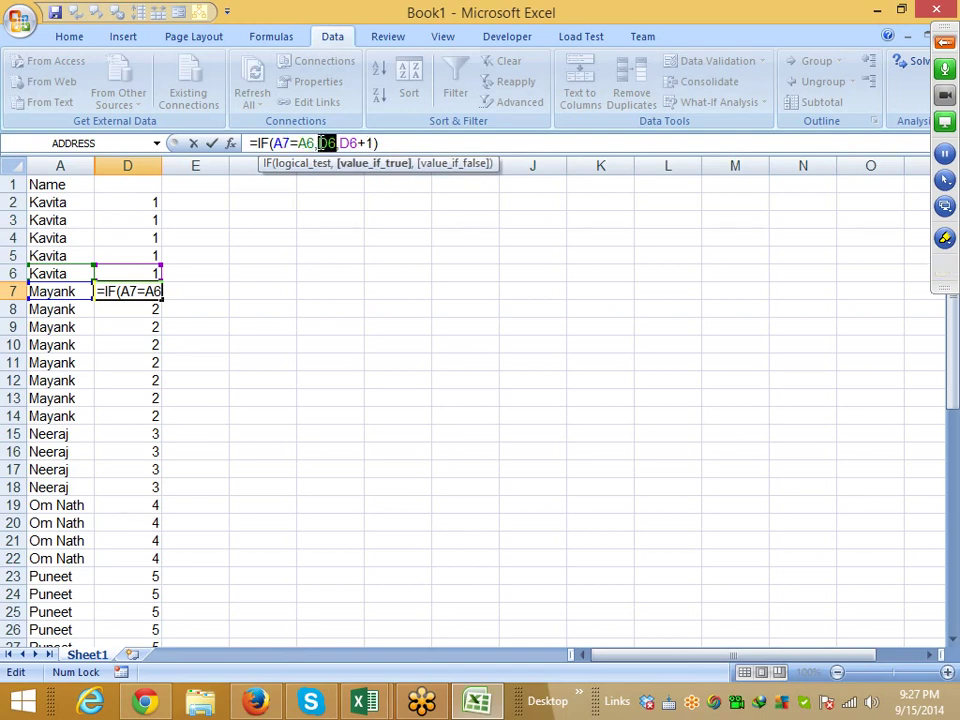
pyautogui.doubleClick(304, 143)
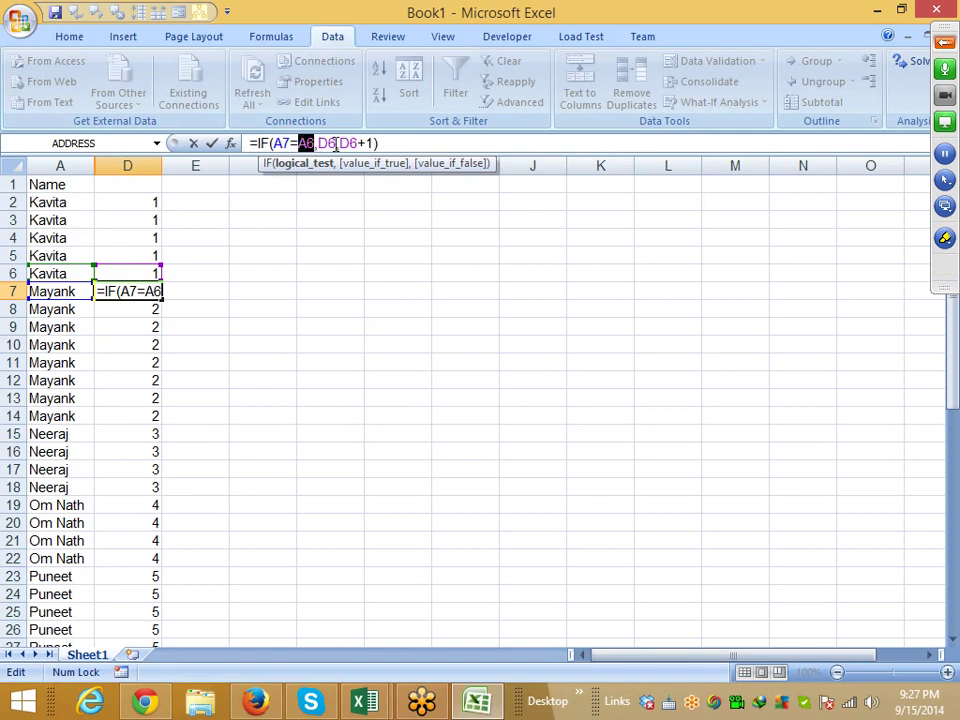
pyautogui.doubleClick(326, 143)
pyautogui.doubleClick(305, 143)
pyautogui.doubleClick(368, 143)
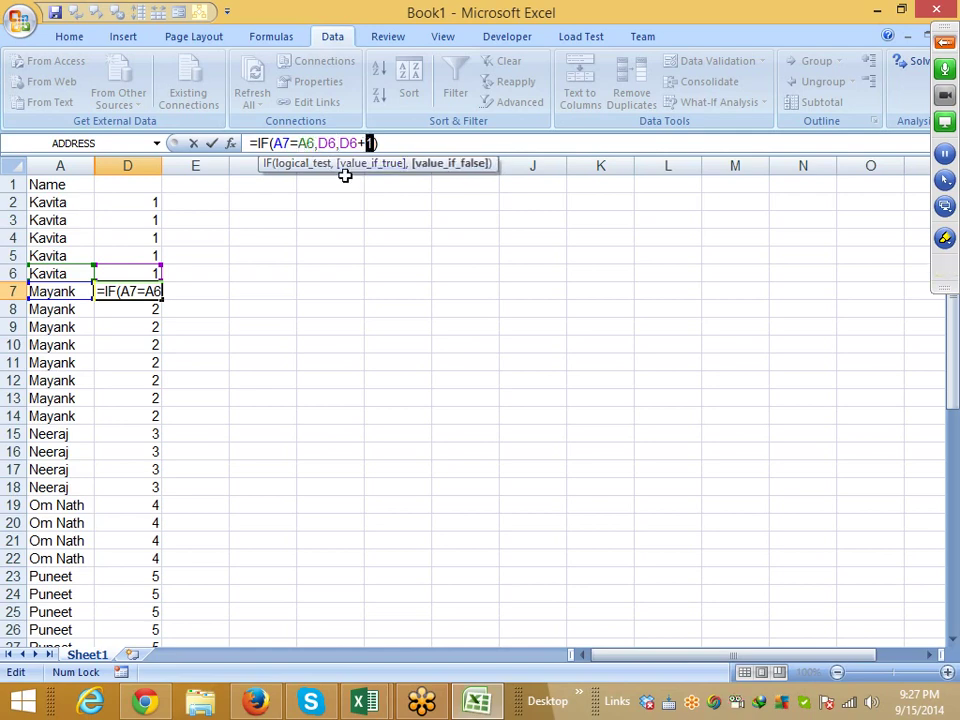
pyautogui.press('Return')
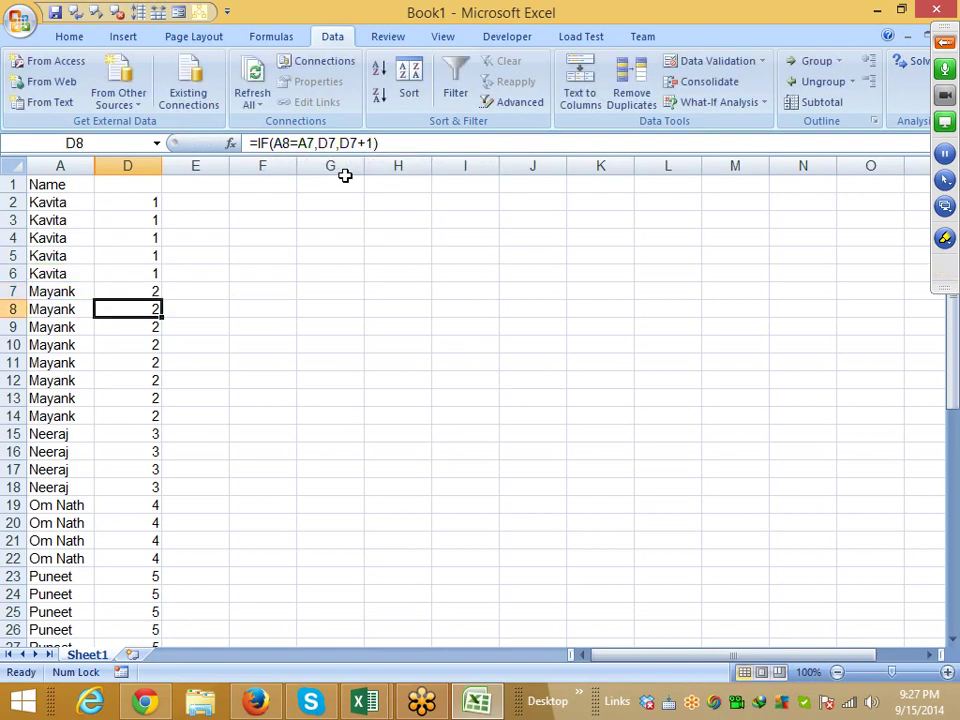
# - Check the formulas further down column D, including D14
pyautogui.click(944, 43)
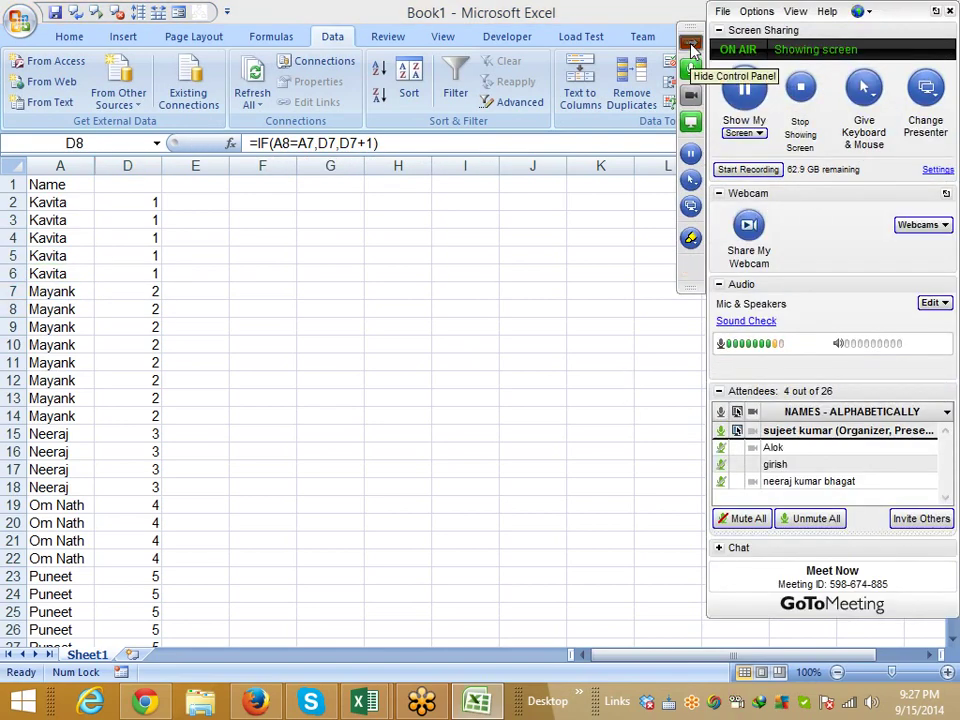
pyautogui.click(146, 221)
pyautogui.click(140, 256)
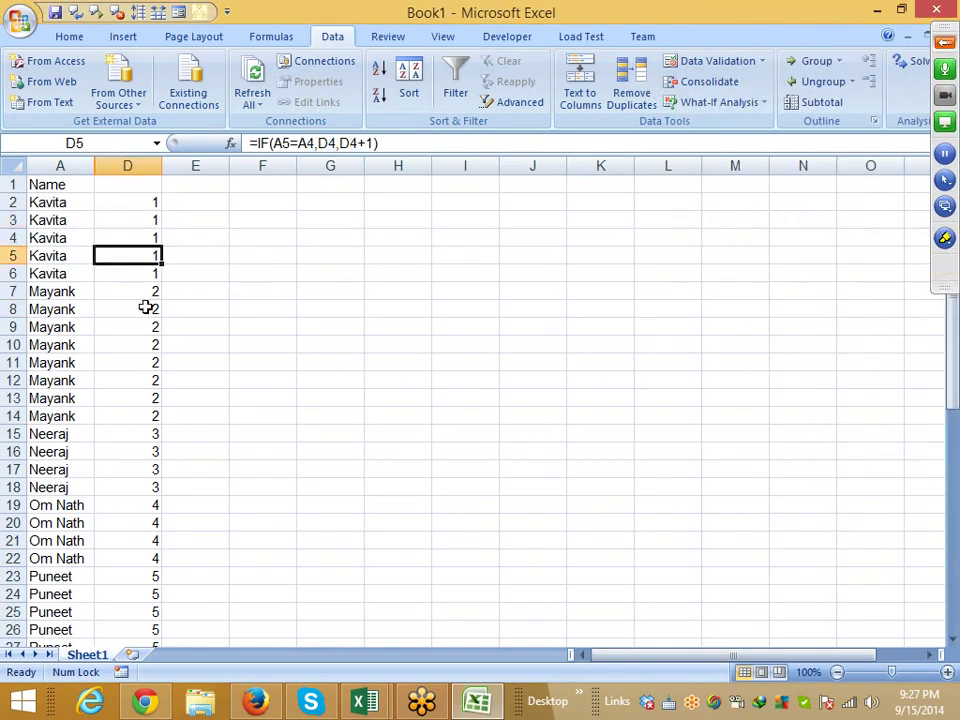
pyautogui.click(140, 362)
pyautogui.click(155, 413)
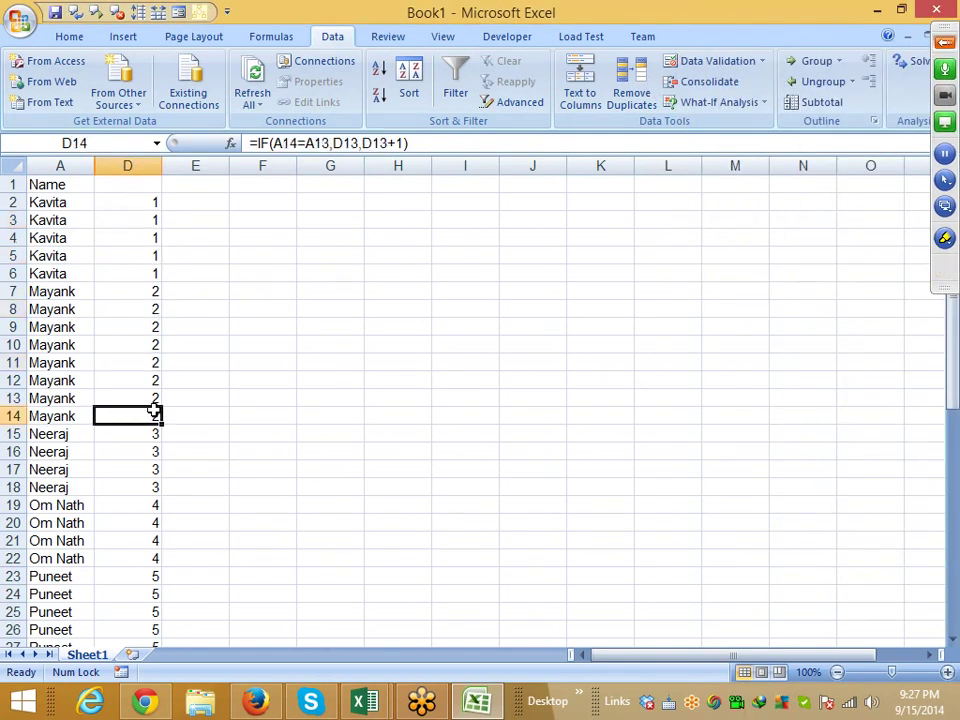
# - Try opening Data1 from the recent workbooks list and dismiss the file-not-found message
pyautogui.click(20, 18)
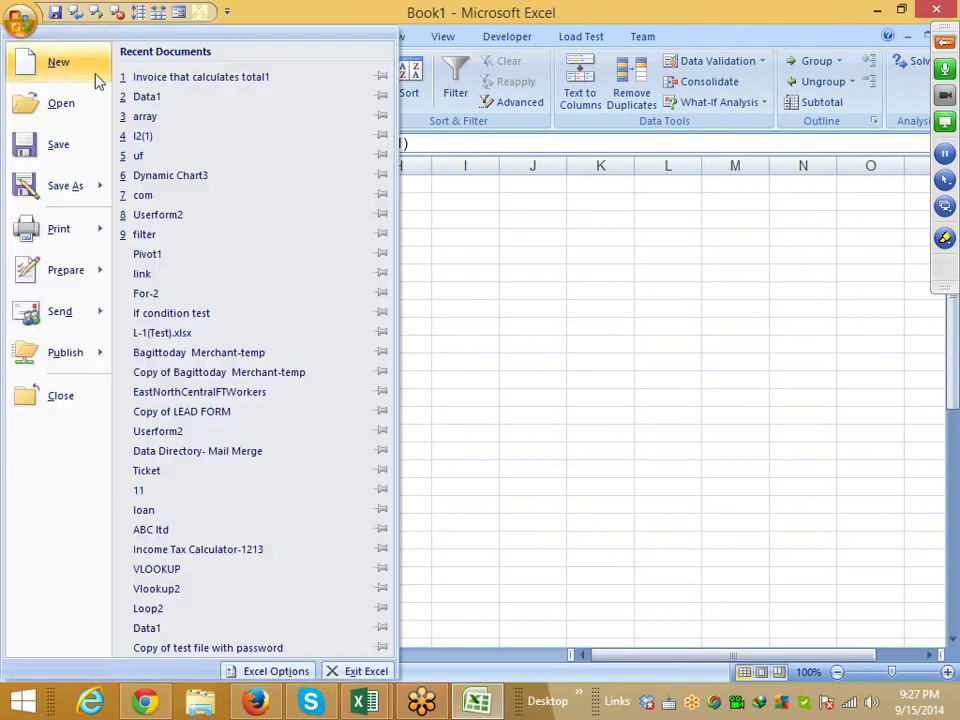
pyautogui.click(135, 96)
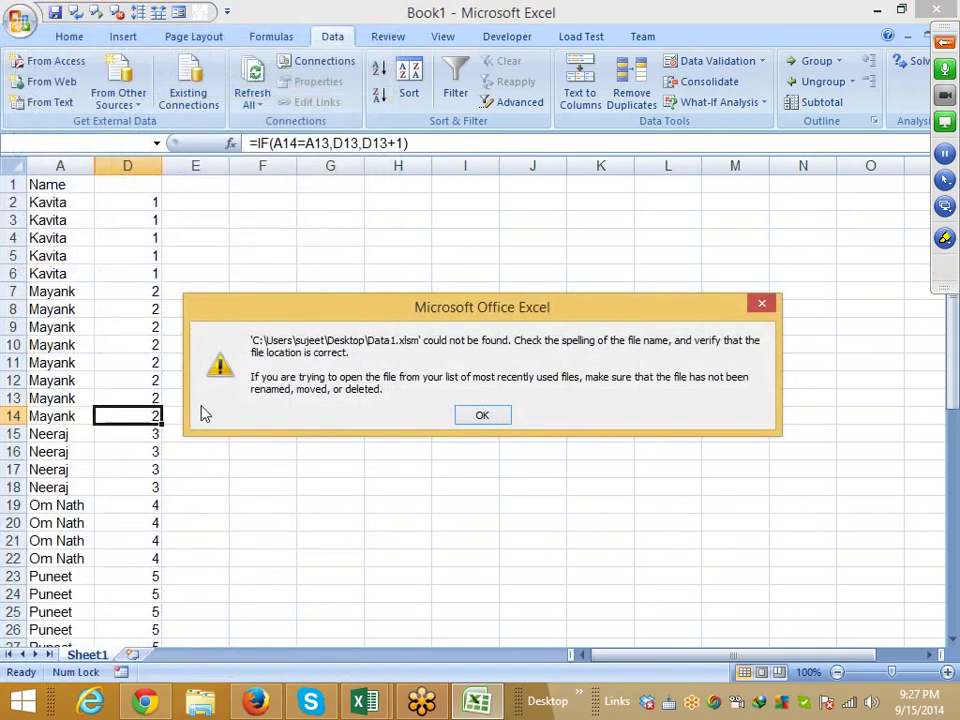
pyautogui.click(475, 420)
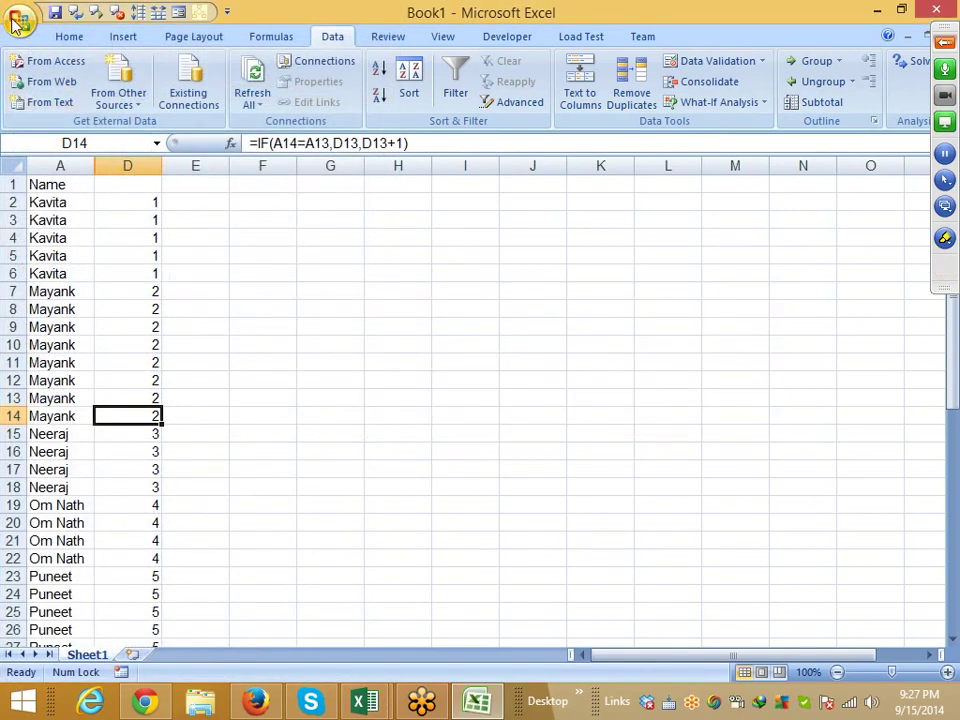
# - Browse Local Disk (D:) in the Open dialog and open Data1
pyautogui.click(20, 18)
pyautogui.click(66, 110)
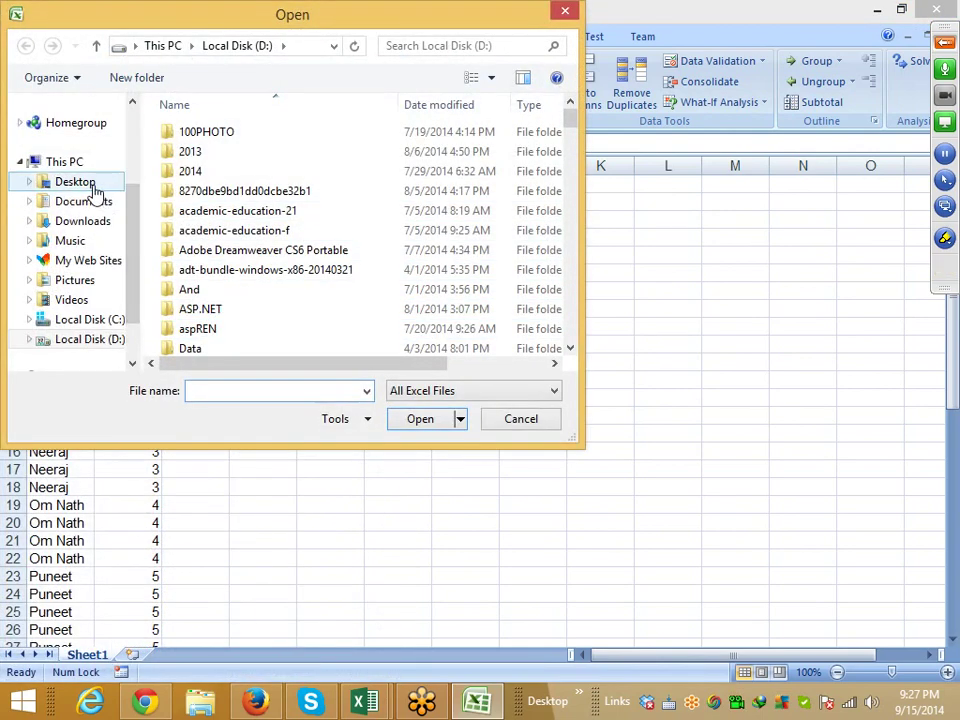
pyautogui.scroll(-4, 203, 289)
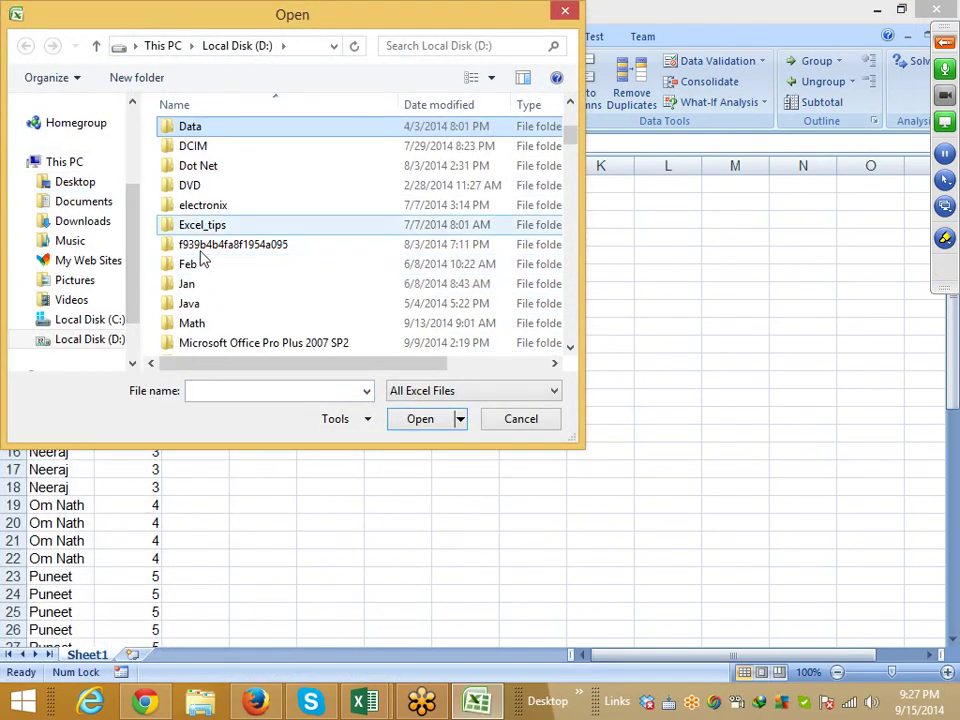
pyautogui.doubleClick(209, 134)
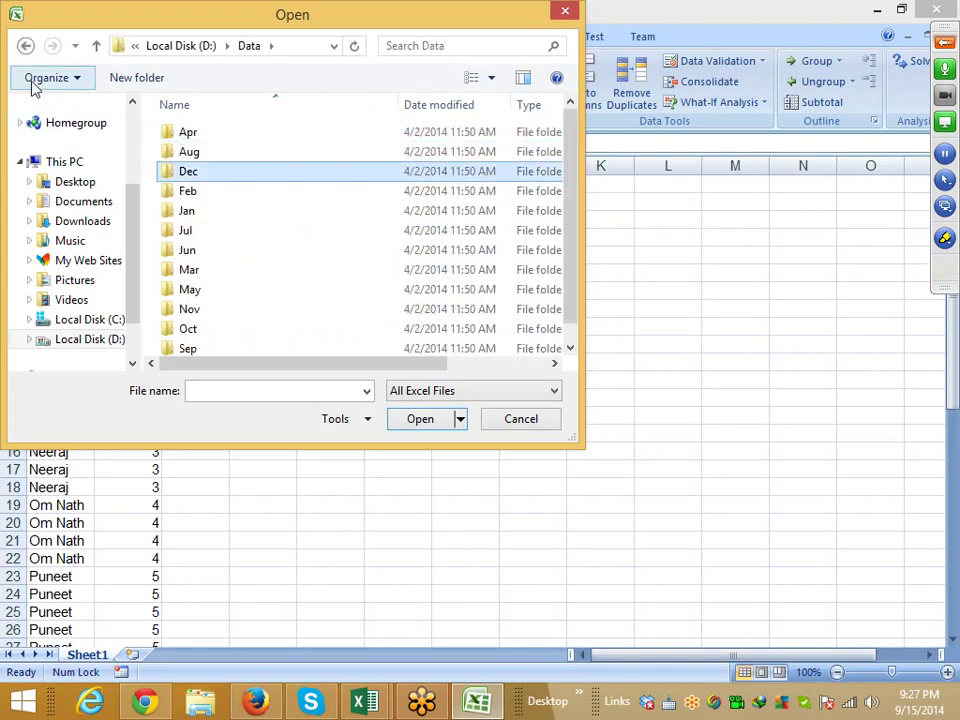
pyautogui.click(26, 46)
pyautogui.press('d')
pyautogui.press('d')
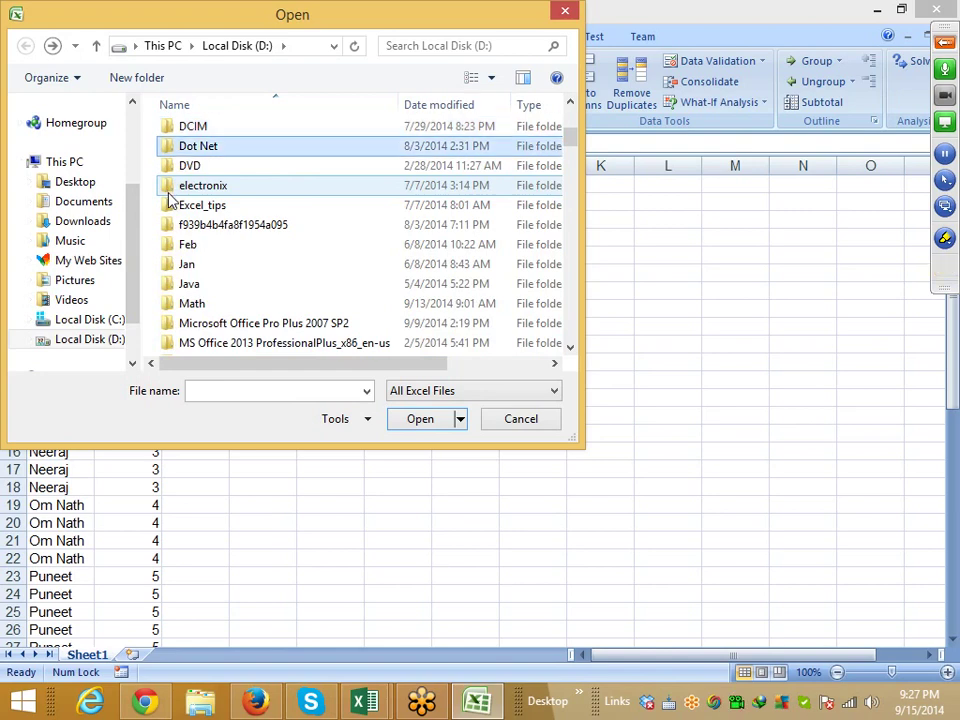
pyautogui.press('d')
pyautogui.press('d')
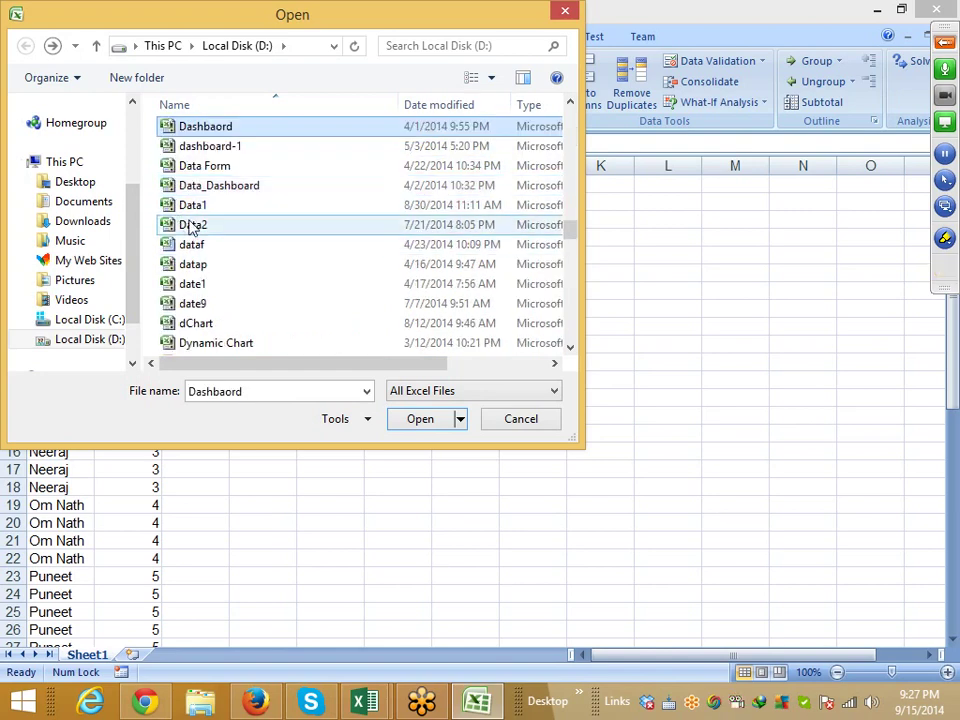
pyautogui.doubleClick(189, 208)
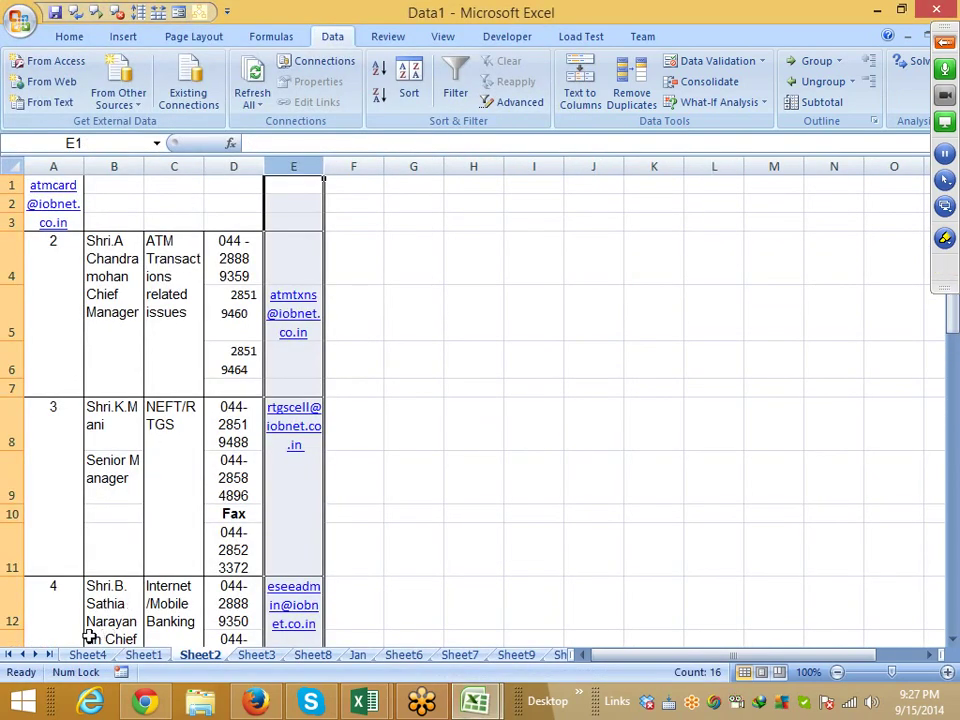
# - Copy Sheet1's whole sales table from A1 and paste it into the new blank workbook
pyautogui.click(152, 657)
pyautogui.click(101, 297)
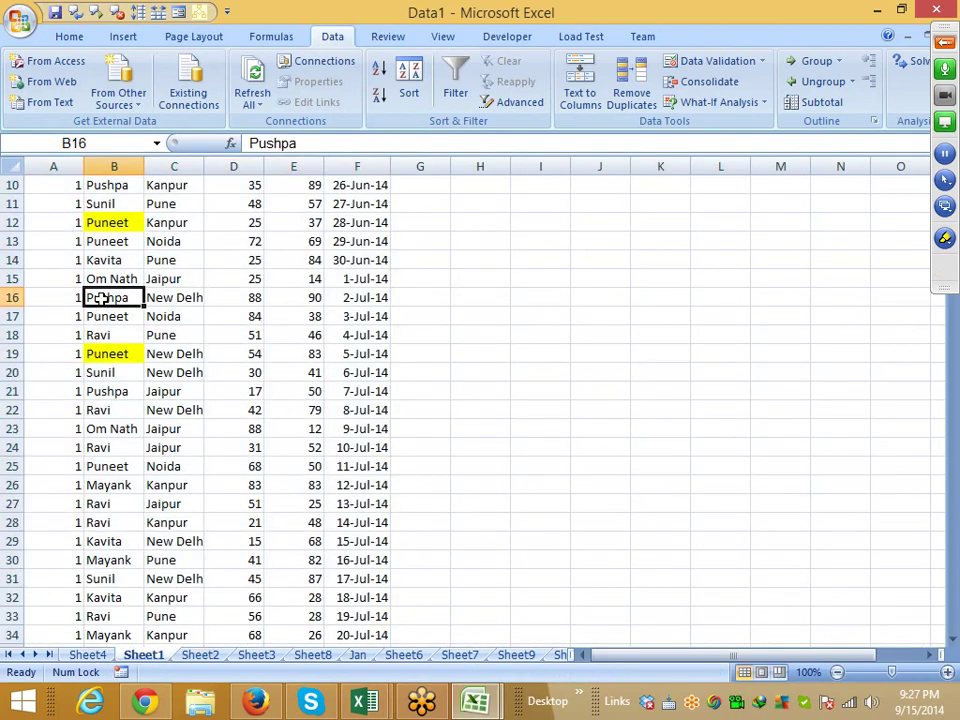
pyautogui.hotkey('ctrl', 'Up')
pyautogui.press('Left')
pyautogui.hotkey('ctrl', 'shift', 'End')
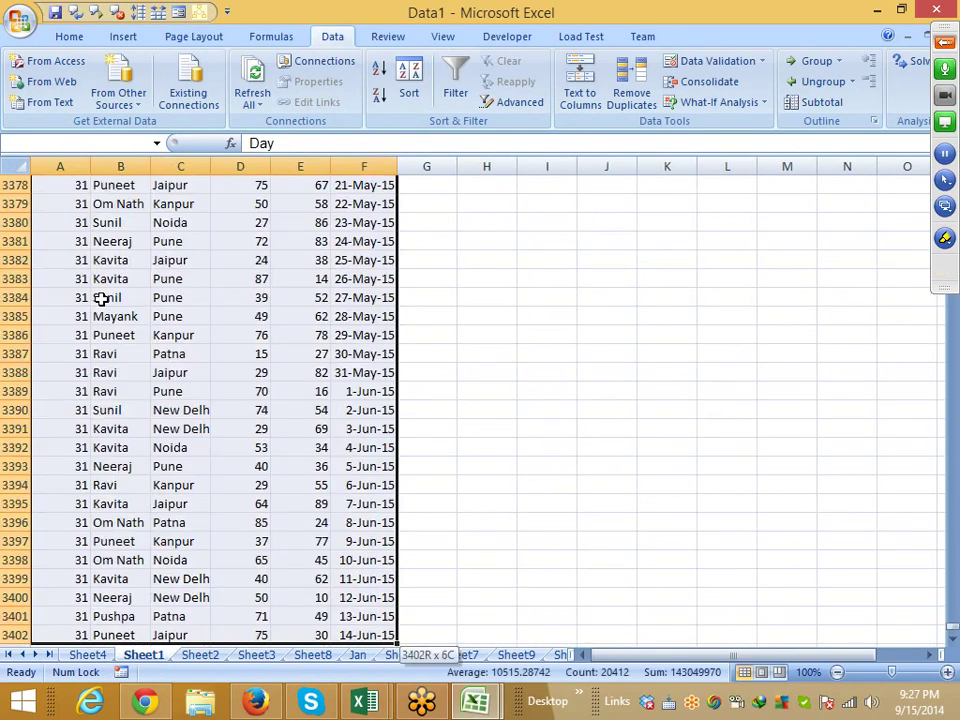
pyautogui.hotkey('ctrl', 'c')
pyautogui.hotkey('ctrl', 'Tab')
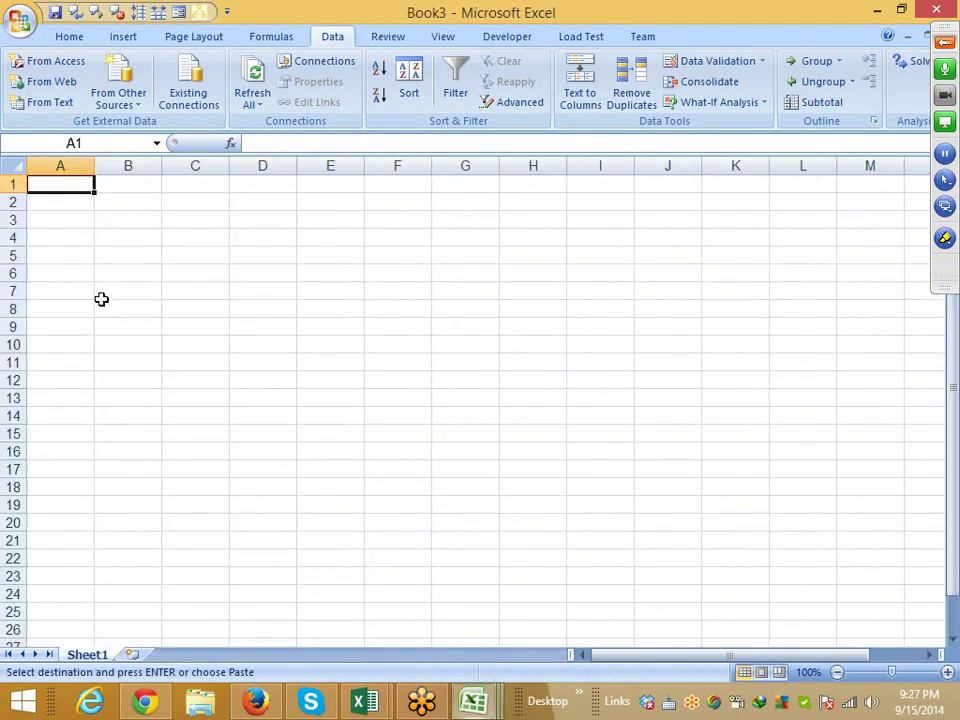
pyautogui.hotkey('ctrl', 'v')
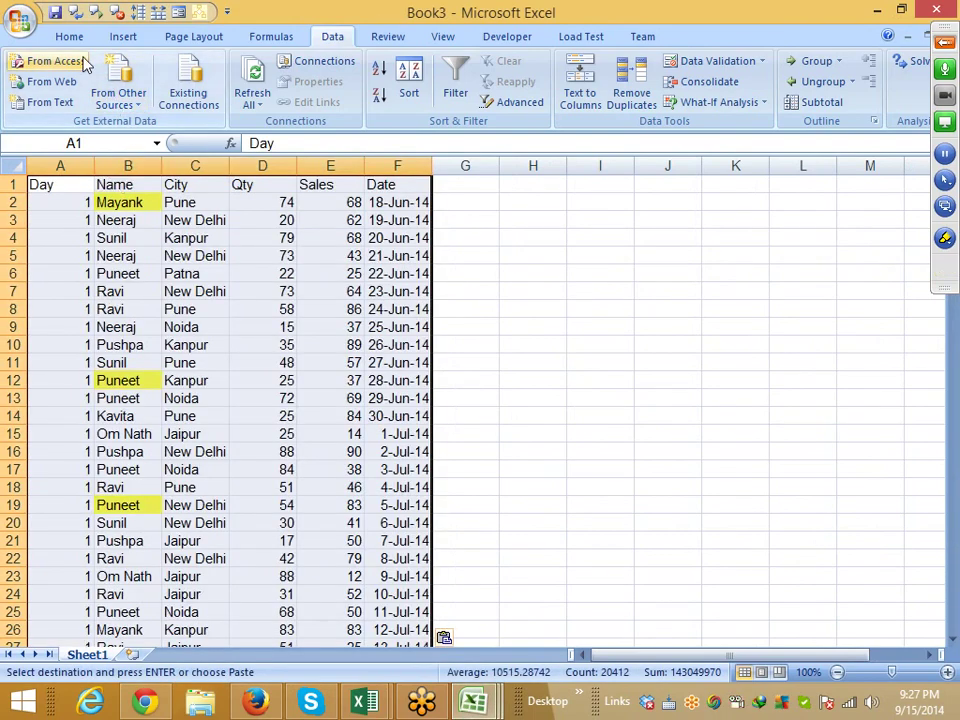
# - Insert a PivotTable from the pasted data on a new worksheet
pyautogui.click(66, 37)
pyautogui.click(123, 36)
pyautogui.click(34, 100)
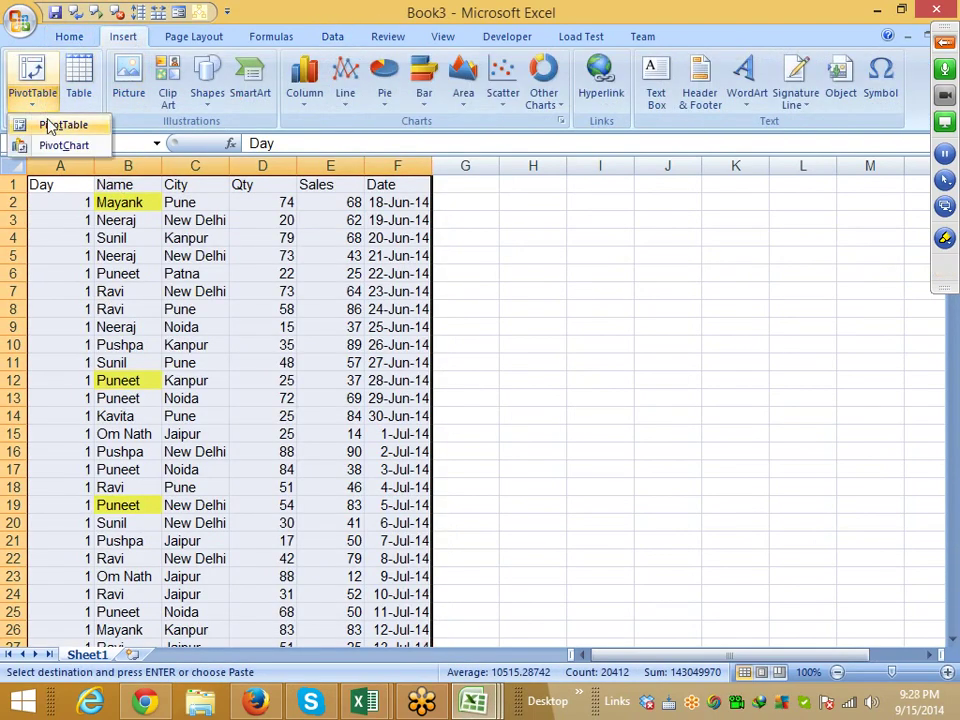
pyautogui.click(45, 124)
pyautogui.click(570, 414)
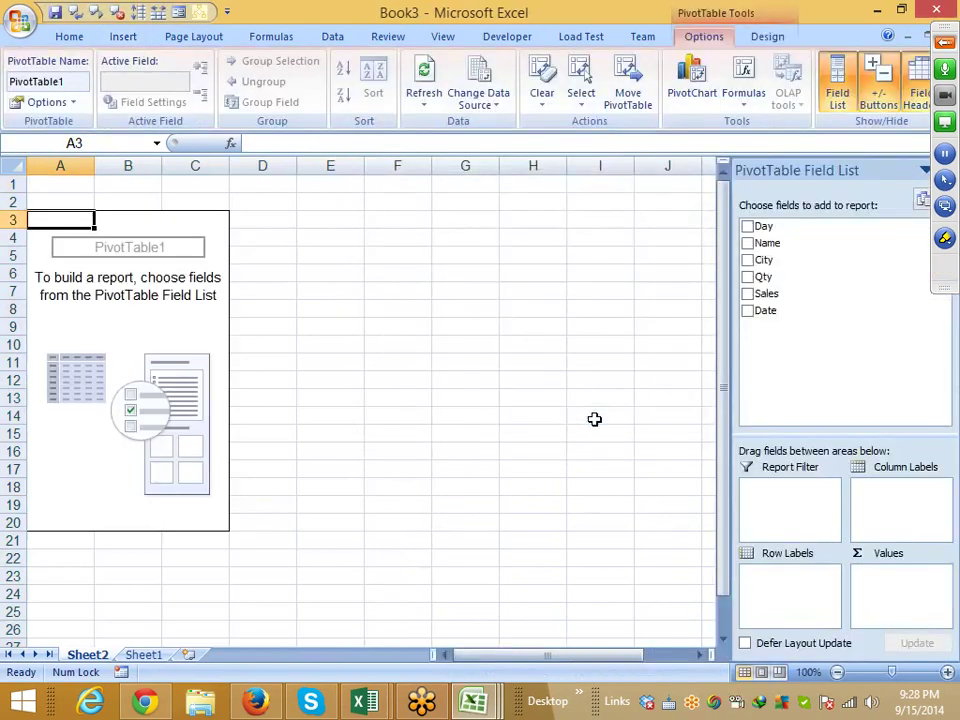
# - Put Name and City in the pivot rows and sum Qty as values
pyautogui.moveTo(768, 243); pyautogui.dragTo(771, 565)
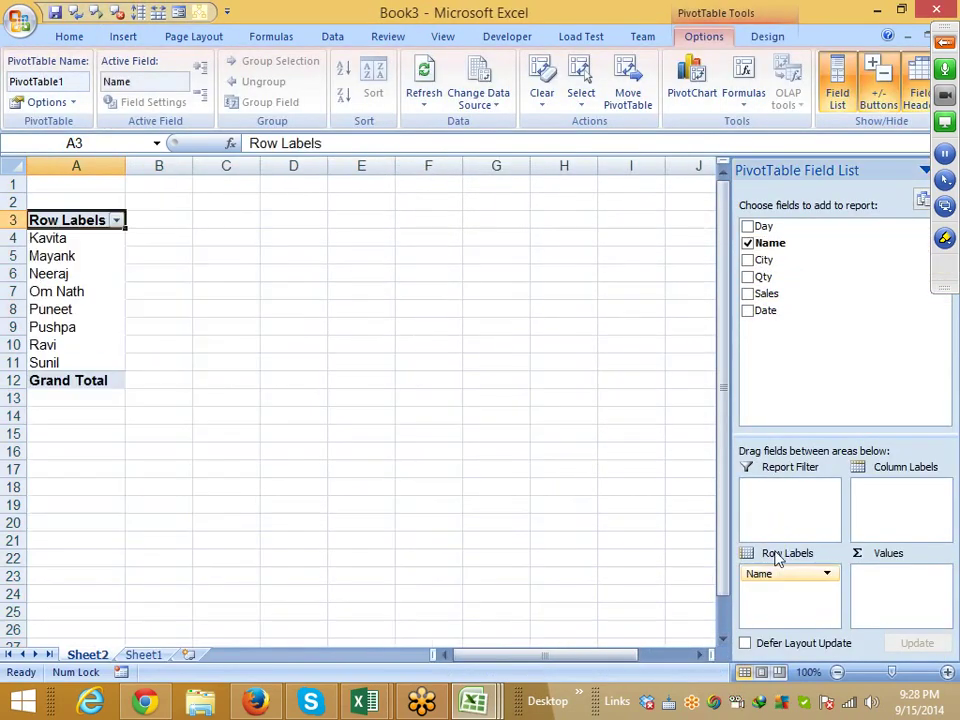
pyautogui.moveTo(765, 262)
pyautogui.mouseDown()
pyautogui.moveTo(810, 440)
pyautogui.moveTo(898, 582)
pyautogui.moveTo(795, 605)
pyautogui.mouseUp()
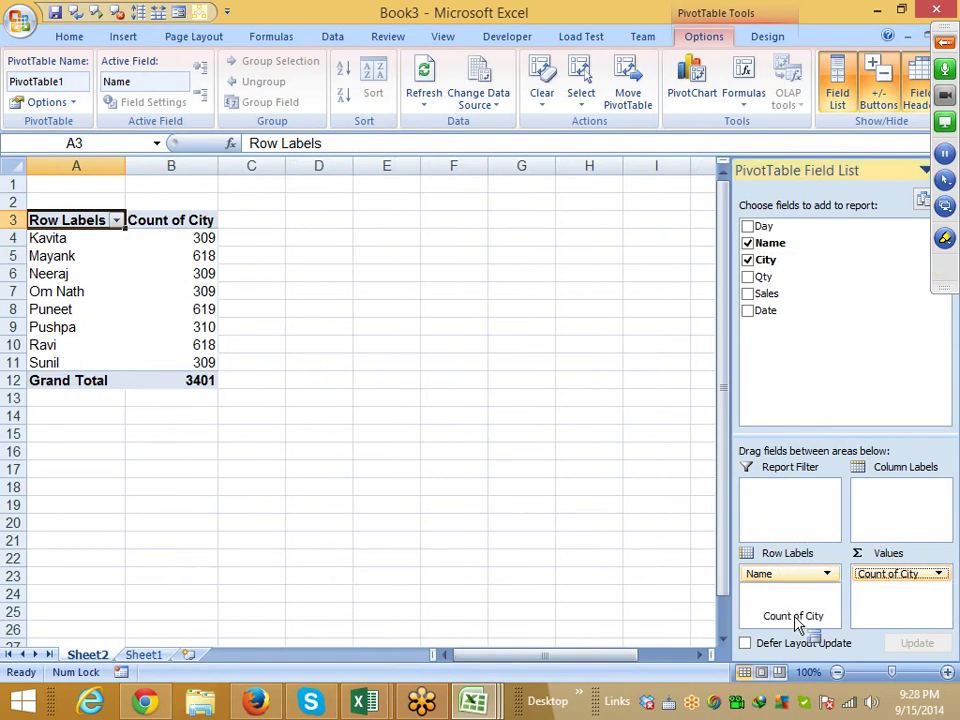
pyautogui.moveTo(764, 280); pyautogui.dragTo(891, 594)
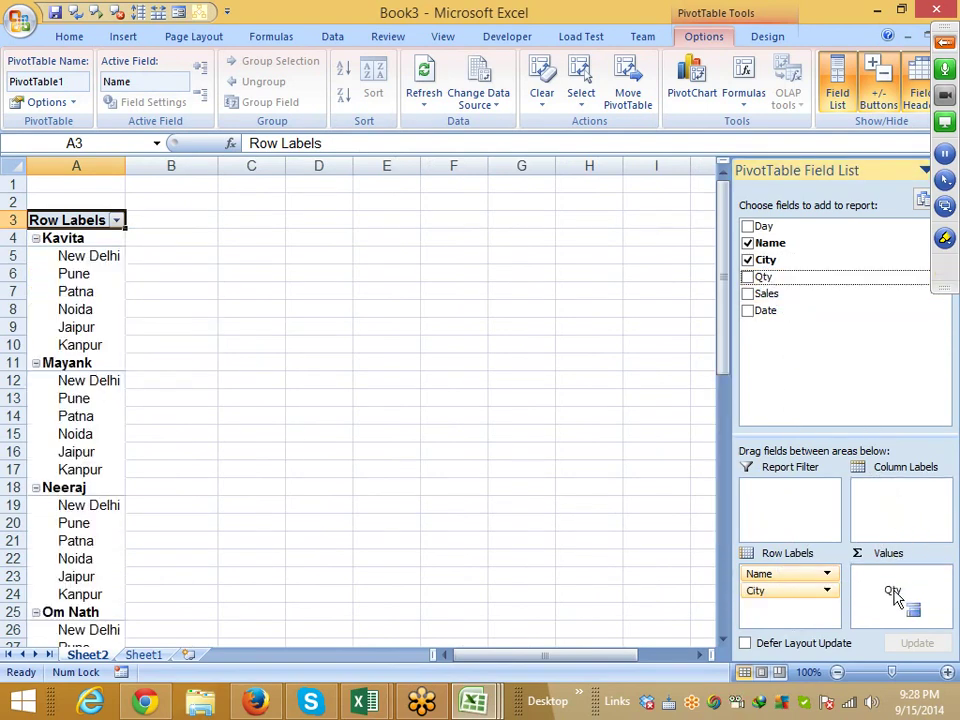
pyautogui.click(88, 271)
# - Enable Classic PivotTable layout in the PivotTable Options Display settings
pyautogui.rightClick(90, 274)
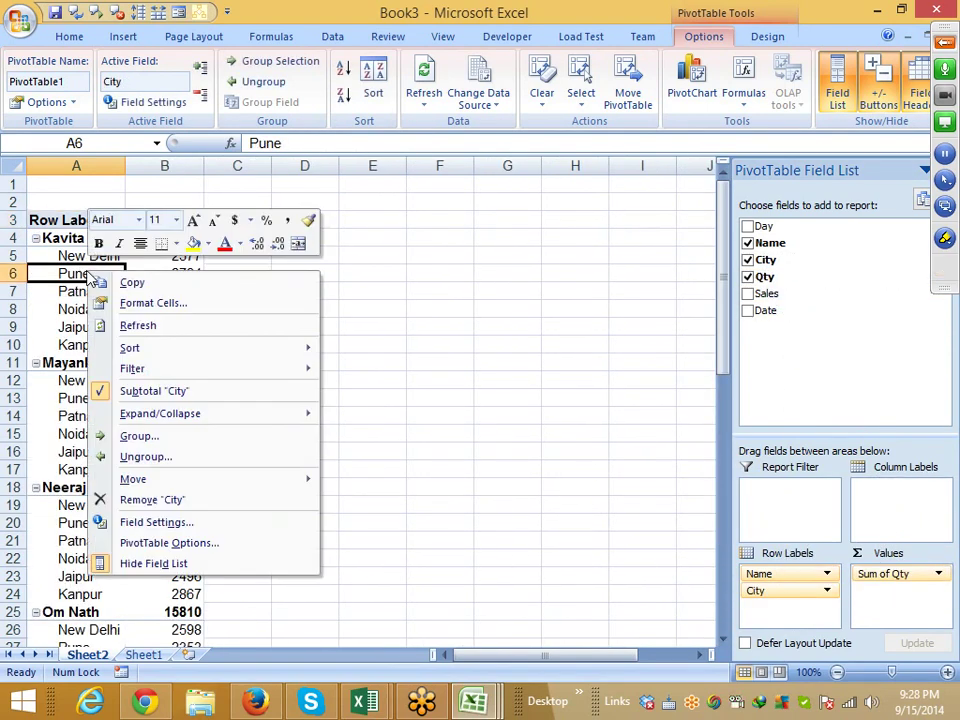
pyautogui.click(189, 545)
pyautogui.moveTo(223, 284); pyautogui.dragTo(429, 218)
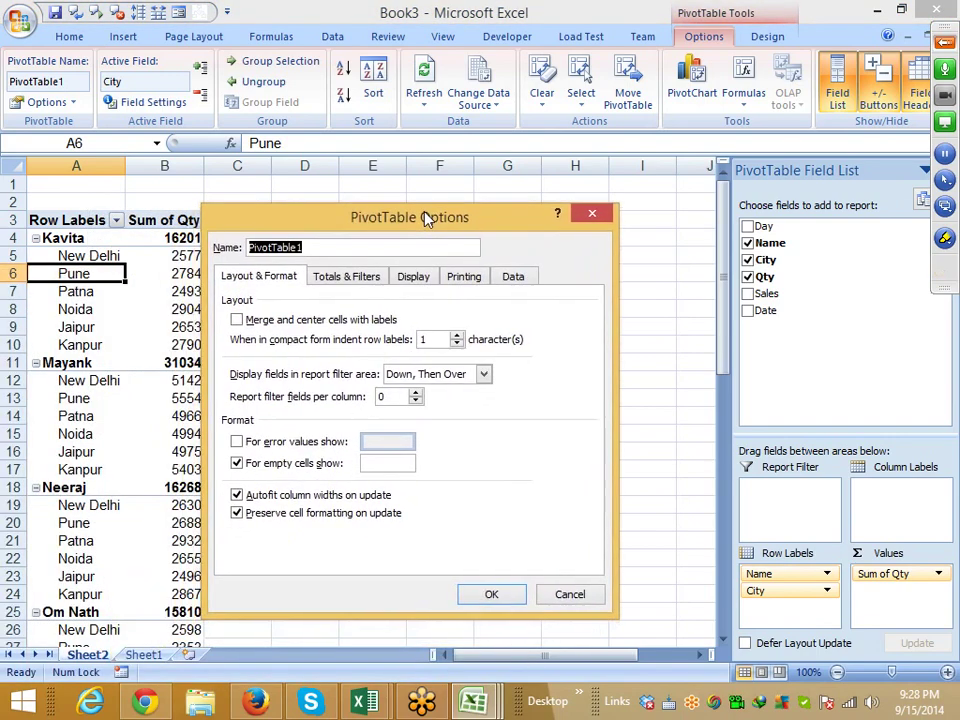
pyautogui.click(418, 276)
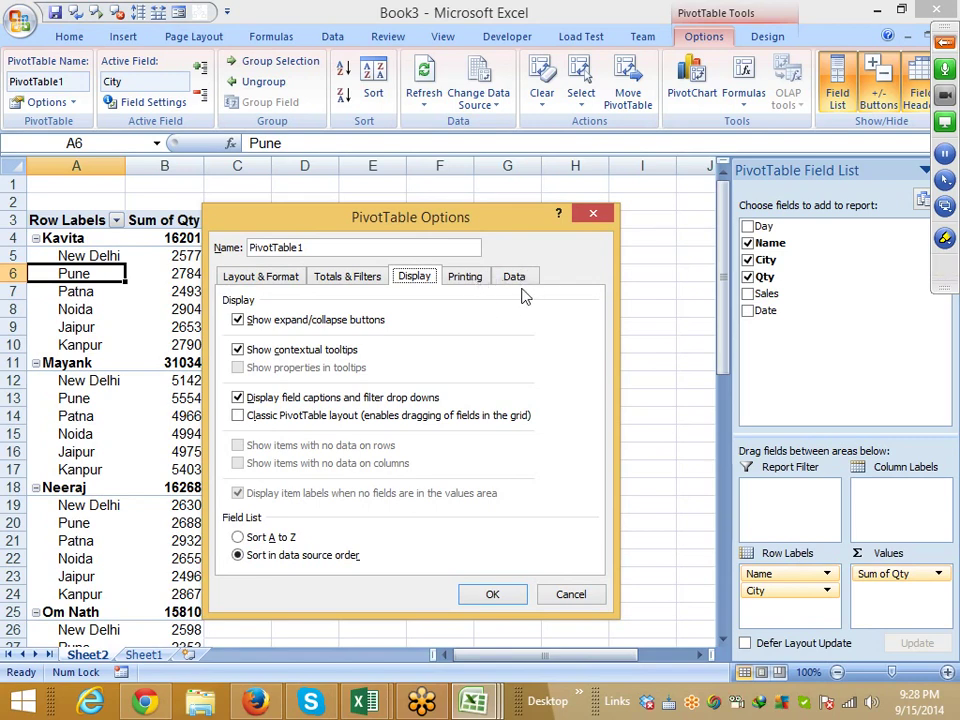
pyautogui.click(304, 416)
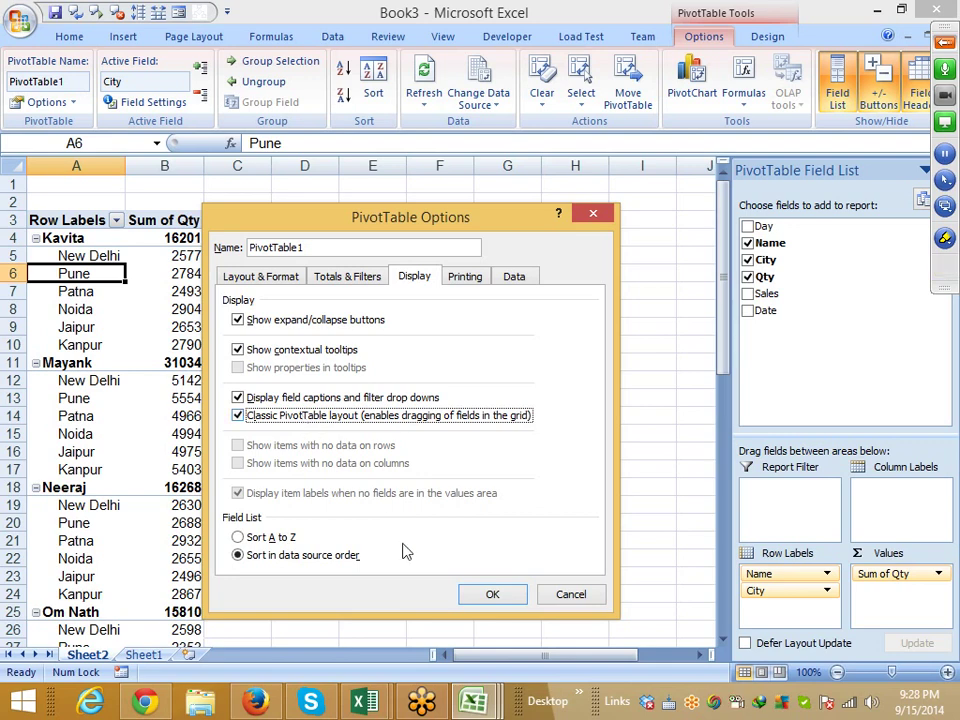
pyautogui.click(489, 596)
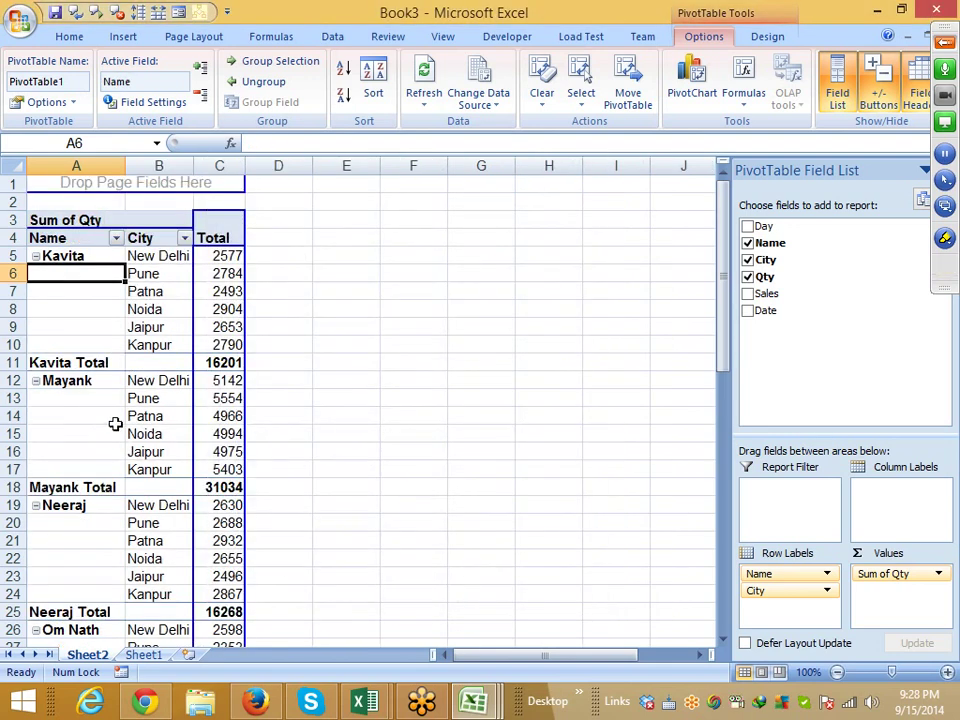
# - Uncheck Subtotal 'Name' on the Kavita Total row to drop per-name subtotals
pyautogui.click(104, 362)
pyautogui.rightClick(105, 362)
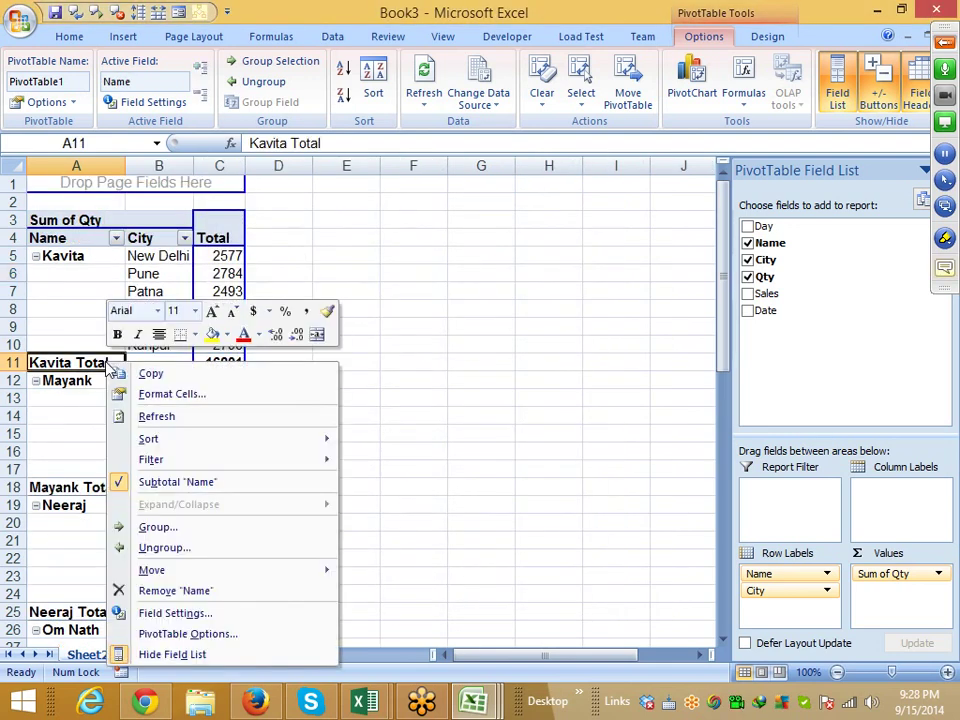
pyautogui.click(162, 484)
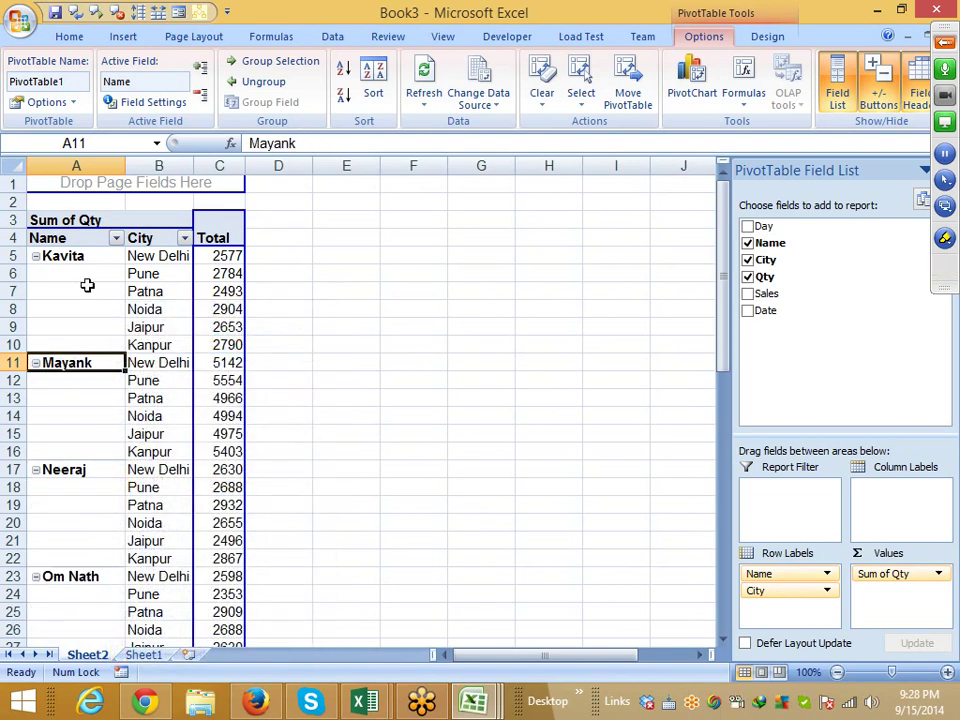
pyautogui.click(78, 238)
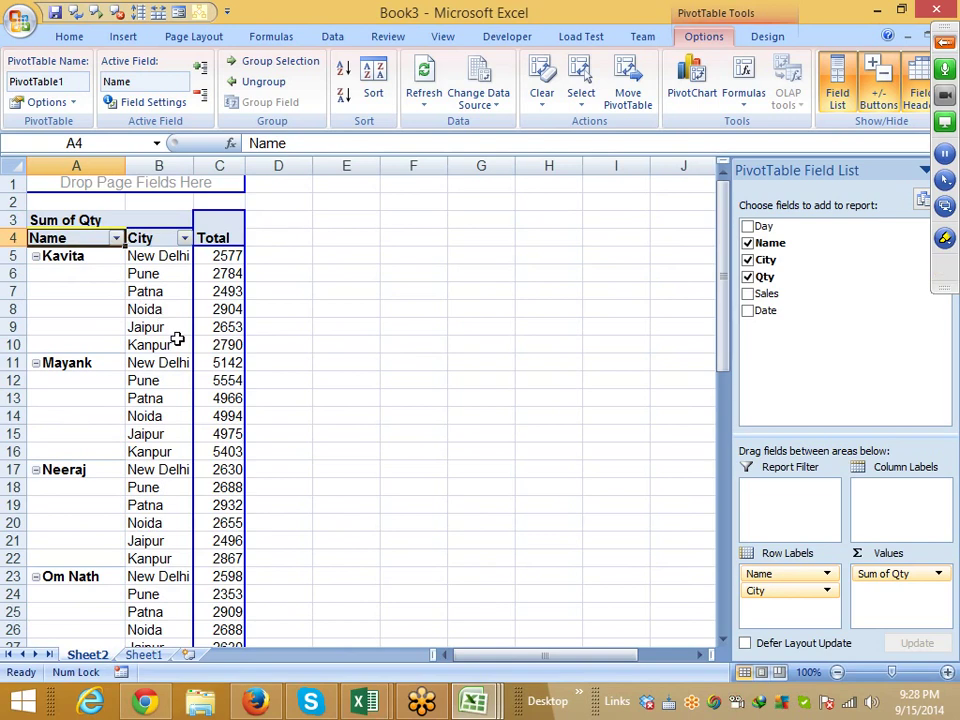
# - Select the pivot's Name, City and Total columns down to Grand Total and copy them
pyautogui.hotkey('shift', 'Down')
pyautogui.hotkey('shift', 'Right')
pyautogui.hotkey('shift', 'Right')
pyautogui.press('Right')
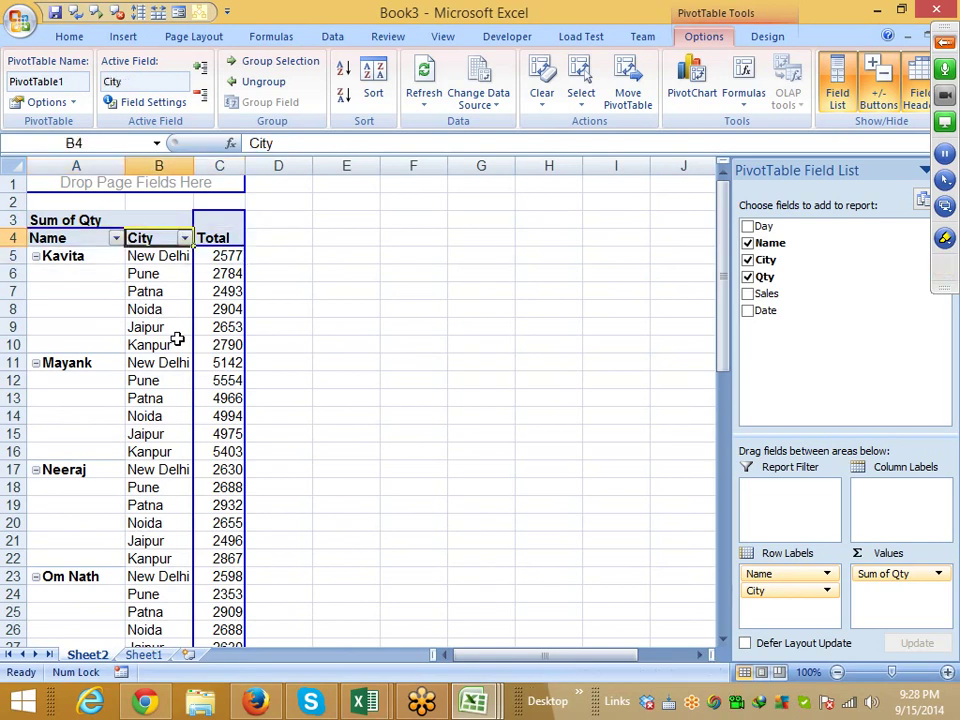
pyautogui.press('Right')
pyautogui.press('Right')
pyautogui.press('Left')
pyautogui.hotkey('ctrl', 'shift', 'Down')
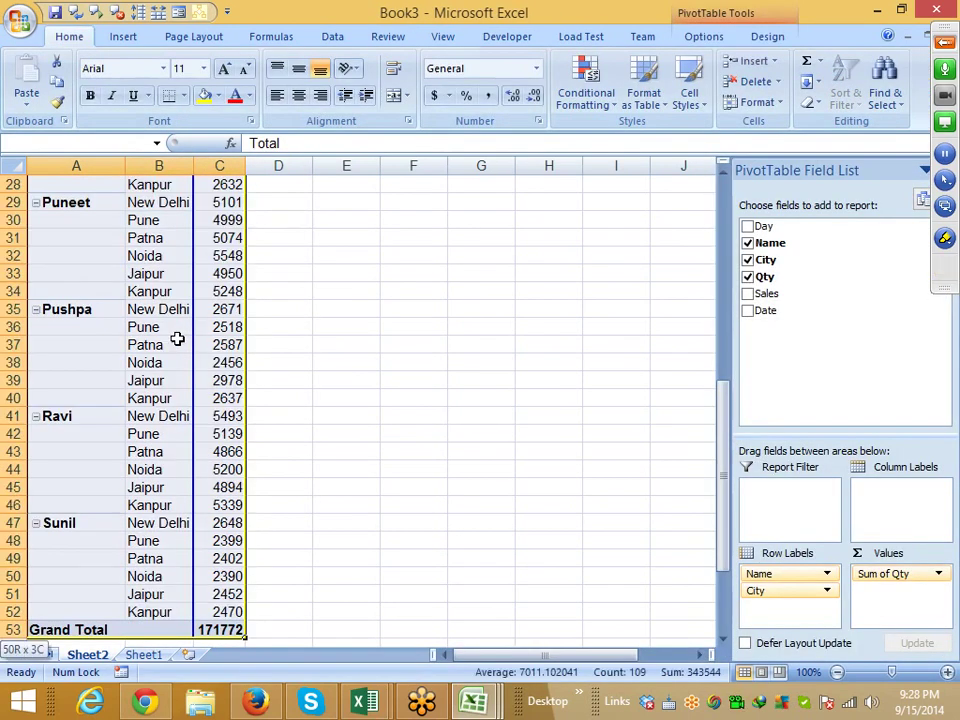
pyautogui.hotkey('ctrl', 'c')
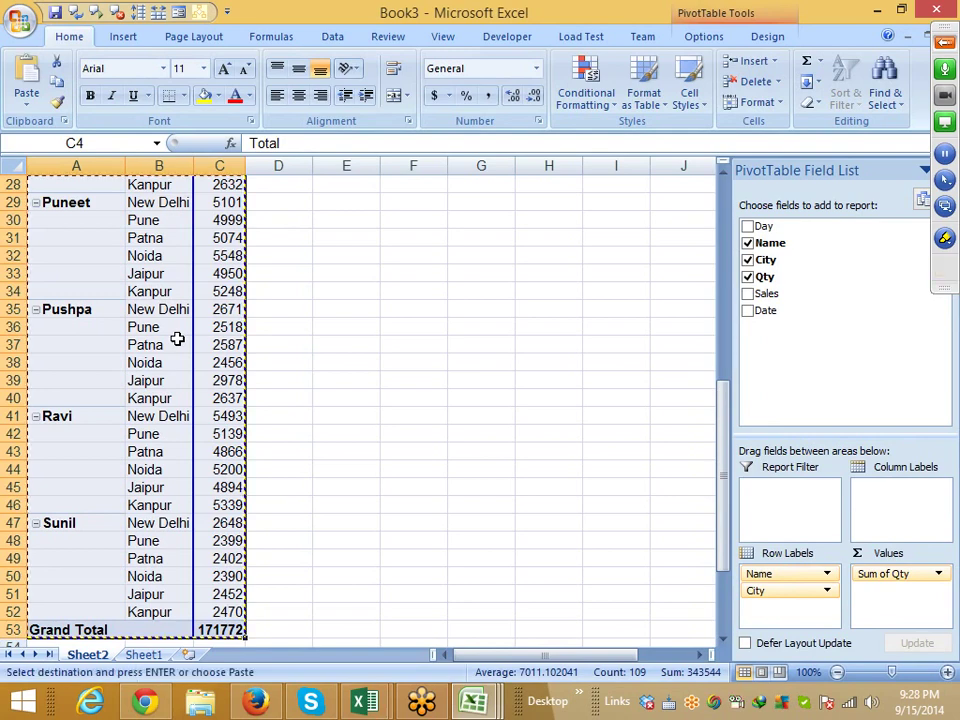
# - Paste the copied pivot data at A1 of a new Sheet2 in Book1
pyautogui.hotkey('ctrl', 'n')
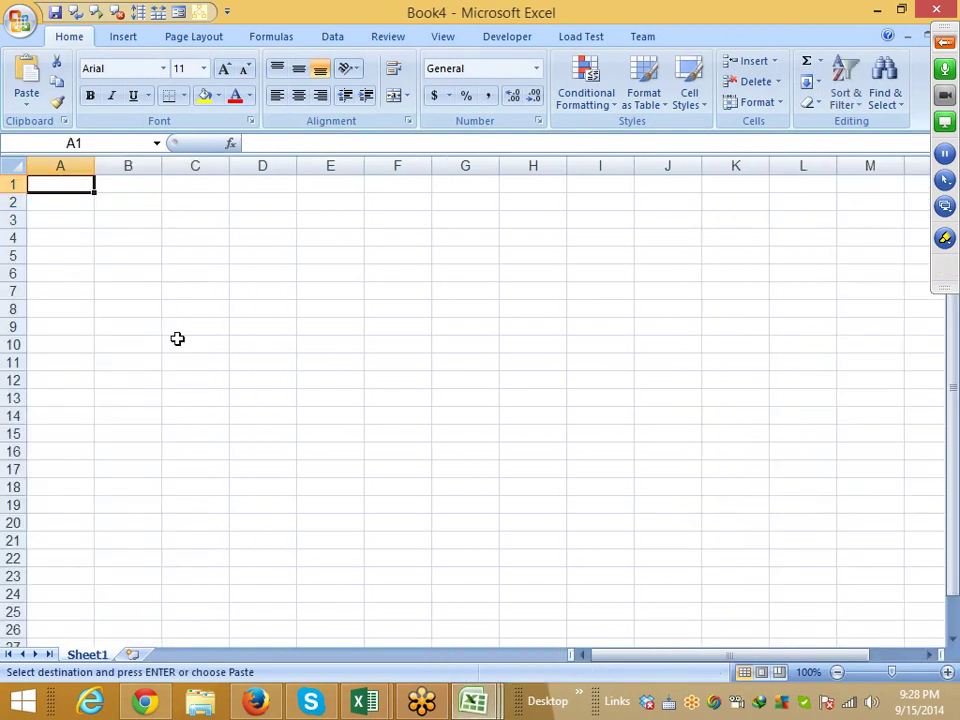
pyautogui.hotkey('ctrl', 'v')
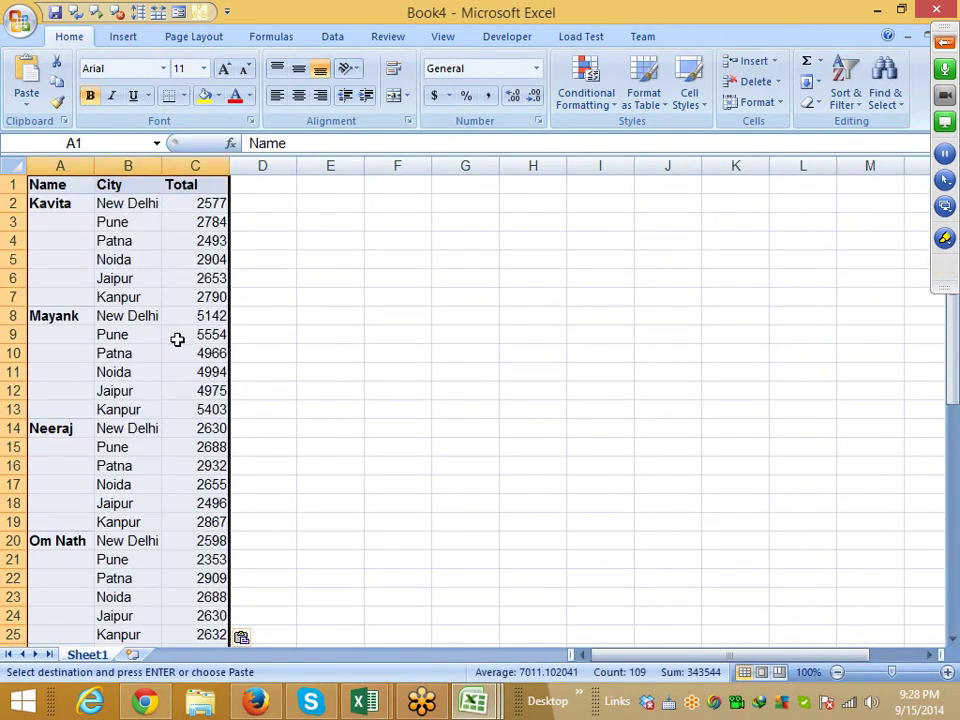
pyautogui.click(473, 701)
pyautogui.moveTo(473, 701)
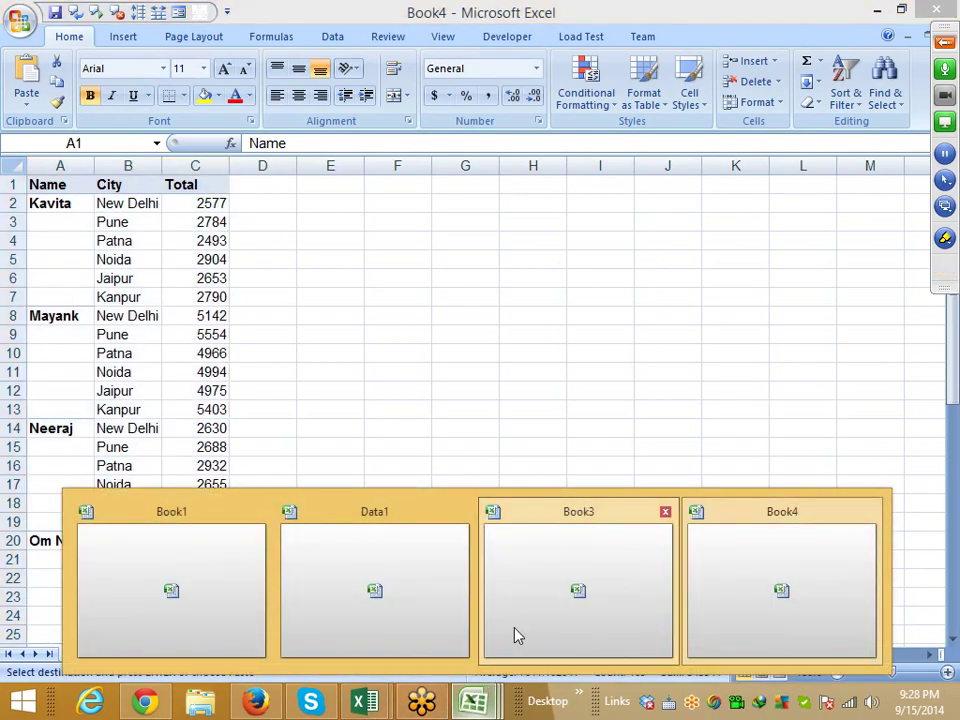
pyautogui.click(516, 636)
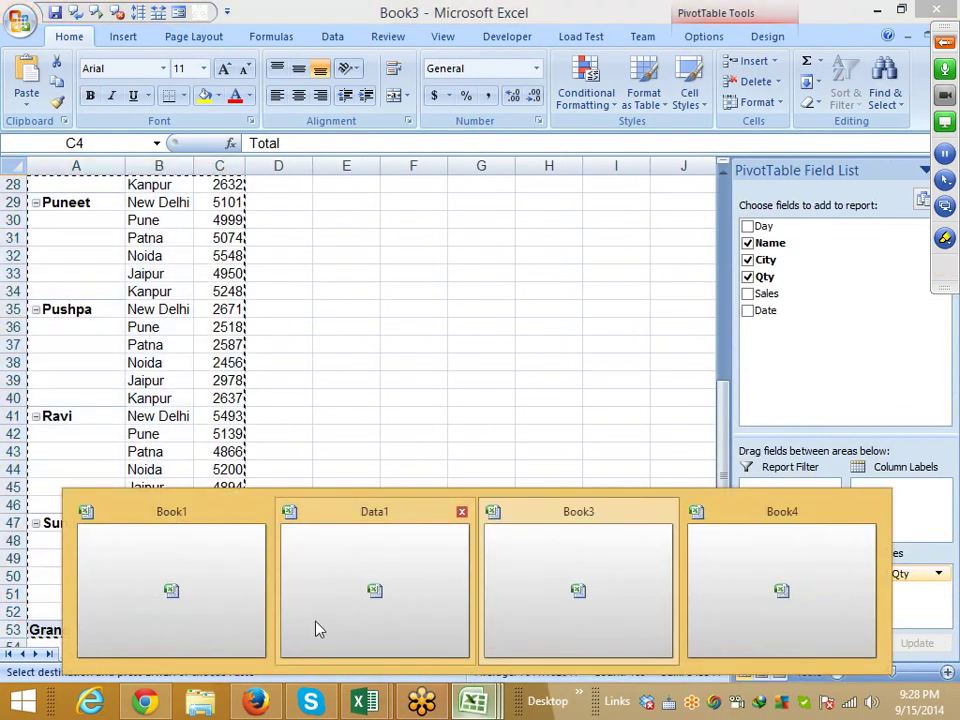
pyautogui.click(200, 640)
pyautogui.click(138, 654)
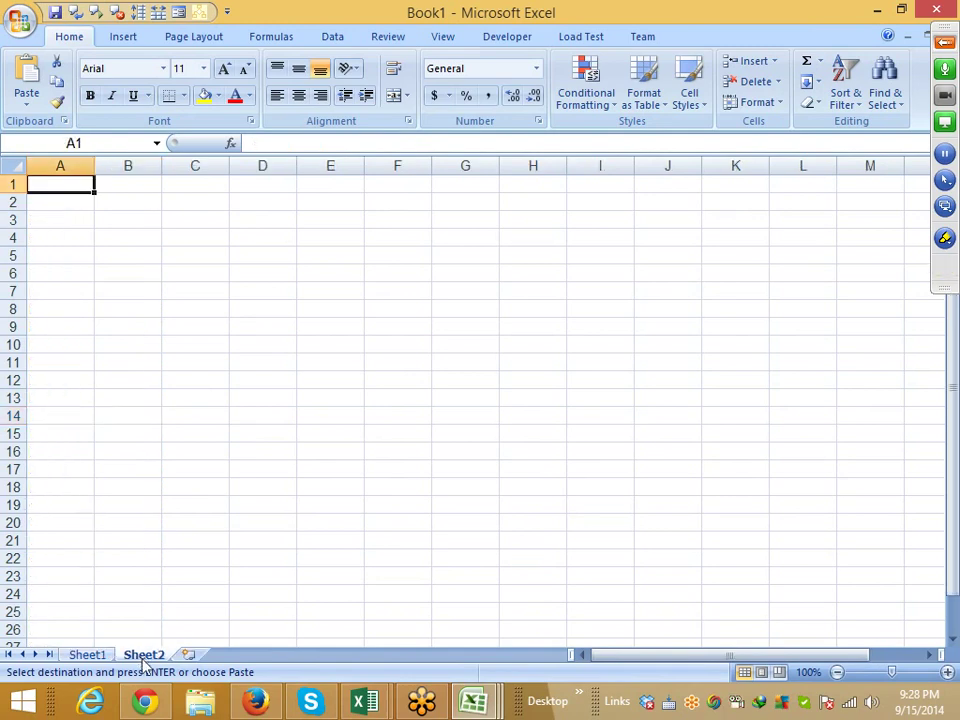
pyautogui.hotkey('ctrl', 'v')
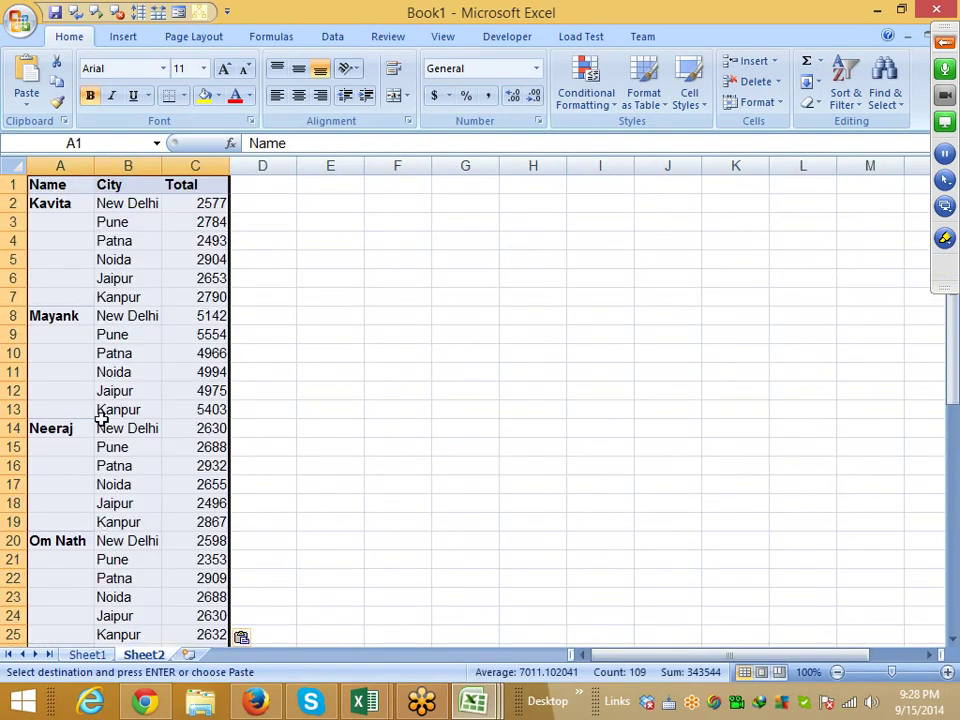
pyautogui.click(104, 428)
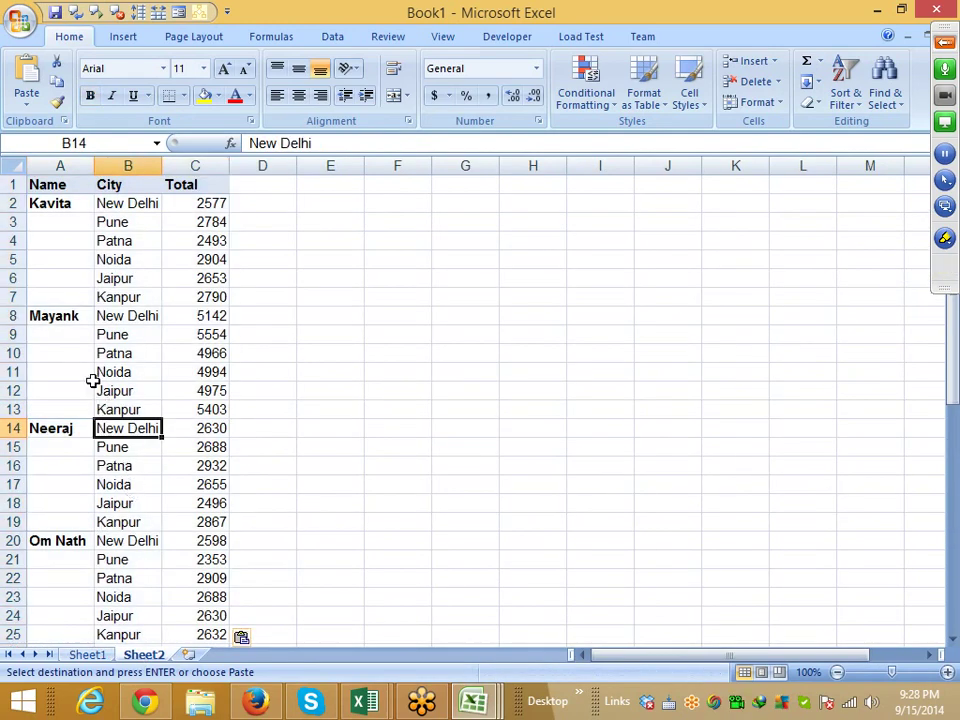
pyautogui.click(107, 483)
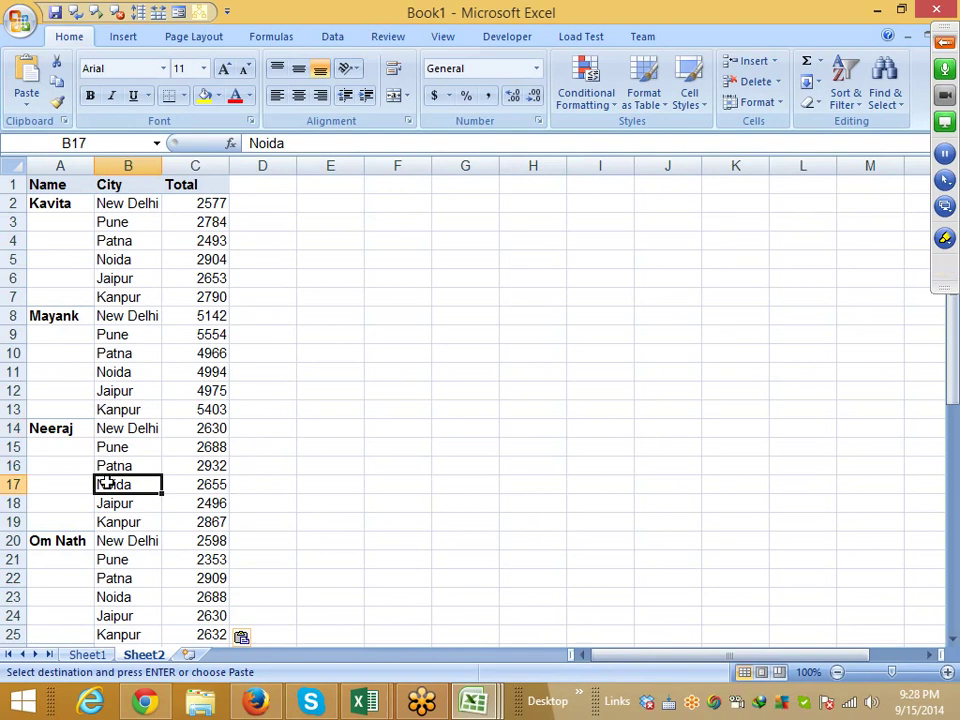
pyautogui.click(47, 280)
pyautogui.click(62, 351)
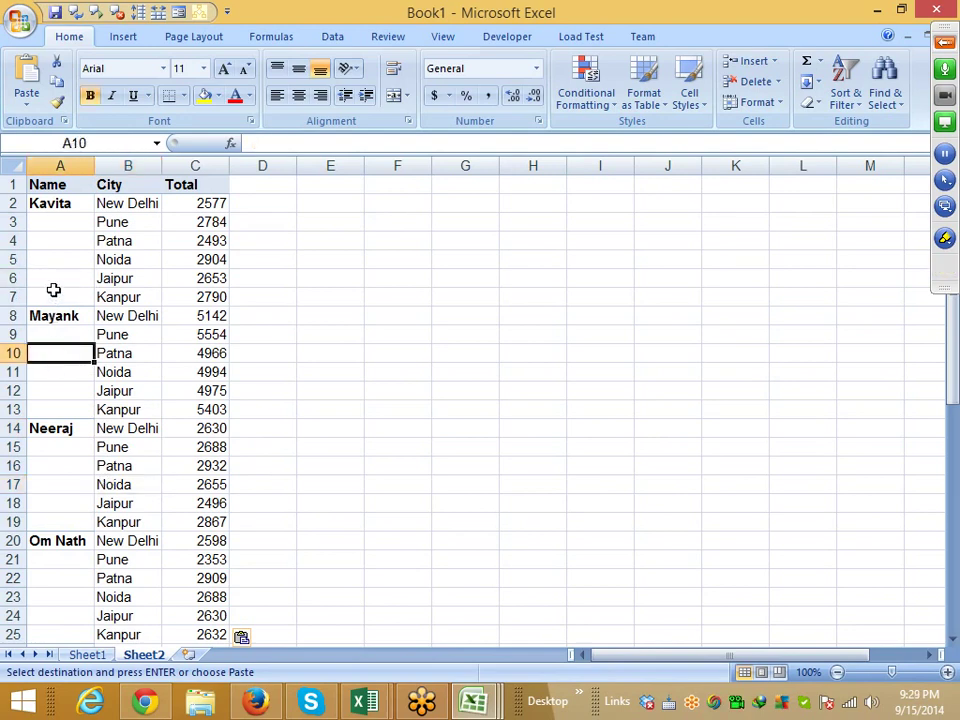
pyautogui.click(64, 215)
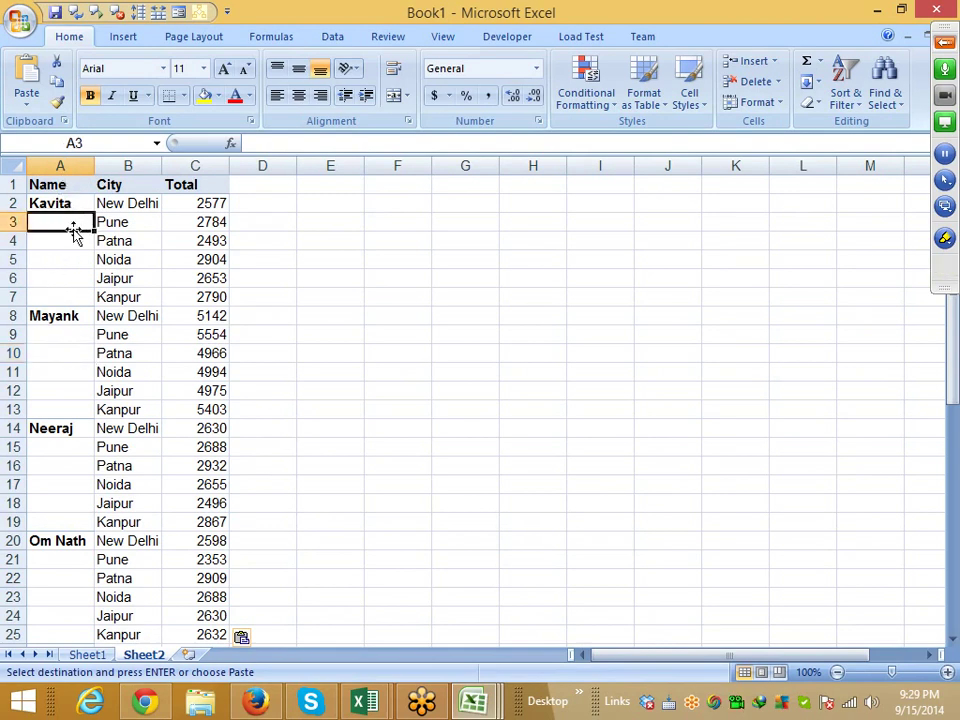
pyautogui.moveTo(73, 300)
pyautogui.mouseDown()
pyautogui.moveTo(72, 212)
pyautogui.moveTo(64, 401)
pyautogui.mouseUp()
pyautogui.press('Escape')
pyautogui.hotkey('ctrl', 'd')
pyautogui.click(60, 316)
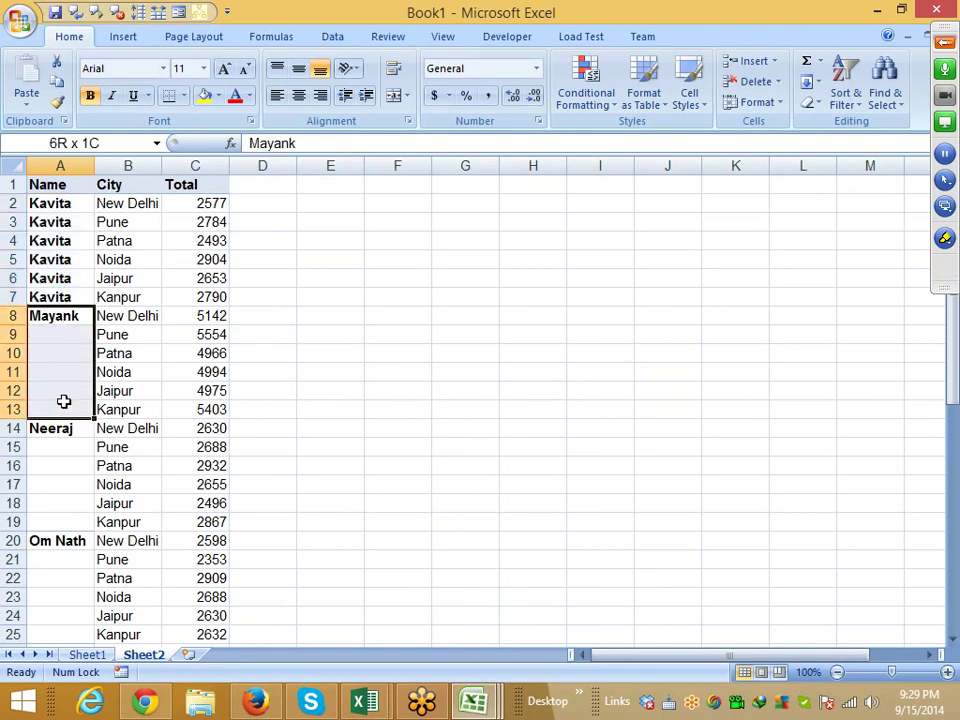
pyautogui.hotkey('ctrl', 'd')
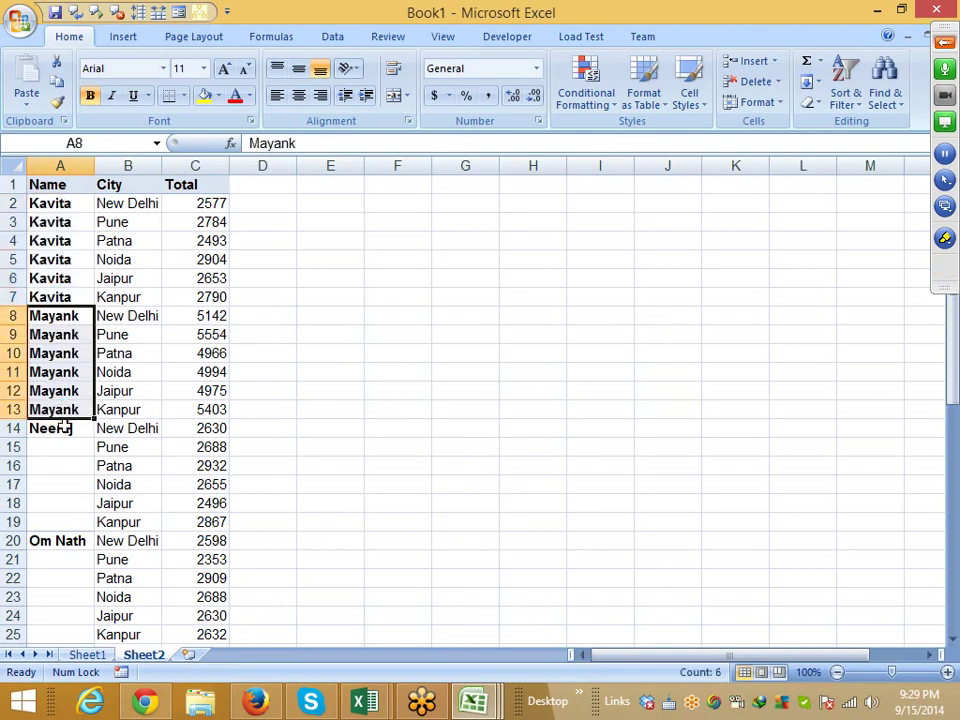
pyautogui.hotkey('ctrl', 'a')
pyautogui.click(66, 336)
pyautogui.hotkey('ctrl', 'z')
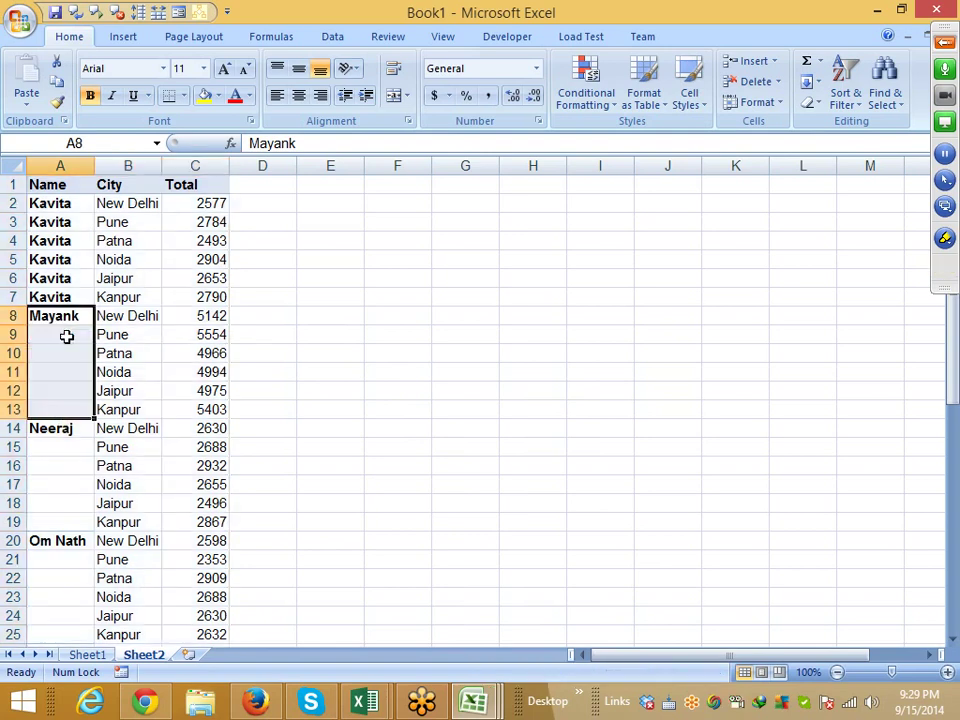
pyautogui.hotkey('ctrl', 'z')
pyautogui.click(104, 277)
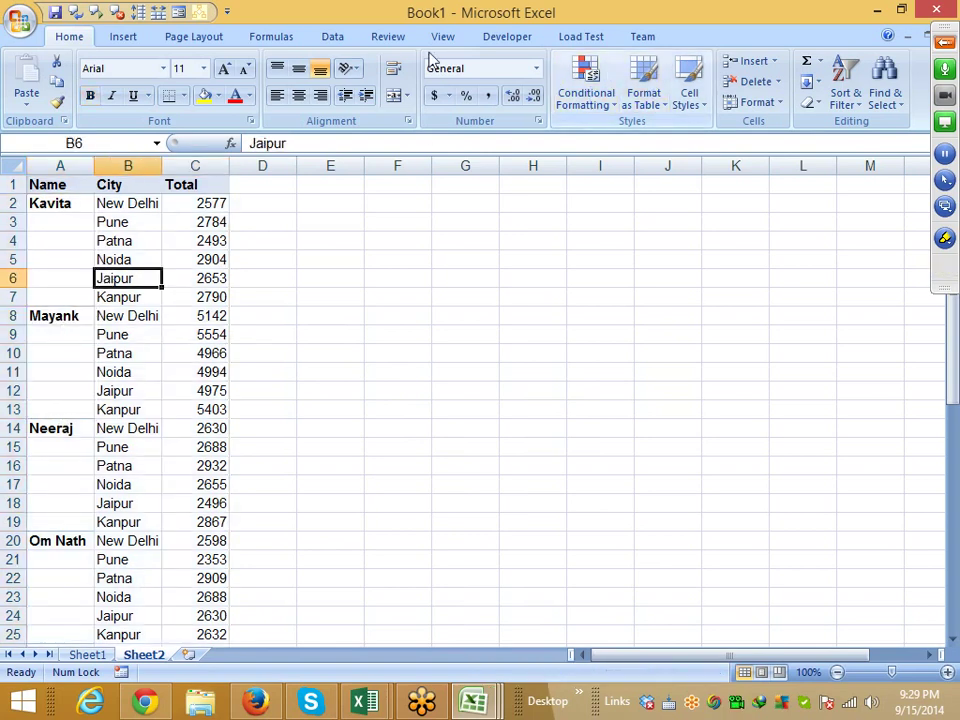
pyautogui.click(893, 97)
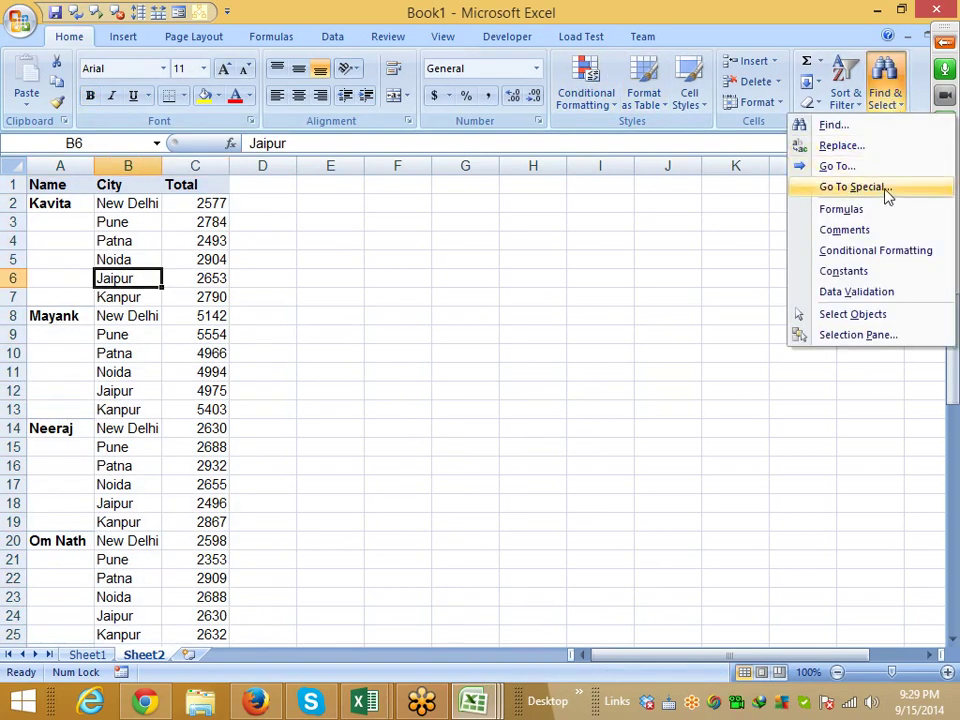
pyautogui.click(852, 187)
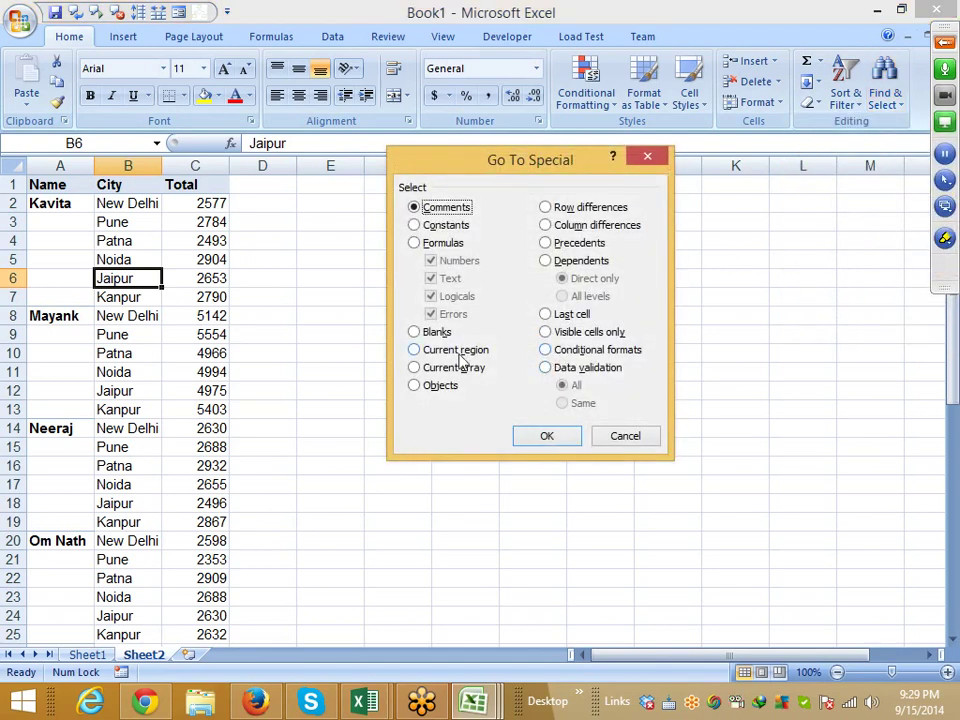
pyautogui.click(415, 331)
pyautogui.click(546, 436)
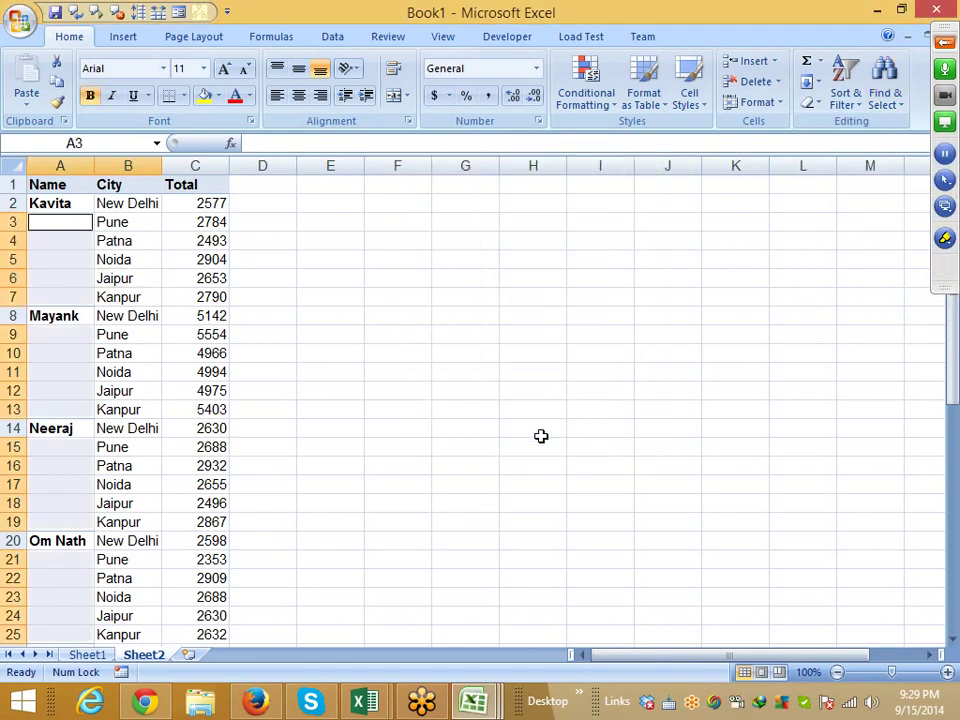
pyautogui.write('=')
pyautogui.press('Up')
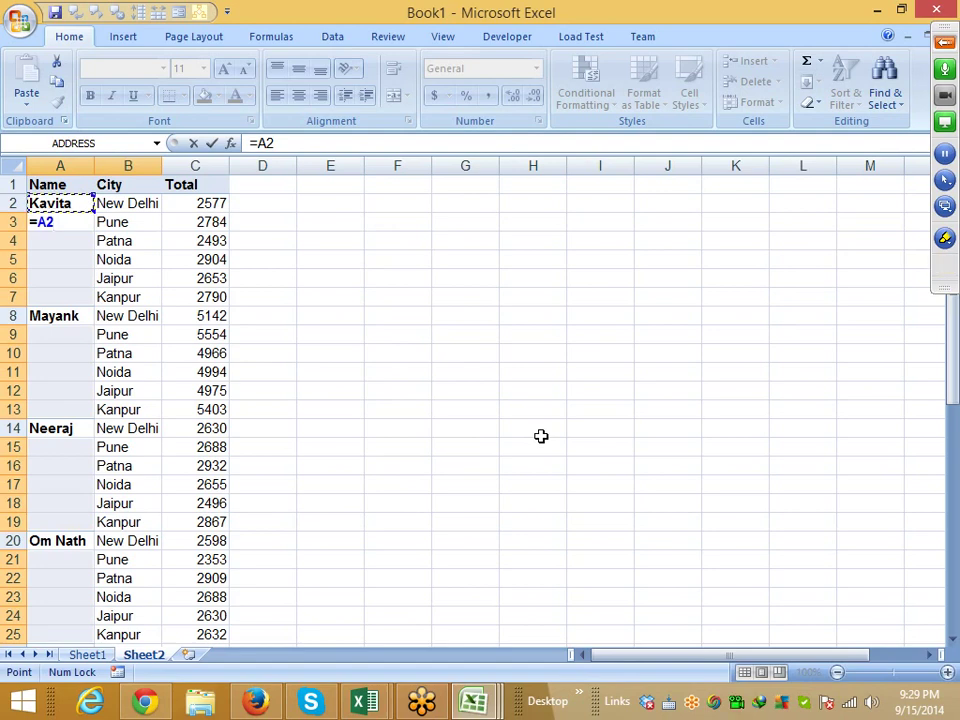
pyautogui.hotkey('ctrl', 'Return')
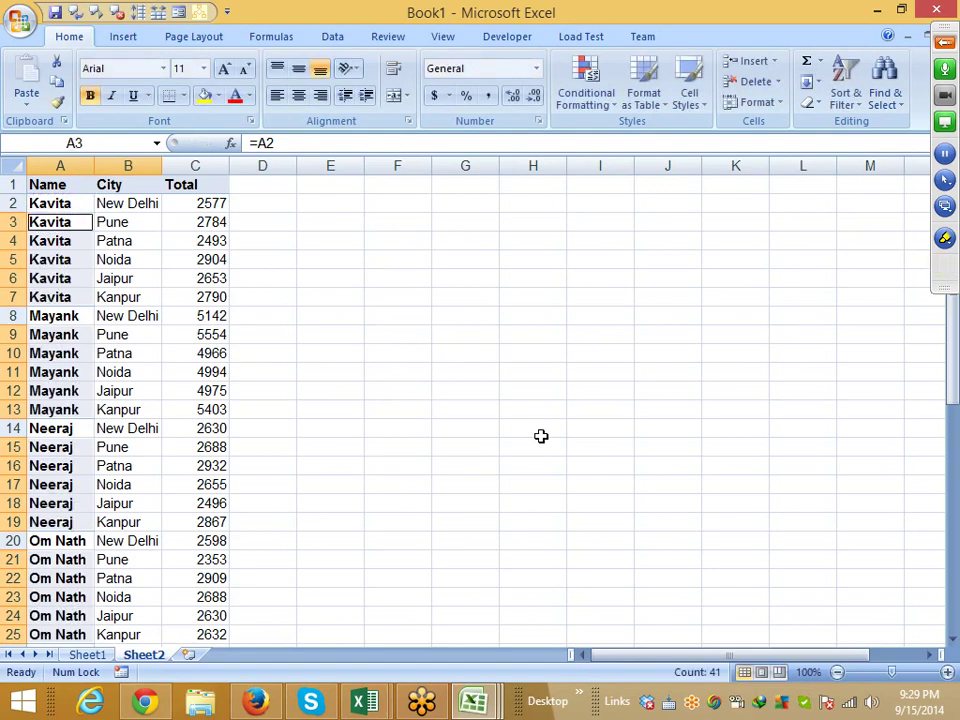
pyautogui.hotkey('ctrl', 'z')
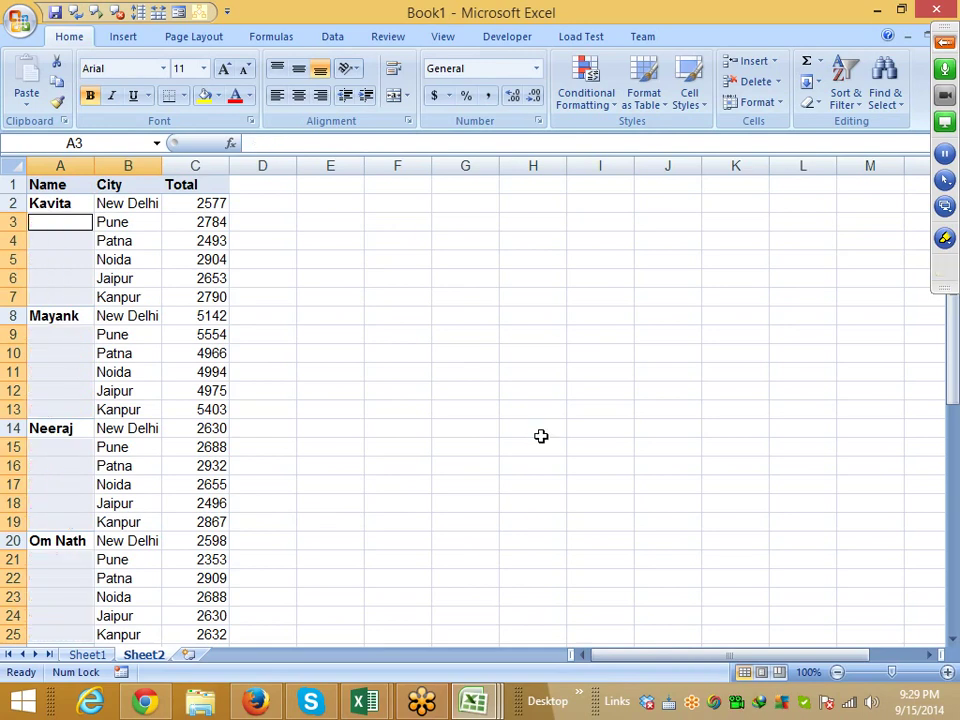
pyautogui.hotkey('shift', 'BackSpace')
# - Insert a blank column A, enter =IF(B2=0,A1,B2) in A2 and fill it down to A49
pyautogui.hotkey('ctrl', 'shift', '+')
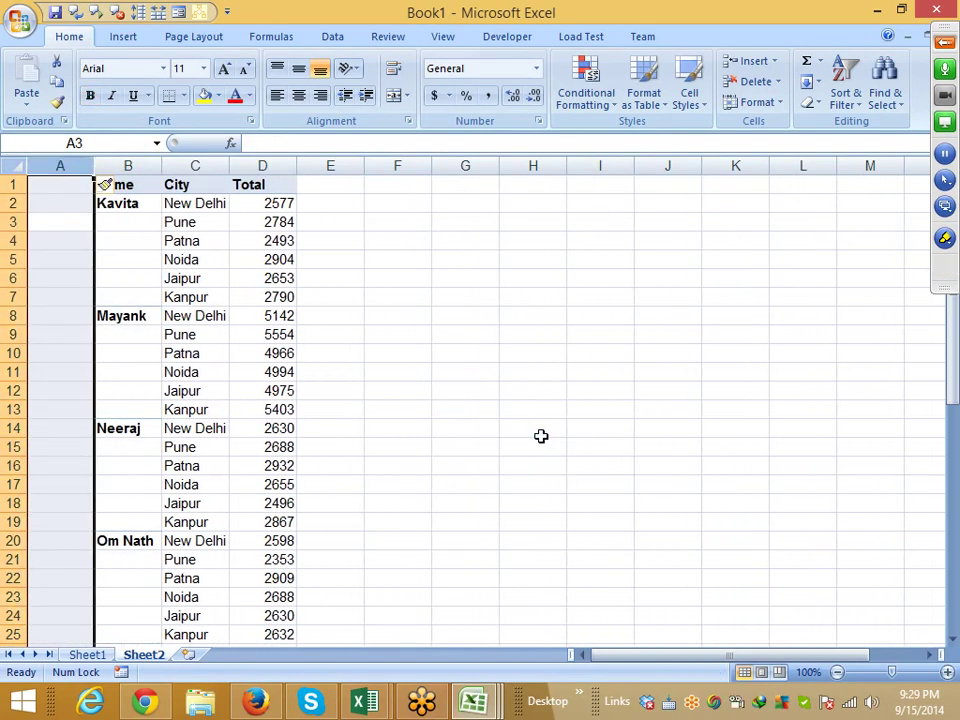
pyautogui.click(520, 428)
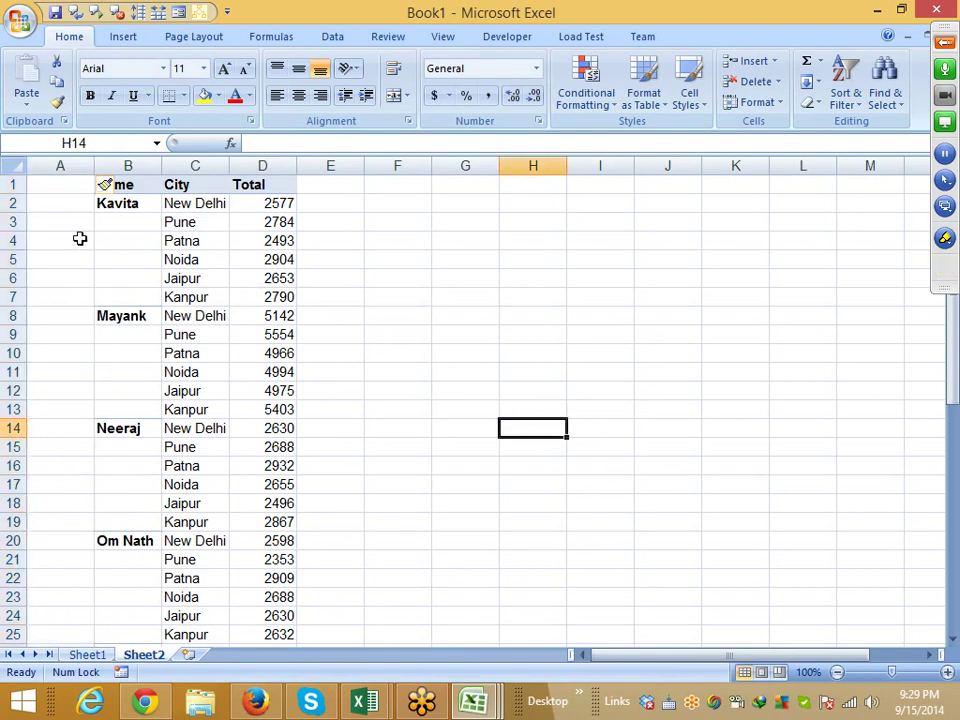
pyautogui.click(60, 203)
pyautogui.write('=')
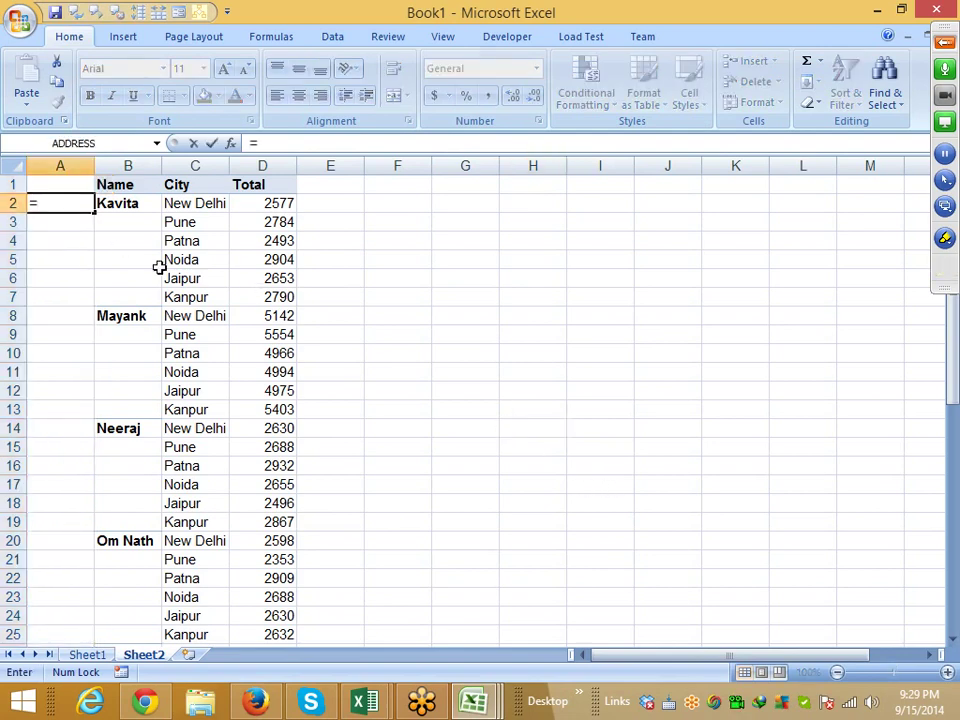
pyautogui.write('if')
pyautogui.press('Tab')
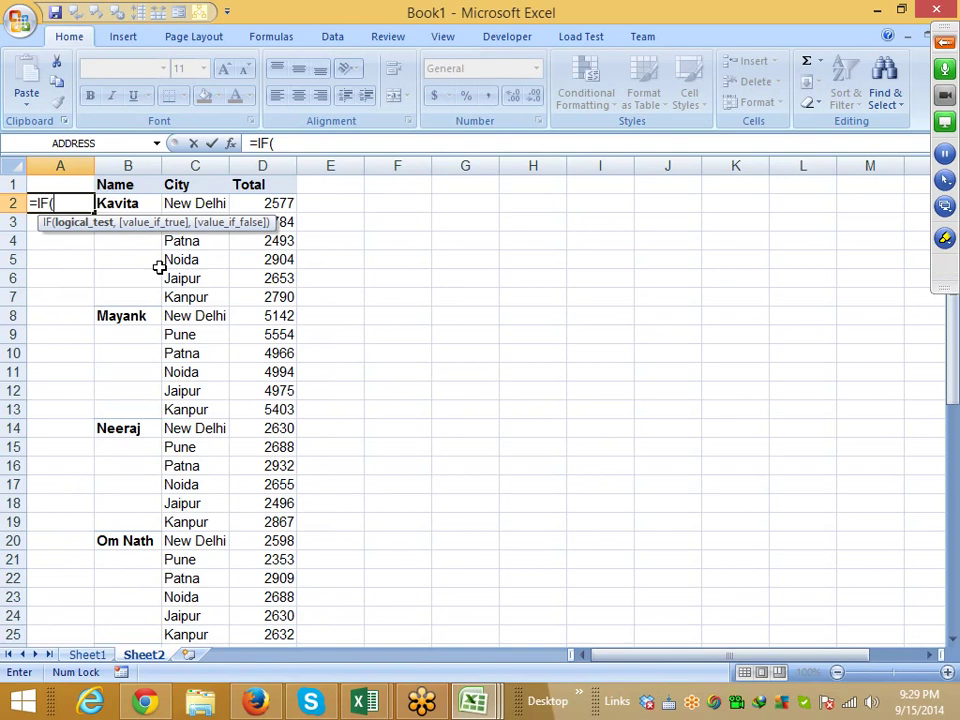
pyautogui.press('Right')
pyautogui.write('=0')
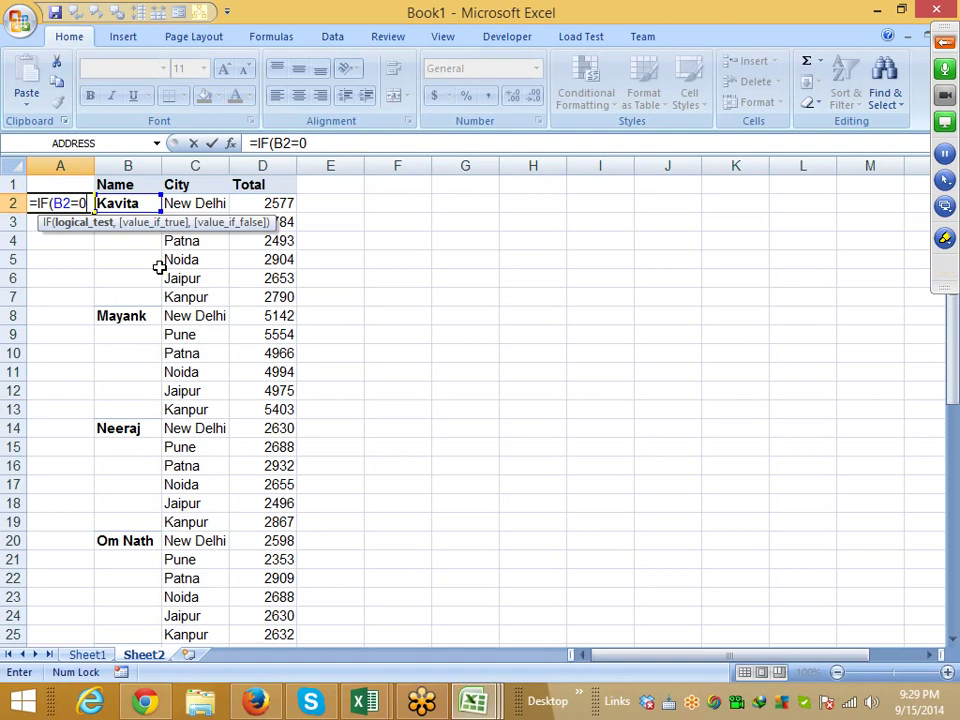
pyautogui.write(',')
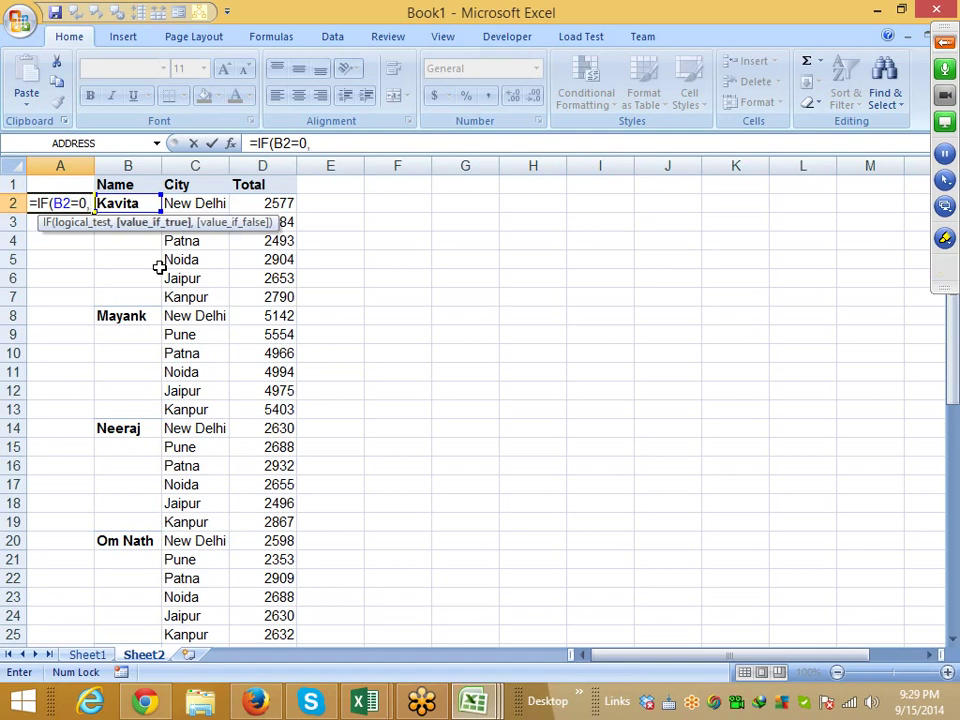
pyautogui.press('Up')
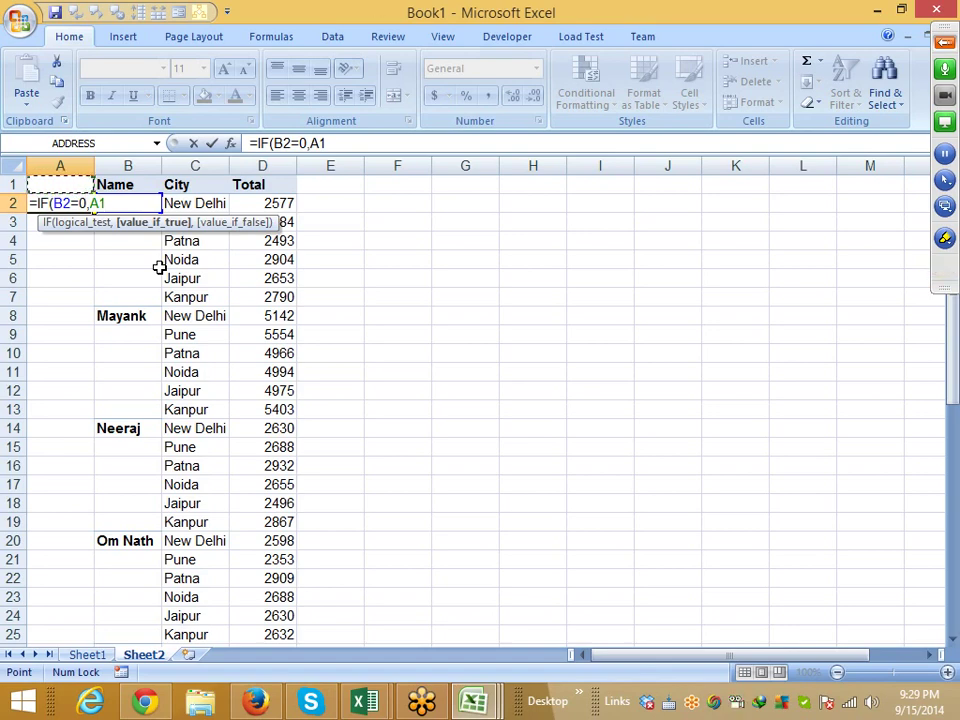
pyautogui.write(',')
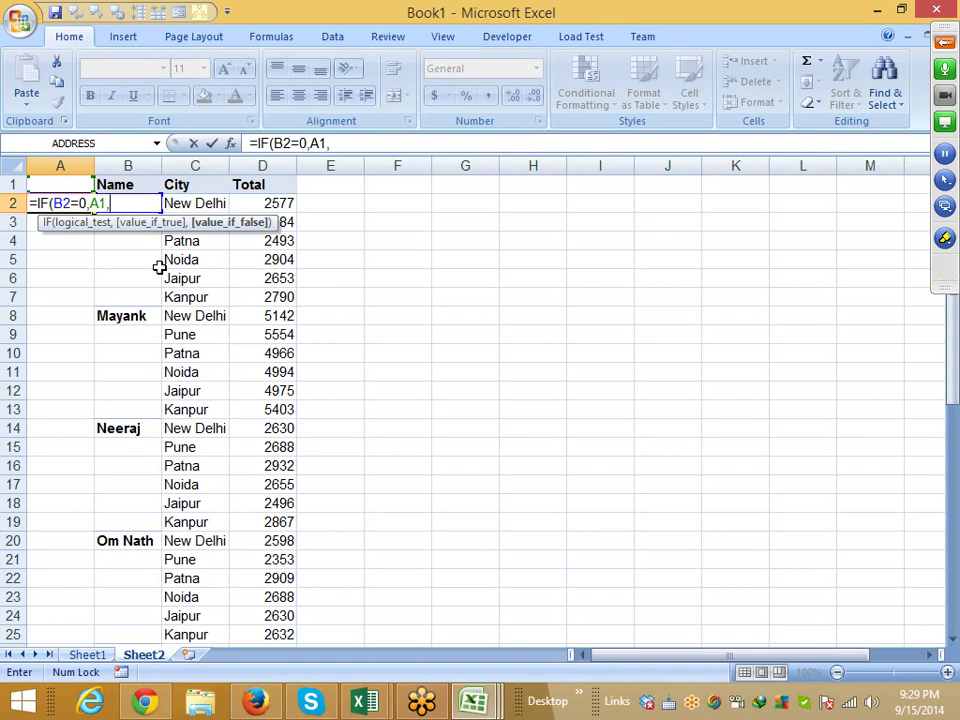
pyautogui.press('Right')
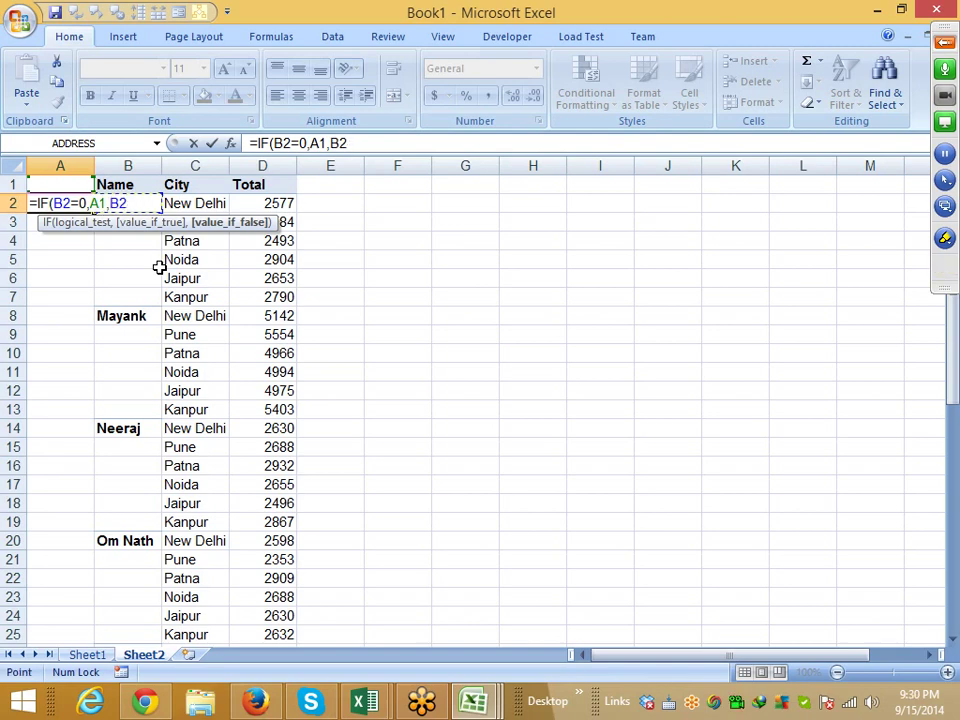
pyautogui.press('Return')
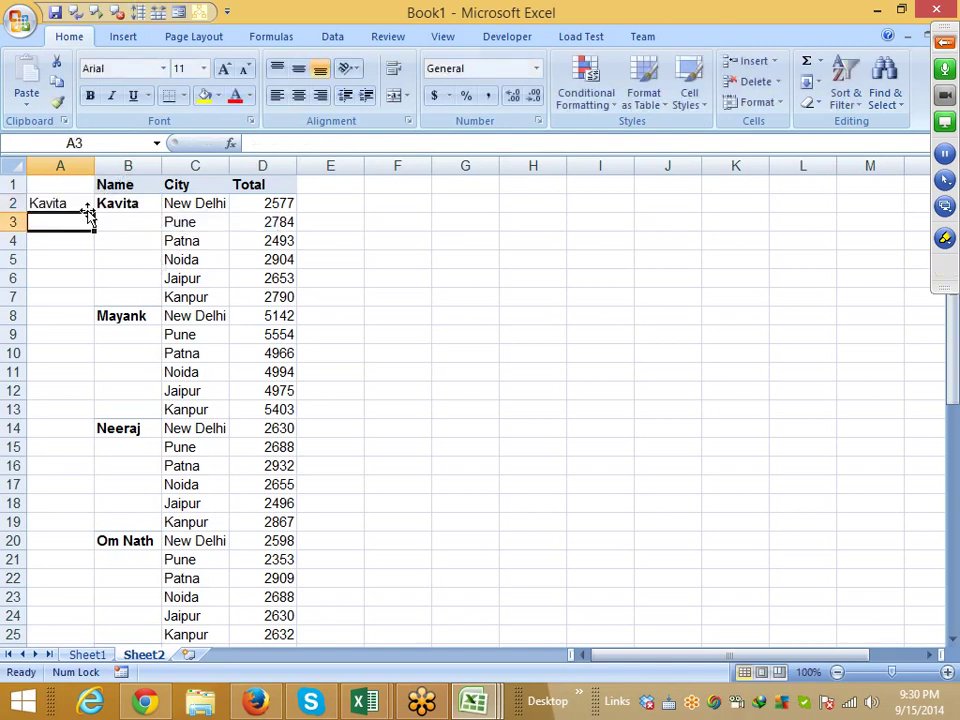
pyautogui.click(79, 203)
pyautogui.moveTo(95, 213); pyautogui.dragTo(58, 578)
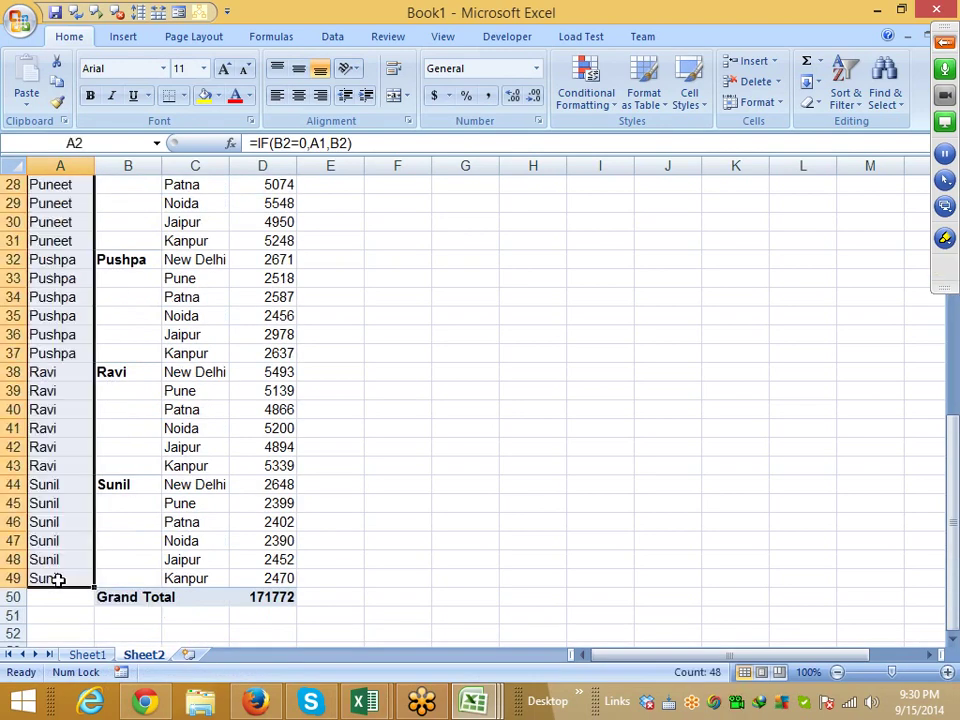
# - Check the filled names in column A, comparing A2 and A8 with B2 and B8
pyautogui.scroll(6, 71, 426)
pyautogui.scroll(3, 71, 411)
pyautogui.click(48, 208)
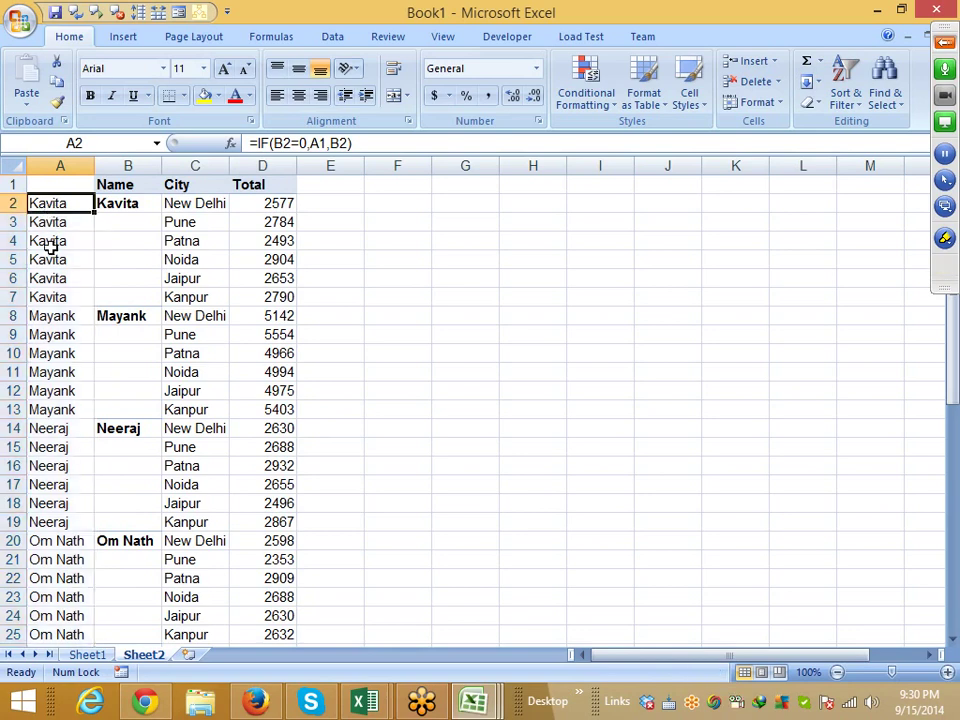
pyautogui.click(48, 259)
pyautogui.click(50, 278)
pyautogui.click(52, 297)
pyautogui.click(58, 316)
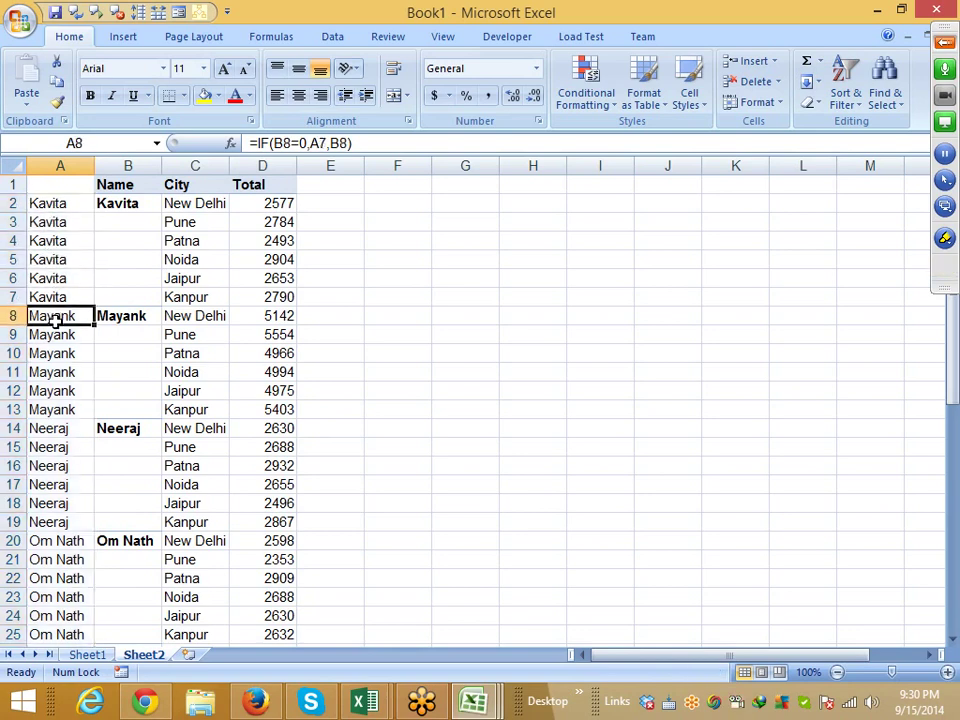
pyautogui.click(120, 316)
pyautogui.click(65, 316)
pyautogui.click(60, 208)
pyautogui.click(147, 205)
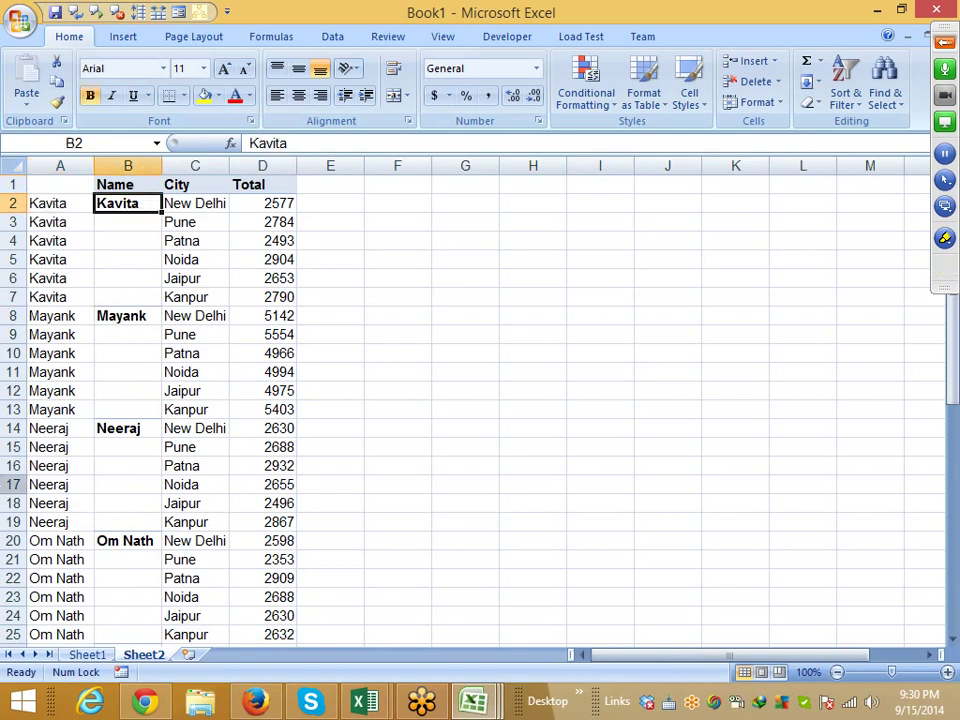
pyautogui.click(45, 203)
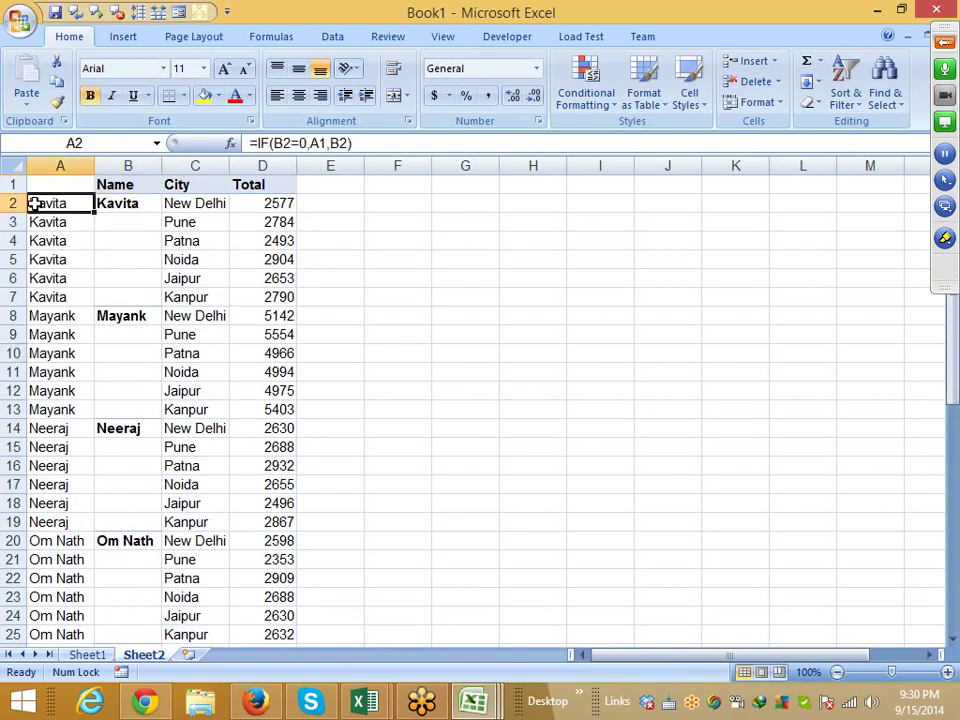
# - Recheck the A6, A10 and A4 formulas, then copy the whole Total column
pyautogui.click(944, 42)
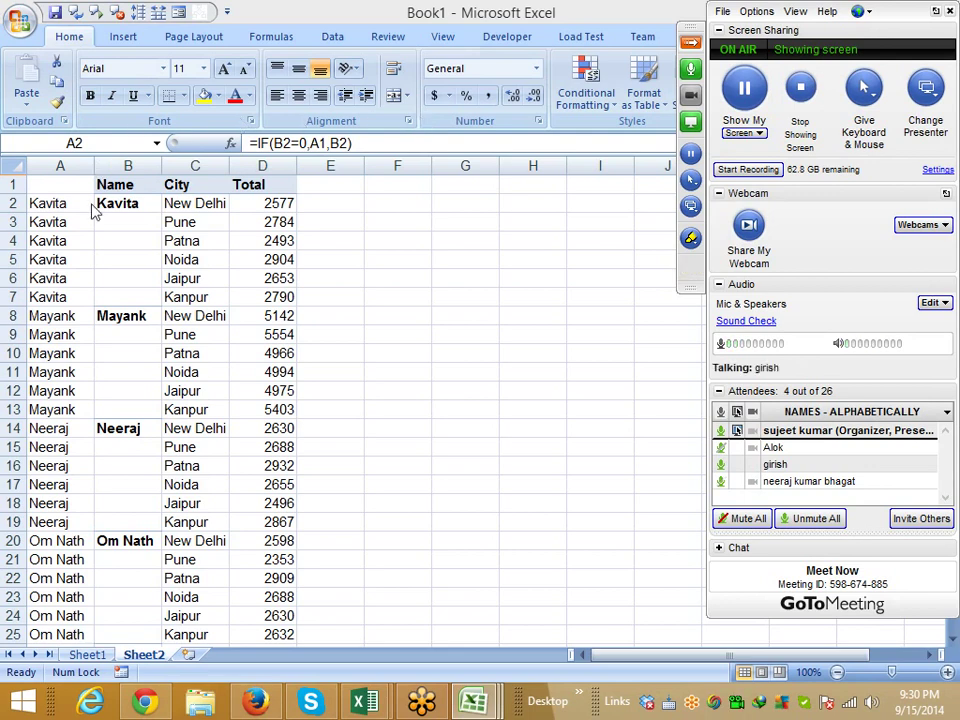
pyautogui.click(66, 278)
pyautogui.click(62, 355)
pyautogui.click(62, 203)
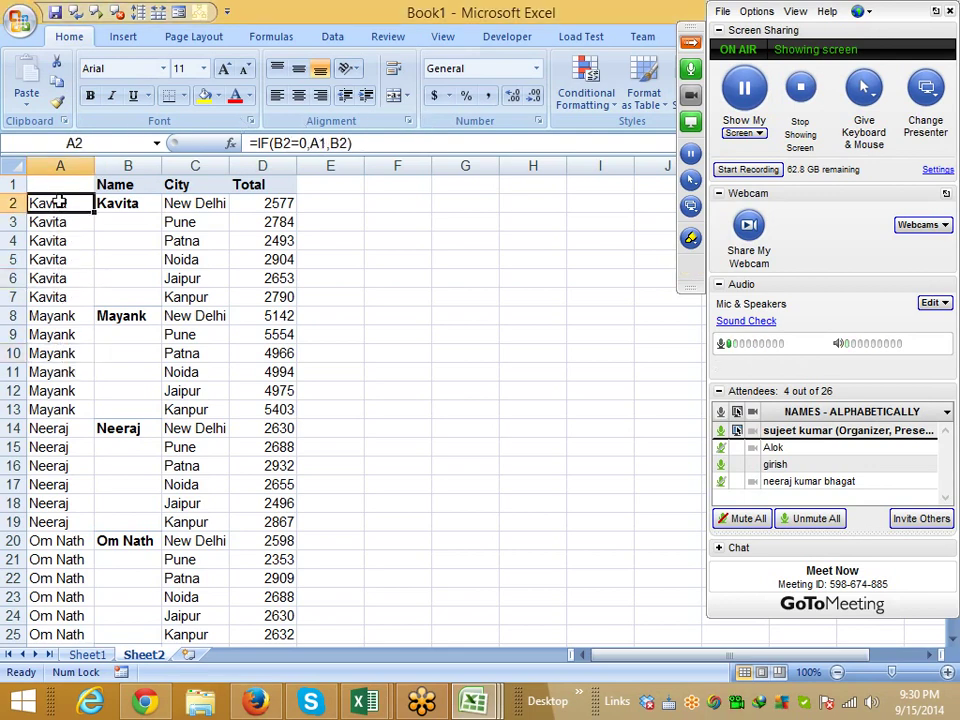
pyautogui.click(60, 166)
pyautogui.click(82, 240)
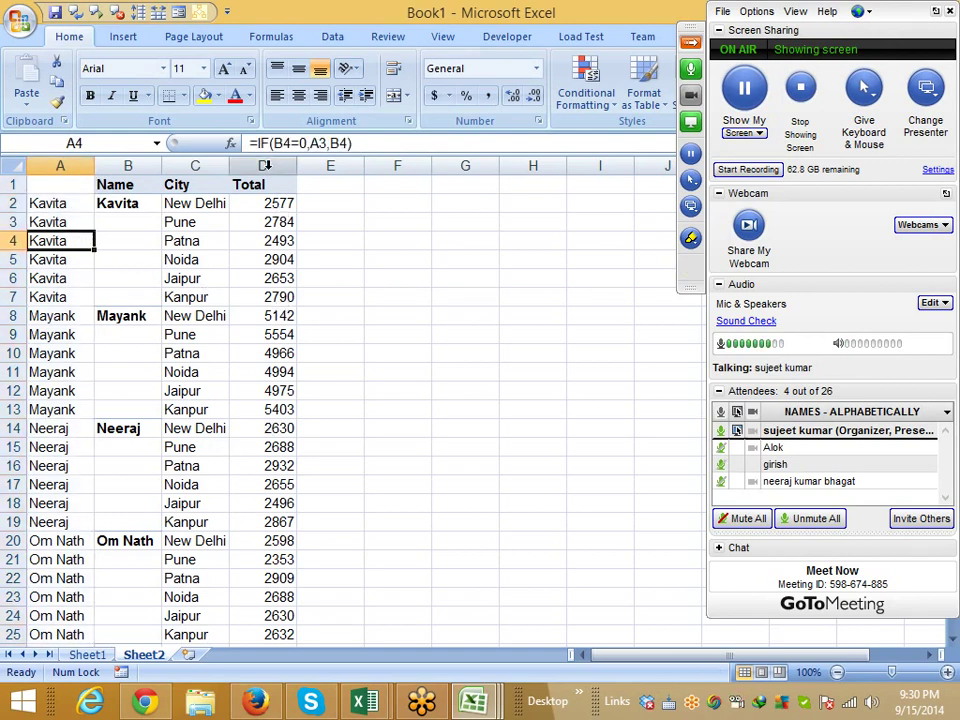
pyautogui.click(262, 166)
pyautogui.hotkey('ctrl', 'c')
# - Add a new Sheet3 and paste the Total values into column A
pyautogui.click(190, 655)
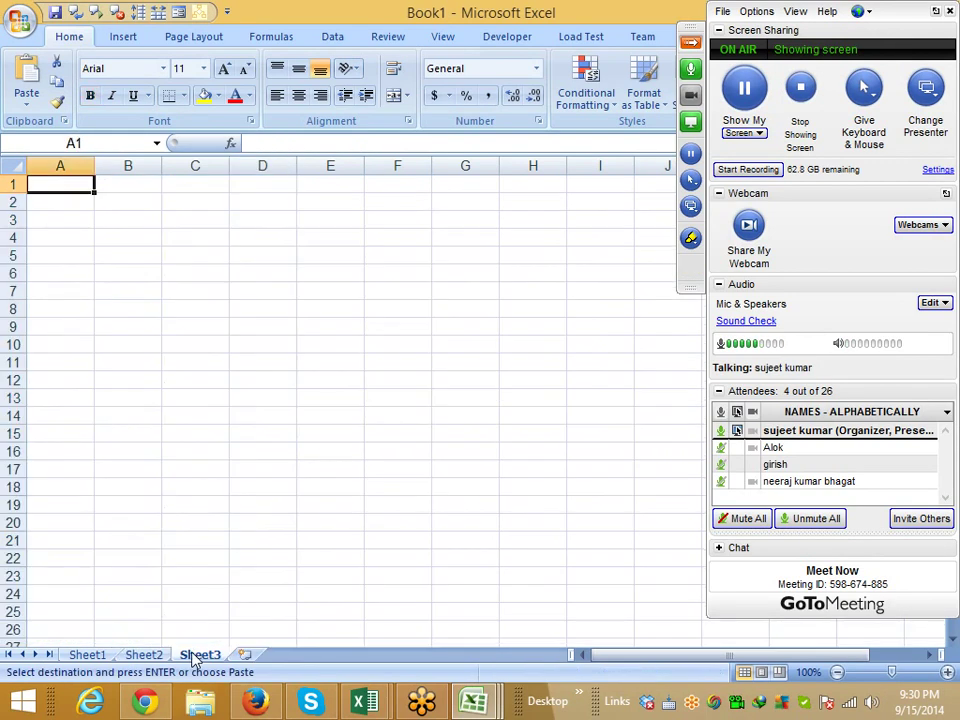
pyautogui.hotkey('ctrl', 'v')
pyautogui.click(184, 328)
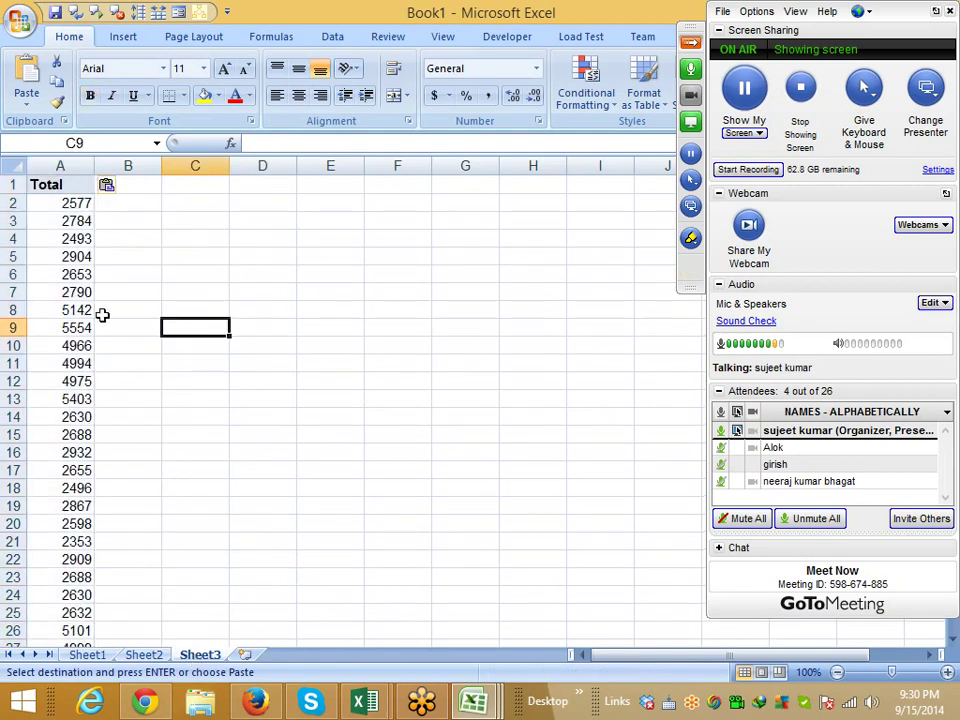
pyautogui.click(86, 311)
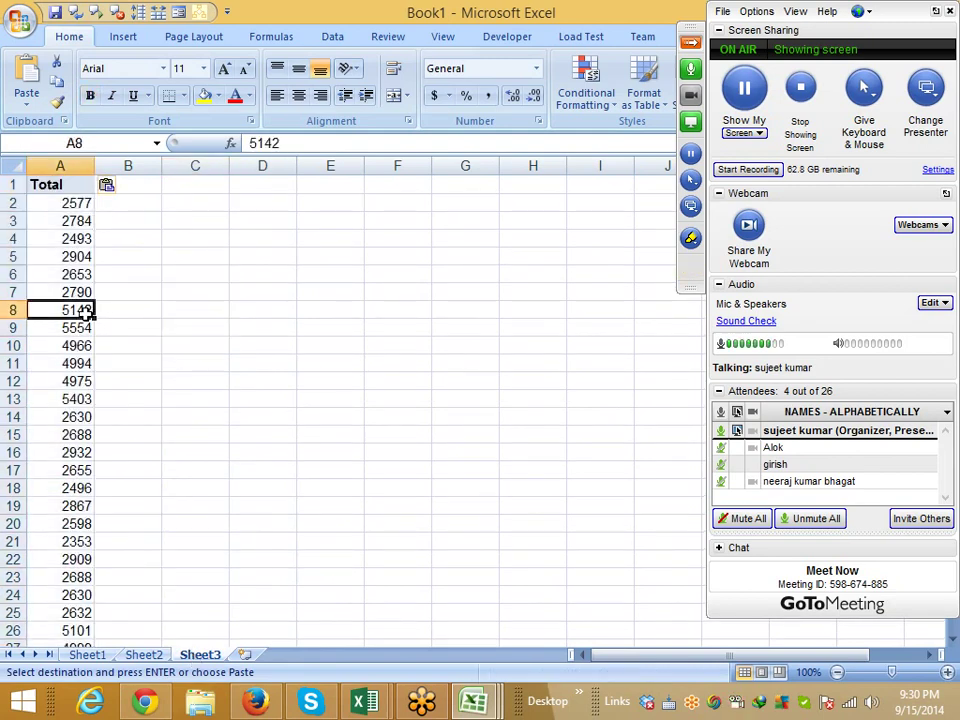
pyautogui.write('5')
pyautogui.press('Escape')
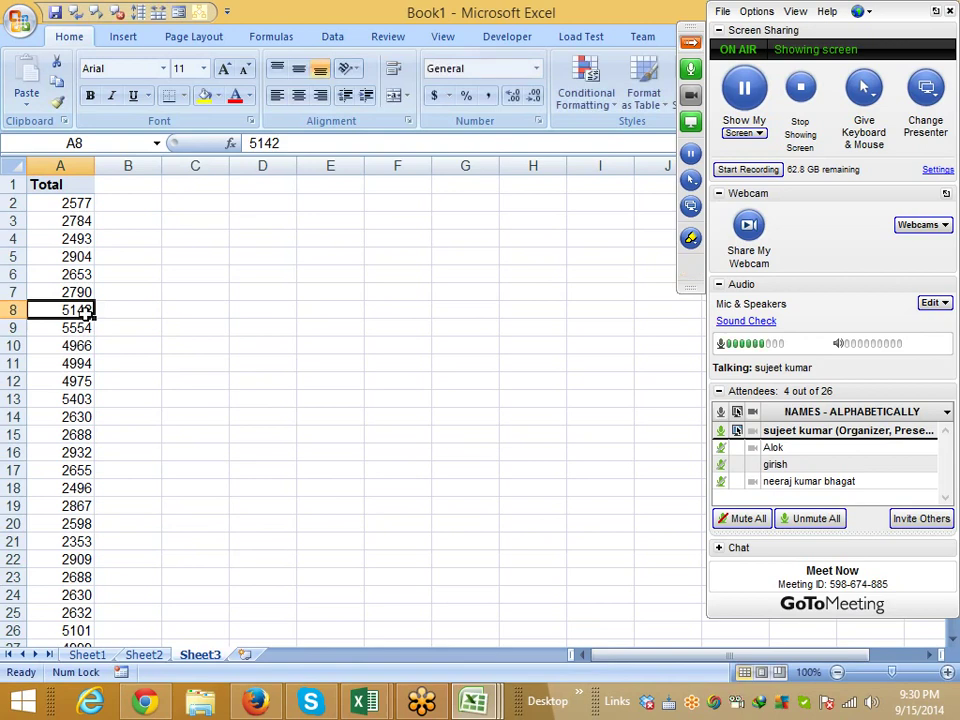
# - Enter 3000, 4000, 3000 and 8200 in B2, B12, B24 and B31
pyautogui.hotkey('ctrl', 'Home')
pyautogui.press('Right')
pyautogui.press('Down')
pyautogui.write('3000')
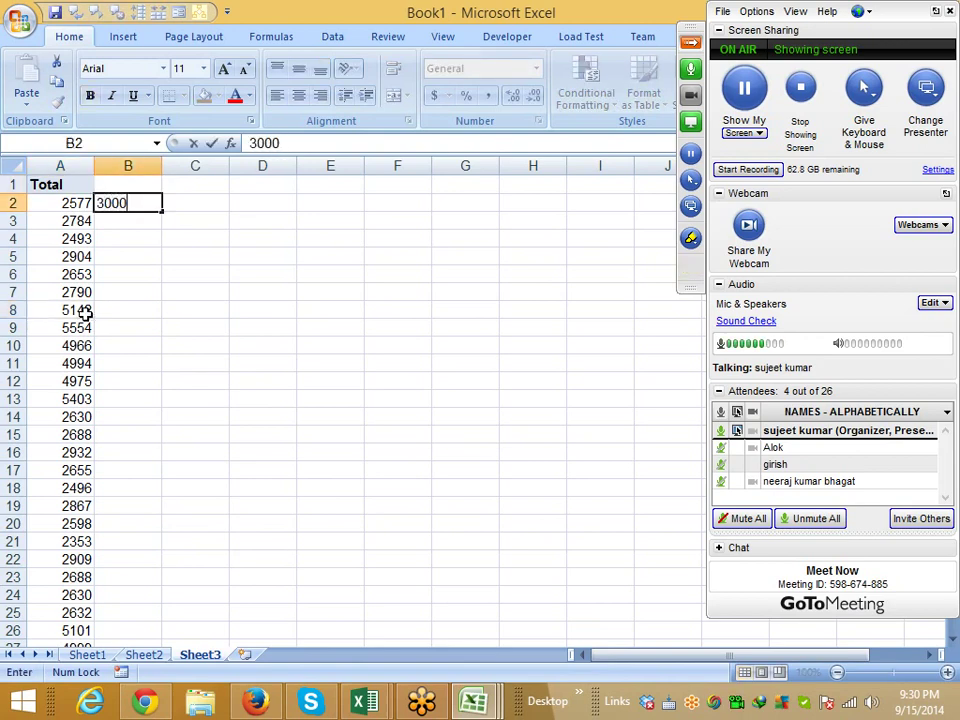
pyautogui.press('Down')
pyautogui.press('Down')
pyautogui.press('Down')
pyautogui.press('Down')
pyautogui.press('Down')
pyautogui.press('Down')
pyautogui.press('Down')
pyautogui.write('40')
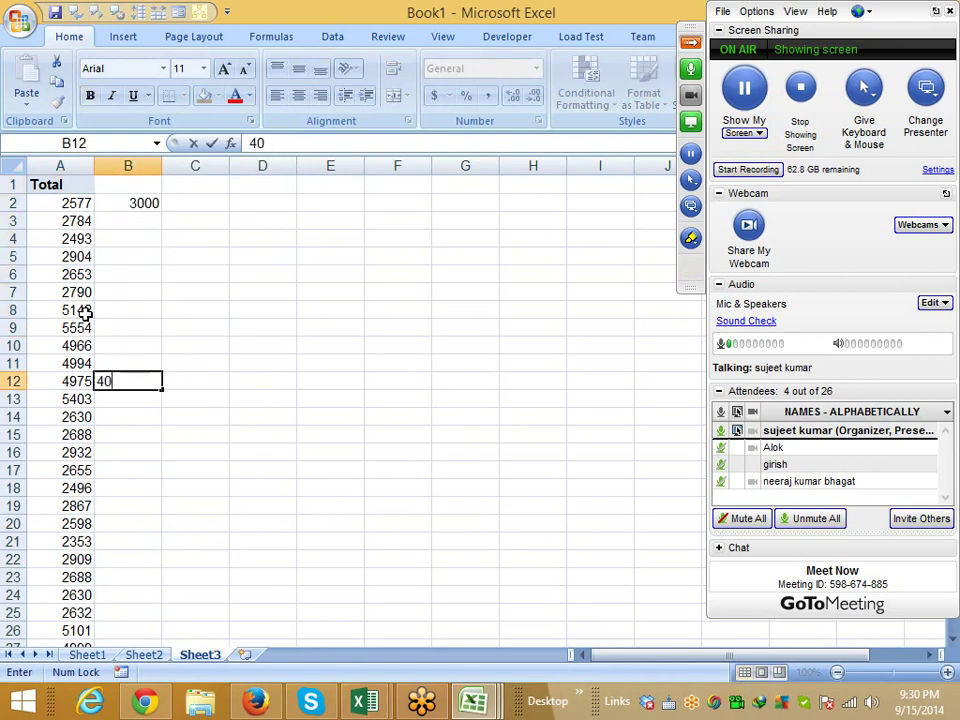
pyautogui.write('00')
pyautogui.press('Down')
pyautogui.press('Down')
pyautogui.press('Down')
pyautogui.press('Down')
pyautogui.press('Down')
pyautogui.press('Down')
pyautogui.press('Down')
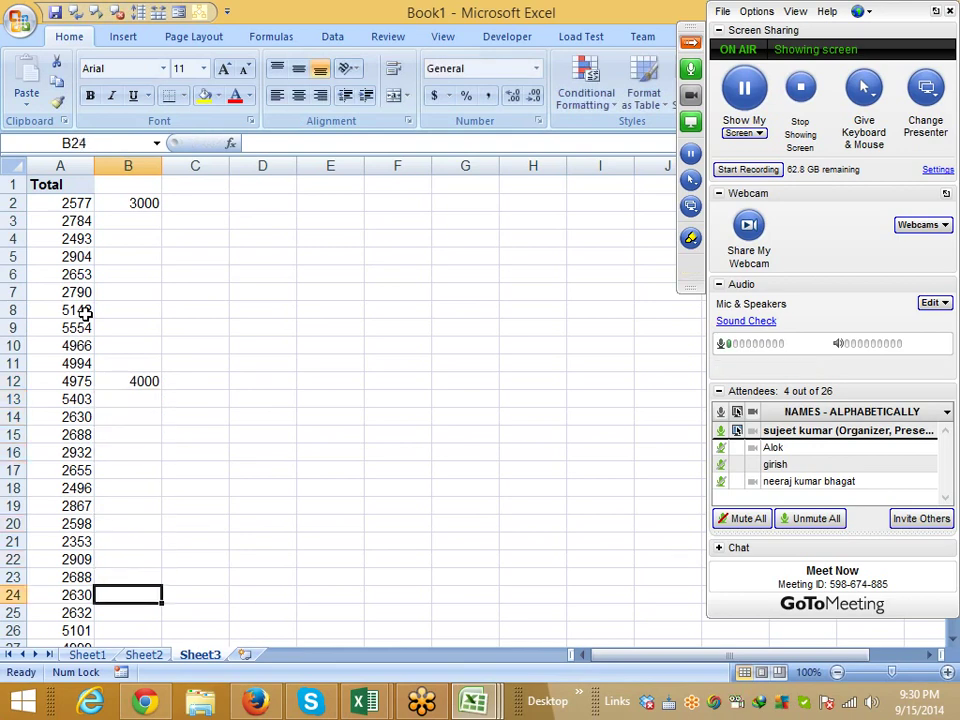
pyautogui.write('3000')
pyautogui.press('Down')
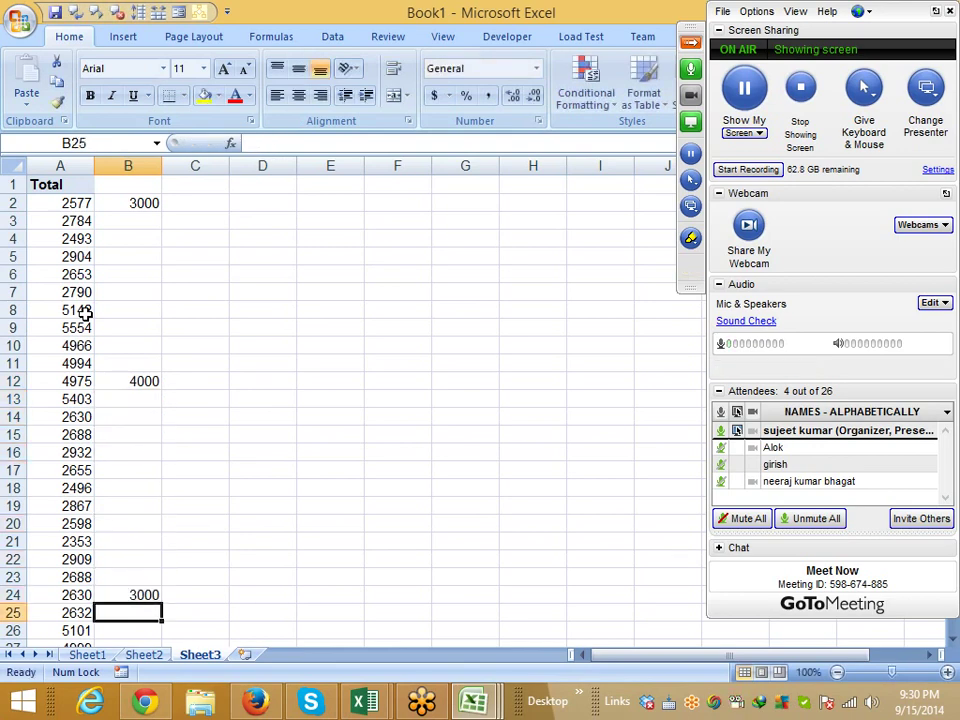
pyautogui.press('Down')
pyautogui.press('Down')
pyautogui.press('Down')
pyautogui.write('8')
pyautogui.write('00')
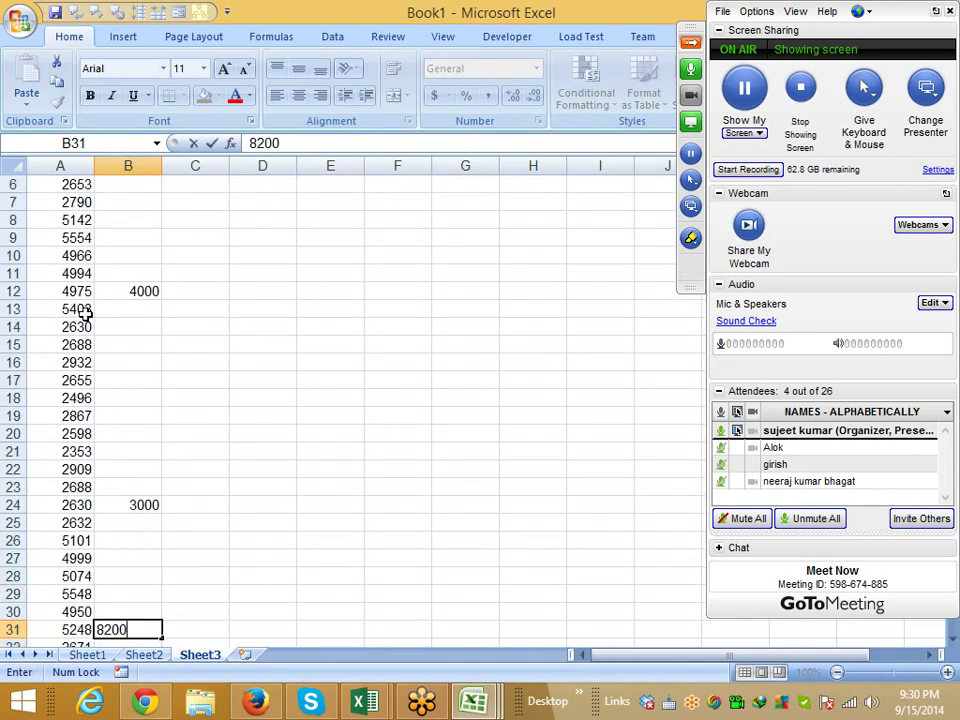
pyautogui.press('Down')
# - Copy column B and bring up the paste options on column A
pyautogui.scroll(2, 85, 313)
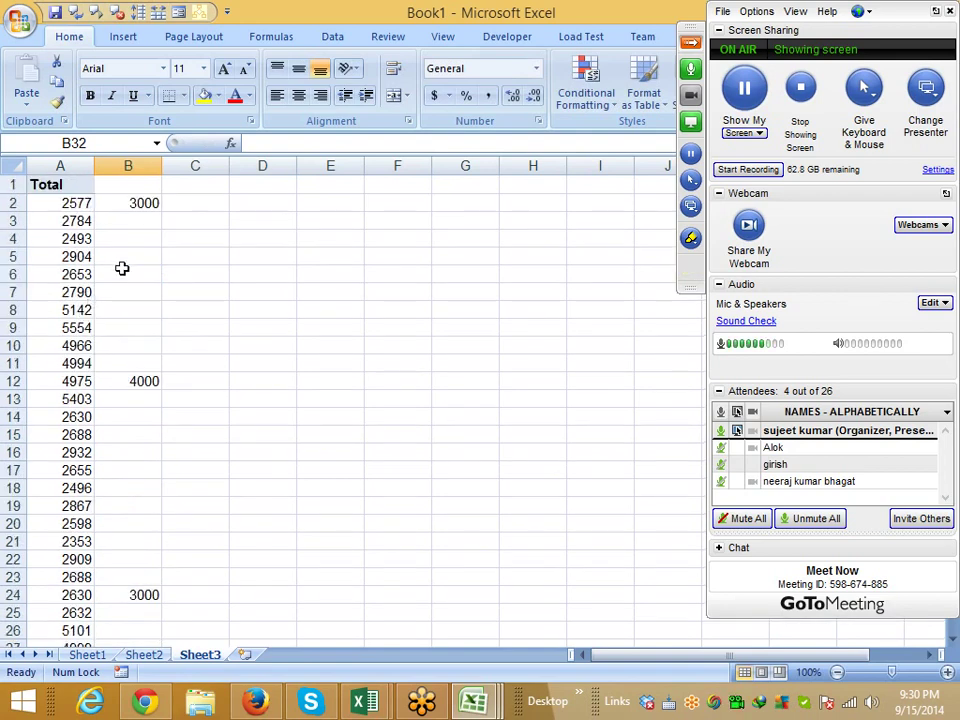
pyautogui.click(107, 200)
pyautogui.click(79, 203)
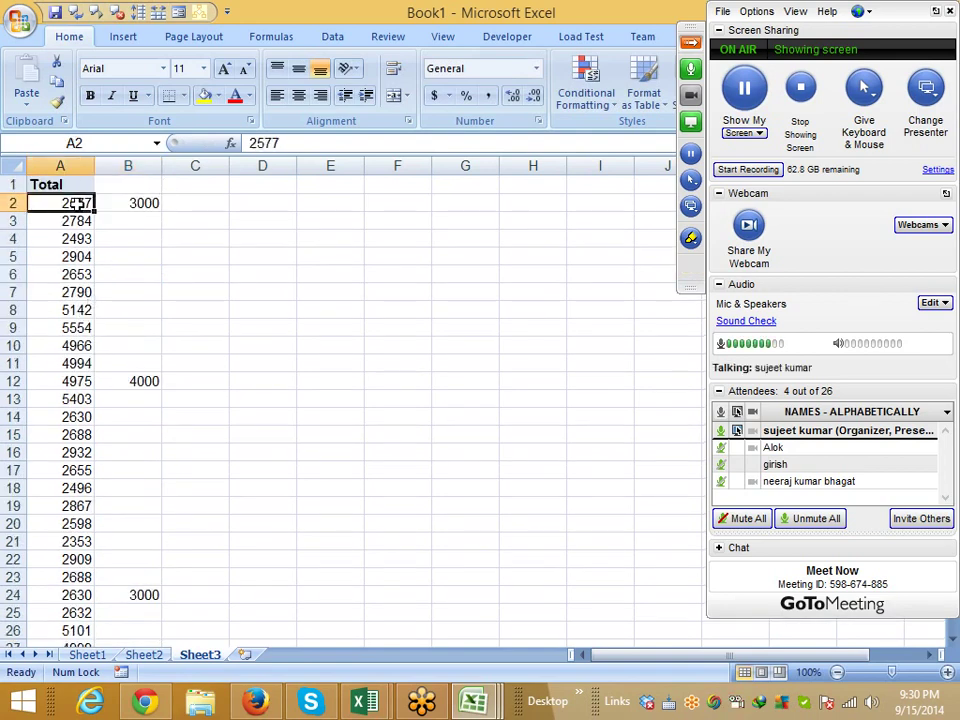
pyautogui.click(146, 160)
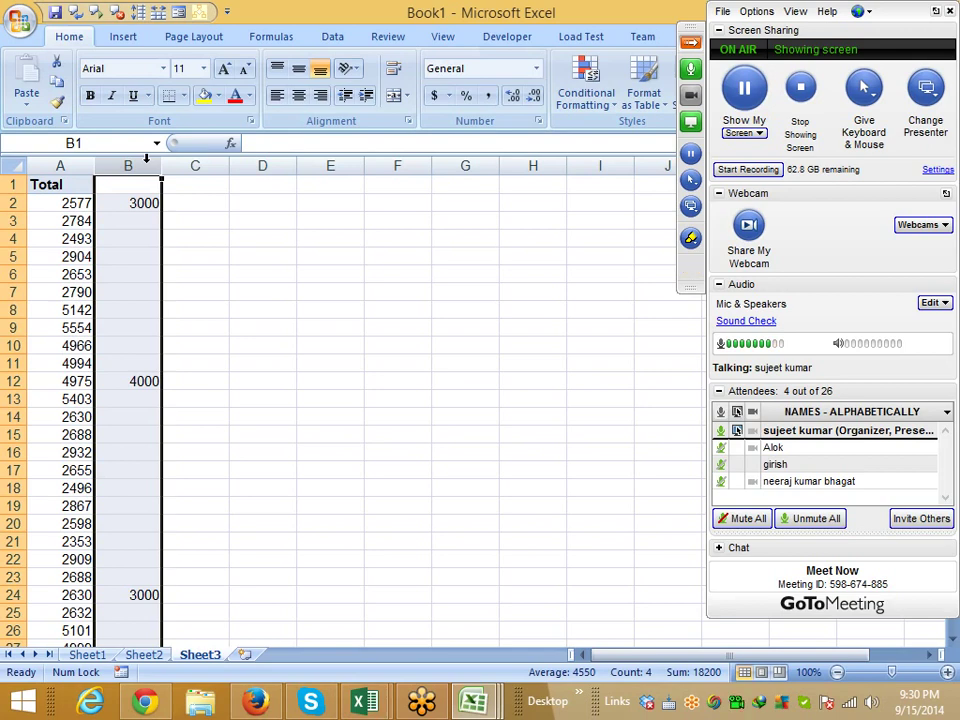
pyautogui.hotkey('ctrl', 'c')
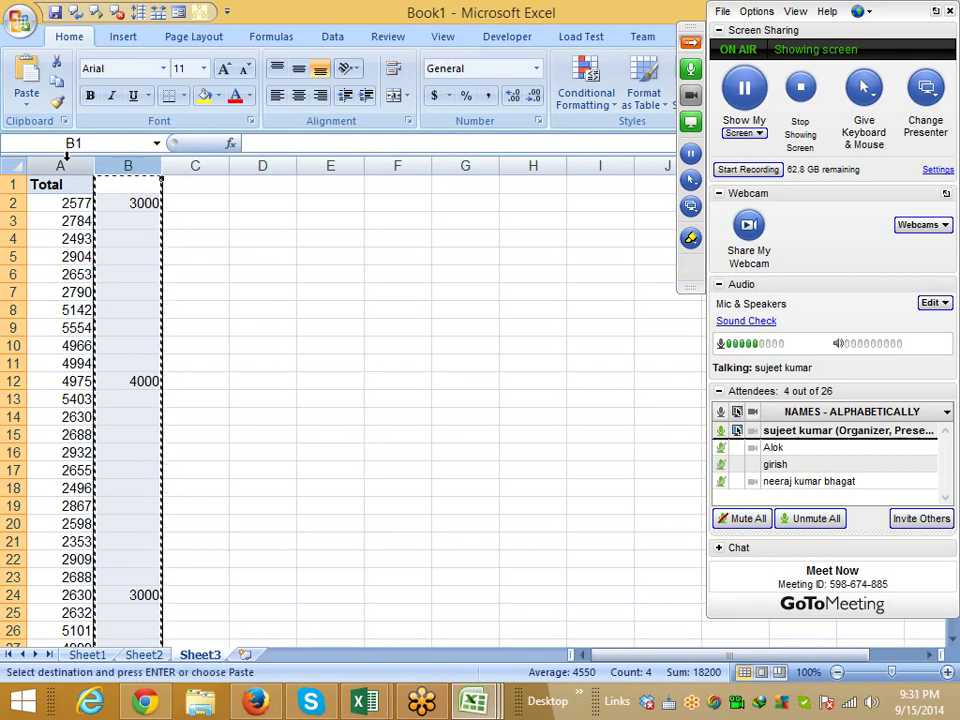
pyautogui.click(66, 160)
pyautogui.rightClick(66, 160)
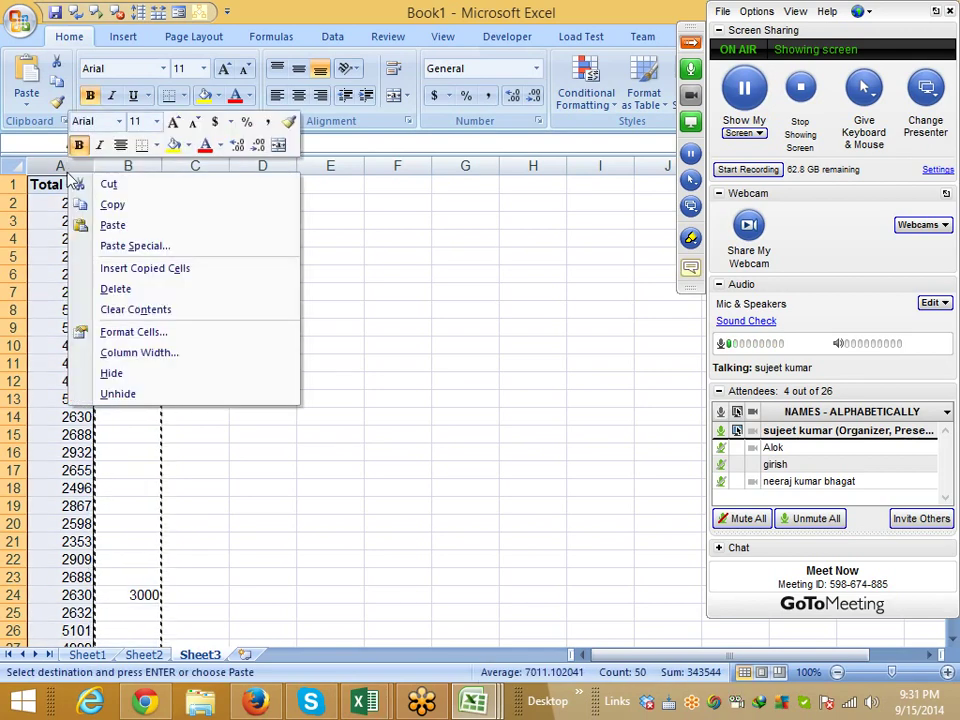
pyautogui.click(125, 247)
pyautogui.moveTo(128, 100); pyautogui.dragTo(318, 100)
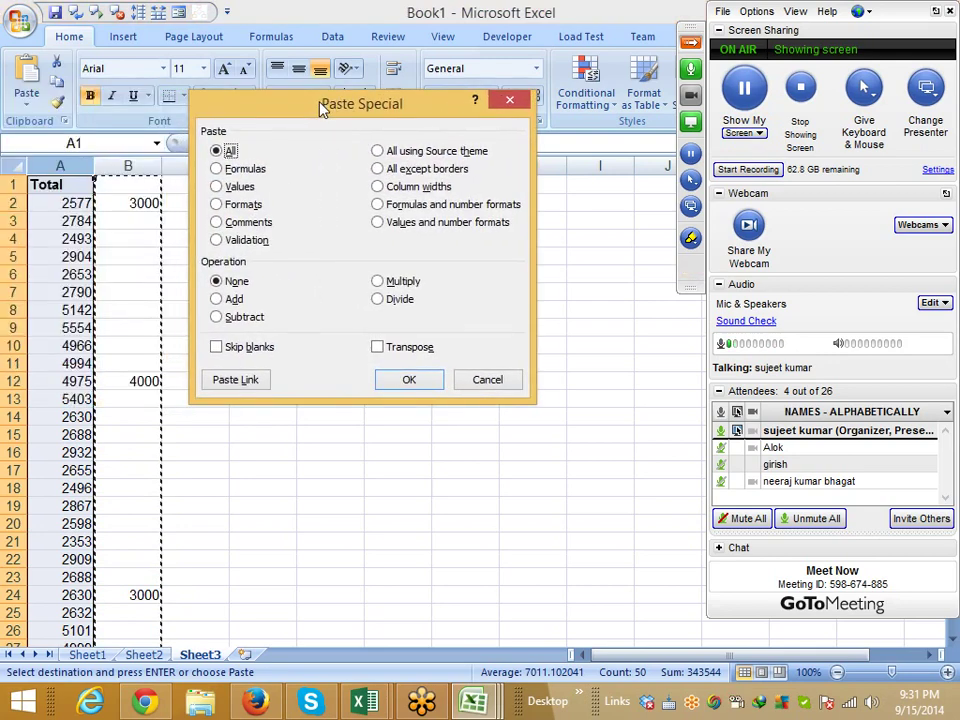
pyautogui.click(252, 348)
pyautogui.click(400, 381)
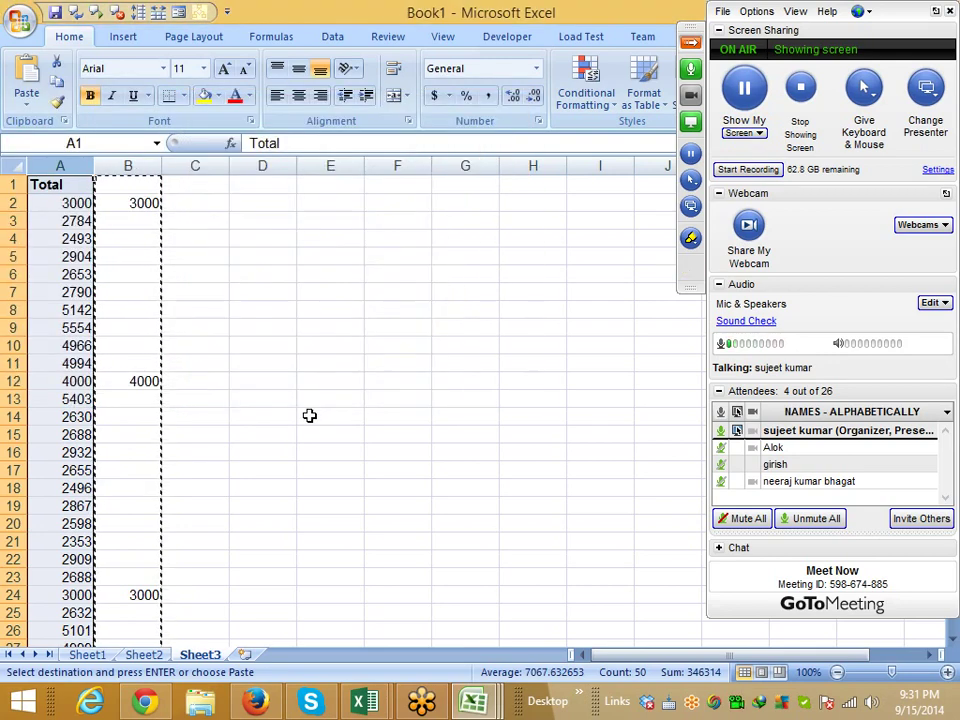
pyautogui.hotkey('ctrl', 'z')
pyautogui.press('Escape')
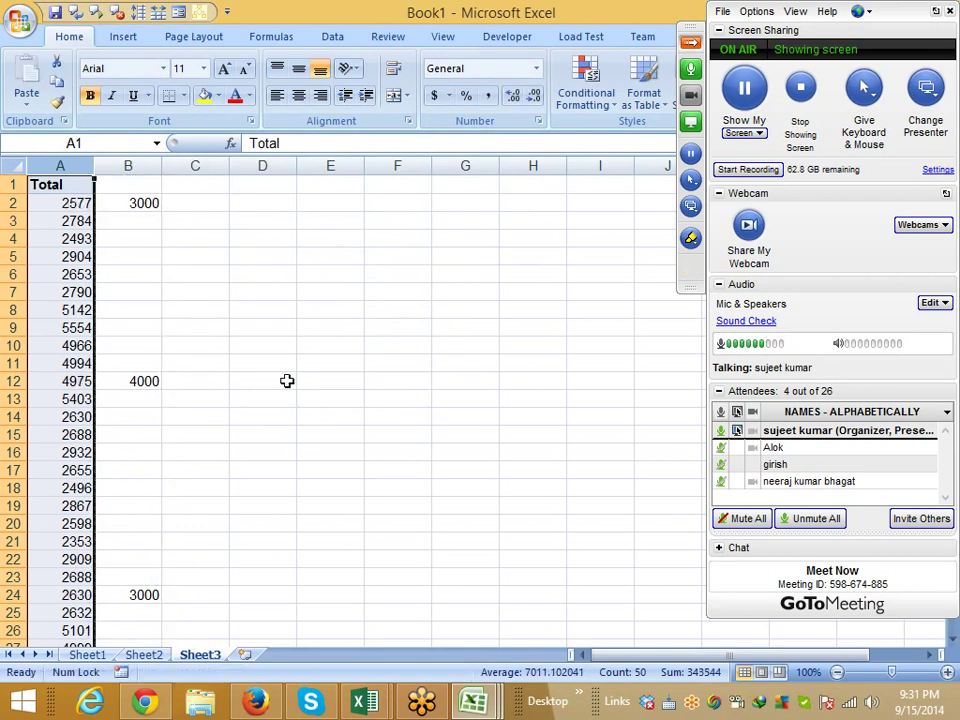
pyautogui.click(245, 245)
# - Enter =IF(B2=0,A2,B2) in cell C2
pyautogui.click(200, 205)
pyautogui.write('=')
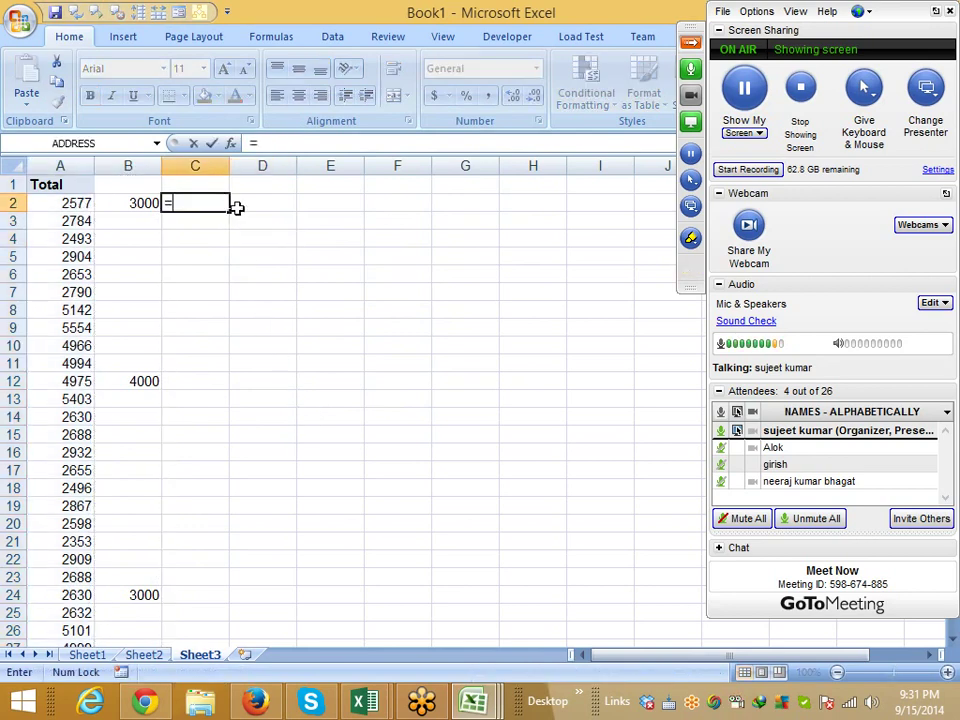
pyautogui.write('if')
pyautogui.press('Tab')
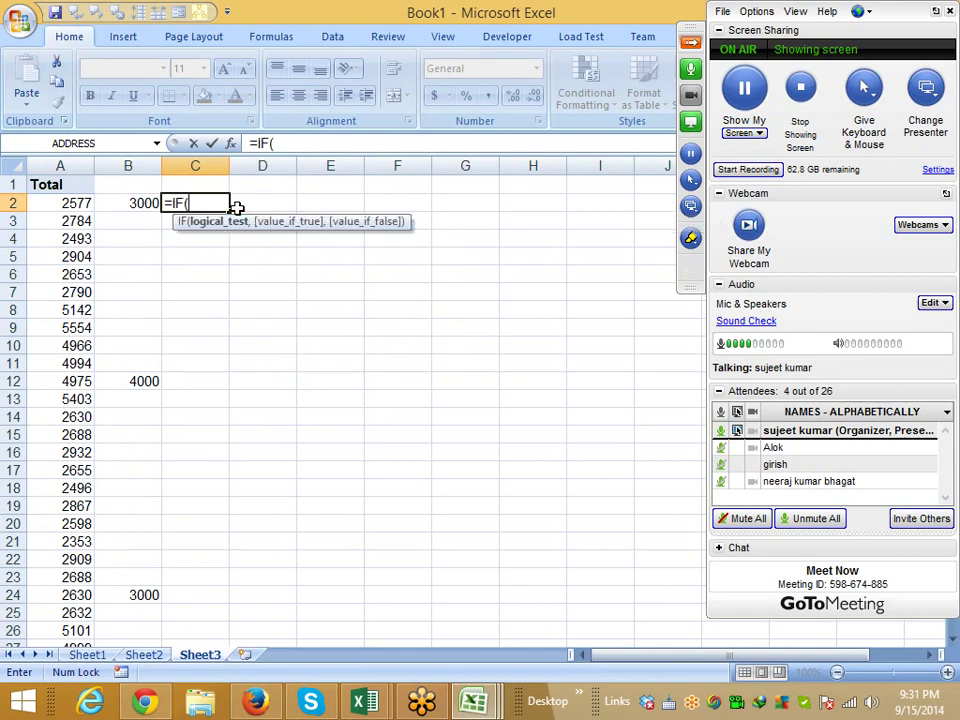
pyautogui.press('Left')
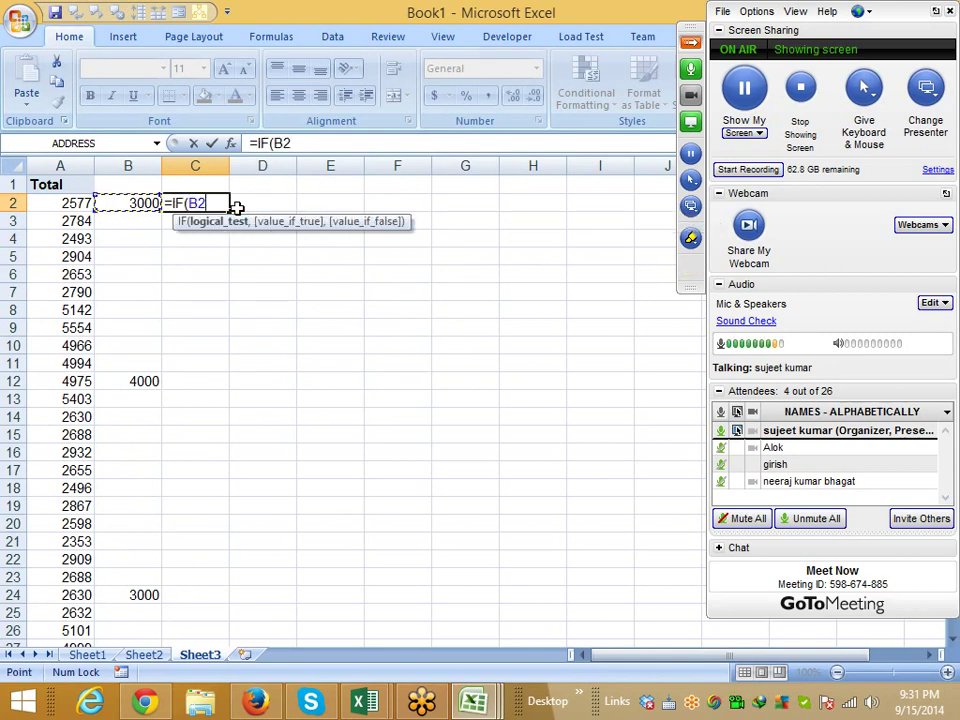
pyautogui.write('=')
pyautogui.write('0,')
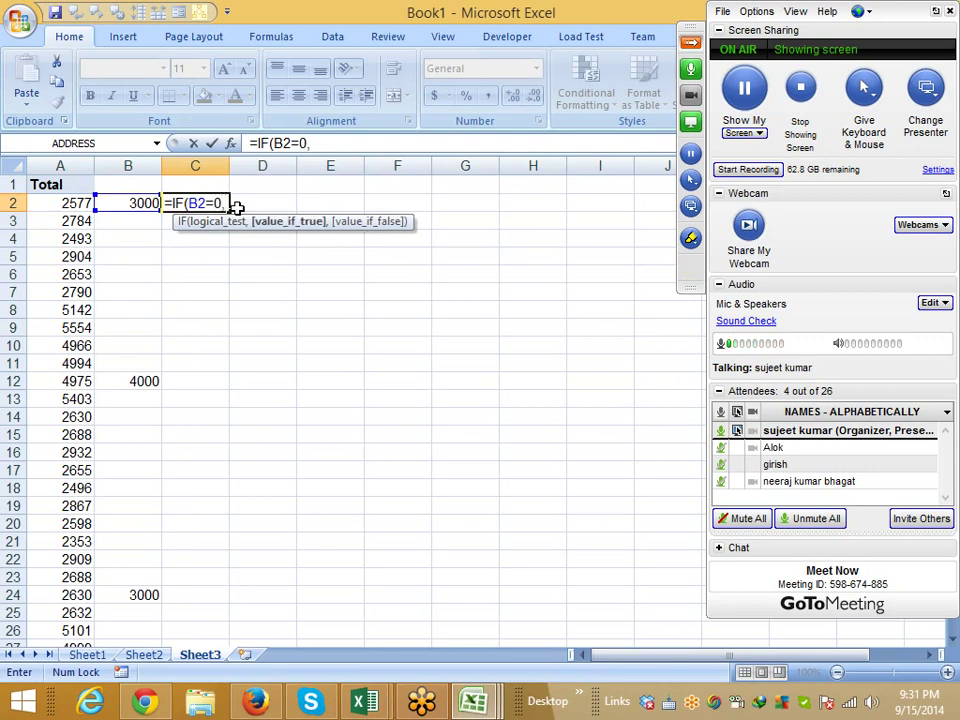
pyautogui.press('Left')
pyautogui.press('Left')
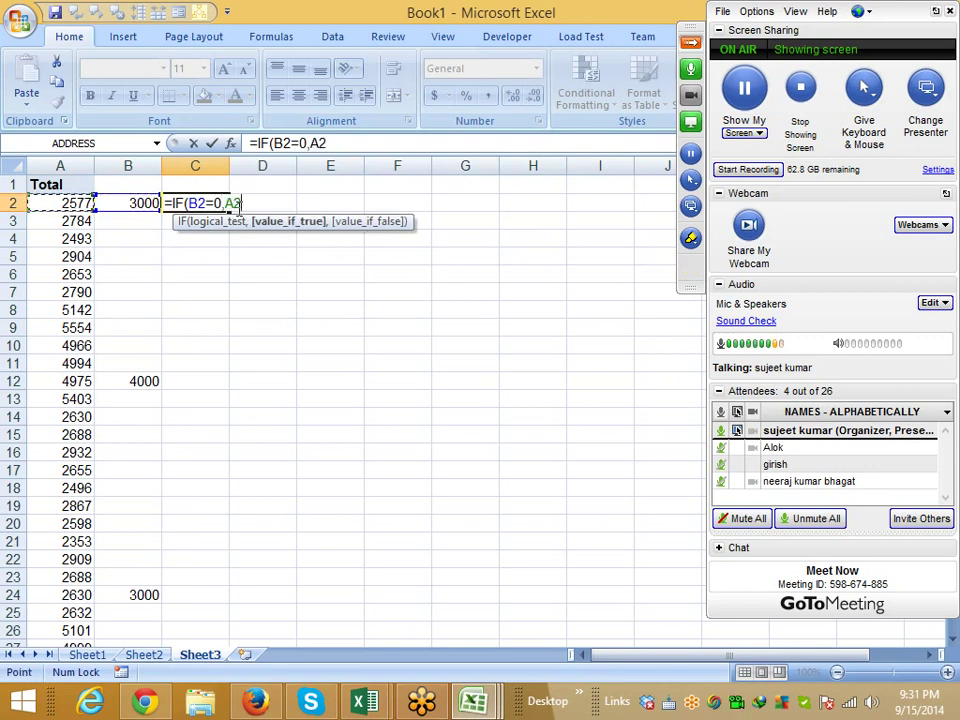
pyautogui.write(',')
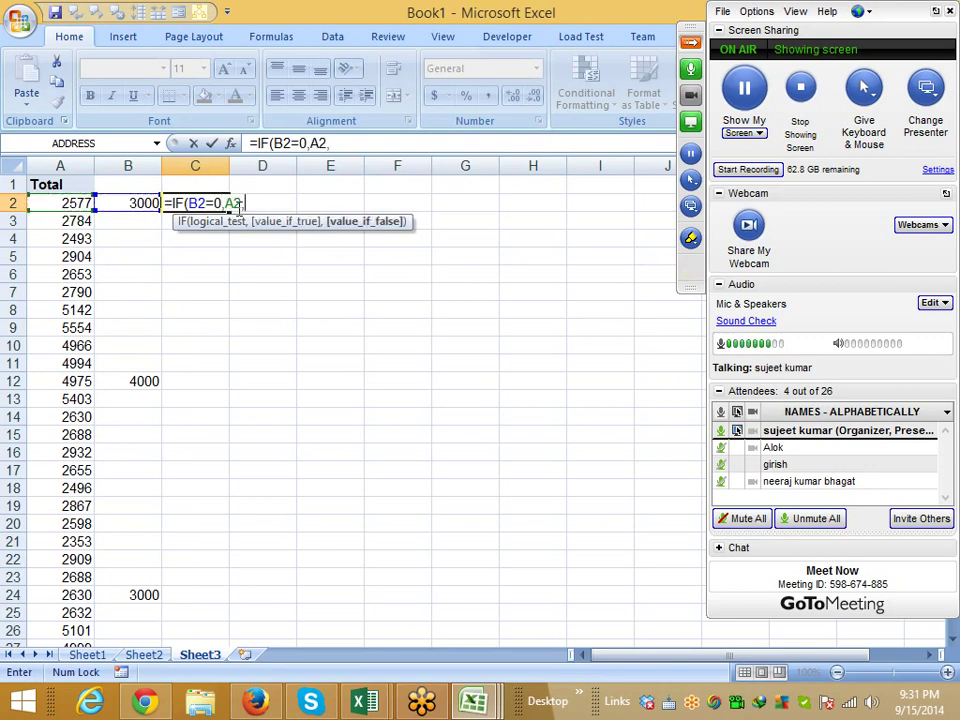
pyautogui.write('B2')
pyautogui.press('Return')
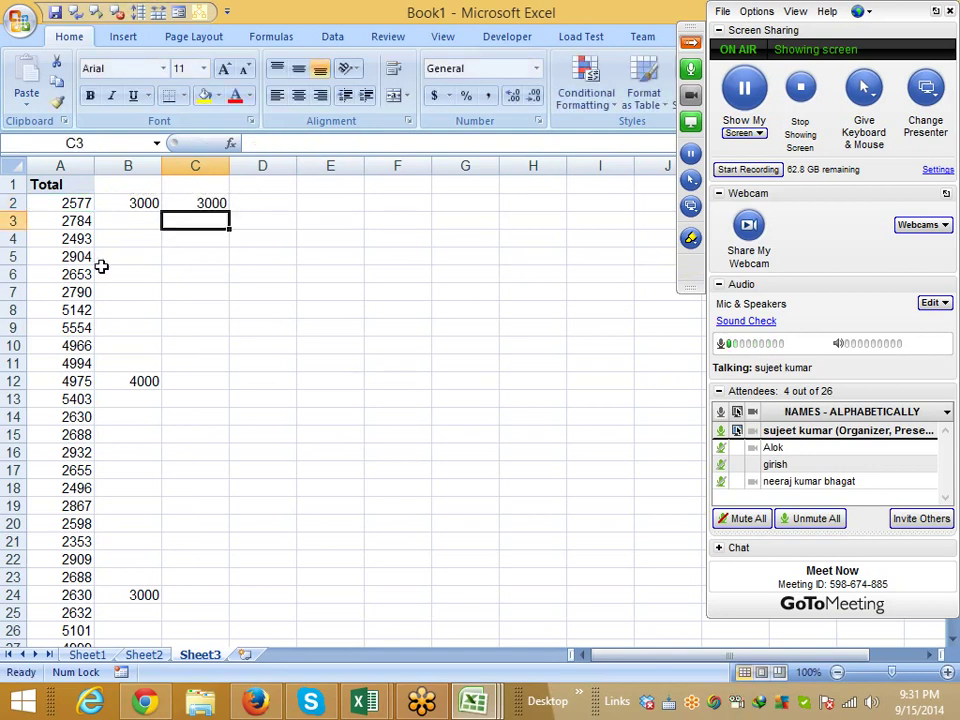
# - Select C2:C50 and fill the IF formula down with Ctrl+D
pyautogui.click(77, 256)
pyautogui.hotkey('ctrl', 'Down')
pyautogui.hotkey('ctrl', 'Right')
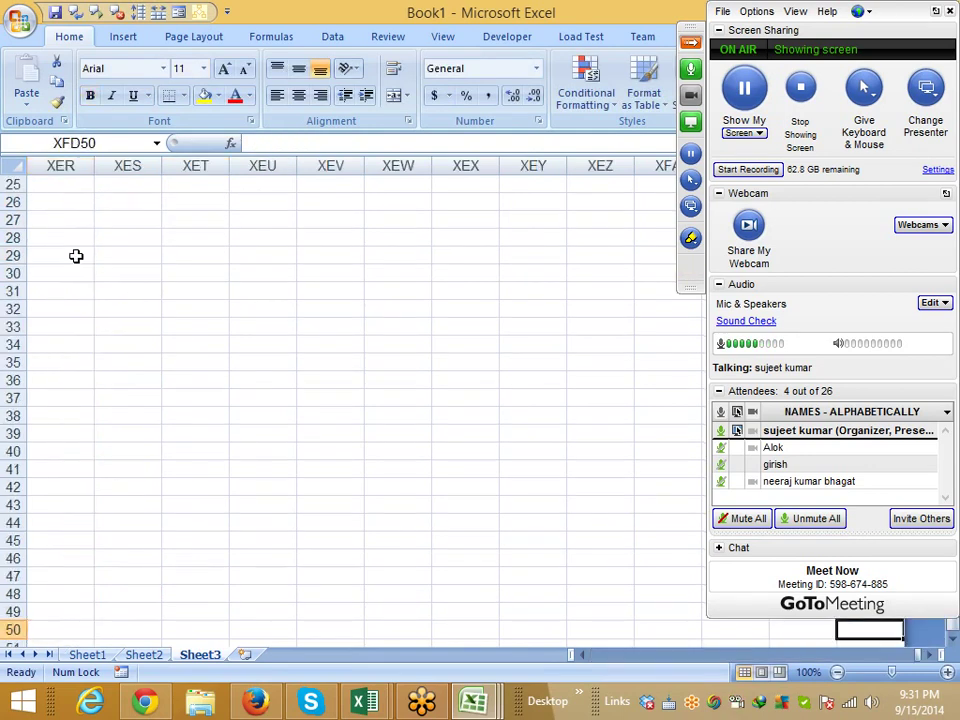
pyautogui.hotkey('ctrl', 'Left')
pyautogui.press('Right')
pyautogui.press('Right')
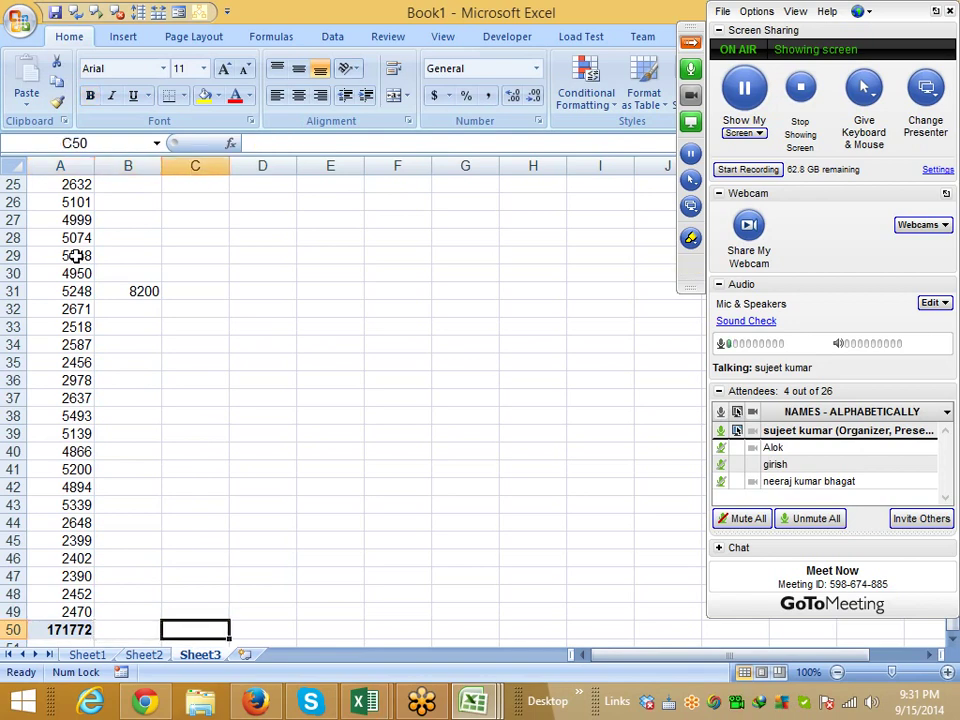
pyautogui.hotkey('ctrl', 'shift', 'Up')
pyautogui.hotkey('ctrl', 'd')
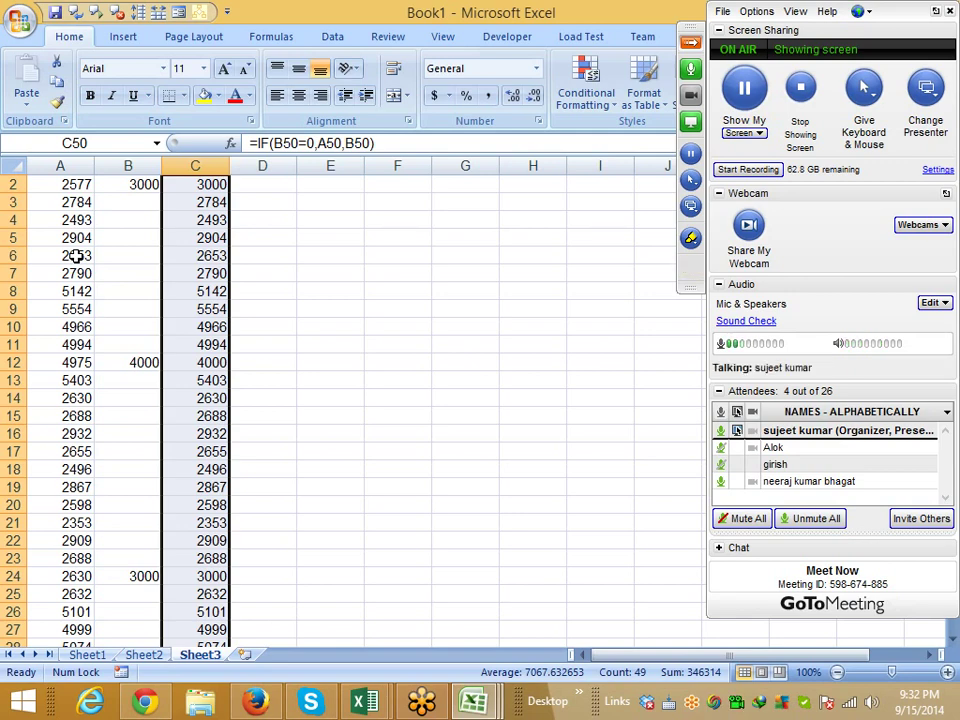
# - Compare the B2, B12 and B24 values with their A-column totals, then add Sheet4
pyautogui.scroll(1, 76, 256)
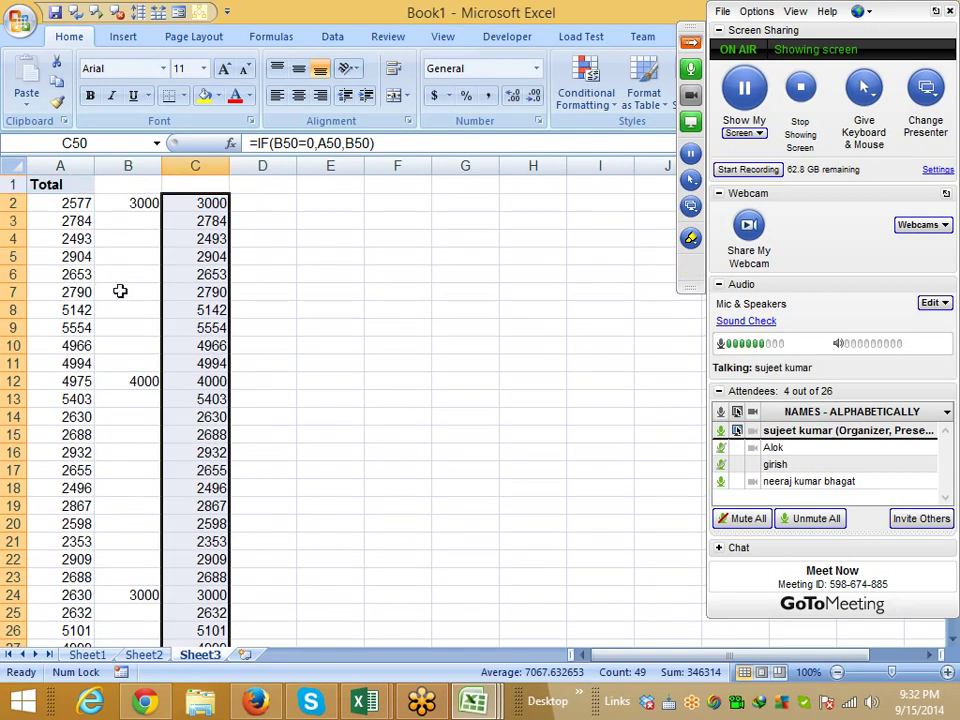
pyautogui.moveTo(138, 227); pyautogui.dragTo(140, 363)
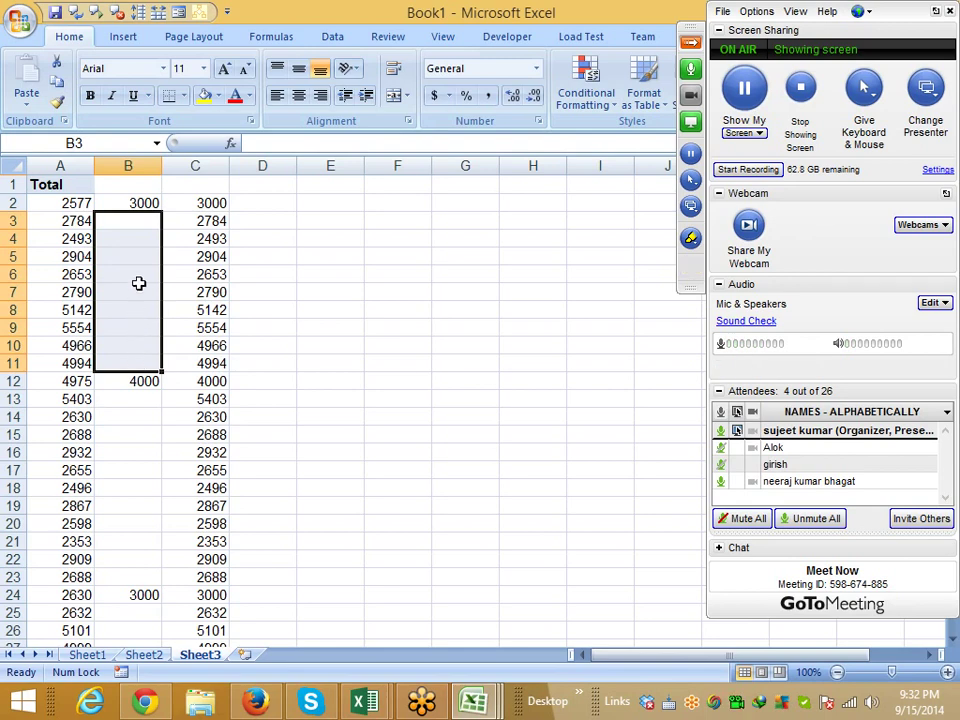
pyautogui.click(145, 203)
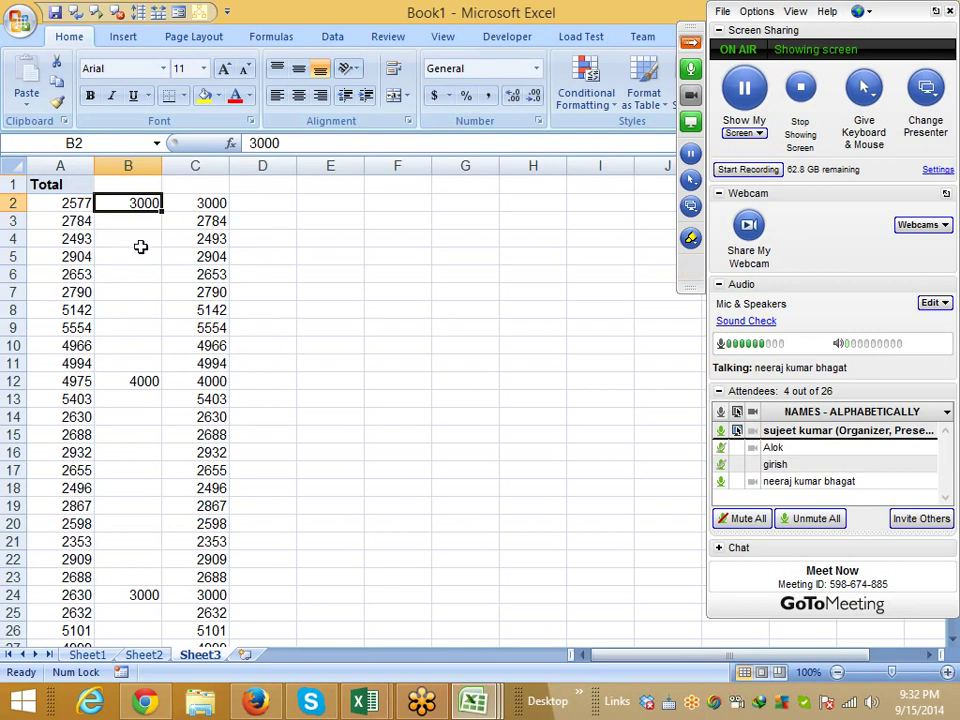
pyautogui.moveTo(137, 222); pyautogui.dragTo(142, 364)
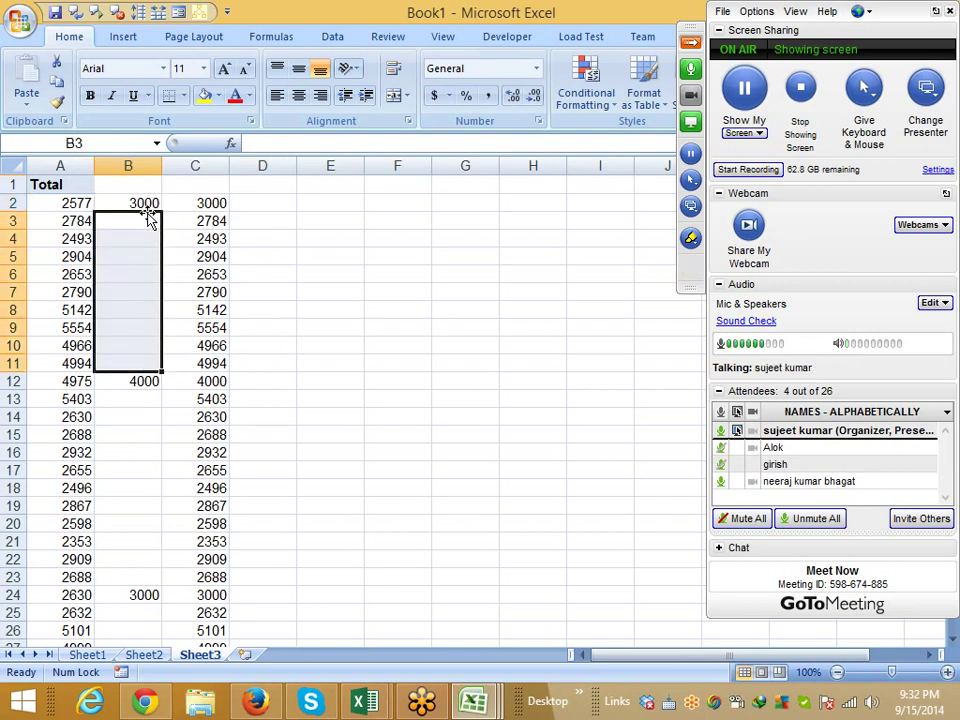
pyautogui.click(107, 203)
pyautogui.click(60, 203)
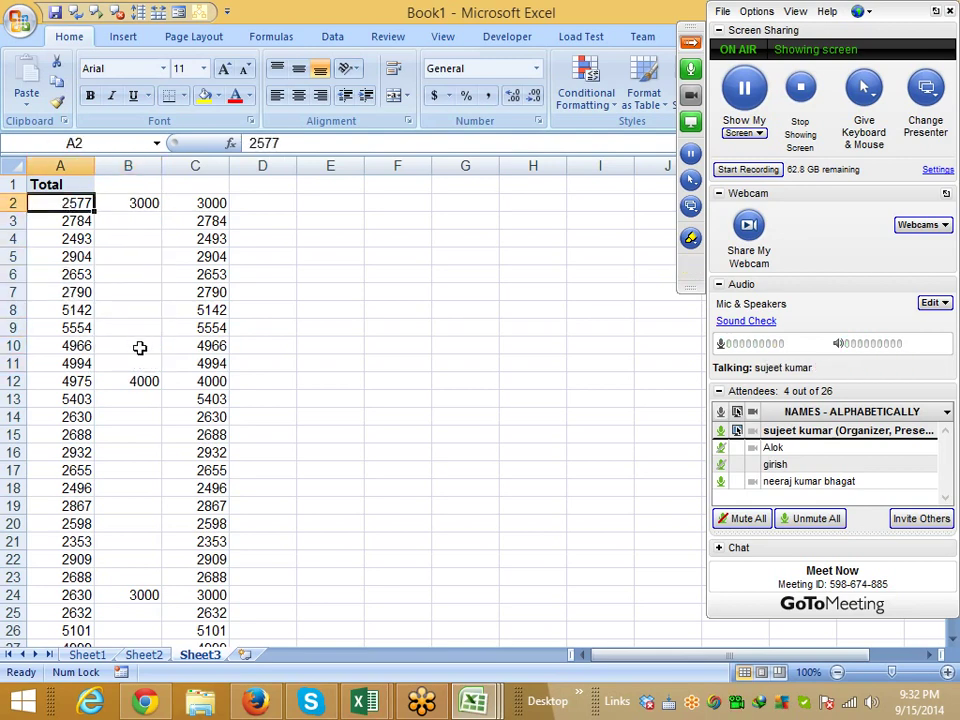
pyautogui.click(138, 381)
pyautogui.click(88, 381)
pyautogui.click(143, 595)
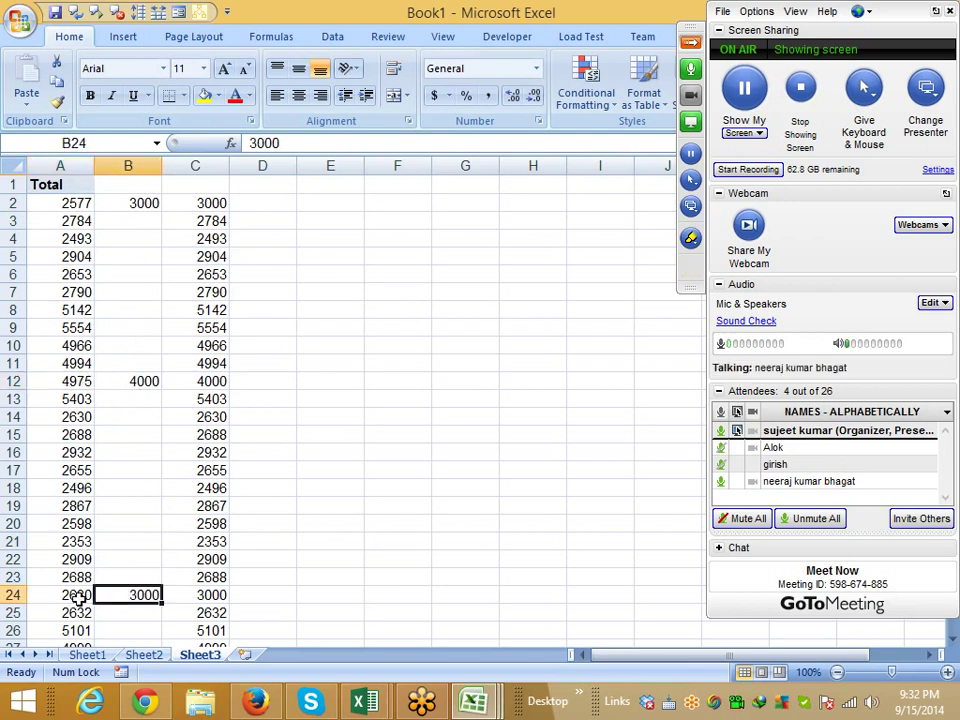
pyautogui.click(80, 595)
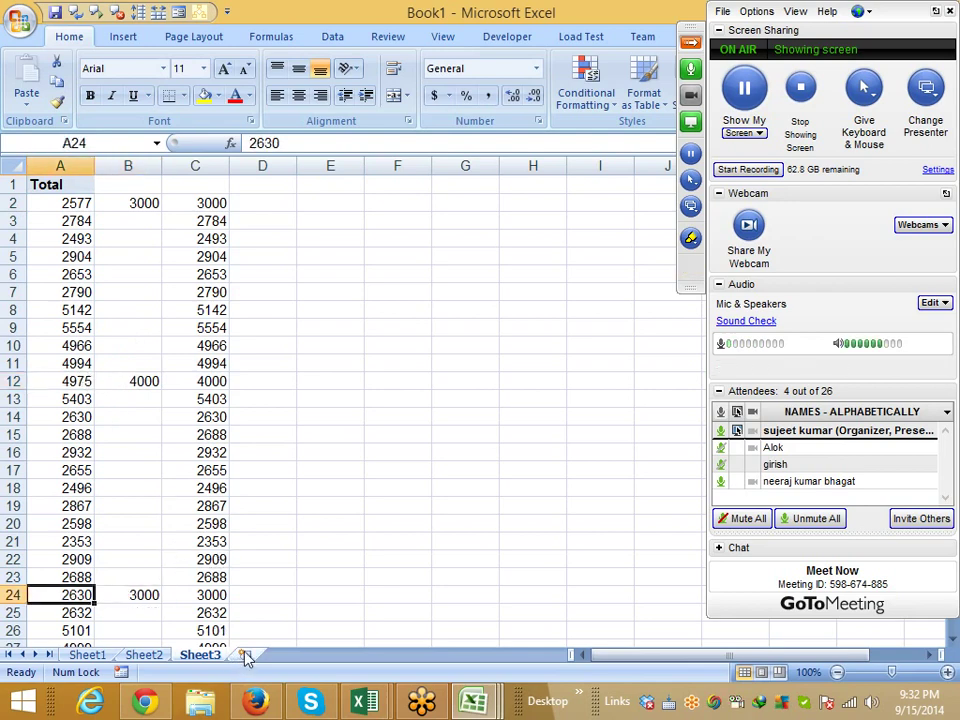
pyautogui.click(246, 654)
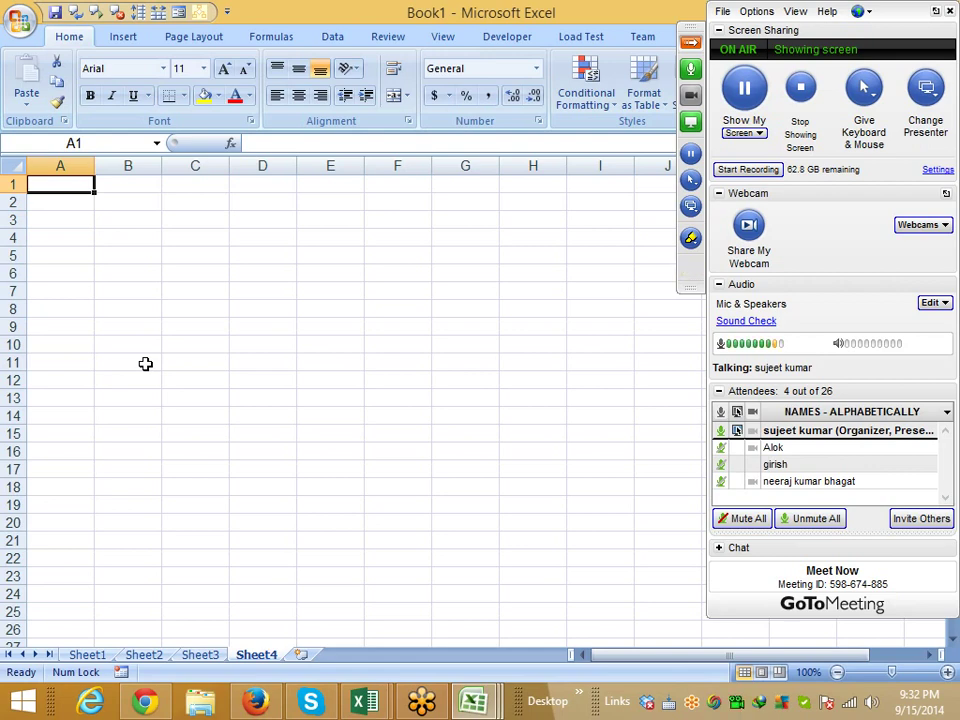
# - Enter the headings Name in A1 and R-1 in B1
pyautogui.write('=i')
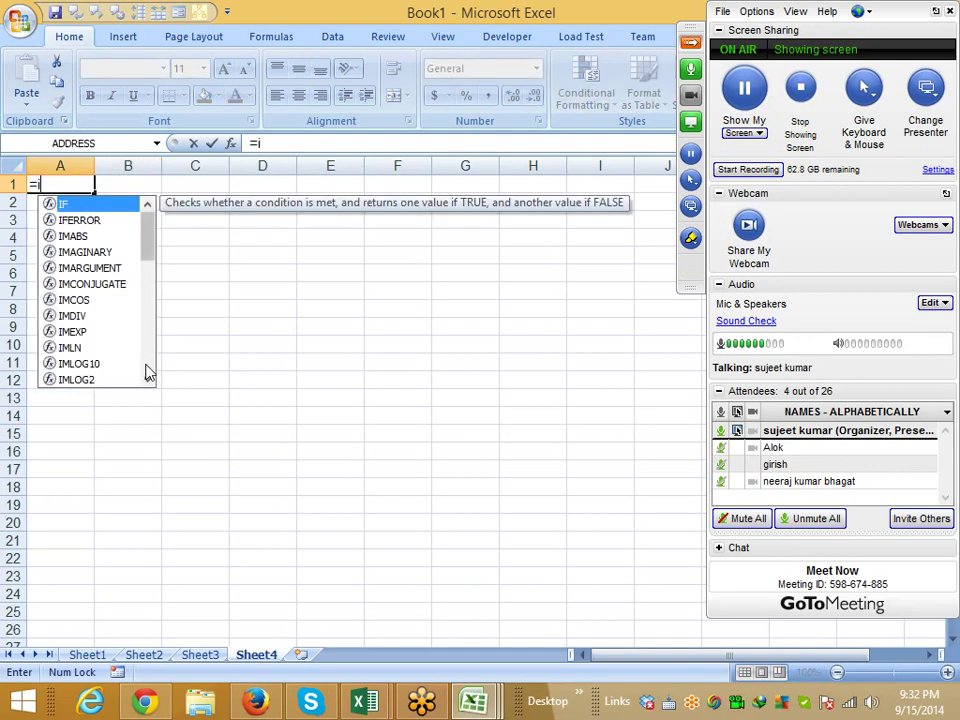
pyautogui.write('f')
pyautogui.press('Escape')
pyautogui.press('Escape')
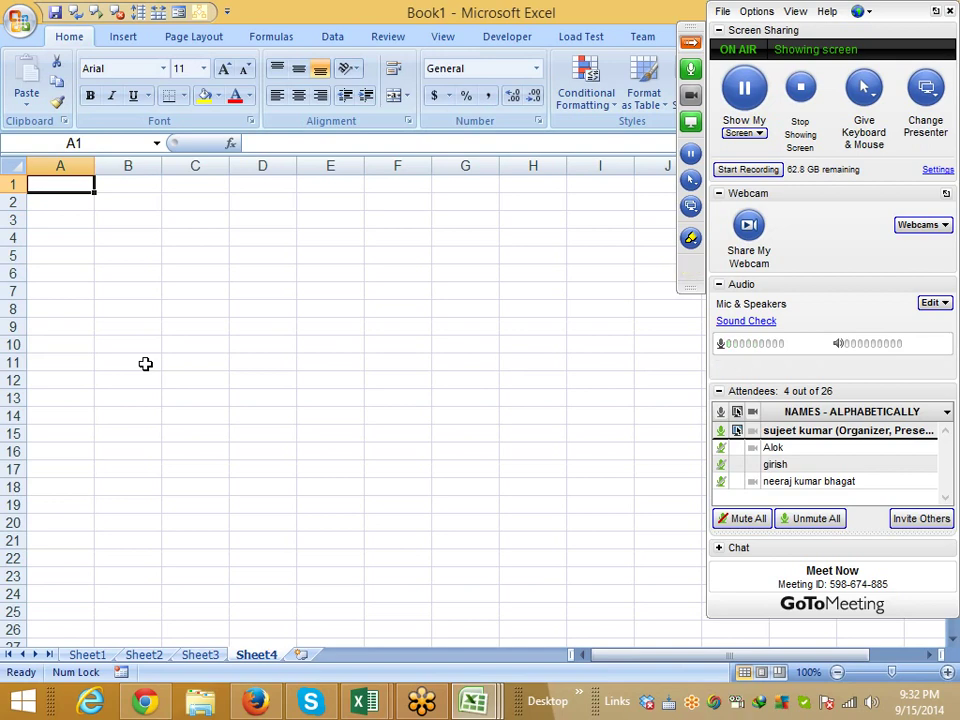
pyautogui.write('Name')
pyautogui.press('Return')
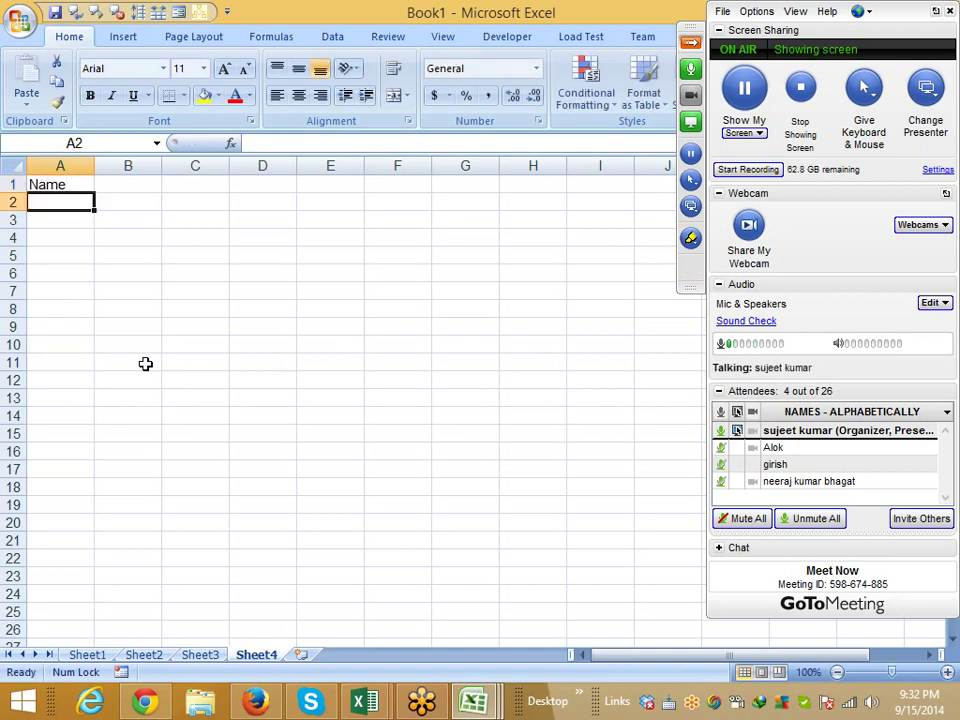
pyautogui.press('Up')
pyautogui.press('Right')
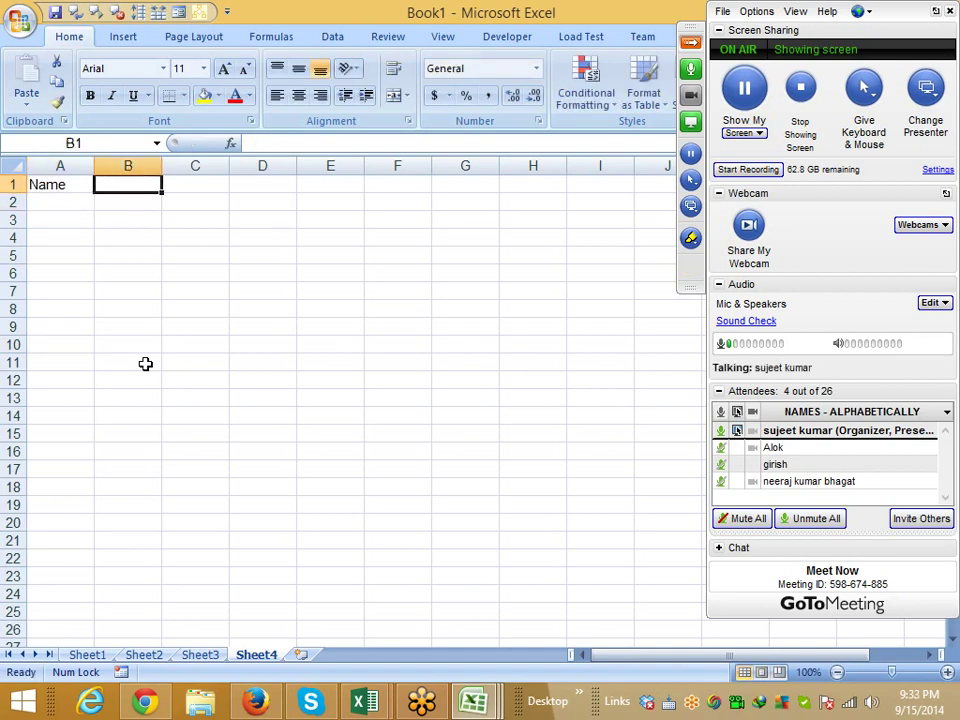
pyautogui.write('R-1')
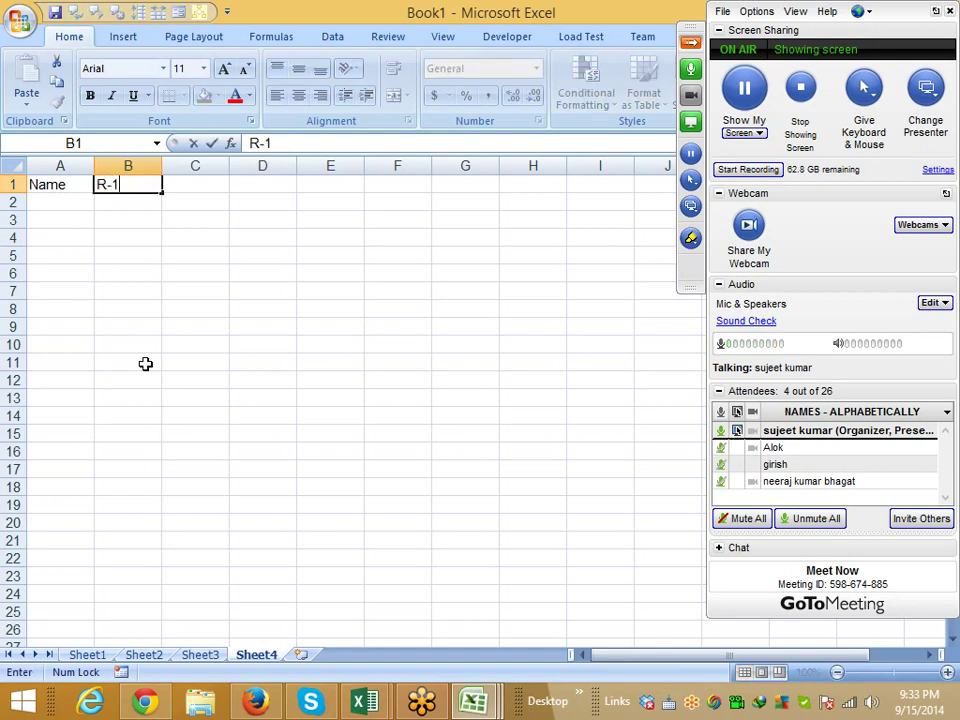
pyautogui.click(128, 272)
# - Fill the headings R-1 through R-5 across B1:F1
pyautogui.click(134, 190)
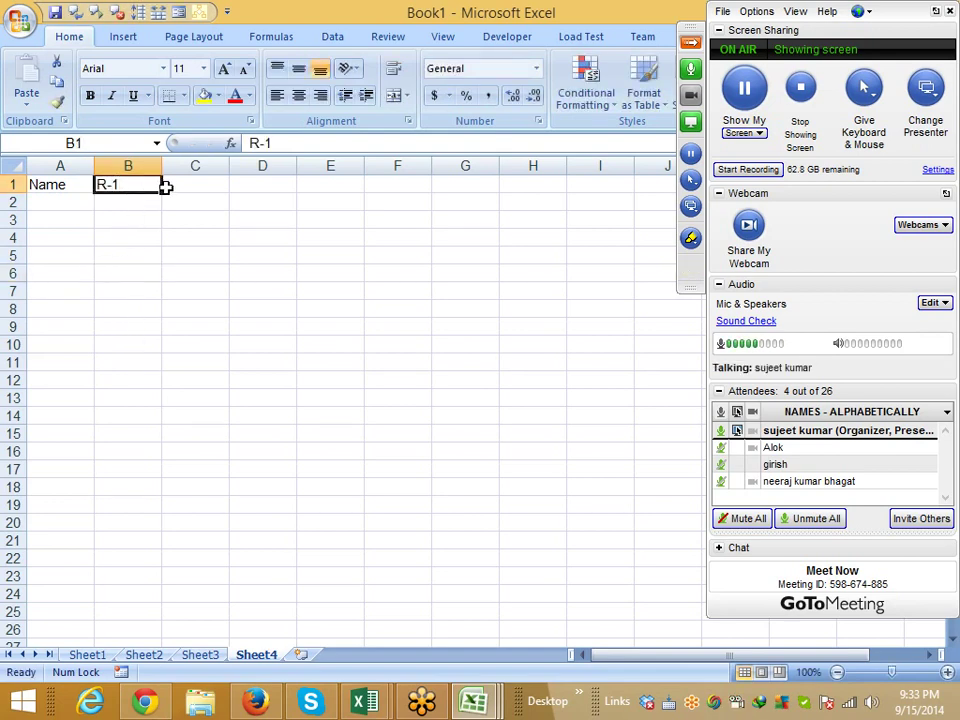
pyautogui.moveTo(162, 192)
pyautogui.mouseDown()
pyautogui.moveTo(456, 200)
pyautogui.moveTo(429, 220)
pyautogui.mouseUp()
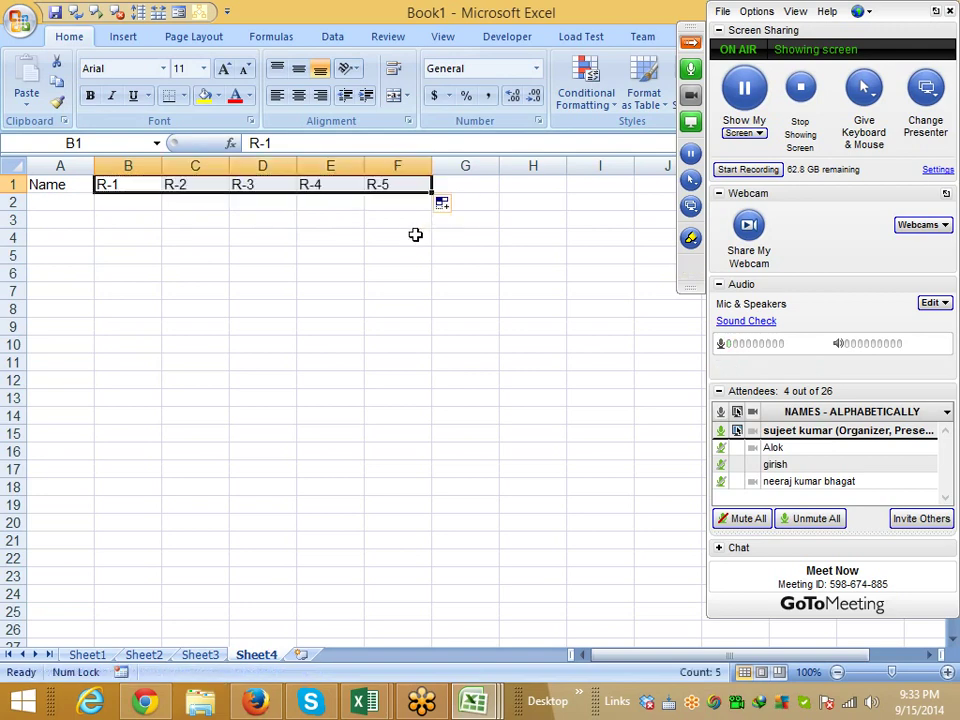
pyautogui.click(118, 236)
pyautogui.click(70, 199)
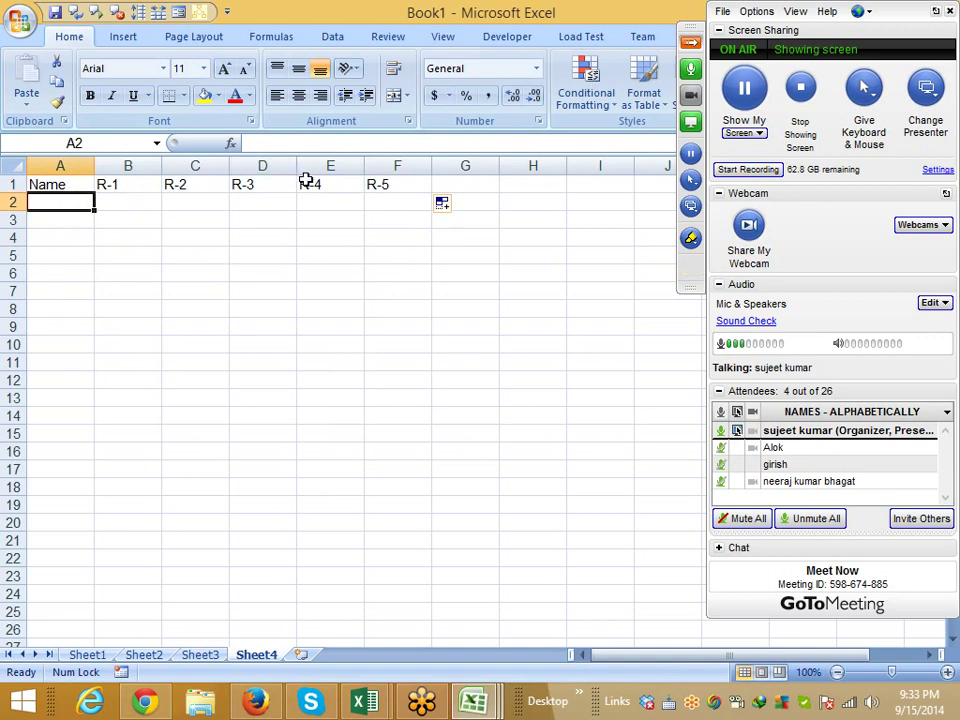
# - Clear the R-3, R-4 and R-5 headings from D1:F1, leaving Name, R-1 and R-2
pyautogui.click(372, 186)
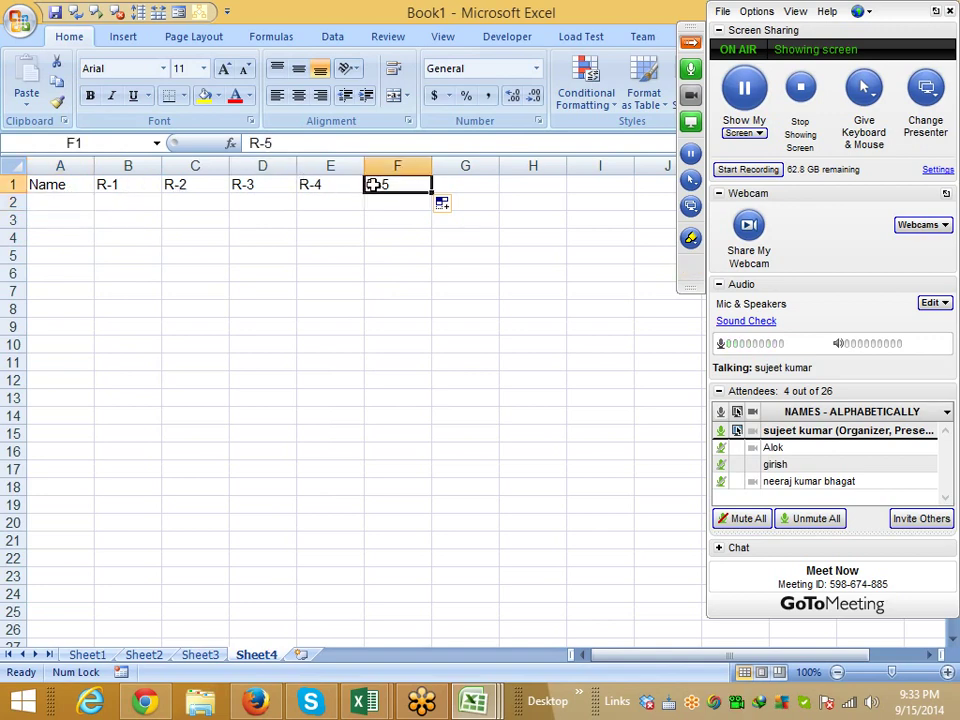
pyautogui.press('Left')
pyautogui.press('Left')
pyautogui.hotkey('shift', 'Right')
pyautogui.hotkey('shift', 'Right')
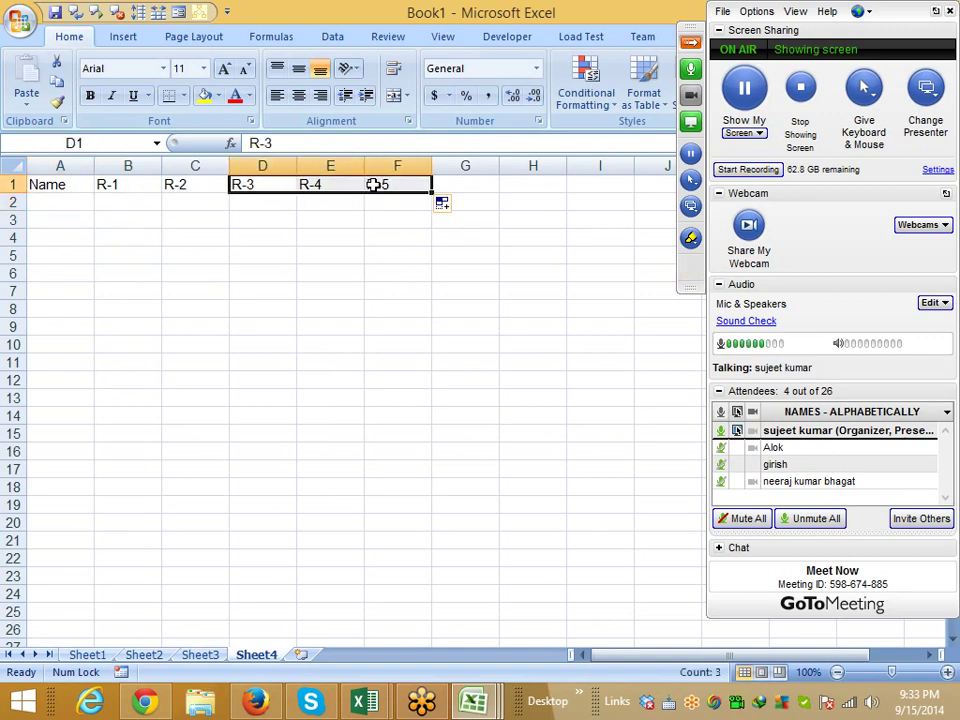
pyautogui.press('Delete')
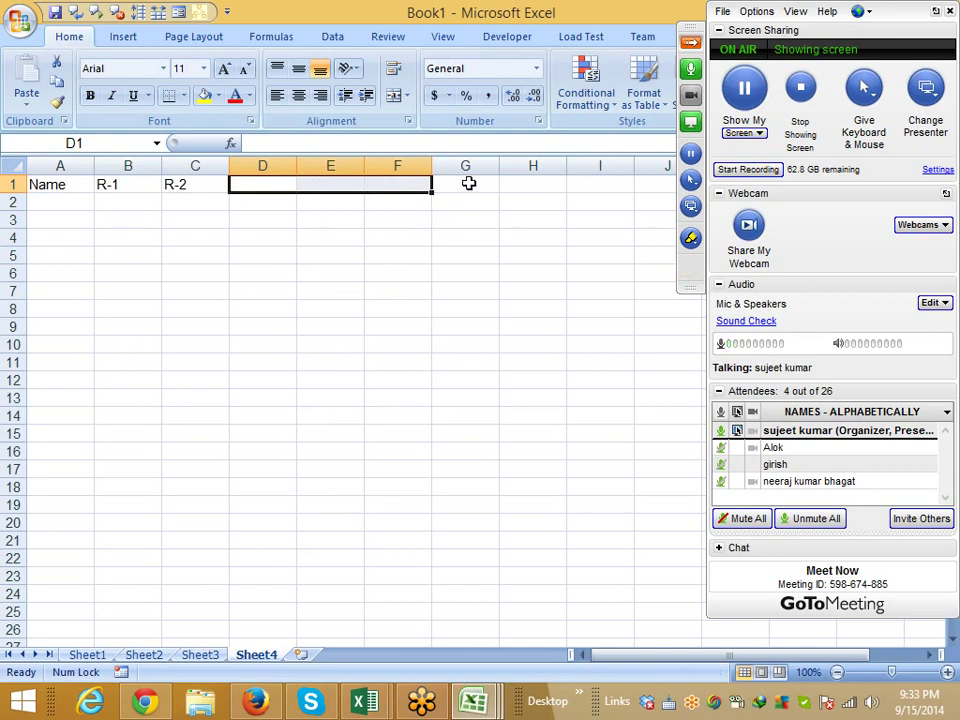
pyautogui.click(398, 237)
pyautogui.click(118, 185)
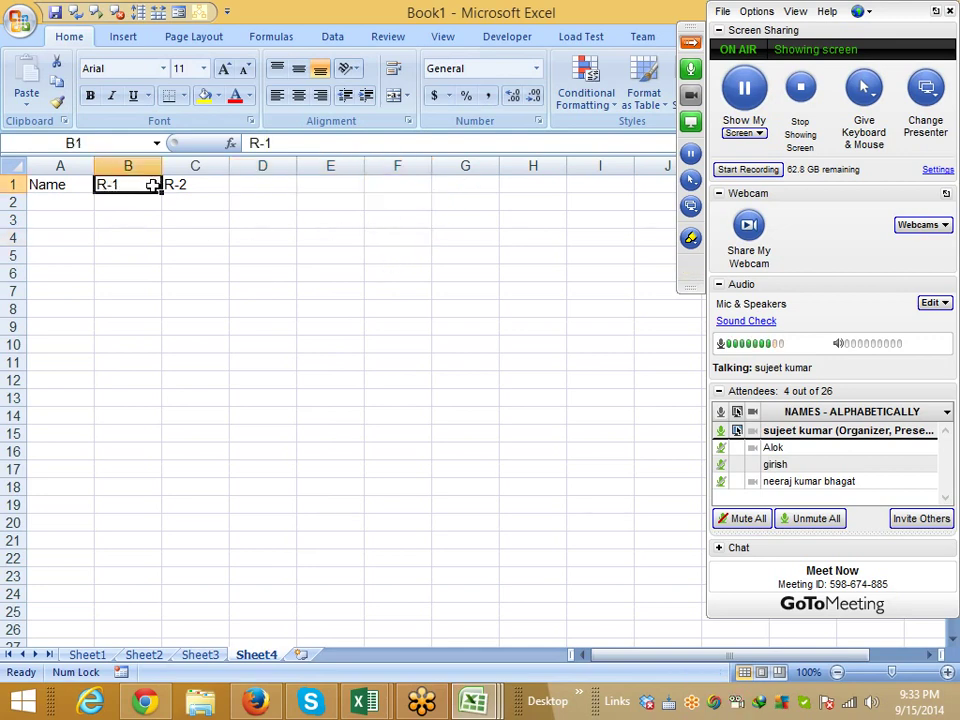
pyautogui.click(100, 207)
pyautogui.click(73, 207)
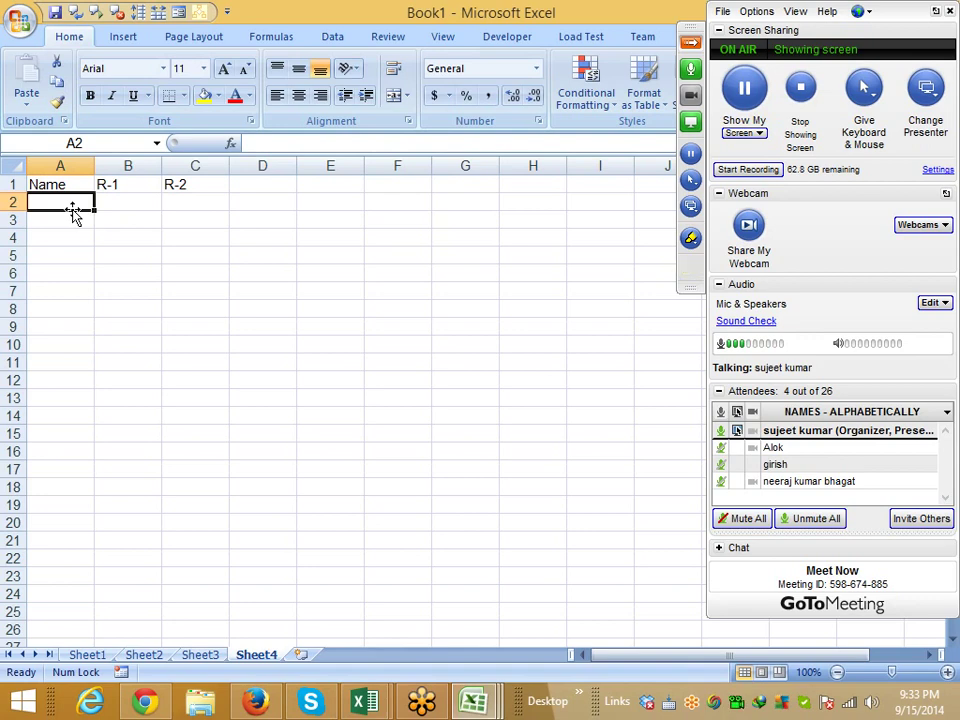
# - Enter a candidate's name in A2 and the heading Selected in D1
pyautogui.write('Ravi')
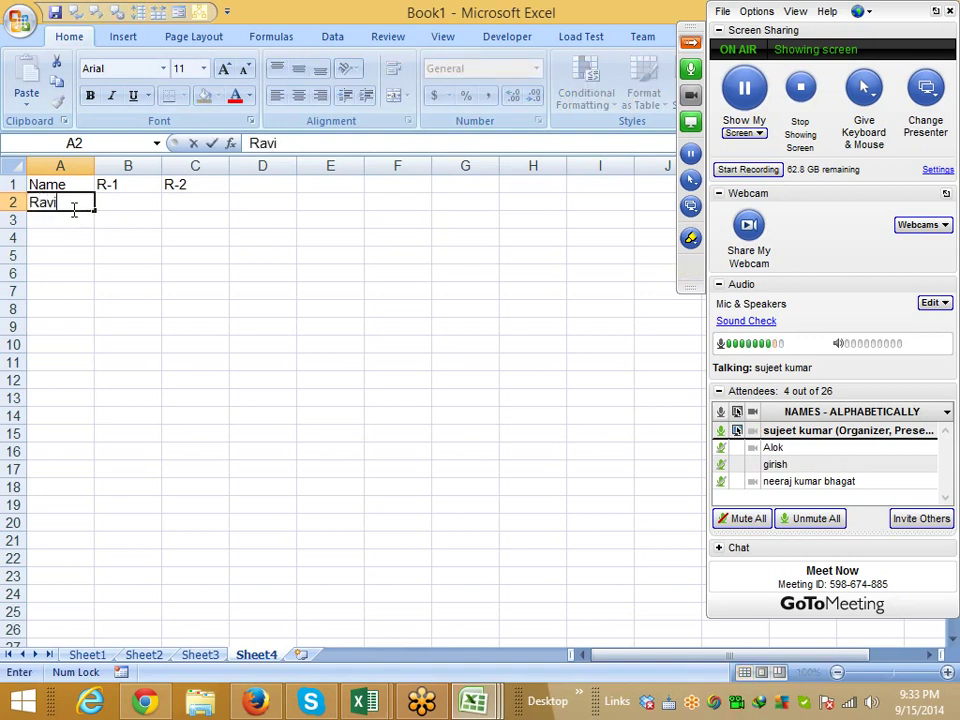
pyautogui.press('Return')
pyautogui.press('Up')
pyautogui.press('Right')
pyautogui.press('Right')
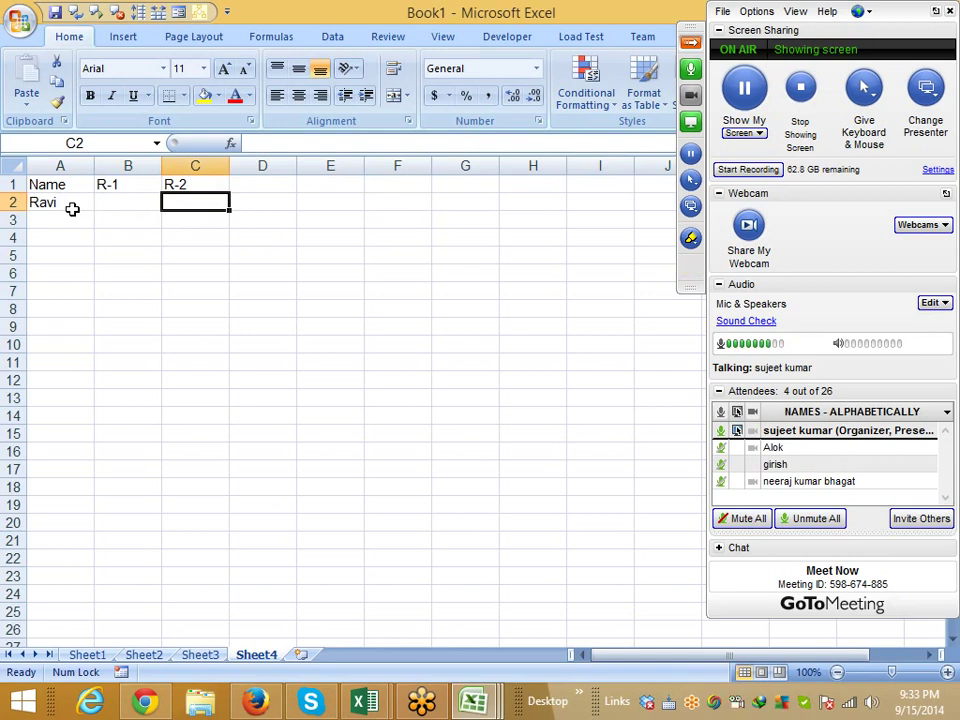
pyautogui.press('Right')
pyautogui.press('Right')
pyautogui.press('Left')
pyautogui.press('Up')
pyautogui.write('S')
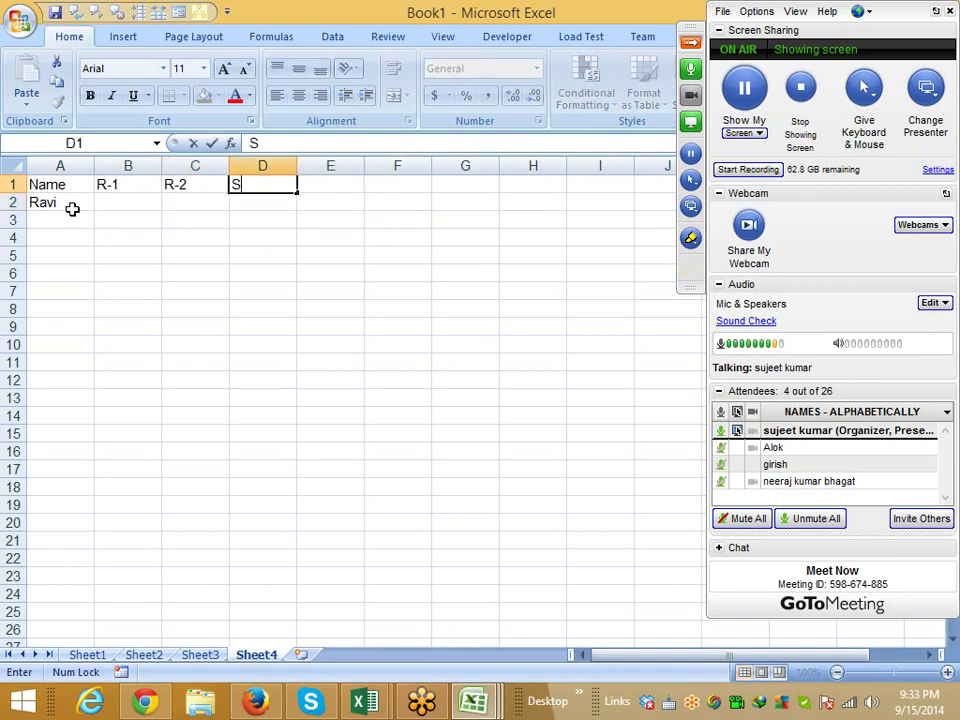
pyautogui.write('elected')
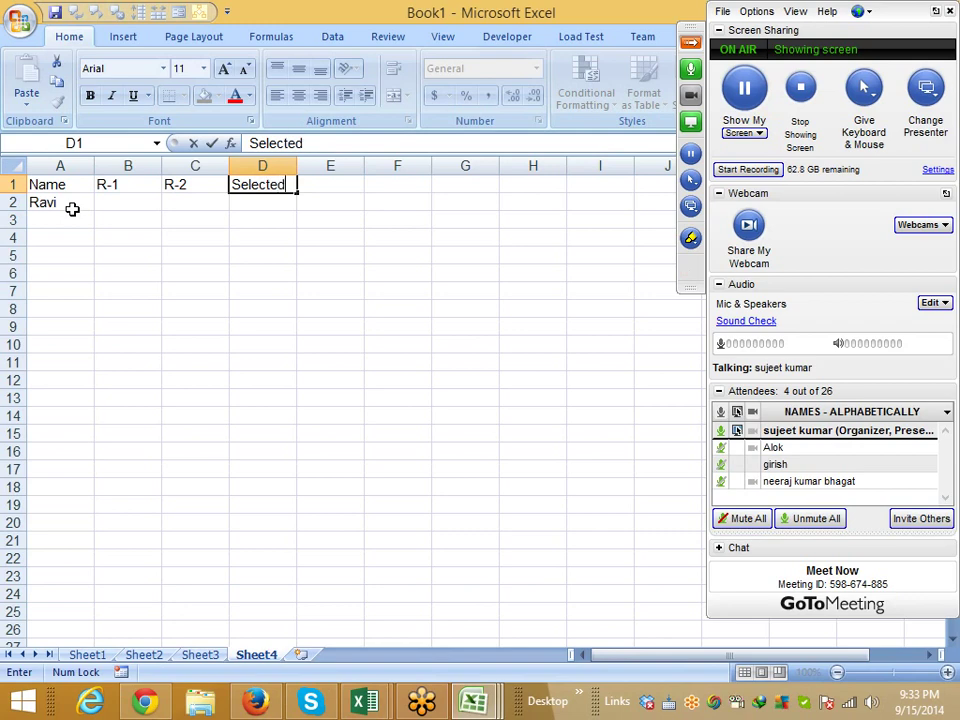
pyautogui.press('Return')
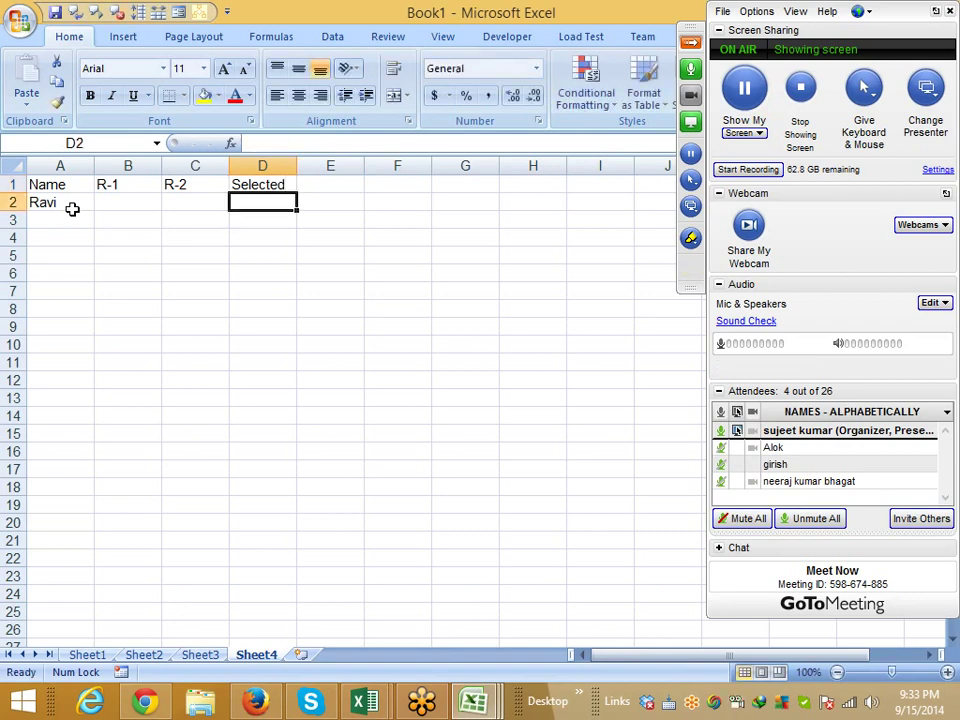
# - In D2, enter =IF(B2="y",IF(C2="Y","Selected","Rejected"),"Rejected")
pyautogui.write('=')
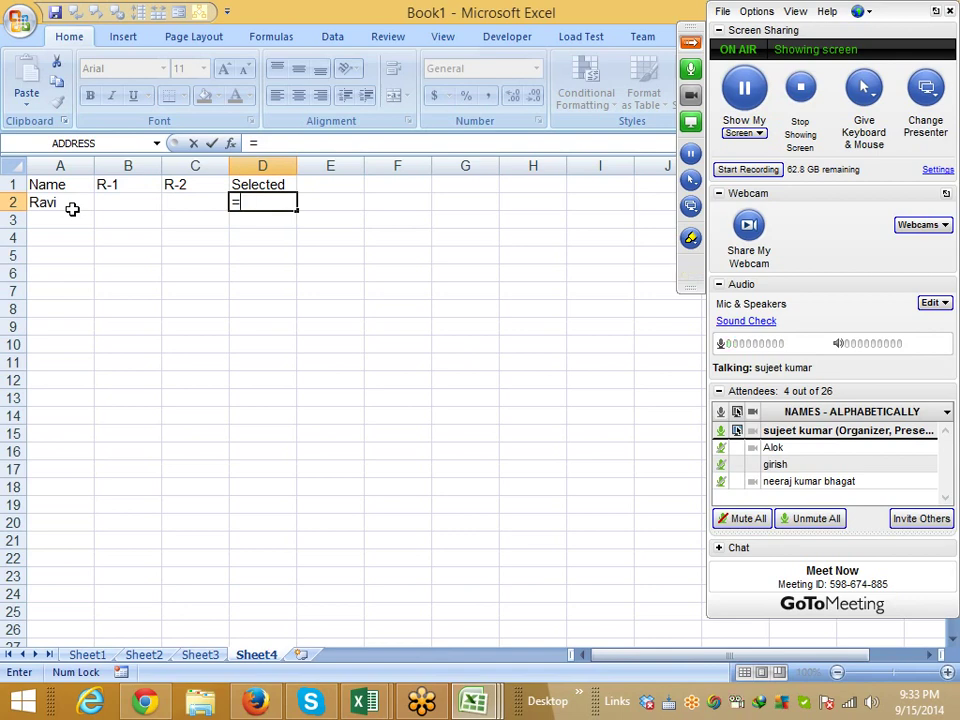
pyautogui.write('if')
pyautogui.press('Tab')
pyautogui.press('Left')
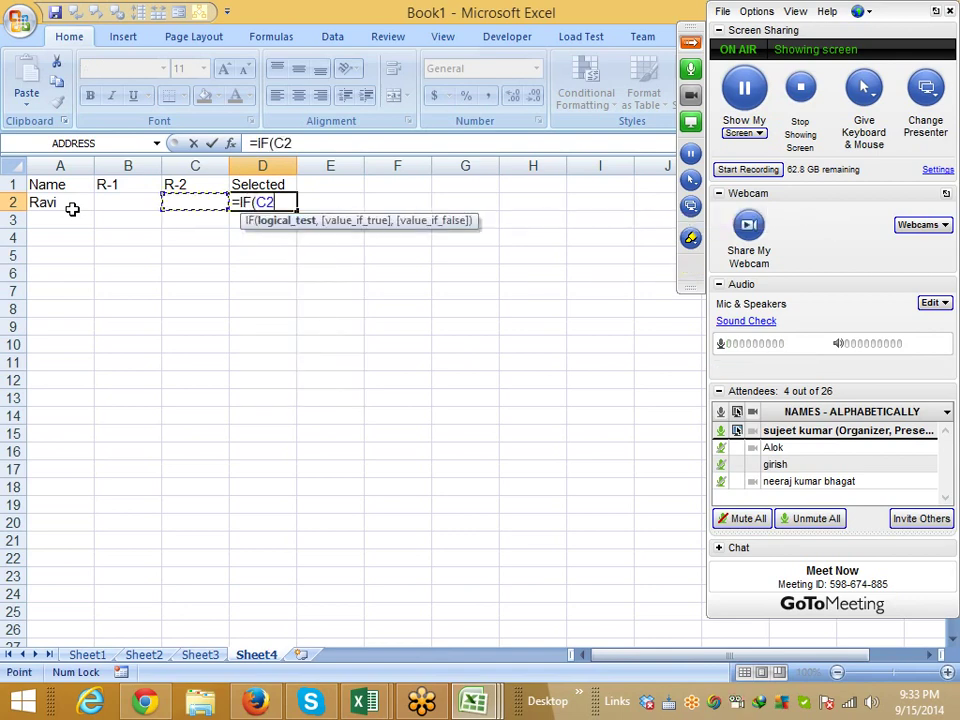
pyautogui.press('Left')
pyautogui.write('=')
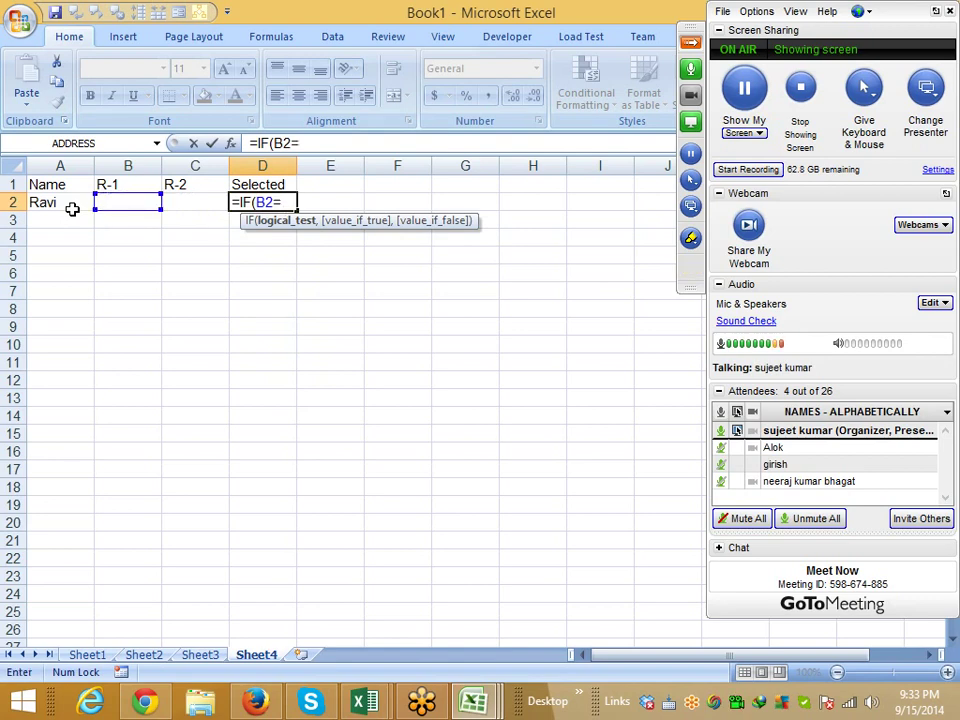
pyautogui.write('"y"')
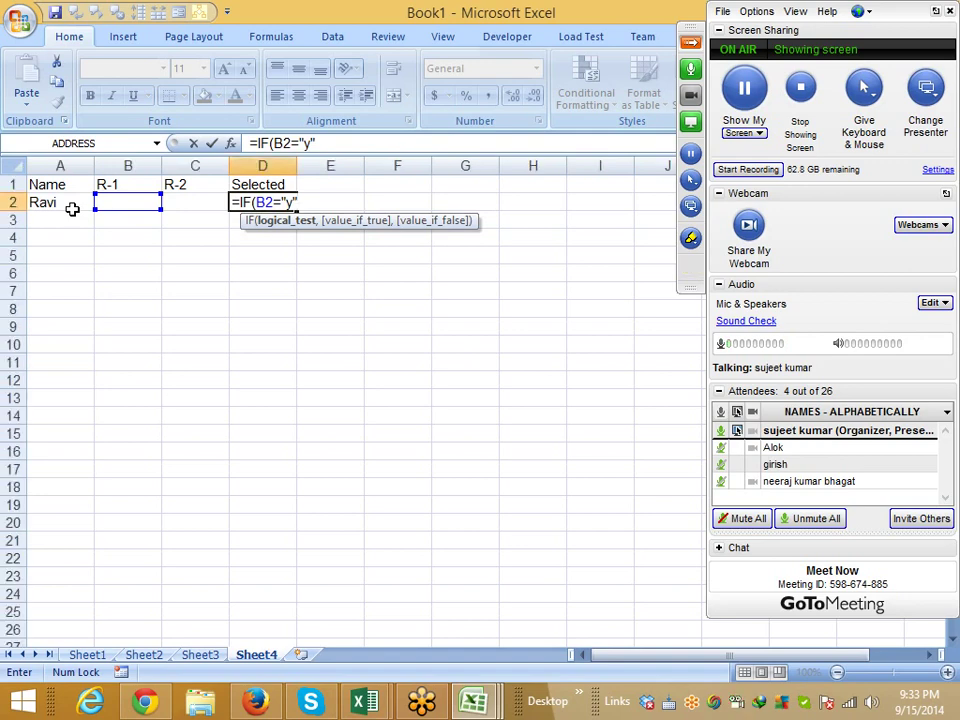
pyautogui.write(',')
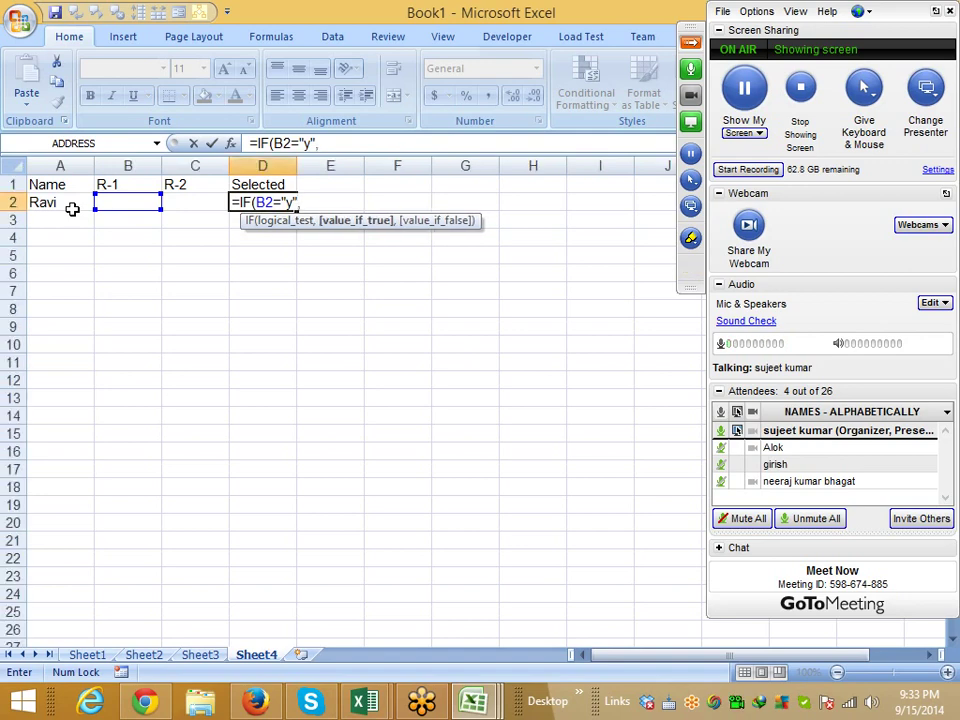
pyautogui.write('IF(')
pyautogui.press('Left')
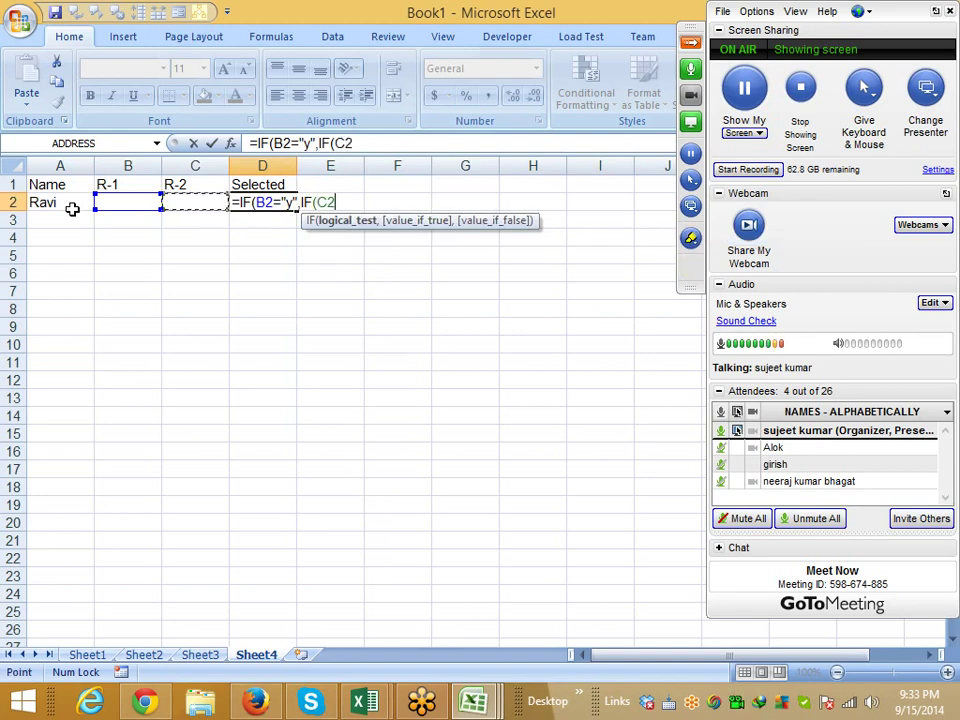
pyautogui.write('="Y')
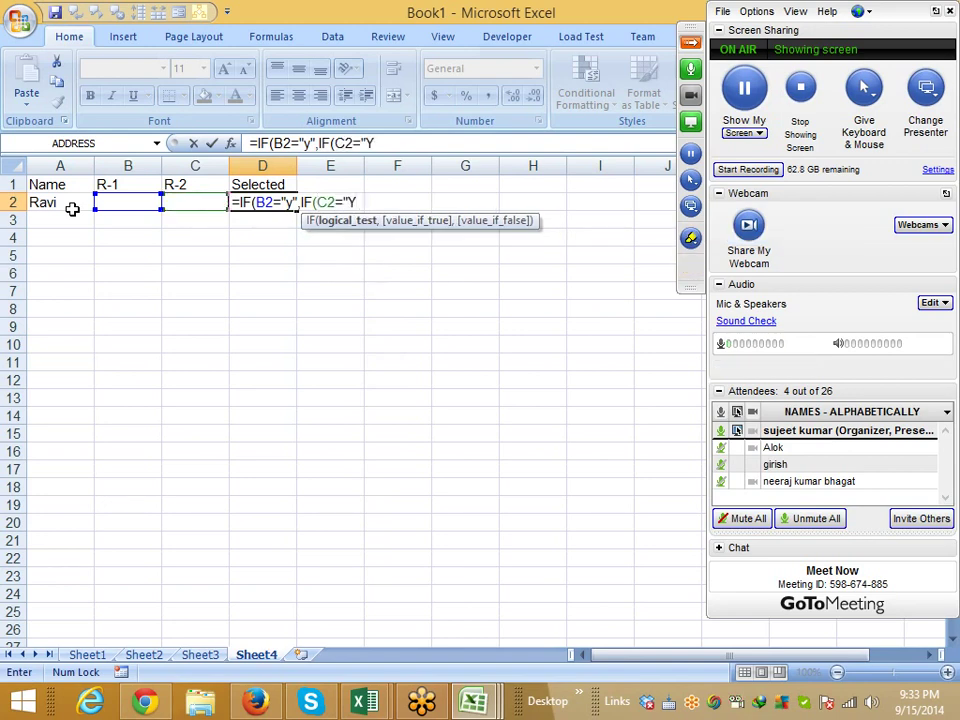
pyautogui.write('",')
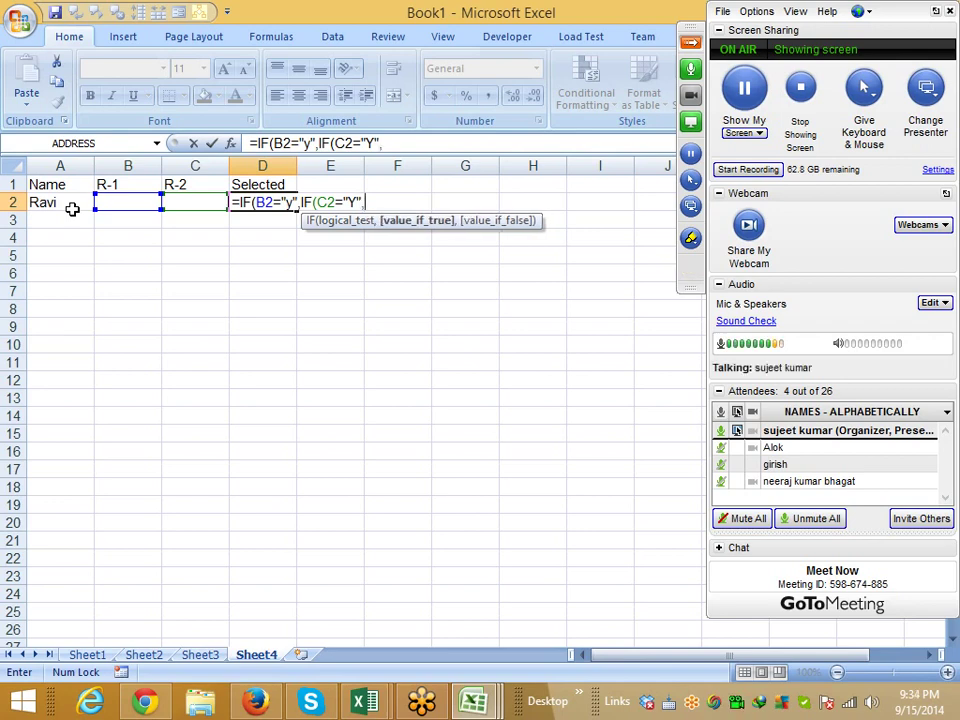
pyautogui.write('"Sele')
pyautogui.write('cted"')
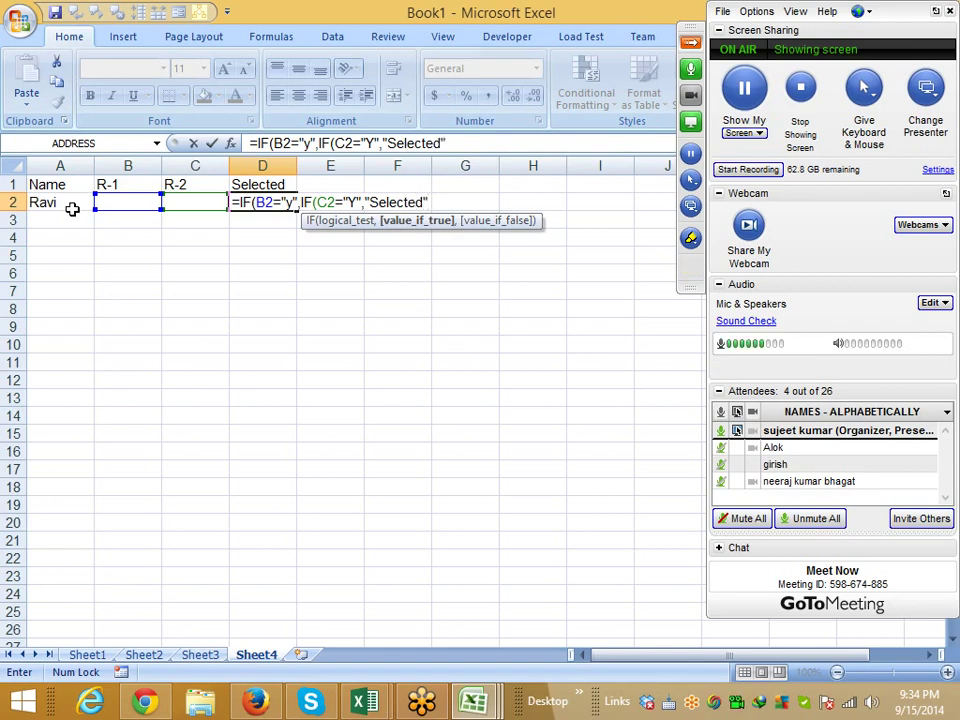
pyautogui.write(',"R')
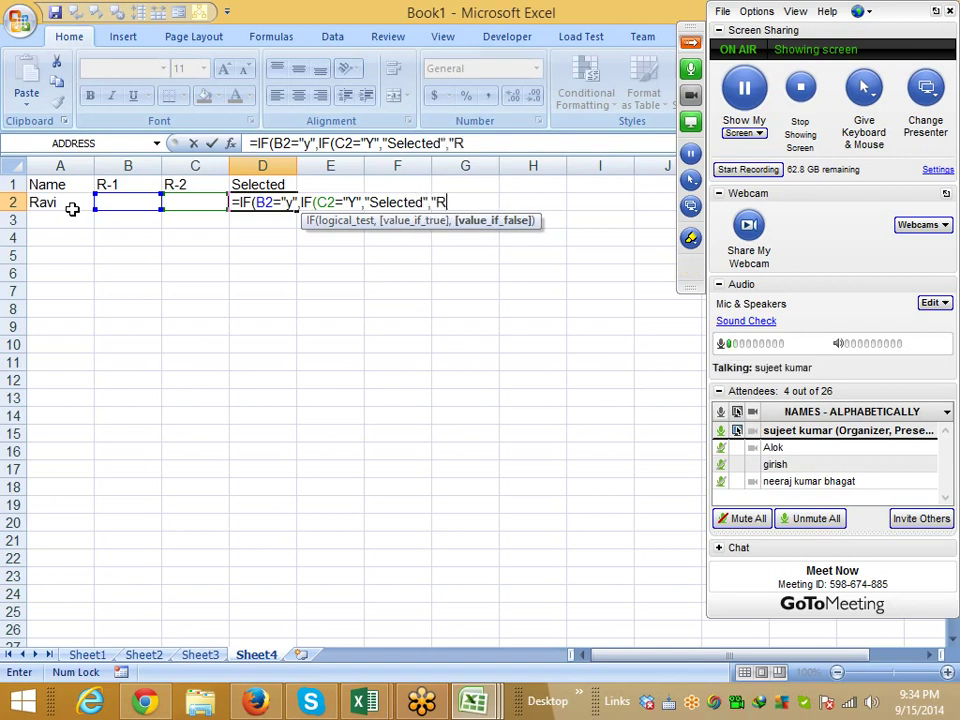
pyautogui.write('ejecte')
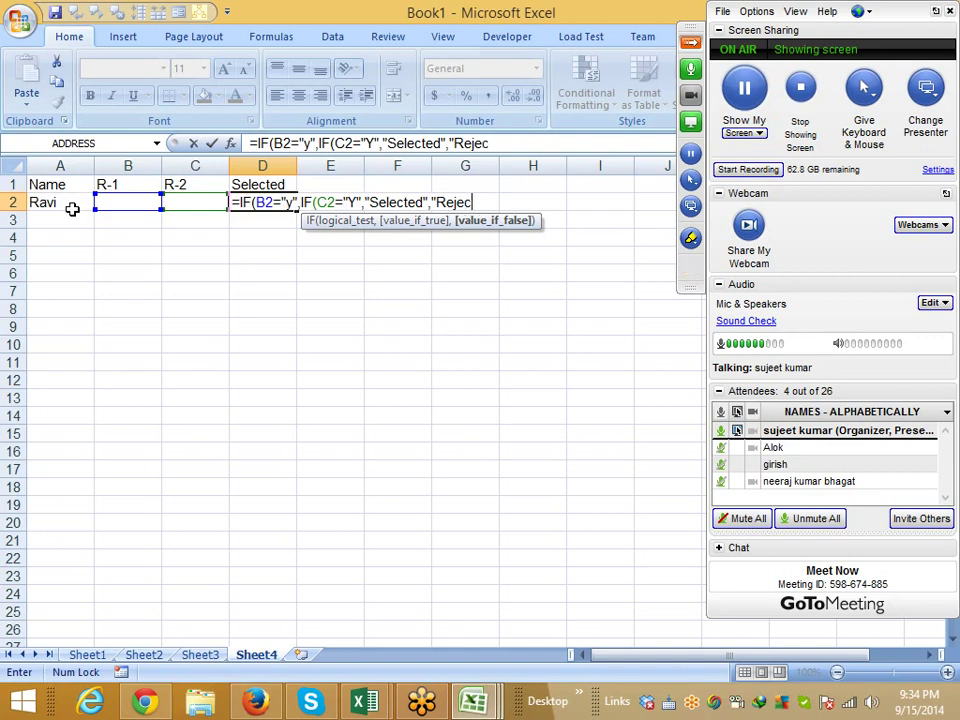
pyautogui.write('d"')
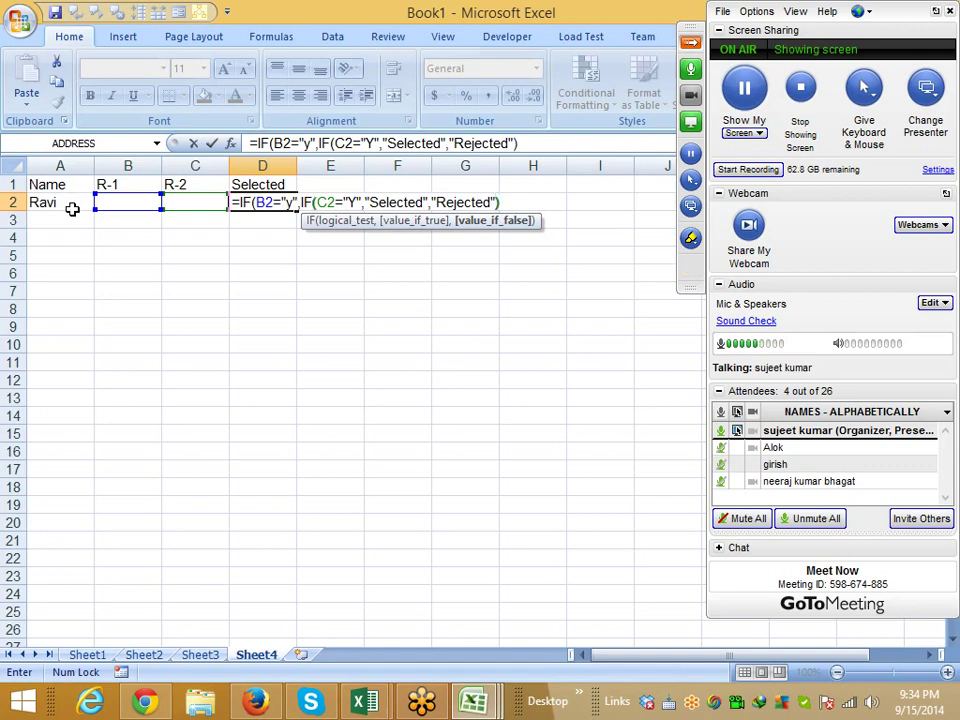
pyautogui.write(',')
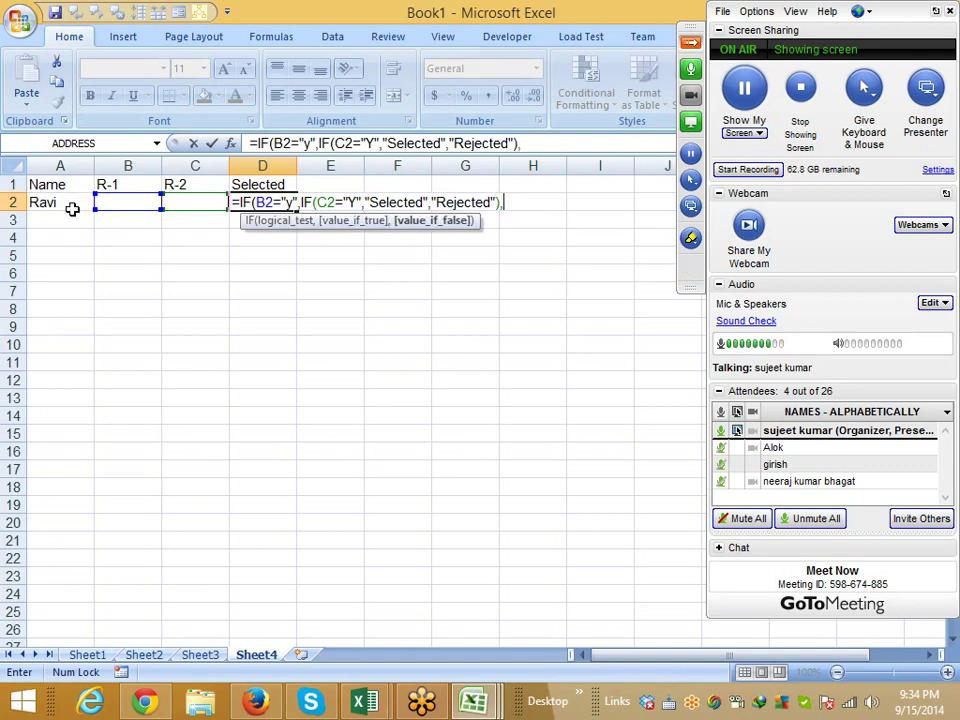
pyautogui.write('"Re')
pyautogui.write('j')
pyautogui.write('ected"')
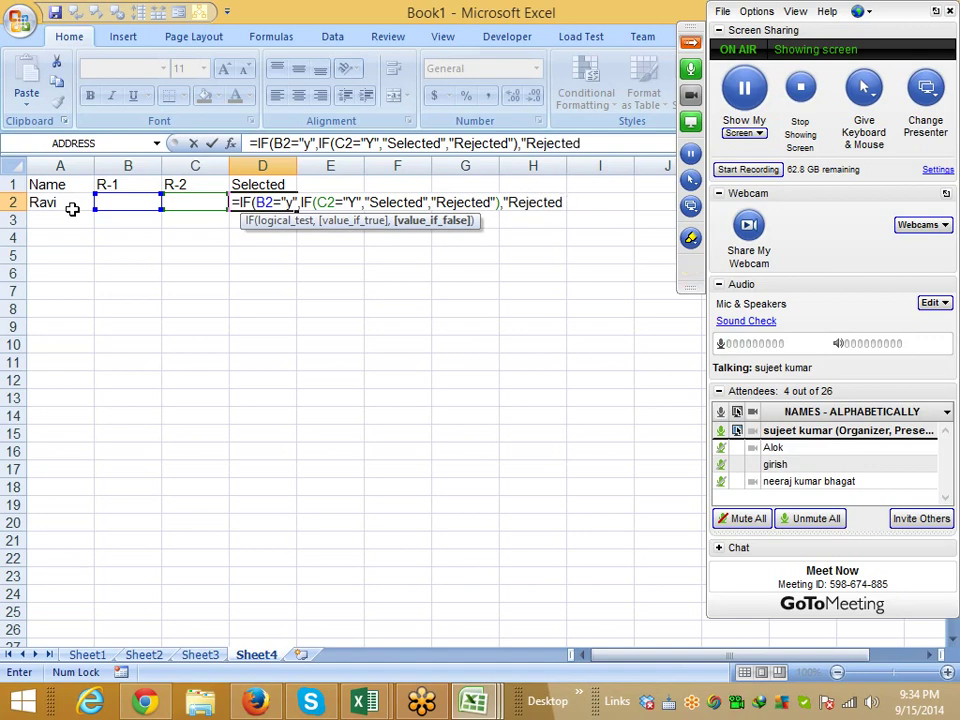
pyautogui.write(')')
pyautogui.click(256, 203)
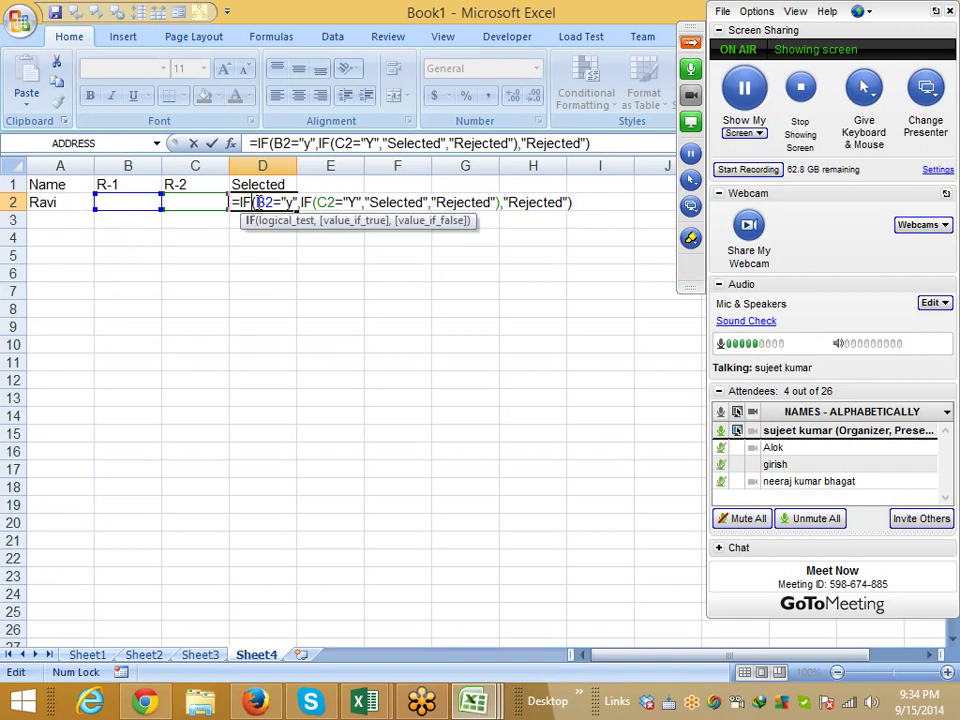
pyautogui.moveTo(257, 202); pyautogui.dragTo(499, 203)
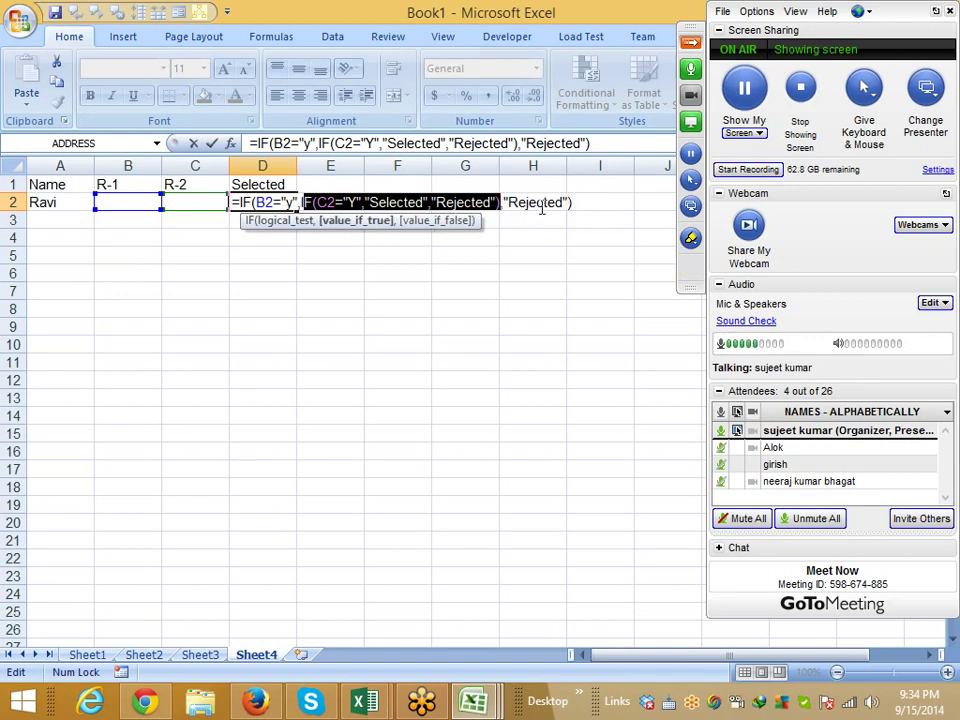
pyautogui.moveTo(503, 203); pyautogui.dragTo(569, 203)
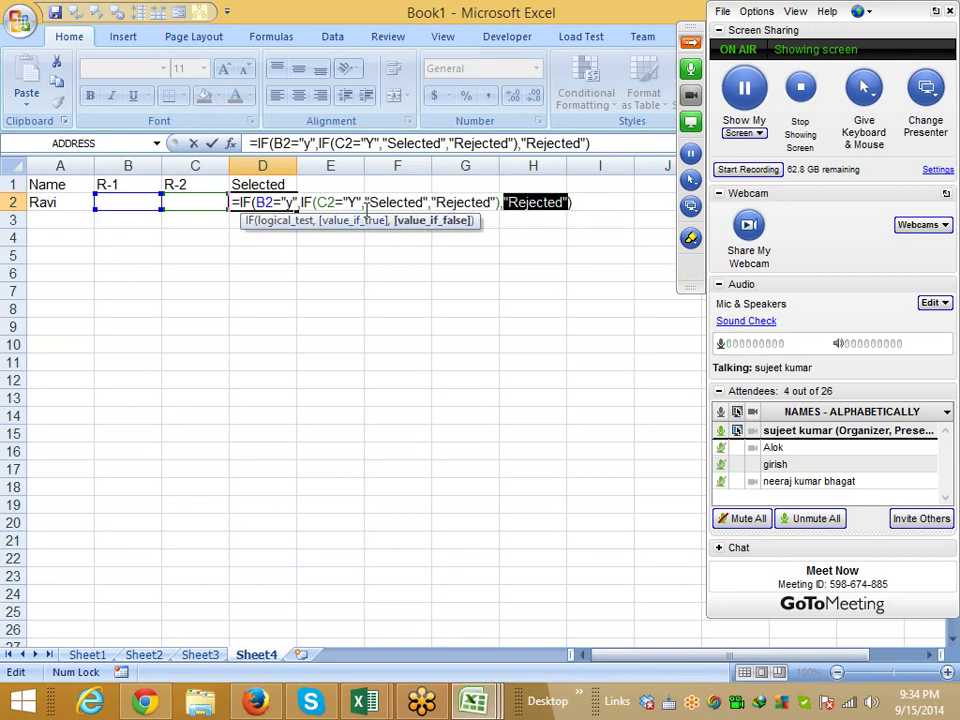
pyautogui.click(323, 202)
pyautogui.moveTo(318, 203); pyautogui.dragTo(356, 203)
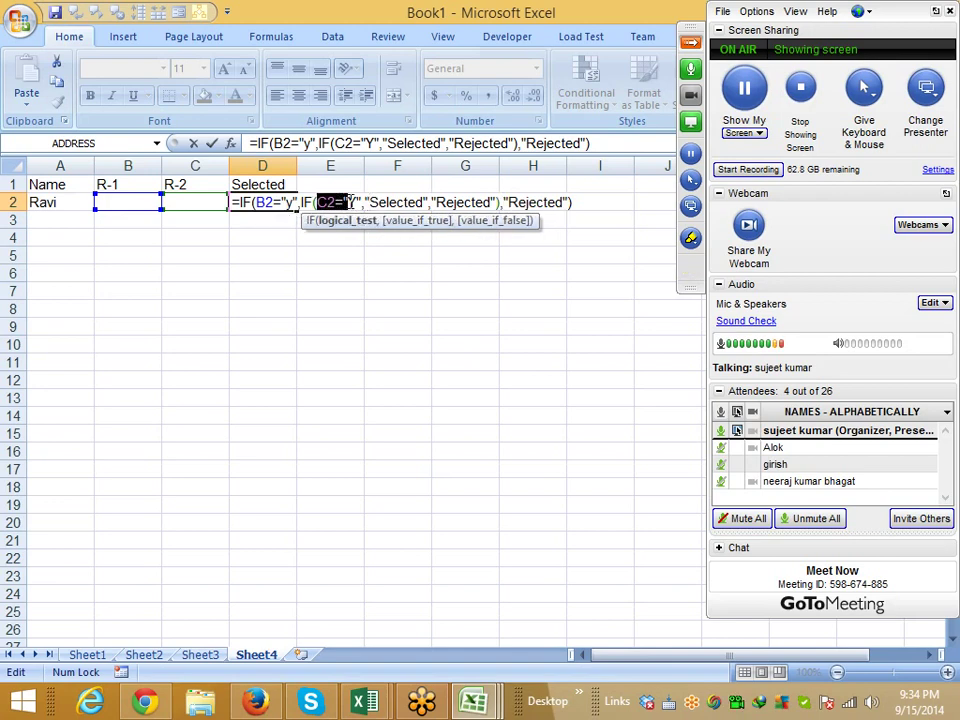
pyautogui.doubleClick(391, 203)
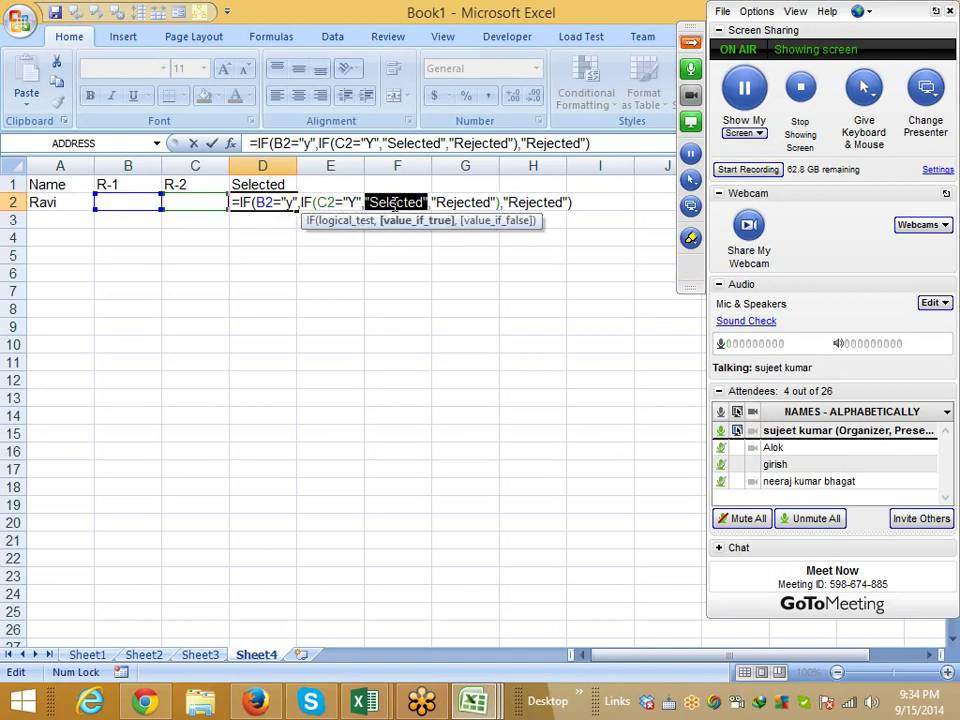
pyautogui.doubleClick(457, 202)
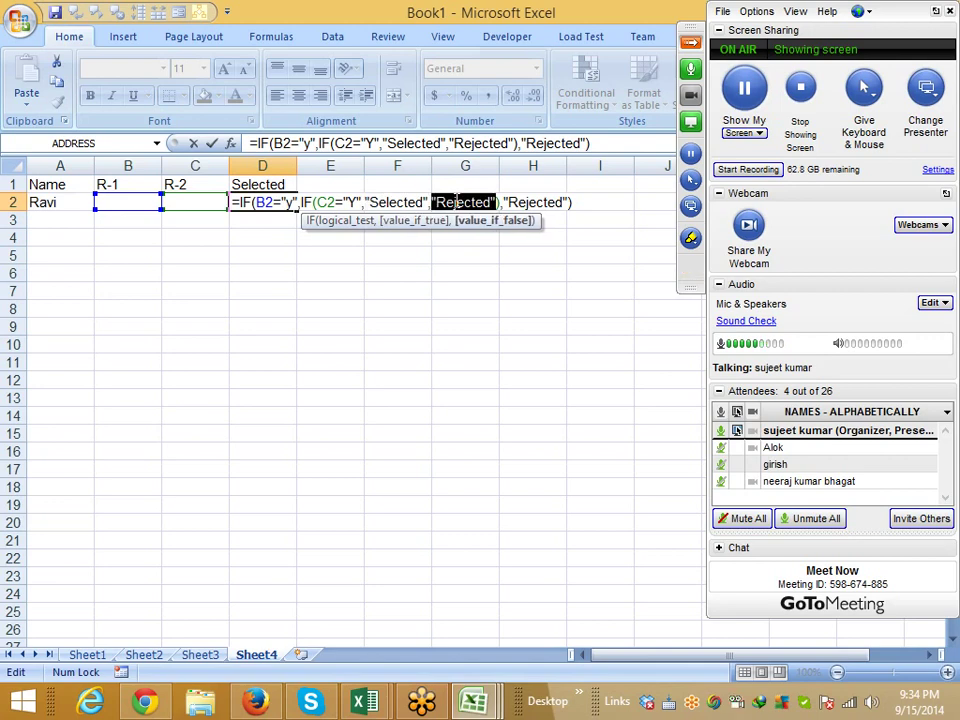
pyautogui.press('Return')
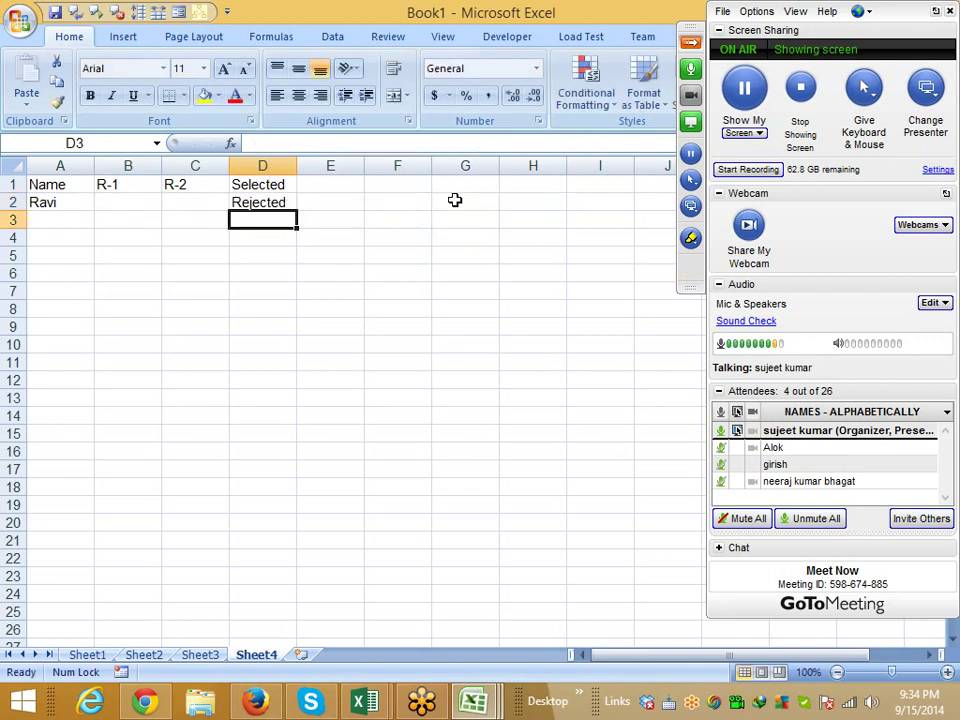
# - Enter Y for the candidate's R-1 and R-2 results in B2 and C2
pyautogui.press('Up')
pyautogui.press('Left')
pyautogui.press('Left')
pyautogui.write('Y')
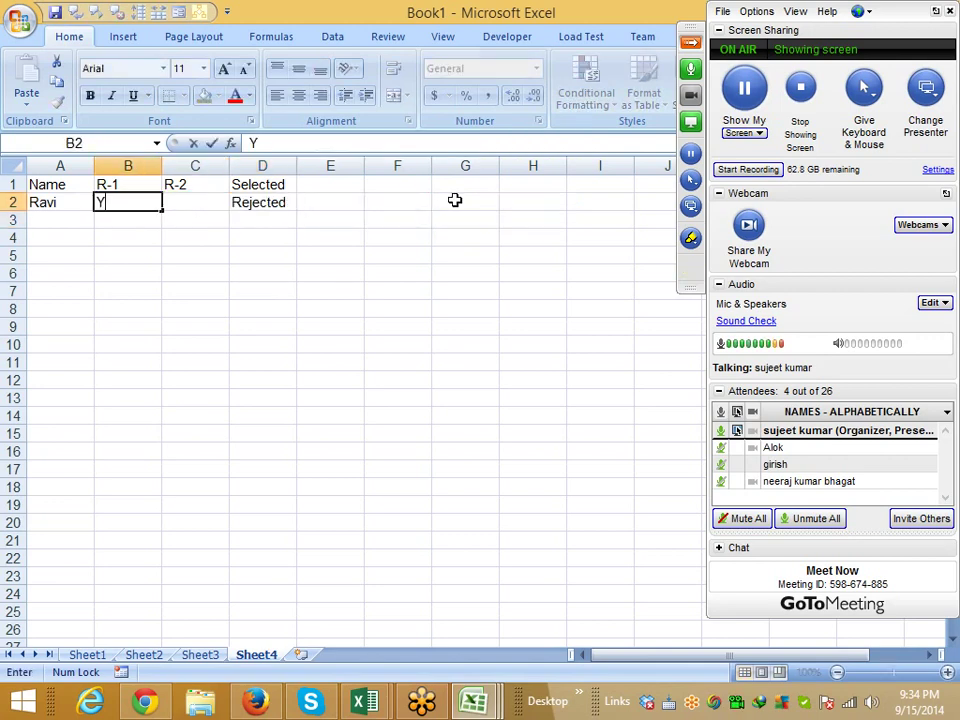
pyautogui.press('Tab')
pyautogui.write('Y')
pyautogui.press('Return')
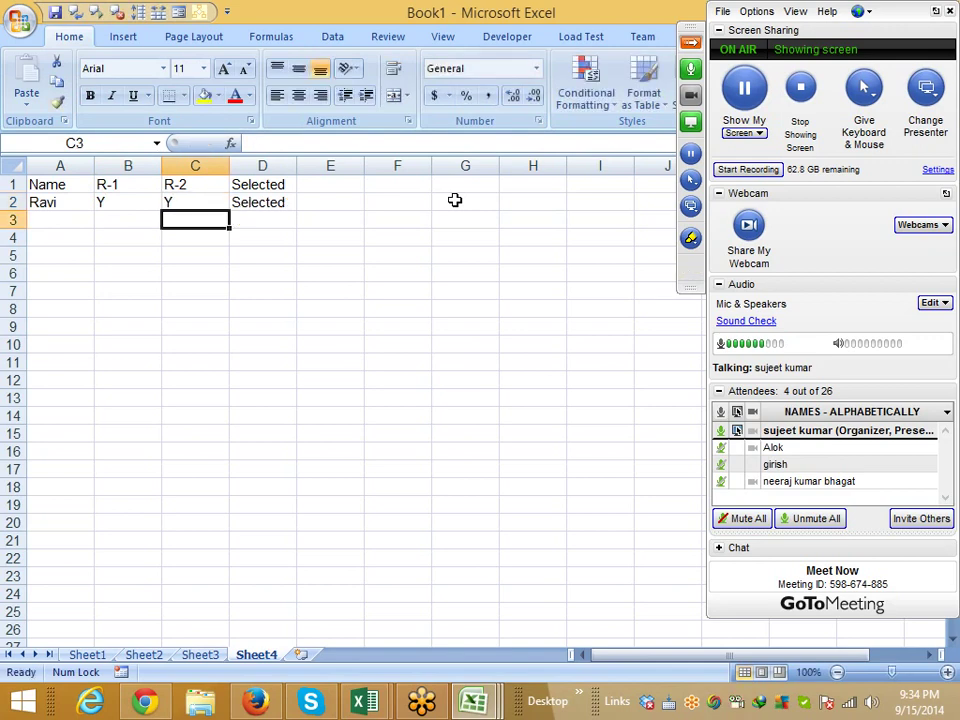
# - Insert a new column D headed R3 with Y in D2
pyautogui.press('Up')
pyautogui.press('Right')
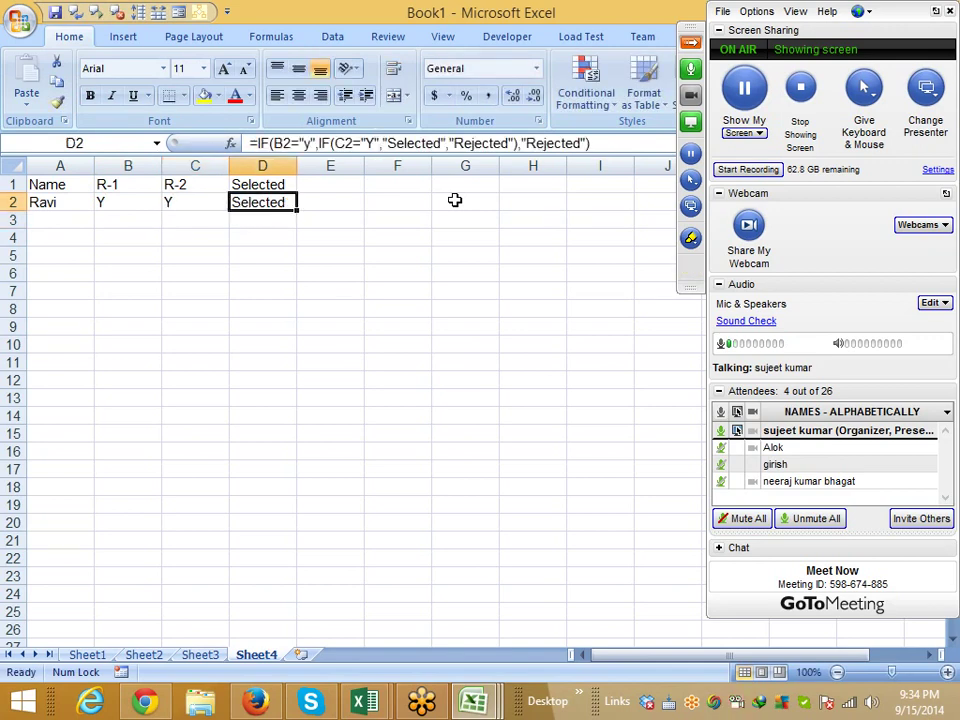
pyautogui.hotkey('ctrl', 'space')
pyautogui.hotkey('ctrl', 'shift', '=')
pyautogui.press('Up')
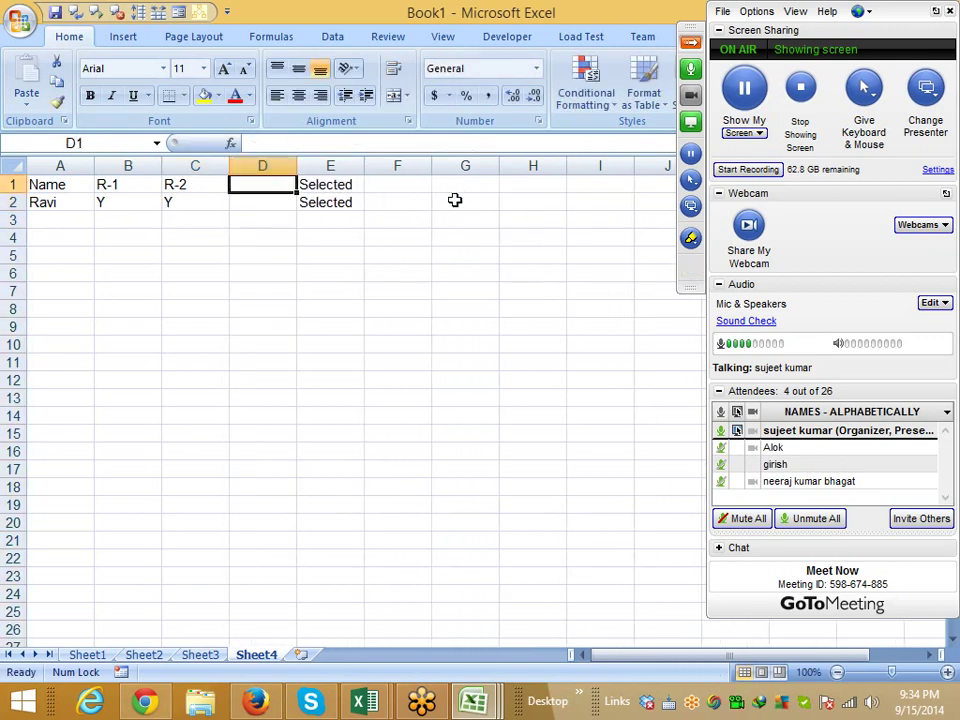
pyautogui.write('R3')
pyautogui.press('Return')
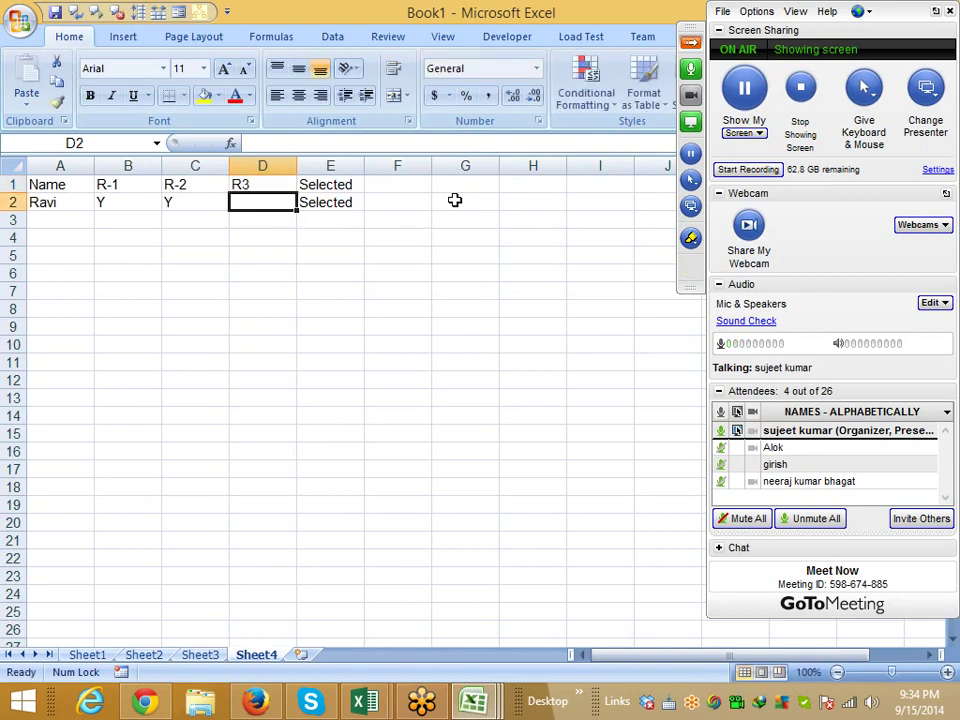
pyautogui.write('Y')
pyautogui.press('Return')
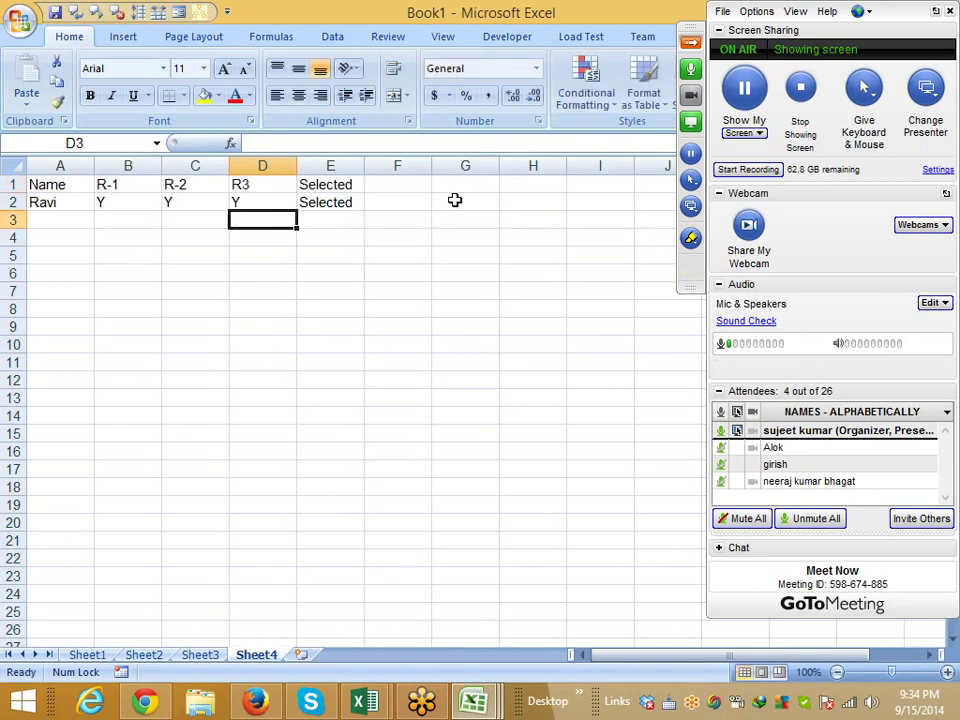
# - Open the Selected formula in E2 for editing
pyautogui.press('Up')
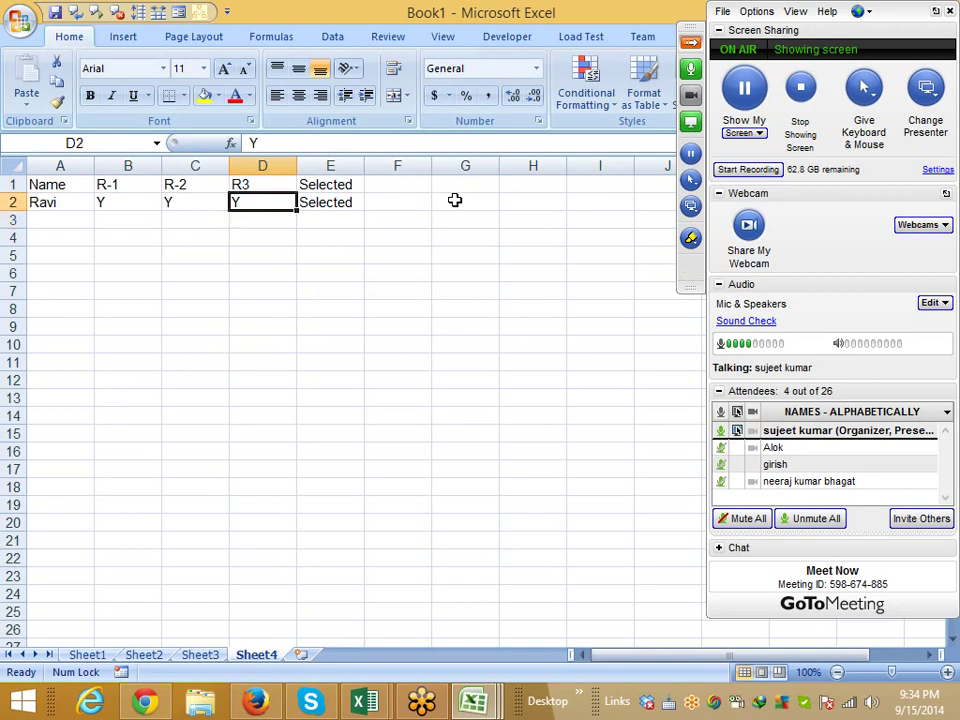
pyautogui.press('Right')
pyautogui.press('F2')
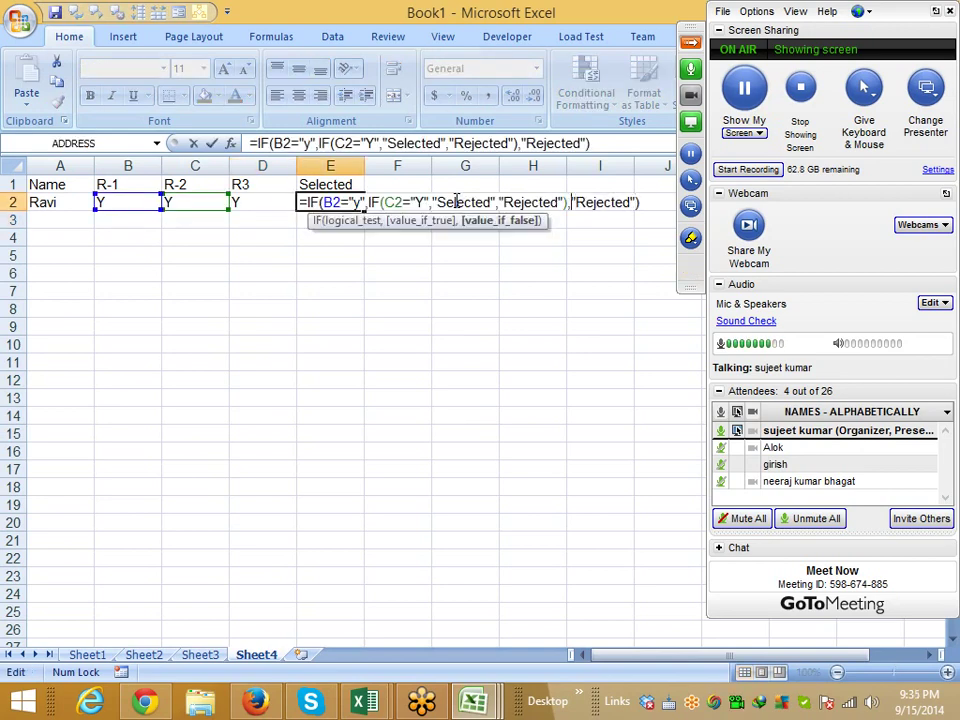
# - Insert IF(D2="Y", before "Selected" in E2's formula
pyautogui.press('Left')
pyautogui.press('Left')
pyautogui.press('Left')
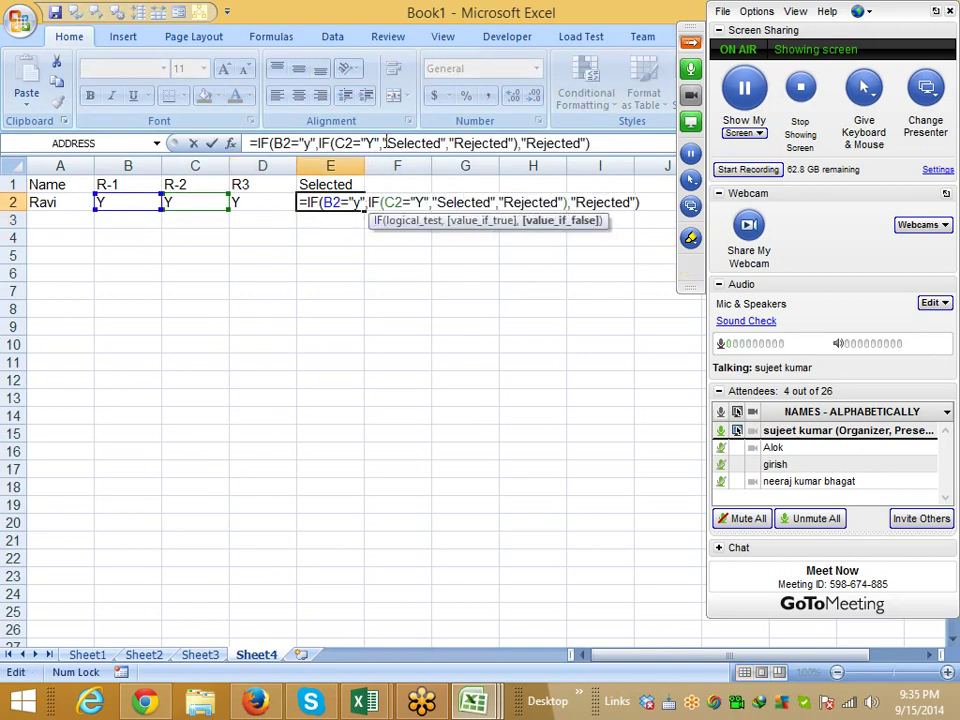
pyautogui.click(395, 145)
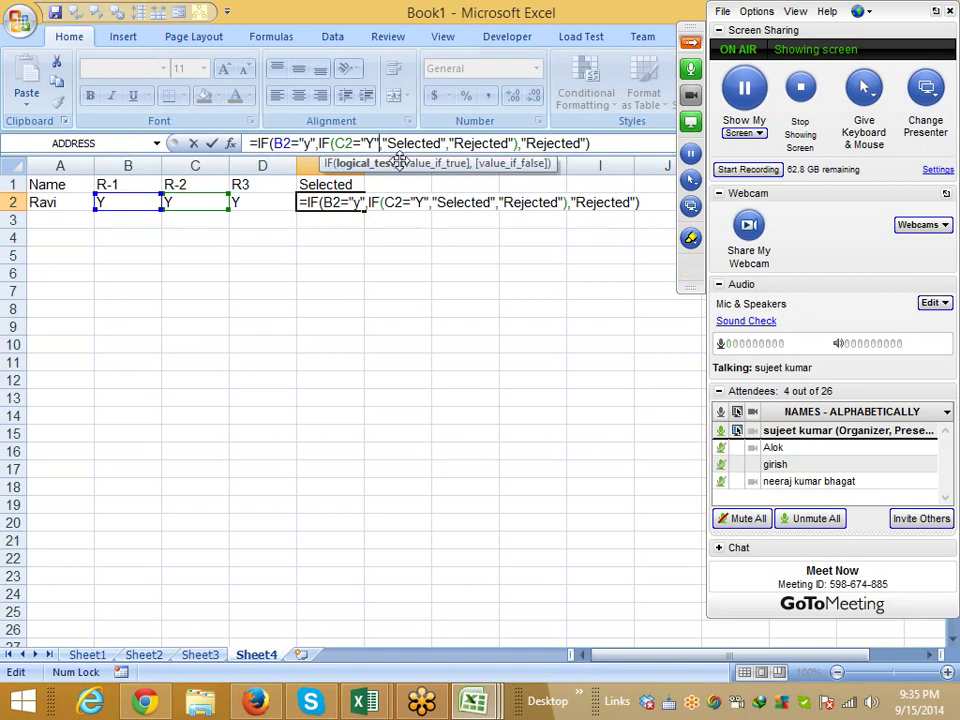
pyautogui.press('Right')
pyautogui.press('Right')
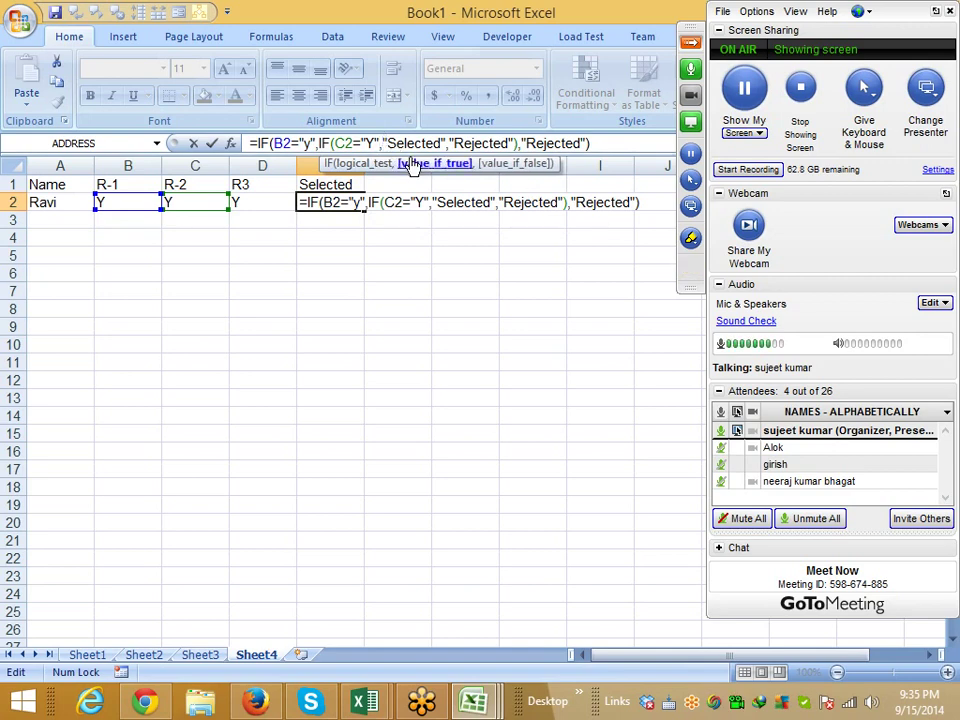
pyautogui.write('if')
pyautogui.press('Down')
pyautogui.press('Tab')
pyautogui.press('capslock')
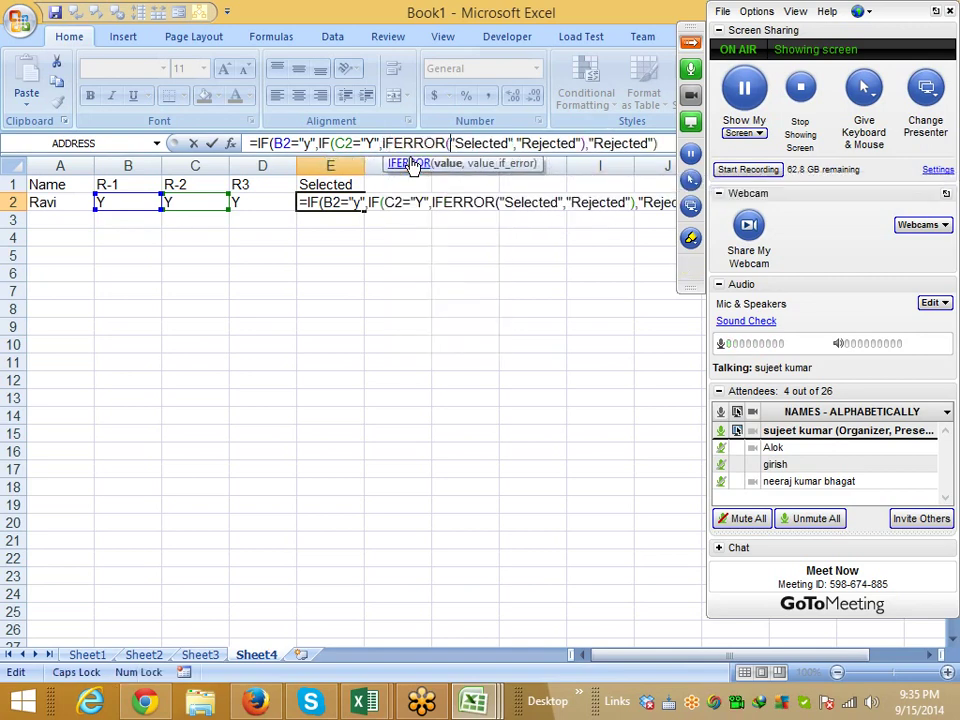
pyautogui.press('BackSpace')
pyautogui.press('BackSpace')
pyautogui.press('BackSpace')
pyautogui.press('BackSpace')
pyautogui.press('BackSpace')
pyautogui.press('BackSpace')
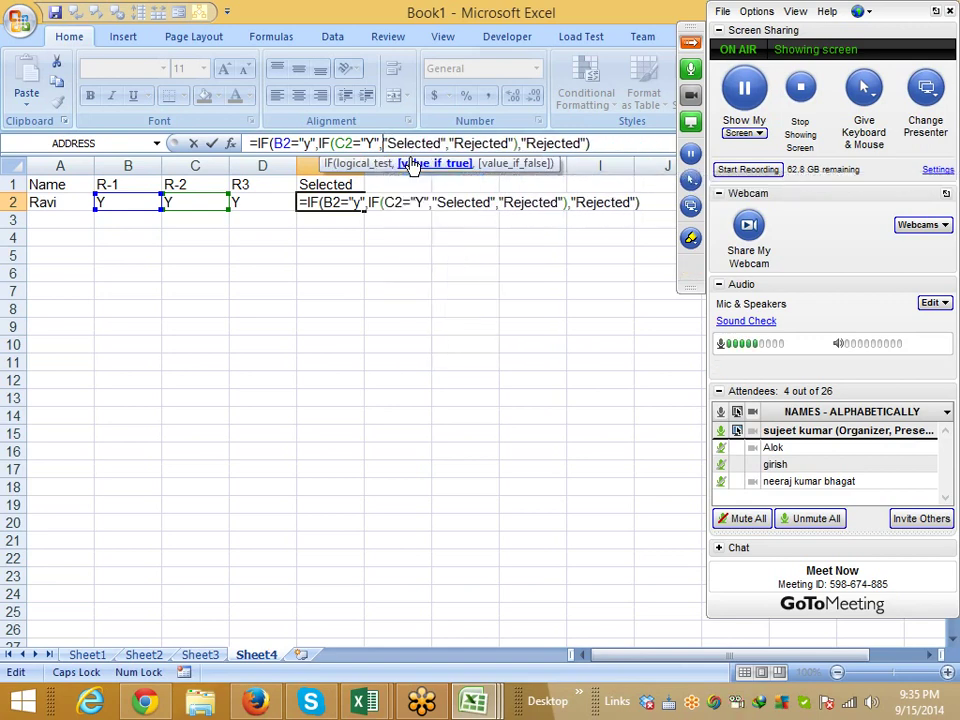
pyautogui.write('IF(')
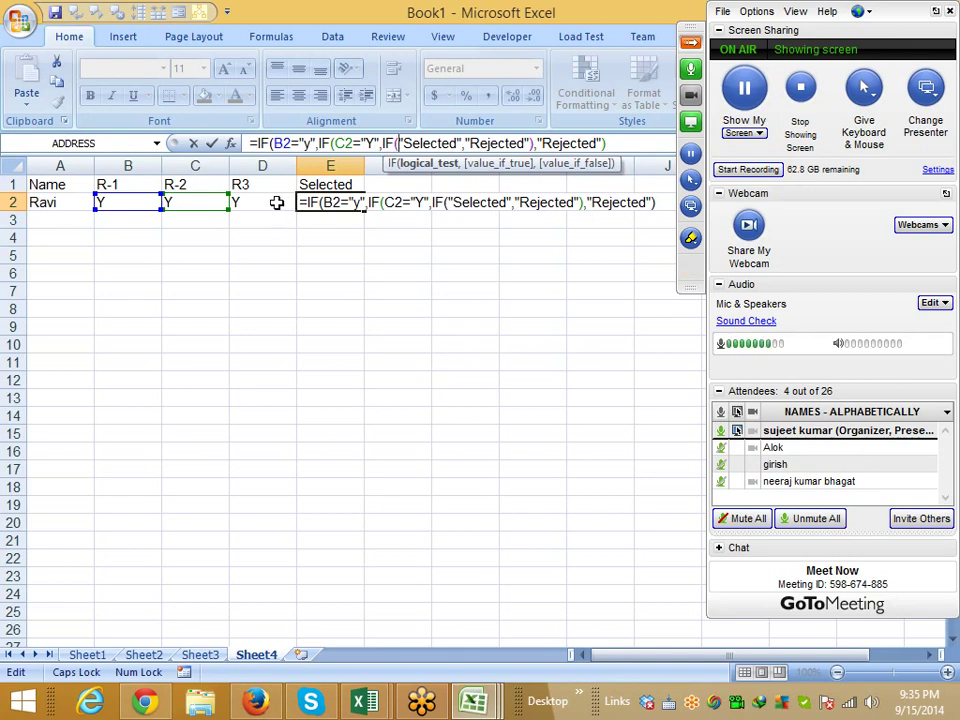
pyautogui.click(272, 203)
pyautogui.write('=')
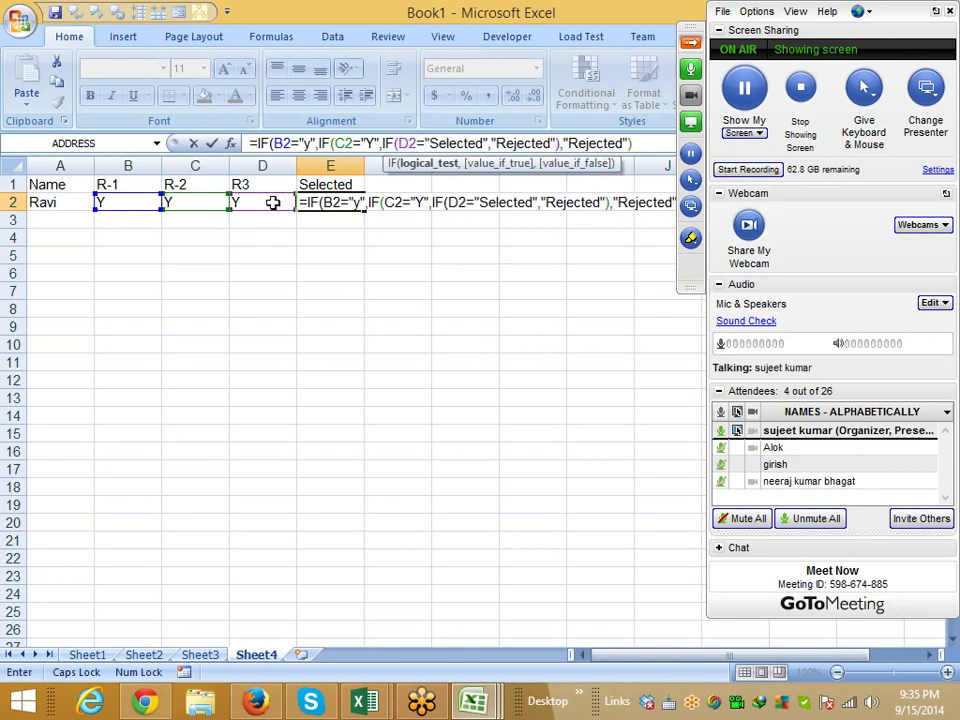
pyautogui.write('"Y"')
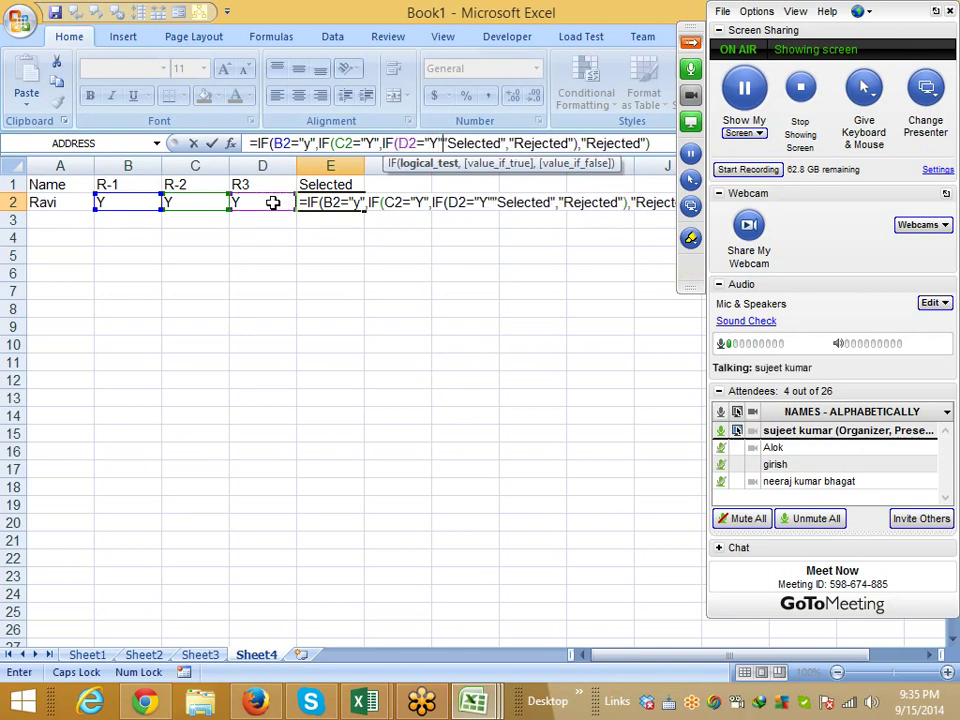
pyautogui.write(',')
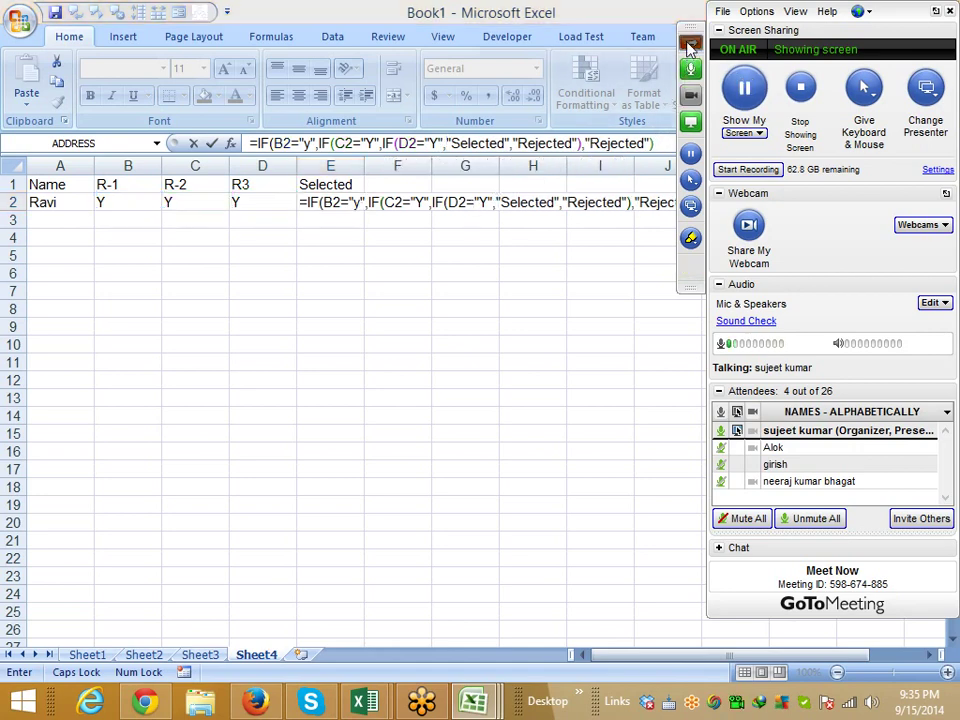
# - Append ,"Rejected") to close the third nested IF
pyautogui.click(662, 145)
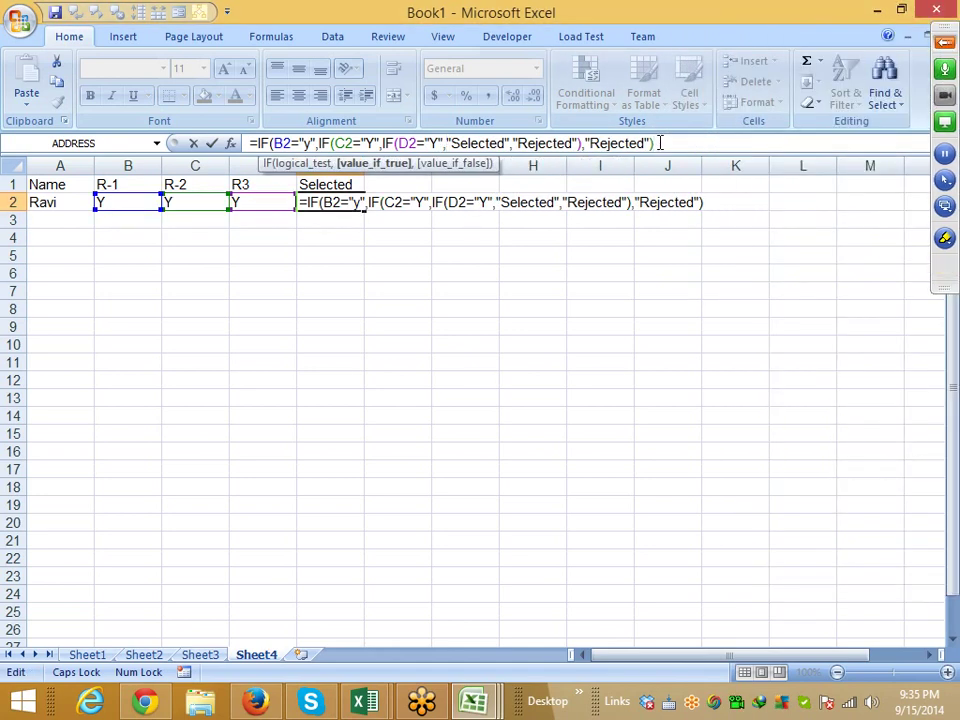
pyautogui.write(',"r')
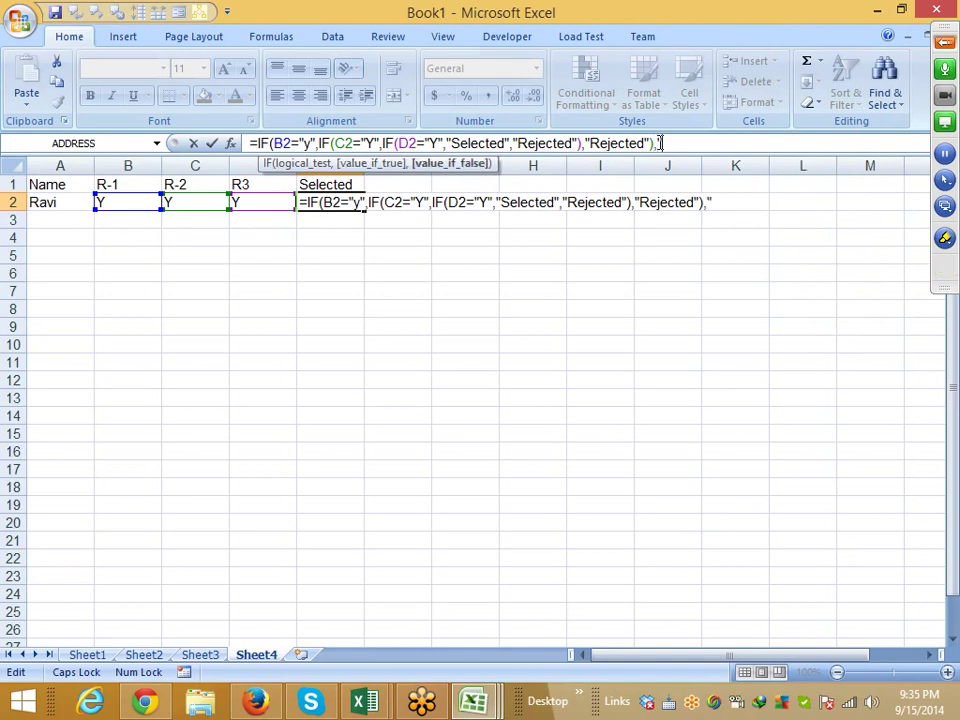
pyautogui.write('E')
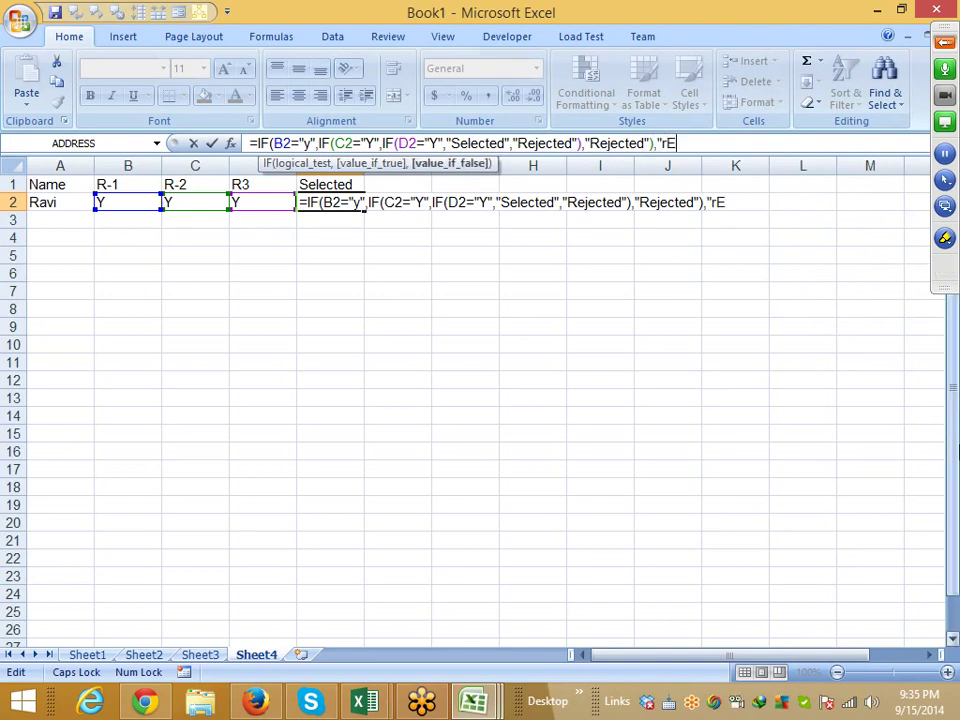
pyautogui.press('BackSpace')
pyautogui.press('capslock')
pyautogui.write('Re')
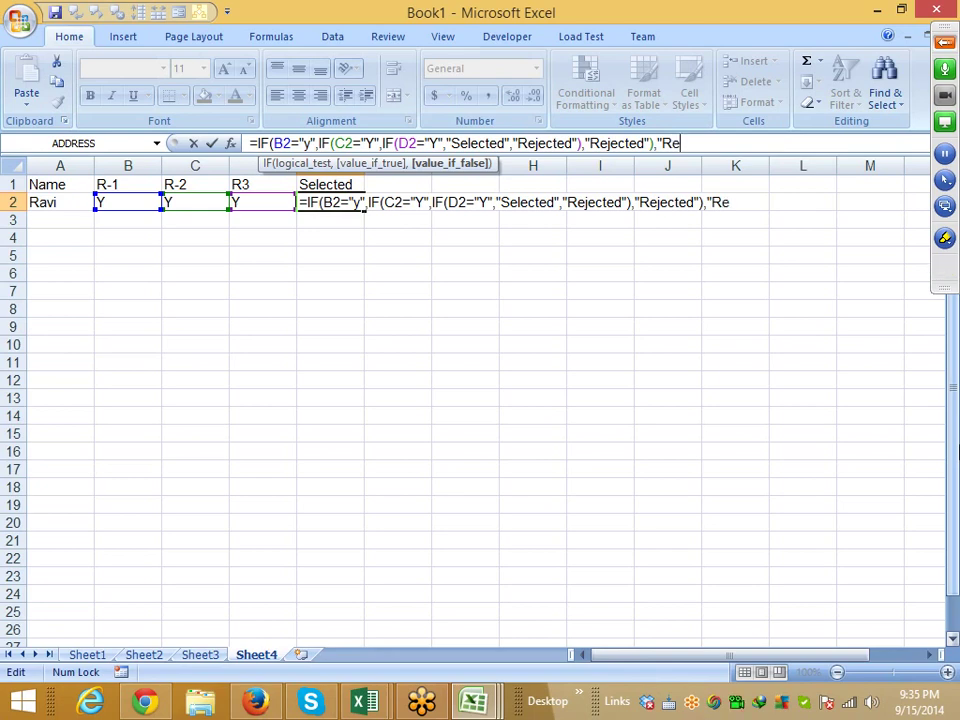
pyautogui.write('jected"')
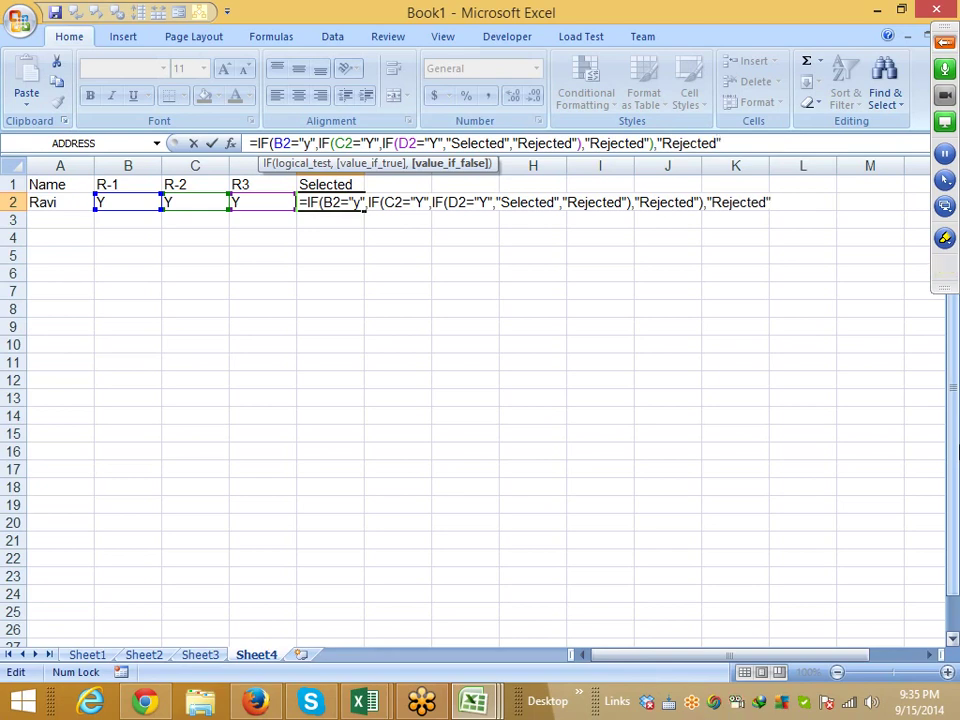
pyautogui.write(')')
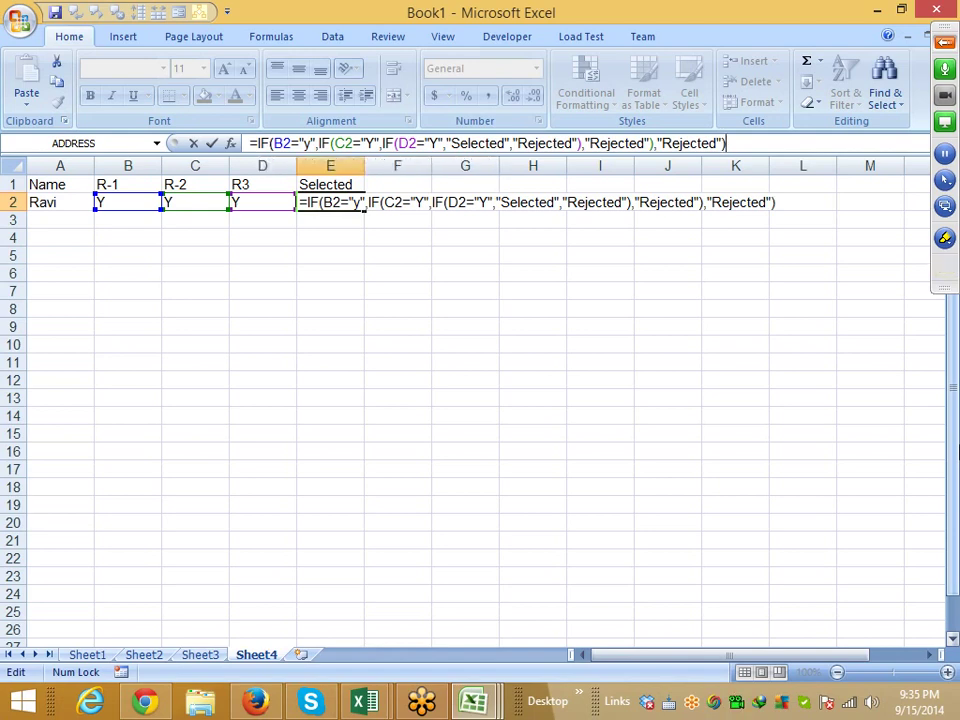
pyautogui.click(291, 143)
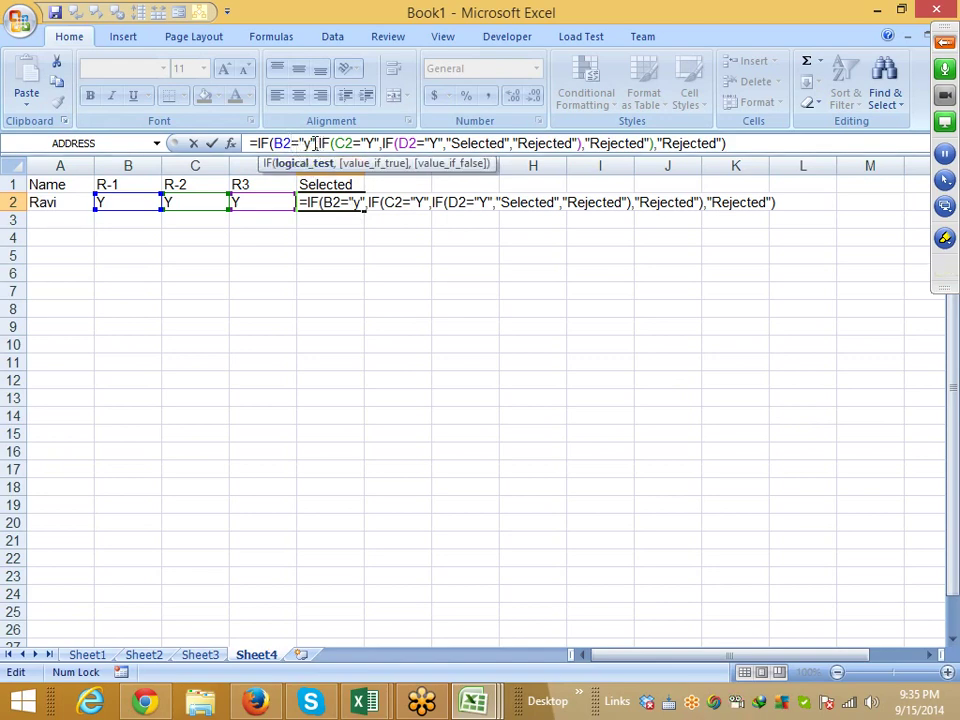
pyautogui.moveTo(318, 143); pyautogui.dragTo(273, 143)
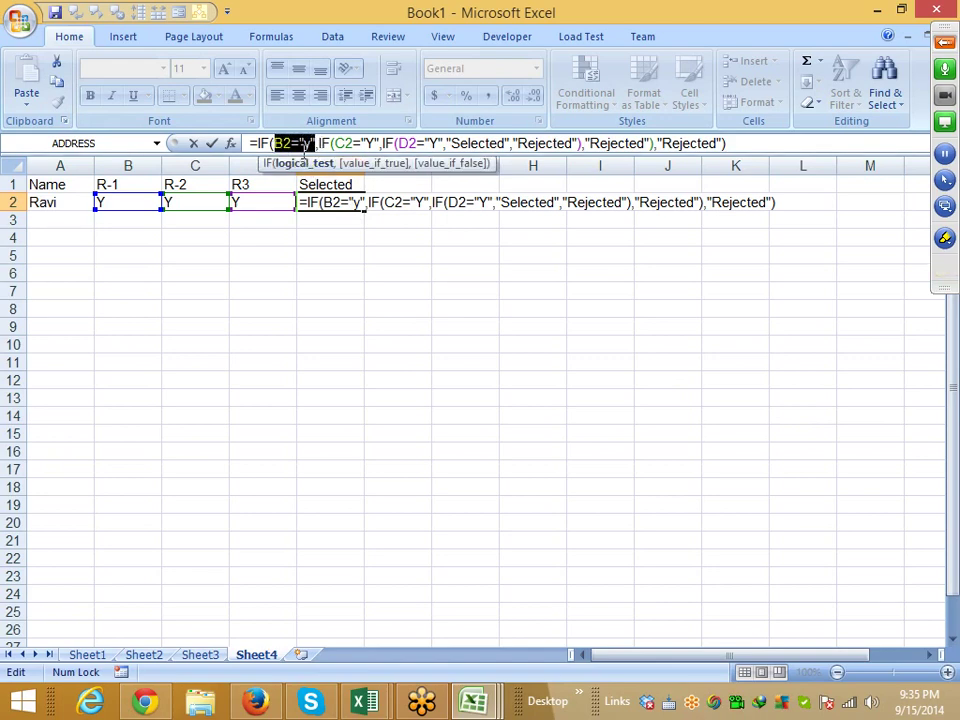
pyautogui.click(319, 143)
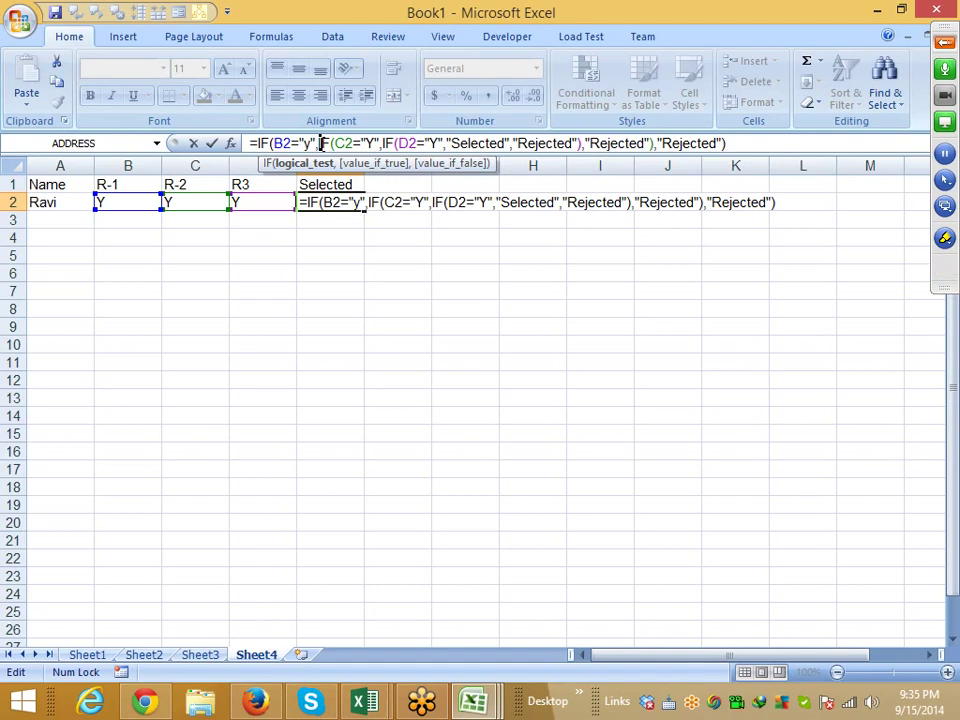
pyautogui.moveTo(321, 143); pyautogui.dragTo(652, 144)
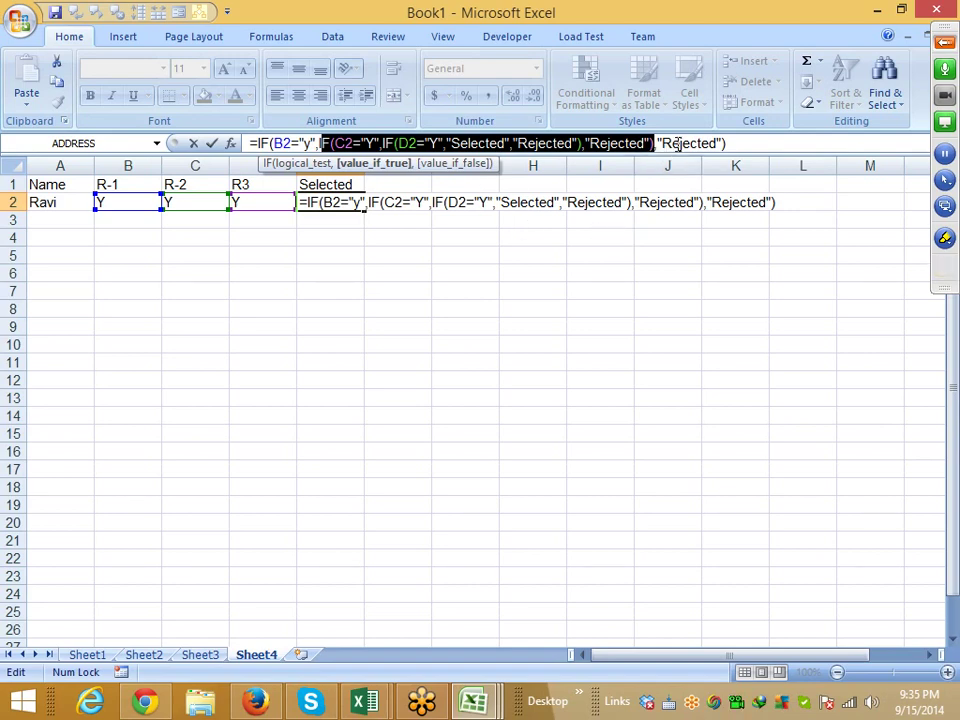
pyautogui.click(362, 144)
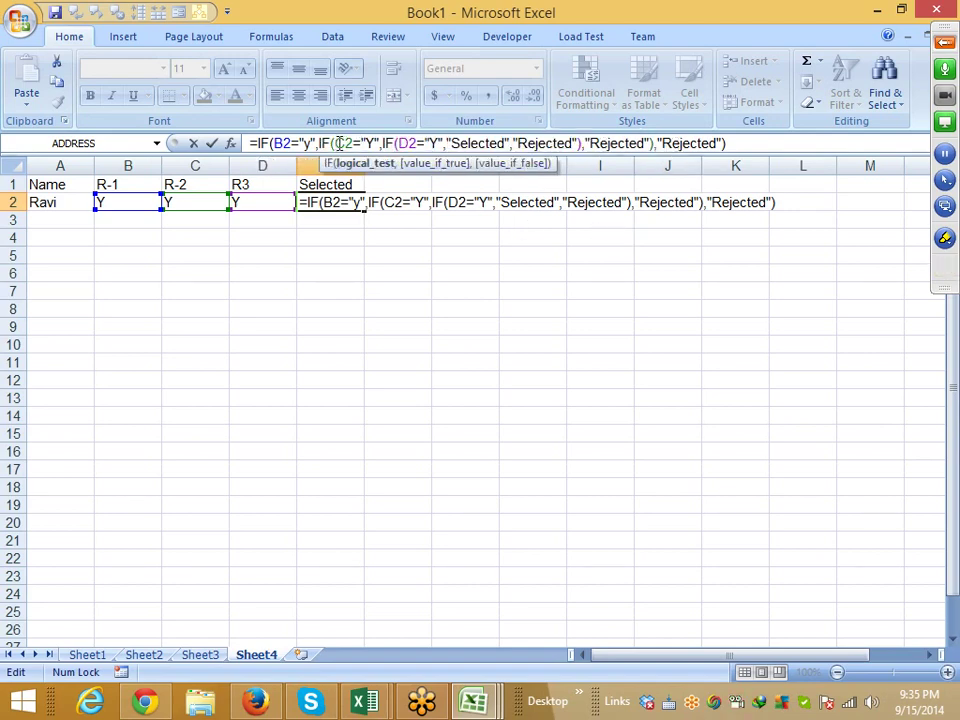
pyautogui.moveTo(336, 143); pyautogui.dragTo(580, 143)
pyautogui.click(385, 143)
pyautogui.click(400, 143)
pyautogui.doubleClick(343, 143)
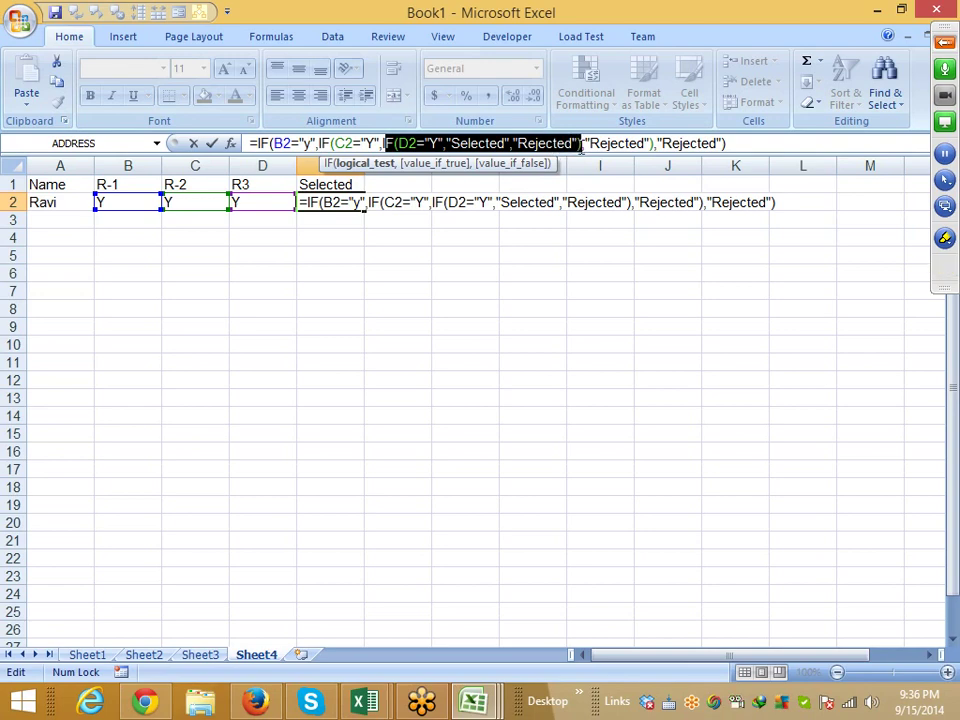
pyautogui.doubleClick(609, 143)
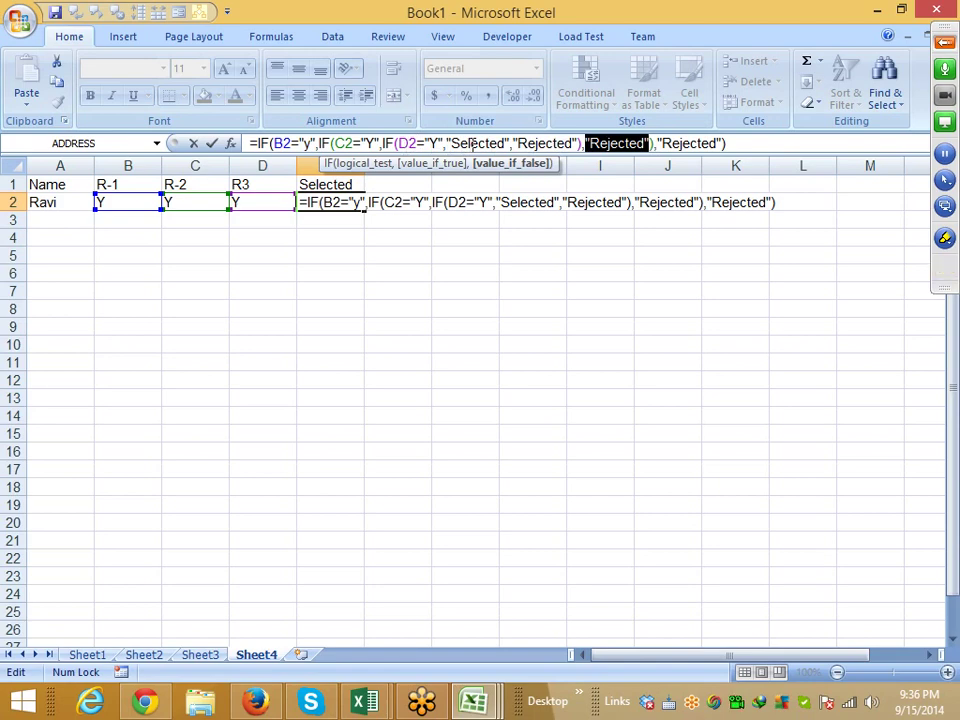
# - Commit the E2 formula, then insert column E headed R4 with Y in E2
pyautogui.press('Return')
pyautogui.press('Up')
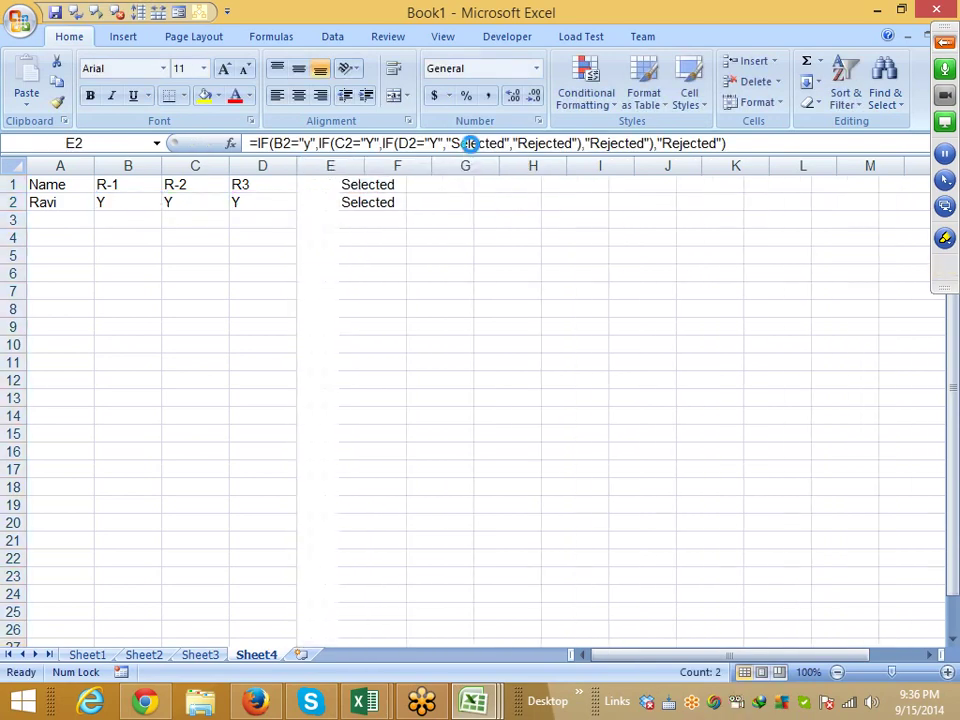
pyautogui.hotkey('ctrl', 'shift', '+')
pyautogui.press('Up')
pyautogui.write('R')
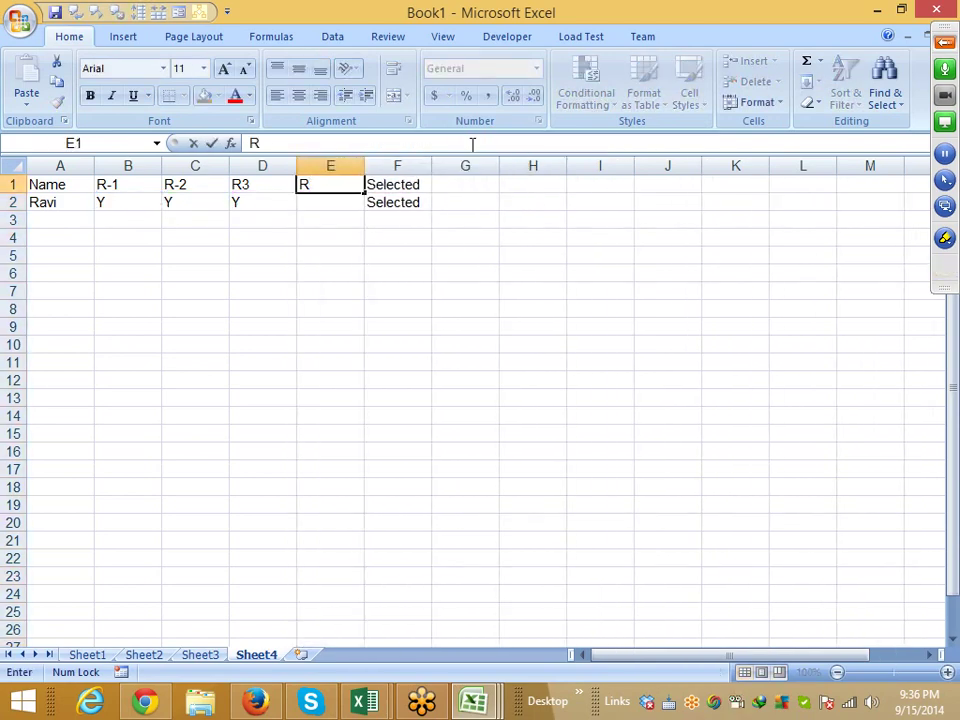
pyautogui.write('4')
pyautogui.press('Return')
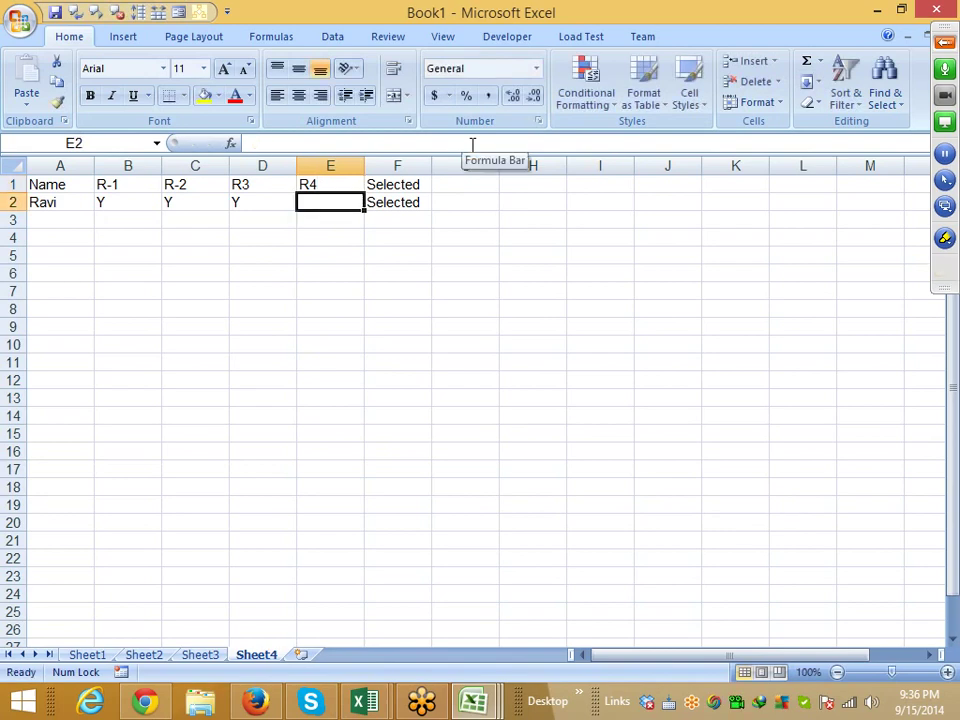
pyautogui.write('Y')
pyautogui.hotkey('ctrl', 'Return')
pyautogui.press('Right')
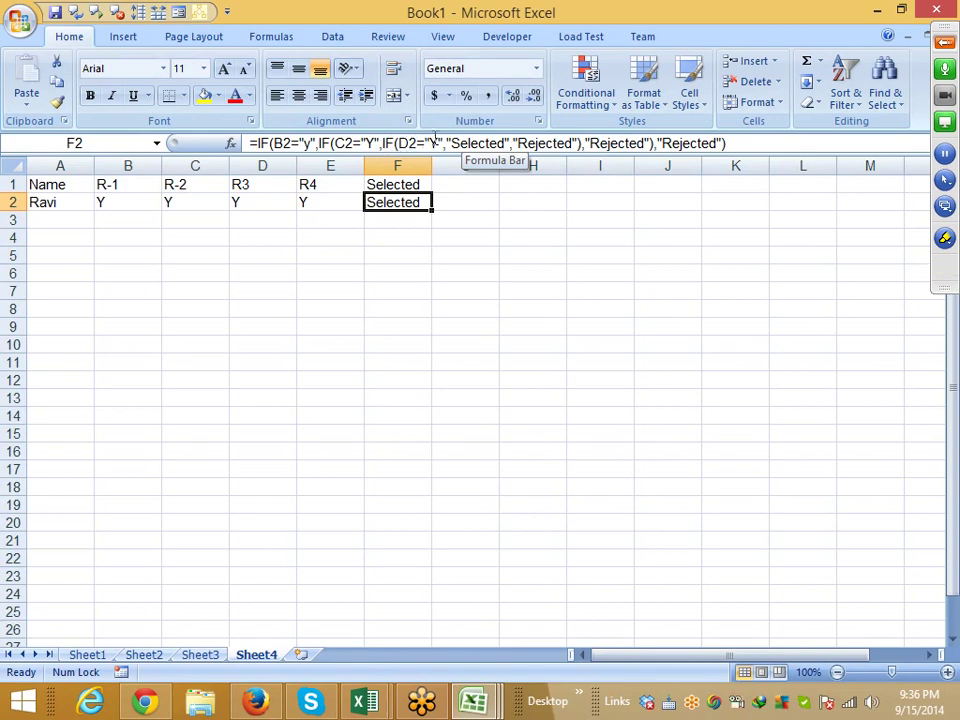
# - Insert IF(E2="y", before "Selected" in F2, append ,"Rejected") and commit
pyautogui.click(447, 143)
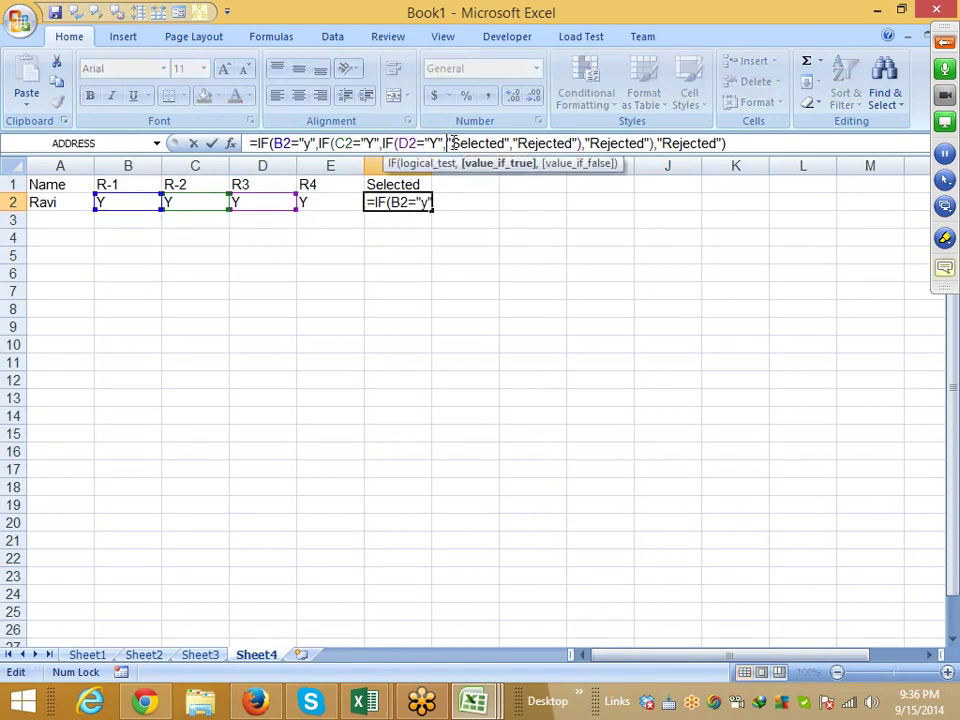
pyautogui.write('i')
pyautogui.doubleClick(493, 181)
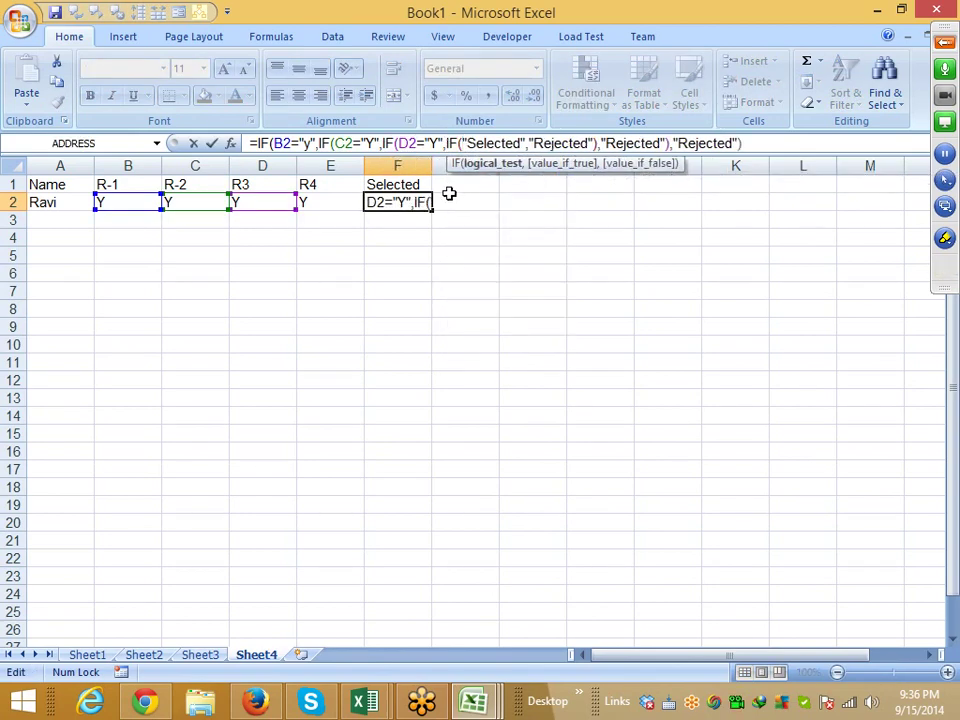
pyautogui.click(318, 203)
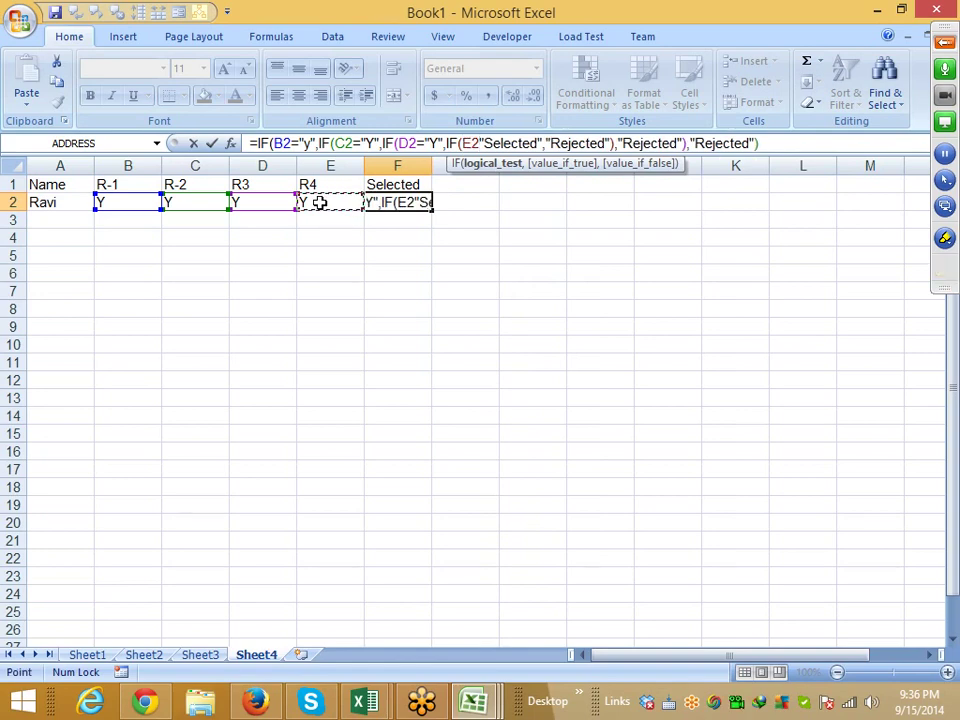
pyautogui.write('="y"')
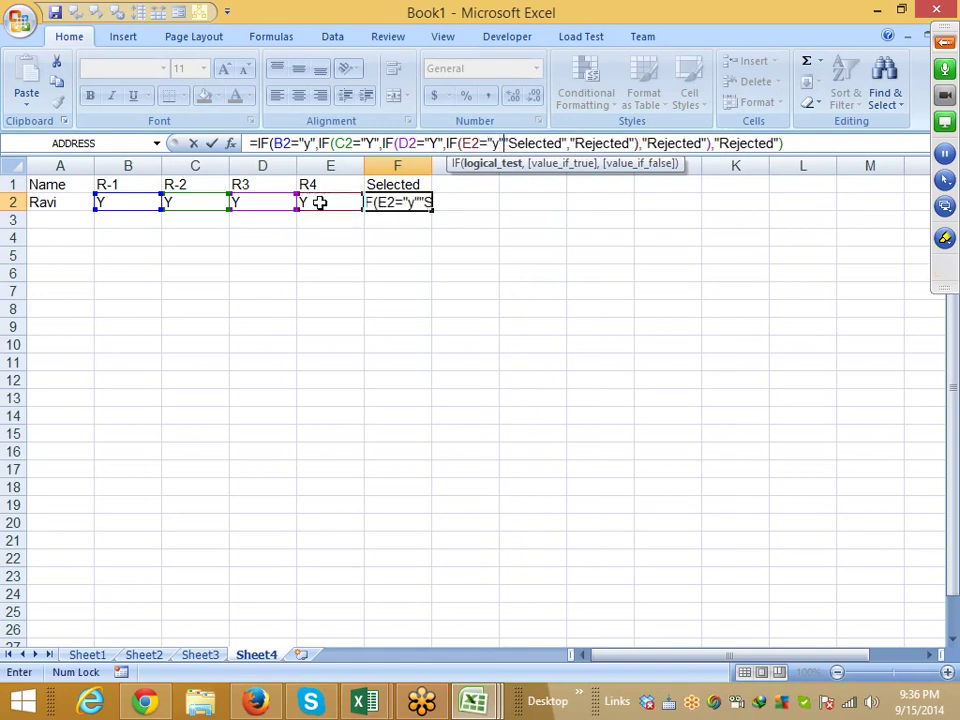
pyautogui.write(',')
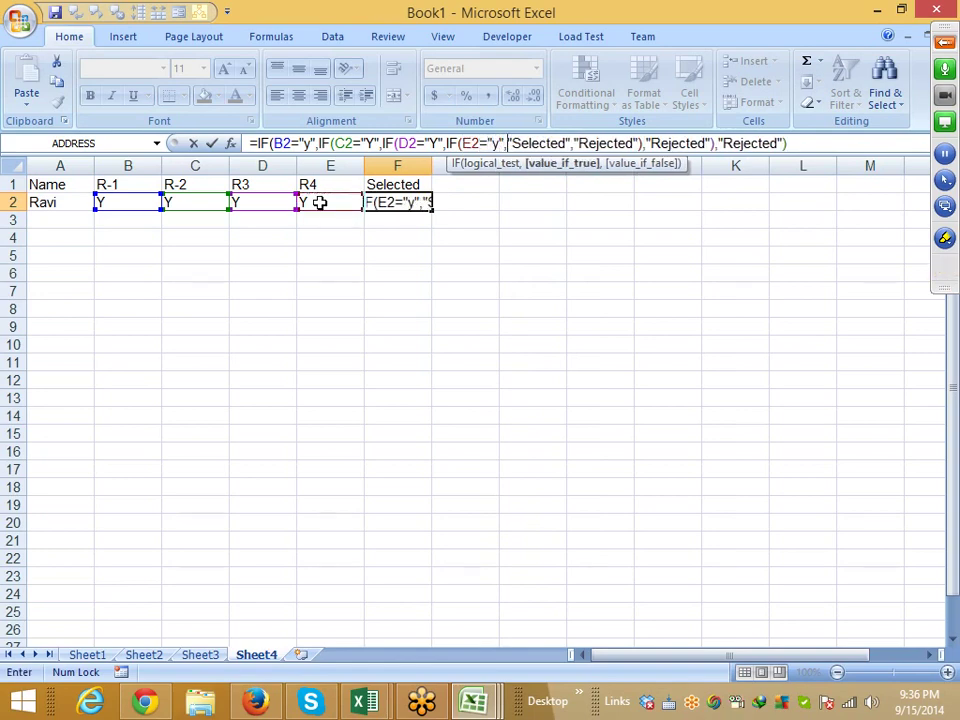
pyautogui.click(797, 143)
pyautogui.write(',"')
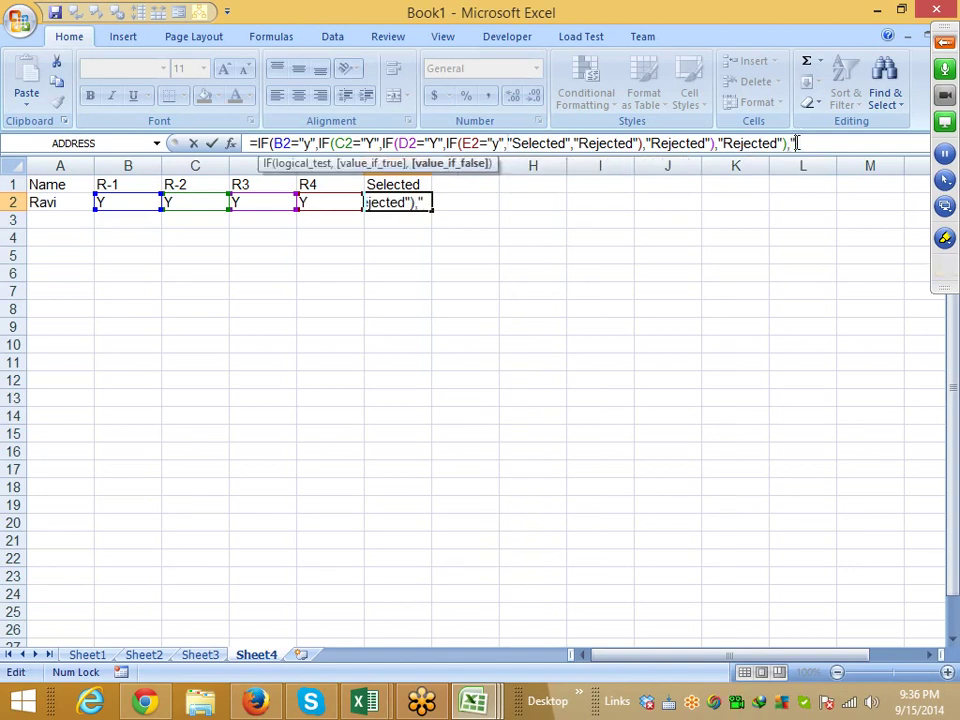
pyautogui.write('Re')
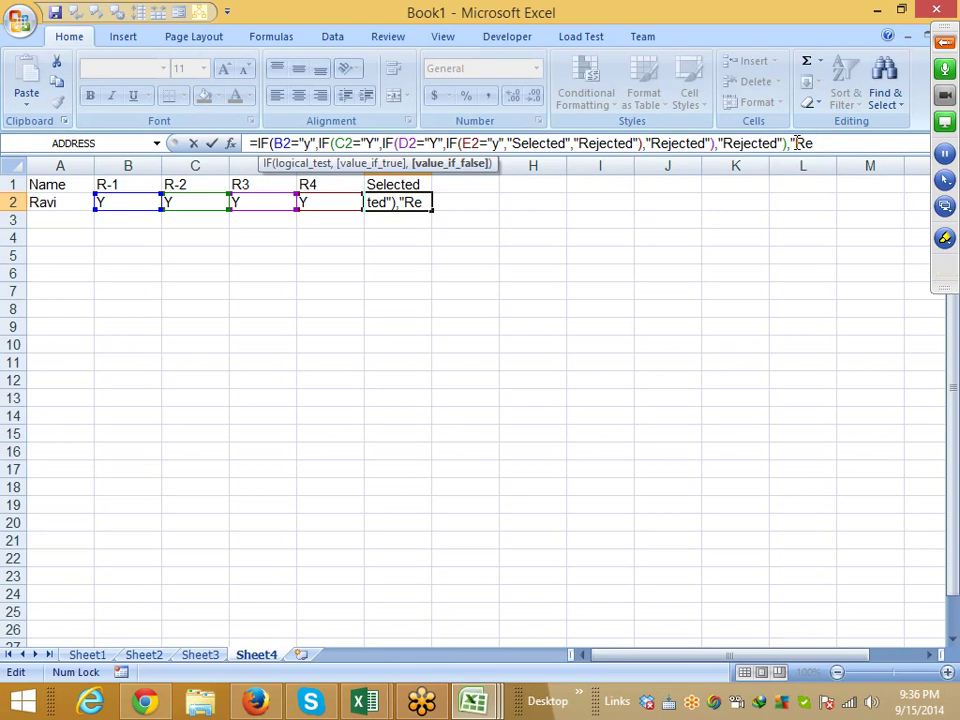
pyautogui.write('jected')
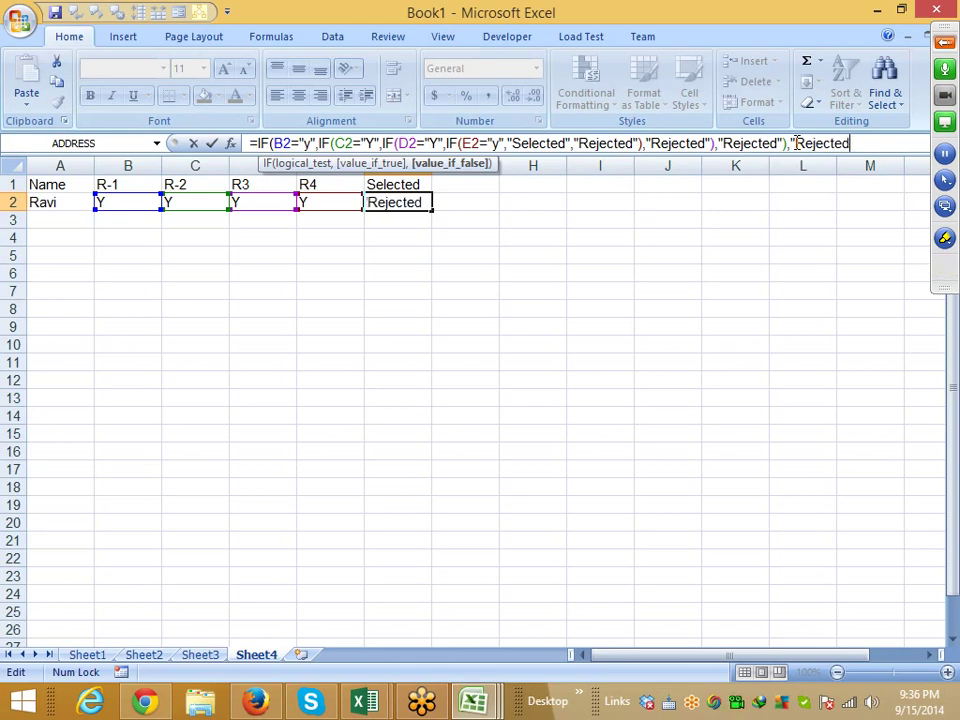
pyautogui.write('"')
pyautogui.write(')')
pyautogui.press('Return')
pyautogui.press('Return')
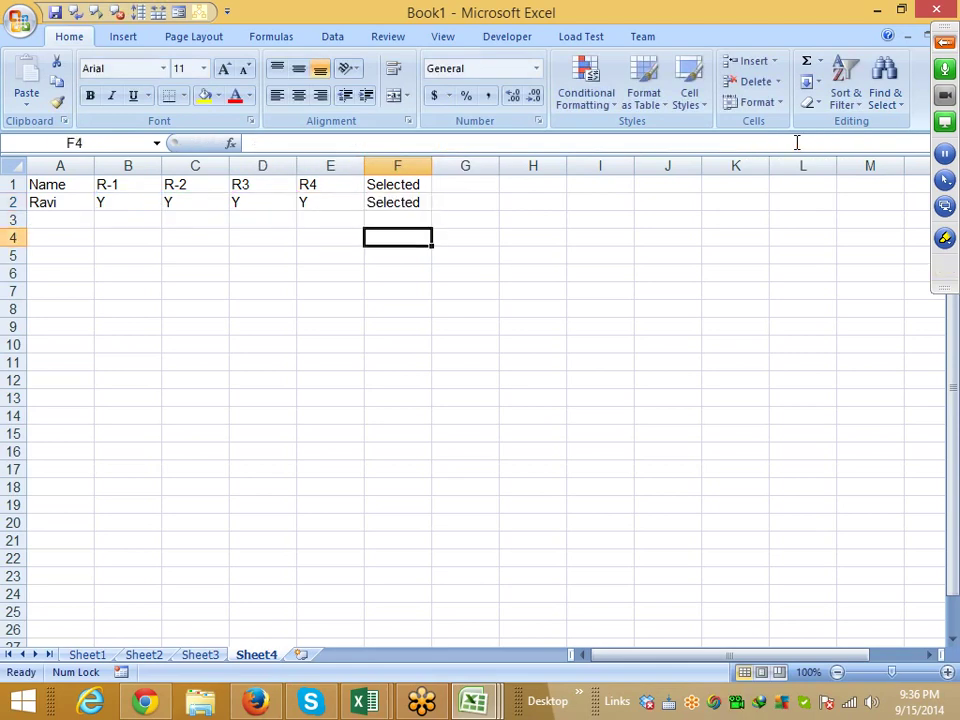
# - Copy the F2 result into H2 for comparison
pyautogui.press('Up')
pyautogui.press('Up')
pyautogui.hotkey('ctrl', 'c')
pyautogui.press('Right')
pyautogui.press('Right')
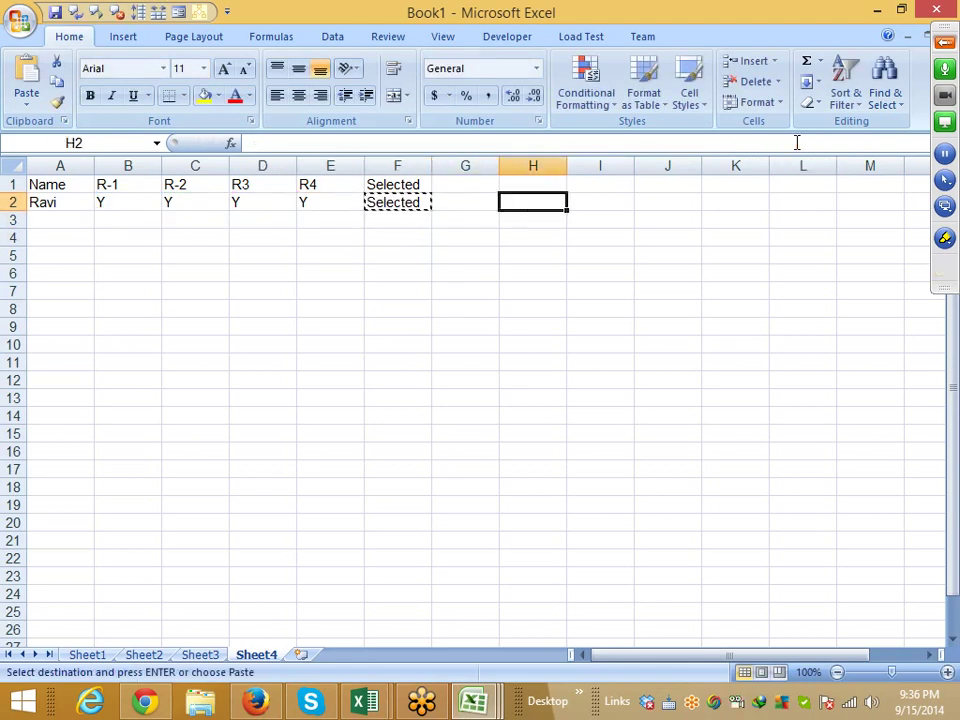
pyautogui.press('Return')
pyautogui.press('Left')
# - Retype F2 as four chained tests: IF(B2="y",IF(C2="y",IF(D2="y",IF(E2="Y"
pyautogui.press('Left')
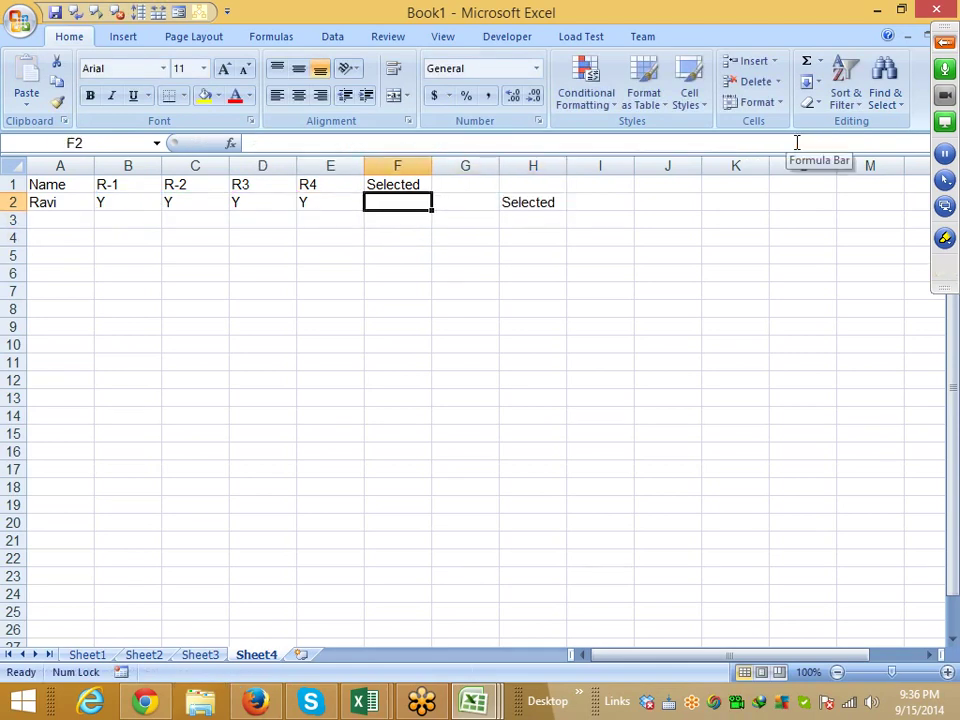
pyautogui.write('=if(')
pyautogui.press('Left')
pyautogui.press('Left')
pyautogui.press('Left')
pyautogui.press('Left')
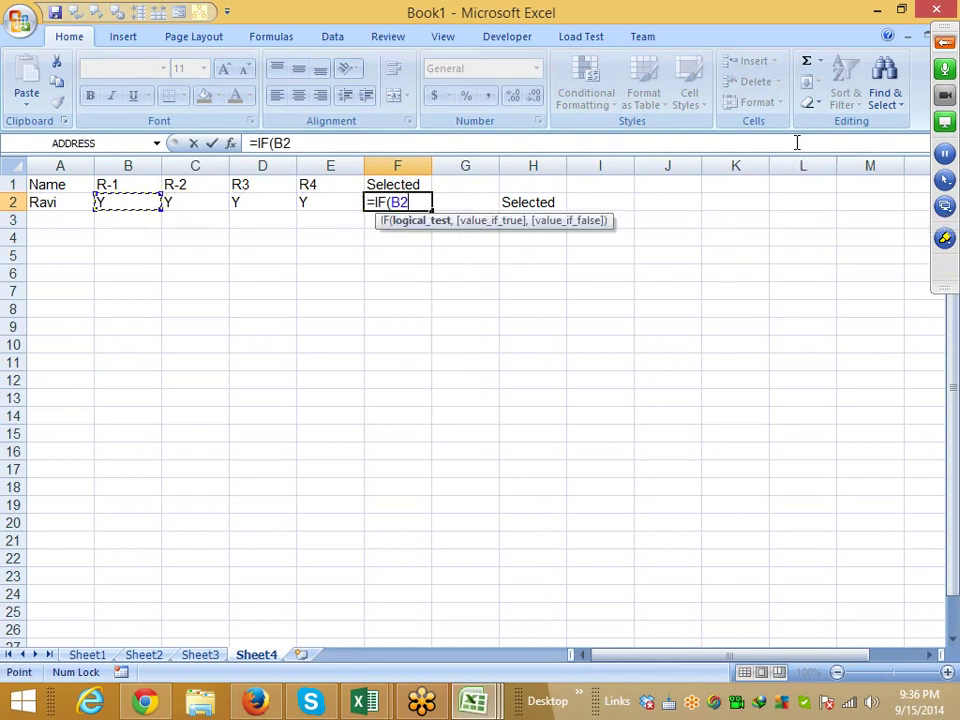
pyautogui.write('="y')
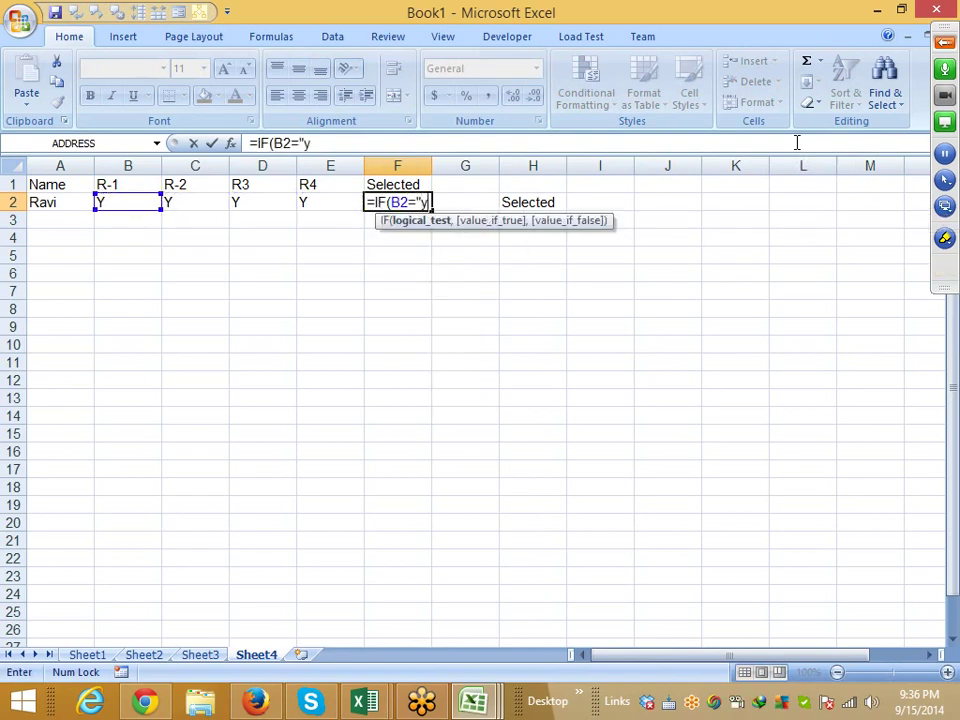
pyautogui.write('",')
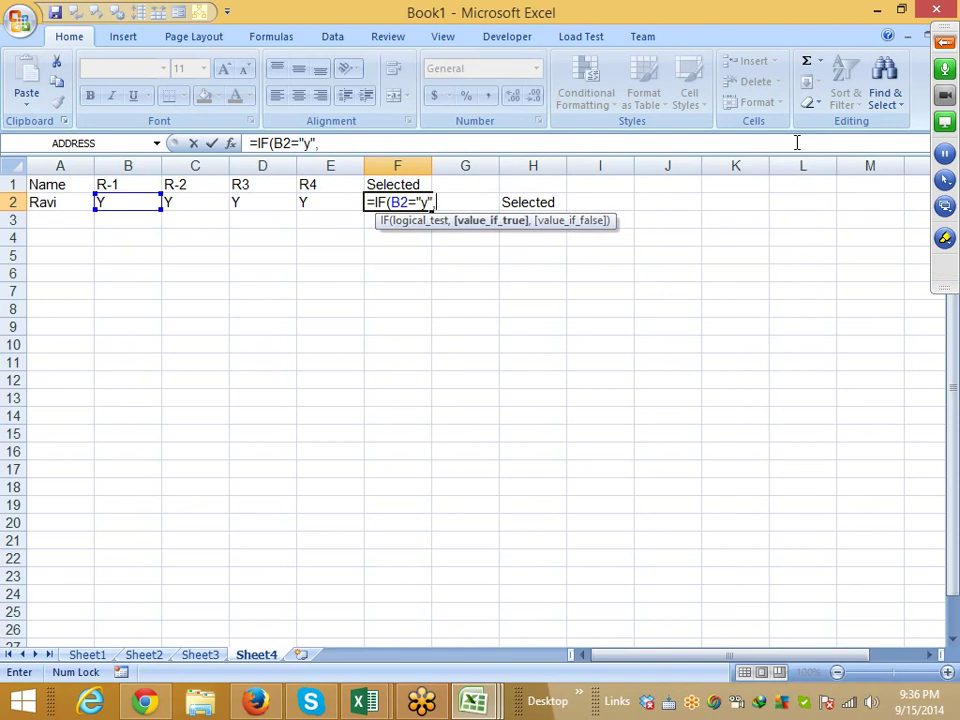
pyautogui.write('IF(')
pyautogui.press('Left')
pyautogui.press('Left')
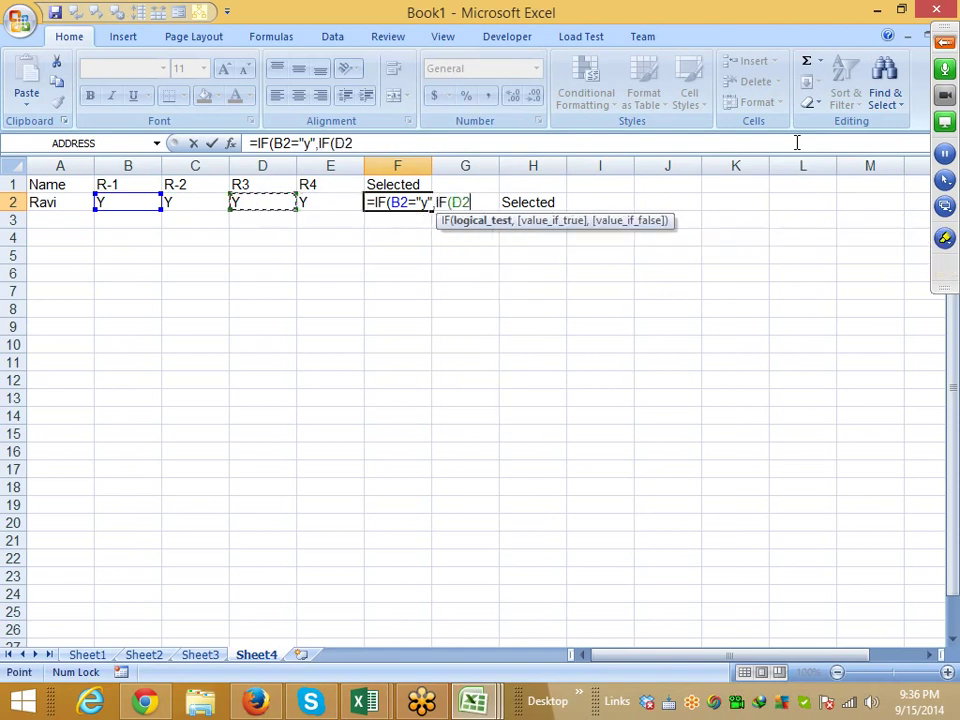
pyautogui.press('Left')
pyautogui.write('="')
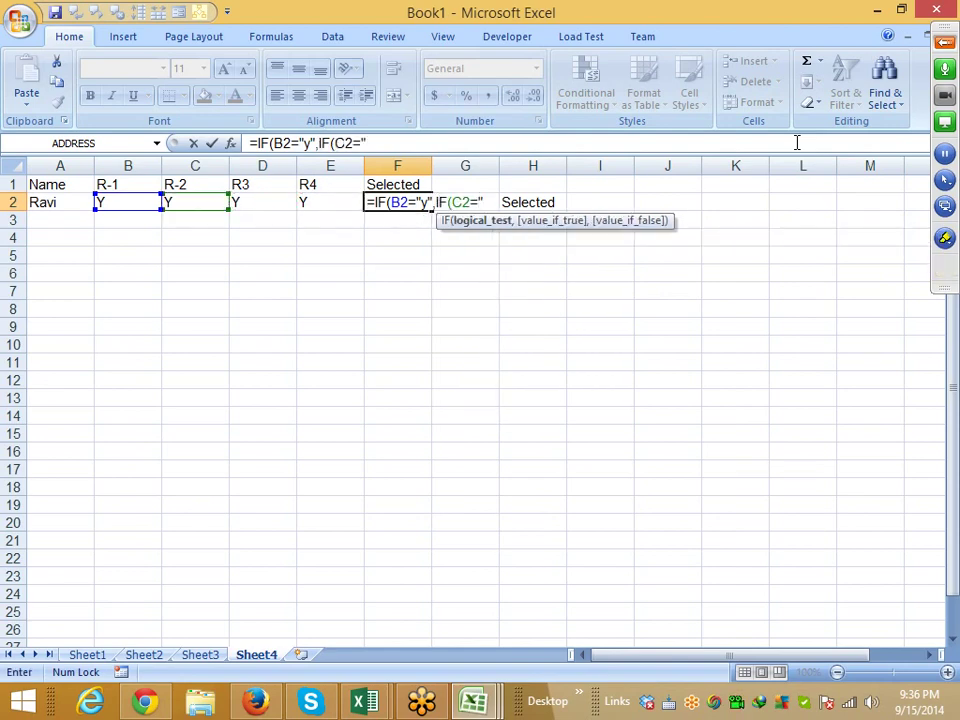
pyautogui.write('y",')
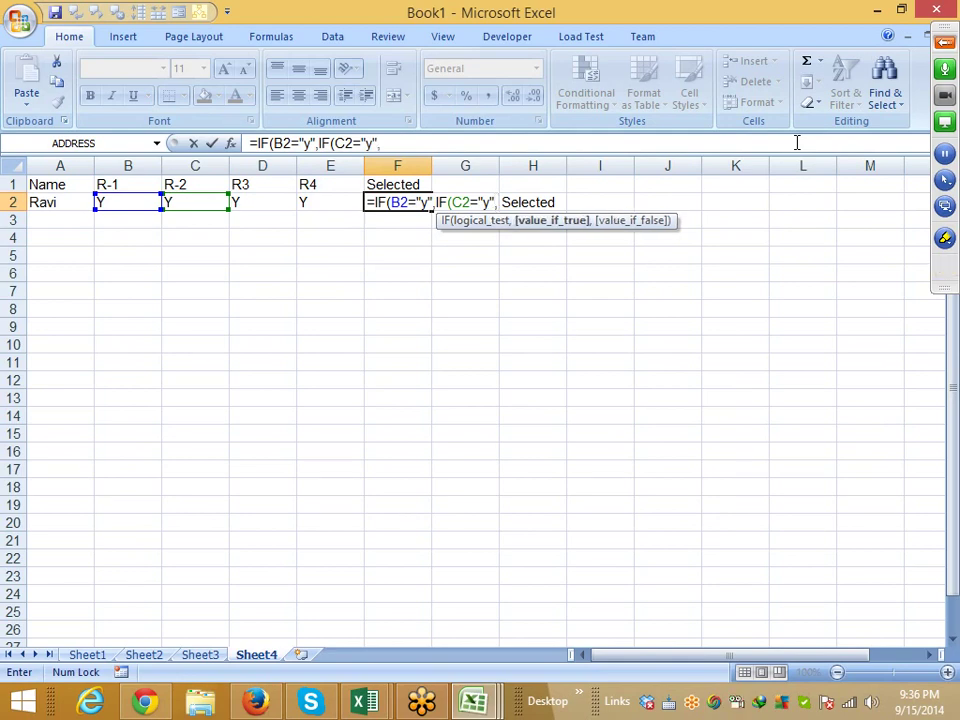
pyautogui.write('IF(')
pyautogui.press('Left')
pyautogui.press('Left')
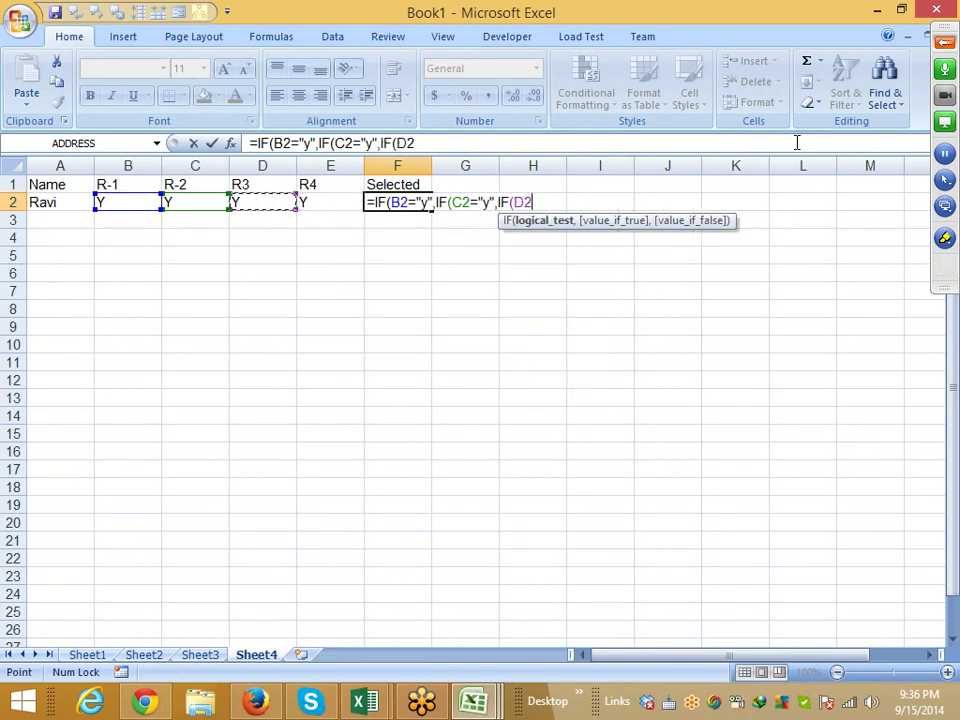
pyautogui.write('="y"')
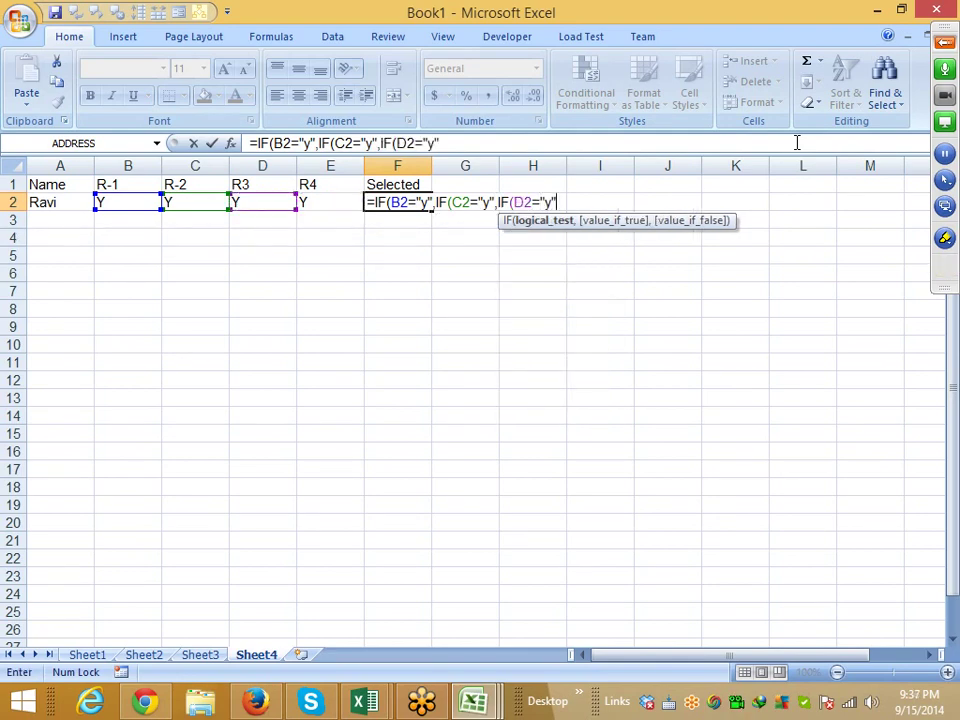
pyautogui.write(',I')
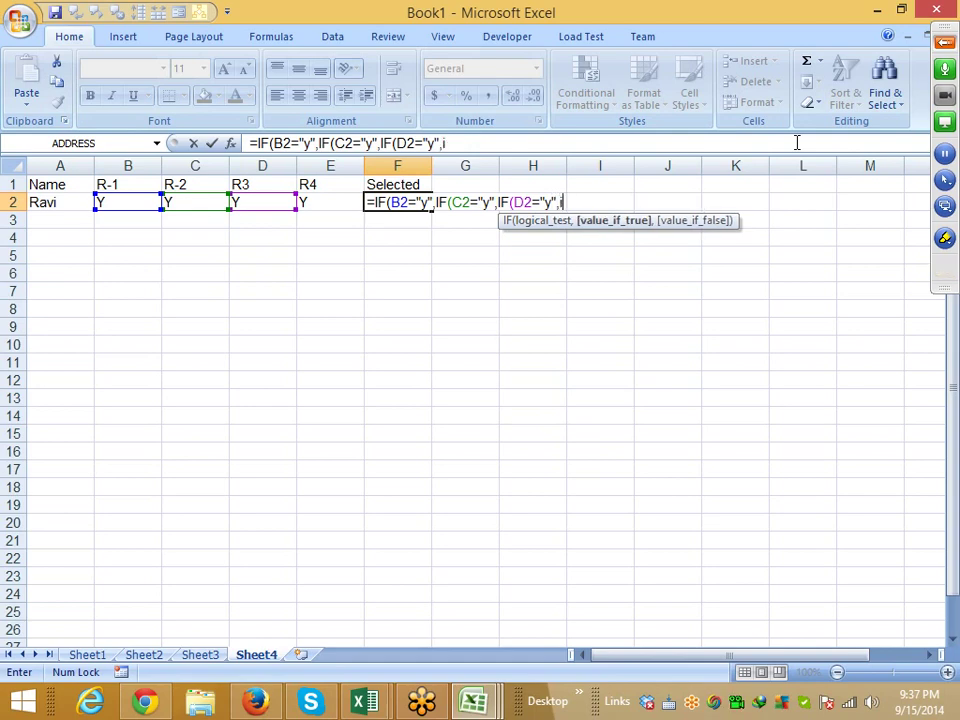
pyautogui.write('F(')
pyautogui.press('Left')
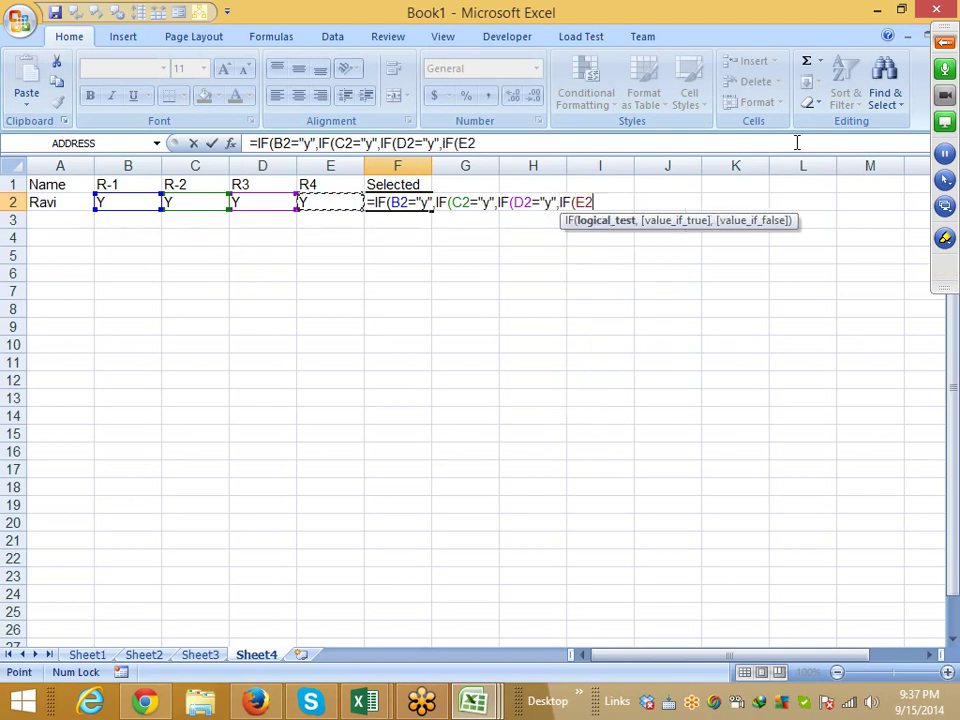
pyautogui.write('=')
pyautogui.write('"Y"')
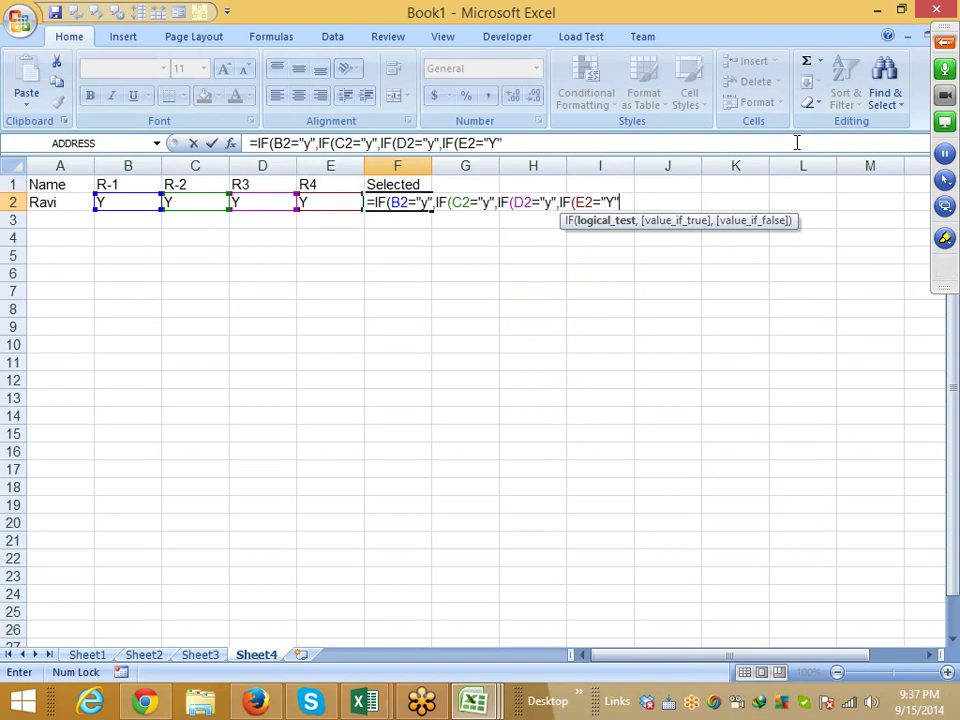
pyautogui.write(',')
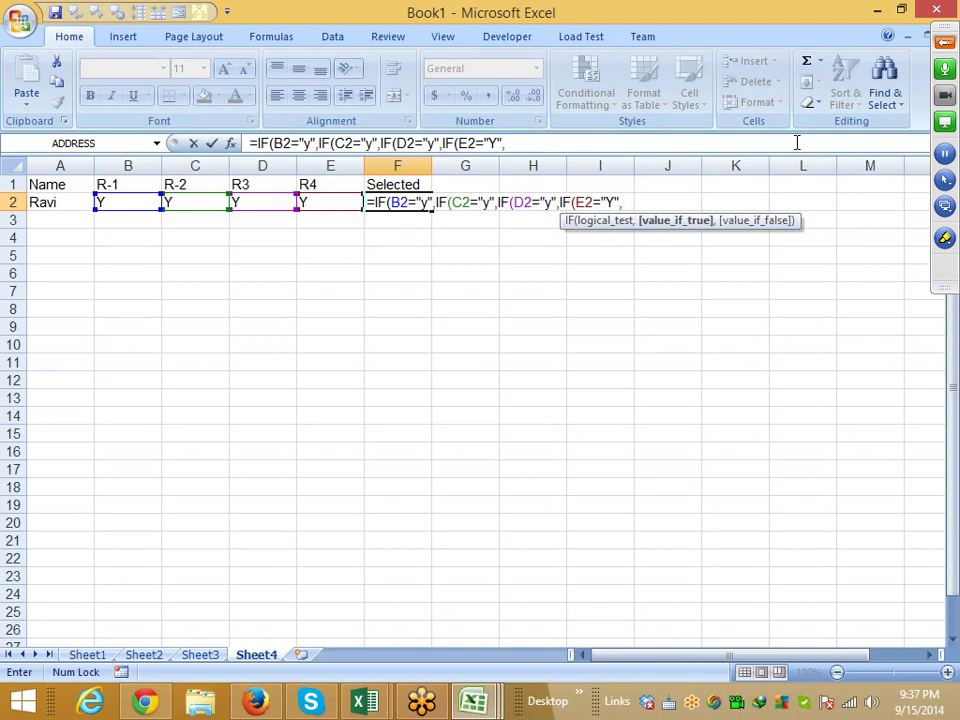
# - Finish the formula with "Selected", "Rejected" fallbacks and closing brackets, then commit it
pyautogui.write('"')
pyautogui.write('Sele')
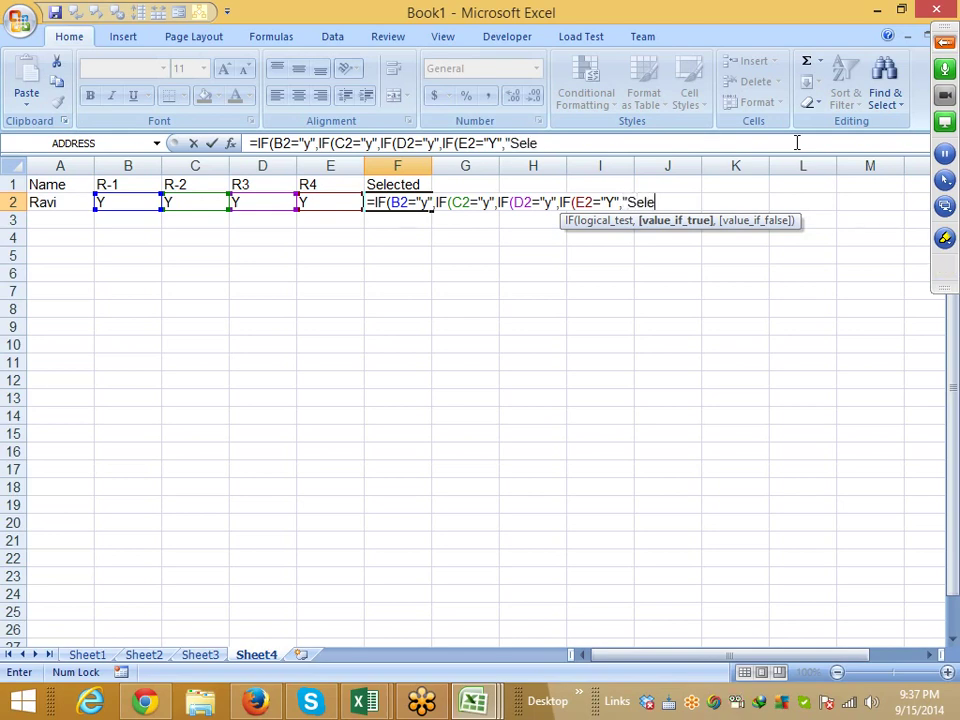
pyautogui.write('te')
pyautogui.press('BackSpace')
pyautogui.write('re')
pyautogui.press('BackSpace')
pyautogui.press('BackSpace')
pyautogui.press('BackSpace')
pyautogui.write('cted')
pyautogui.write('"')
pyautogui.write(',"Re')
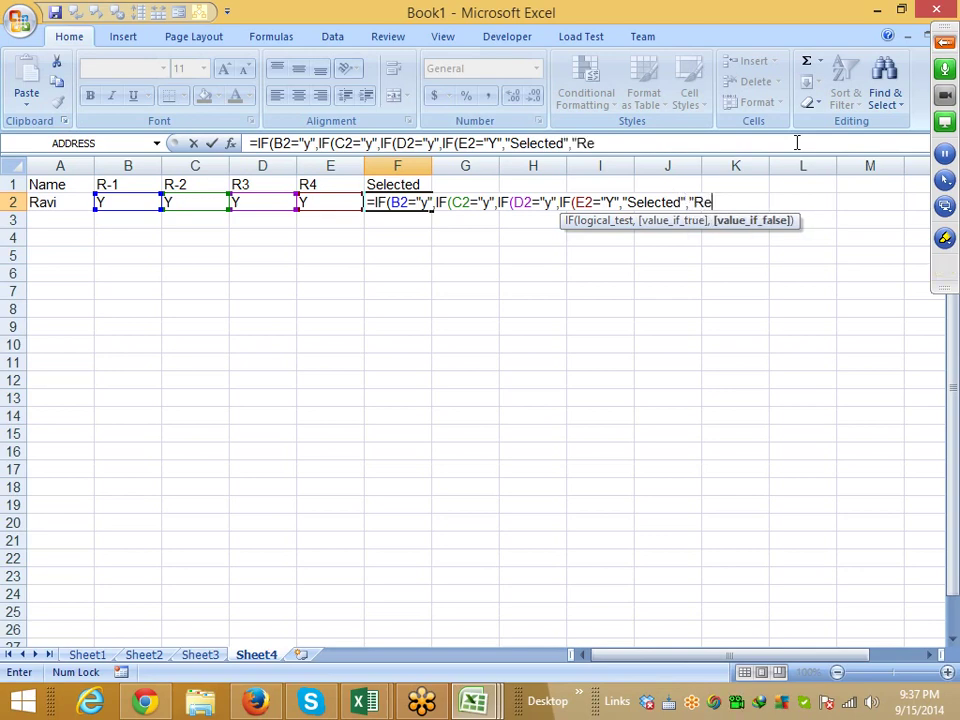
pyautogui.write('jectd')
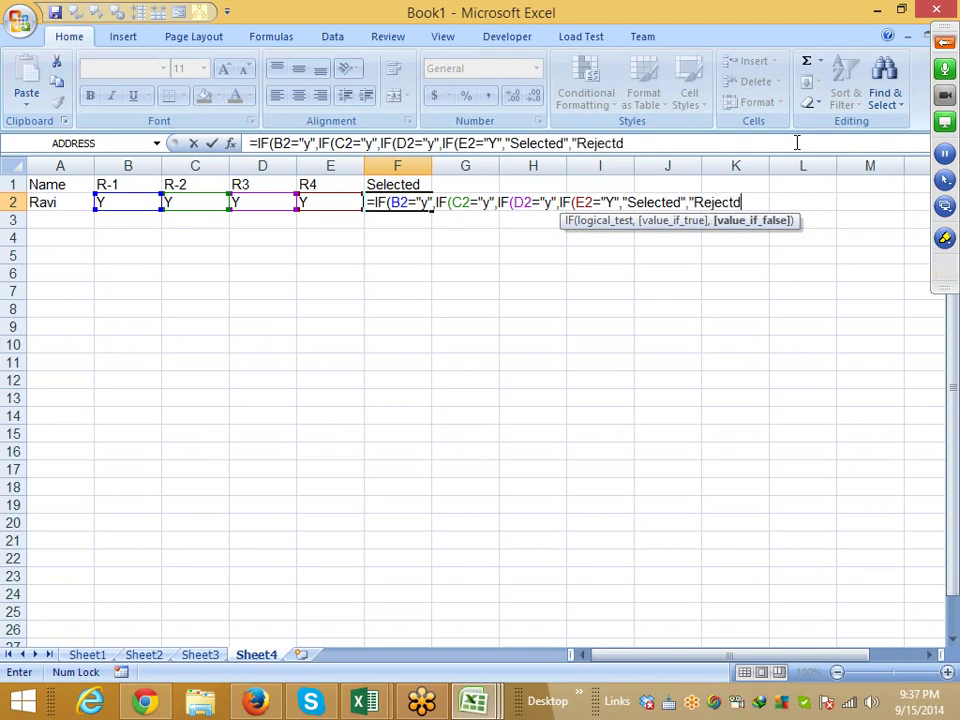
pyautogui.press('BackSpace')
pyautogui.write('ed"')
pyautogui.write(')')
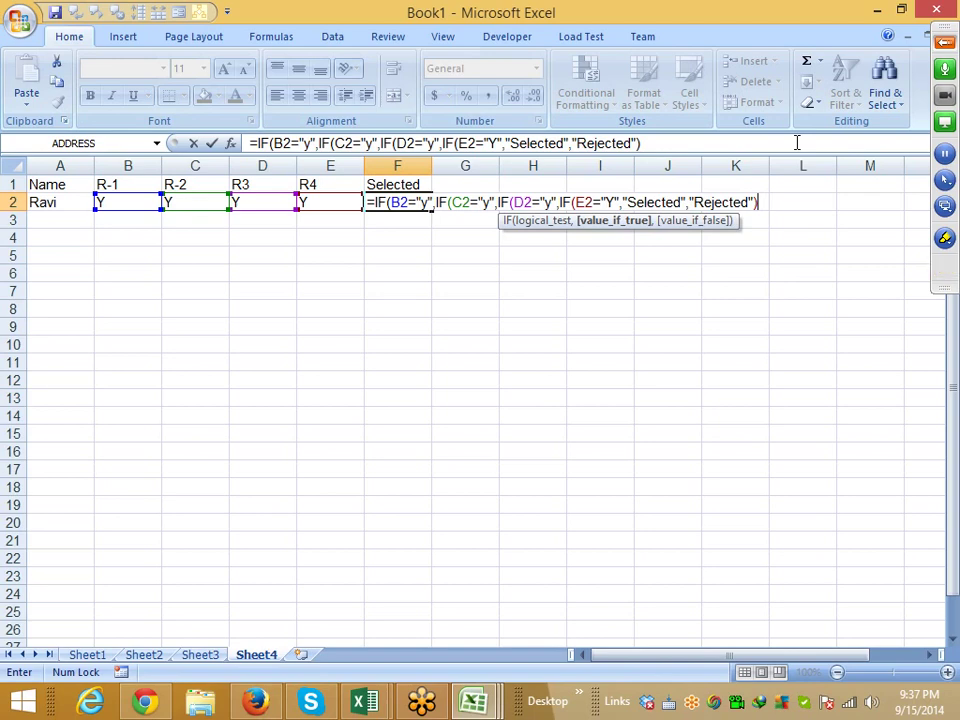
pyautogui.write(',')
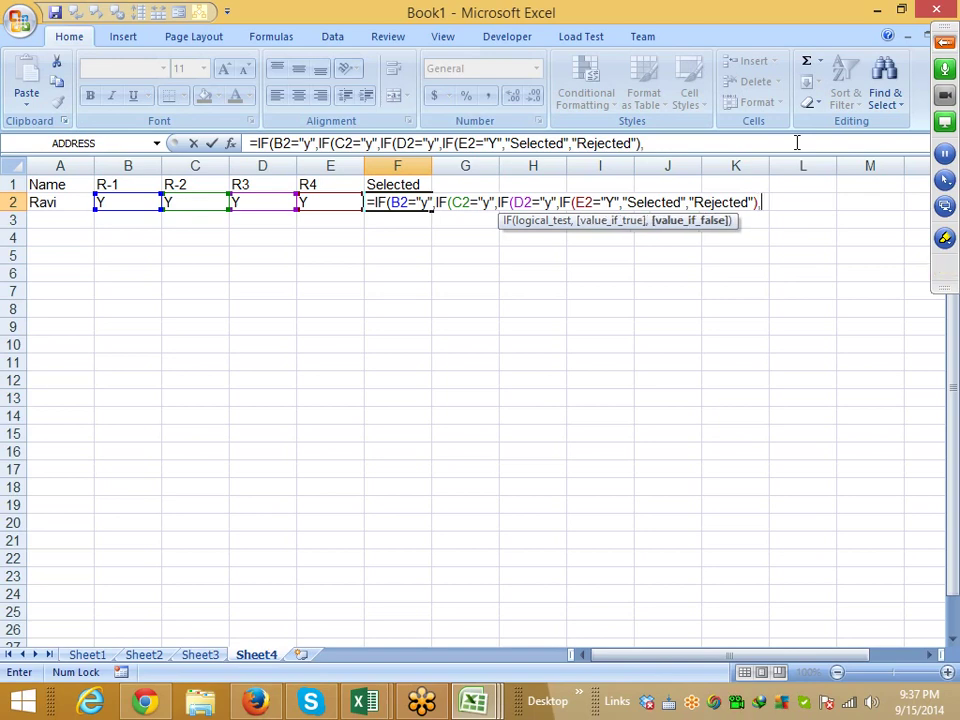
pyautogui.write('"Re')
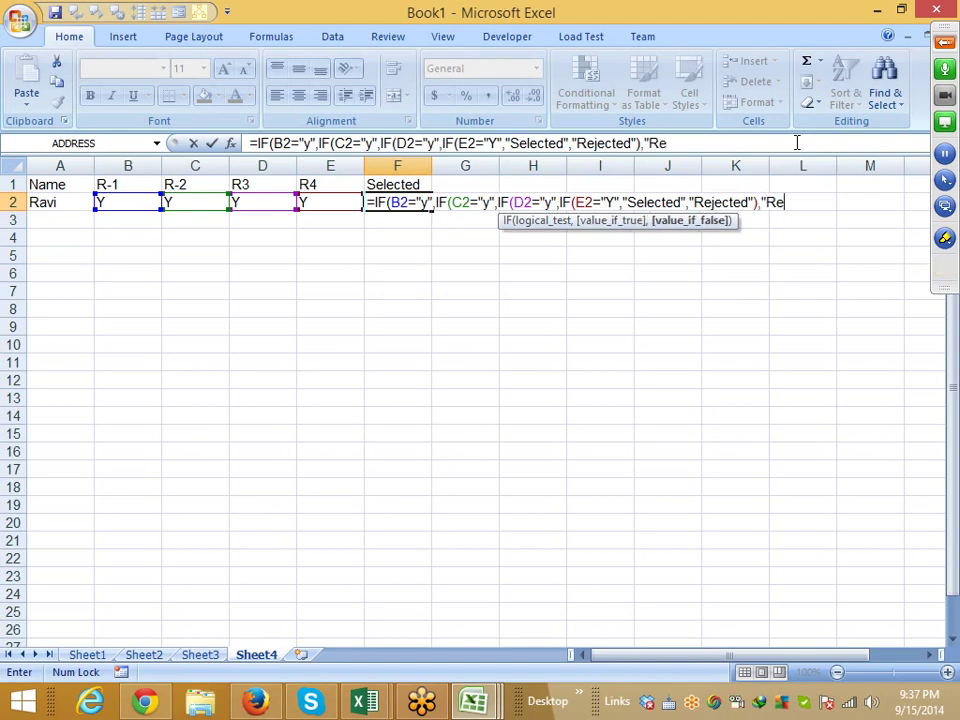
pyautogui.write('jected')
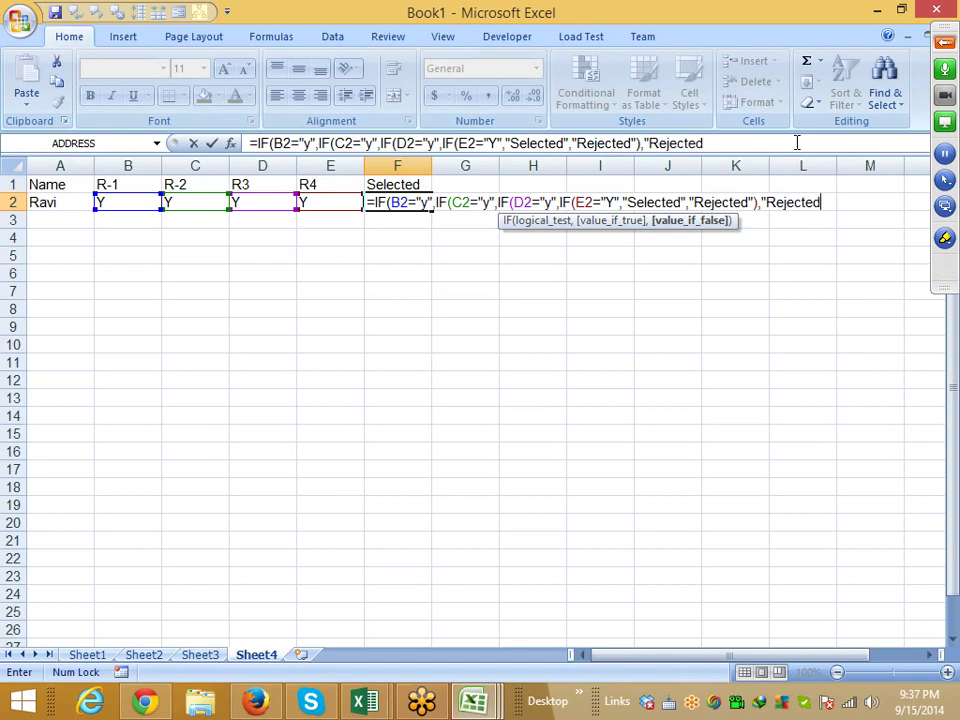
pyautogui.write('"')
pyautogui.write(').')
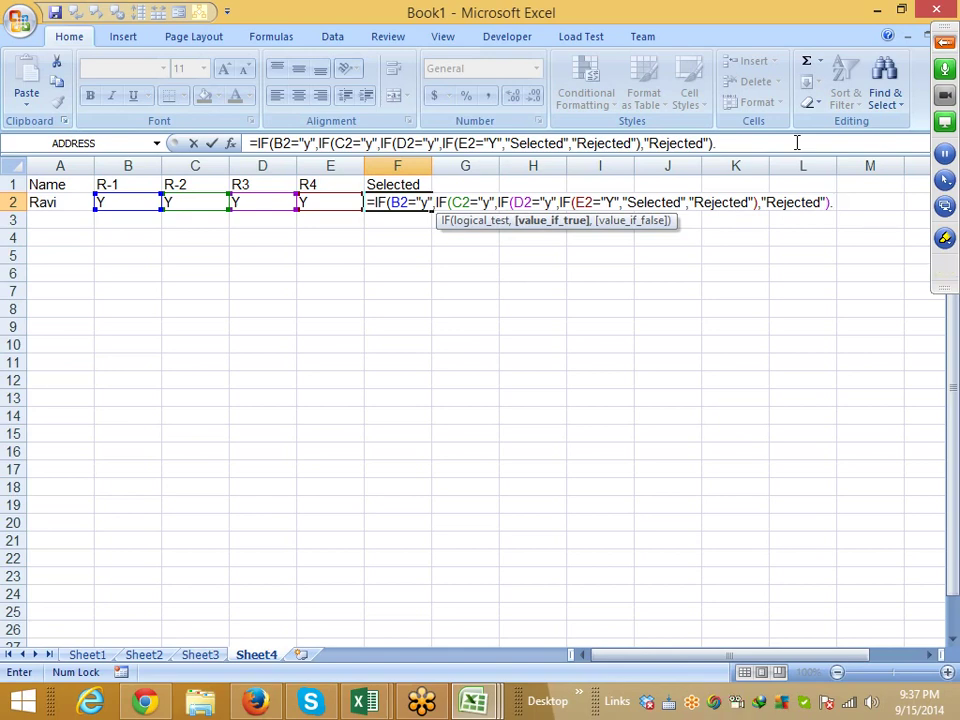
pyautogui.press('BackSpace')
pyautogui.write(',')
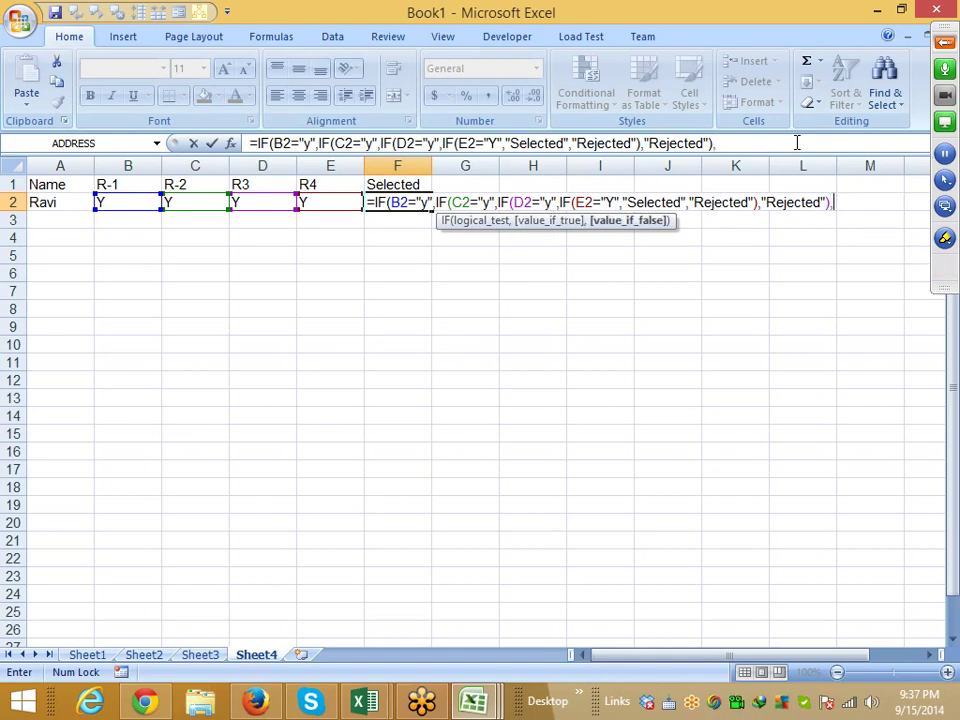
pyautogui.write('"')
pyautogui.write('Rej')
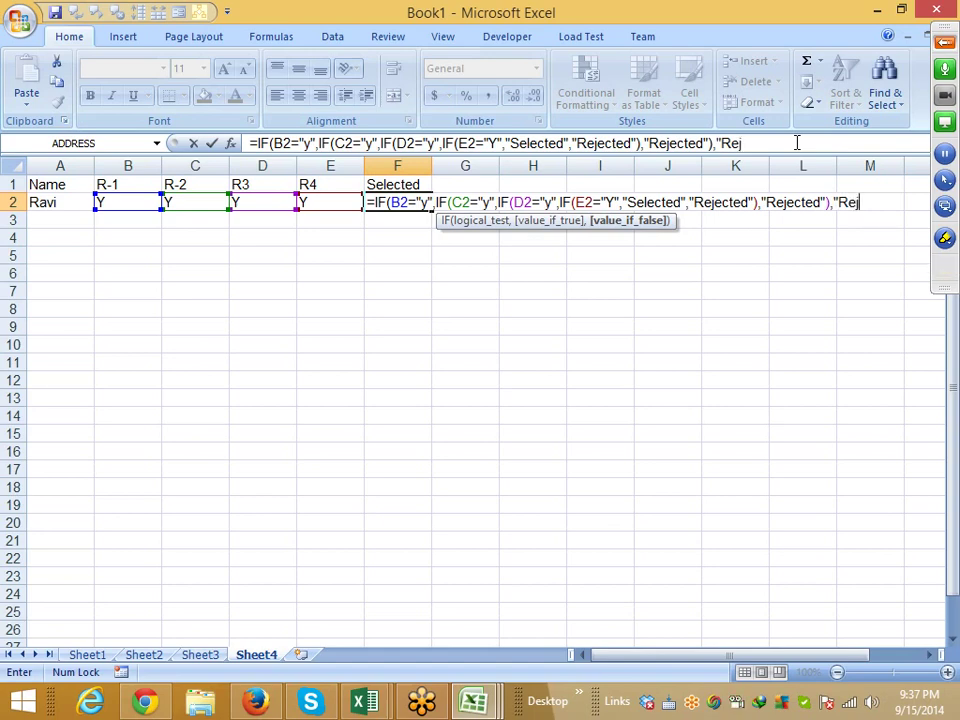
pyautogui.write('ected"')
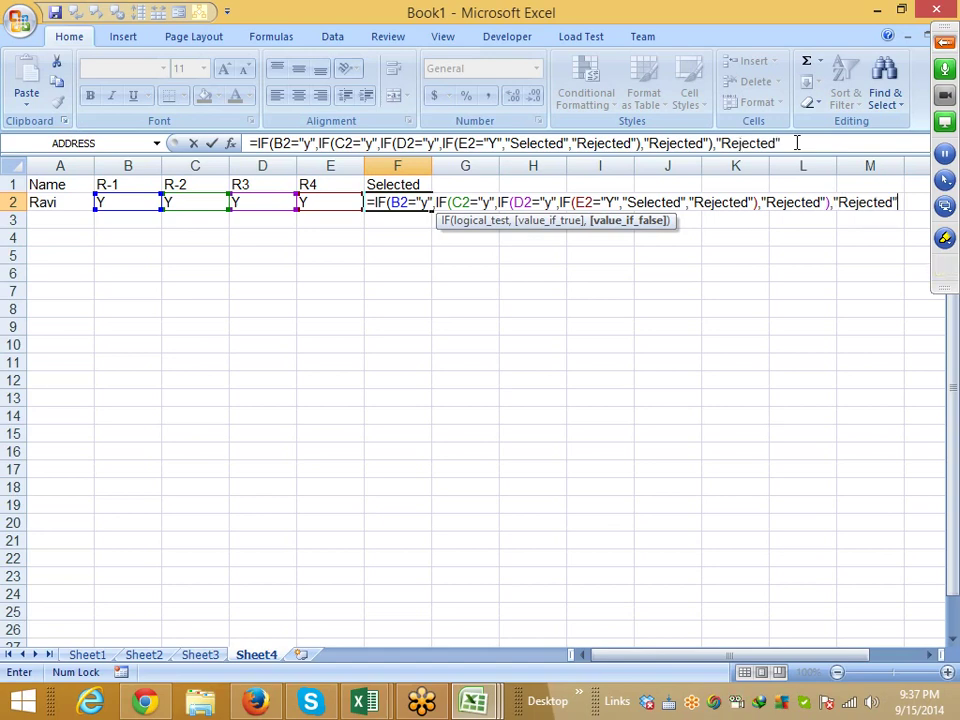
pyautogui.write(')')
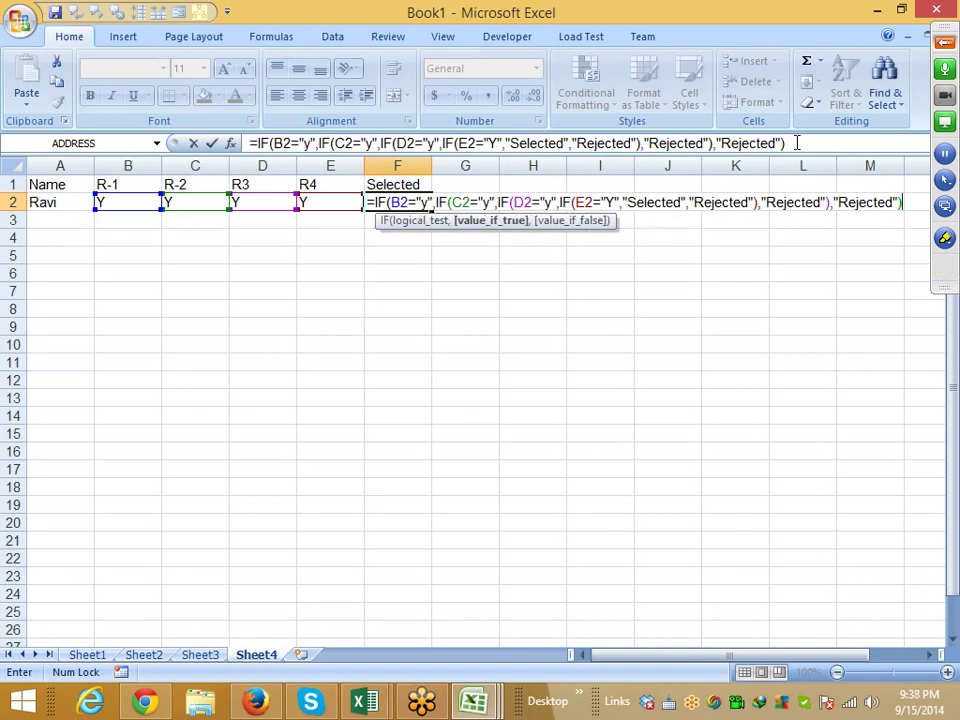
pyautogui.write(',')
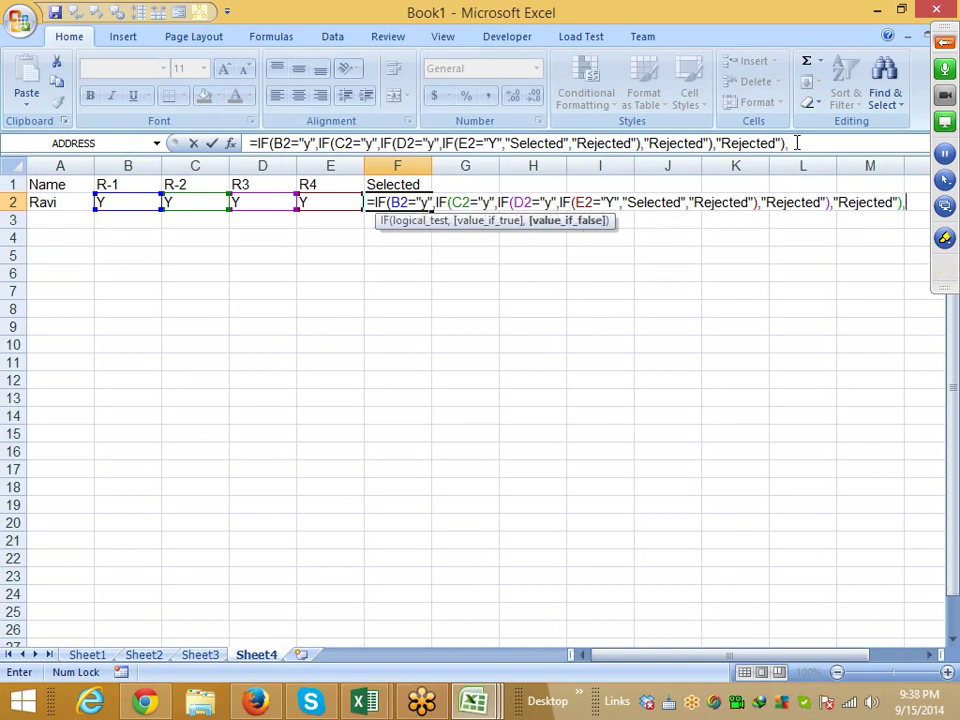
pyautogui.write('"Re')
pyautogui.write('jected')
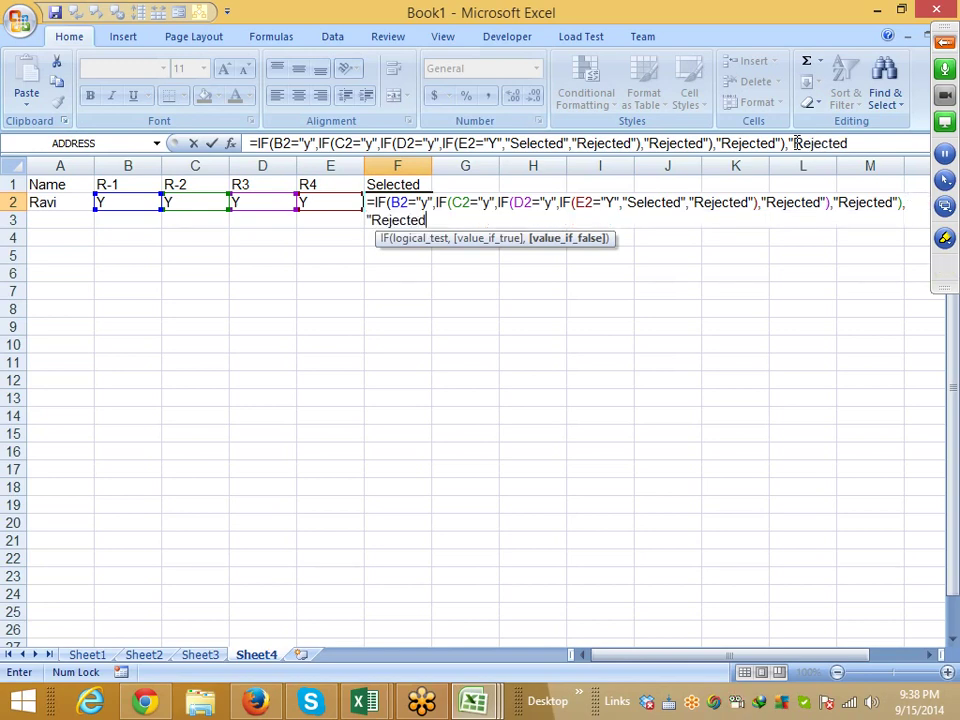
pyautogui.write('"')
pyautogui.press('Return')
pyautogui.press('Return')
# - Compare F2 with H2, then move the formula from F2 into G2
pyautogui.press('Up')
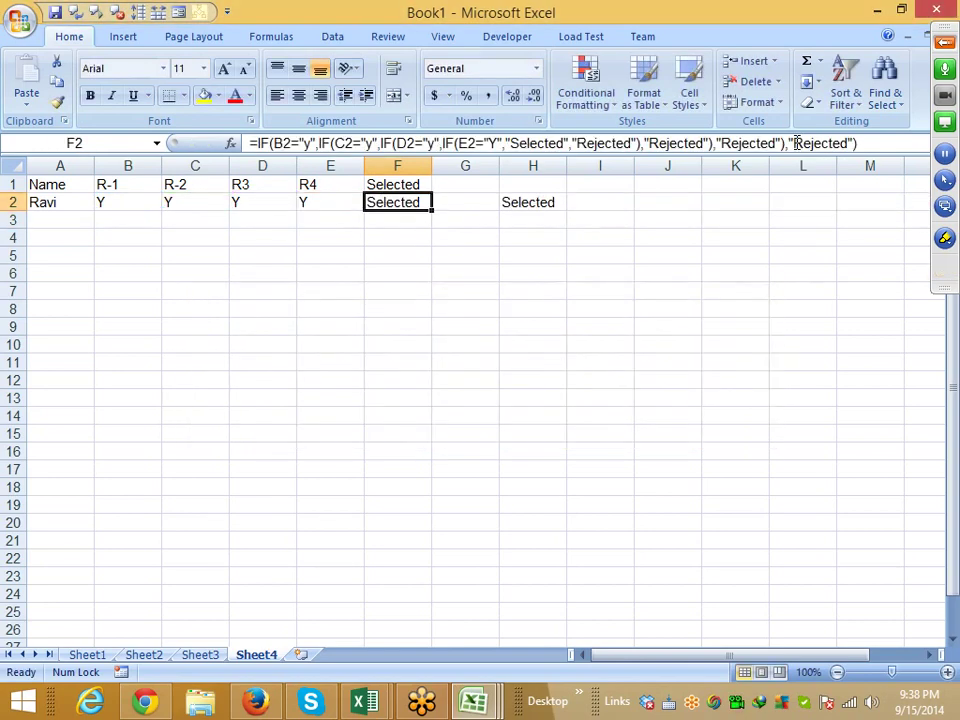
pyautogui.press('Right')
pyautogui.press('Right')
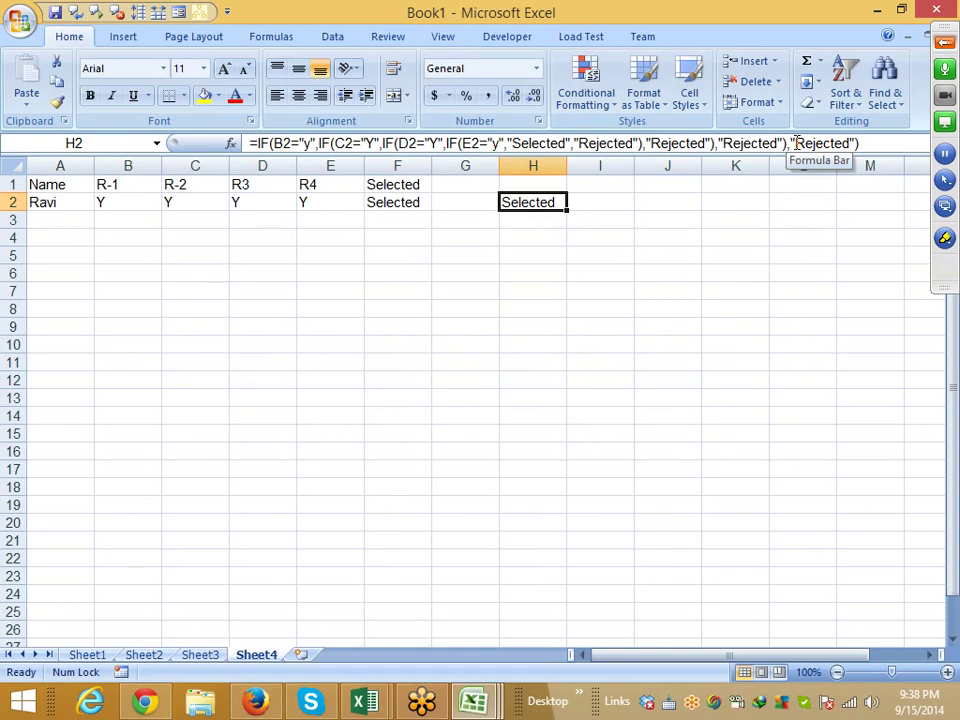
pyautogui.press('Left')
pyautogui.press('Left')
pyautogui.hotkey('ctrl', 'c')
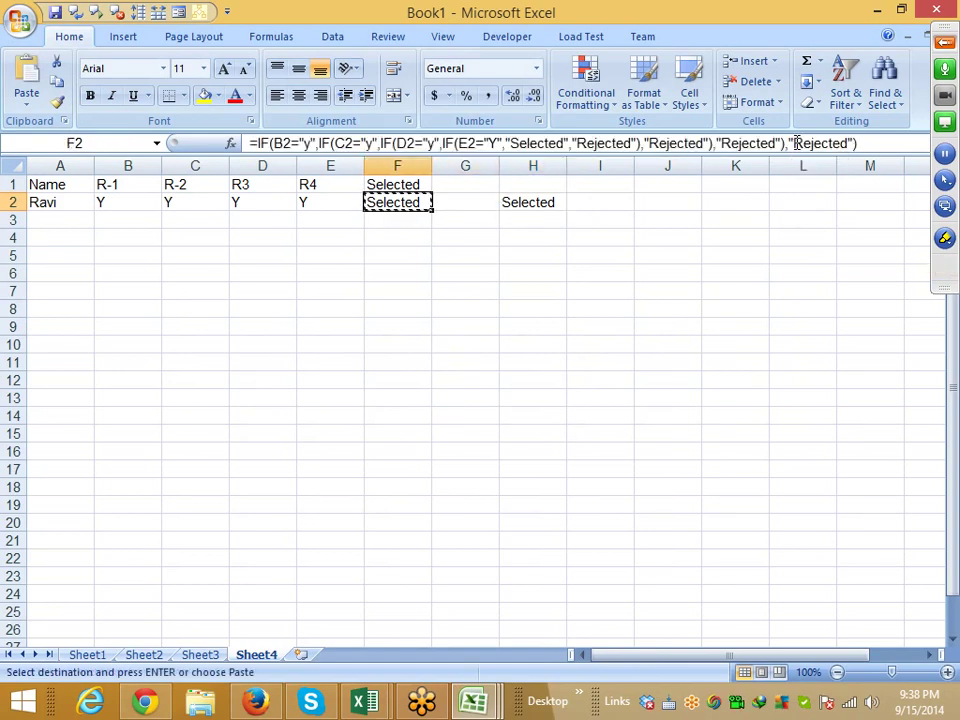
pyautogui.press('Right')
pyautogui.press('Return')
# - Copy the two Selected results from G2:H2 into I2:J2
pyautogui.hotkey('shift', 'Right')
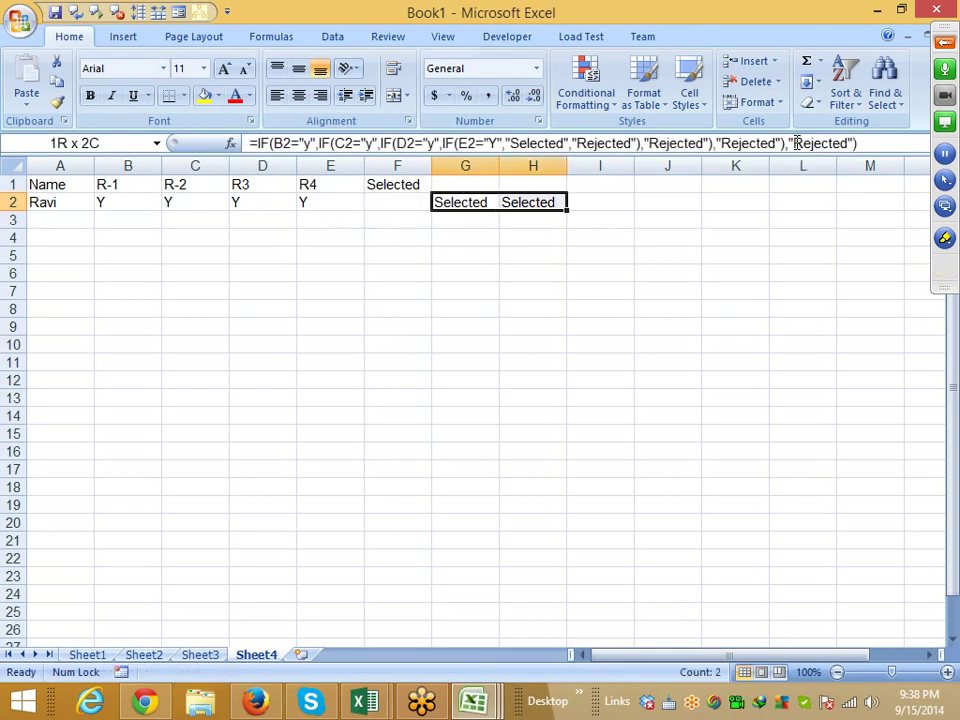
pyautogui.hotkey('ctrl', 'c')
pyautogui.press('Right')
pyautogui.press('Right')
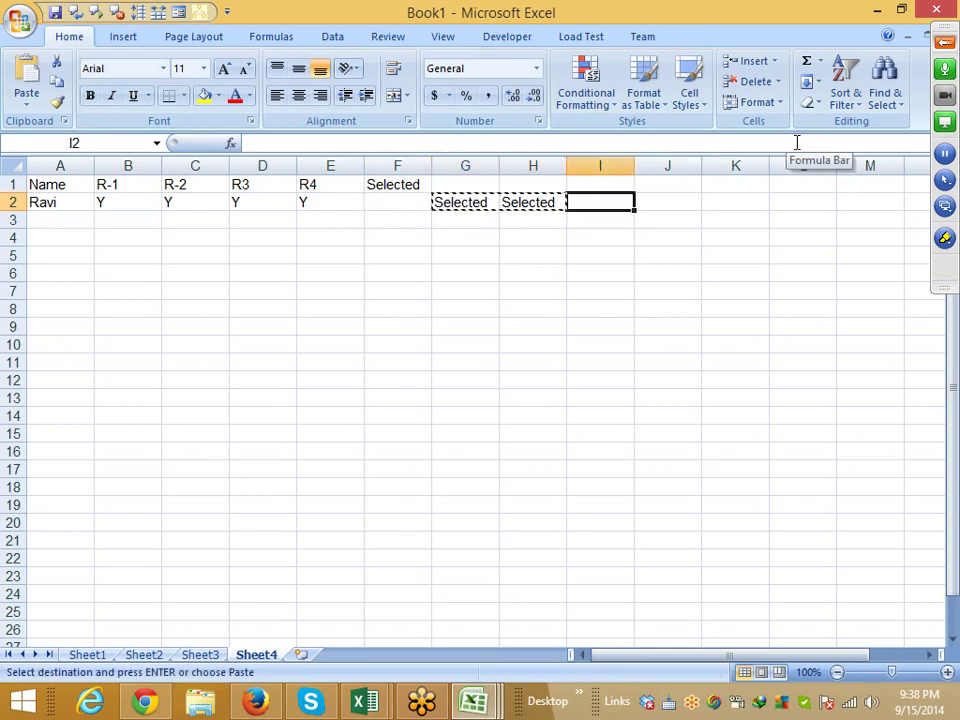
pyautogui.press('Return')
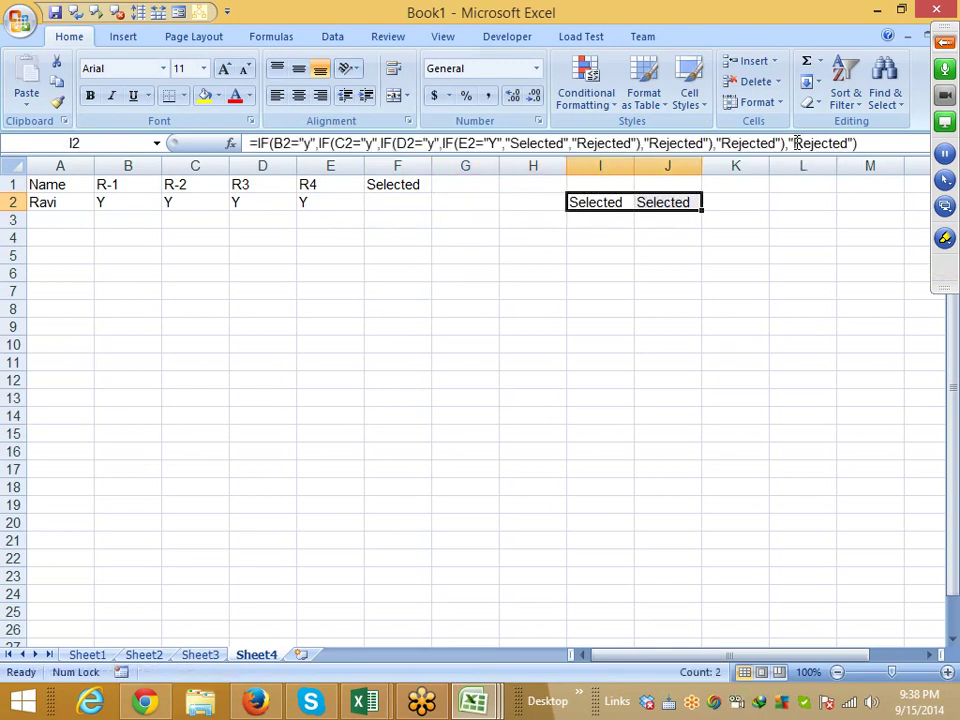
# - In F2 start =AND(B2="y",C2="y",D2="y", building the first three conditions
pyautogui.press('Left')
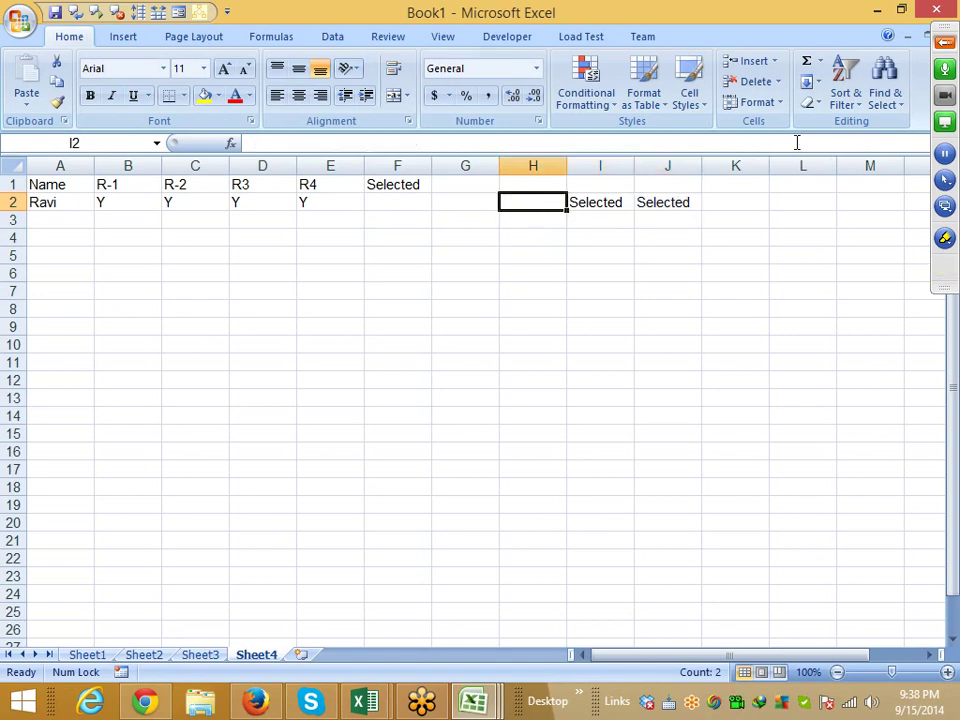
pyautogui.press('Left')
pyautogui.press('Left')
pyautogui.write('=')
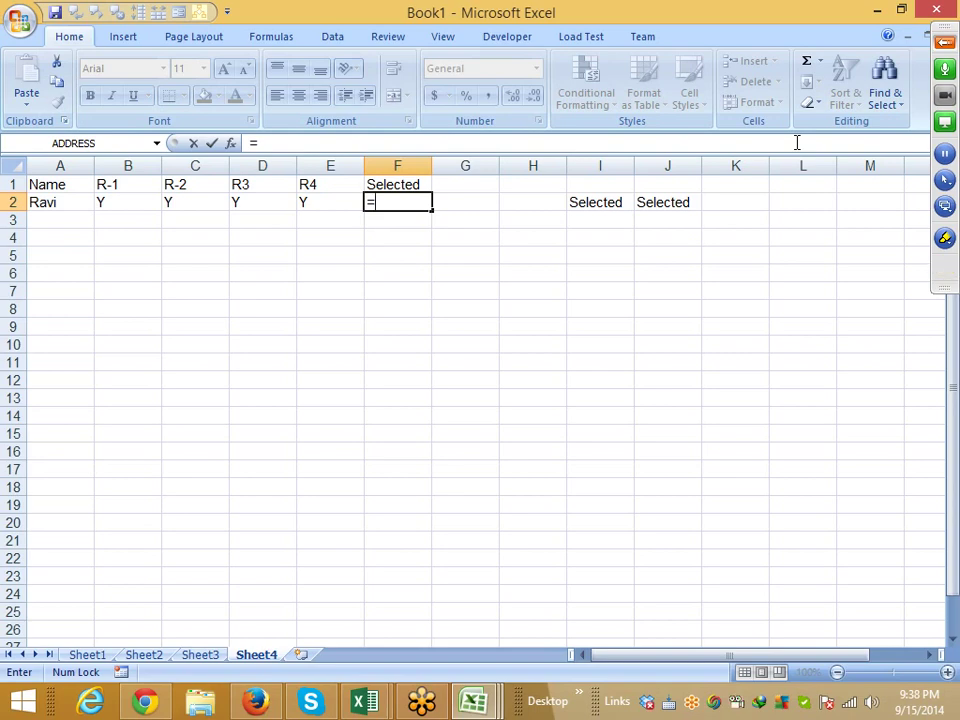
pyautogui.write('and')
pyautogui.press('Tab')
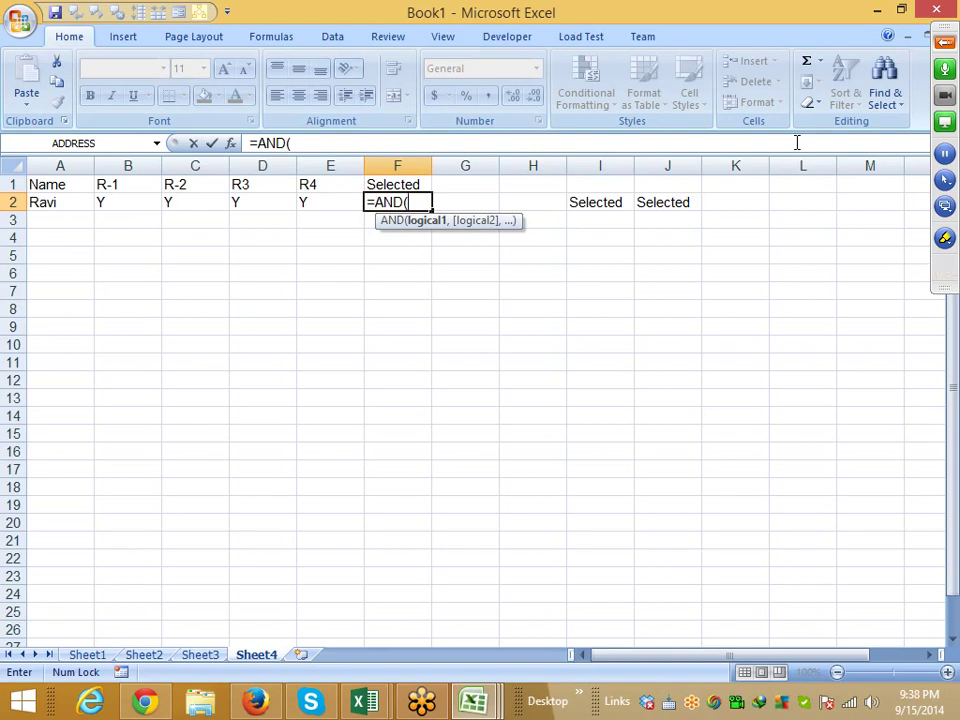
pyautogui.press('Left')
pyautogui.press('Left')
pyautogui.press('Left')
pyautogui.press('Left')
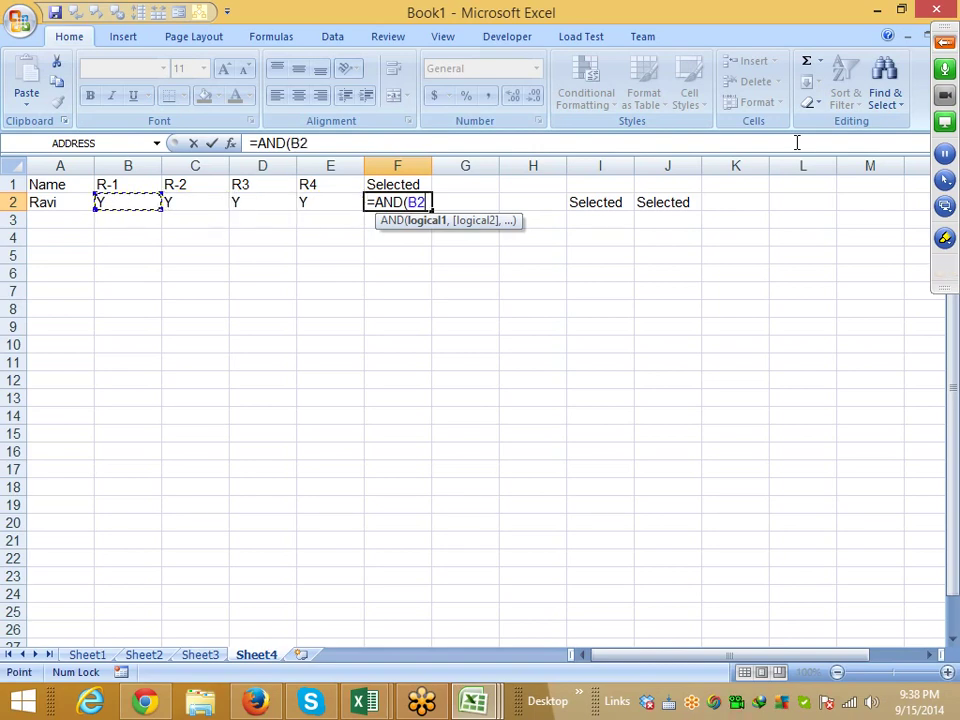
pyautogui.write('=')
pyautogui.write('"y')
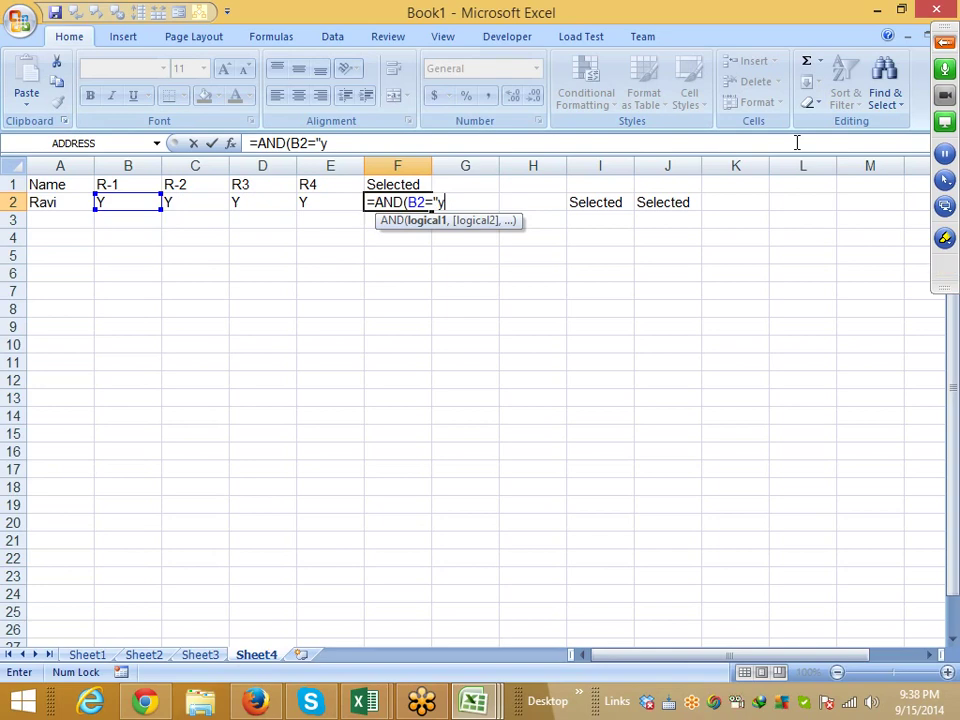
pyautogui.write('",')
pyautogui.press('Down')
pyautogui.press('Left')
pyautogui.press('Left')
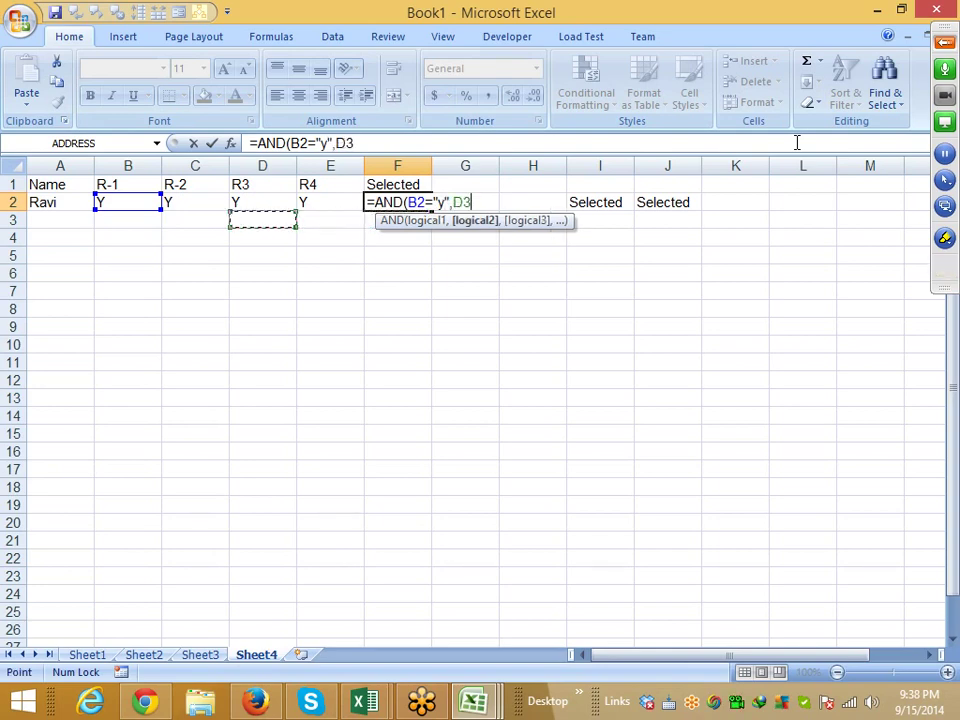
pyautogui.press('Left')
pyautogui.press('Left')
pyautogui.press('Up')
pyautogui.press('Right')
pyautogui.write('=')
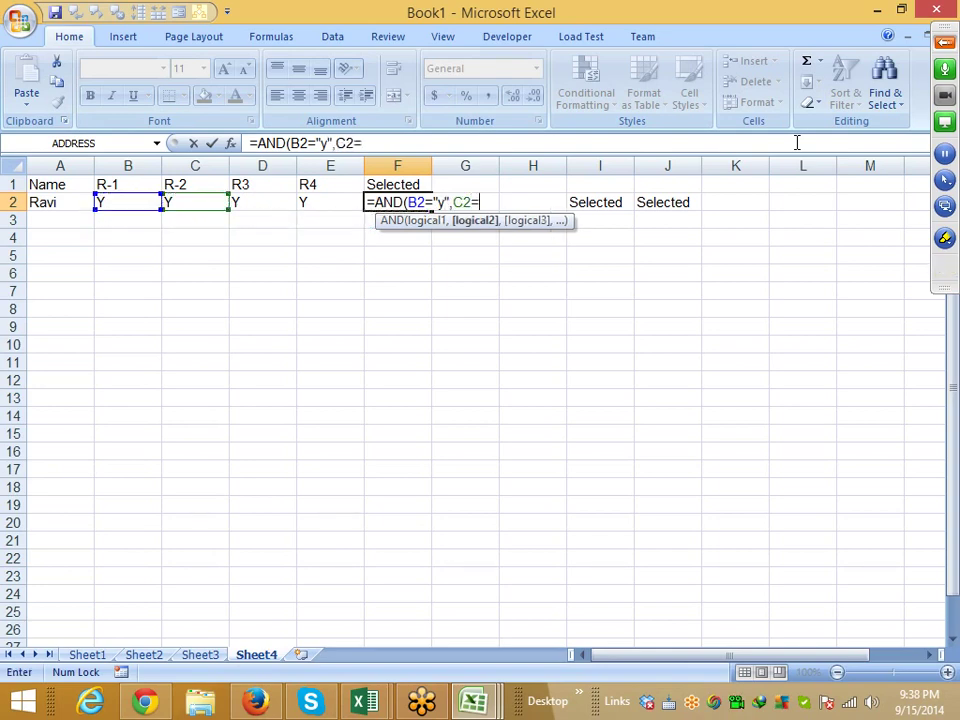
pyautogui.write('"y')
pyautogui.write('",')
pyautogui.press('Left')
pyautogui.press('Left')
pyautogui.write('=')
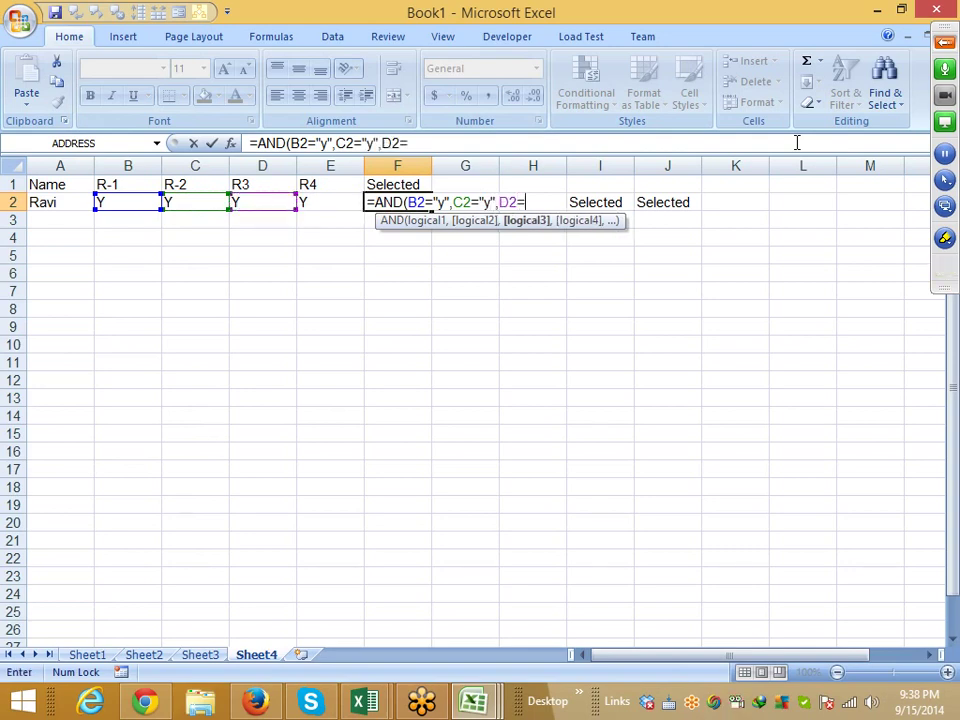
pyautogui.write('"y"')
pyautogui.write(',"')
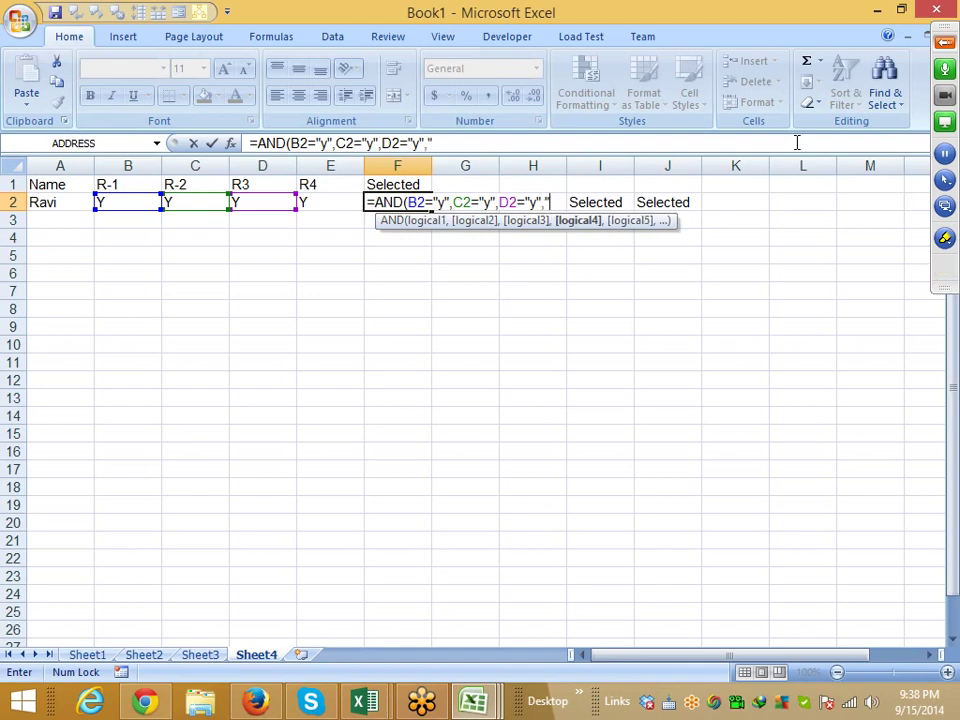
# - Fix the formula error and add E2="y" to finish the AND in F2, showing TRUE
pyautogui.press('Return')
pyautogui.press('n')
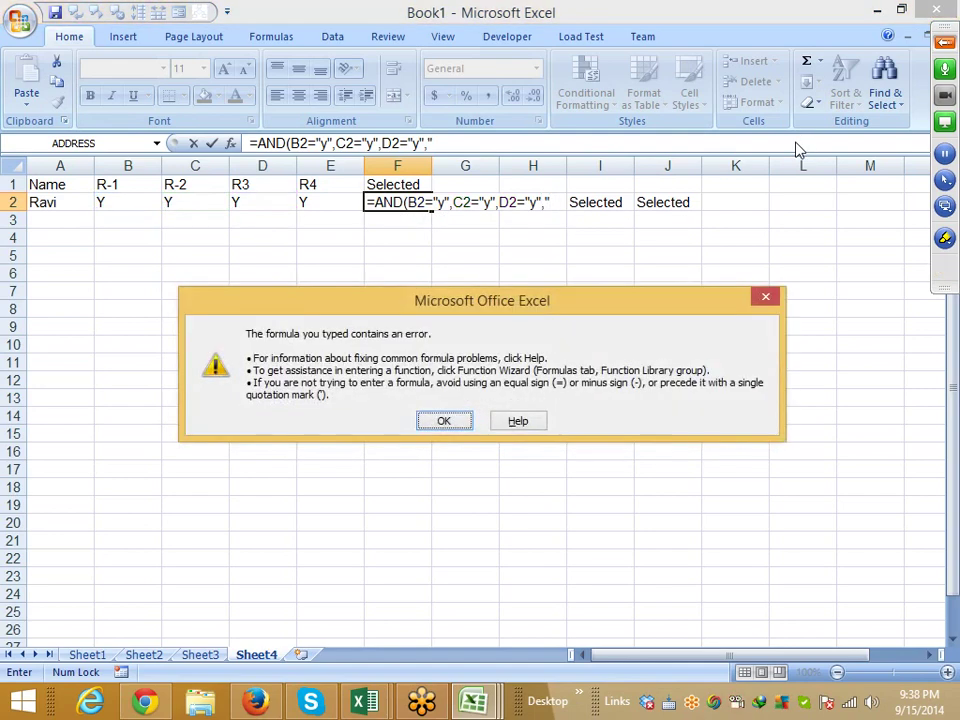
pyautogui.press('Return')
pyautogui.press('BackSpace')
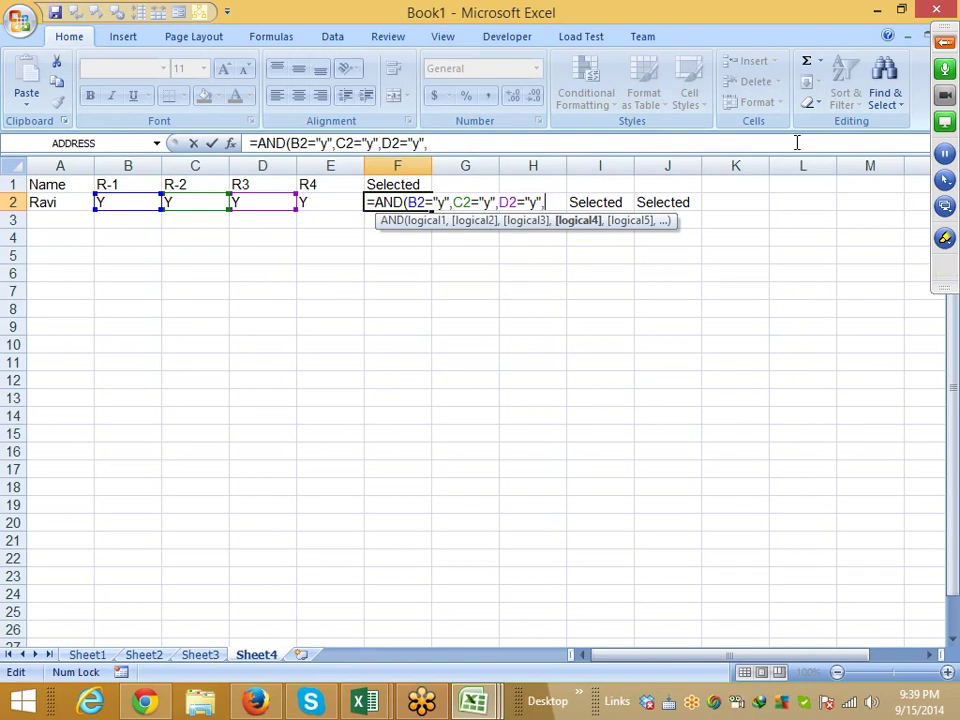
pyautogui.click(336, 203)
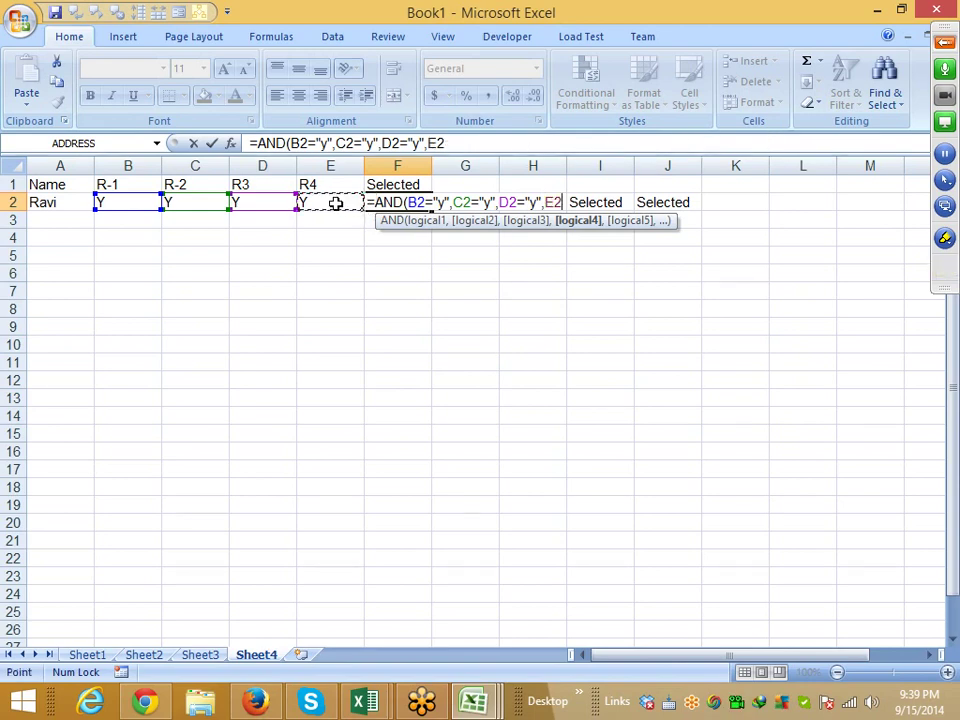
pyautogui.write('="y')
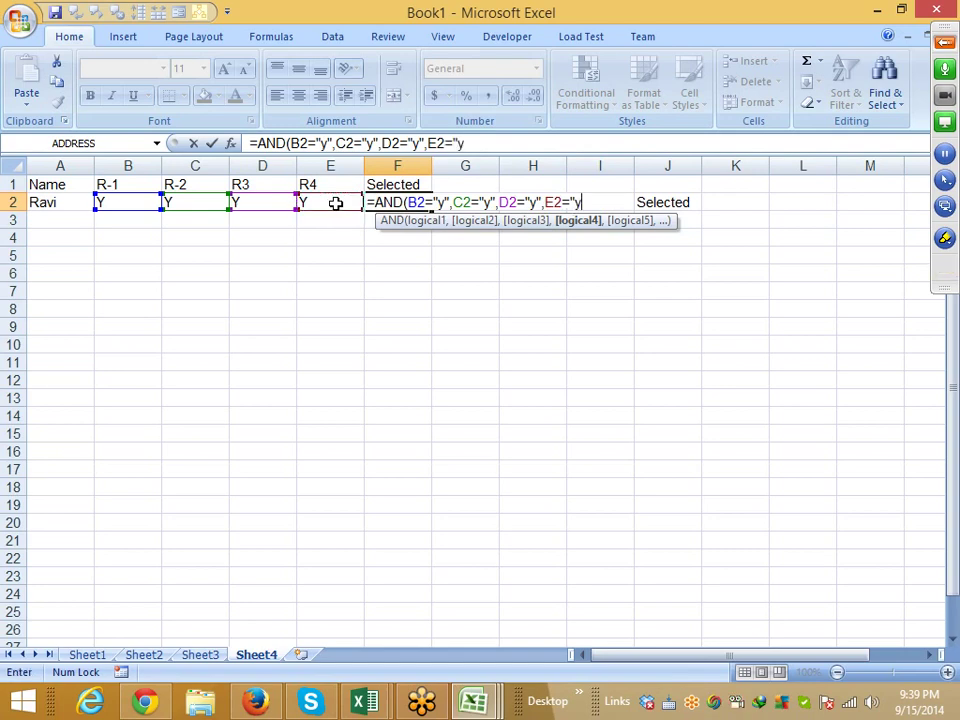
pyautogui.write('"')
pyautogui.write(')')
pyautogui.press('Return')
pyautogui.press('Up')
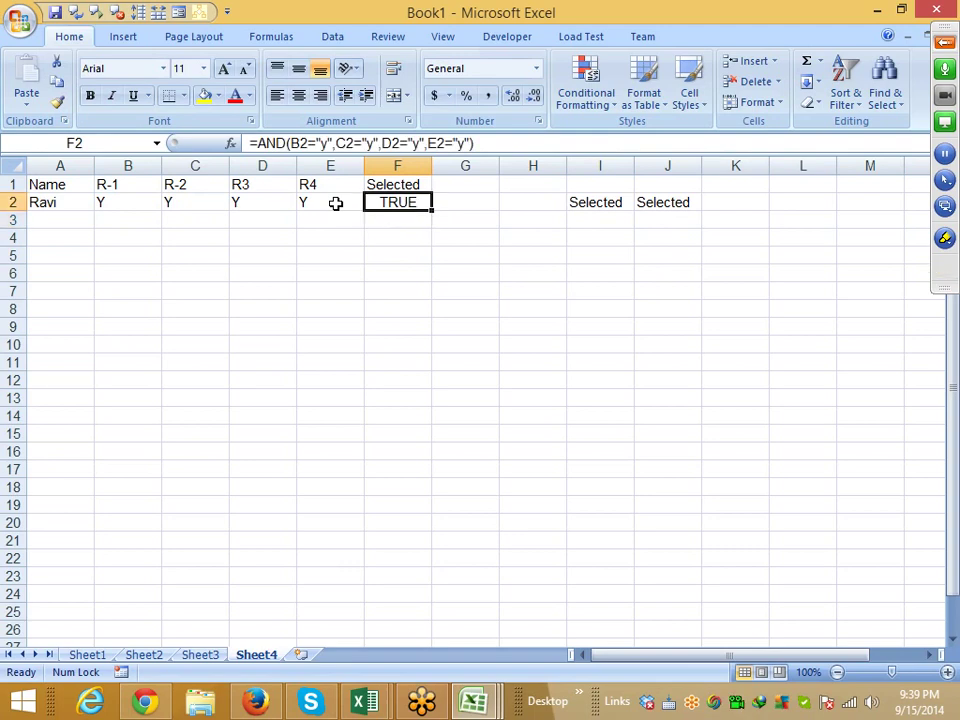
# - Enter N in C2 so F2's AND returns FALSE and I2:J2 read Rejected
pyautogui.press('Left')
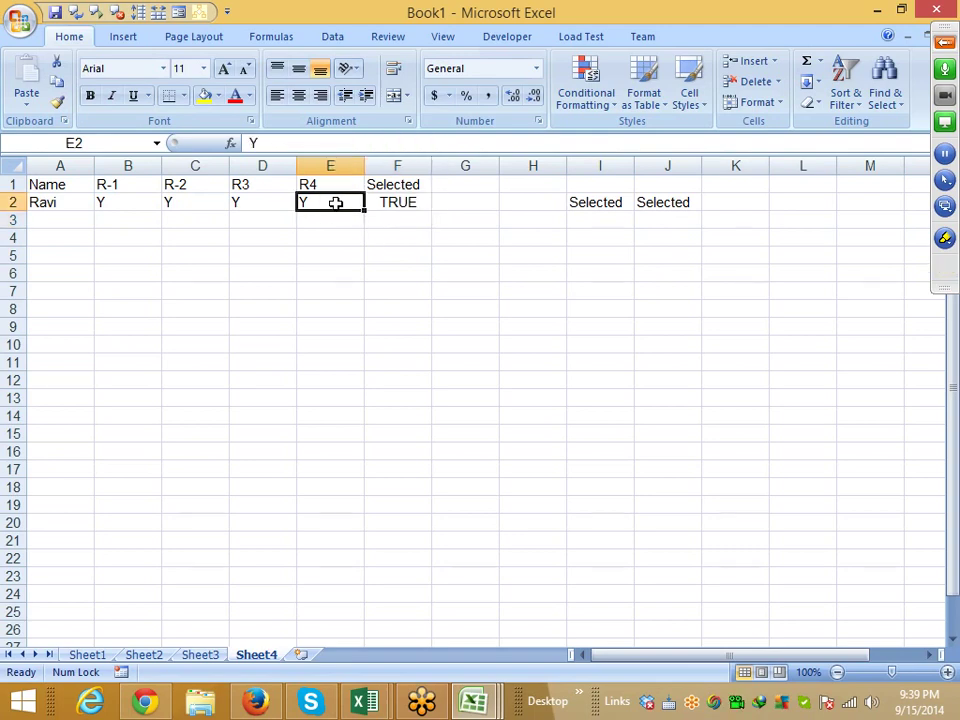
pyautogui.press('Left')
pyautogui.press('Left')
pyautogui.write('N')
pyautogui.press('Return')
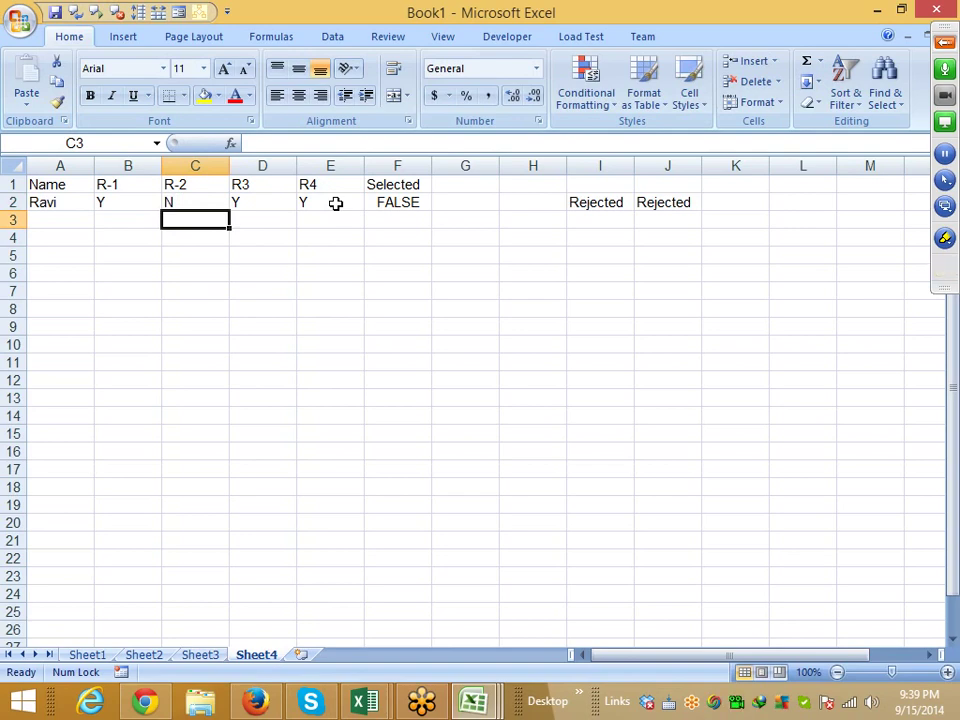
pyautogui.press('Up')
pyautogui.press('Right')
pyautogui.press('Right')
pyautogui.press('Right')
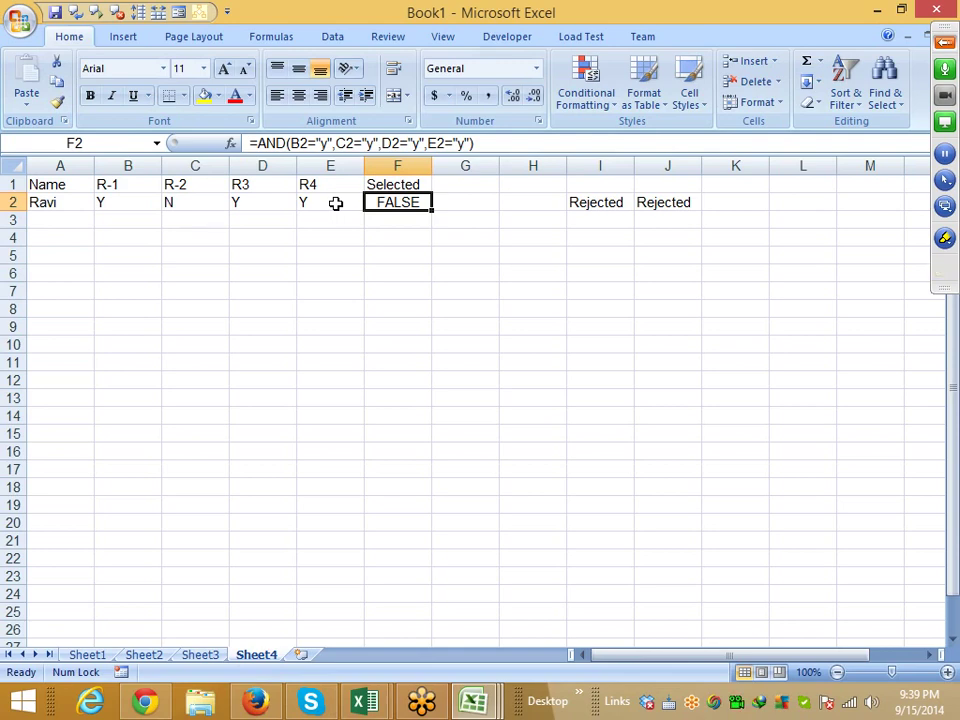
pyautogui.press('Right')
# - Enter =IF(F2,"Selected","Rejected") in G2
pyautogui.write('=if')
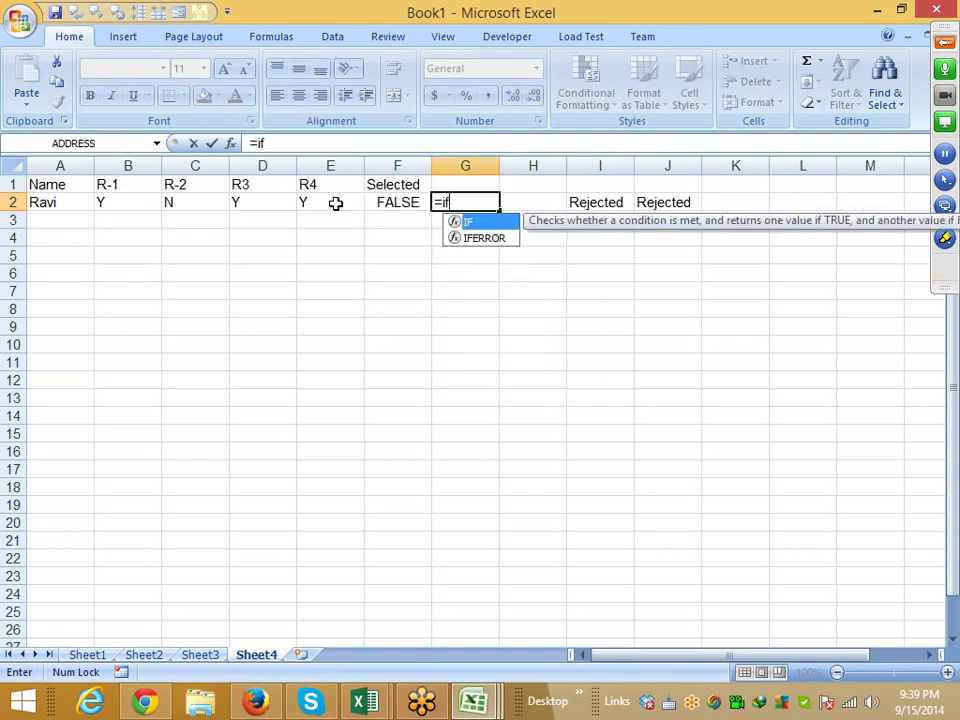
pyautogui.write('(')
pyautogui.press('Left')
pyautogui.write(',')
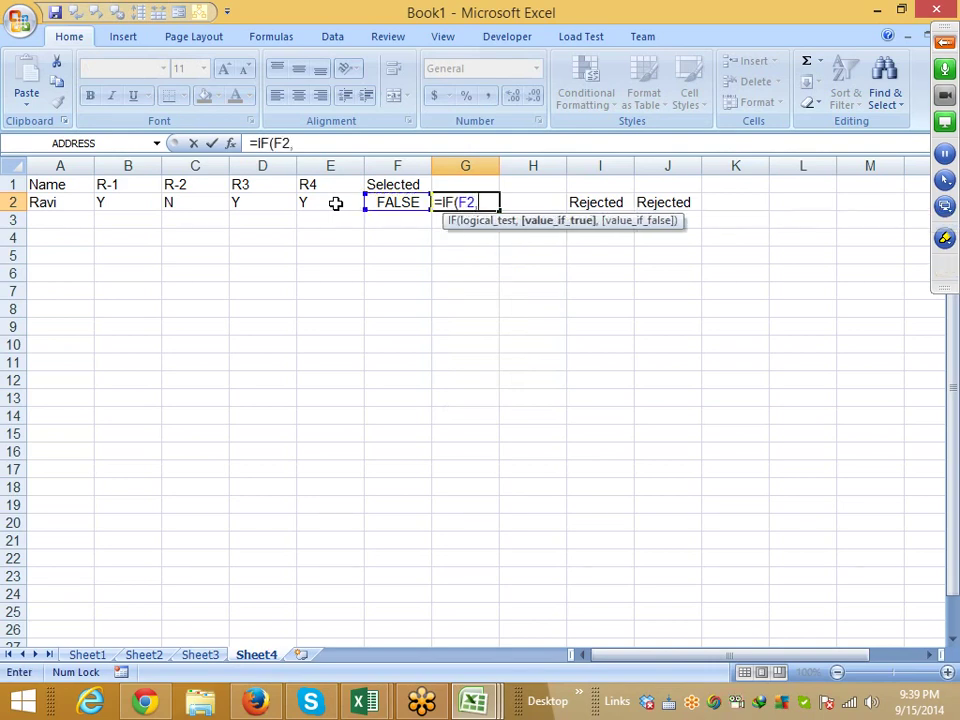
pyautogui.write('"Se')
pyautogui.write('lected')
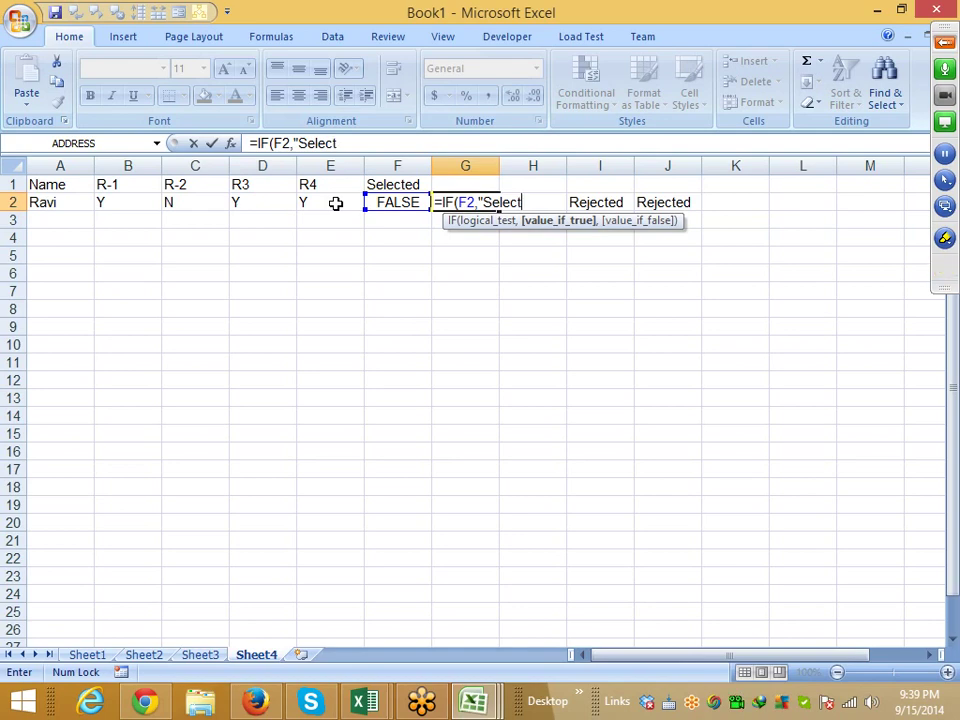
pyautogui.write('","')
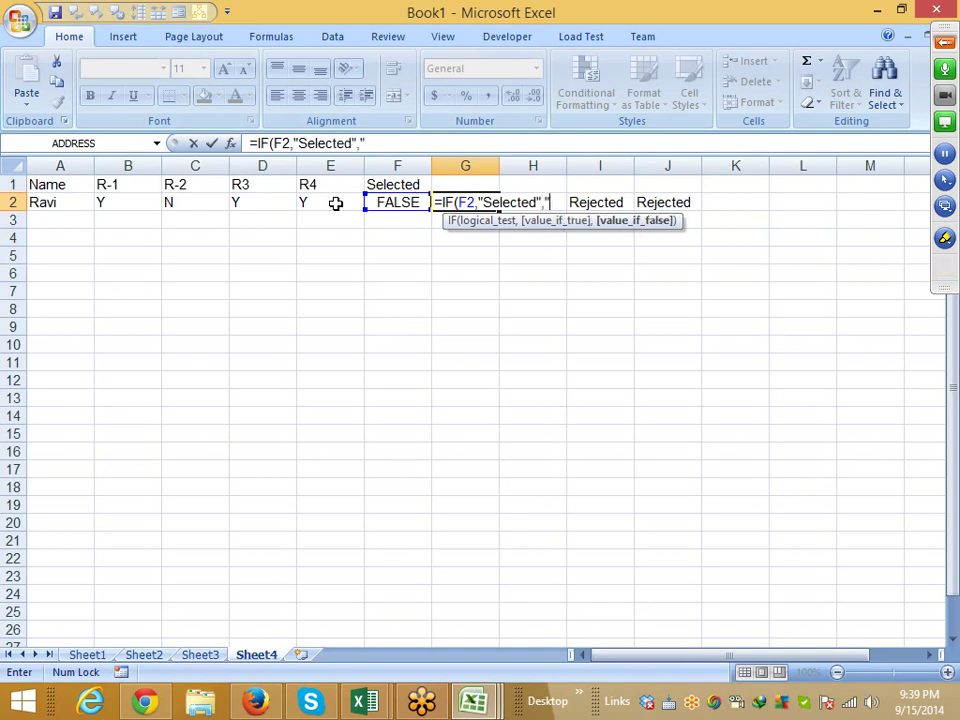
pyautogui.write('Reject')
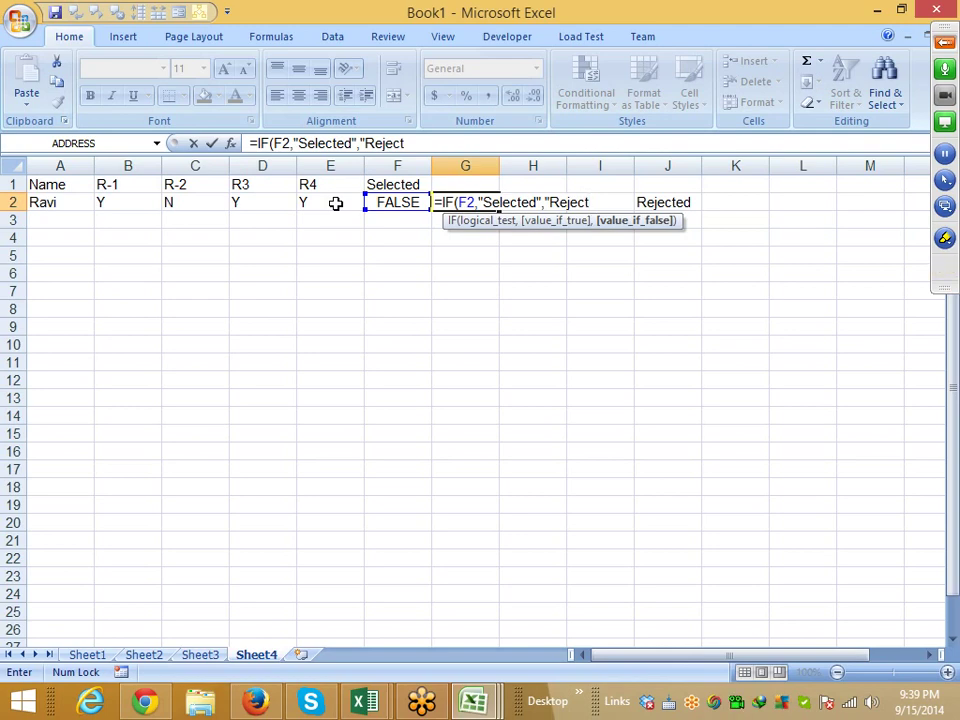
pyautogui.write('e')
pyautogui.press('Return')
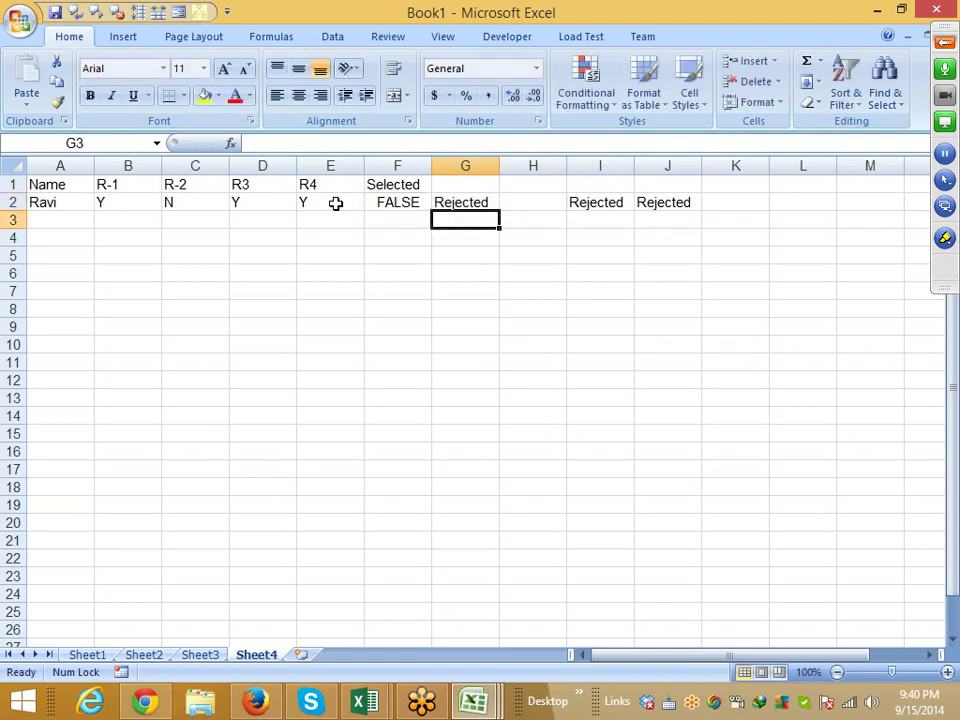
pyautogui.press('Up')
# - Set C2 back to Y so F2 returns TRUE and G2, I2, J2 read Selected
pyautogui.press('Left')
pyautogui.press('Left')
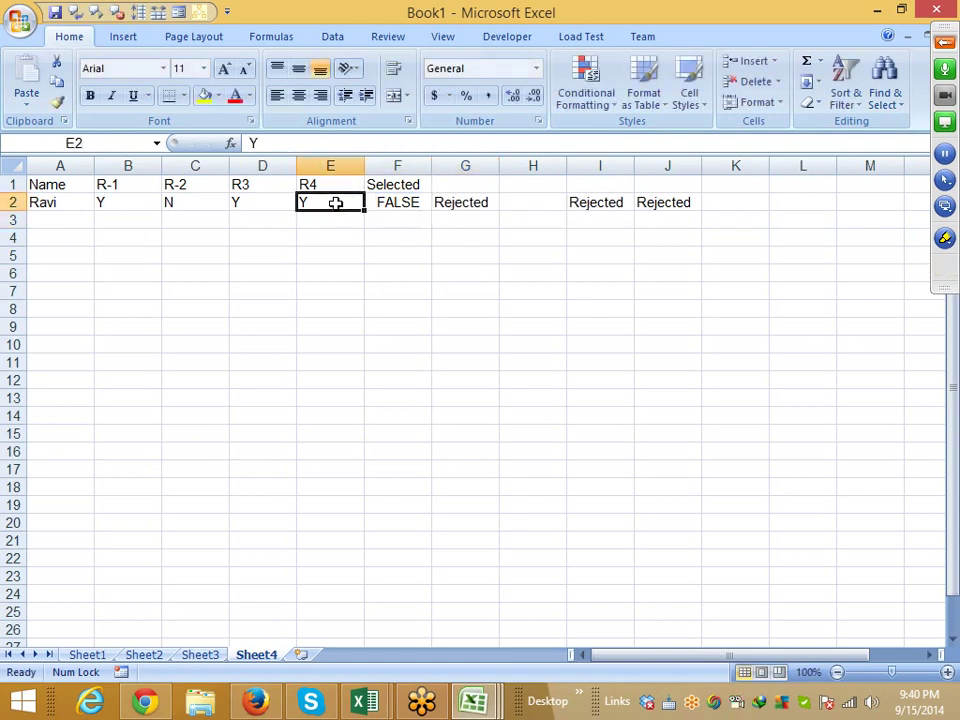
pyautogui.press('Left')
pyautogui.press('Left')
pyautogui.write('Y')
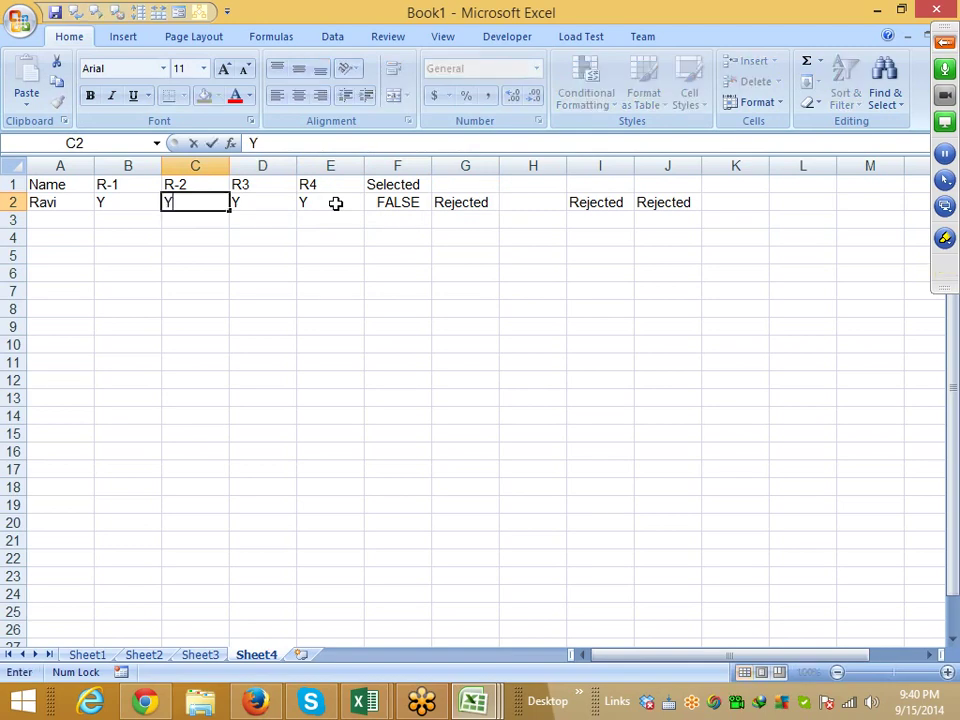
pyautogui.press('Return')
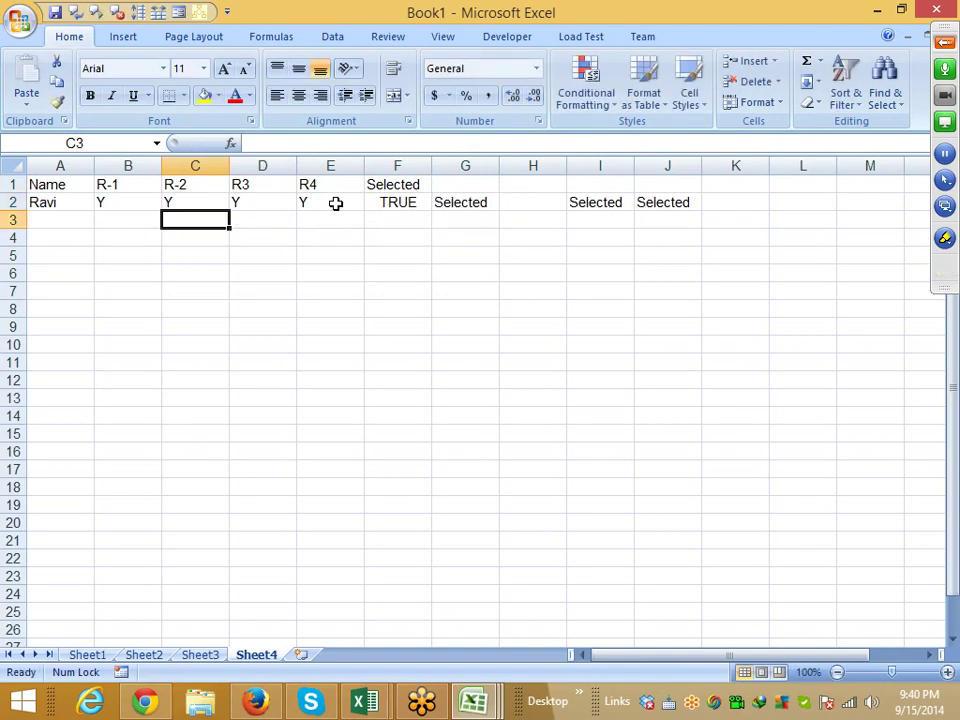
pyautogui.press('Right')
pyautogui.press('Right')
pyautogui.press('Right')
pyautogui.press('Up')
pyautogui.press('Right')
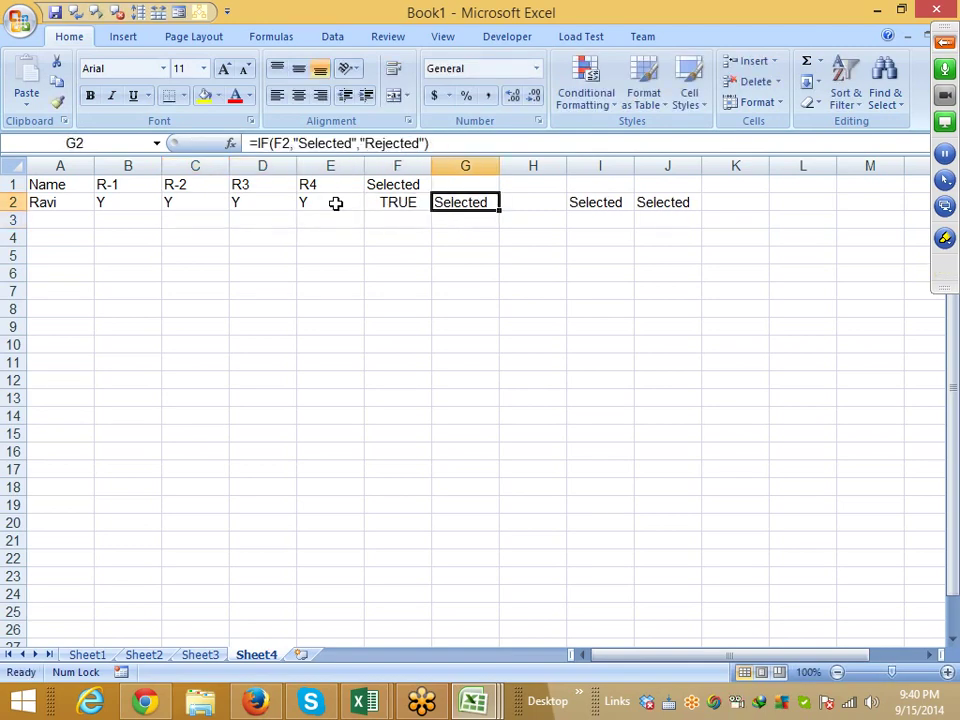
pyautogui.press('Left')
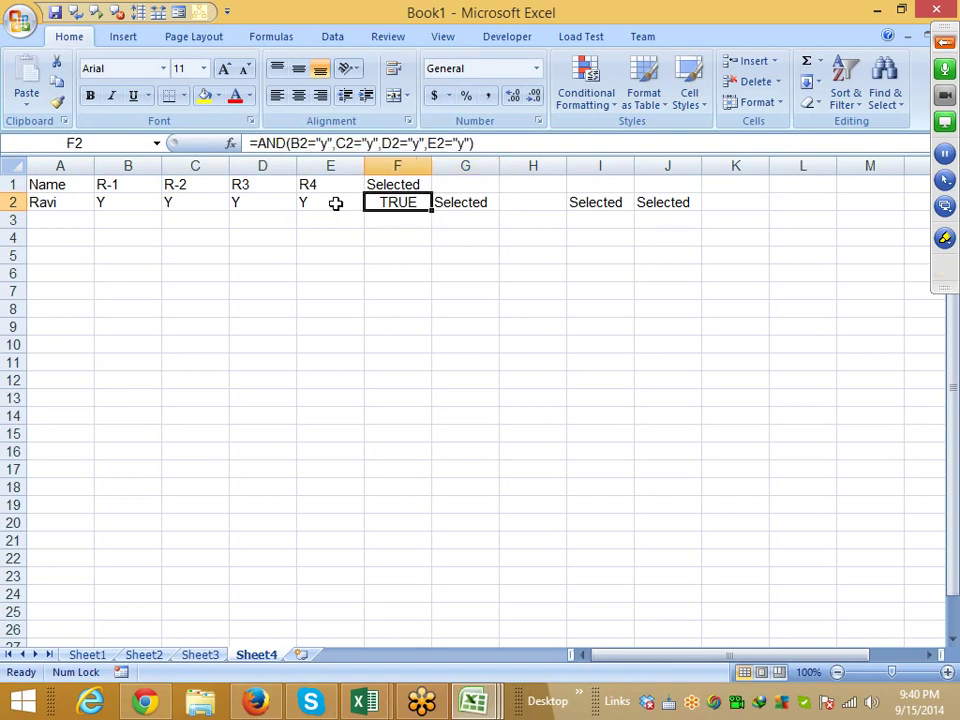
pyautogui.moveTo(258, 143); pyautogui.dragTo(476, 143)
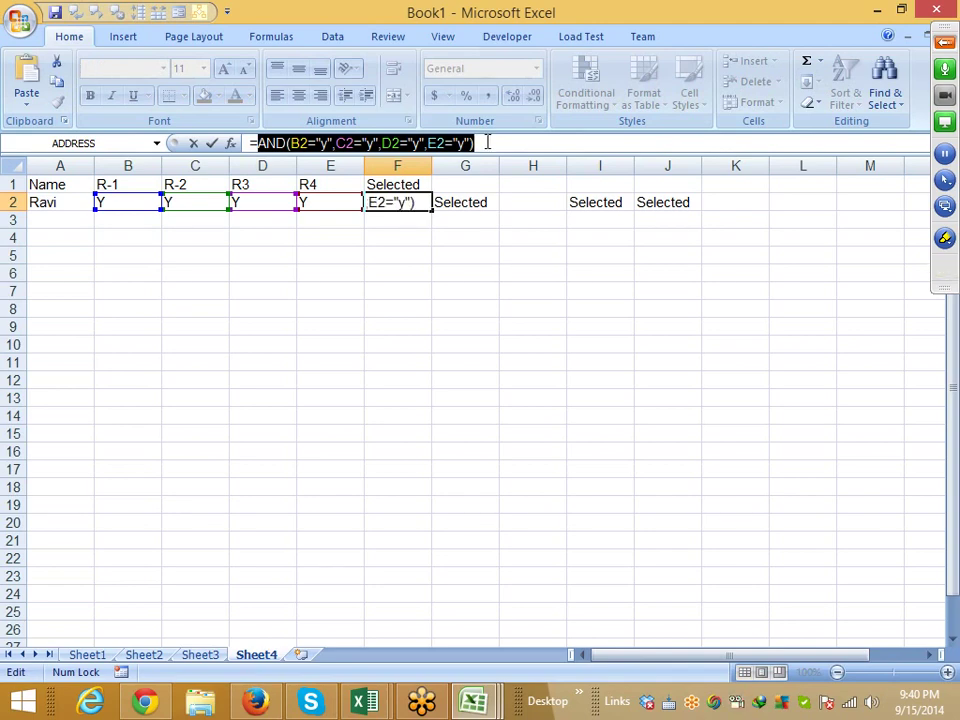
pyautogui.hotkey('ctrl', 'Return')
pyautogui.click(474, 200)
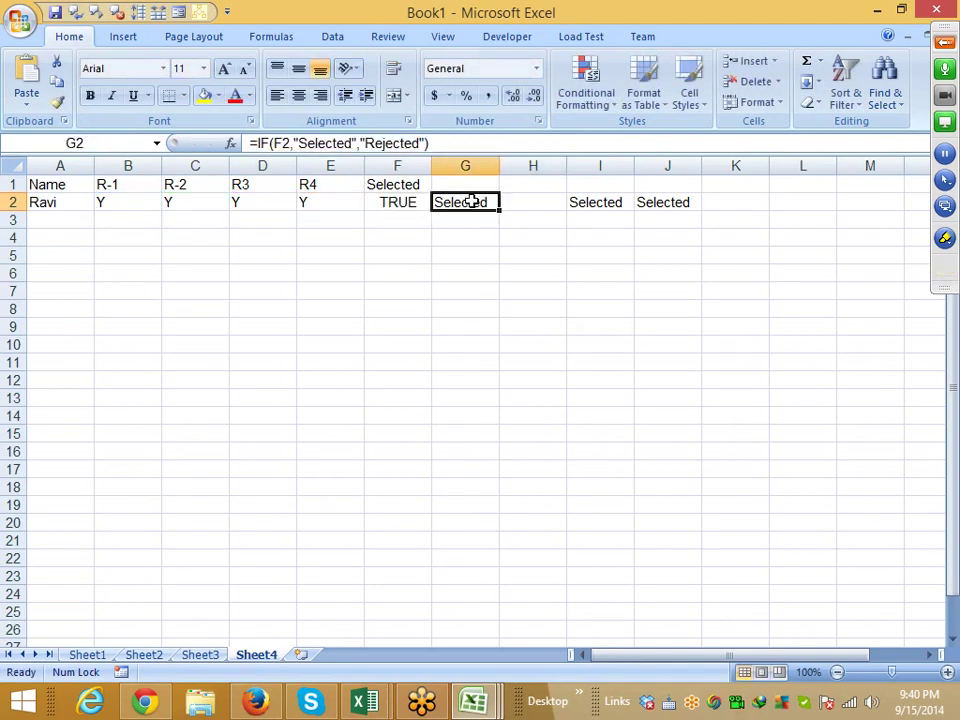
pyautogui.doubleClick(281, 145)
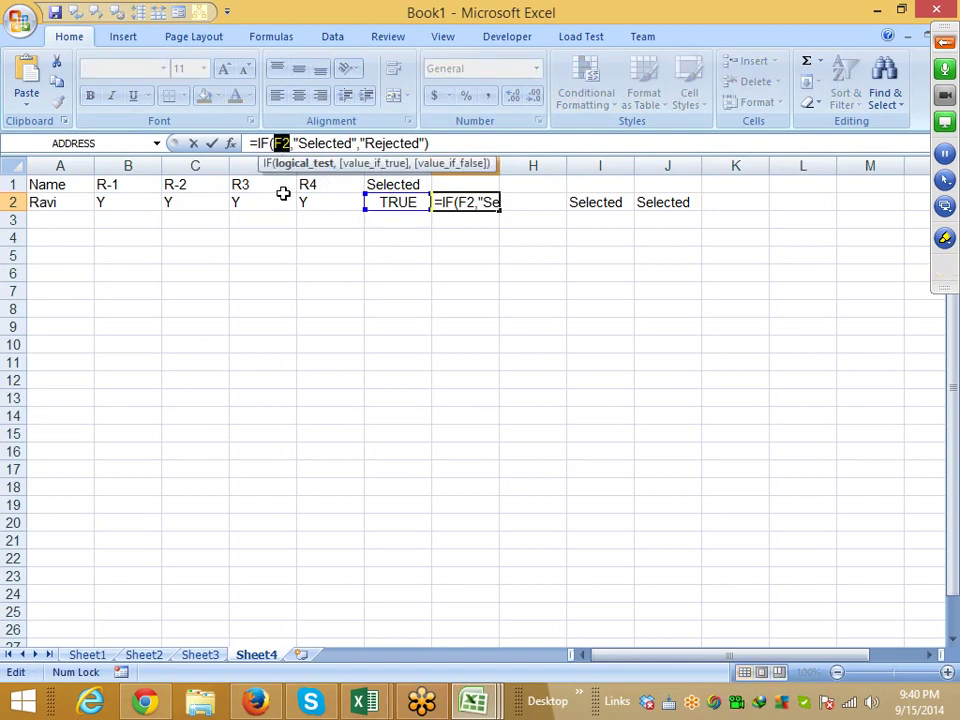
pyautogui.hotkey('ctrl', 'v')
pyautogui.press('Return')
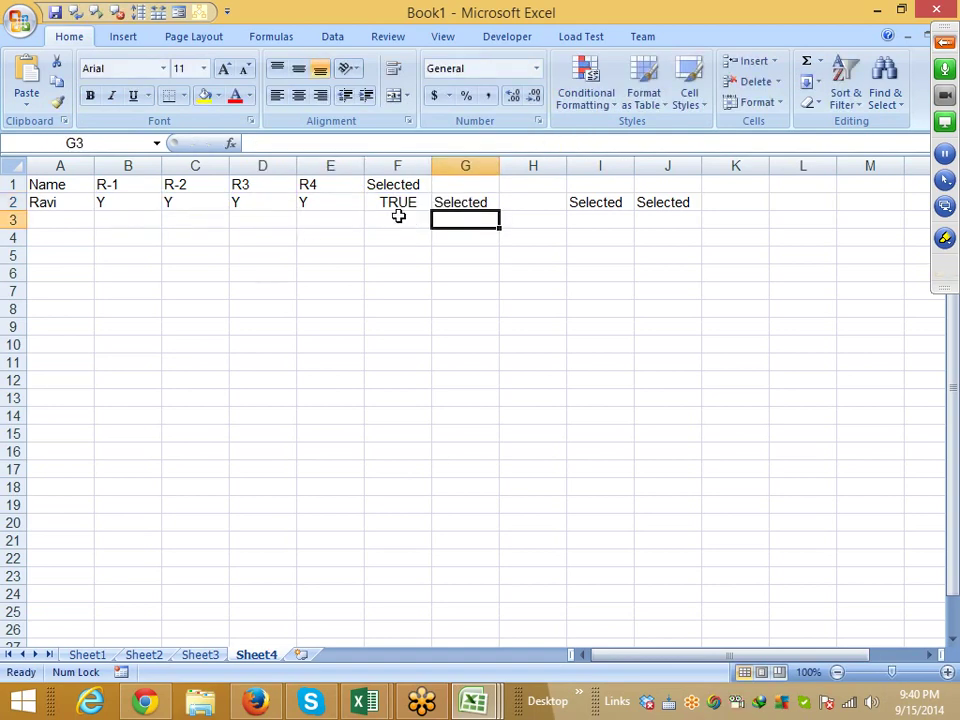
pyautogui.click(463, 202)
pyautogui.hotkey('ctrl', 'c')
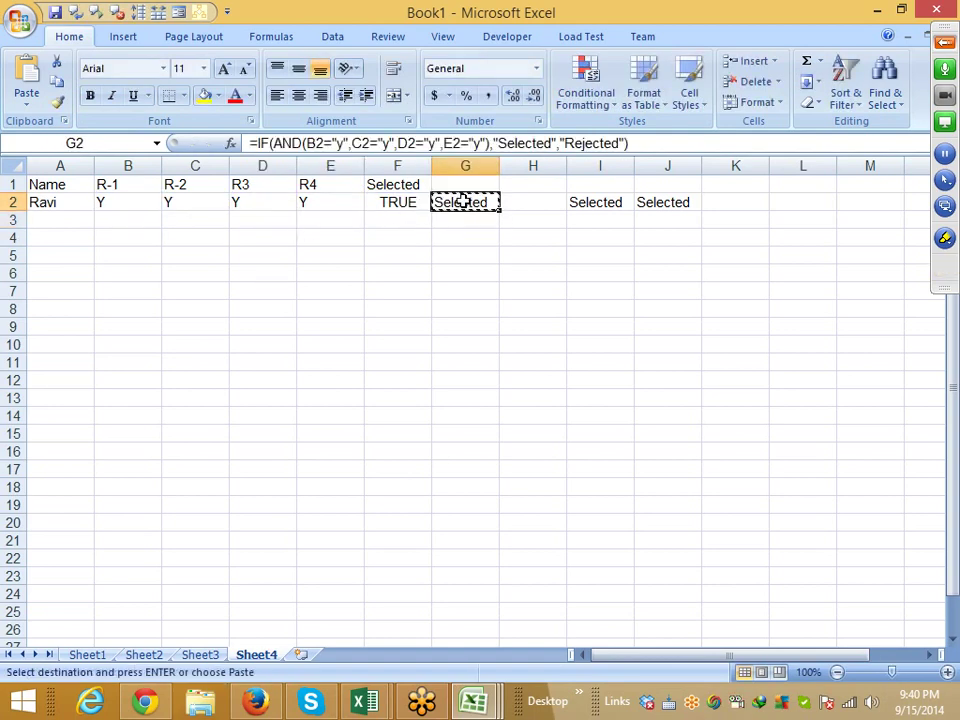
pyautogui.click(410, 203)
pyautogui.hotkey('ctrl', 'v')
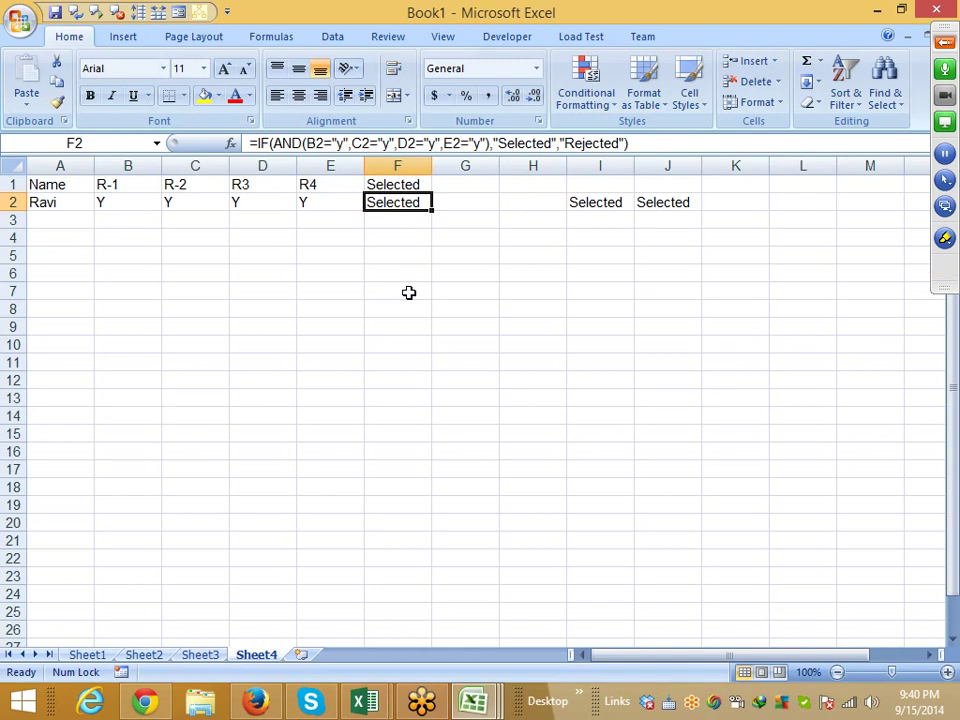
pyautogui.hotkey('ctrl', 'z')
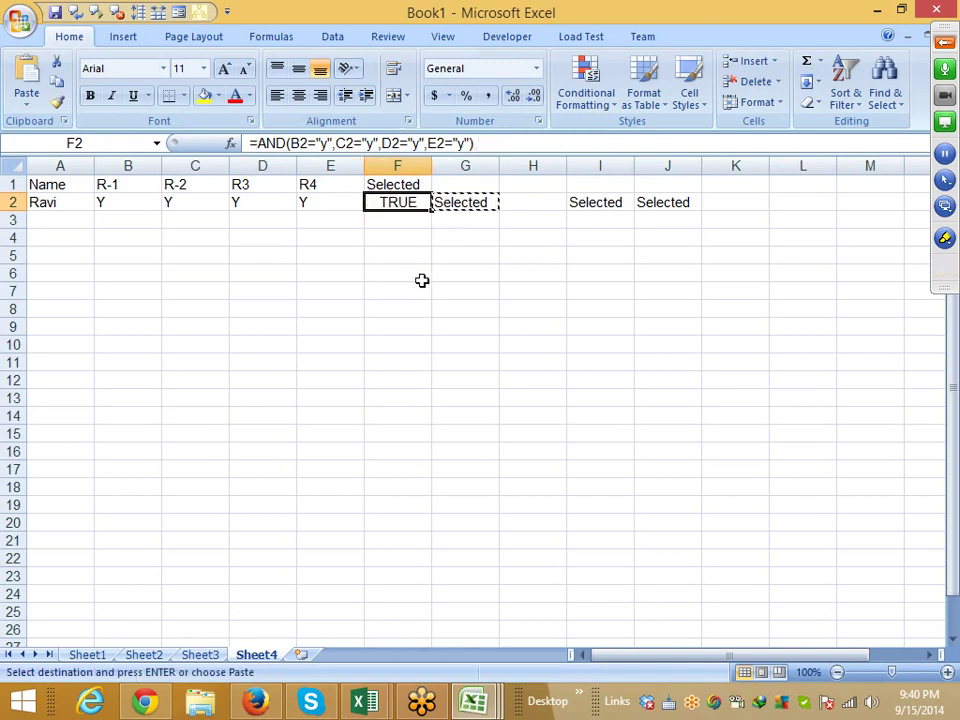
pyautogui.click(466, 200)
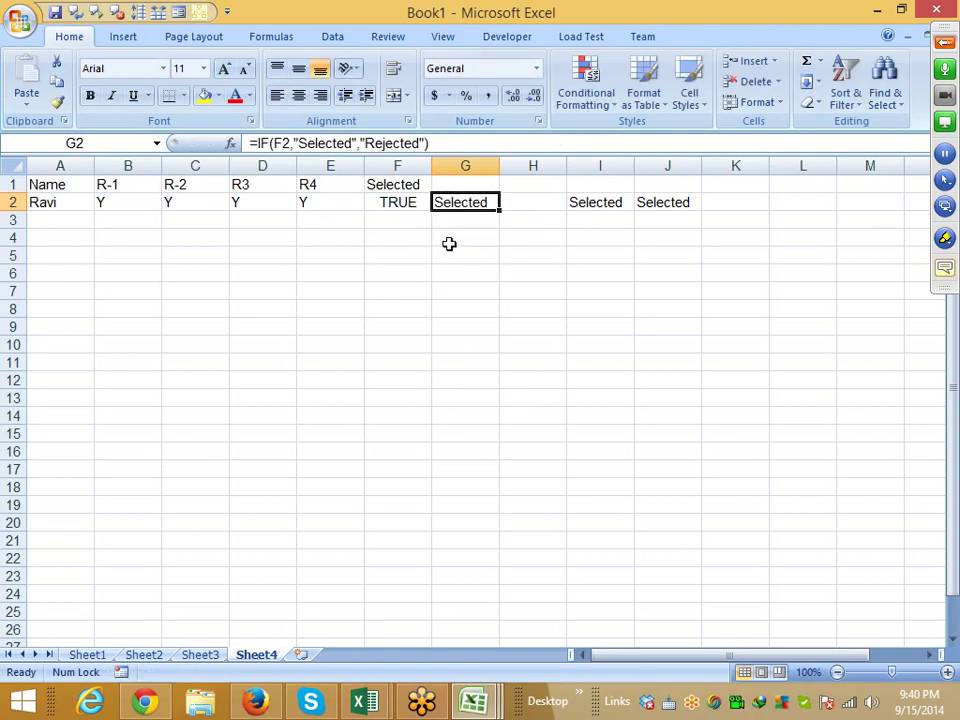
pyautogui.click(449, 244)
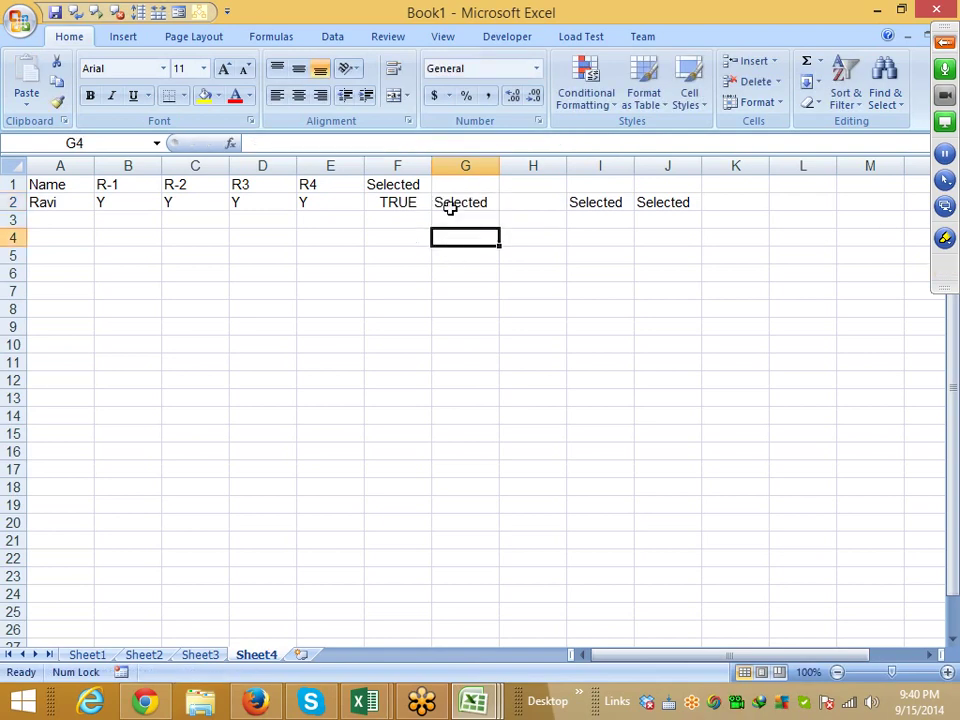
pyautogui.click(450, 206)
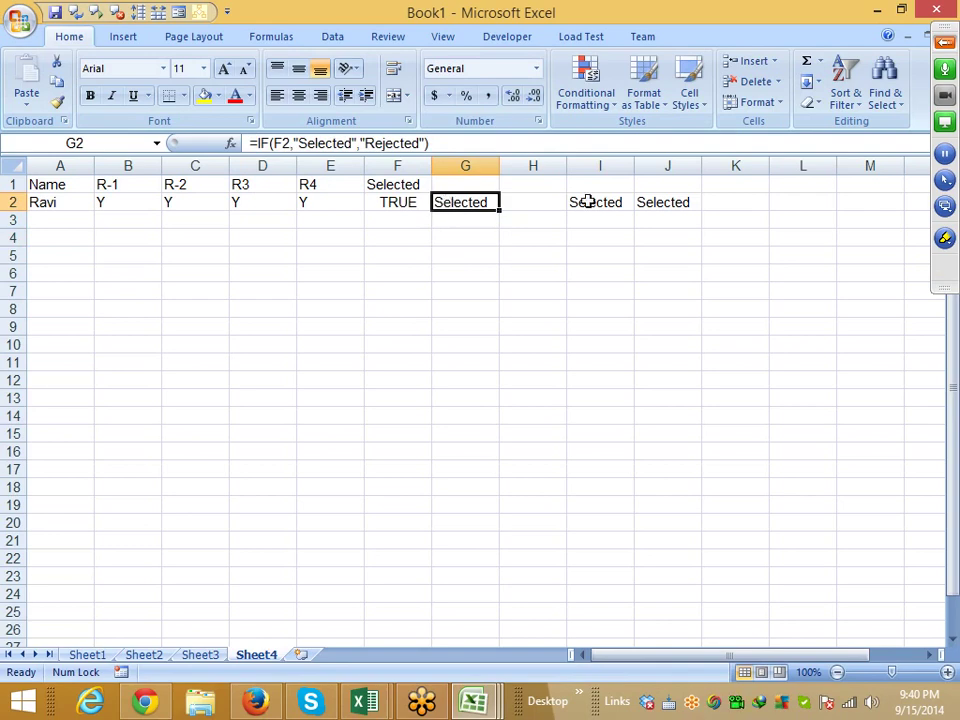
pyautogui.click(944, 42)
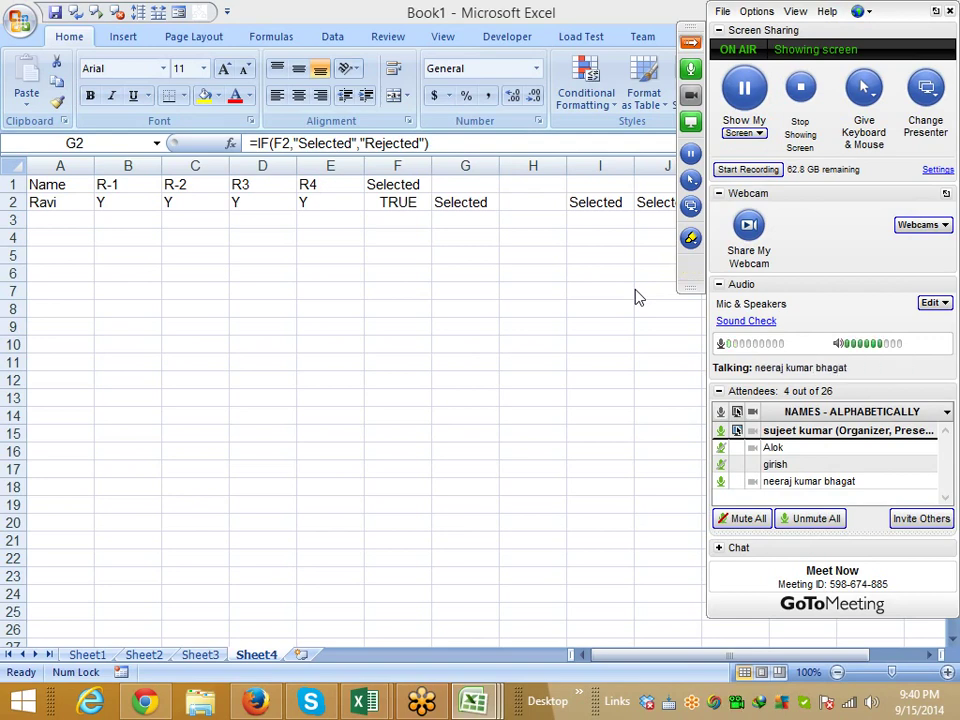
# - Return focus to the shared spreadsheet at G2 beside the GoToMeeting panel
pyautogui.click(448, 217)
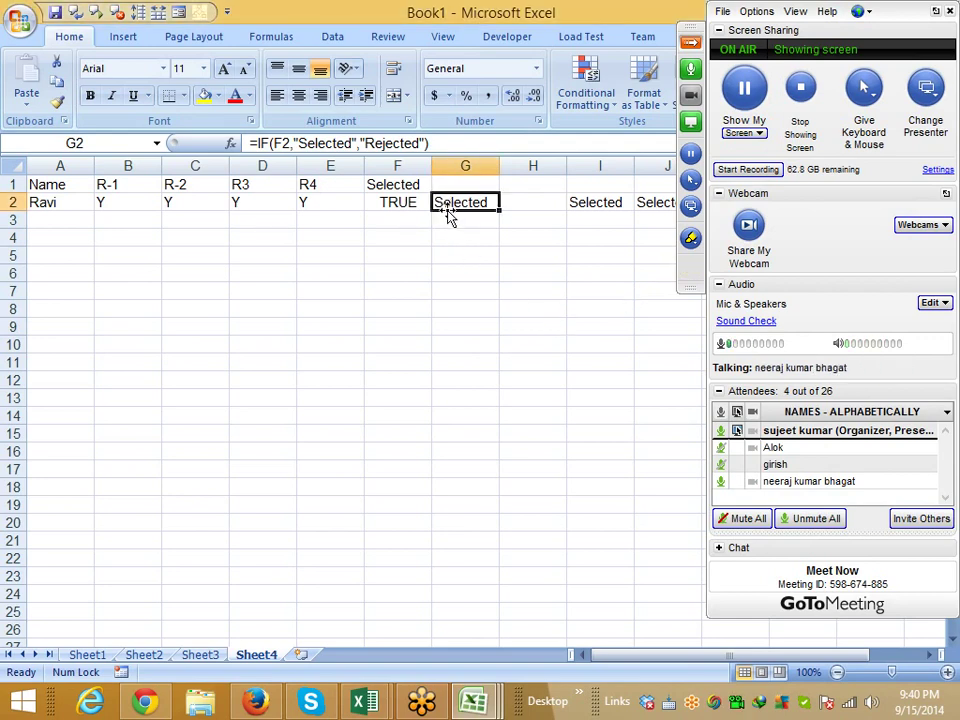
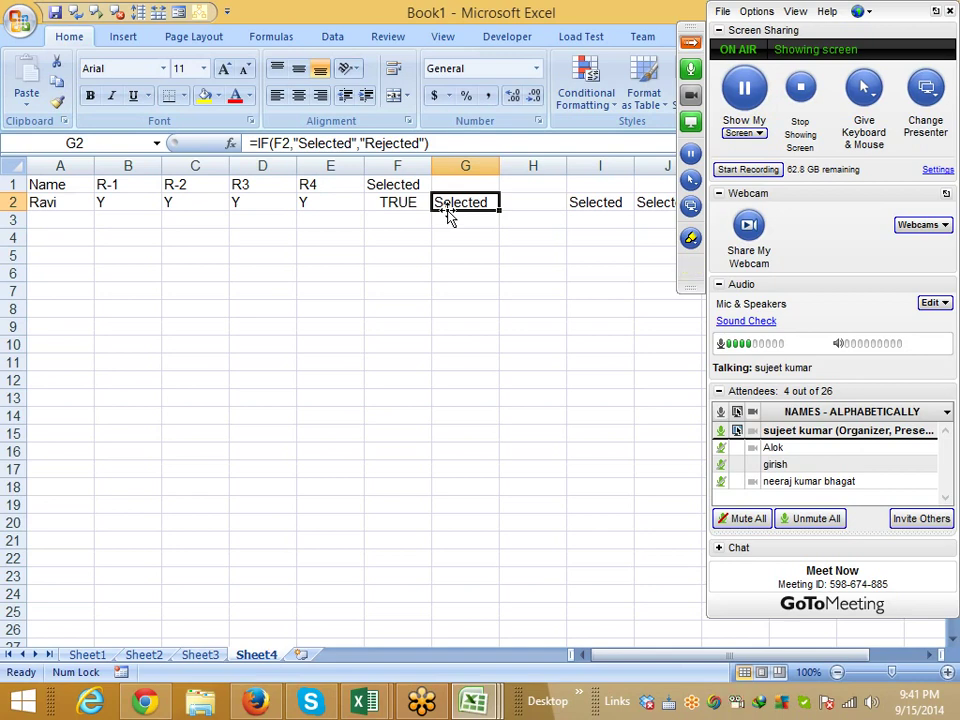
# - Select result cells F2:G2, then bring the YouTube upload page in Firefox to the front
pyautogui.moveTo(412, 201); pyautogui.dragTo(450, 201)
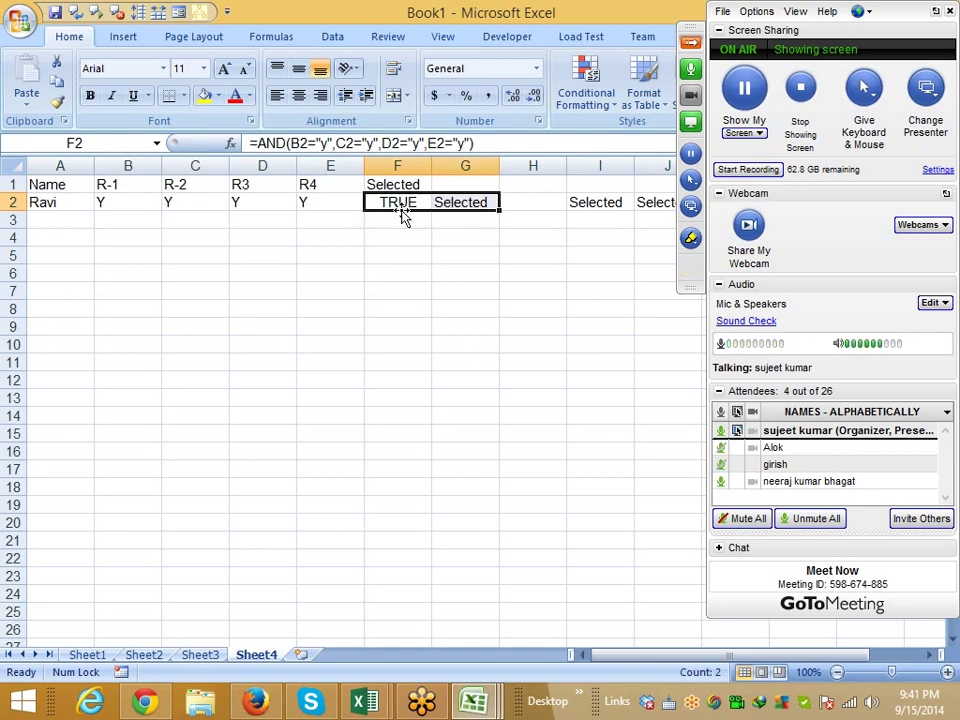
pyautogui.click(257, 702)
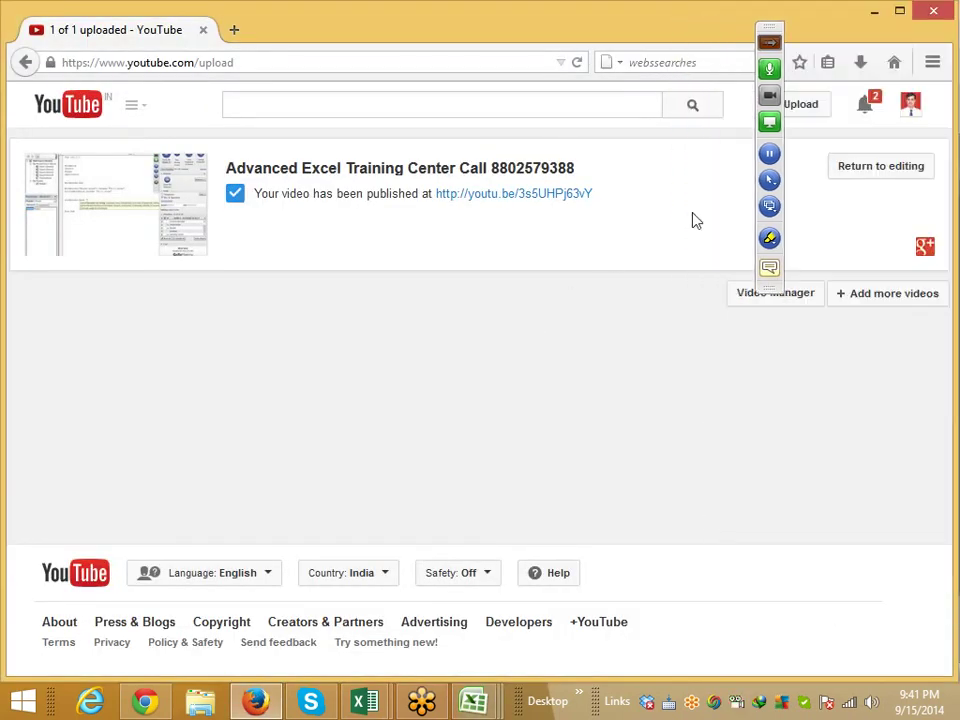
# - Open YouTube Creator Studio from the account menu and go to the Video Manager
pyautogui.click(910, 106)
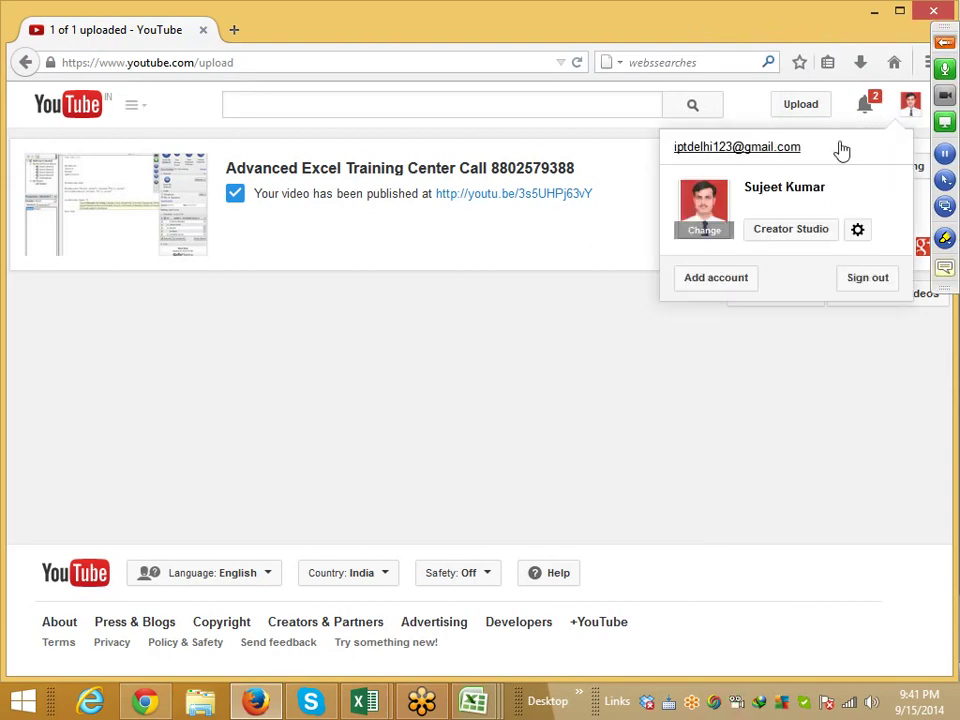
pyautogui.click(772, 240)
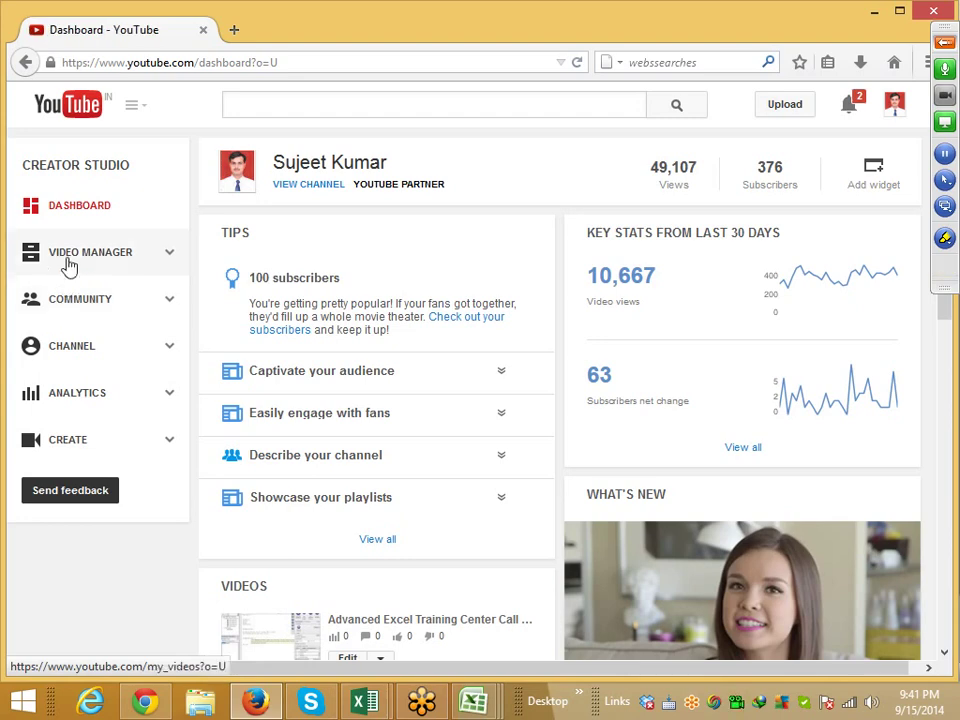
pyautogui.click(66, 262)
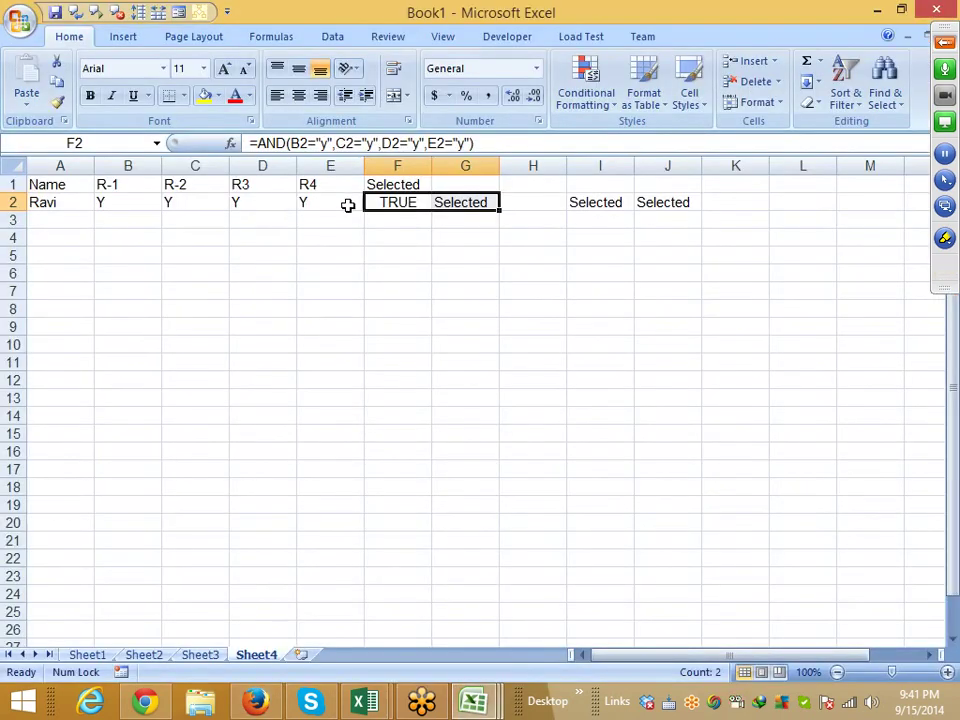
# - Compare the AND formula in F2 with the IF formula in G2, then minimize Excel
pyautogui.click(401, 252)
pyautogui.press('Up')
pyautogui.press('Up')
pyautogui.click(414, 202)
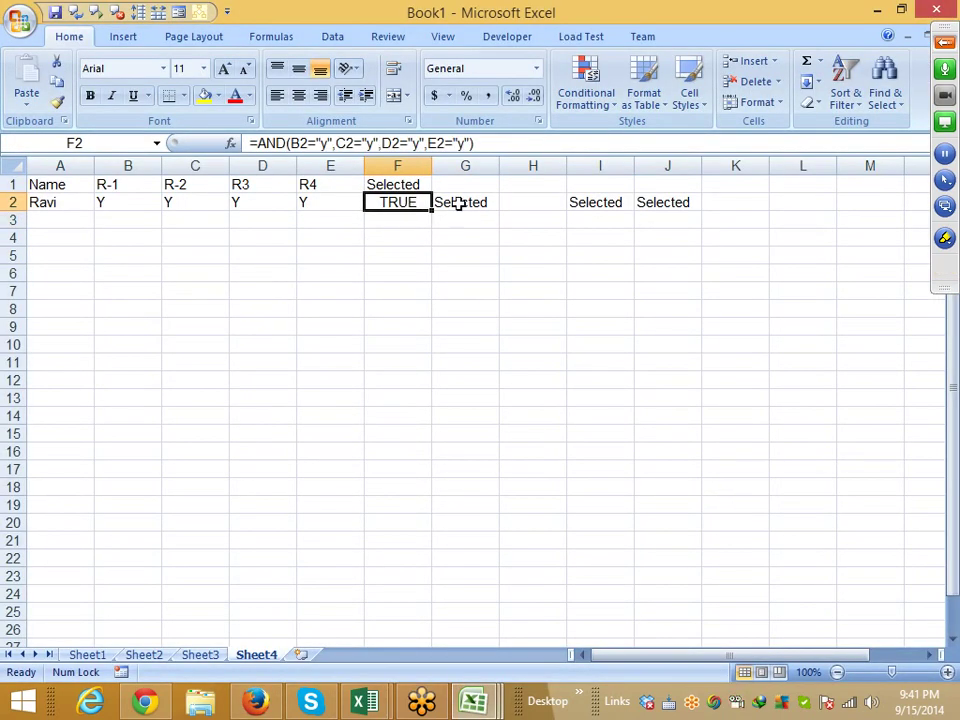
pyautogui.click(456, 203)
pyautogui.click(424, 201)
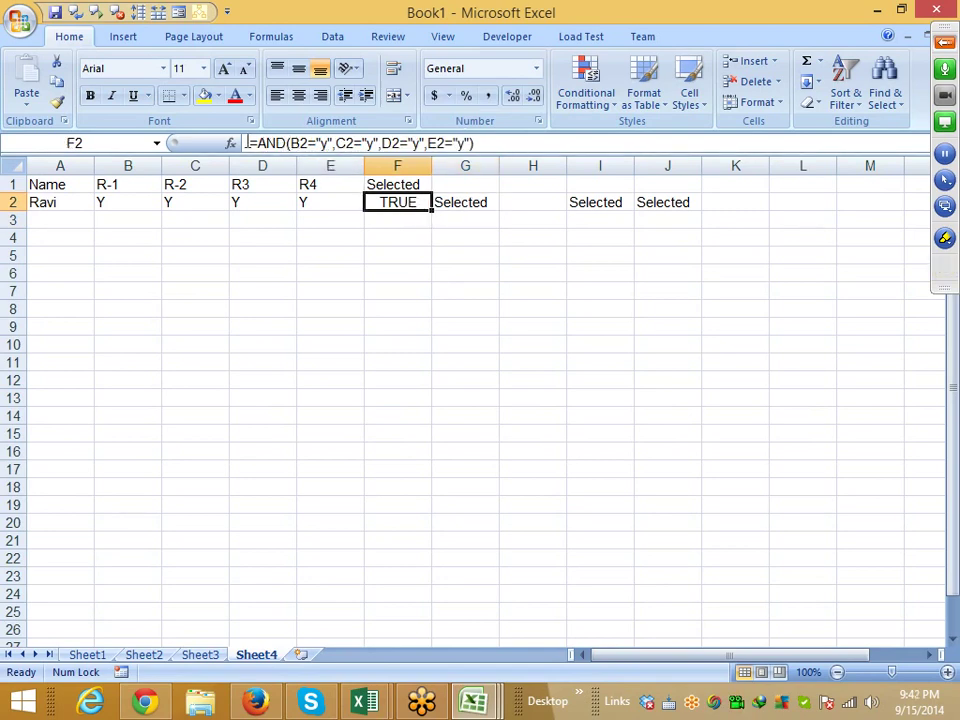
pyautogui.click(458, 204)
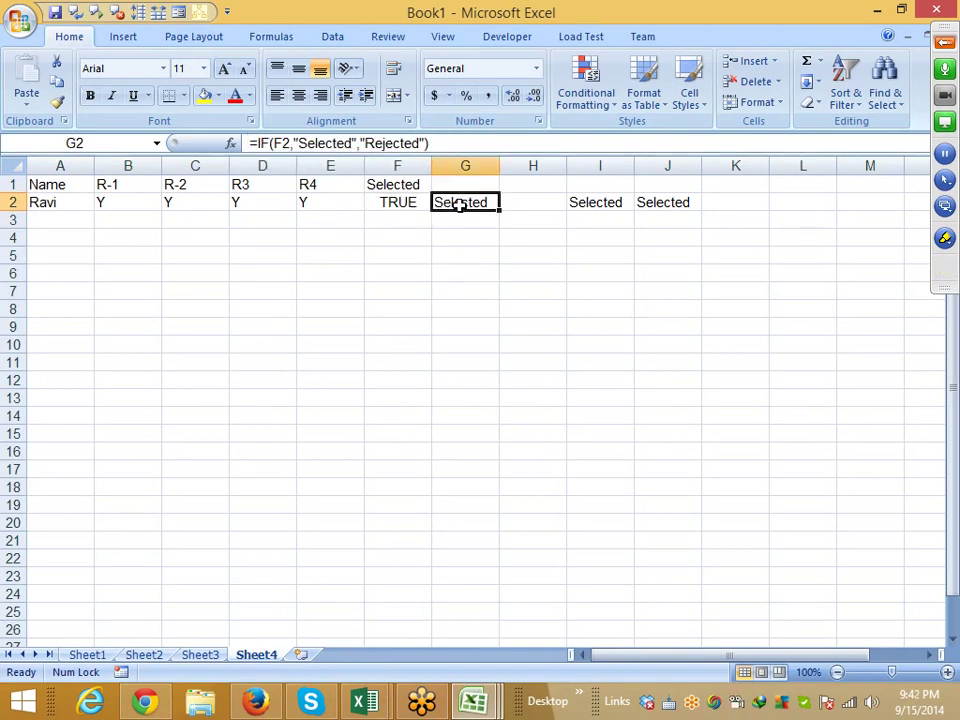
pyautogui.click(376, 201)
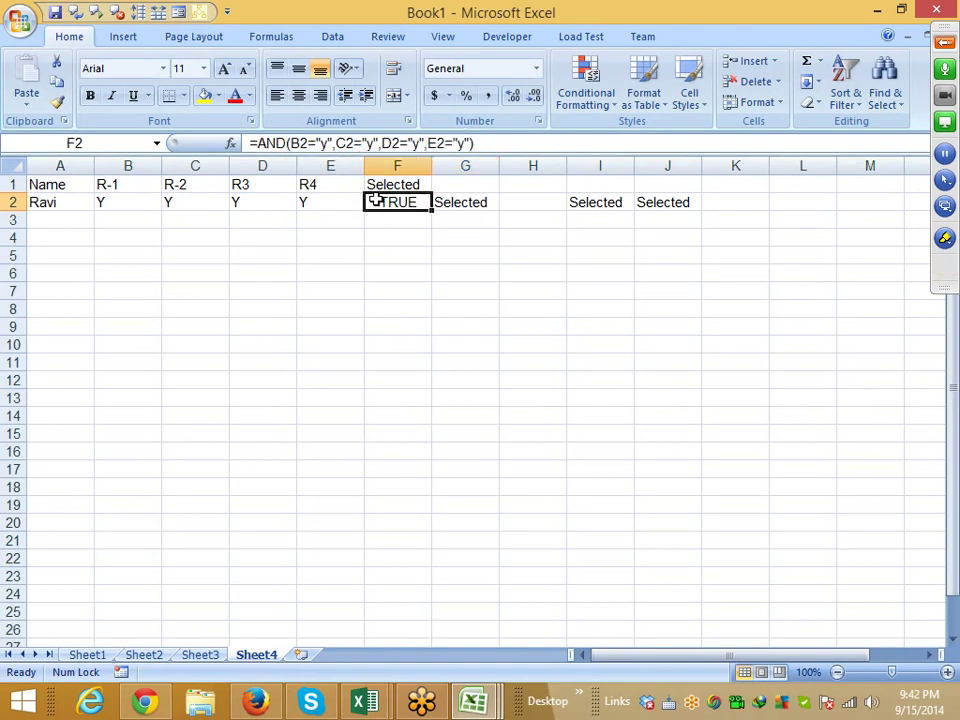
pyautogui.press('super+d')
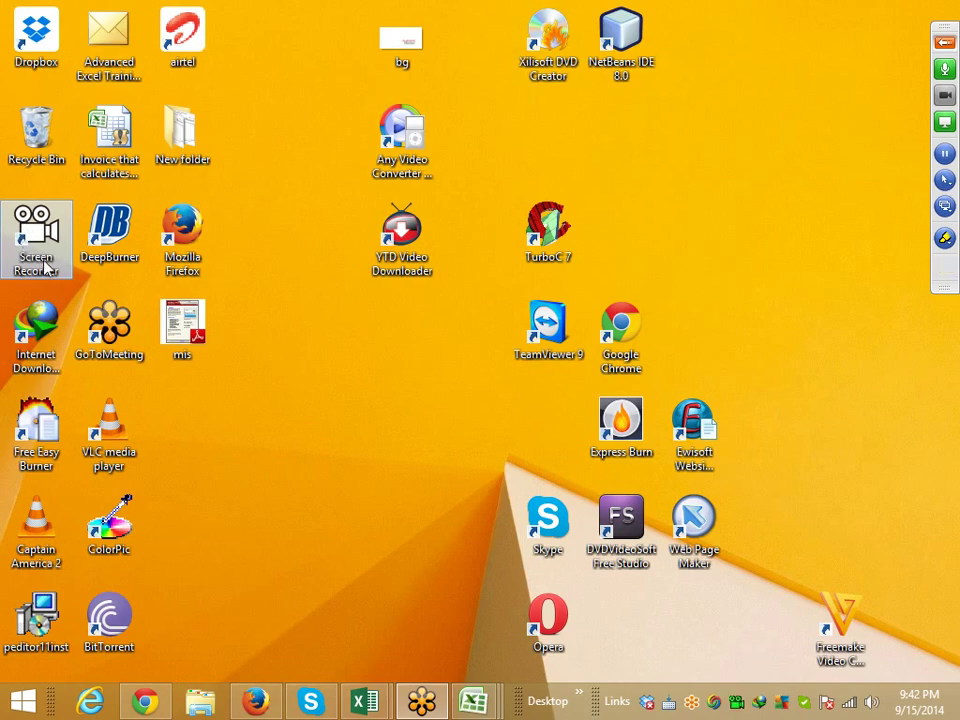
# - Restore Firefox, load Google in a new tab, close it, and minimize the browser
pyautogui.click(256, 701)
pyautogui.click(236, 32)
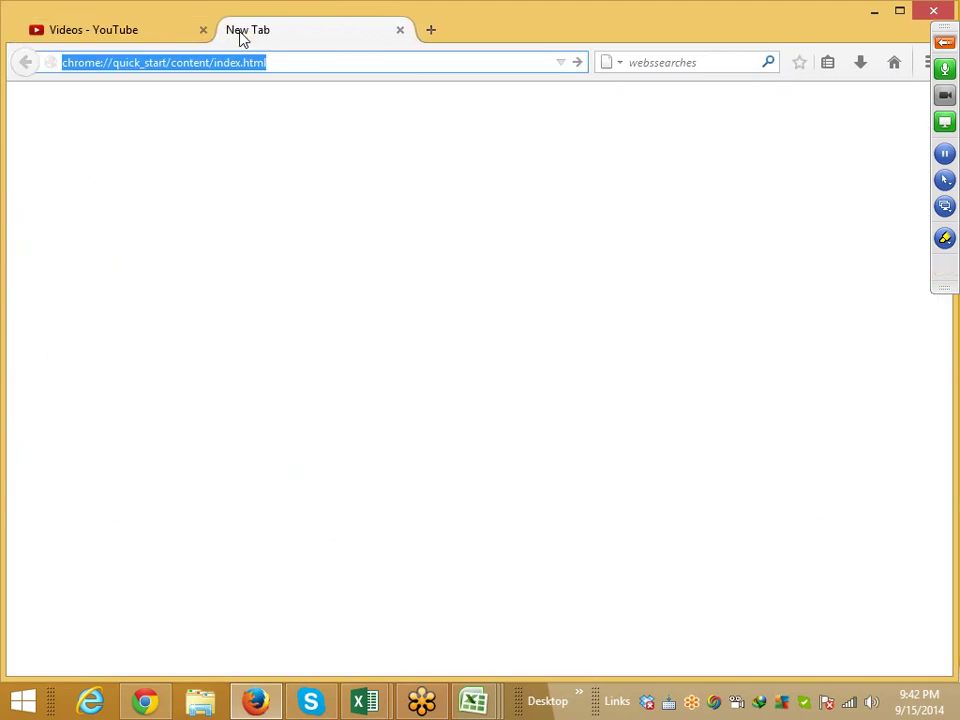
pyautogui.write('google.co.in/')
pyautogui.press('Return')
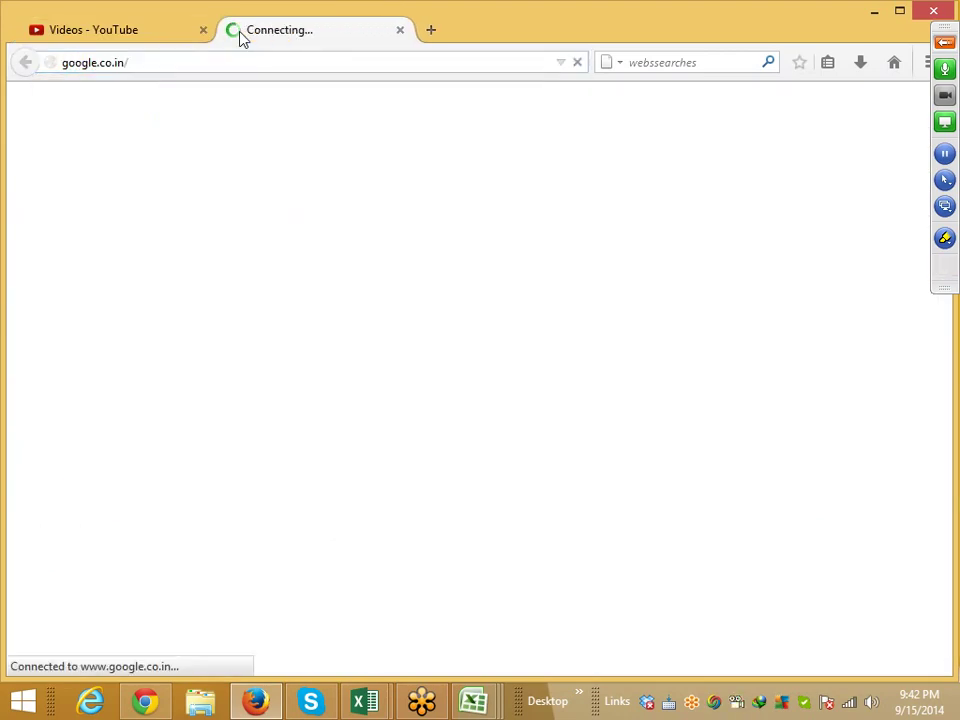
pyautogui.click(399, 31)
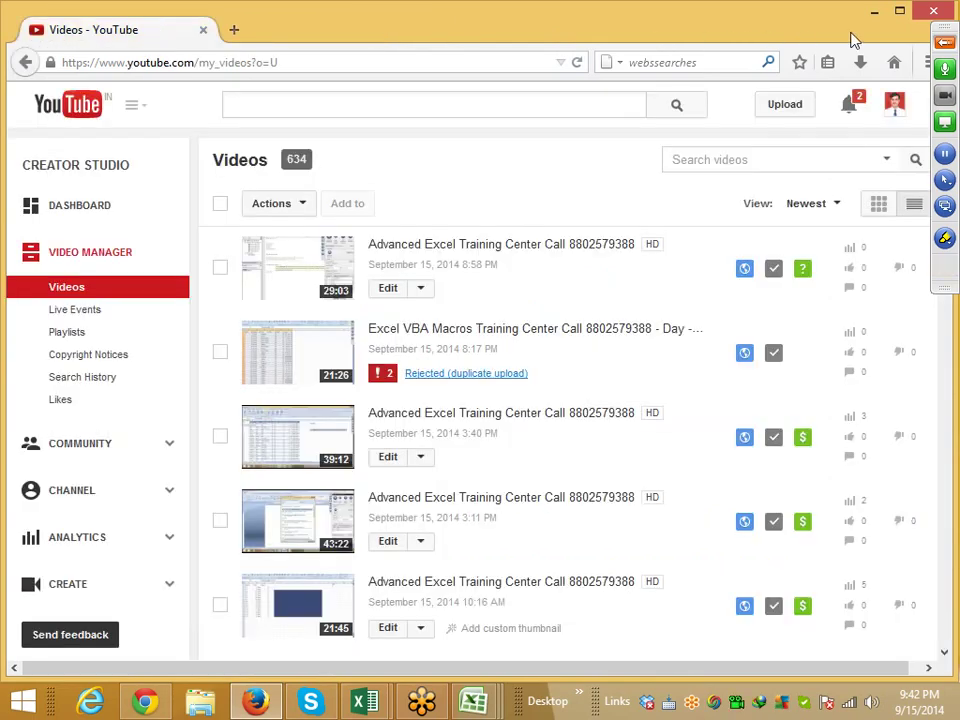
pyautogui.click(874, 13)
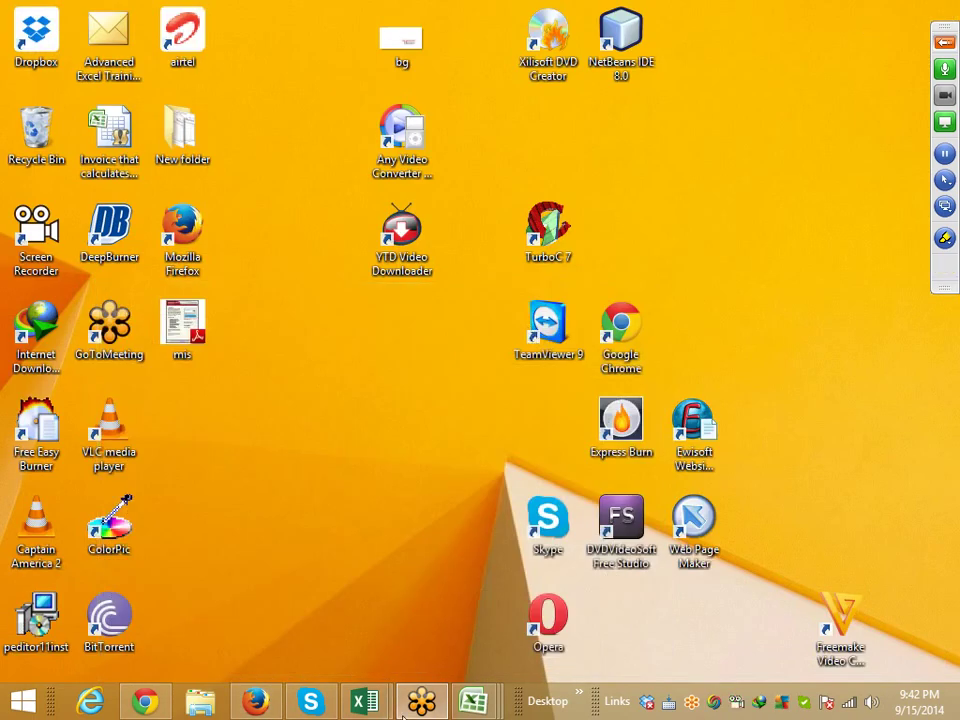
pyautogui.moveTo(474, 701)
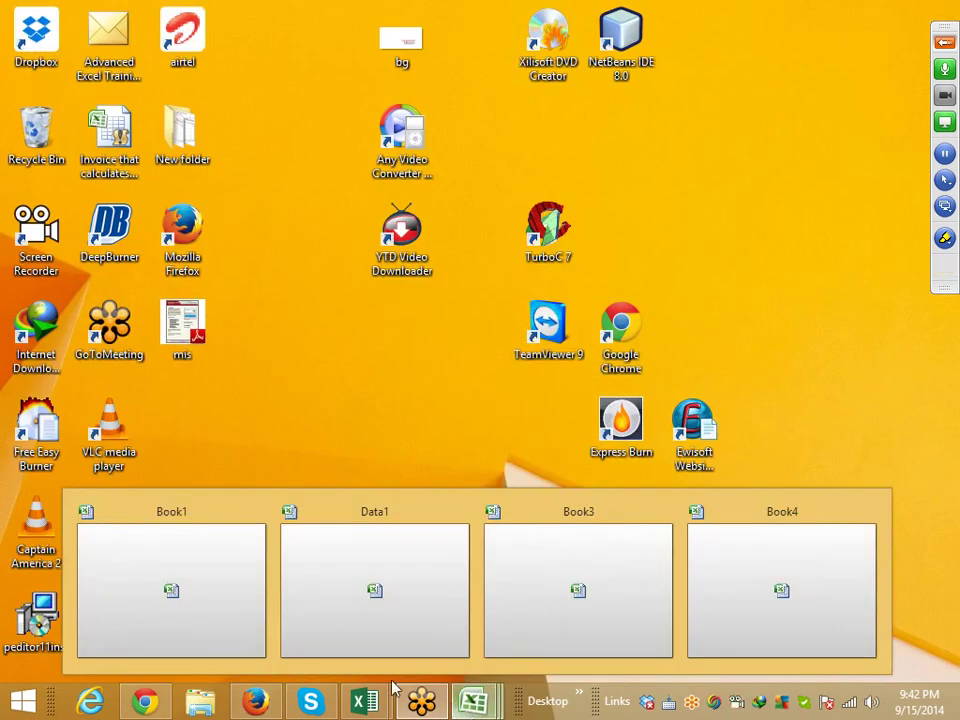
pyautogui.moveTo(171, 590)
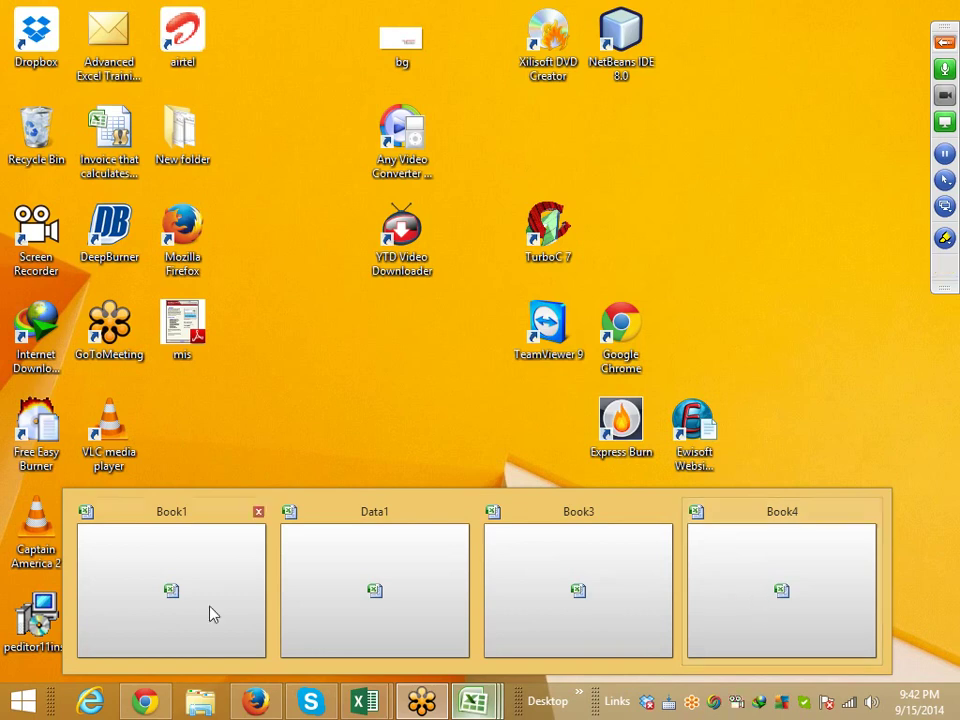
# - Return to Book1 and compare F2's AND formula with G2's IF formula
pyautogui.click(161, 604)
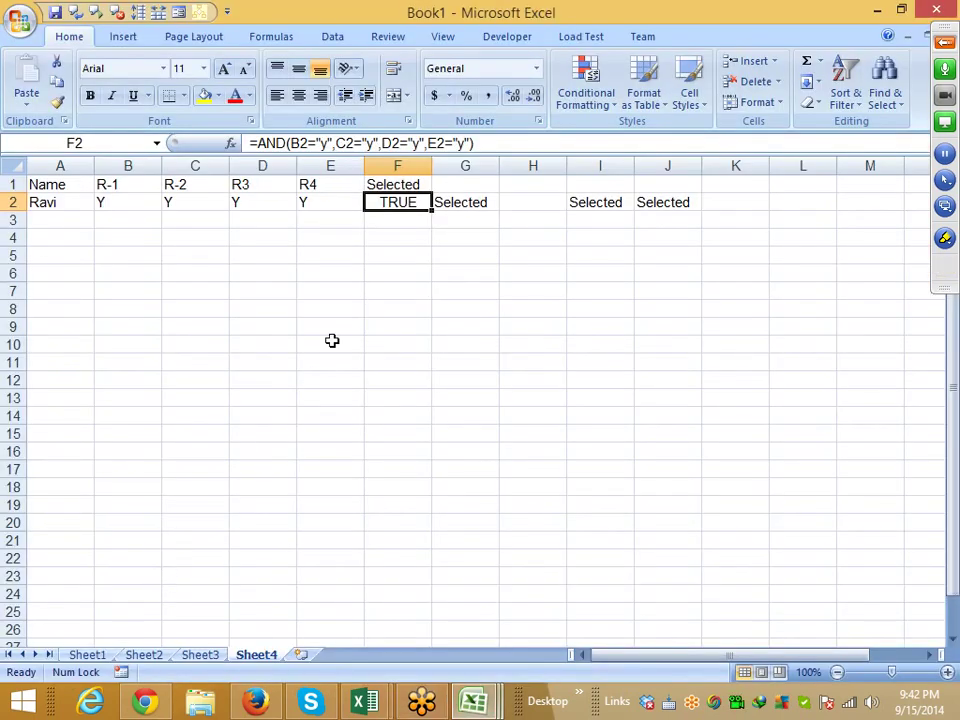
pyautogui.click(456, 208)
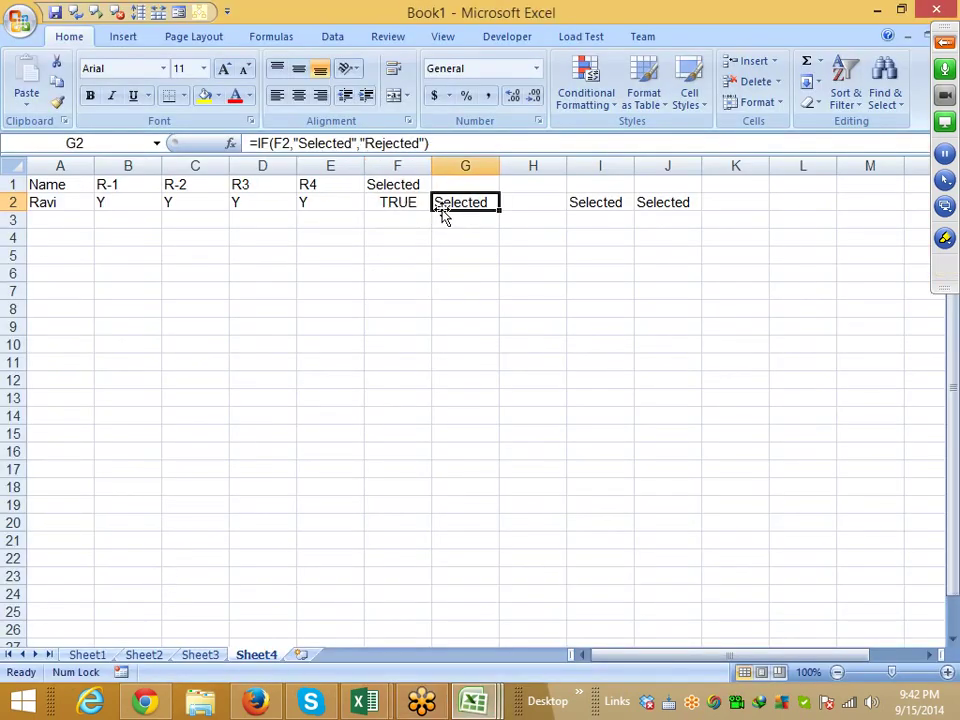
pyautogui.press('Left')
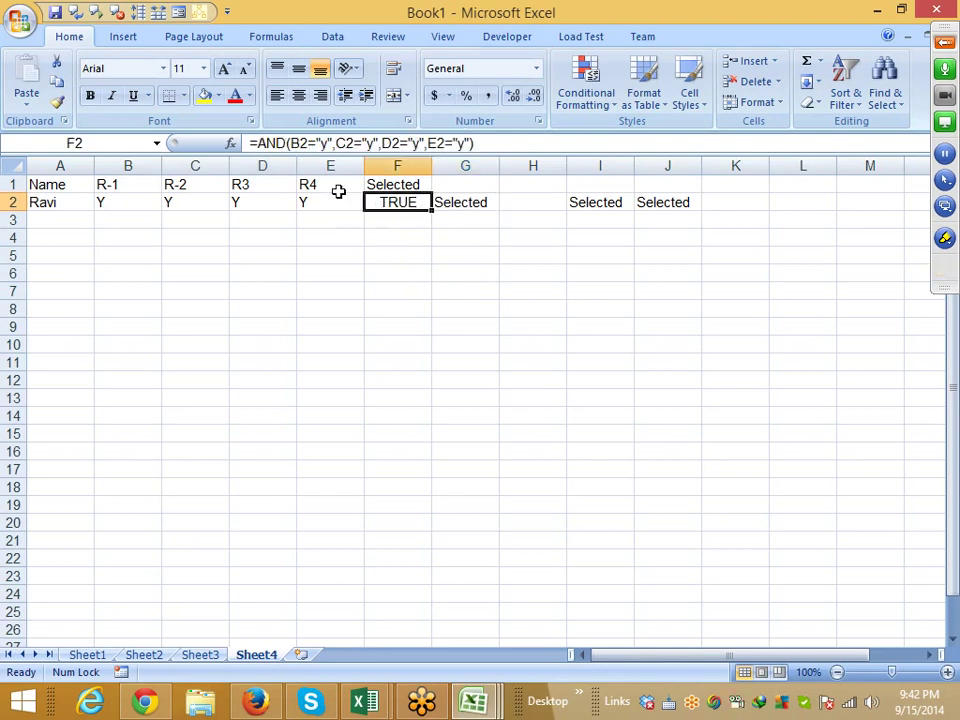
pyautogui.click(446, 201)
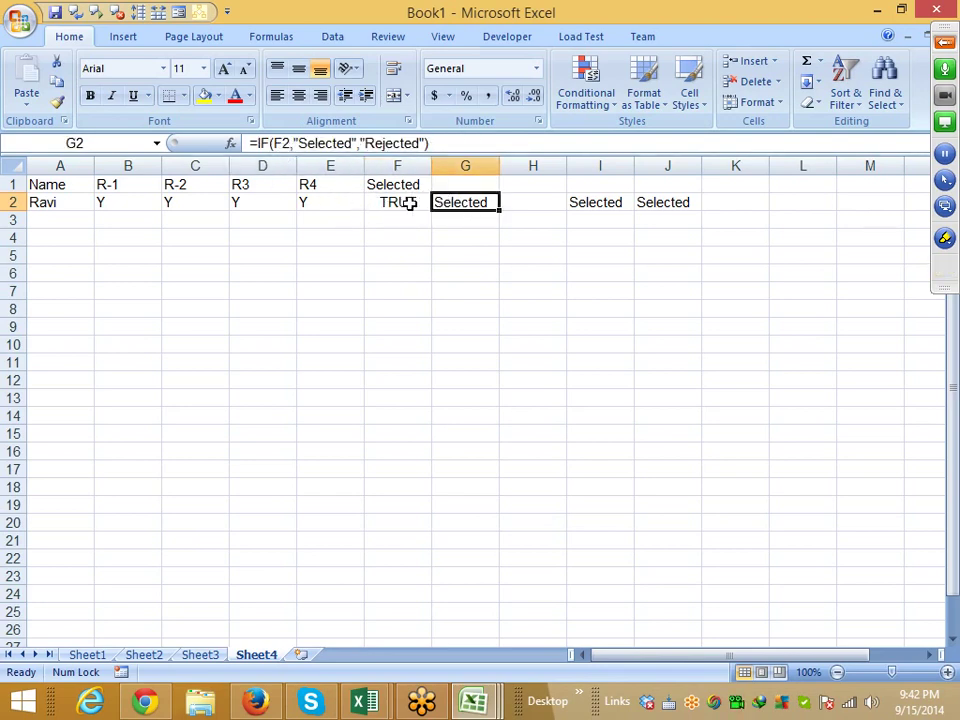
pyautogui.click(405, 202)
pyautogui.moveTo(404, 238); pyautogui.dragTo(401, 203)
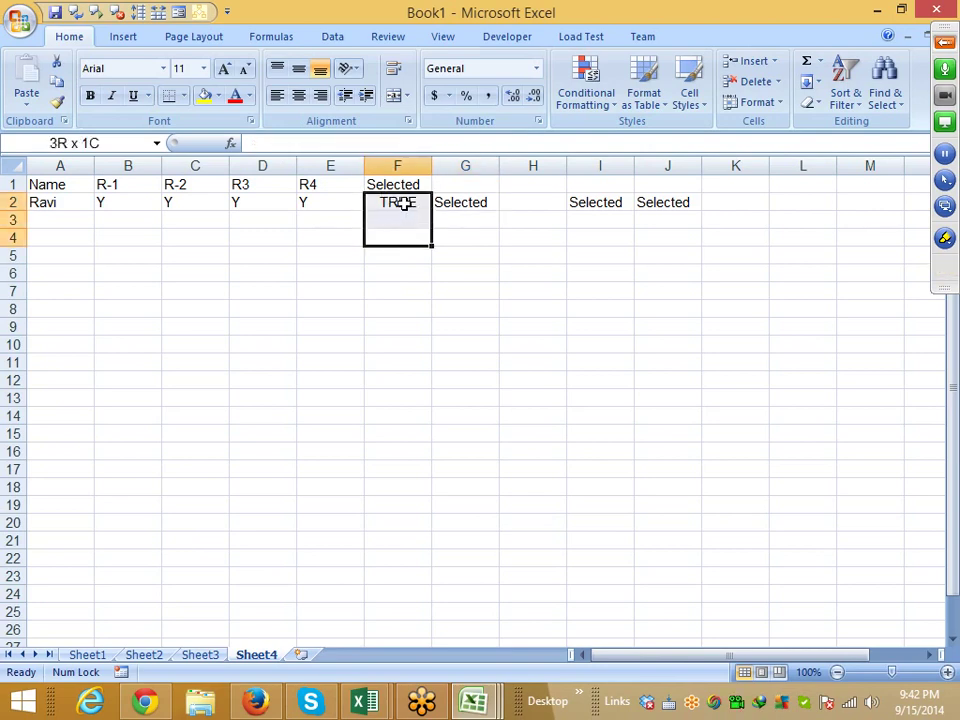
pyautogui.click(488, 252)
pyautogui.click(444, 203)
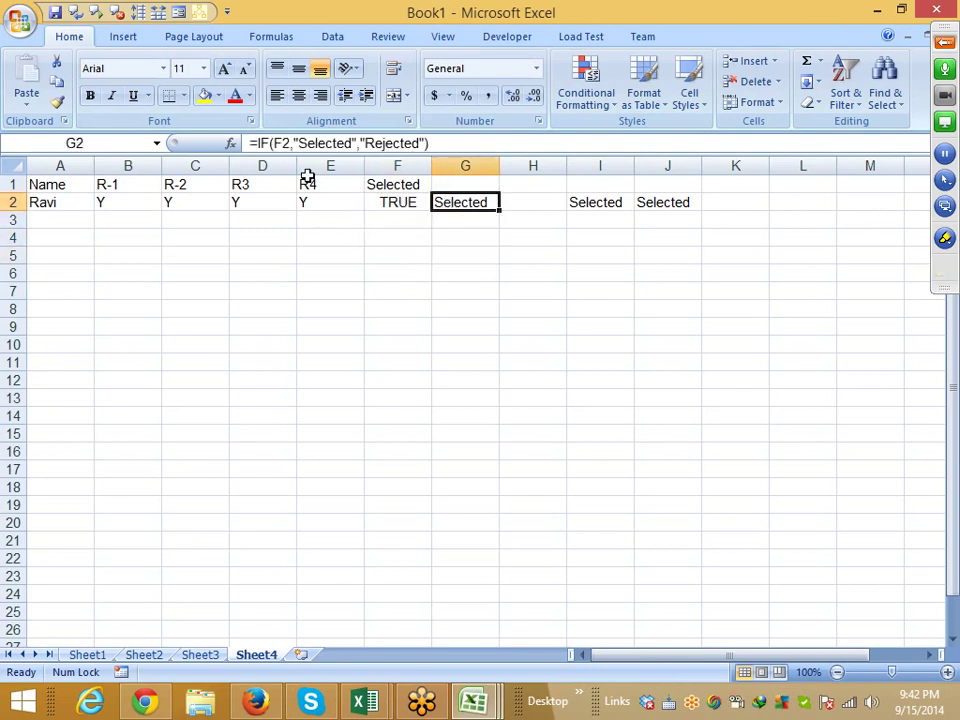
pyautogui.click(377, 202)
pyautogui.click(114, 147)
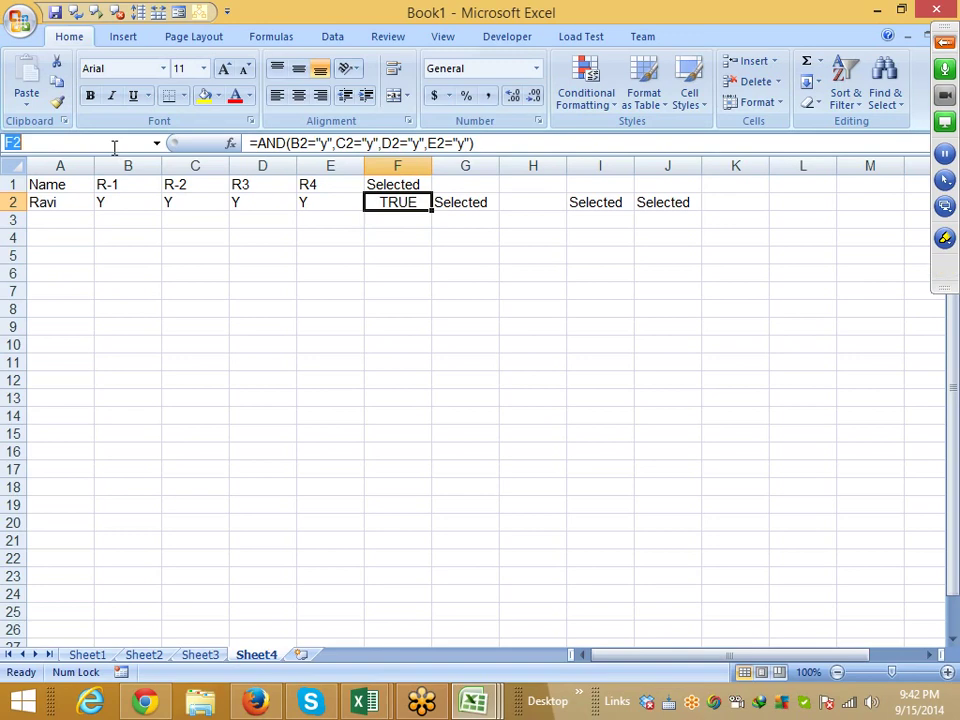
pyautogui.click(440, 202)
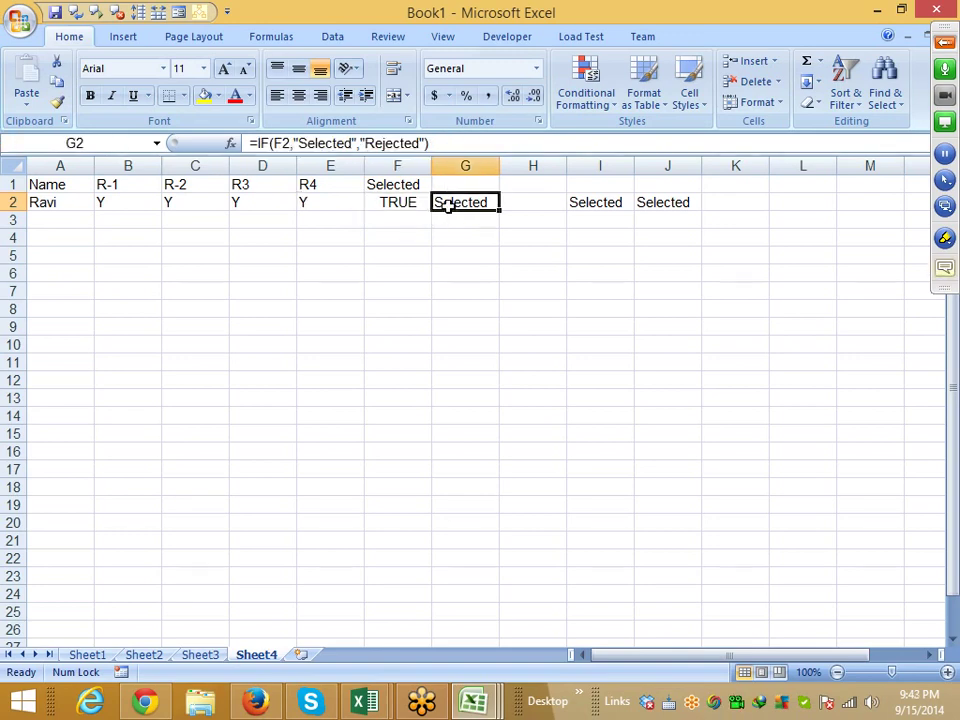
# - Open G2's and F2's formulas in the formula bar and leave both unchanged
pyautogui.doubleClick(282, 143)
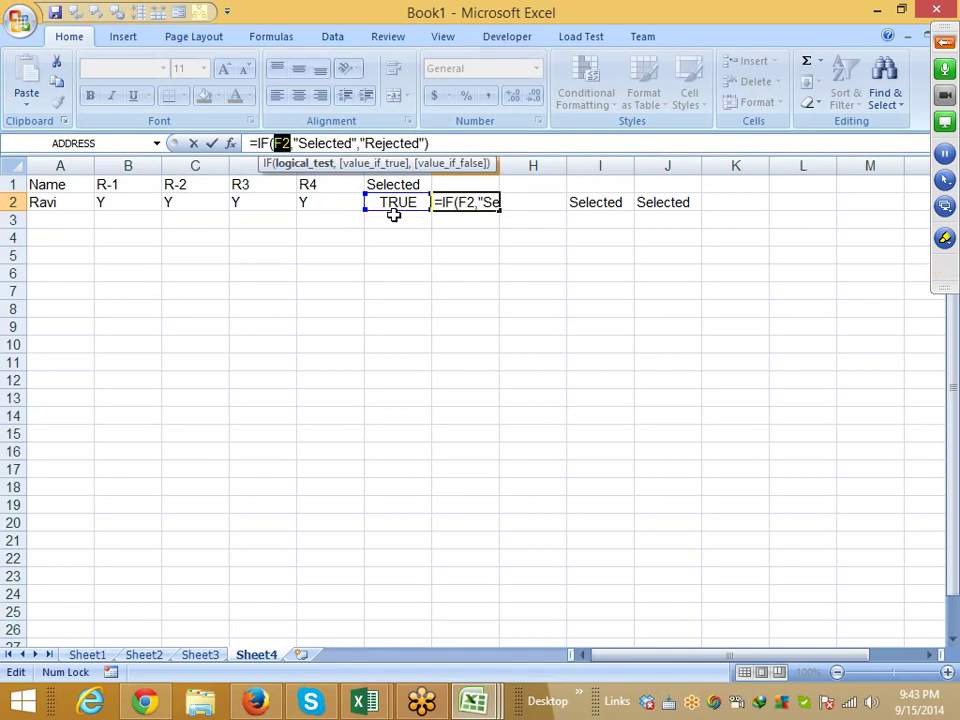
pyautogui.press('Escape')
pyautogui.click(394, 210)
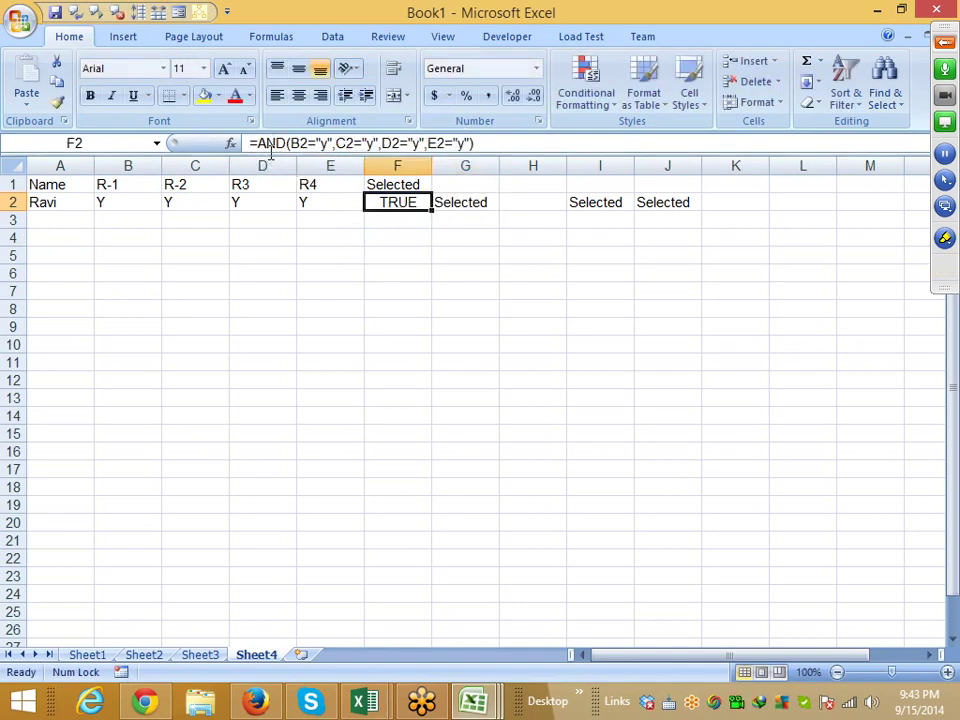
pyautogui.moveTo(256, 143); pyautogui.dragTo(497, 146)
pyautogui.hotkey('ctrl', 'c')
pyautogui.press('Escape')
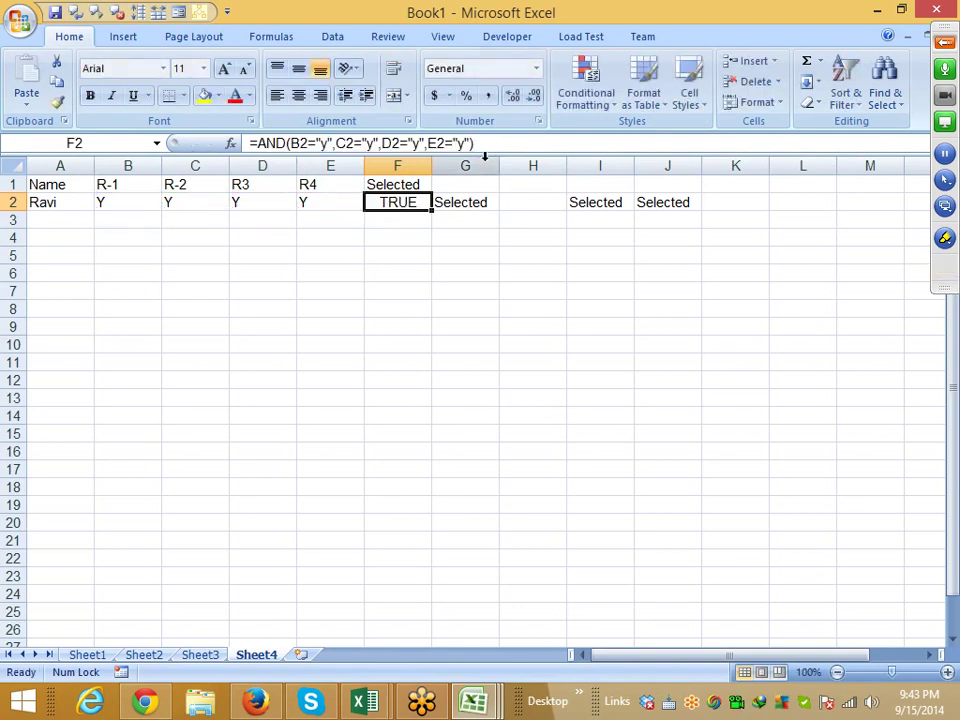
pyautogui.click(99, 144)
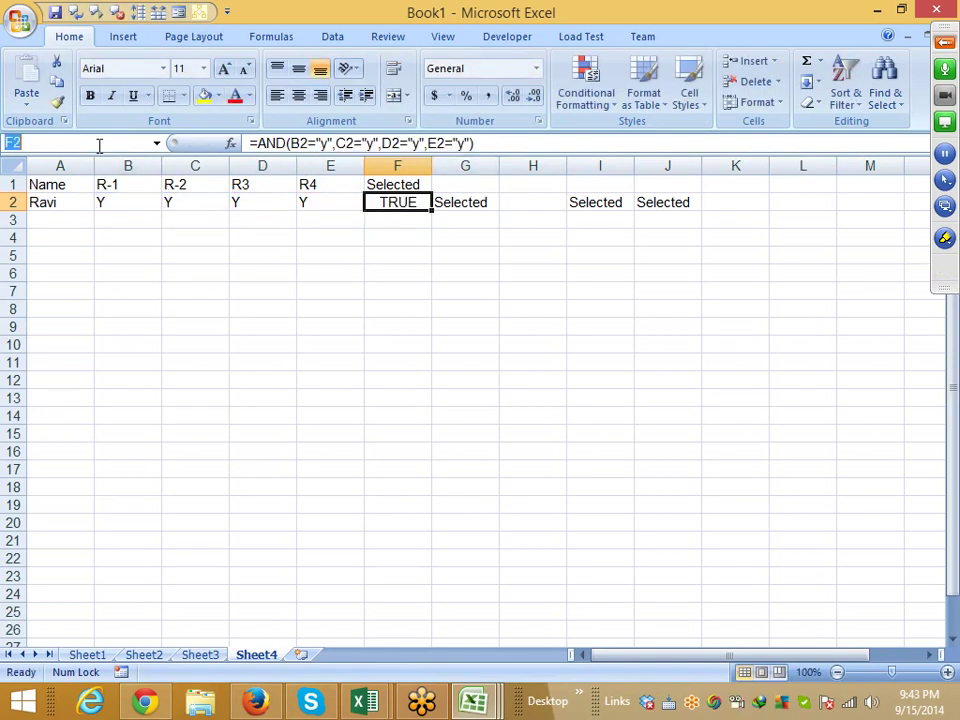
pyautogui.press('Escape')
# - Edit G2's =IF(F2,"Selected","Rejected") with its F2 reference highlighted
pyautogui.click(472, 202)
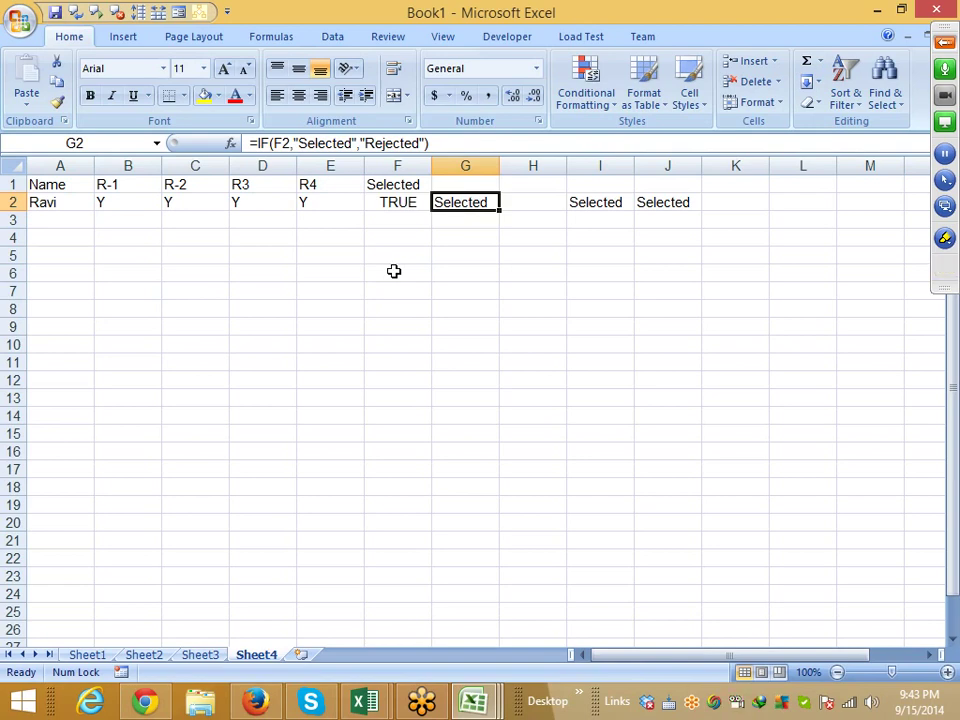
pyautogui.click(392, 202)
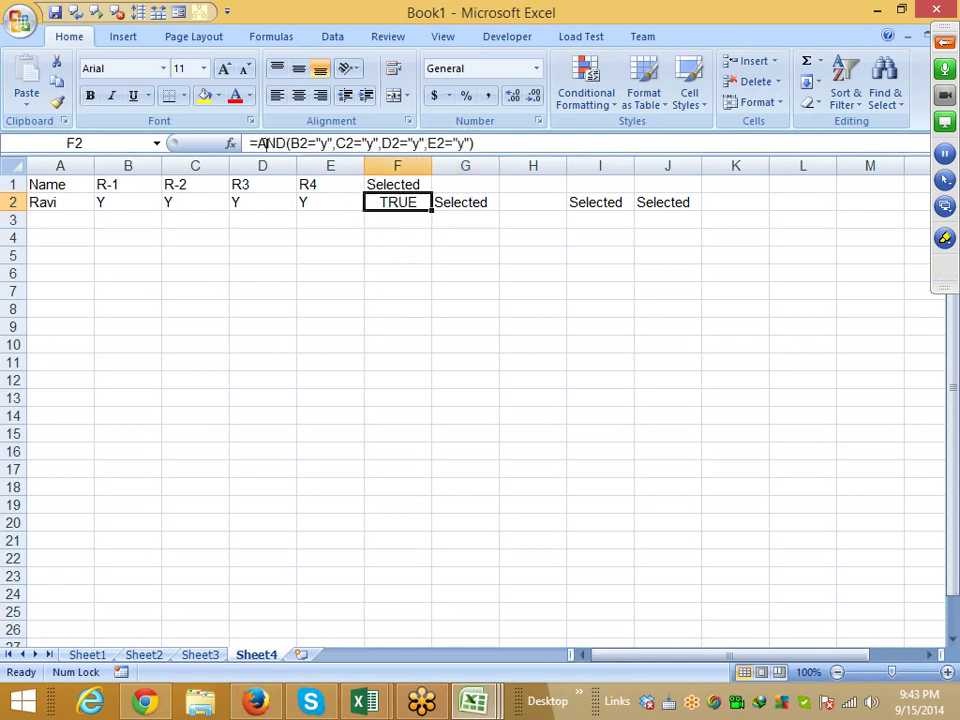
pyautogui.moveTo(258, 143); pyautogui.dragTo(490, 148)
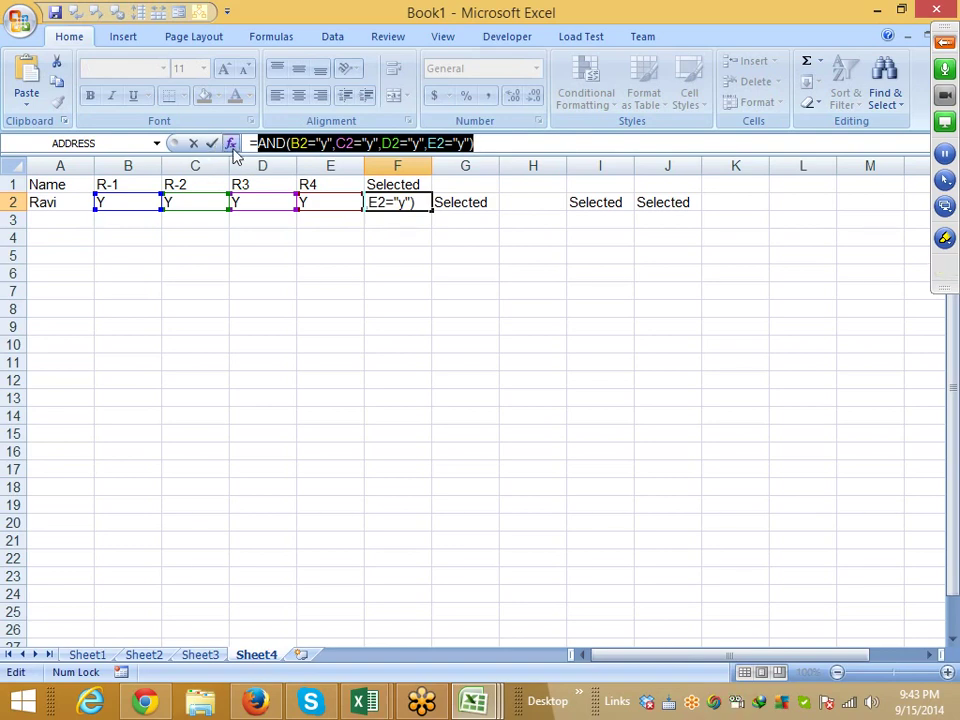
pyautogui.press('Escape')
pyautogui.click(458, 200)
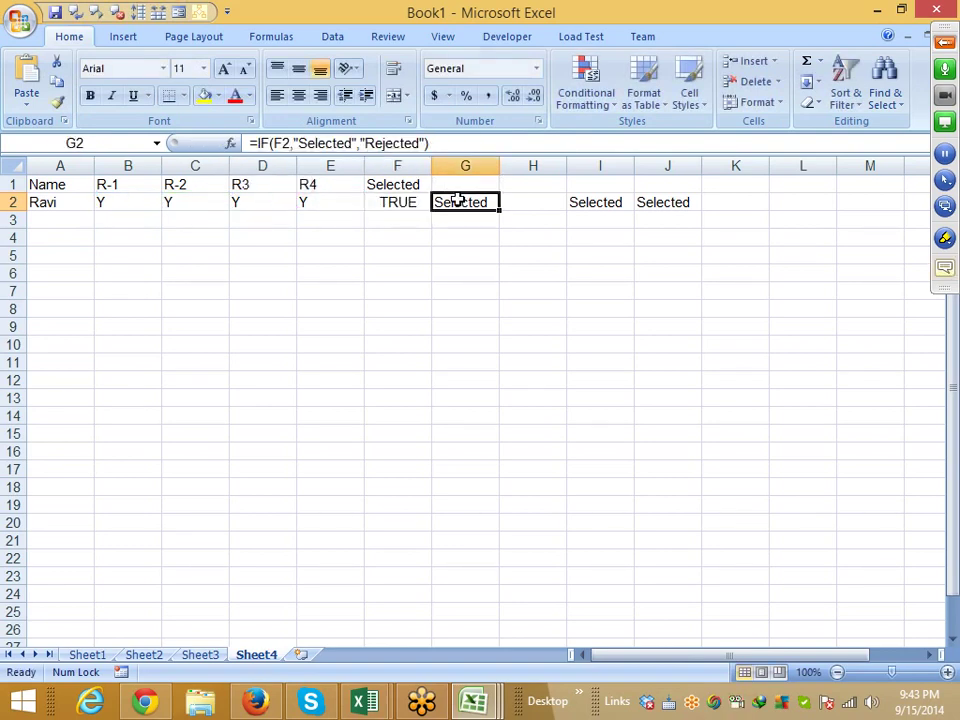
pyautogui.click(284, 143)
pyautogui.doubleClick(284, 143)
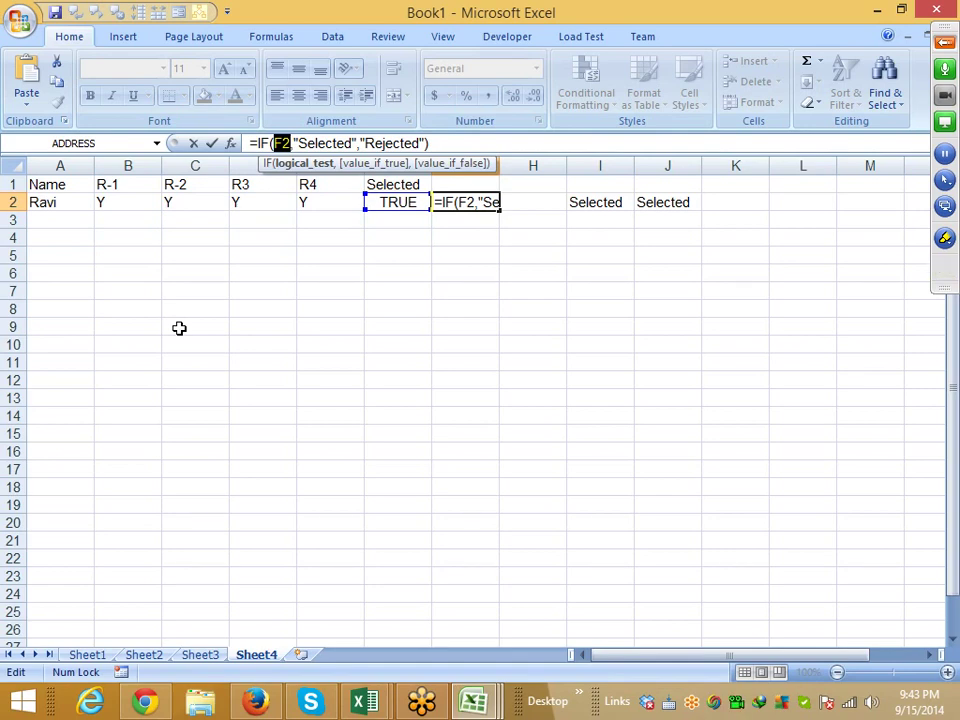
# - Replace G2's F2 condition with AND(B2="y",C2="y",D2="y",E2="y") and compare it with F2
pyautogui.hotkey('ctrl', 'v')
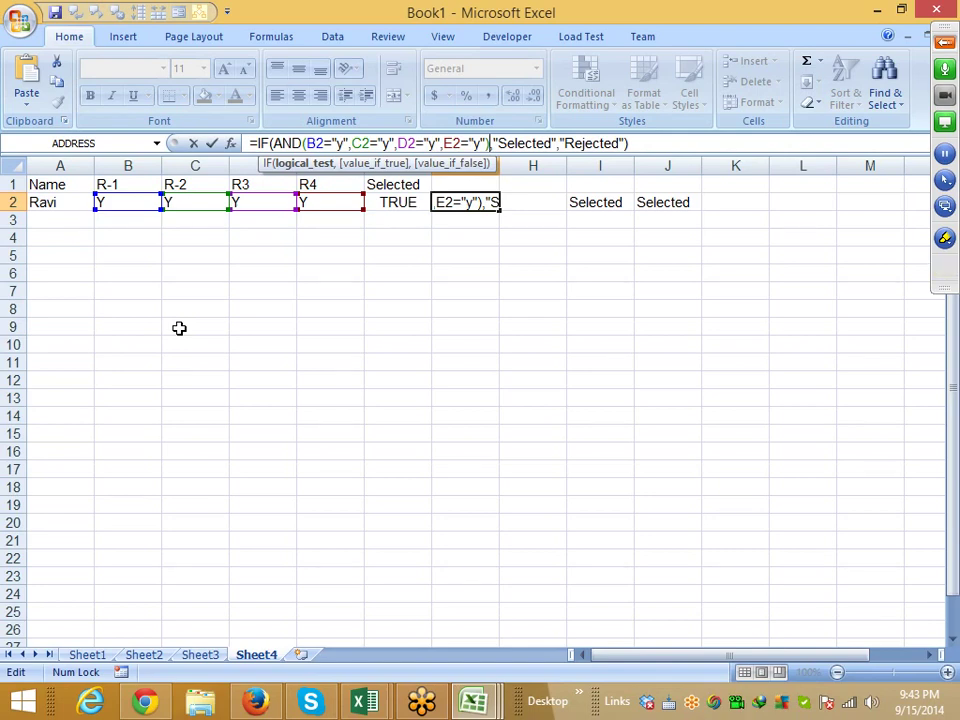
pyautogui.press('Return')
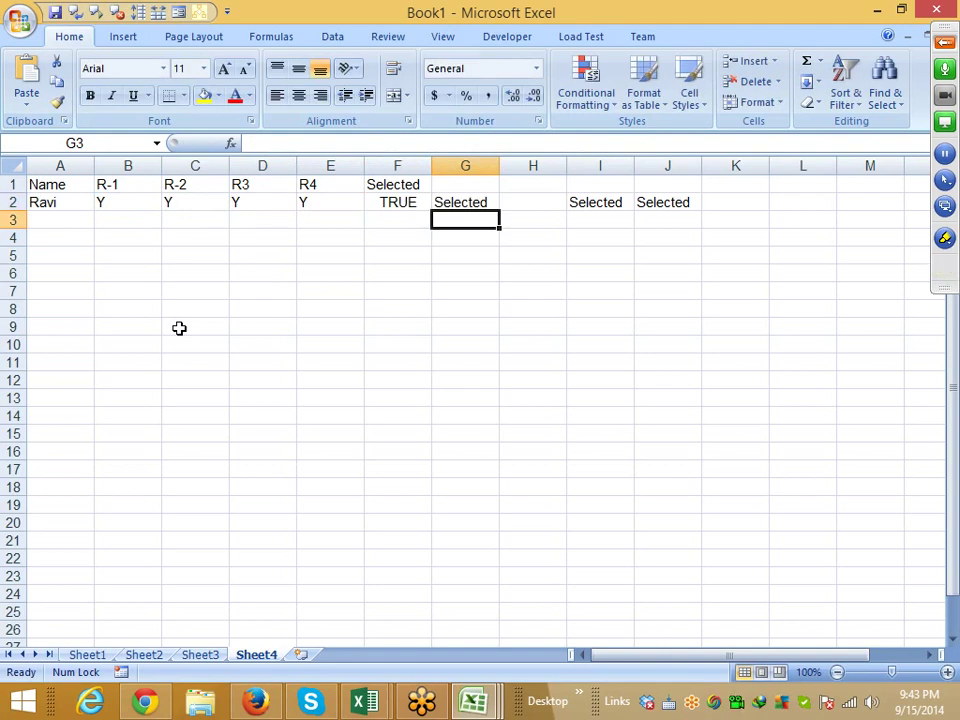
pyautogui.click(374, 200)
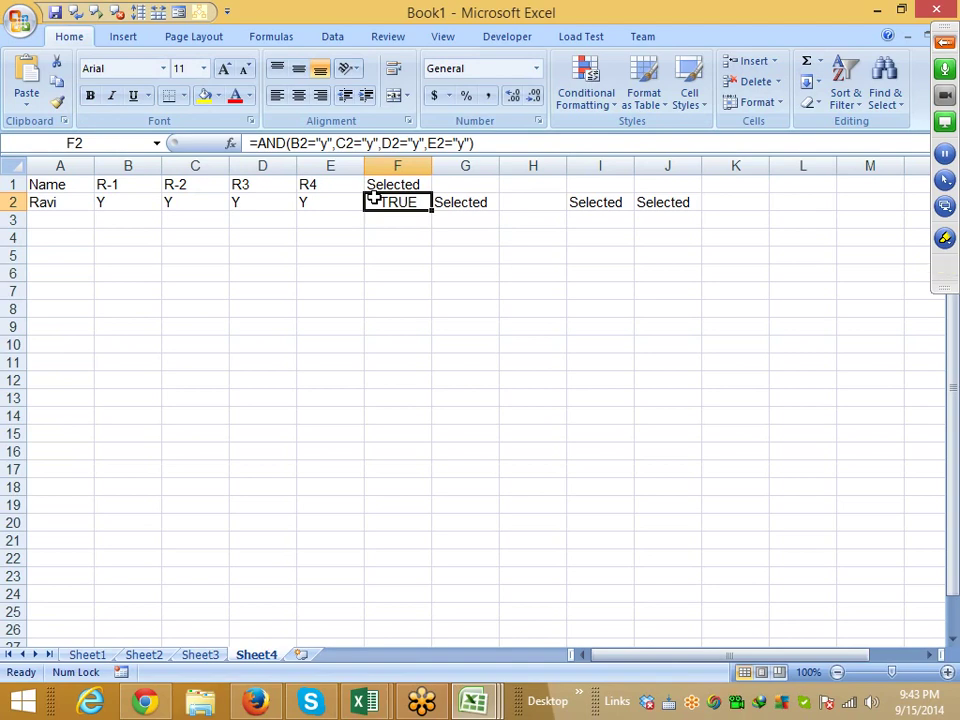
pyautogui.click(437, 202)
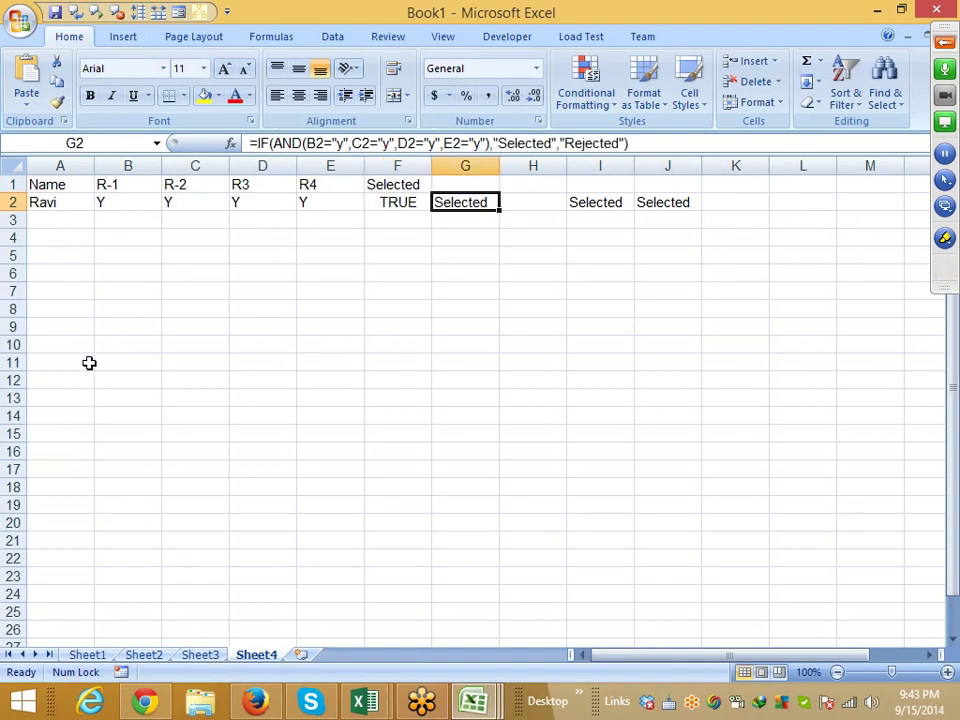
pyautogui.click(100, 362)
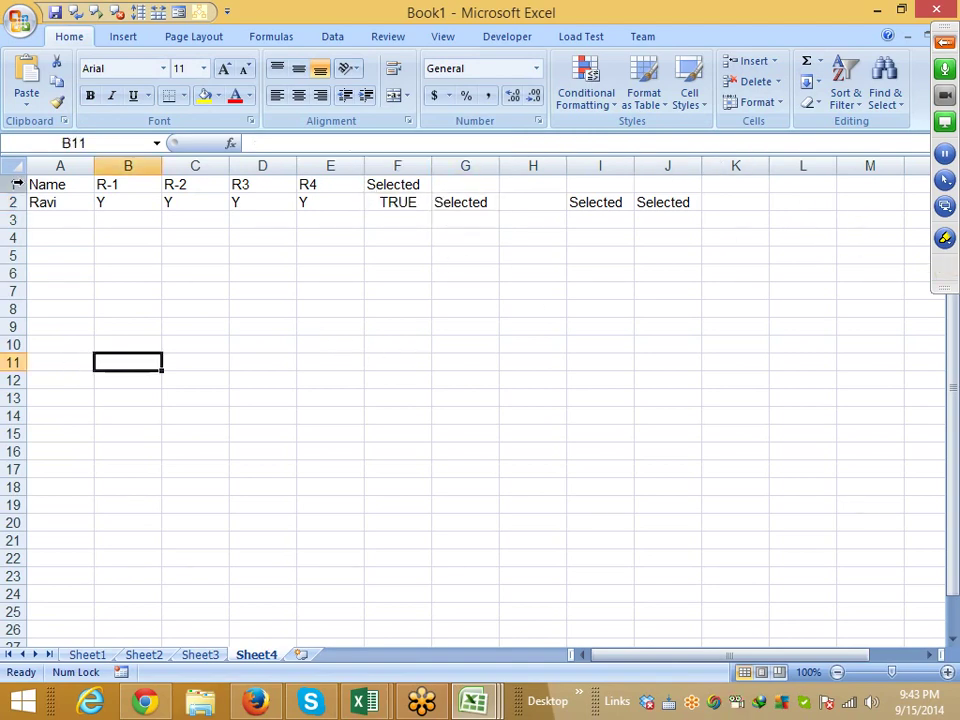
# - Enter ID in A10, then headers Name in A11 and PAN in B11
pyautogui.click(52, 340)
pyautogui.write('ID')
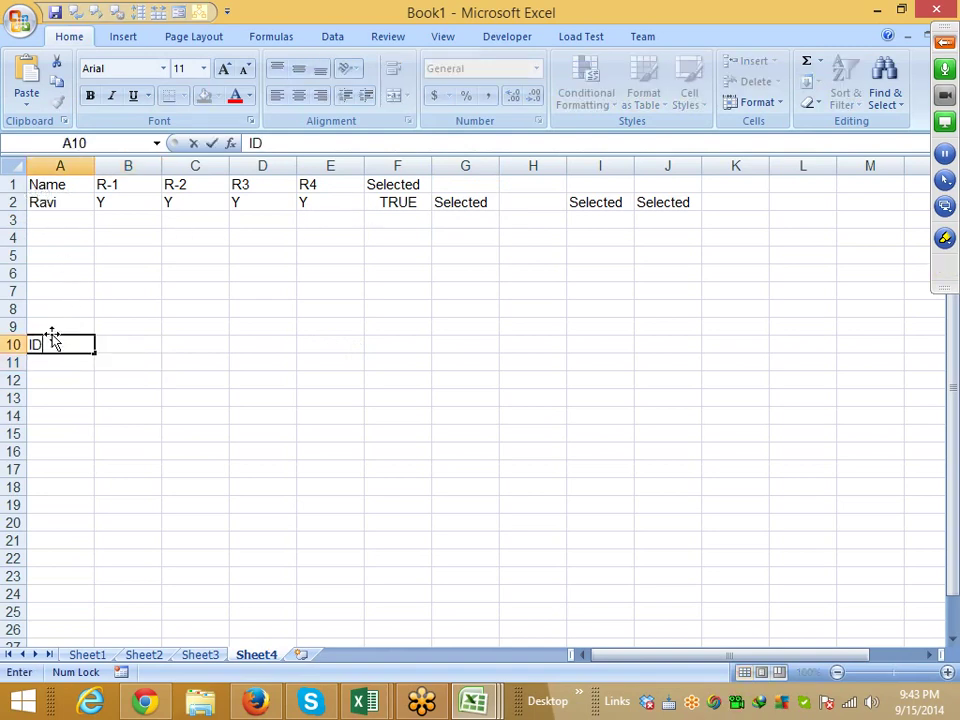
pyautogui.press('Return')
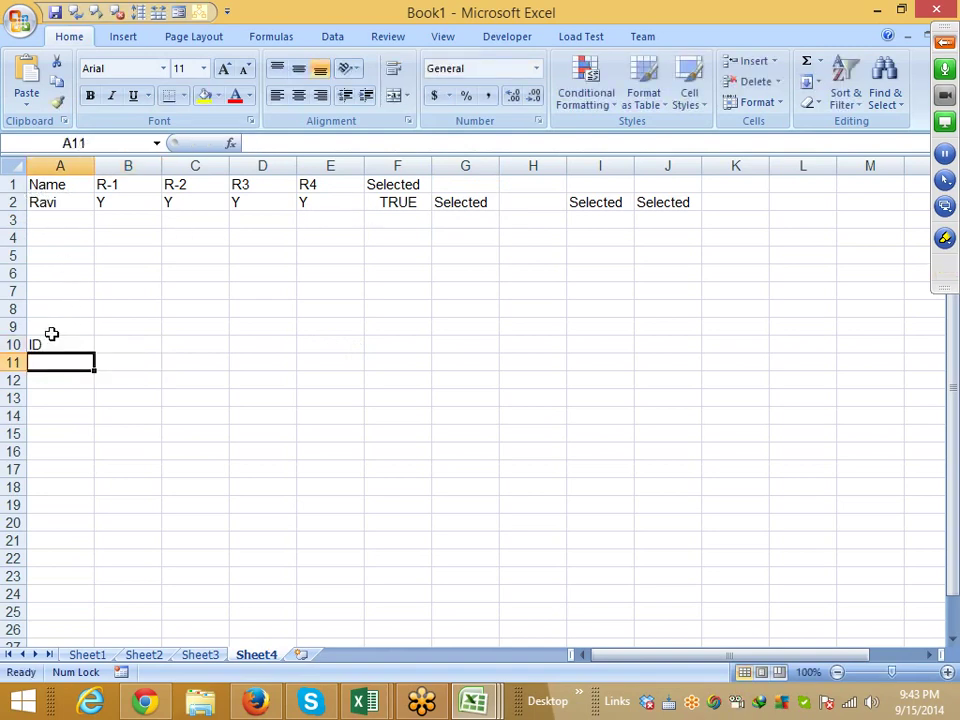
pyautogui.write('Nam')
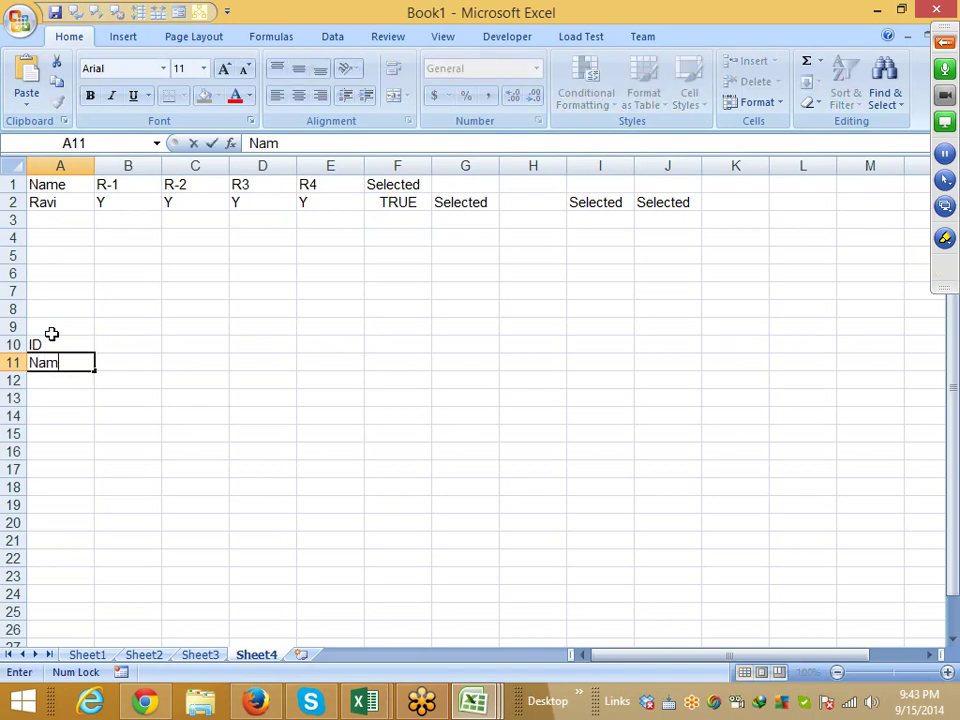
pyautogui.write('e')
pyautogui.press('Return')
pyautogui.press('Up')
pyautogui.press('Right')
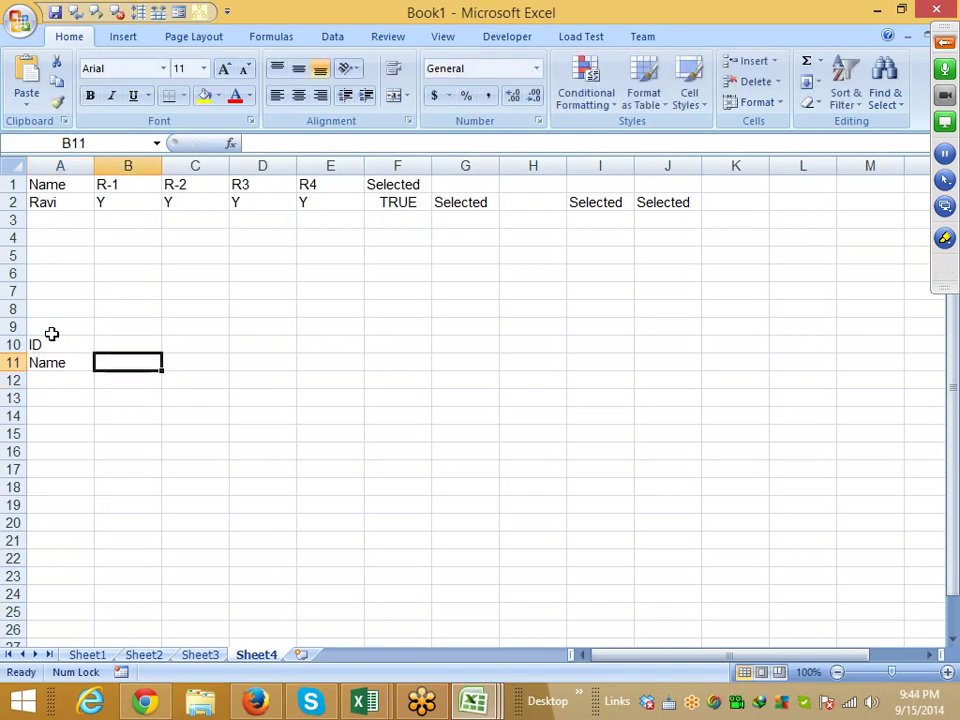
pyautogui.write('PA')
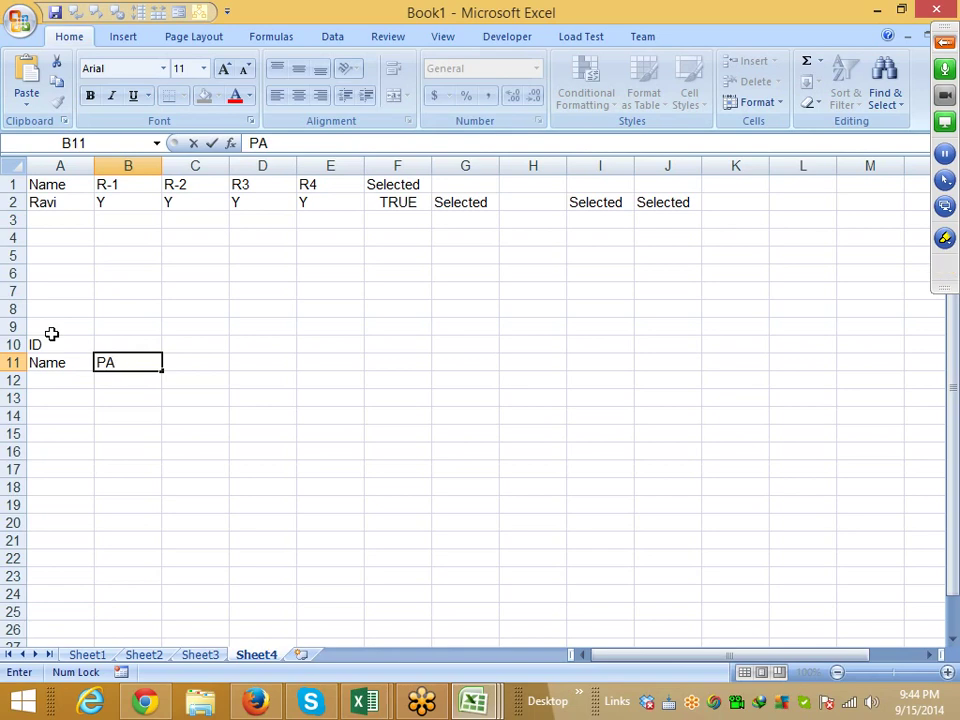
pyautogui.write('N')
pyautogui.press('Return')
# - Add the Voter, DL and Pass headers across row 11
pyautogui.press('Up')
pyautogui.press('Right')
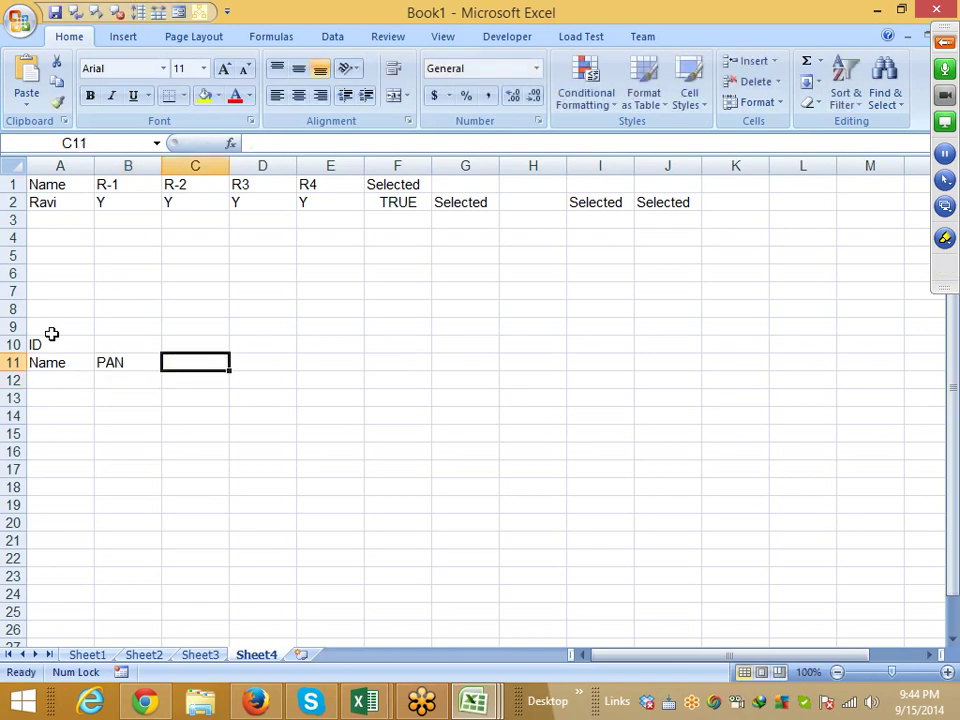
pyautogui.write('Vot')
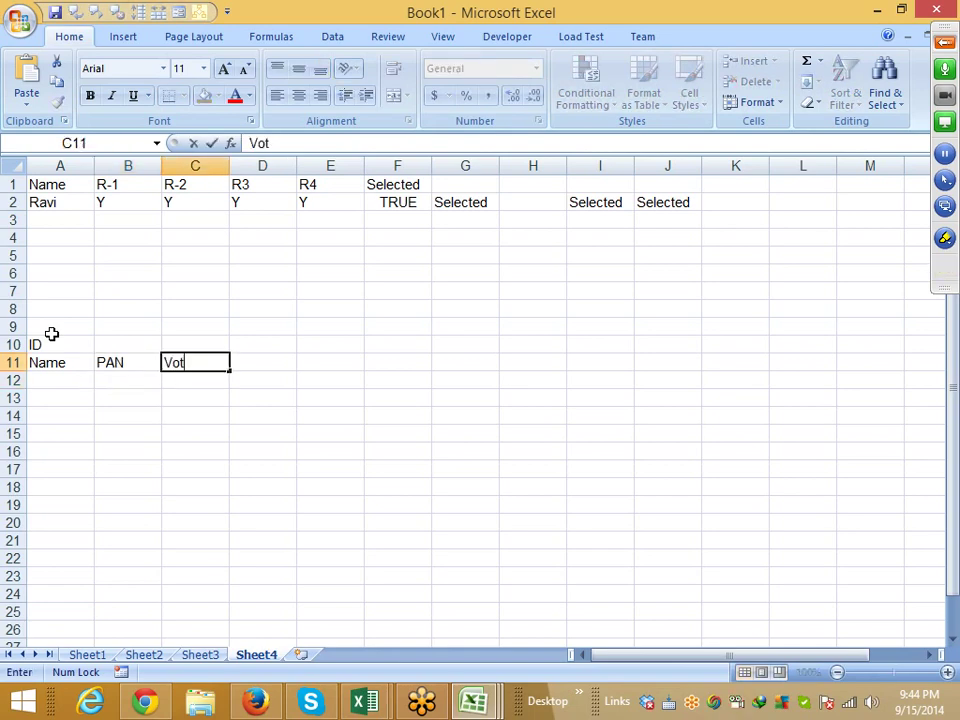
pyautogui.write('er')
pyautogui.press('Tab')
pyautogui.write('D')
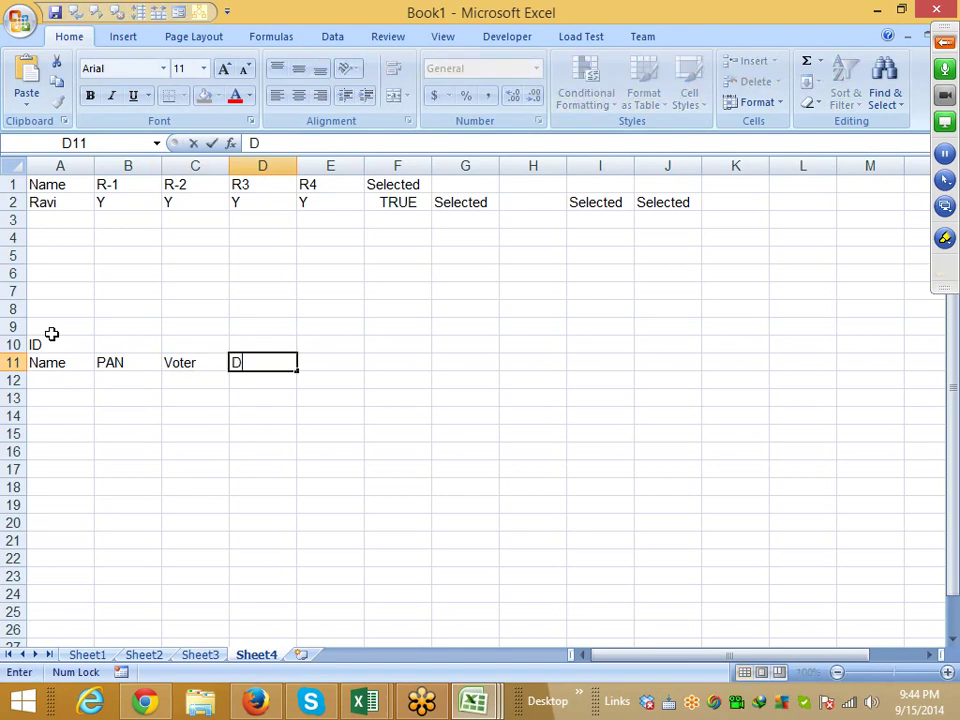
pyautogui.write('L')
pyautogui.press('Tab')
pyautogui.write('P')
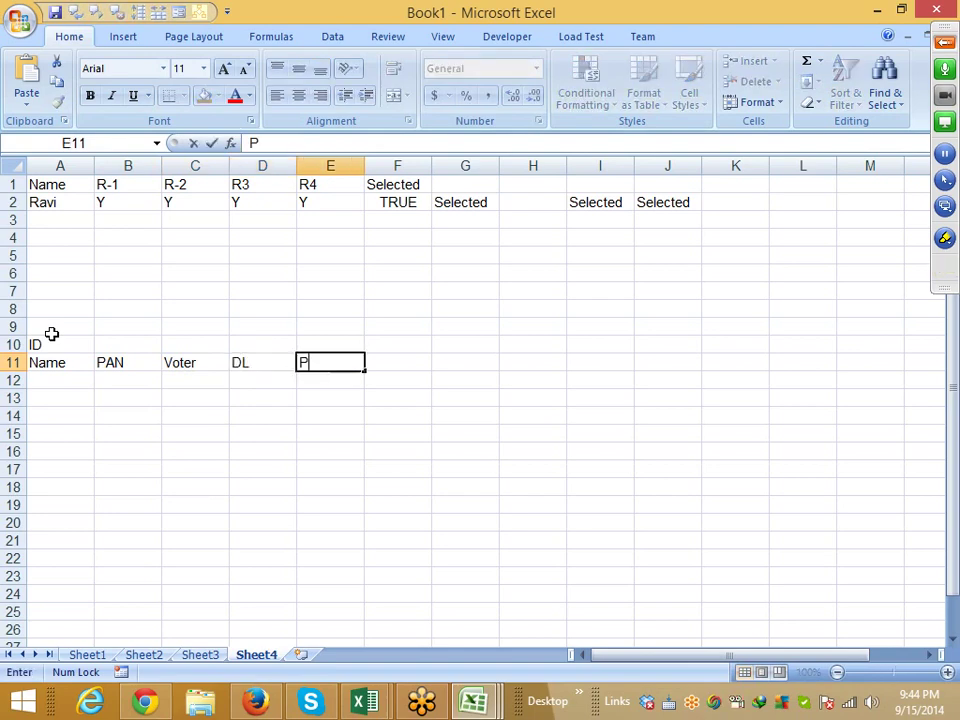
pyautogui.write('ass')
pyautogui.press('Return')
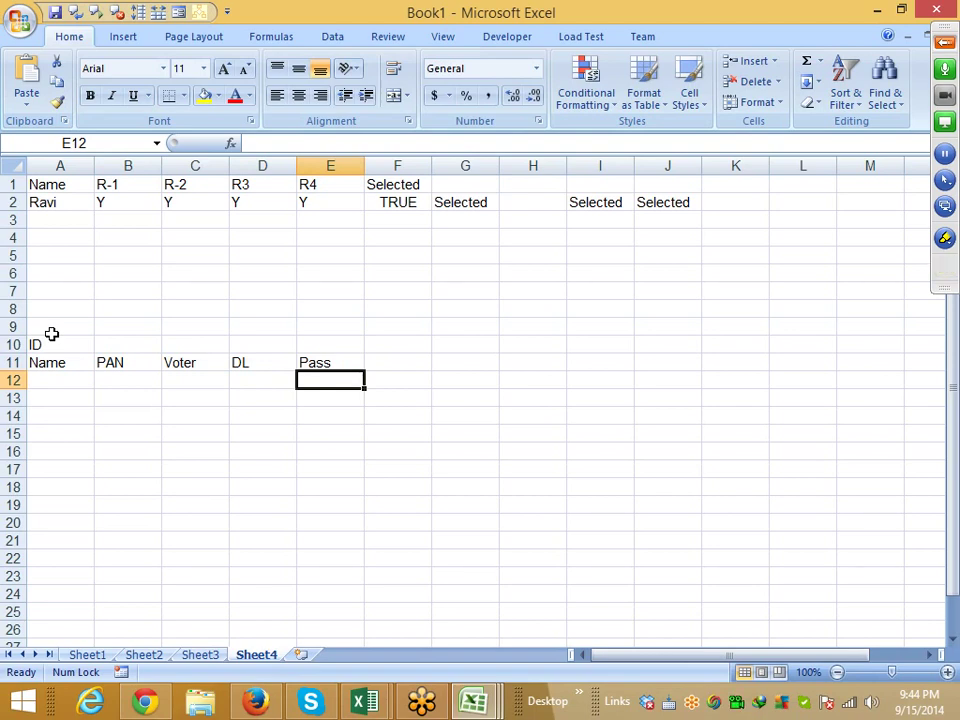
# - Enter Y in C12 under Voter and in E12 under Pass
pyautogui.press('Right')
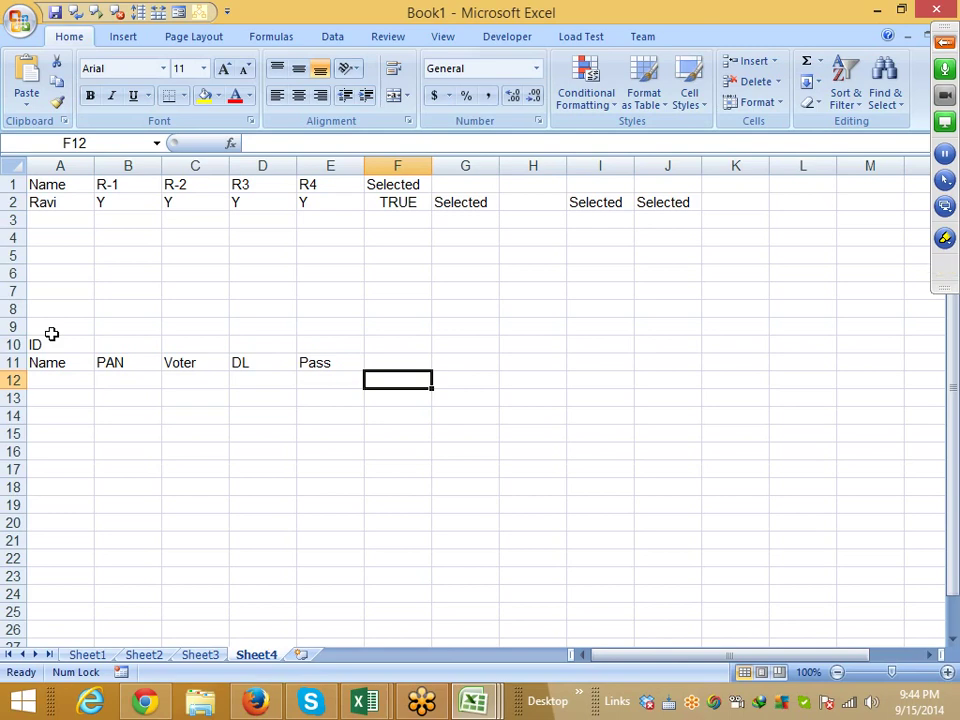
pyautogui.press('Left')
pyautogui.press('Left')
pyautogui.press('Left')
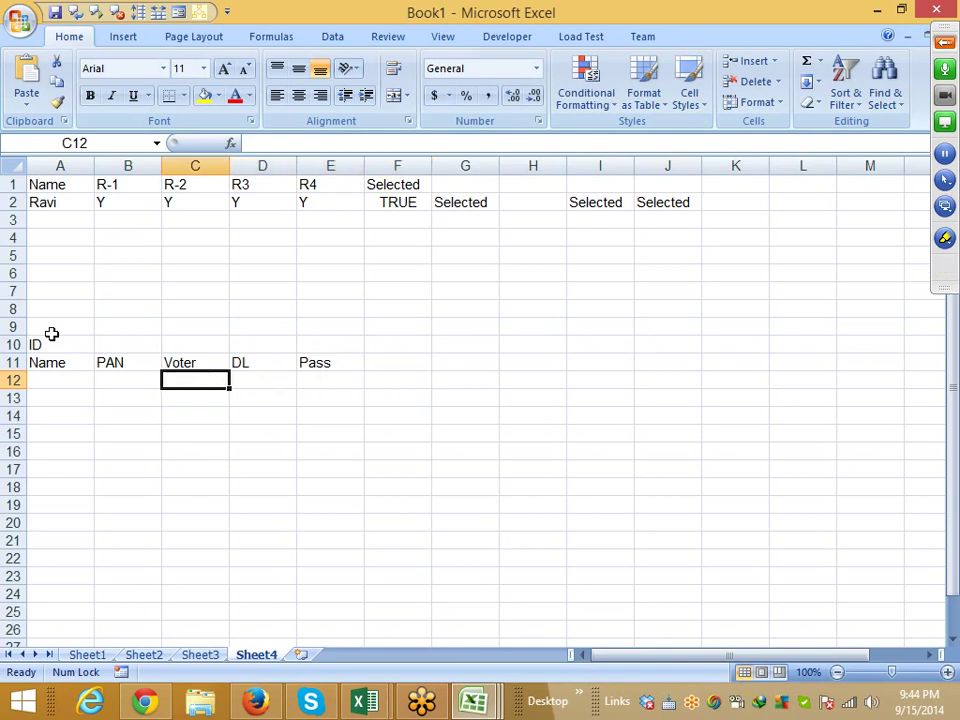
pyautogui.write('Y')
pyautogui.press('Right')
pyautogui.press('Right')
pyautogui.write('Y')
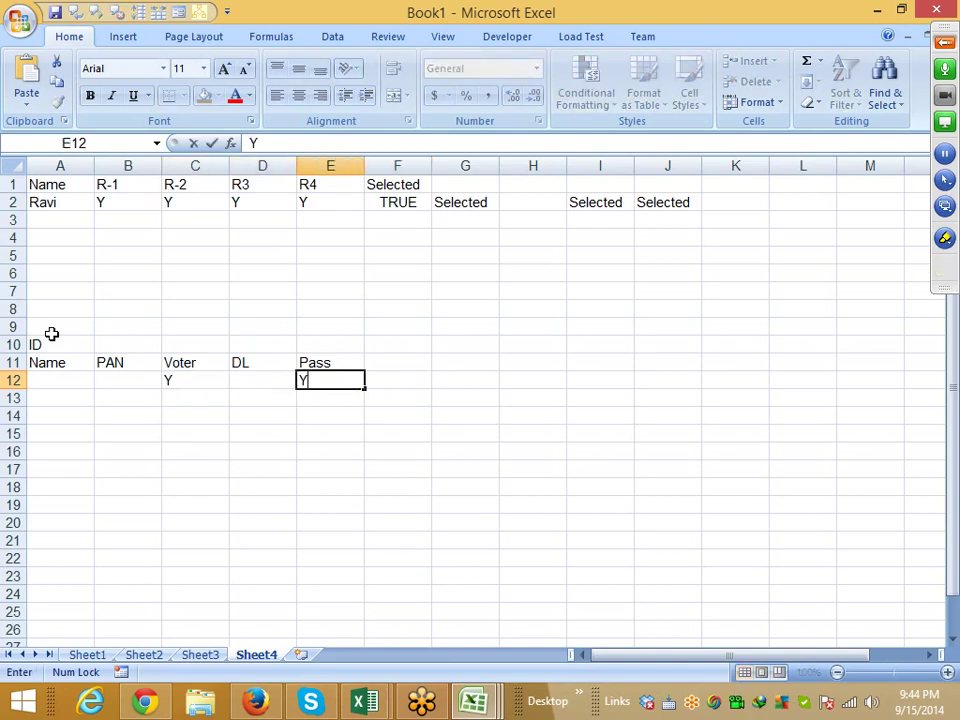
pyautogui.press('Right')
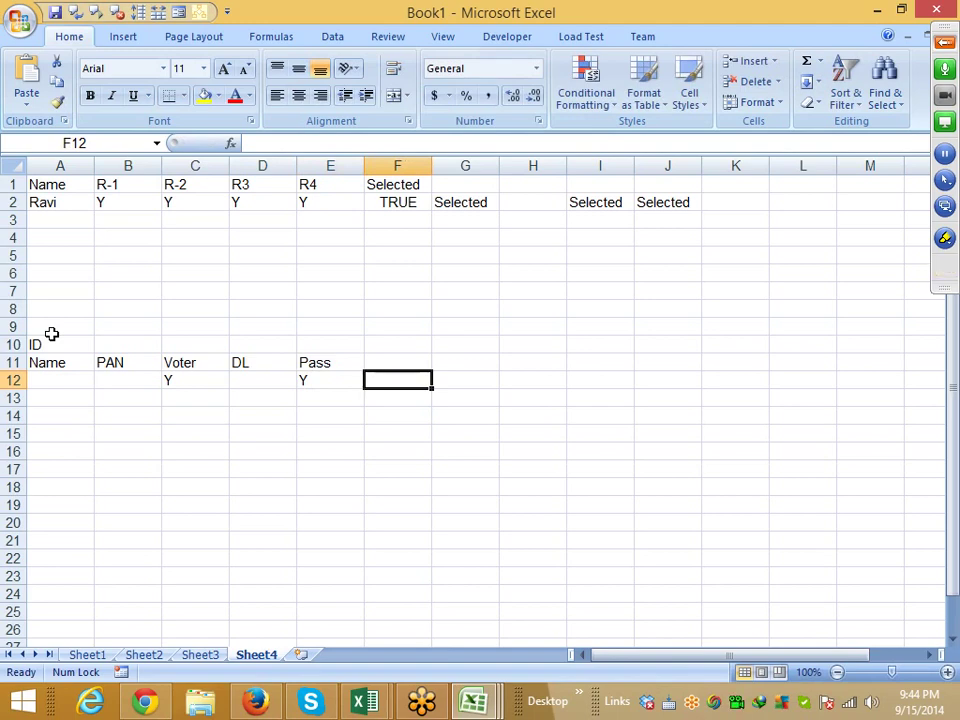
# - Add a Status header in F11
pyautogui.write('=')
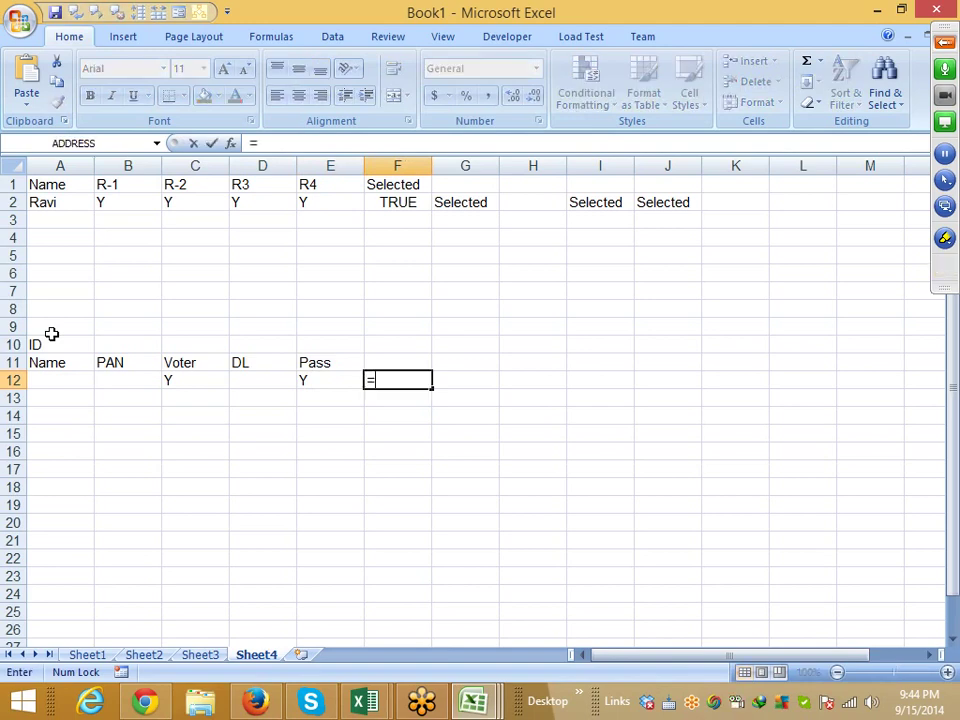
pyautogui.press('Escape')
pyautogui.press('Up')
pyautogui.write('St')
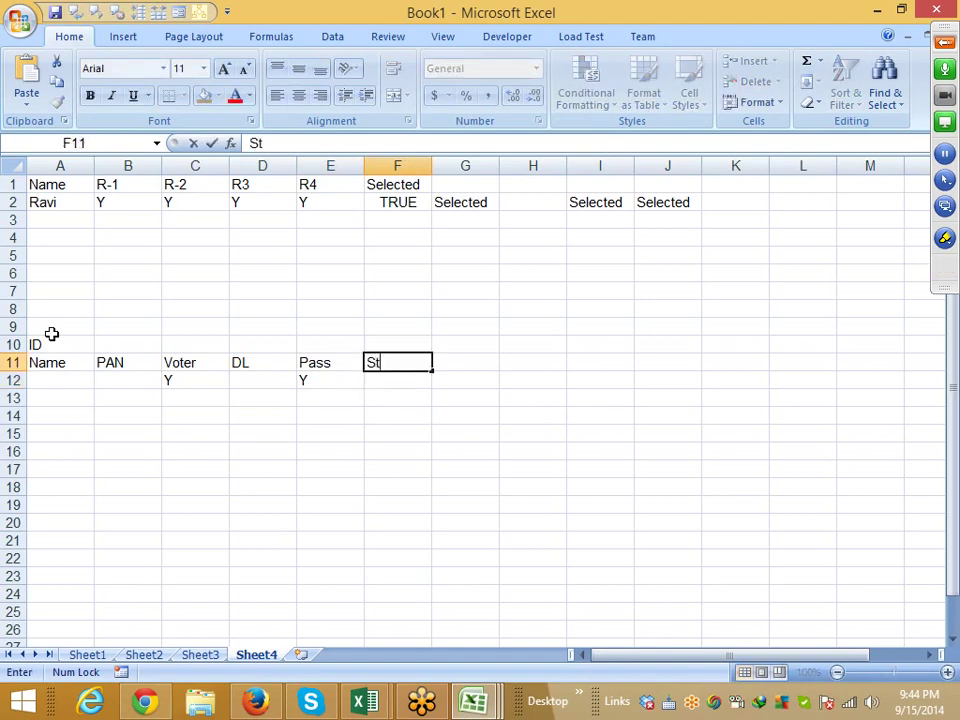
pyautogui.write('atus')
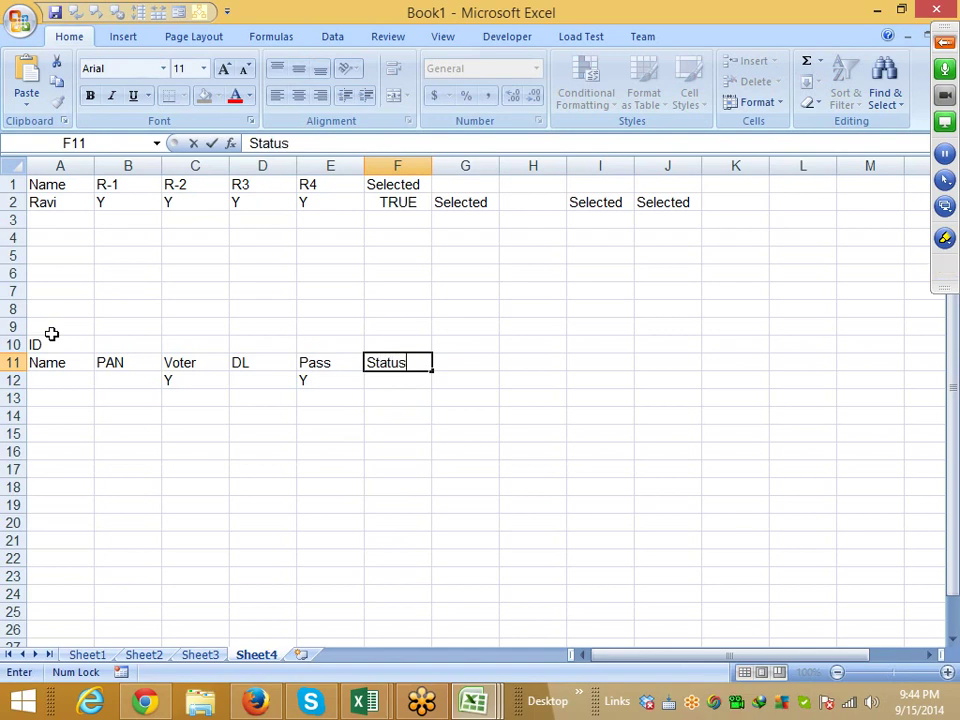
pyautogui.press('Return')
# - In F12 begin =IF(B12="y","OK", with B12 picked by reference
pyautogui.write('=')
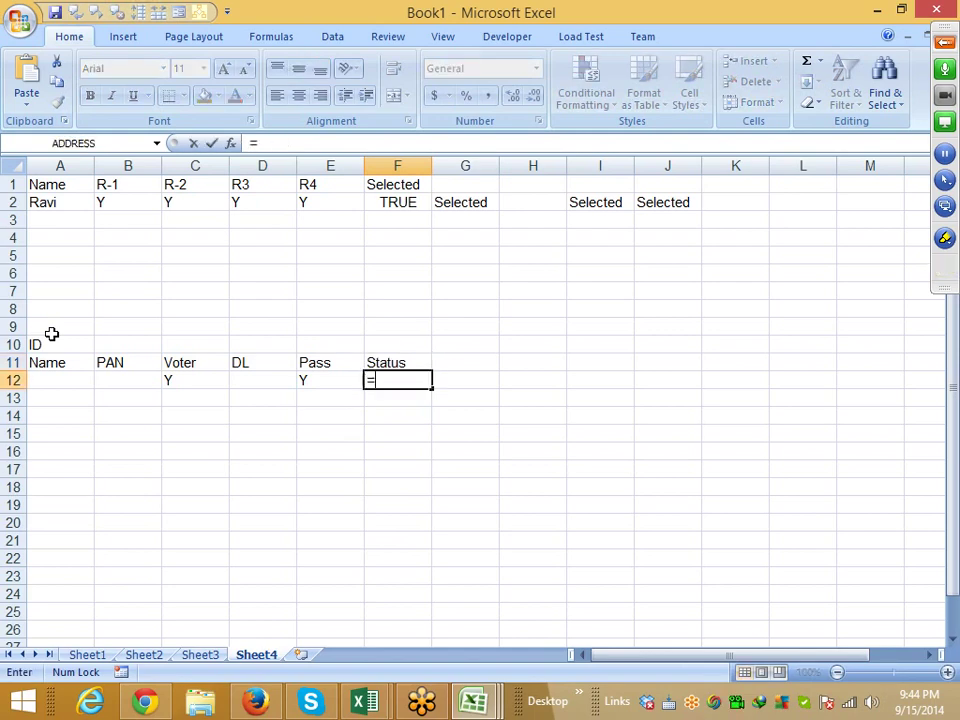
pyautogui.write('if')
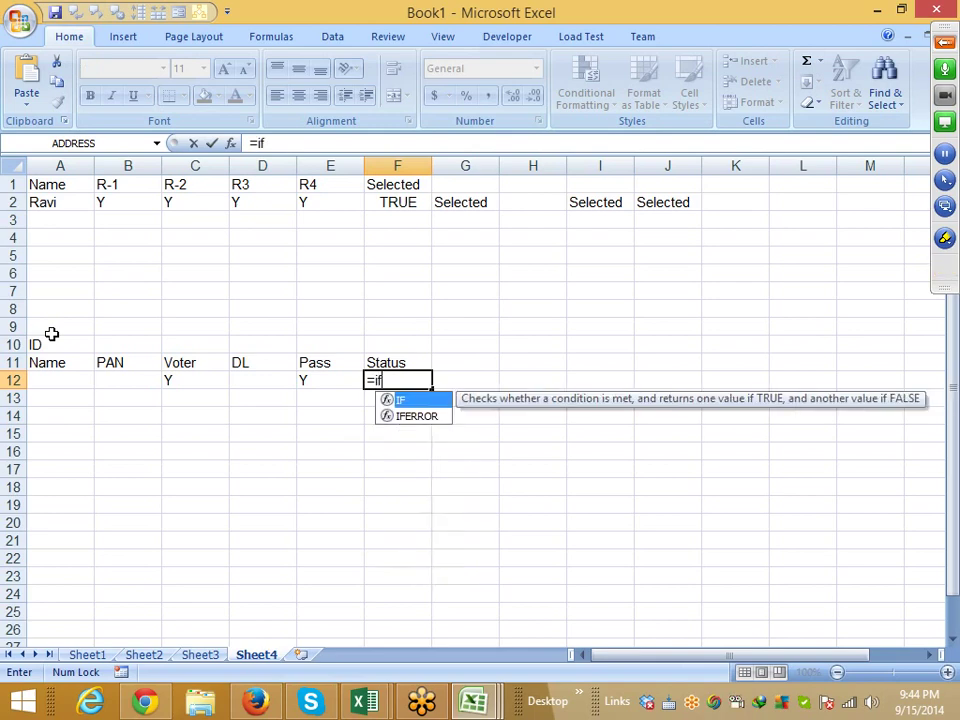
pyautogui.press('Tab')
pyautogui.press('Left')
pyautogui.press('Left')
pyautogui.press('Left')
pyautogui.press('Left')
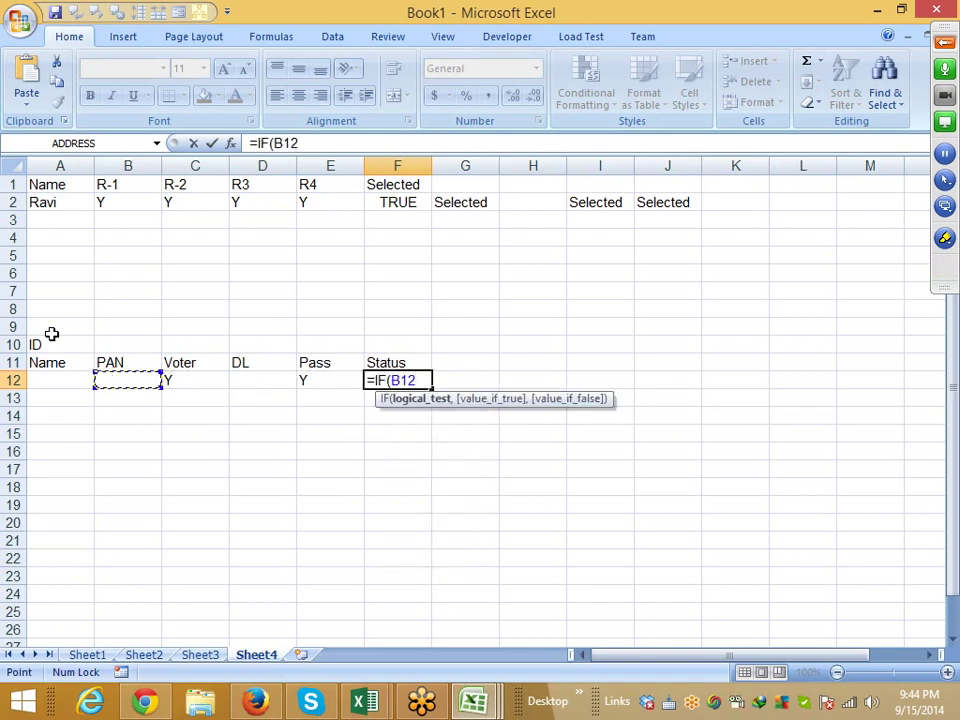
pyautogui.write('="y"')
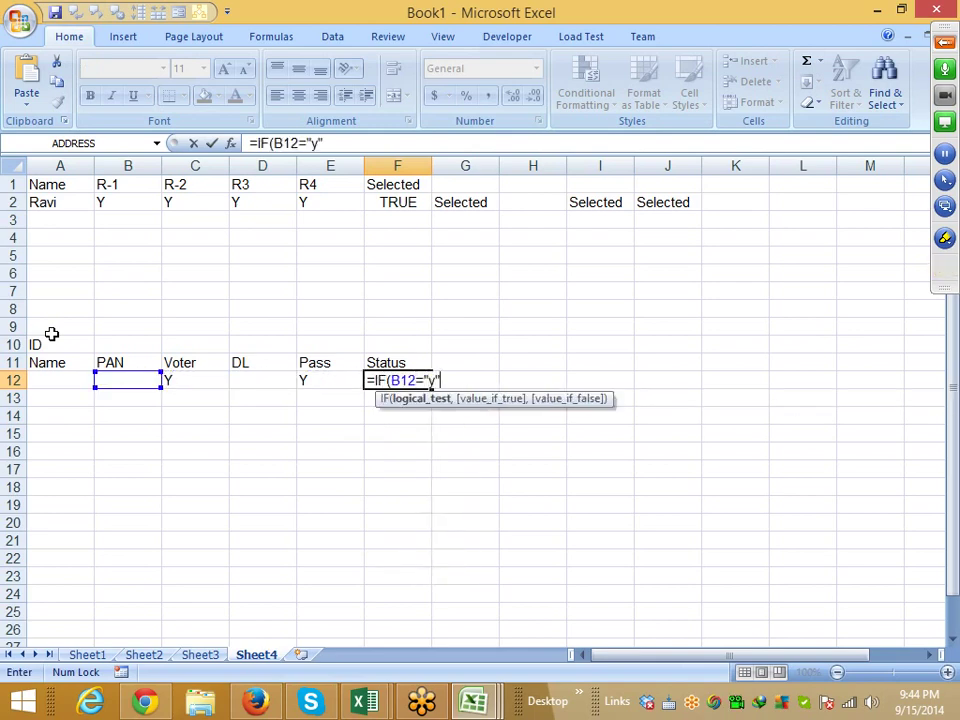
pyautogui.write(',"')
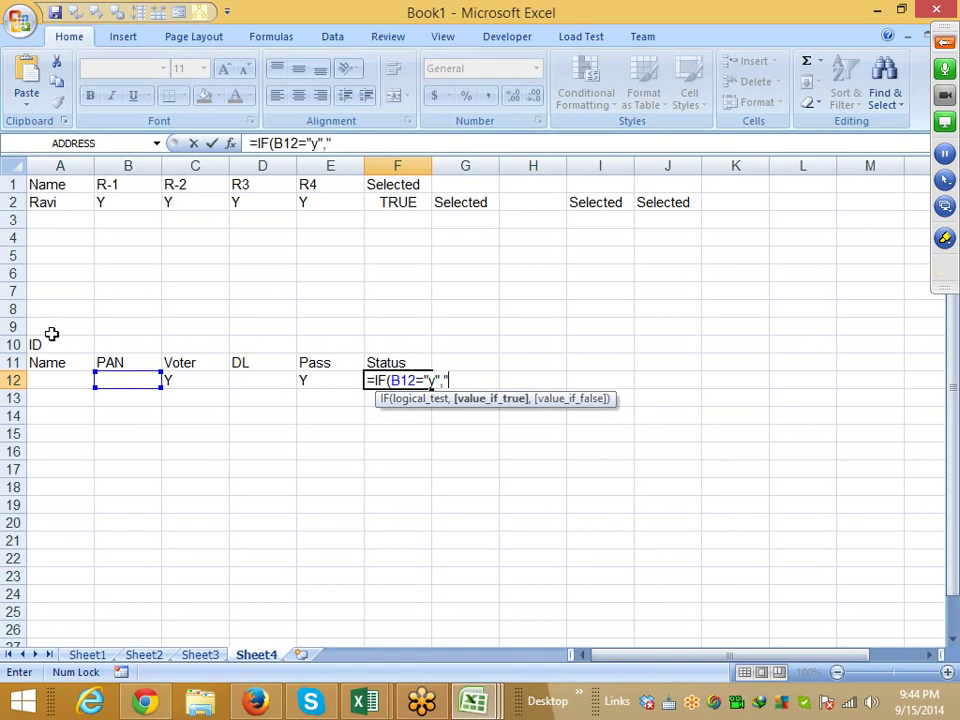
pyautogui.write('OK"')
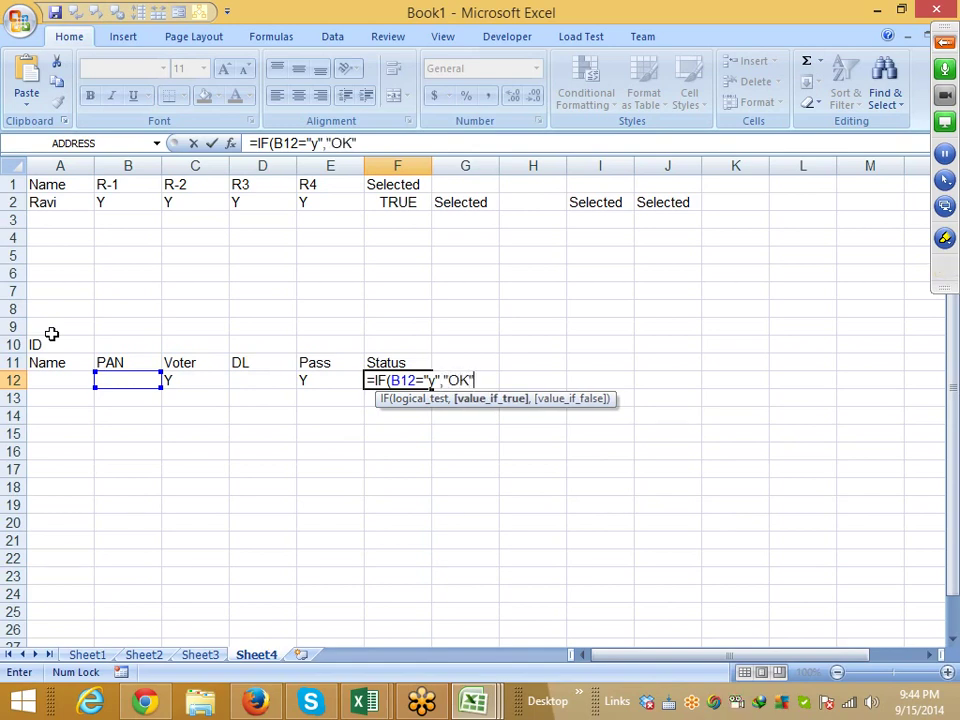
pyautogui.write(',')
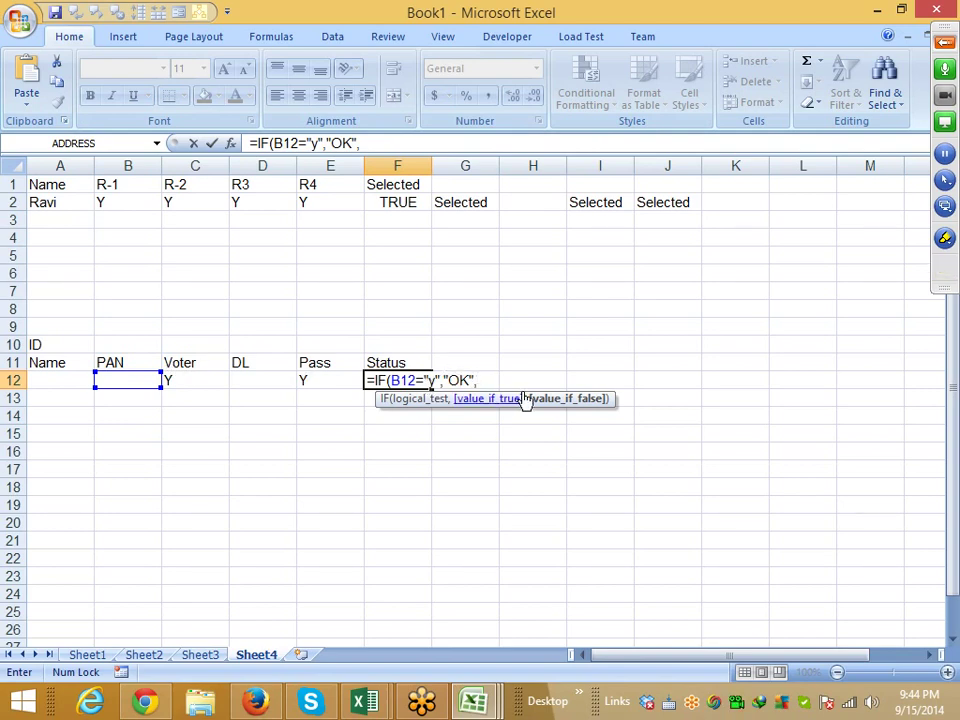
# - Extend F12 with nested IFs testing C12, D12, E12 for y returning OK, else "Pending"
pyautogui.write('if')
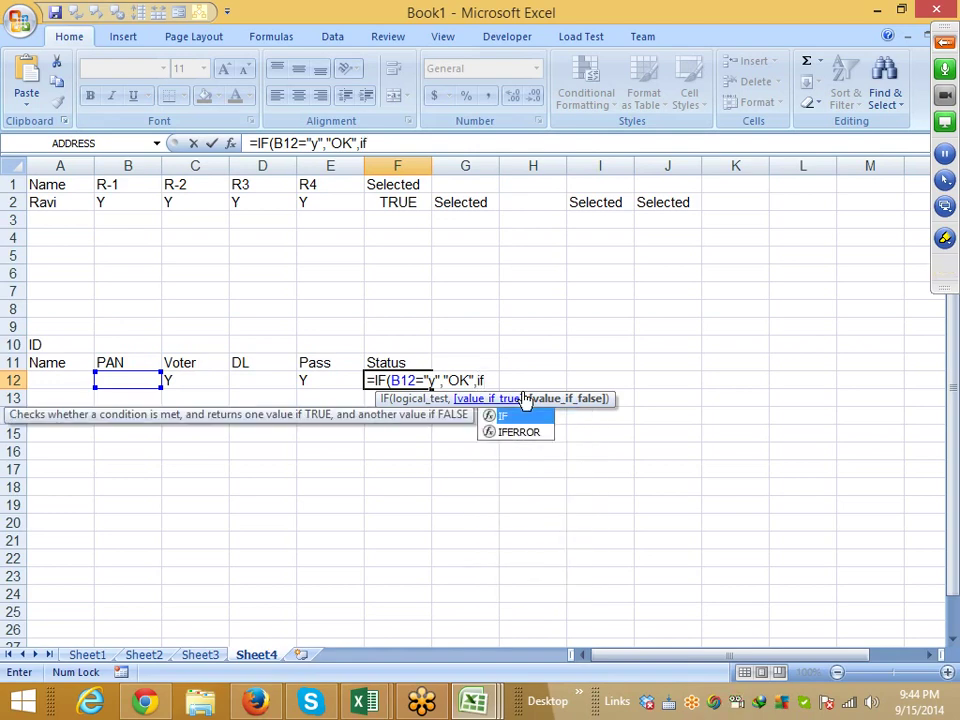
pyautogui.press('Tab')
pyautogui.click(198, 386)
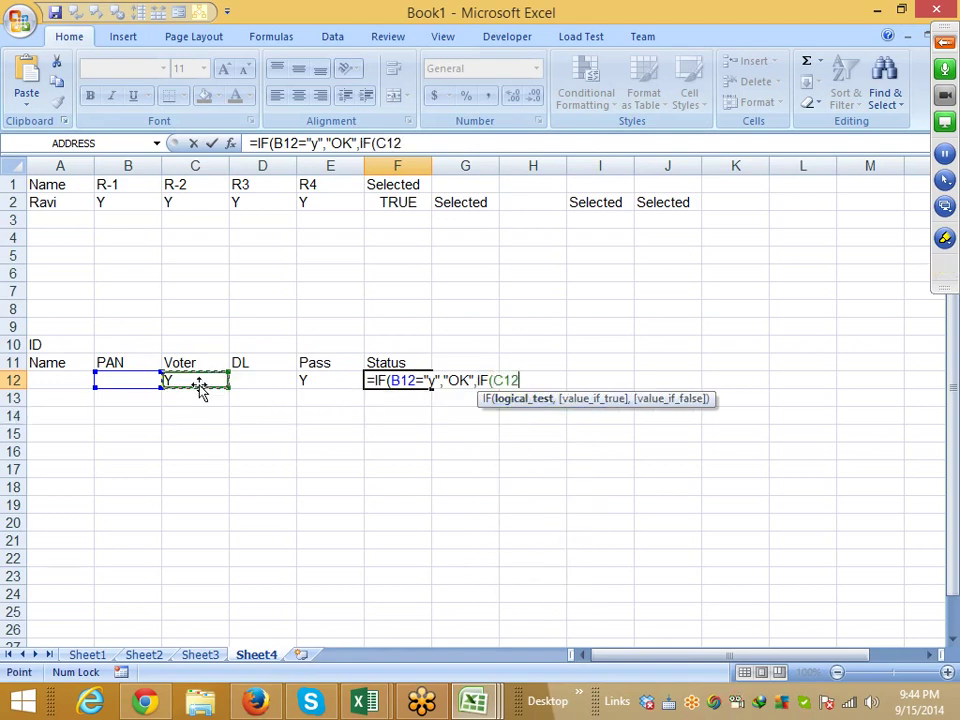
pyautogui.write('="y')
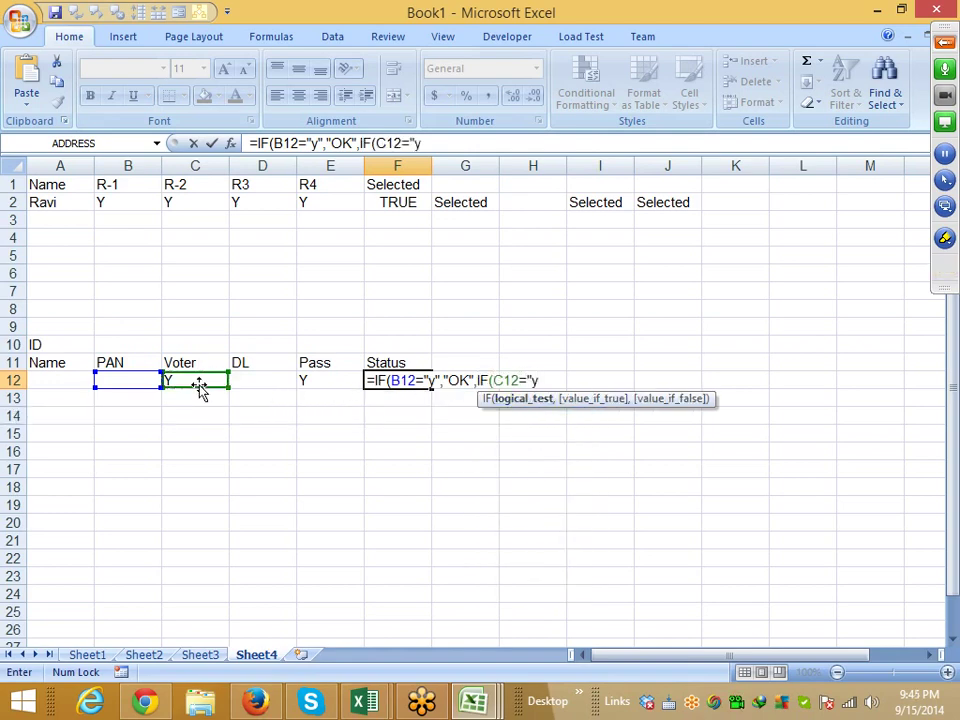
pyautogui.write('",')
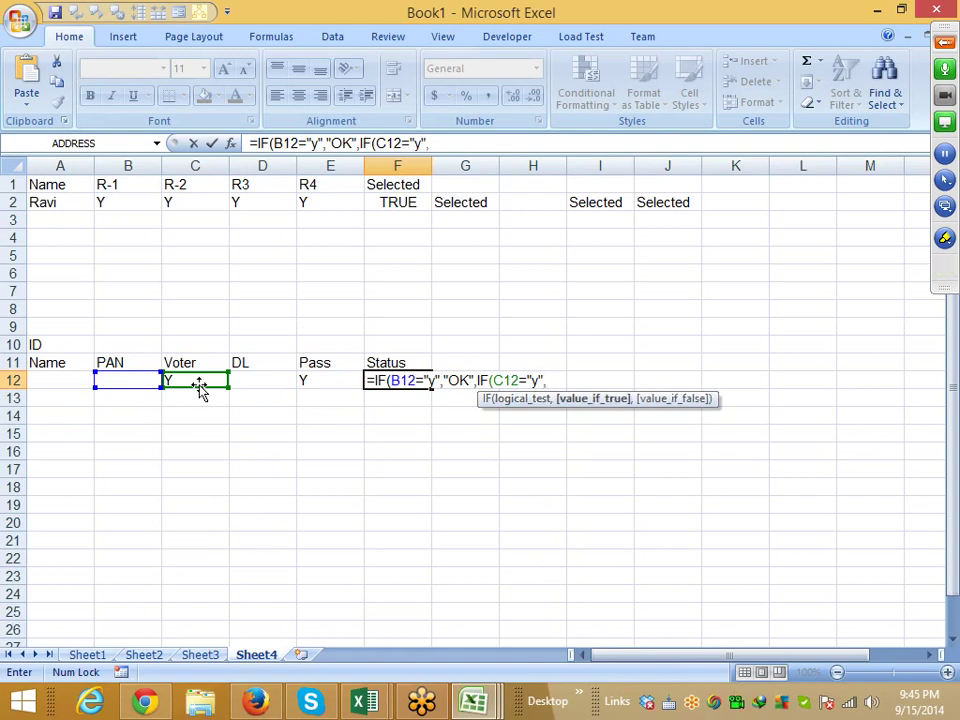
pyautogui.write('OK')
pyautogui.write('"OK"')
pyautogui.write(',if')
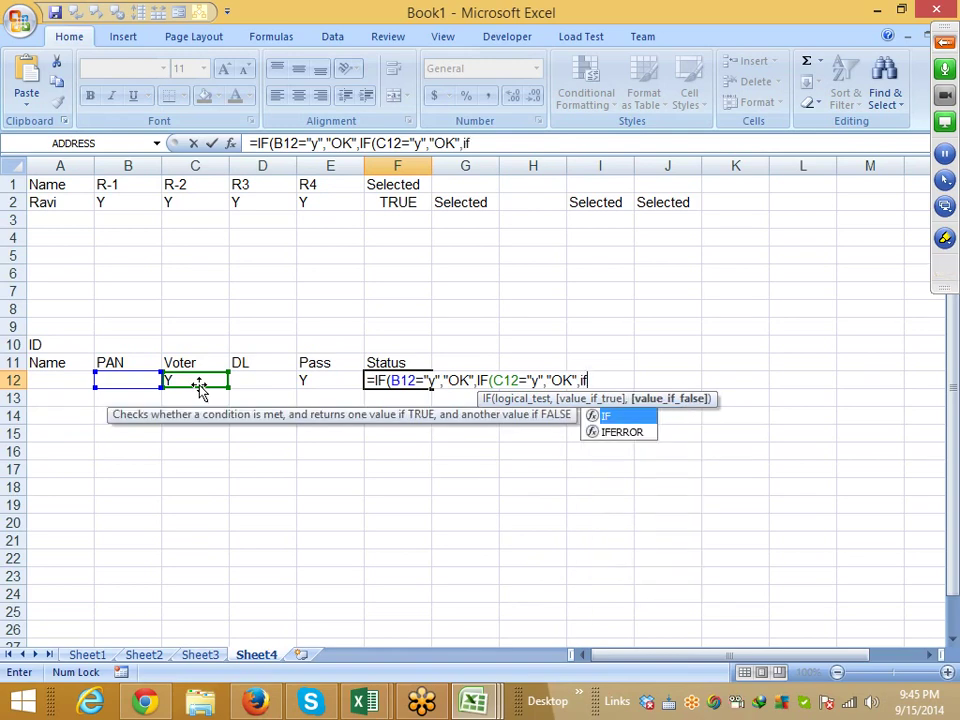
pyautogui.write('(')
pyautogui.press('Left')
pyautogui.press('Left')
pyautogui.write('=')
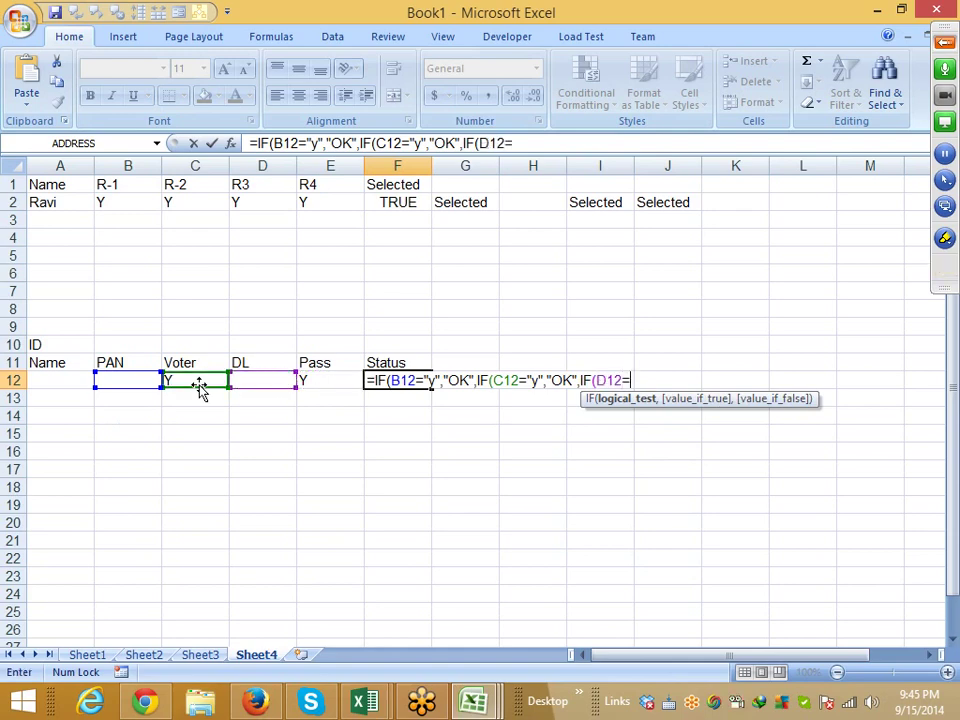
pyautogui.write('"y"')
pyautogui.write(',"O')
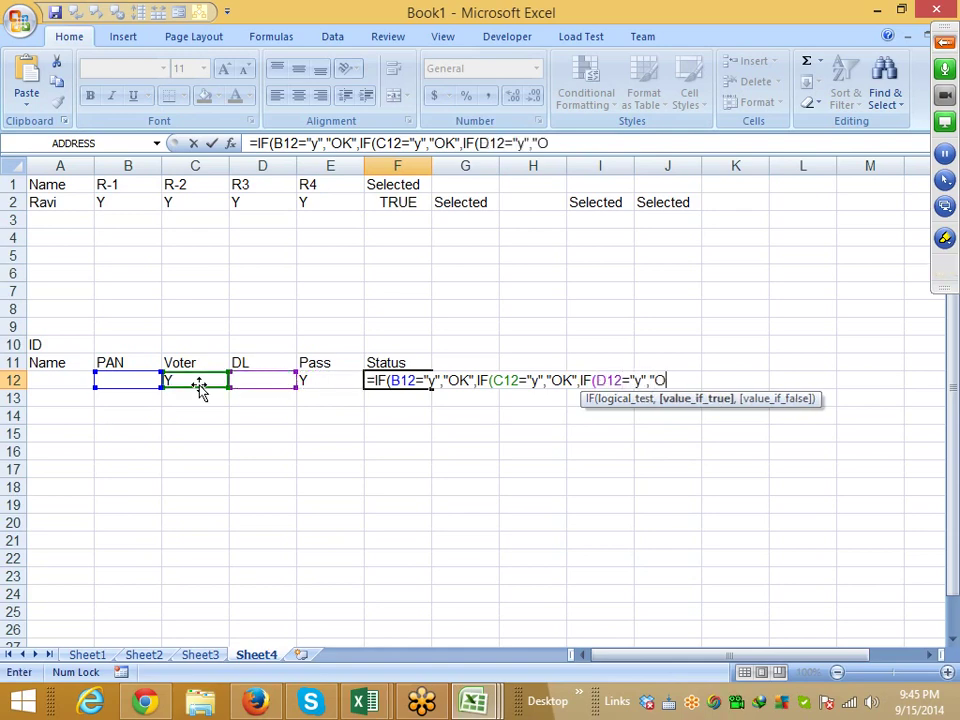
pyautogui.write('K"')
pyautogui.write(',IF')
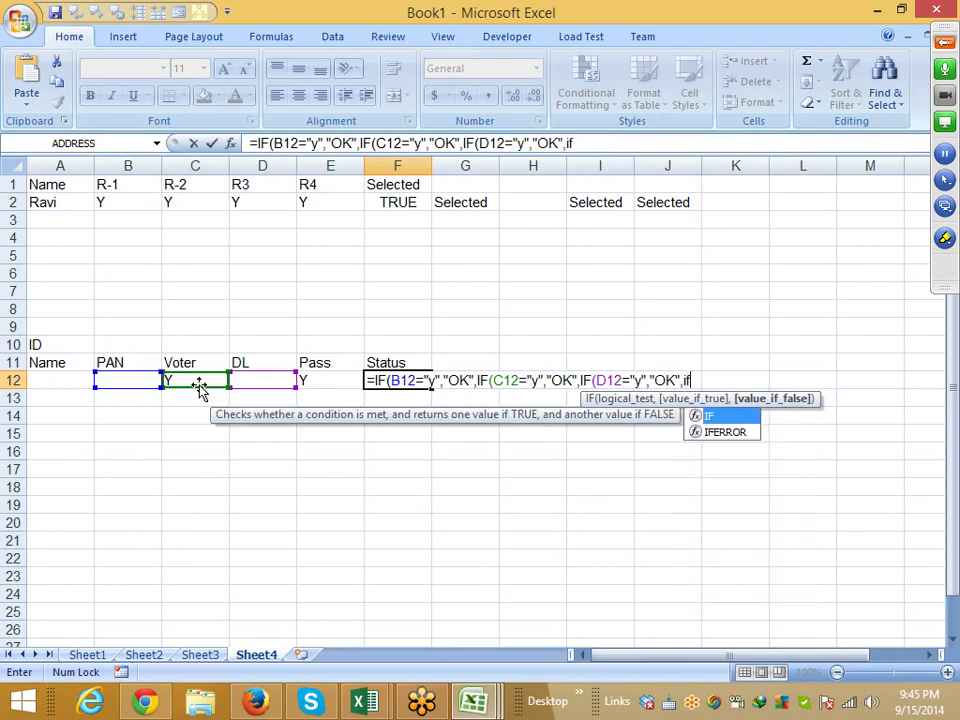
pyautogui.write('(')
pyautogui.press('Left')
pyautogui.write('=')
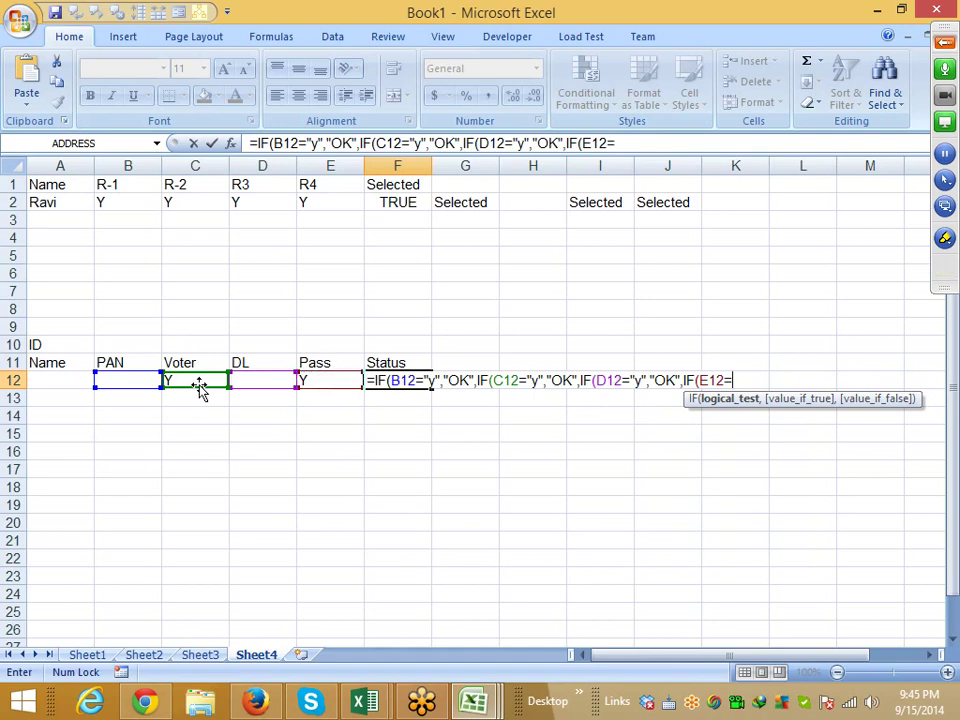
pyautogui.write('"Y"')
pyautogui.write(',"')
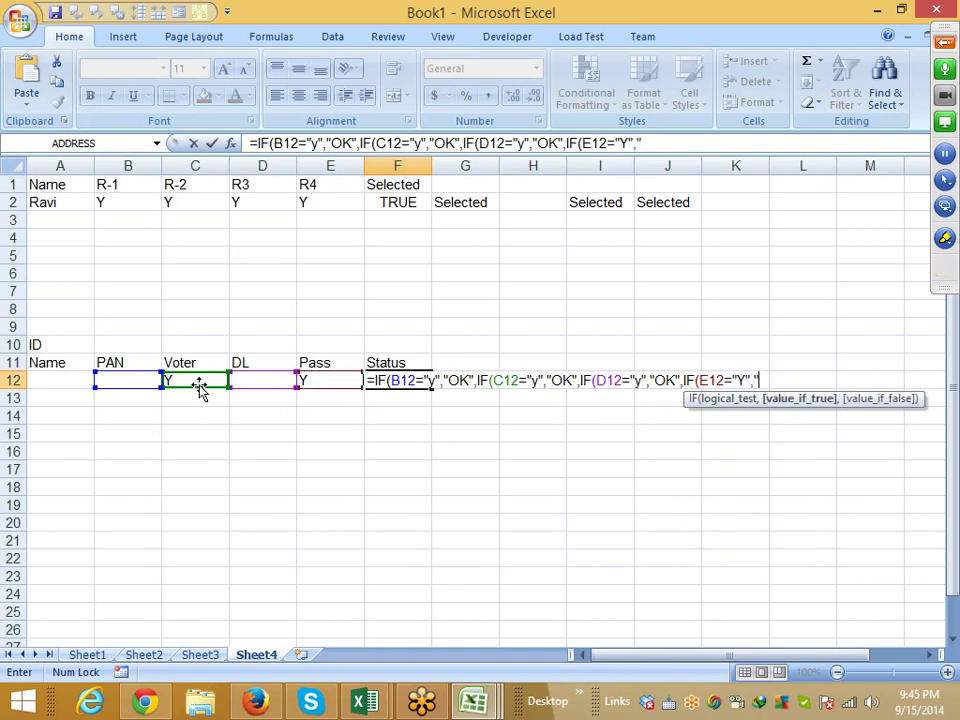
pyautogui.write('OK"')
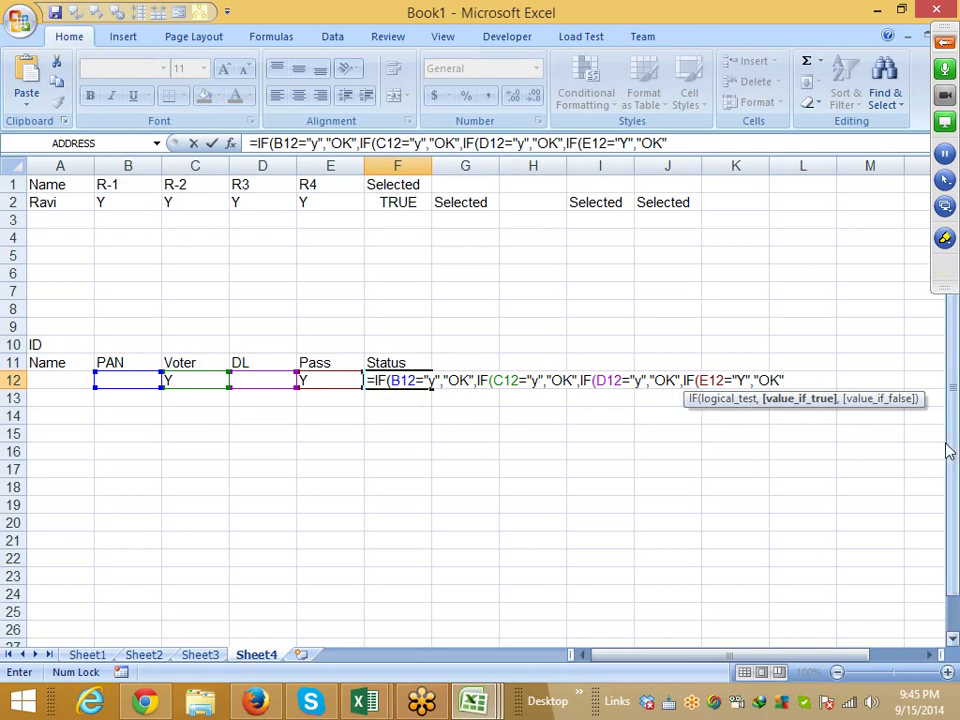
pyautogui.write(',"')
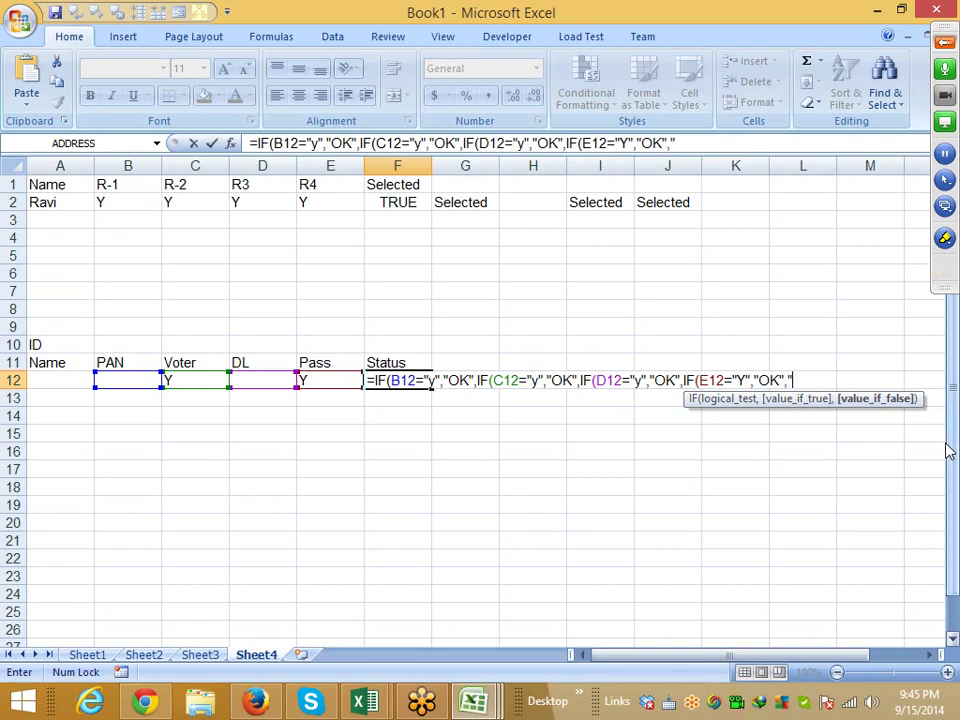
pyautogui.write('Pe')
pyautogui.write('nding')
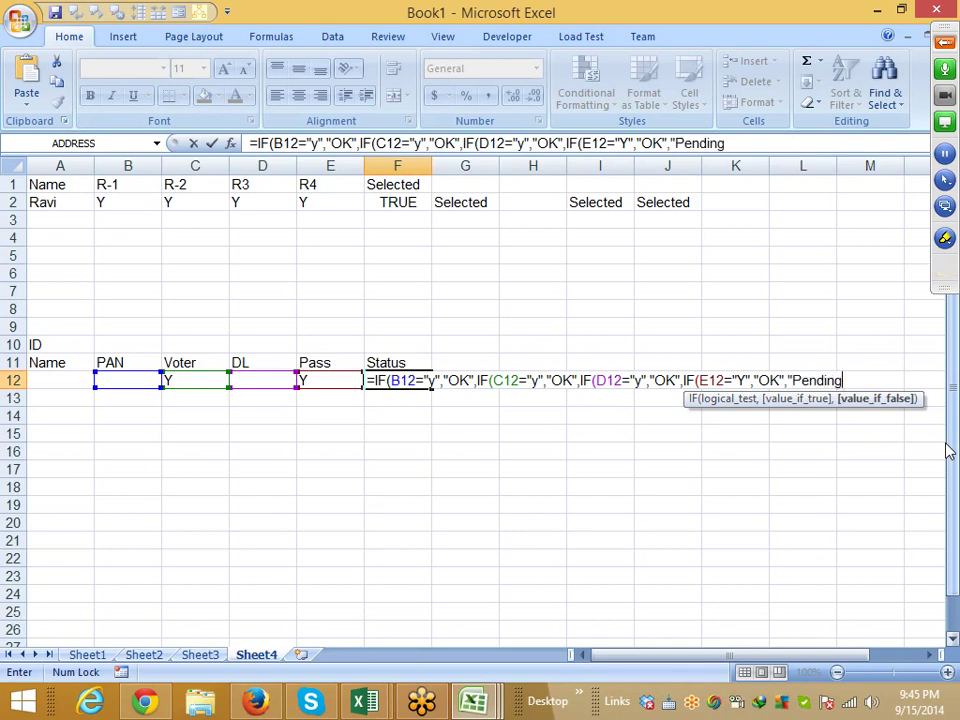
pyautogui.write('"')
# - Commit the nested IF formula showing OK, then move it from F12 to I12
pyautogui.press('Return')
pyautogui.press('Return')
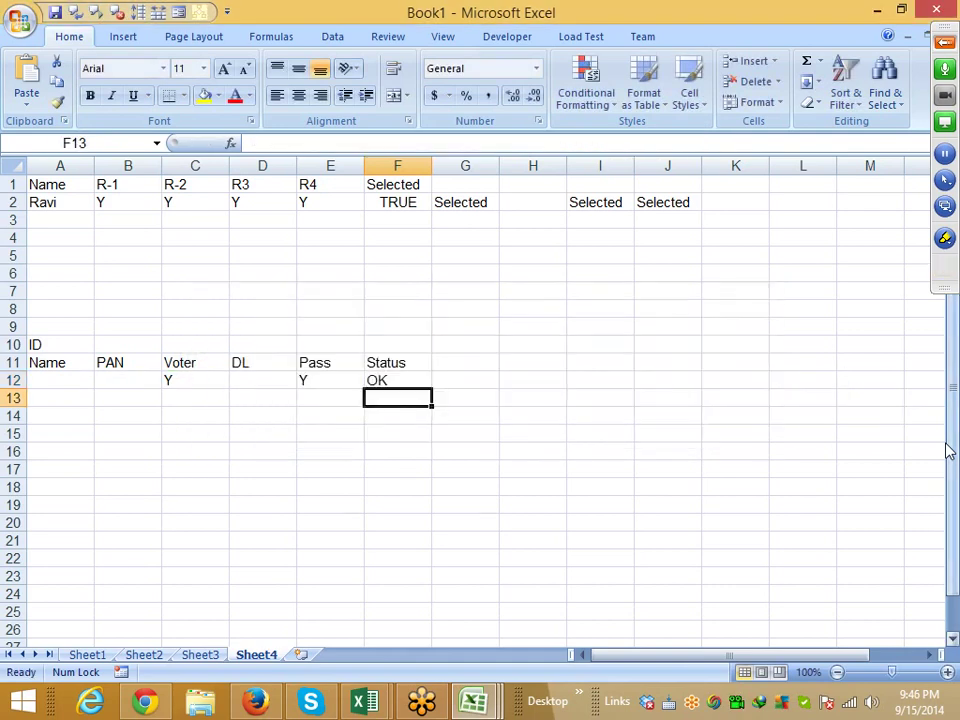
pyautogui.press('Up')
pyautogui.press('capslock')
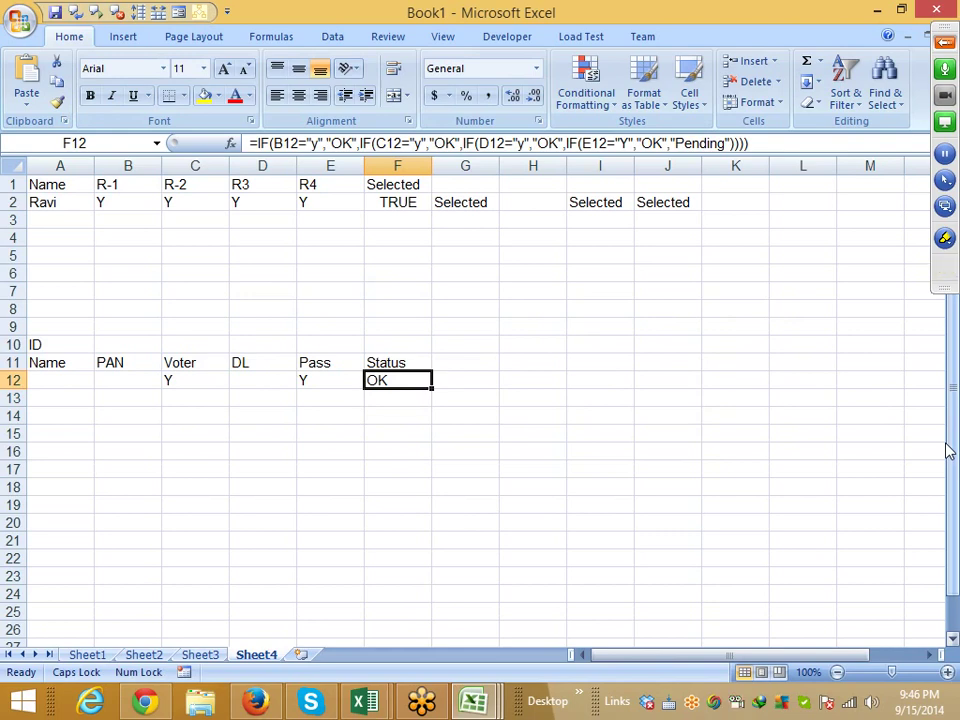
pyautogui.hotkey('ctrl', 'c')
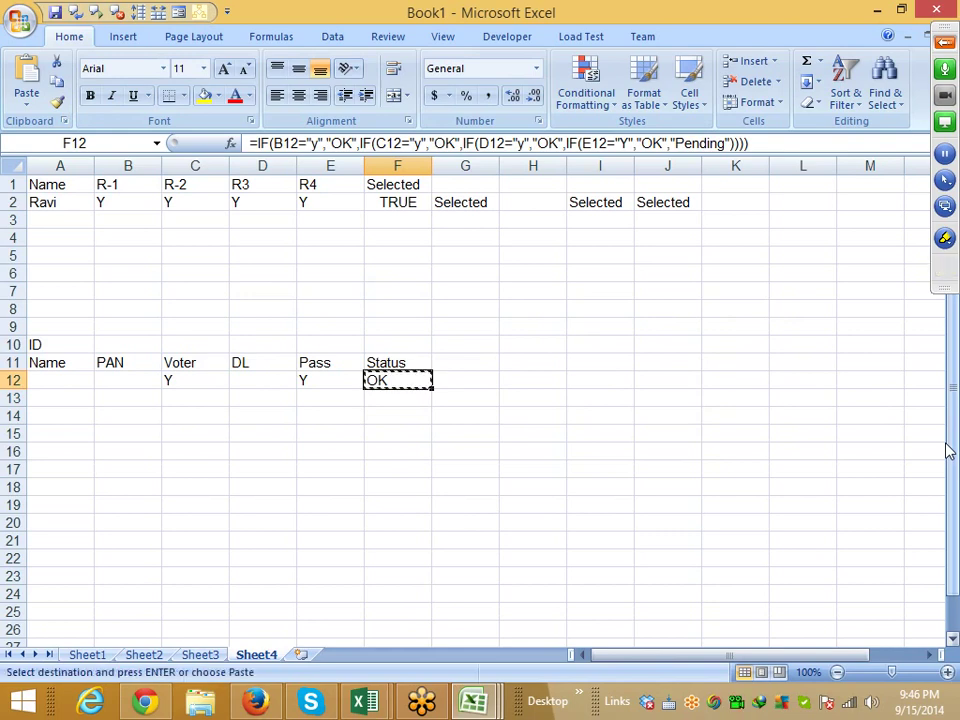
pyautogui.press('Right')
pyautogui.press('Right')
pyautogui.press('Return')
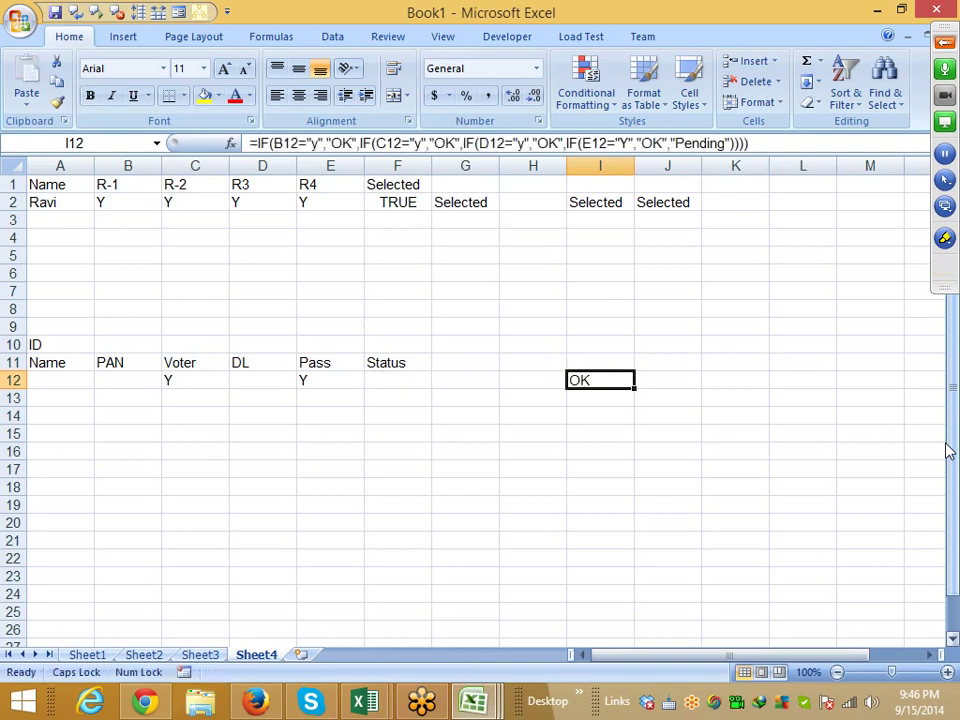
pyautogui.press('Left')
pyautogui.press('Left')
pyautogui.press('Left')
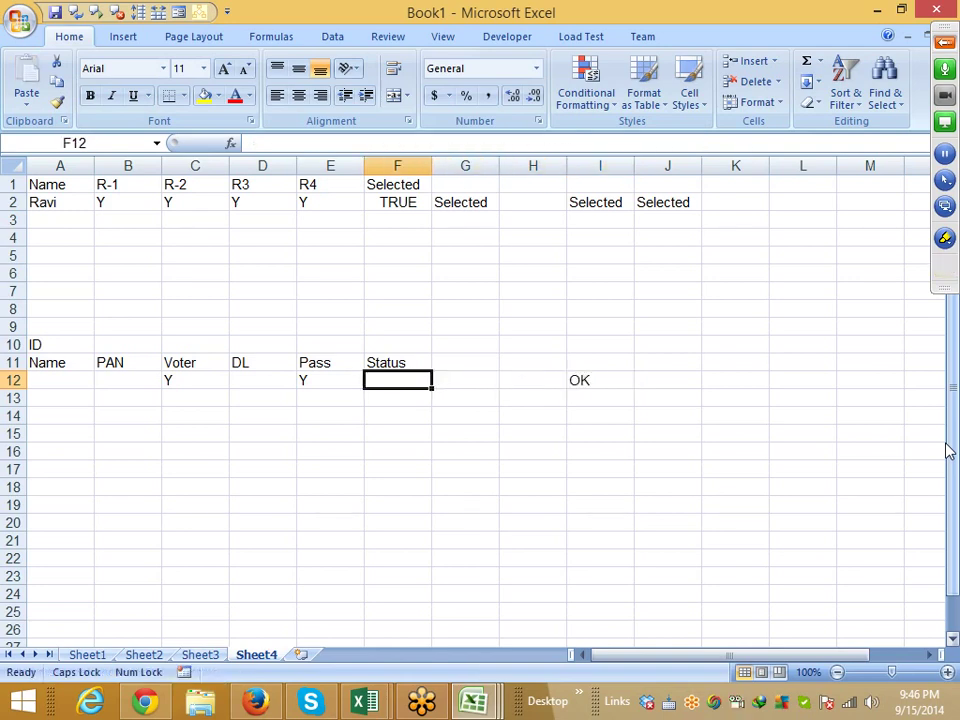
# - Enter =OR(B12="Y",C12="Y",D12="Y",E12="Y") in F12 by pointing at cells; it returns TRUE
pyautogui.write('=OR(')
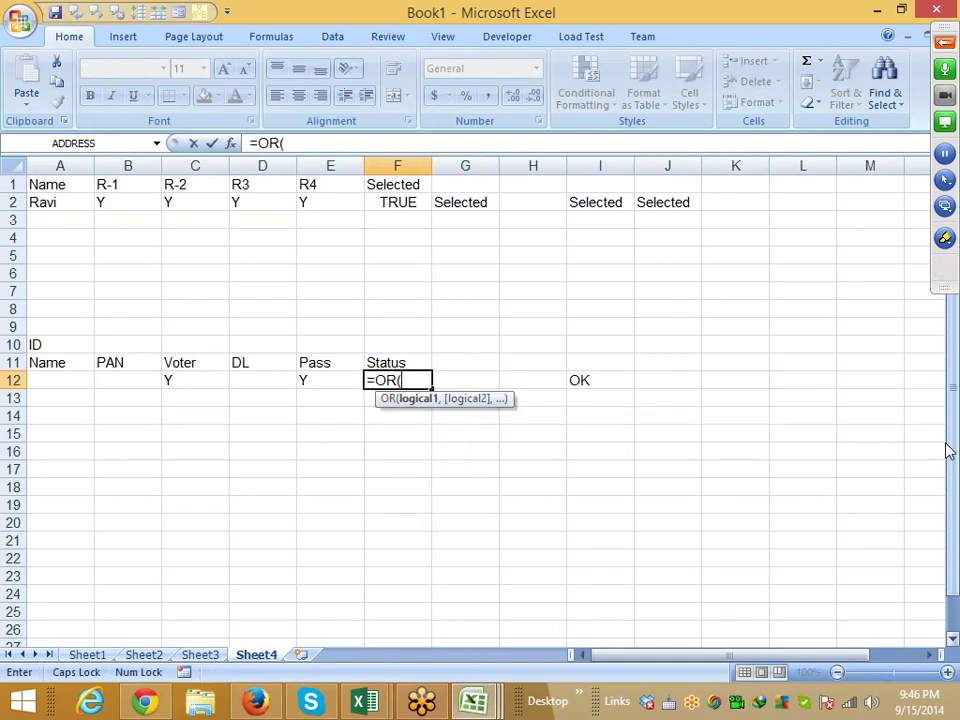
pyautogui.press('Left')
pyautogui.press('Left')
pyautogui.press('Left')
pyautogui.press('Left')
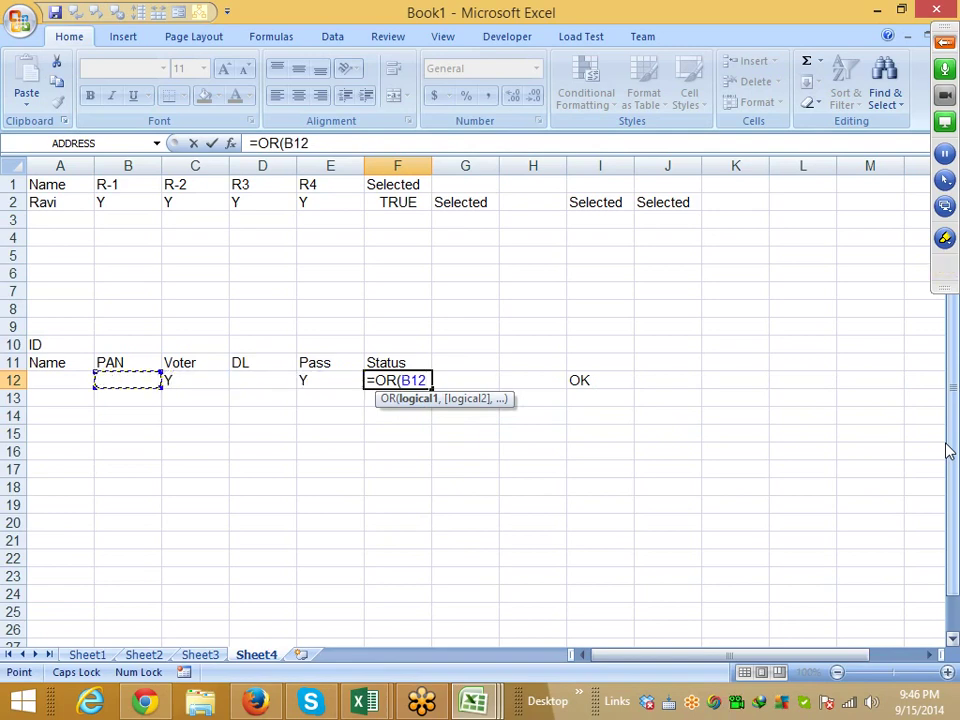
pyautogui.write('="Y"')
pyautogui.write(',')
pyautogui.press('Left')
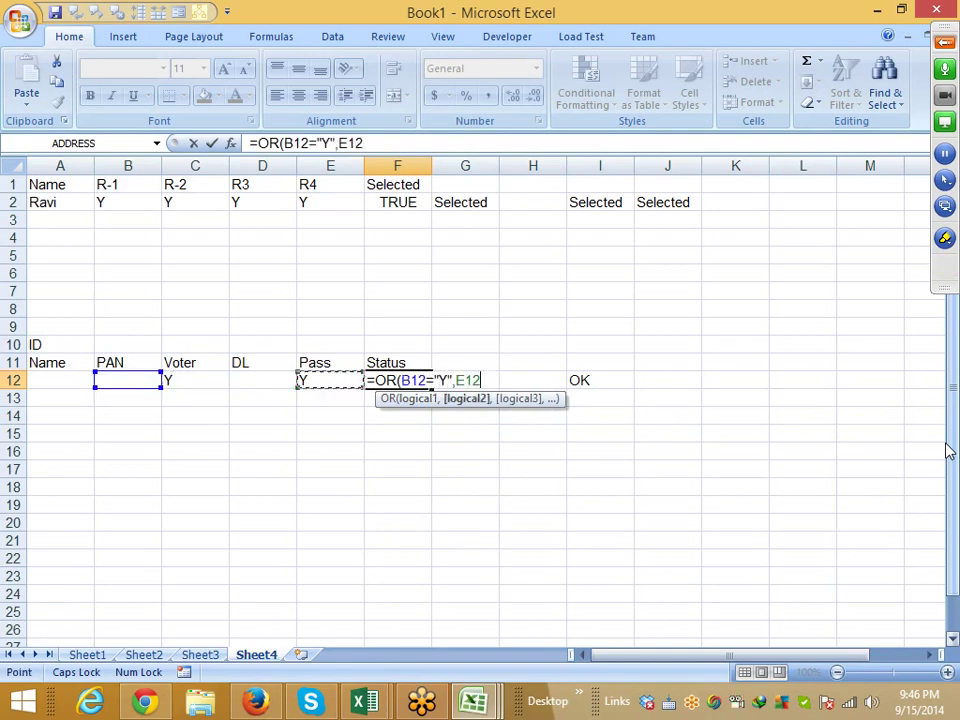
pyautogui.press('Left')
pyautogui.press('Left')
pyautogui.write('="Y"')
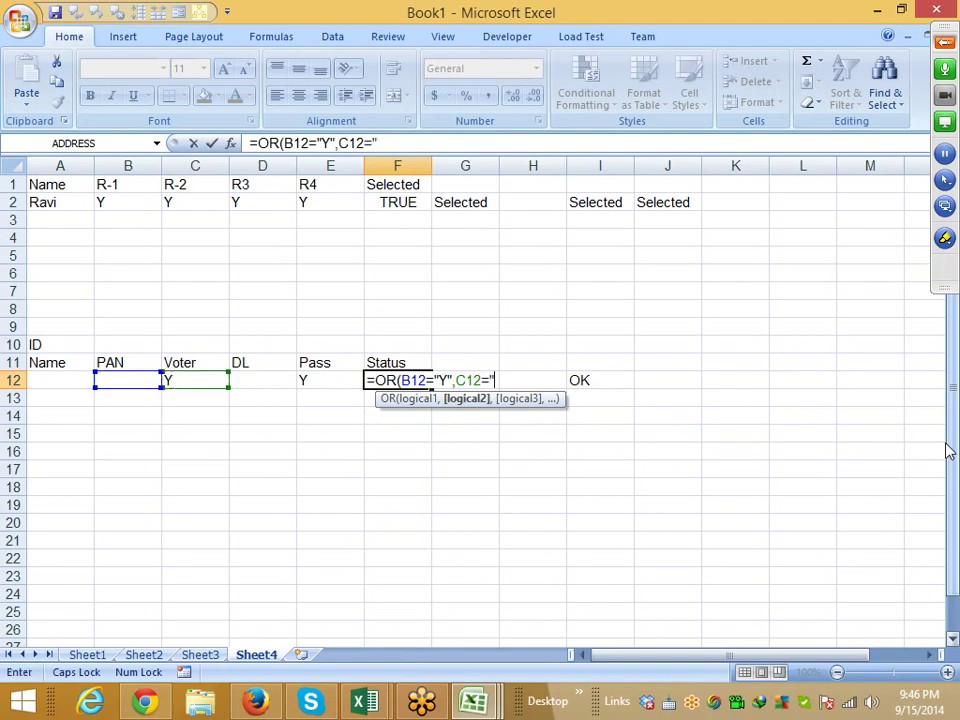
pyautogui.write(',')
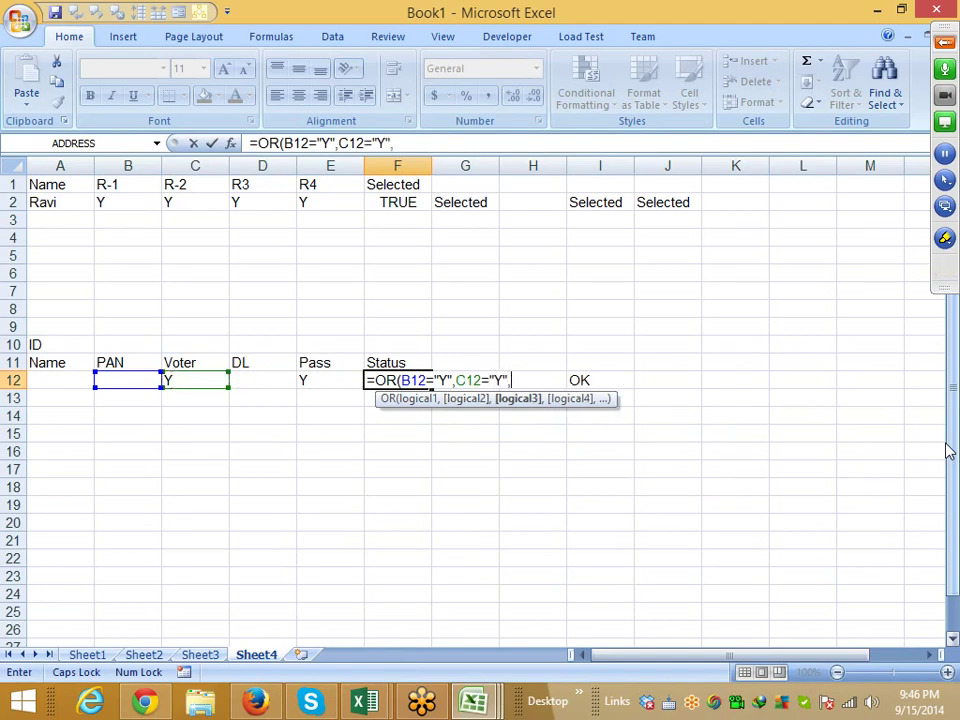
pyautogui.press('Left')
pyautogui.press('Left')
pyautogui.write('="')
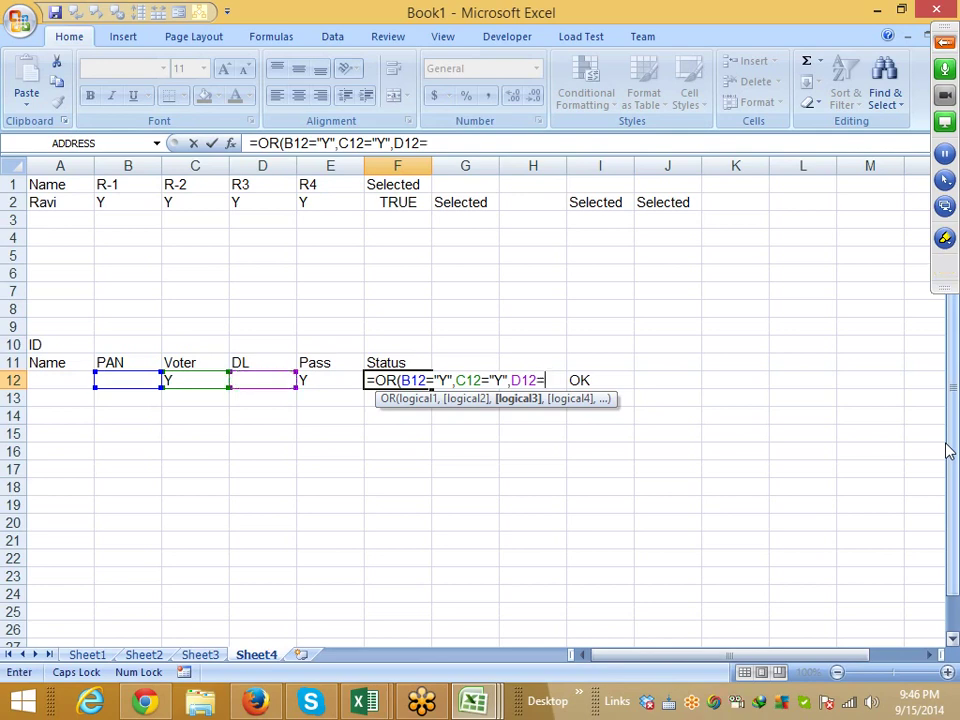
pyautogui.write('Y"')
pyautogui.write(',')
pyautogui.press('Left')
pyautogui.write('="Y"')
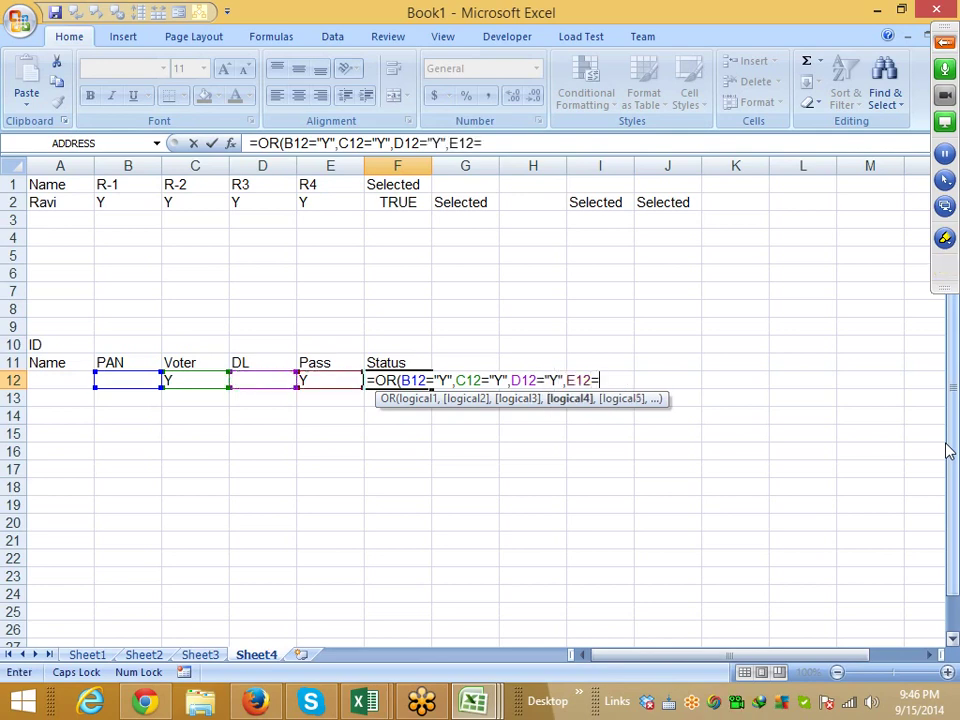
pyautogui.write(')')
pyautogui.press('Return')
pyautogui.press('Up')
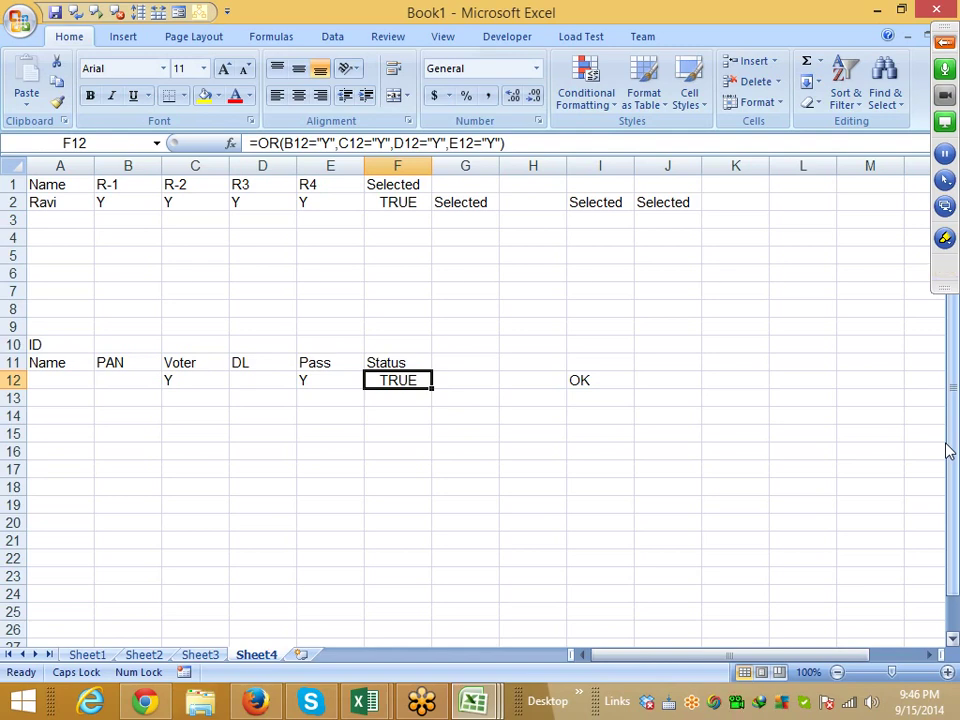
pyautogui.press('Right')
# - Enter =IF(F12,"ok","peNDING") in G12 so it returns ok from F12's TRUE
pyautogui.write('=I')
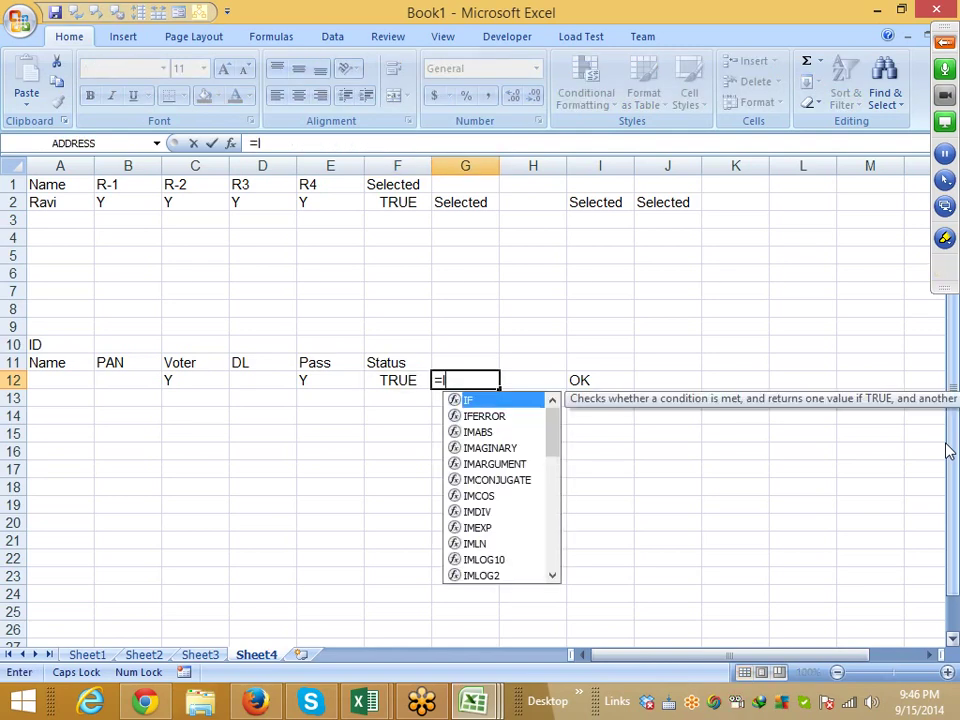
pyautogui.write('F(')
pyautogui.press('Left')
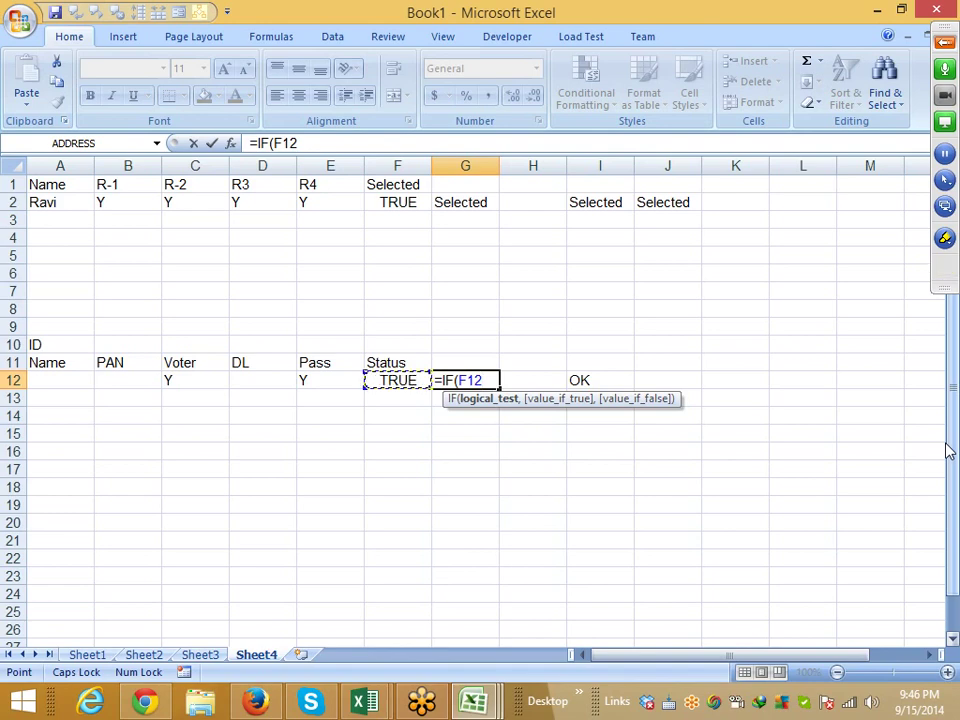
pyautogui.write(',"ok')
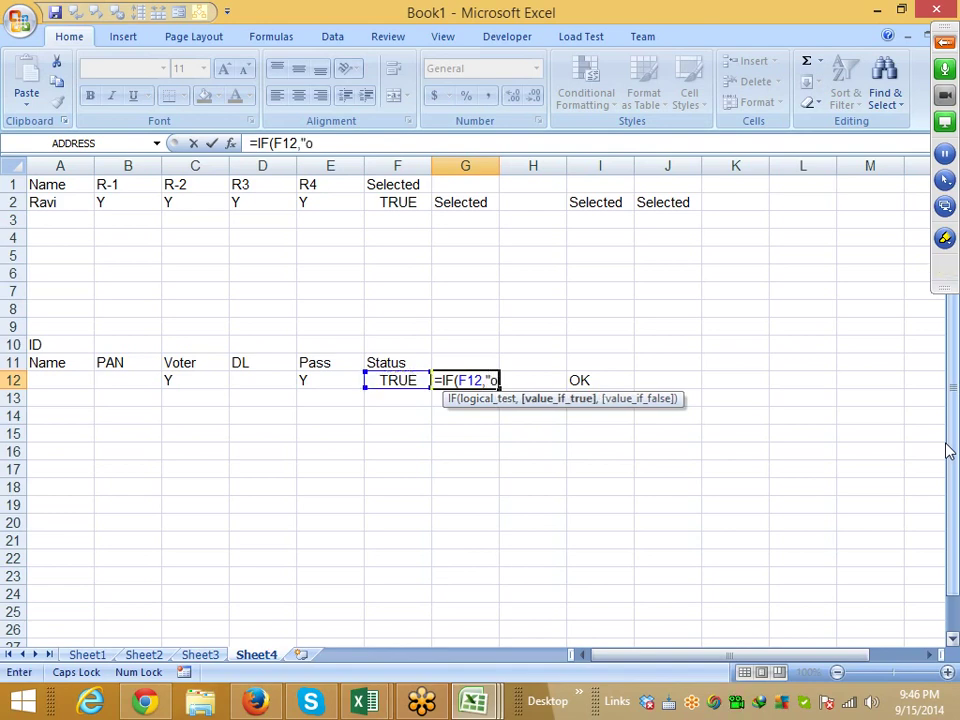
pyautogui.write('","pe')
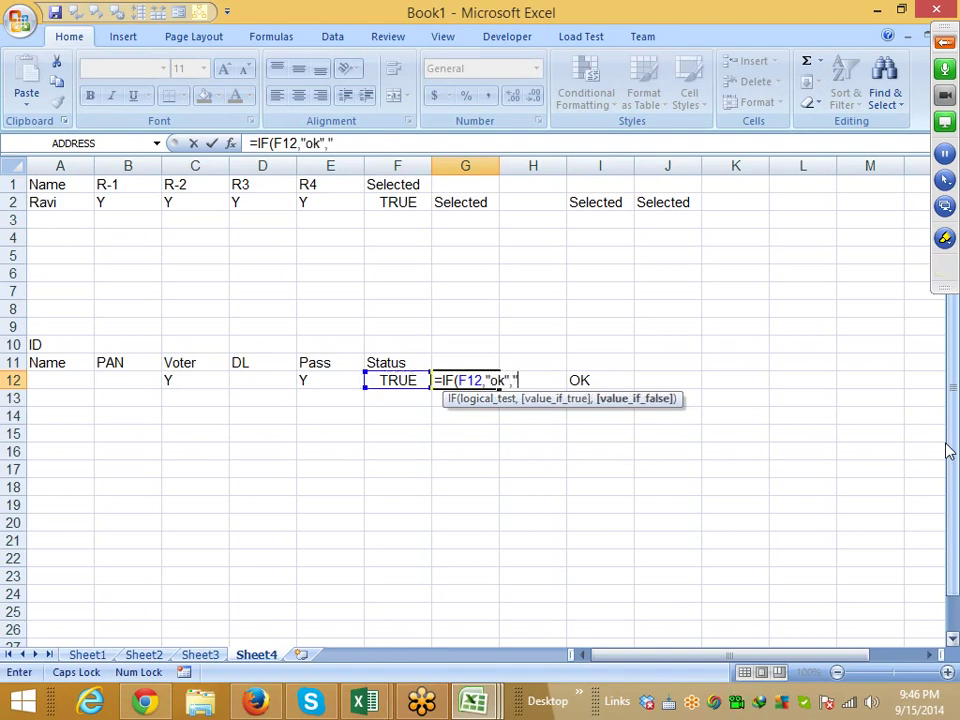
pyautogui.write('N')
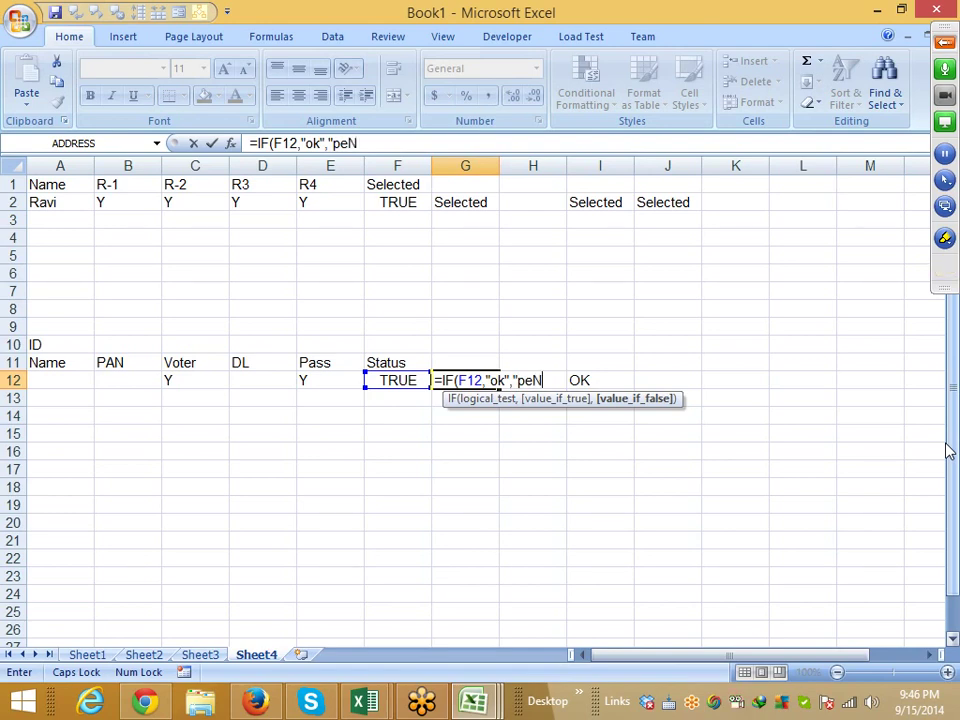
pyautogui.write('DIN')
pyautogui.write('G')
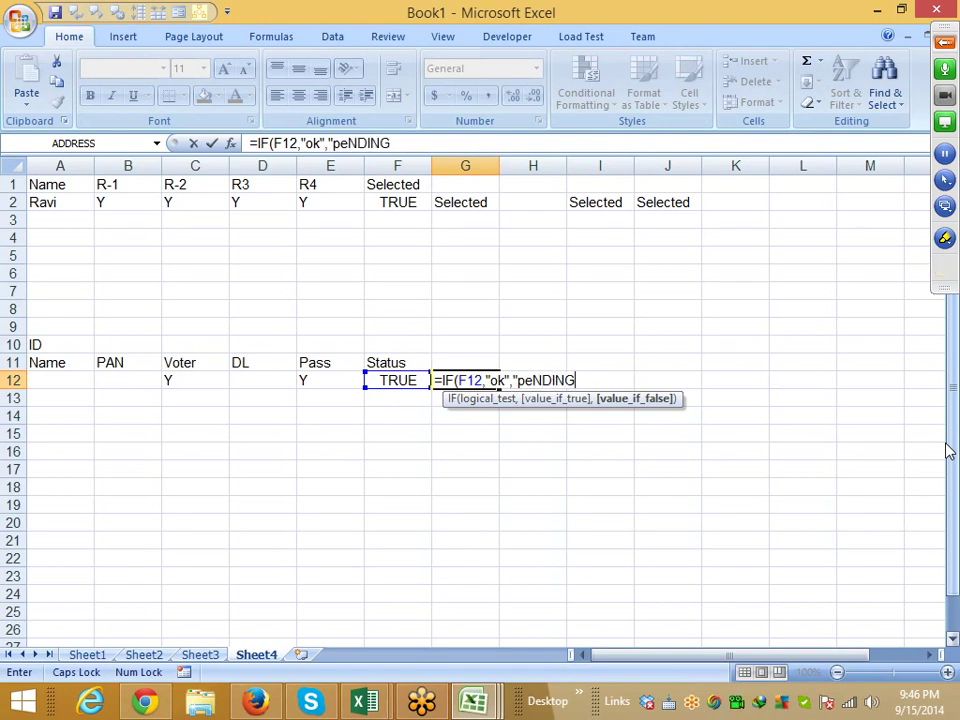
pyautogui.press('Return')
pyautogui.press('Up')
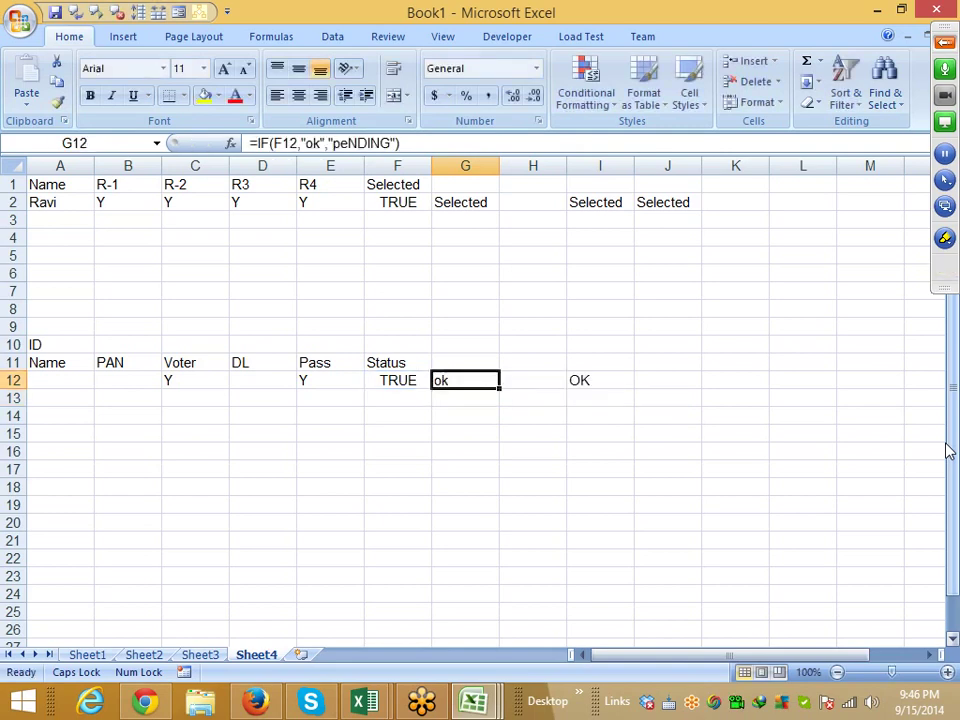
pyautogui.press('Left')
pyautogui.press('Left')
pyautogui.press('Left')
pyautogui.press('Left')
# - Give the PAN heading in B11 a yellow fill
pyautogui.press('Up')
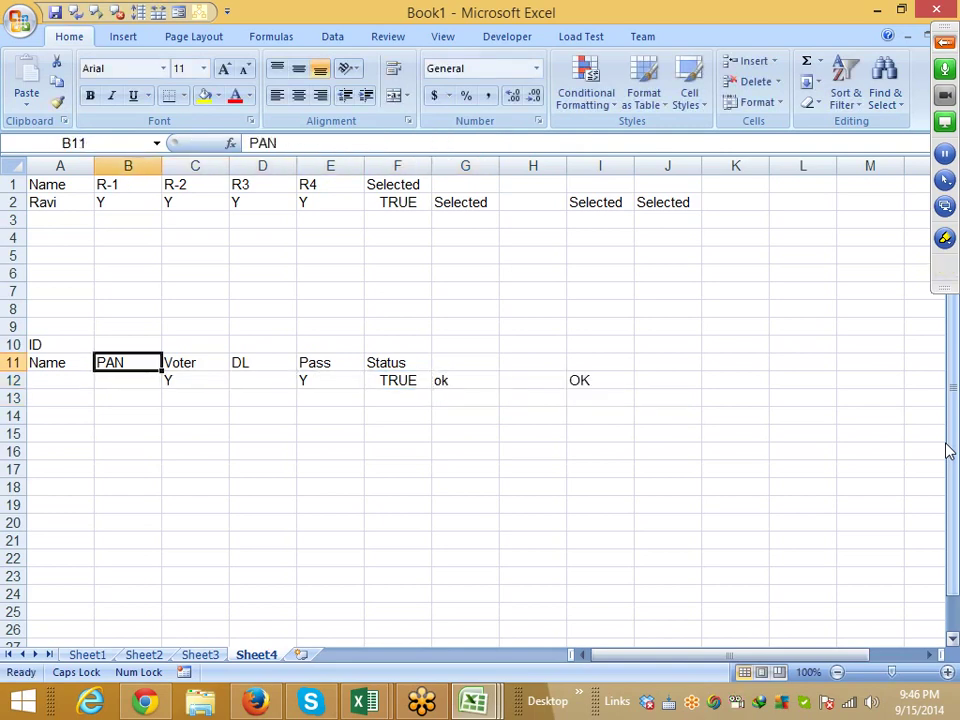
pyautogui.click(205, 95)
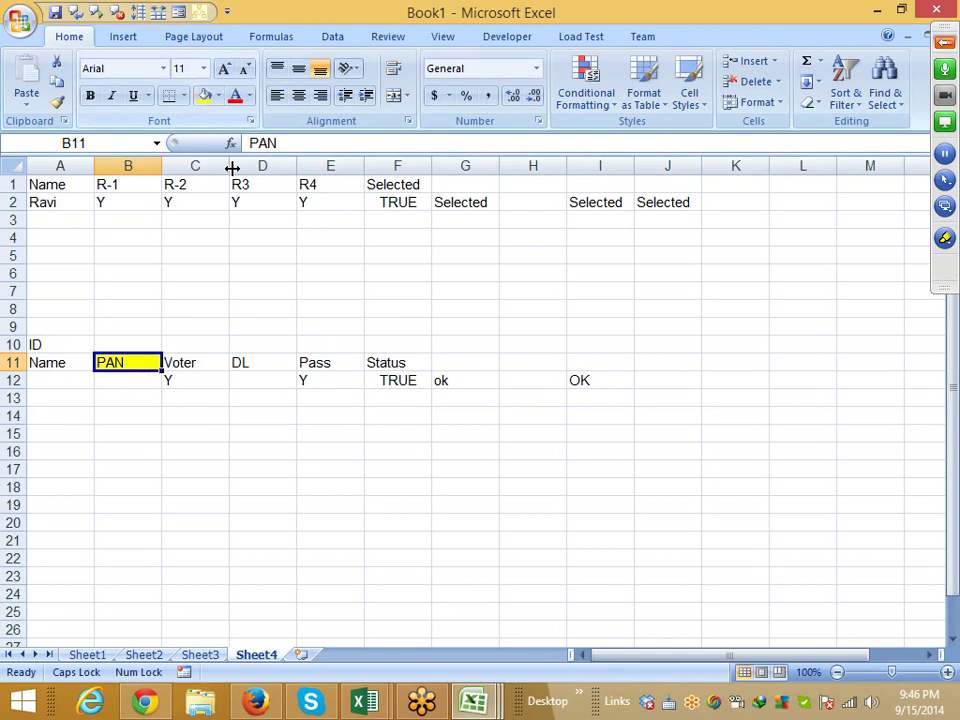
pyautogui.click(226, 430)
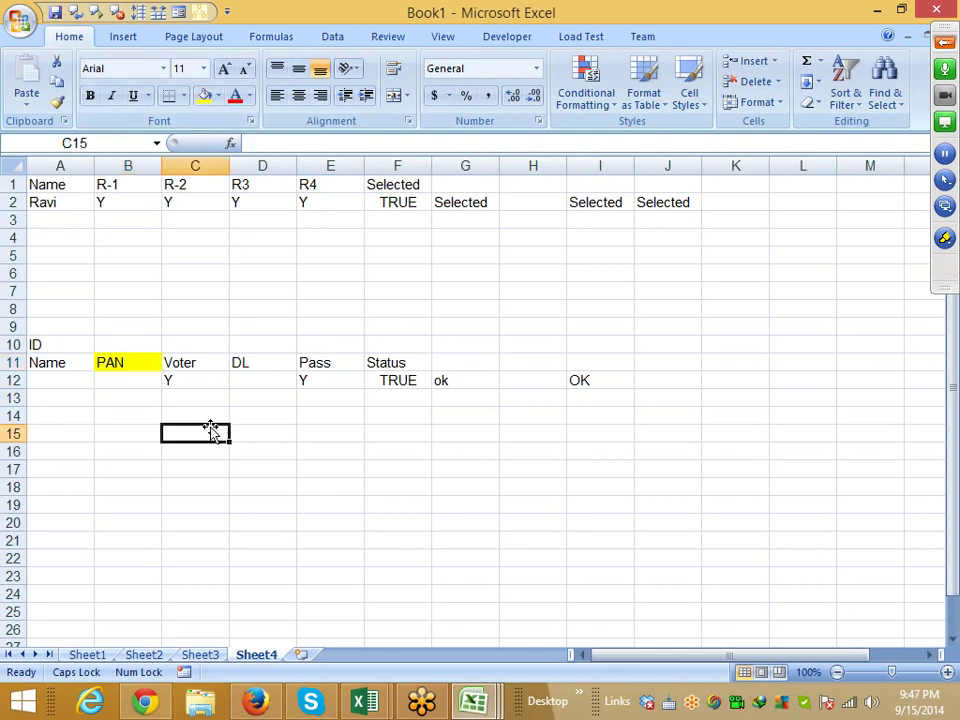
# - Enter y in B12 under PAN
pyautogui.click(146, 383)
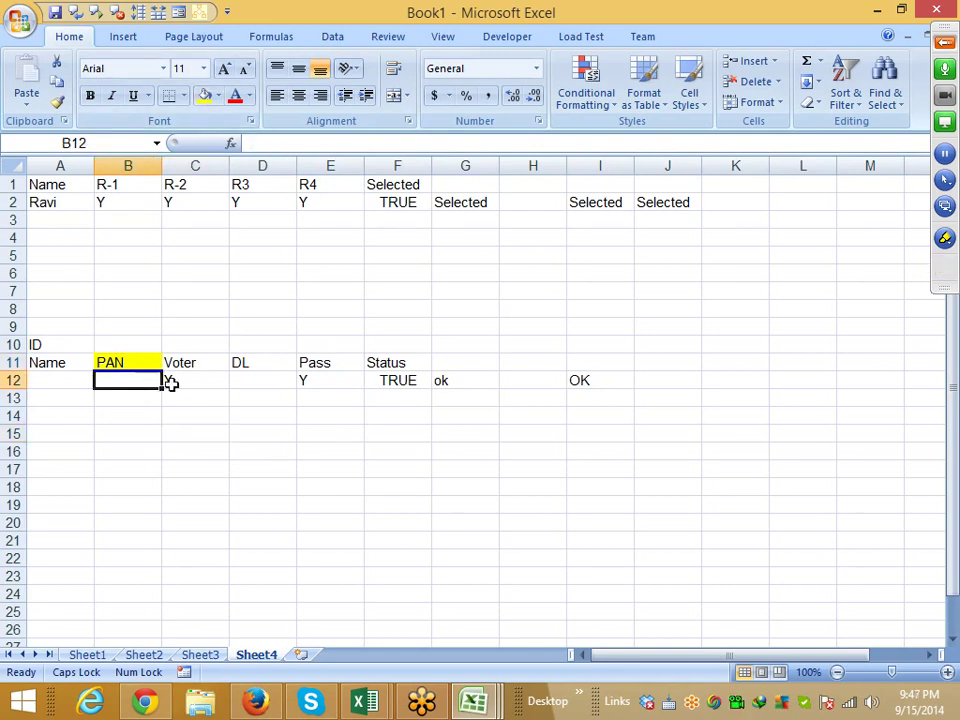
pyautogui.moveTo(173, 384)
pyautogui.mouseDown()
pyautogui.moveTo(302, 383)
pyautogui.moveTo(305, 392)
pyautogui.mouseUp()
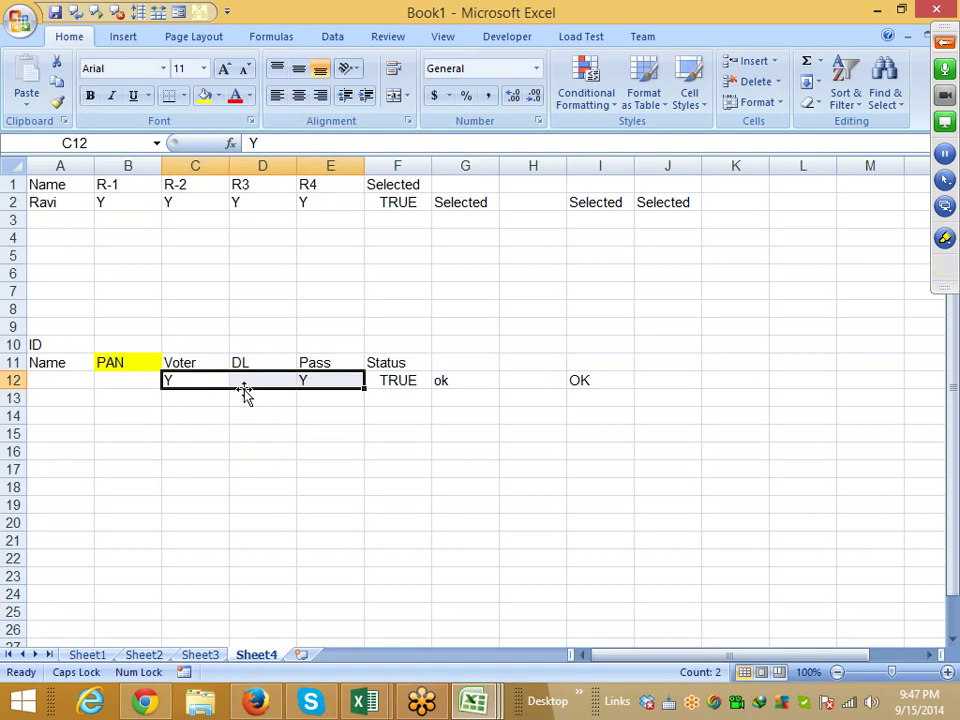
pyautogui.click(126, 378)
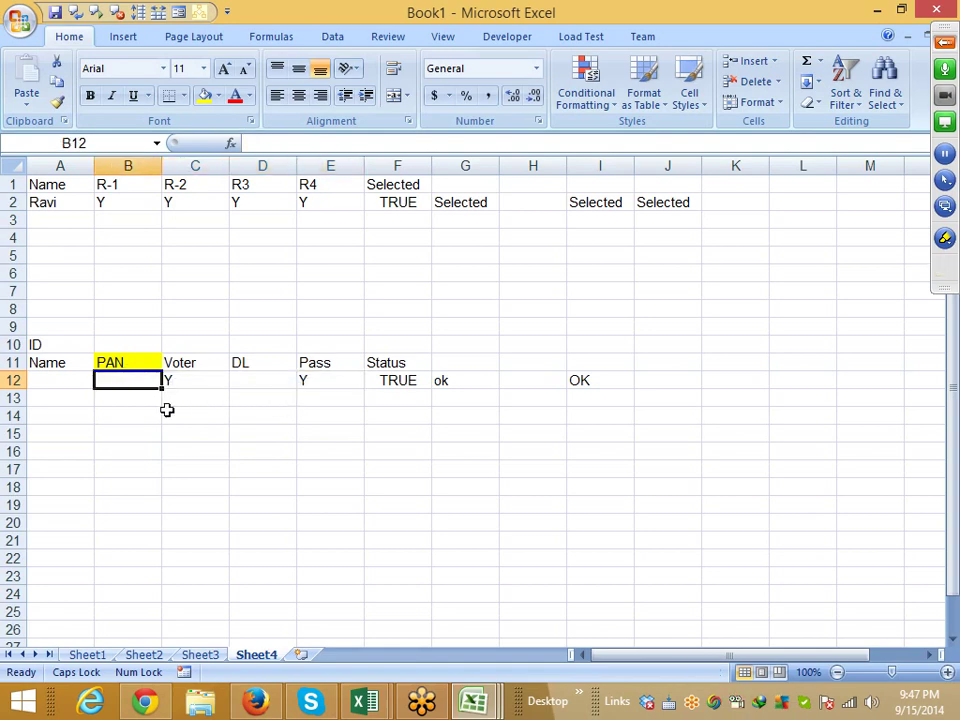
pyautogui.write('y')
pyautogui.press('Tab')
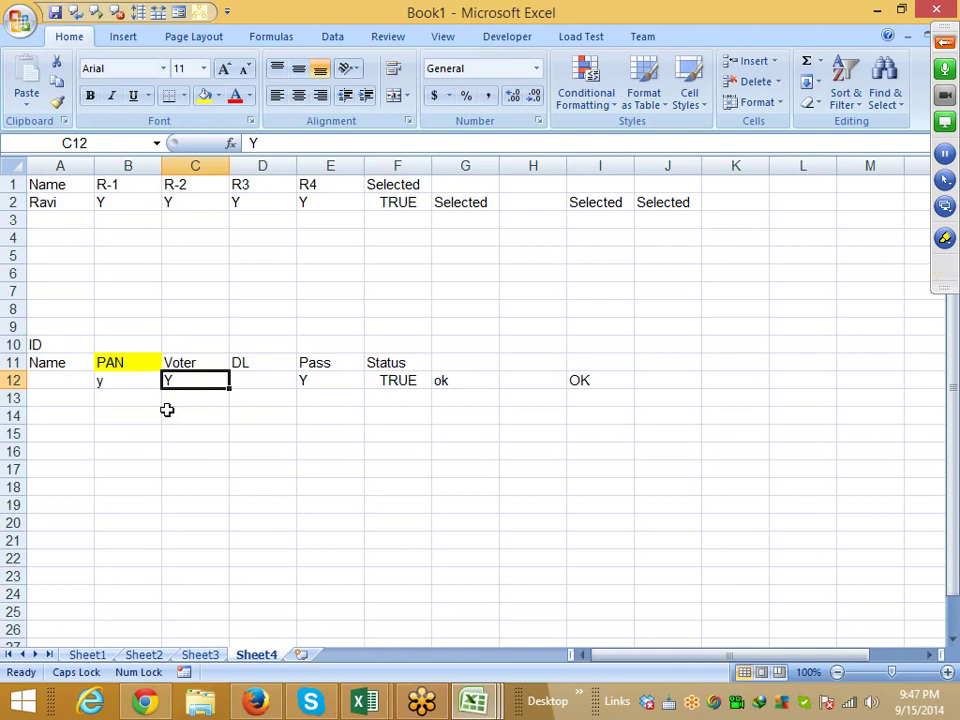
pyautogui.press('Return')
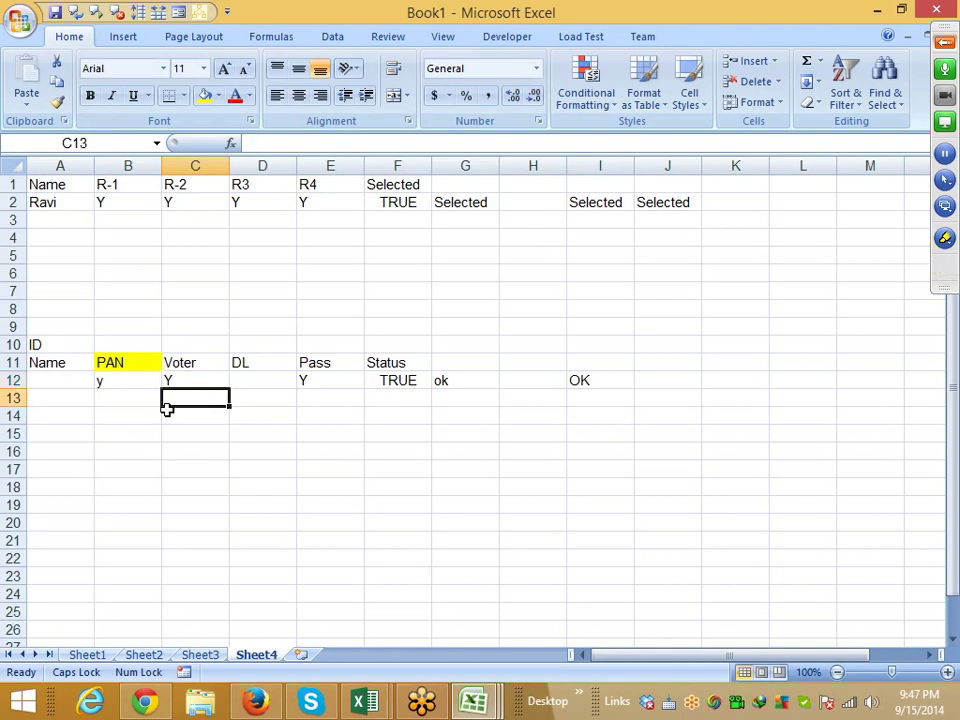
# - Start C13's formula with =AND and the B12 check, opening an OR with C12="Y"
pyautogui.write('=')
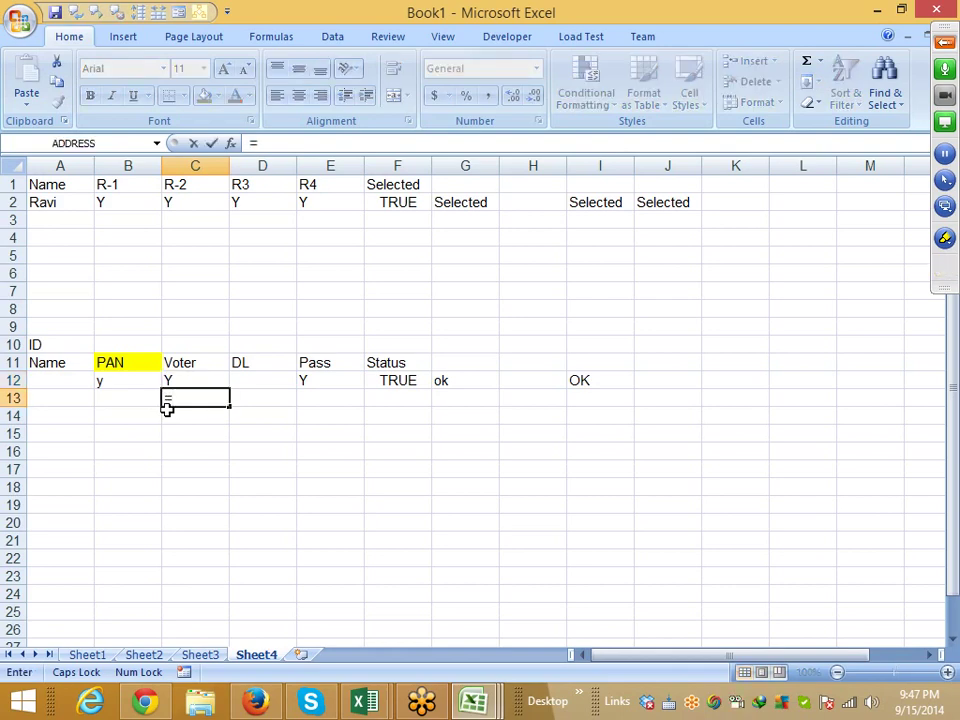
pyautogui.write('AND(')
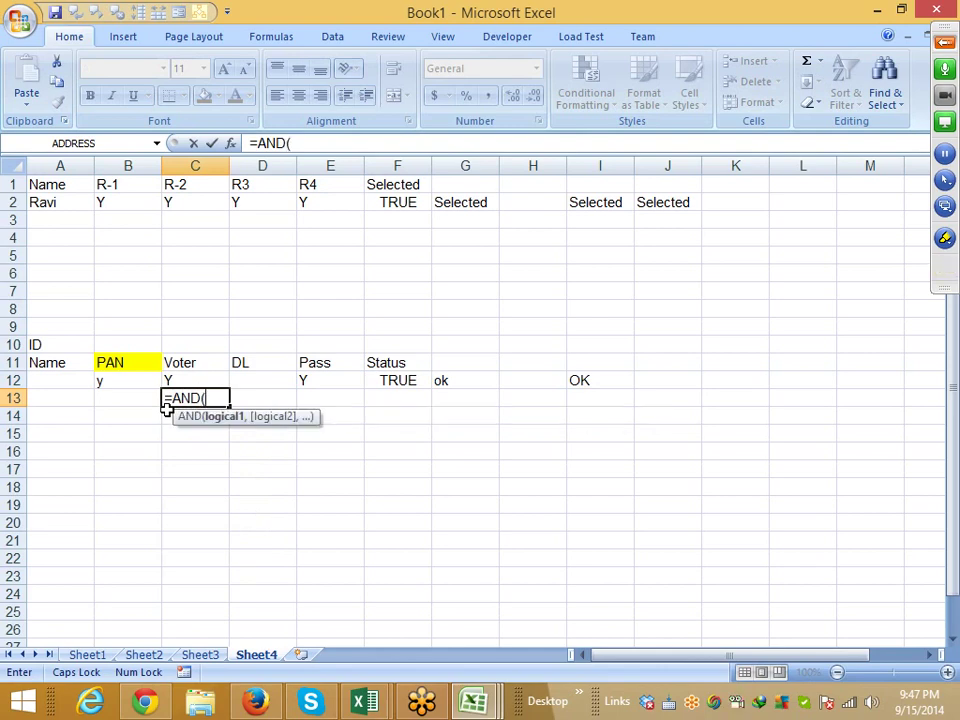
pyautogui.press('Left')
pyautogui.press('Up')
pyautogui.write('-')
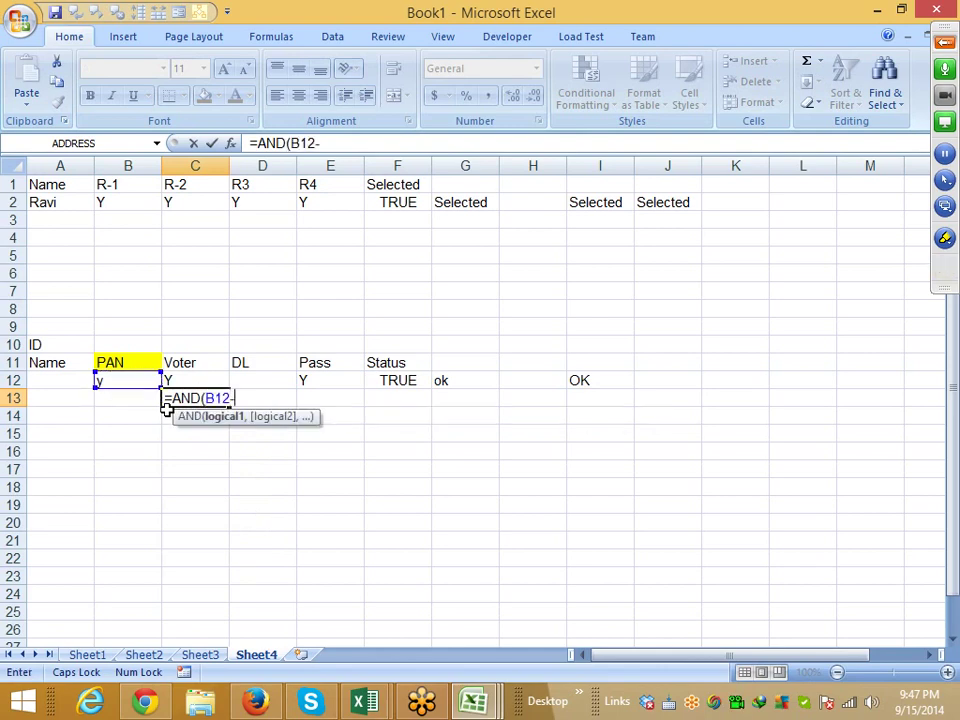
pyautogui.press('BackSpace')
pyautogui.write('="Y')
pyautogui.write('"')
pyautogui.write(',')
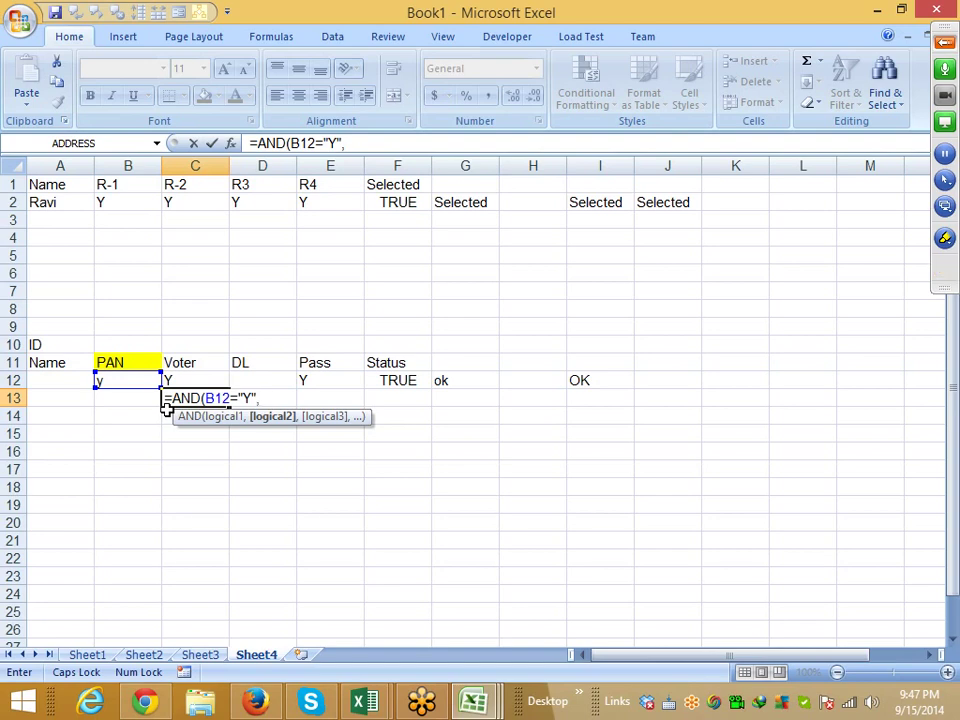
pyautogui.write('OR(')
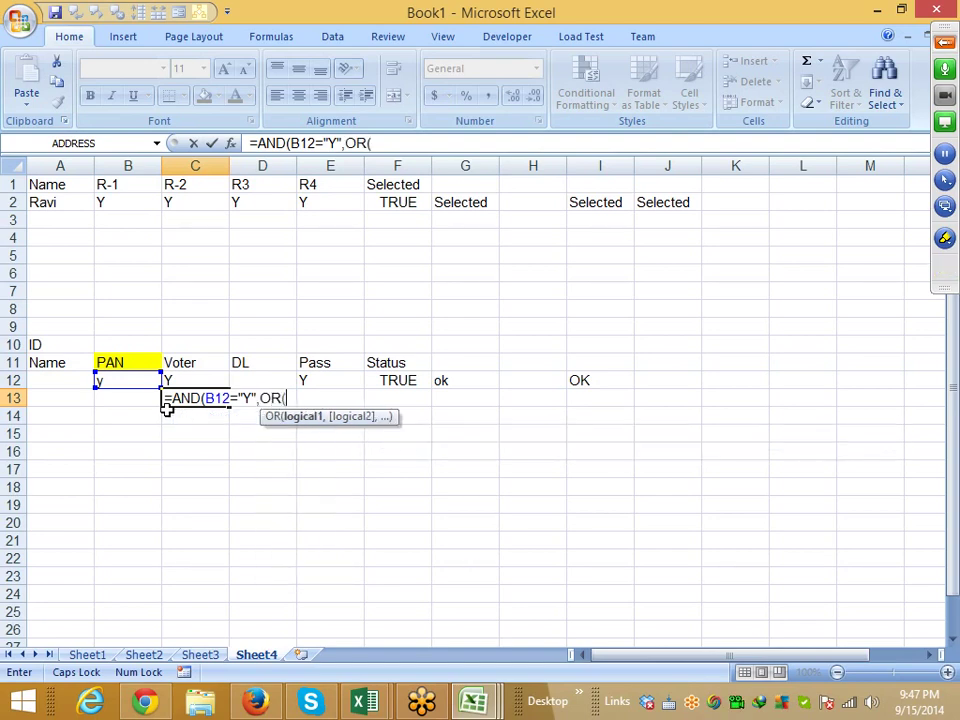
pyautogui.press('Up')
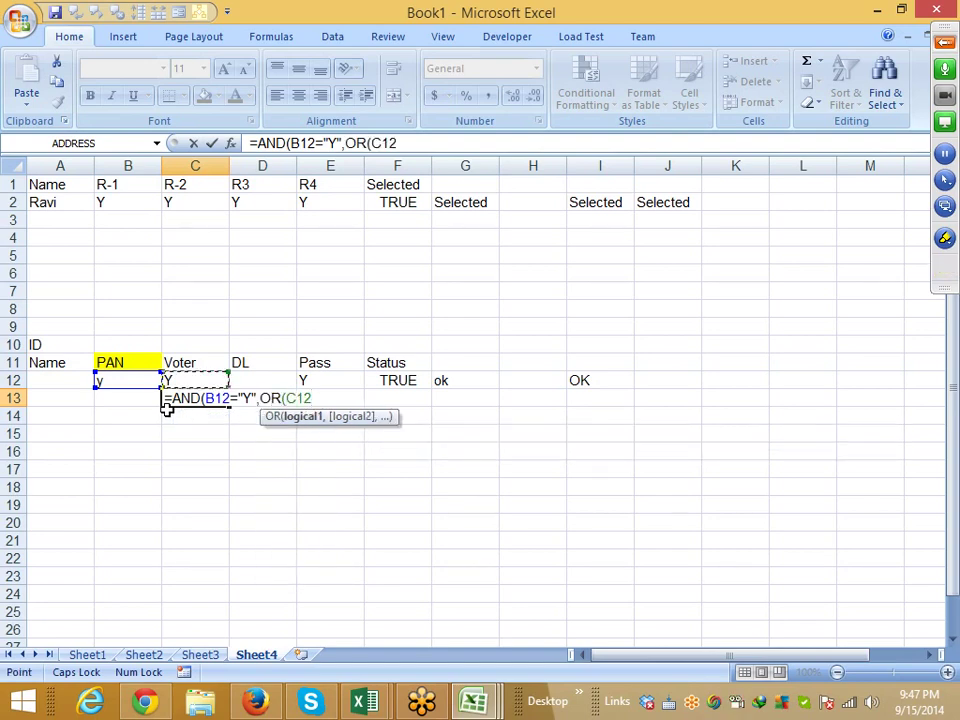
pyautogui.write('="Y",')
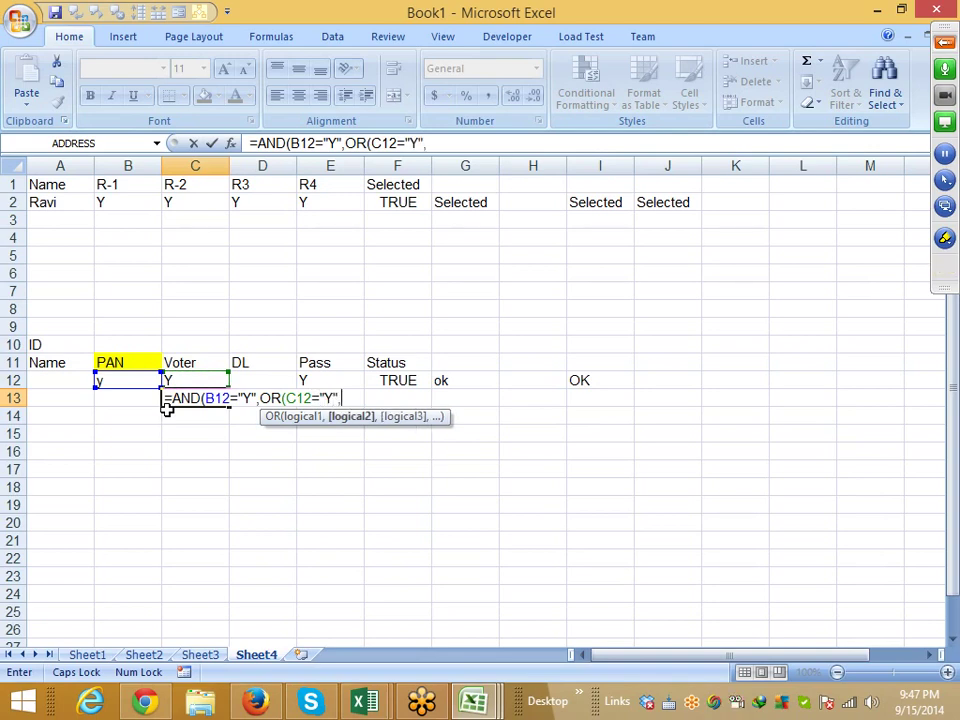
# - Add D12="Y" and E12="" to the OR and enter the formula, giving TRUE; show the Formulas tab
pyautogui.press('Up')
pyautogui.press('Right')
pyautogui.write('="')
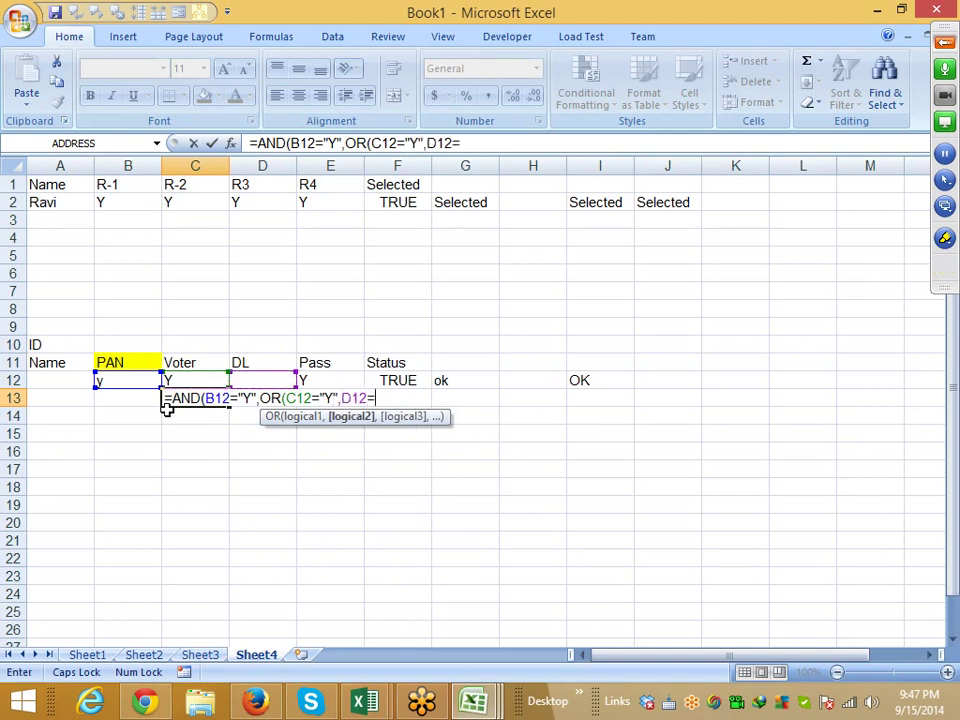
pyautogui.write('Y",')
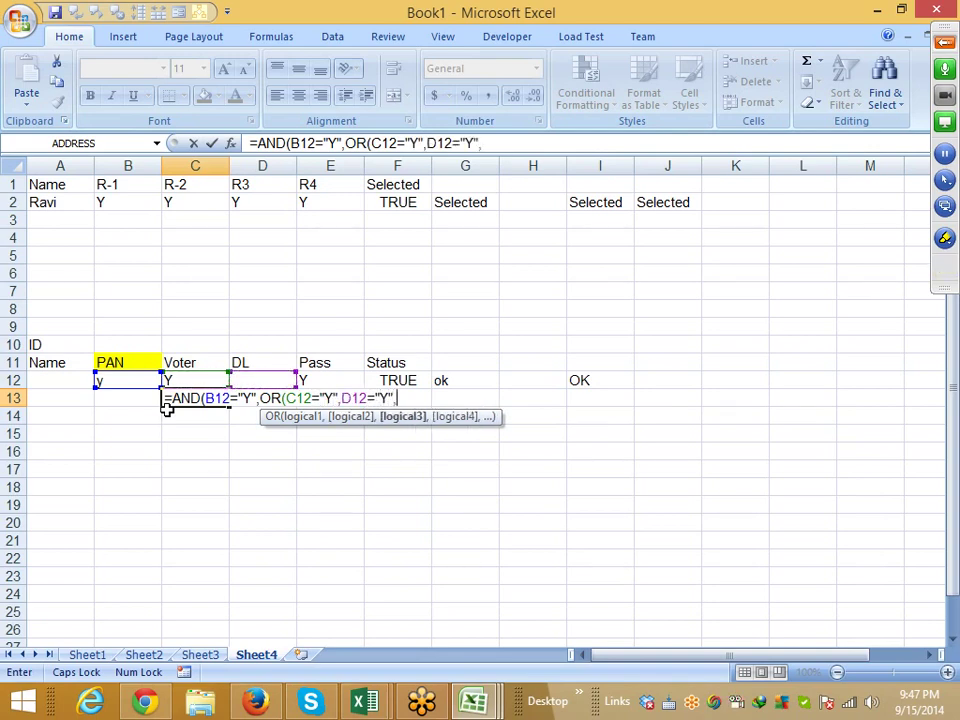
pyautogui.press('Right')
pyautogui.press('Up')
pyautogui.press('Right')
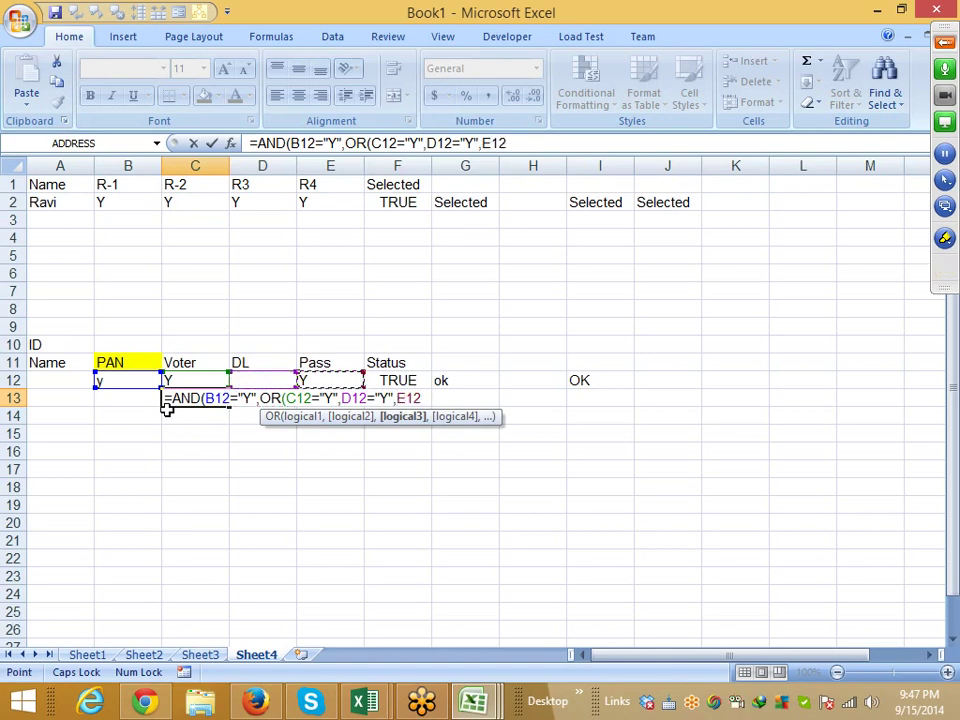
pyautogui.write('="')
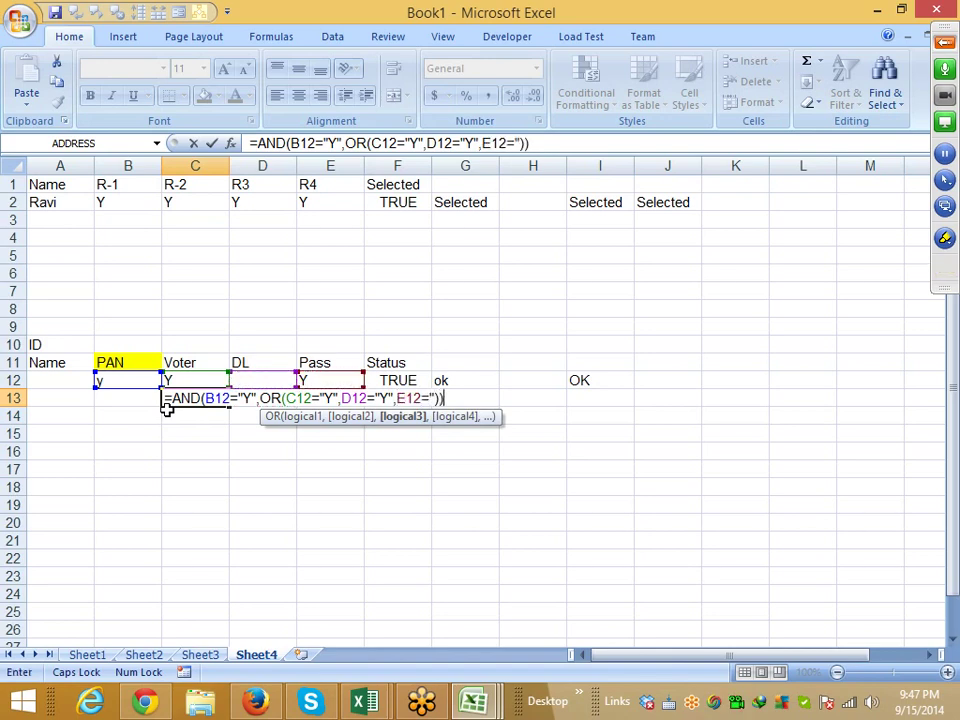
pyautogui.press('Return')
pyautogui.press('Return')
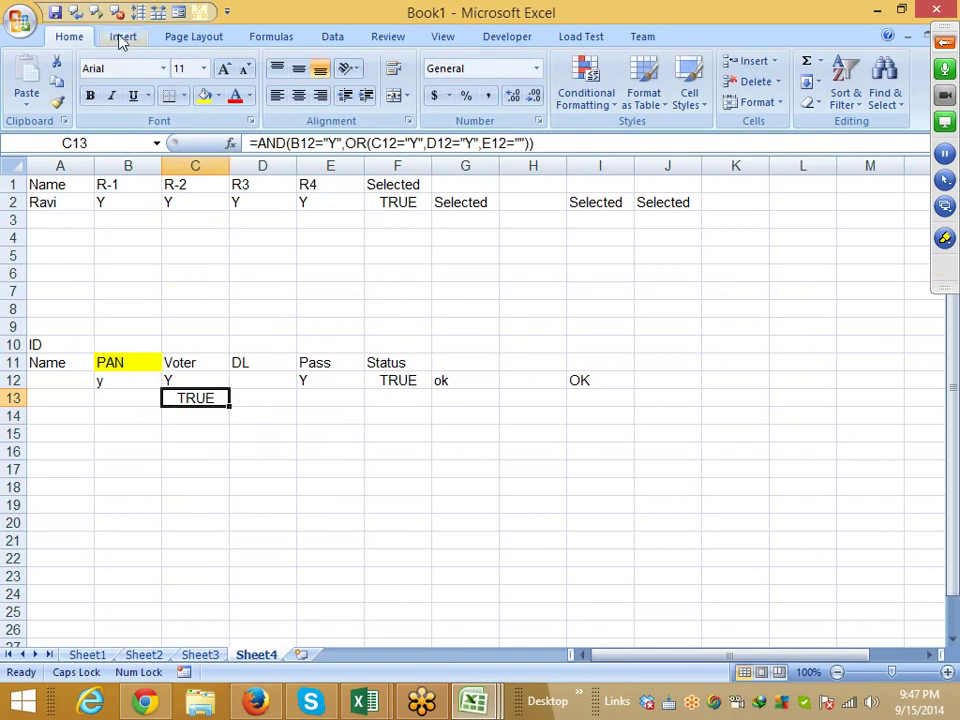
pyautogui.click(268, 40)
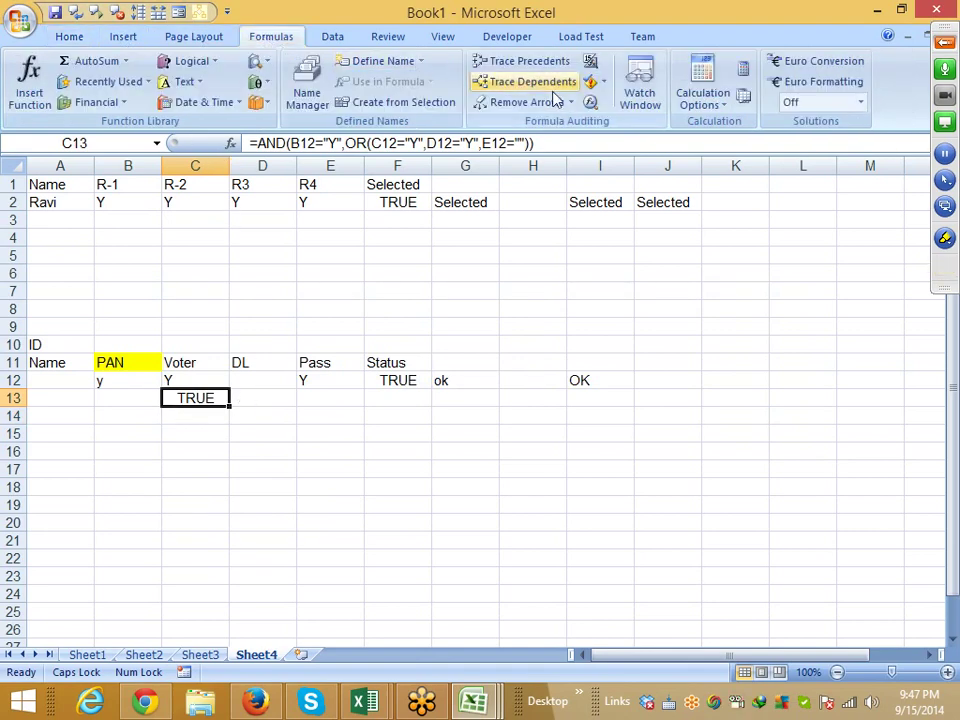
# - Evaluate C13 step by step: PAN and Voter checks TRUE, DL and blank Pass checks FALSE
pyautogui.click(590, 104)
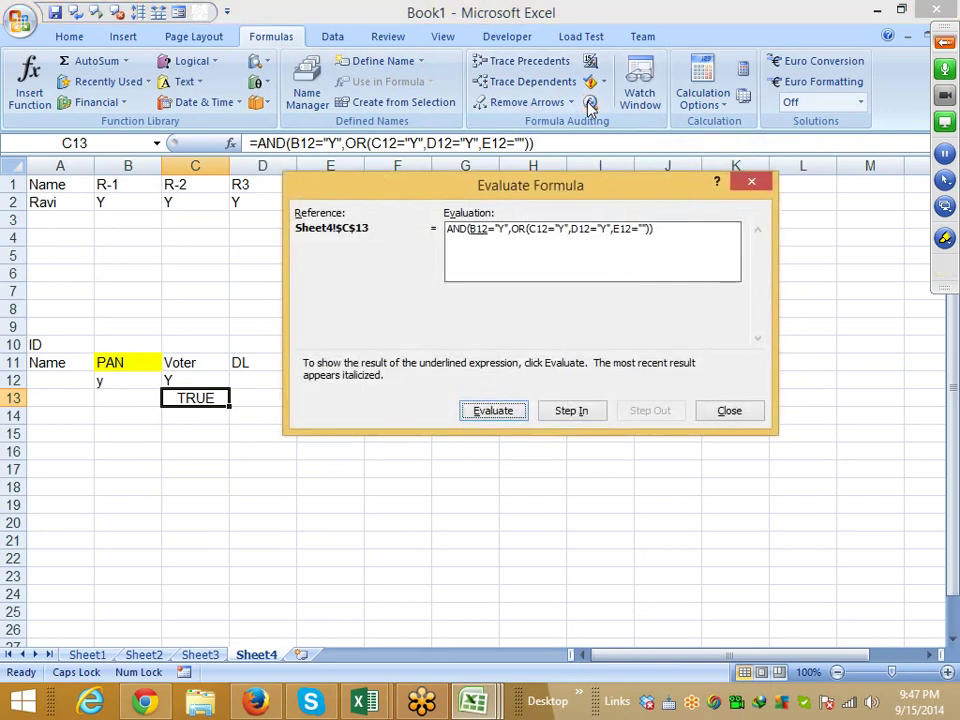
pyautogui.click(497, 417)
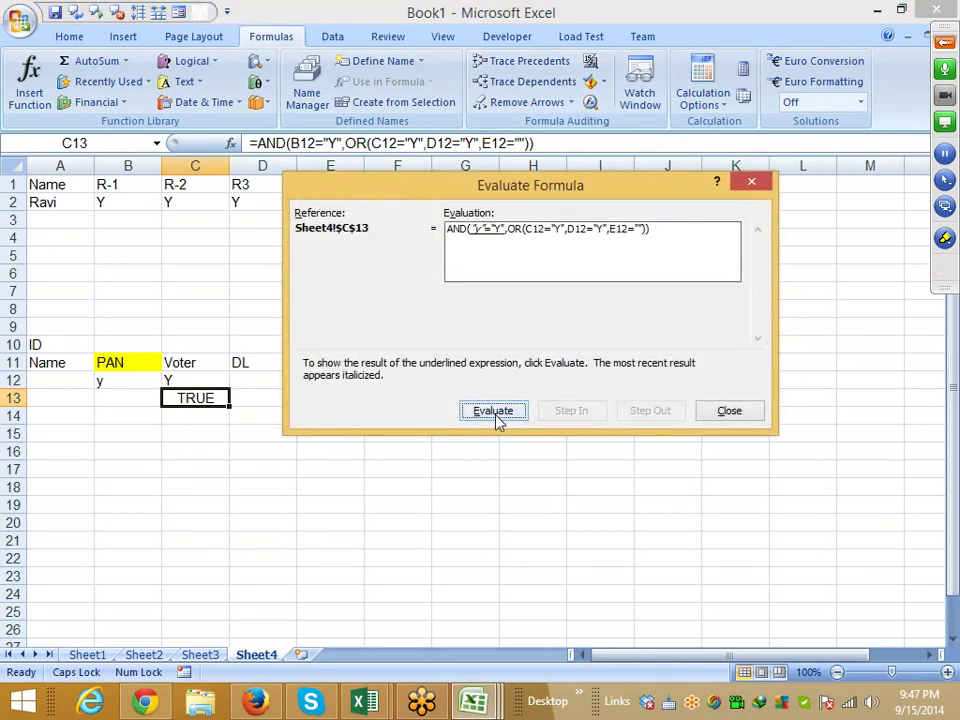
pyautogui.click(497, 417)
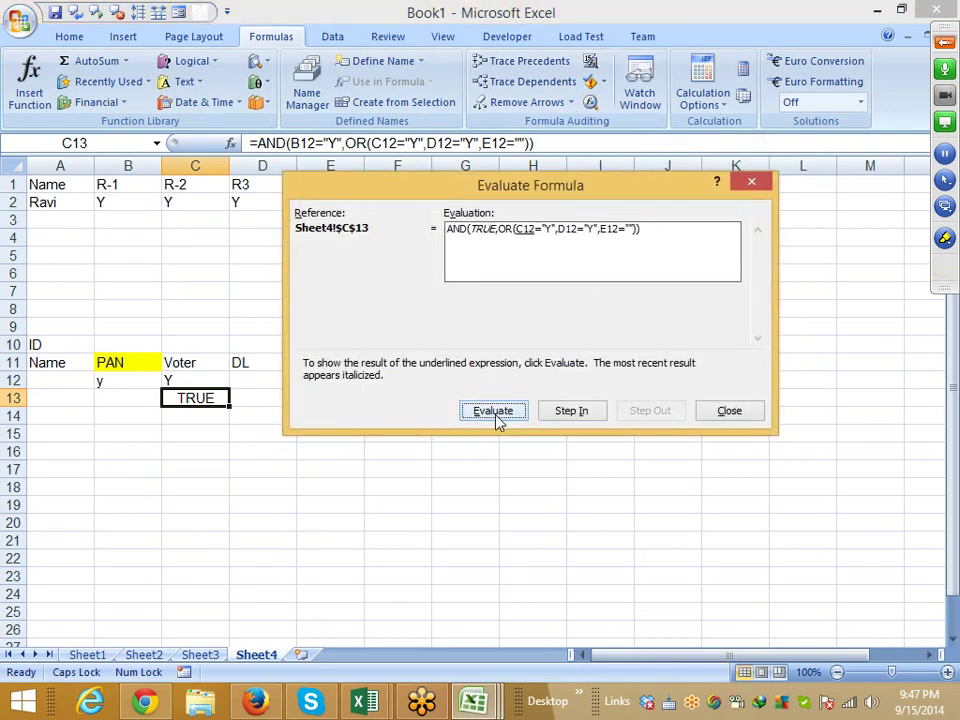
pyautogui.click(494, 411)
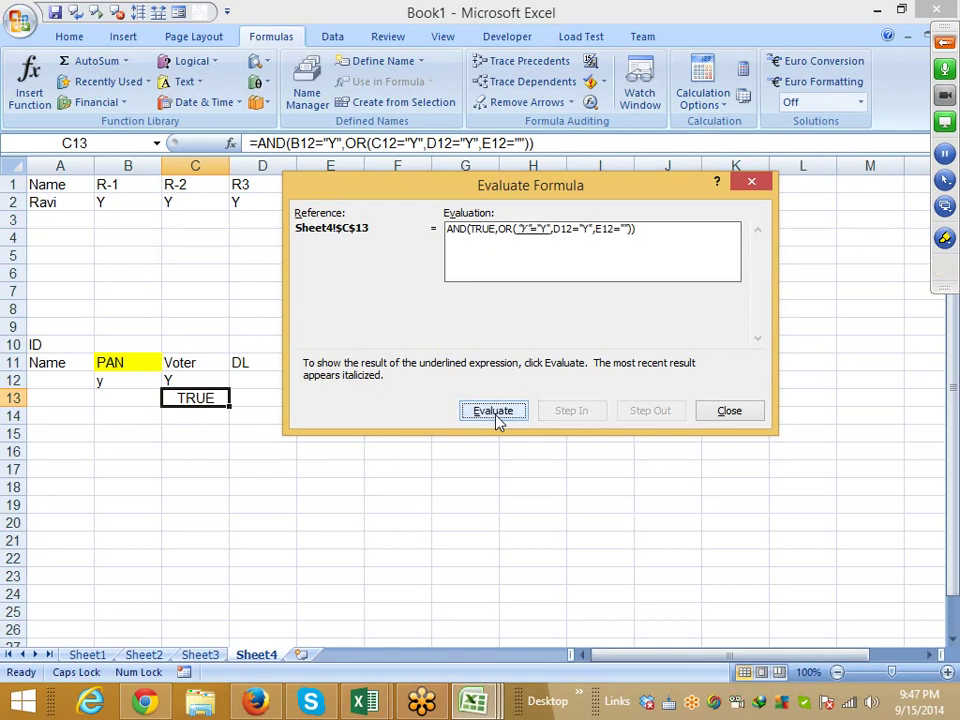
pyautogui.click(494, 411)
pyautogui.click(496, 416)
pyautogui.click(496, 416)
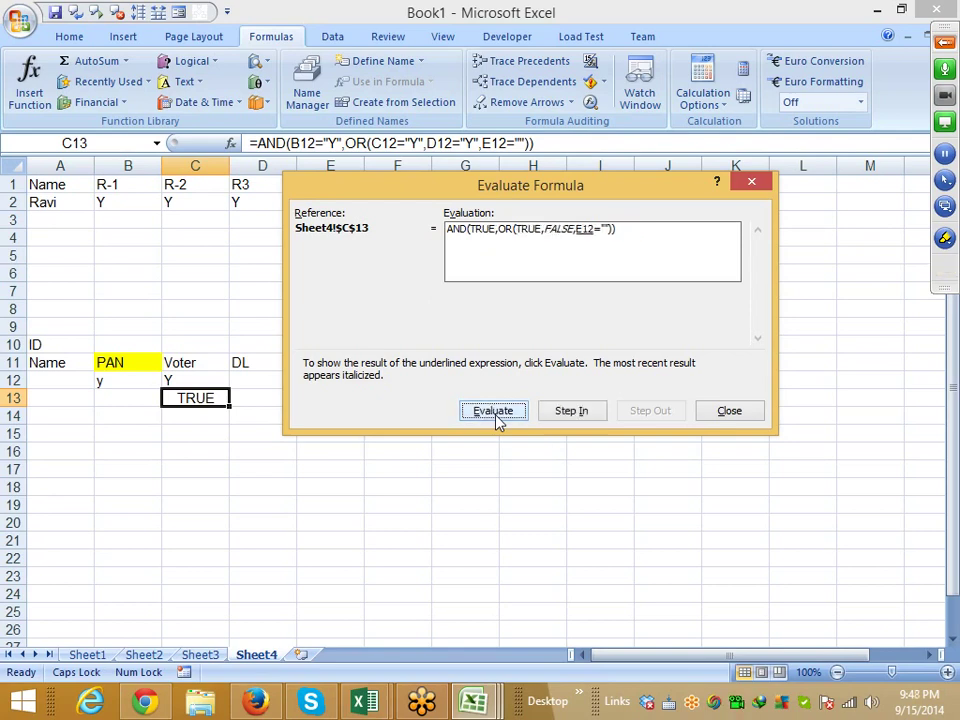
pyautogui.click(496, 416)
pyautogui.click(496, 416)
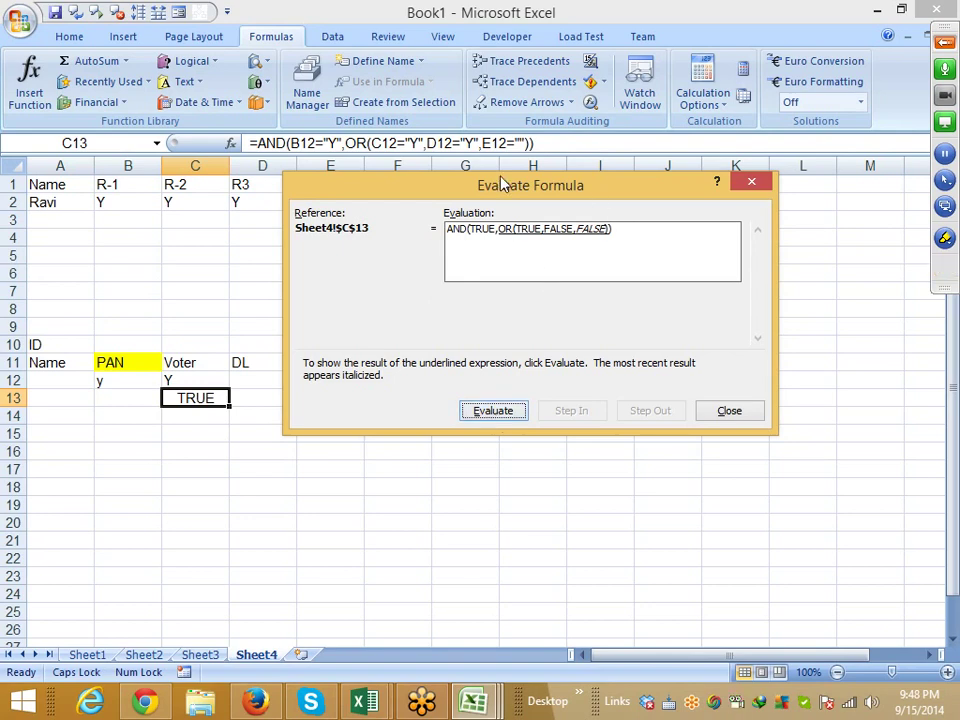
# - Evaluate the OR part and the whole formula to TRUE, then close the evaluation
pyautogui.moveTo(503, 185); pyautogui.dragTo(675, 261)
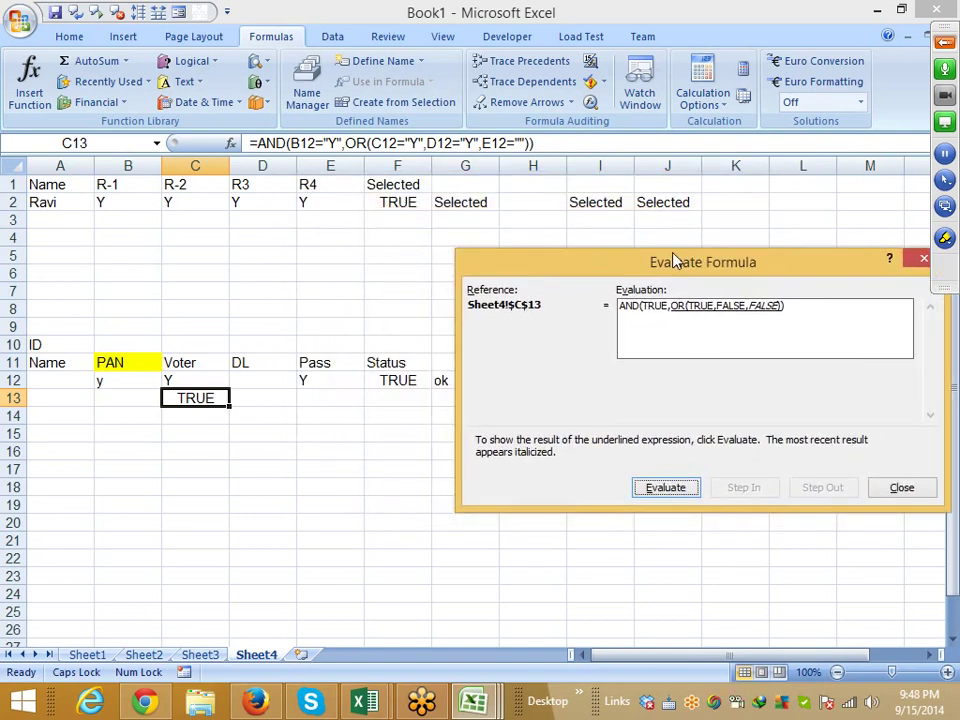
pyautogui.moveTo(675, 261)
pyautogui.mouseDown()
pyautogui.moveTo(682, 273)
pyautogui.moveTo(655, 269)
pyautogui.mouseUp()
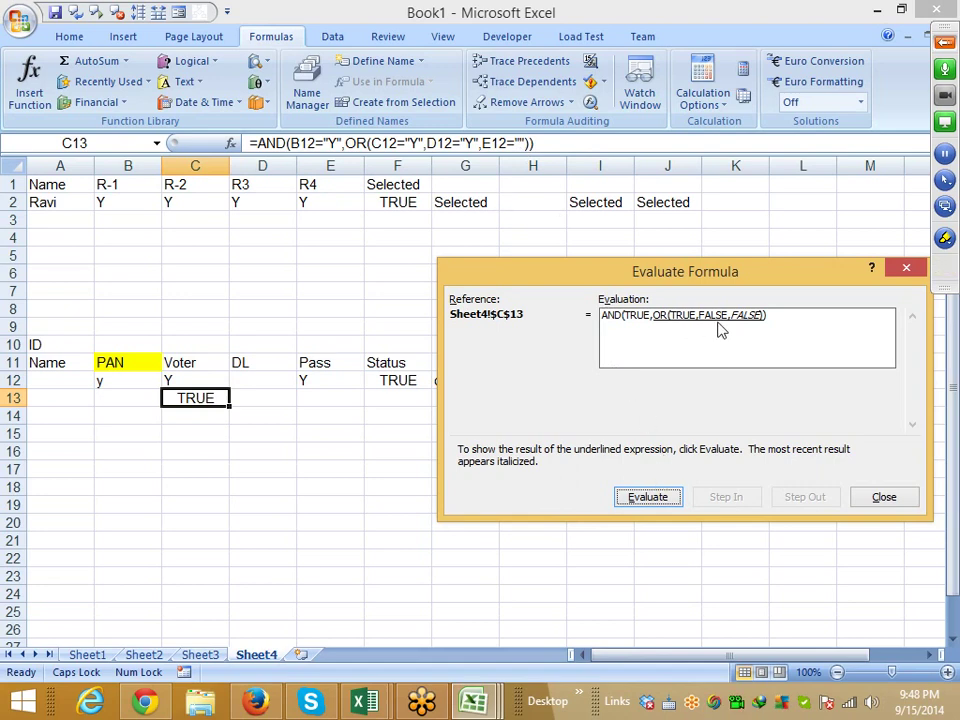
pyautogui.click(659, 499)
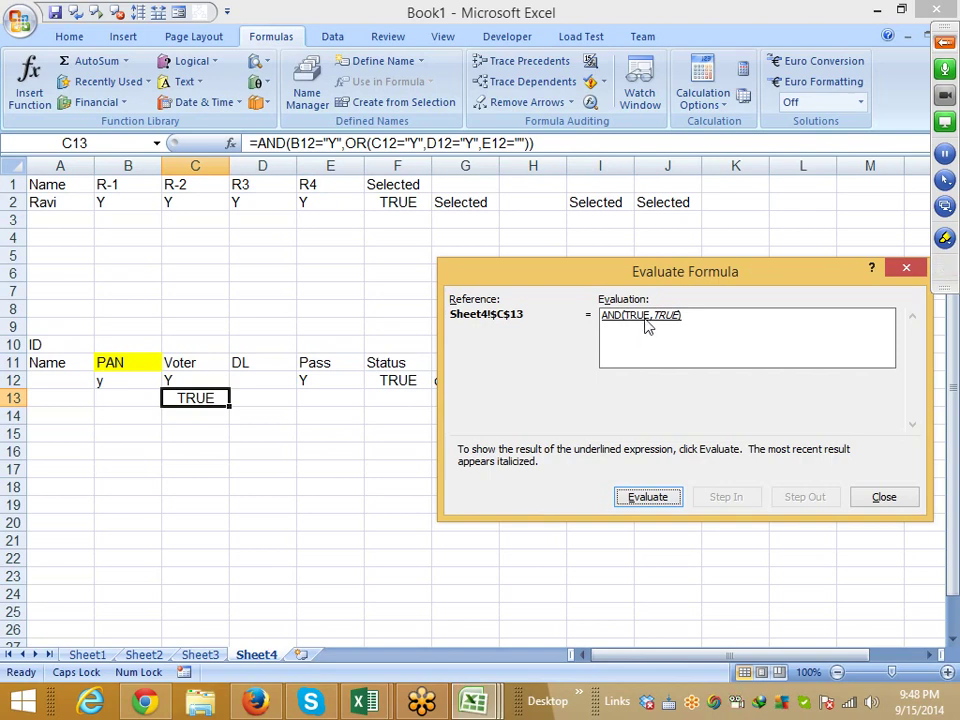
pyautogui.click(649, 497)
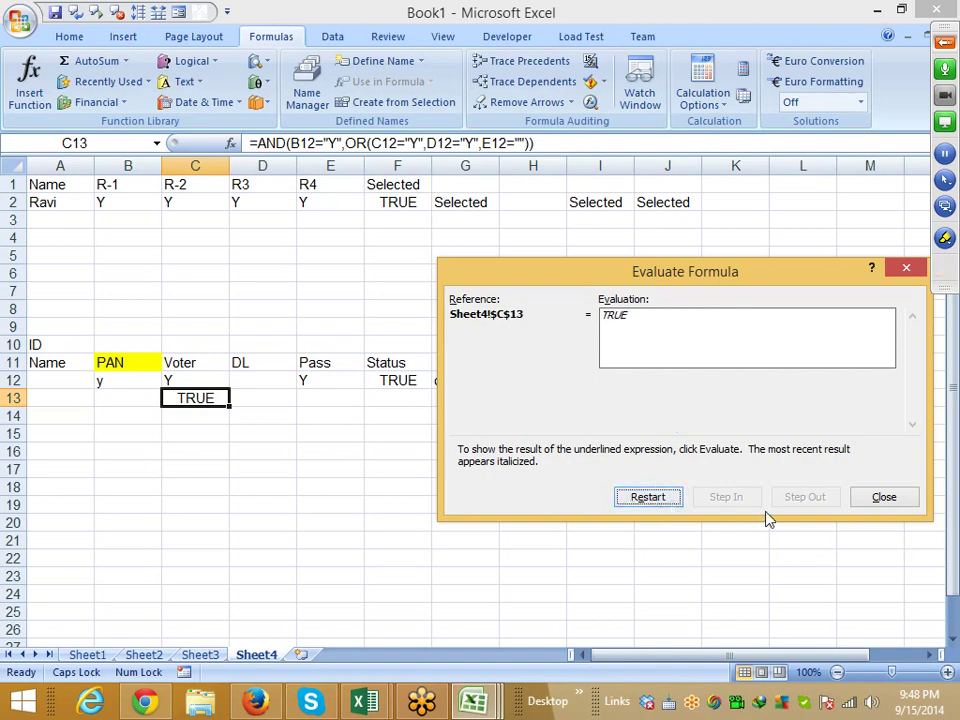
pyautogui.click(888, 498)
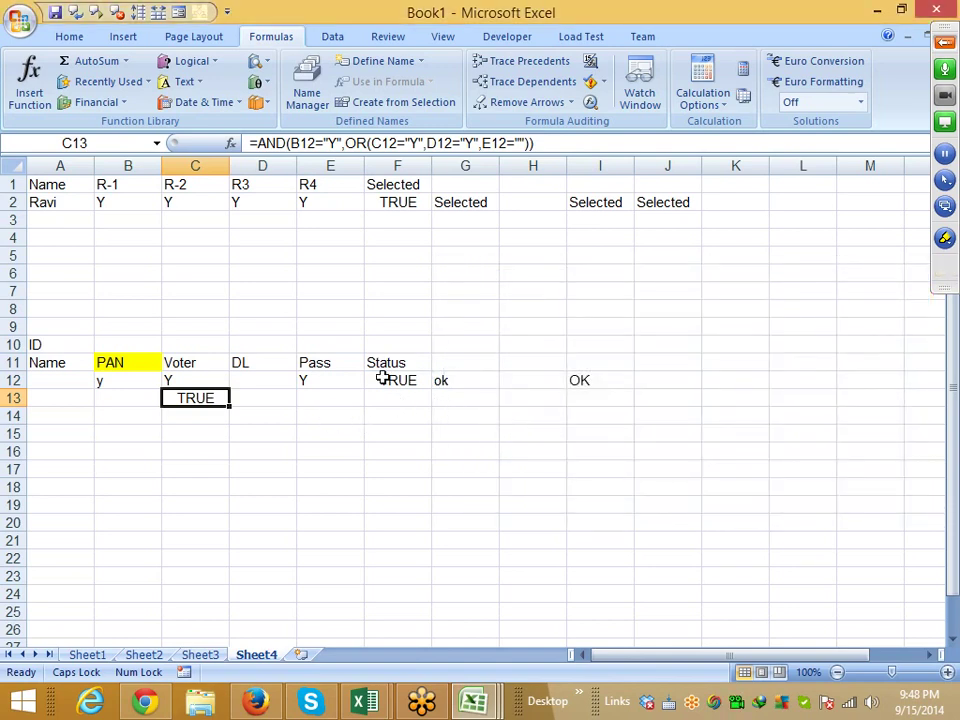
# - Change C13's last condition to E12="Y" in the formula bar; the result stays TRUE
pyautogui.click(526, 143)
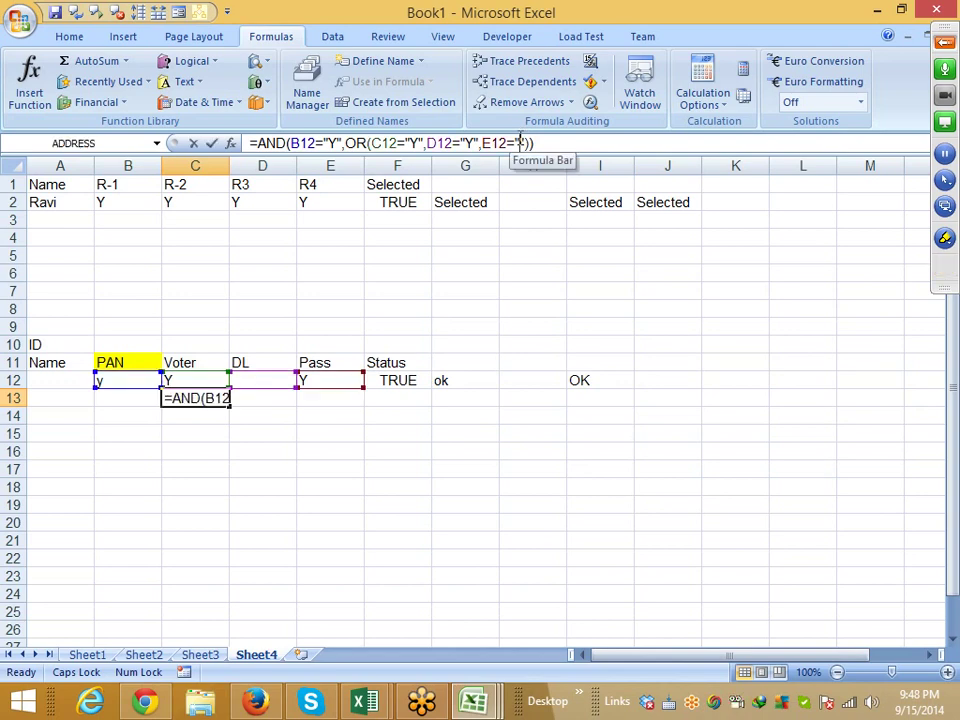
pyautogui.write('Y')
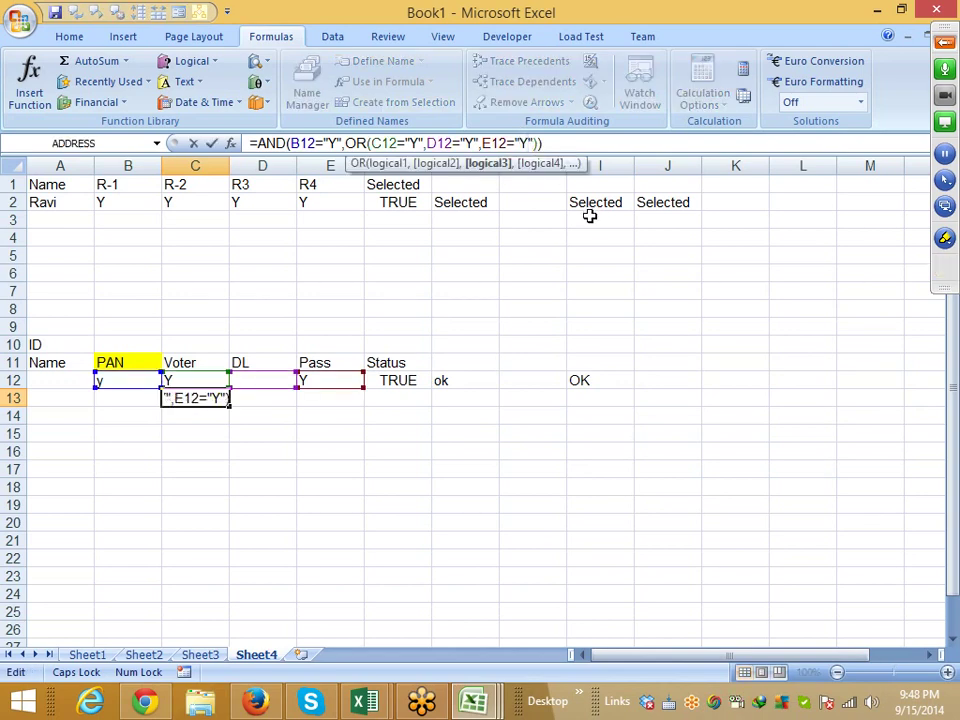
pyautogui.press('Return')
pyautogui.click(196, 398)
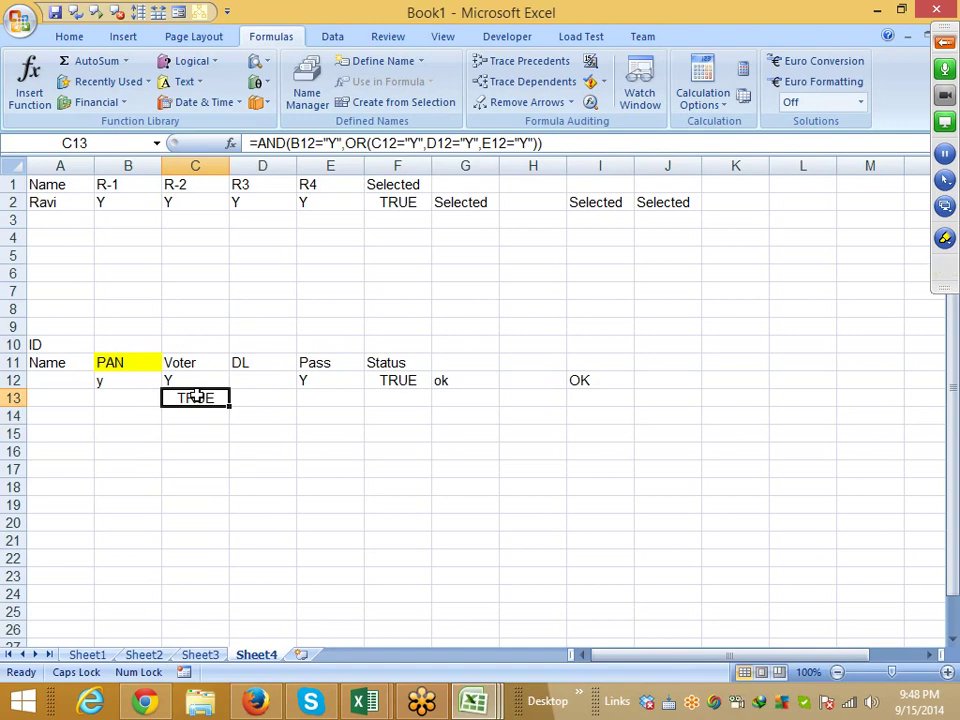
pyautogui.click(944, 42)
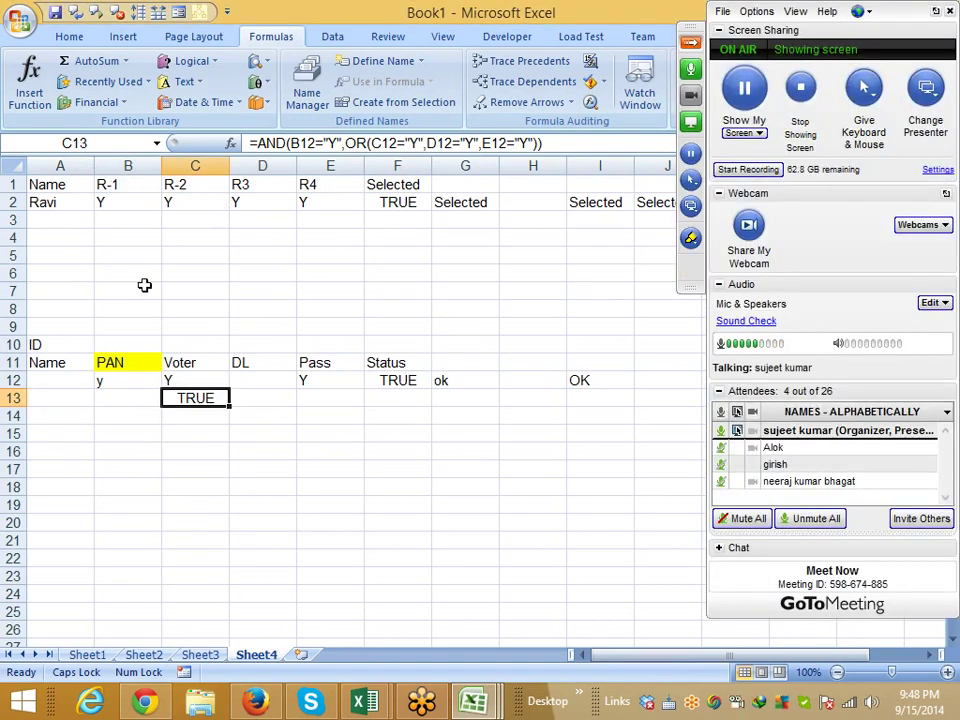
# - Launch Outlook 2013 from a Start search for OUT, then show Excel's recent workbooks list
pyautogui.click(145, 279)
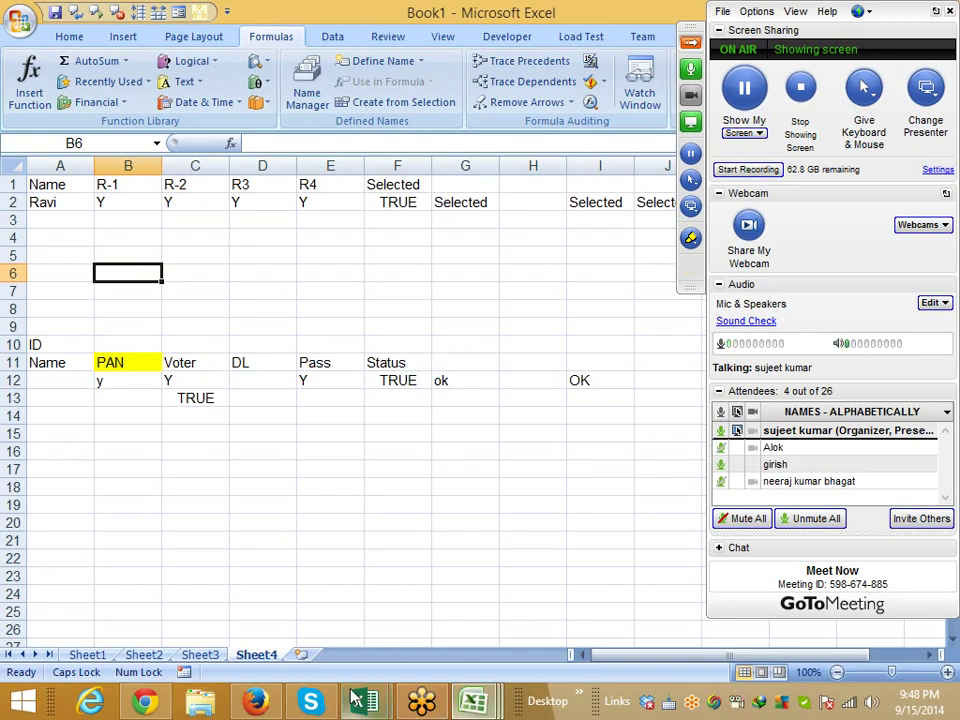
pyautogui.moveTo(310, 701)
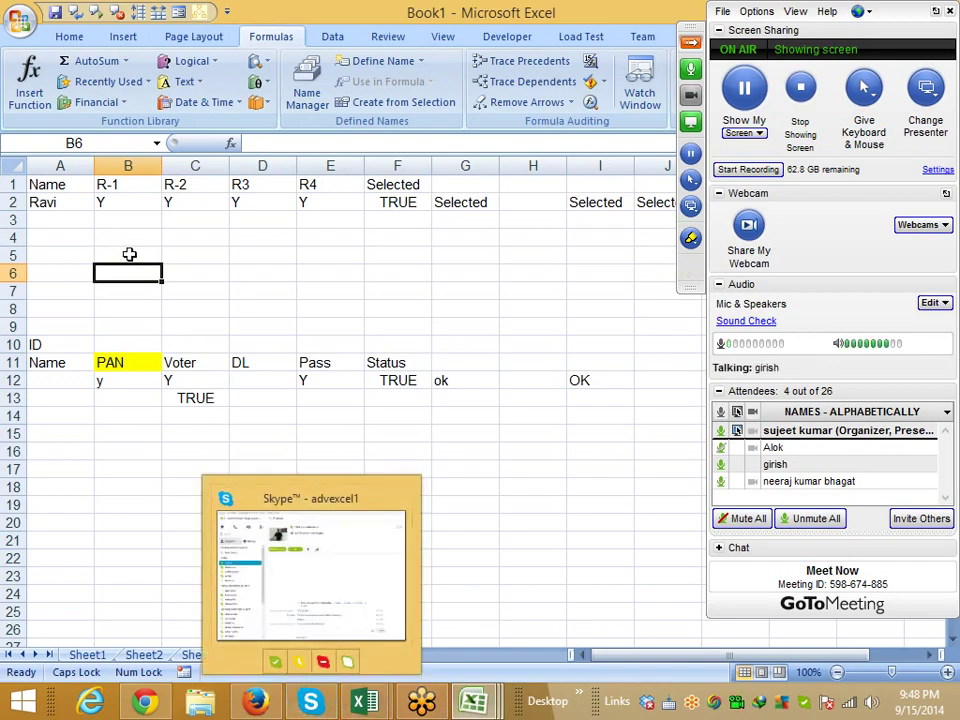
pyautogui.press('super')
pyautogui.write('OUTlook 2013')
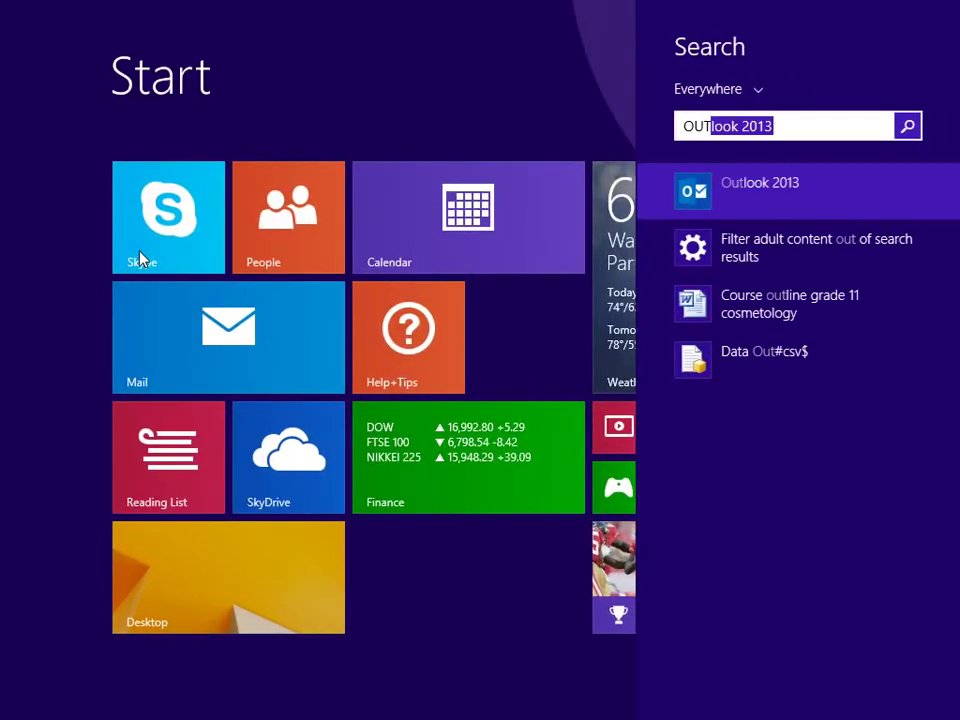
pyautogui.click(762, 200)
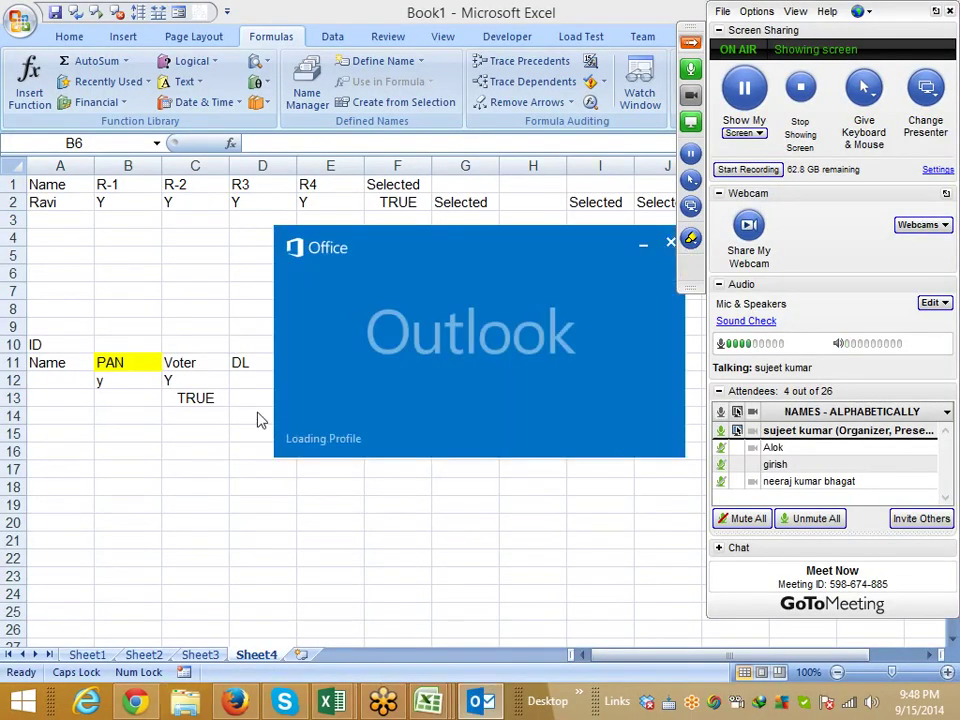
pyautogui.click(22, 30)
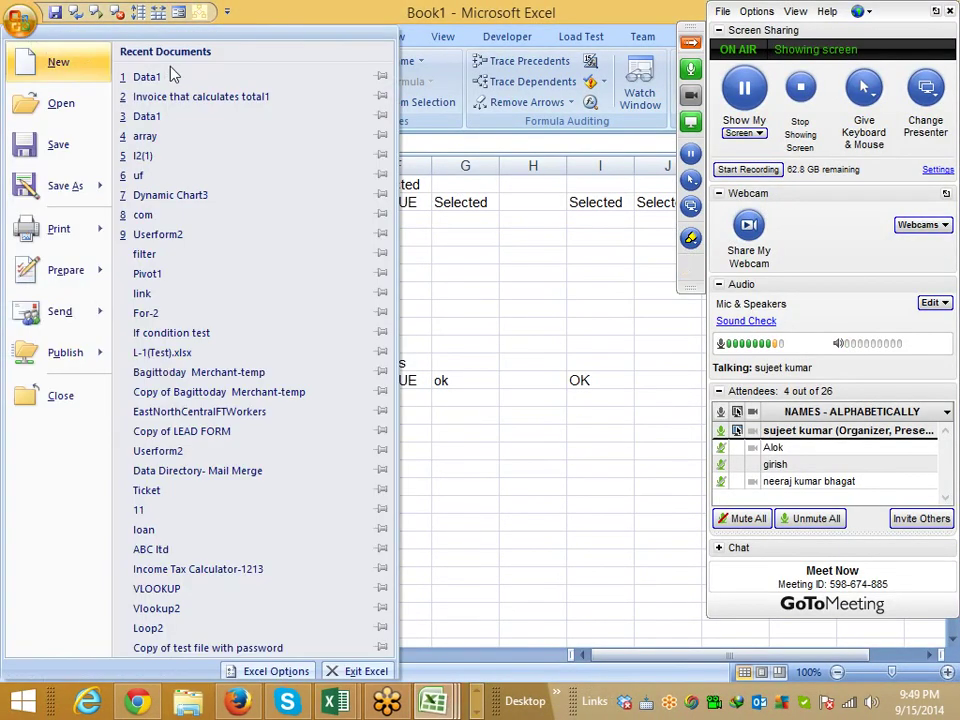
# - Open the 'If condition test' workbook and look over the Qty values on sheet Q1
pyautogui.click(199, 332)
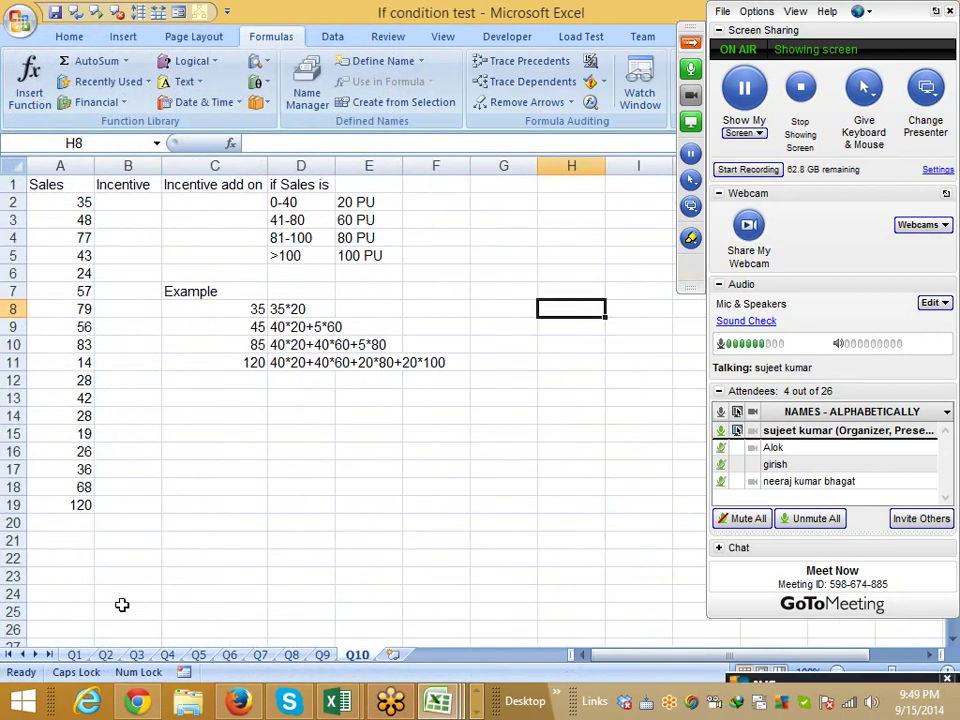
pyautogui.click(78, 655)
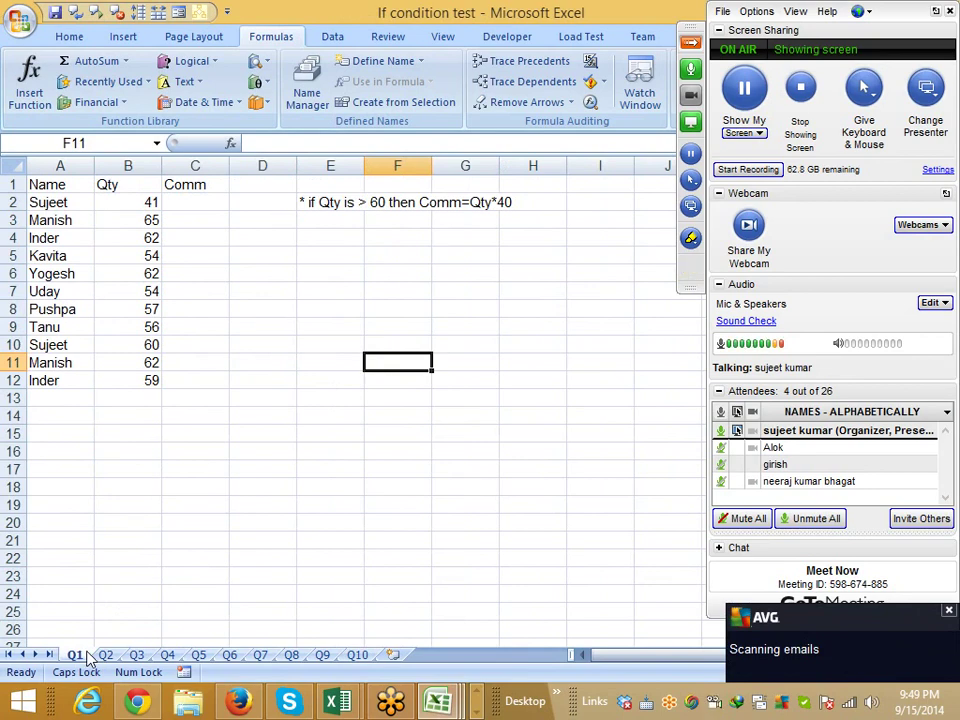
pyautogui.moveTo(128, 202); pyautogui.dragTo(140, 380)
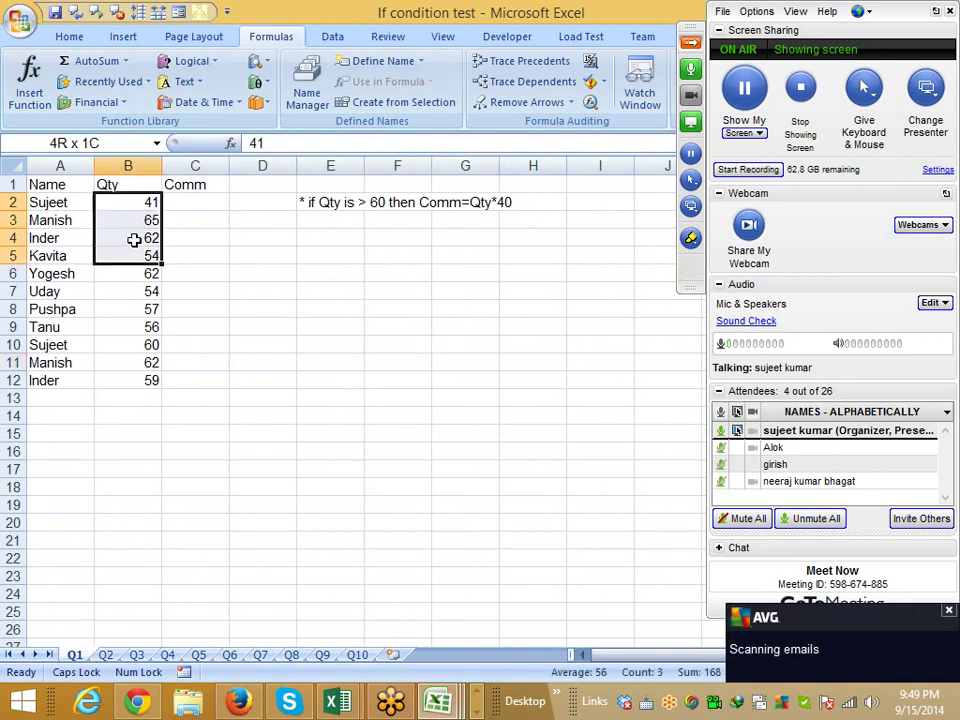
pyautogui.click(114, 644)
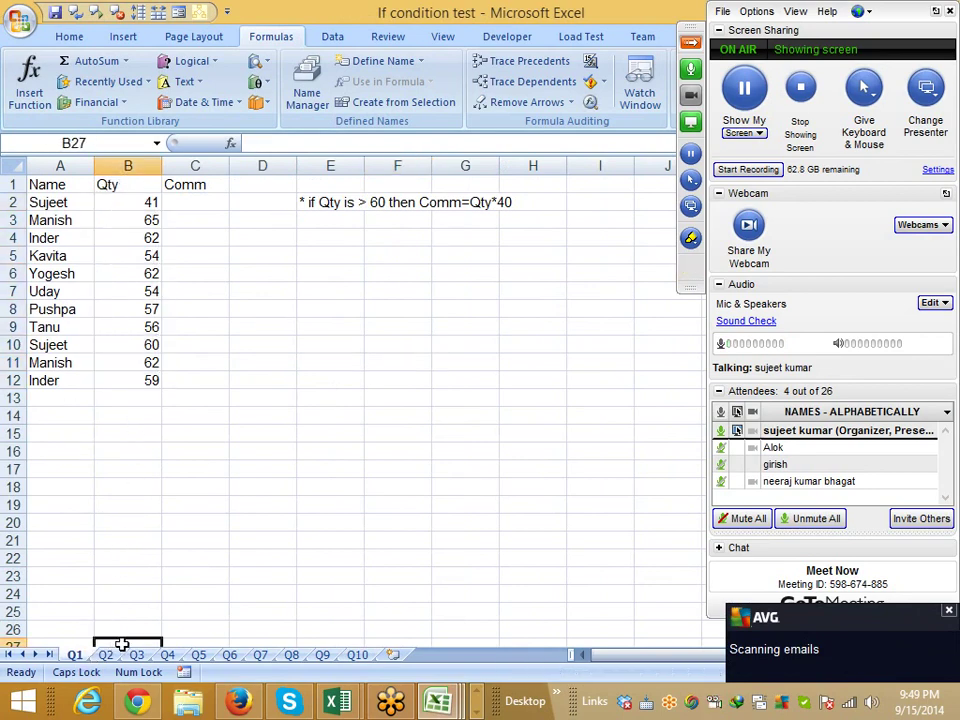
# - Step through the practice sheets Q2 to Q10
pyautogui.click(105, 655)
pyautogui.click(137, 655)
pyautogui.click(170, 656)
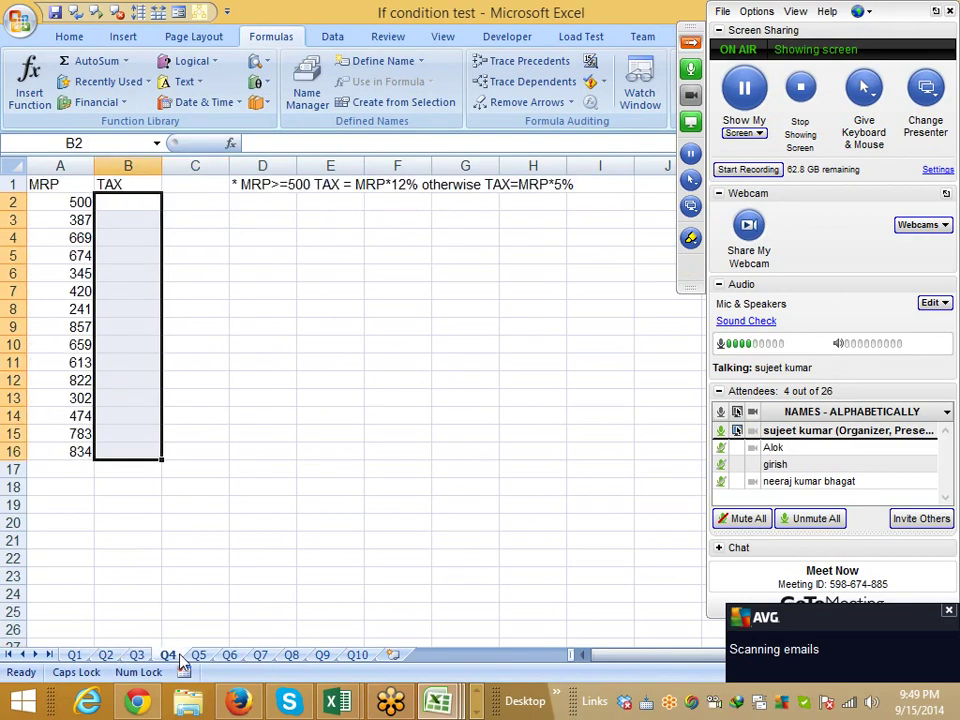
pyautogui.click(205, 657)
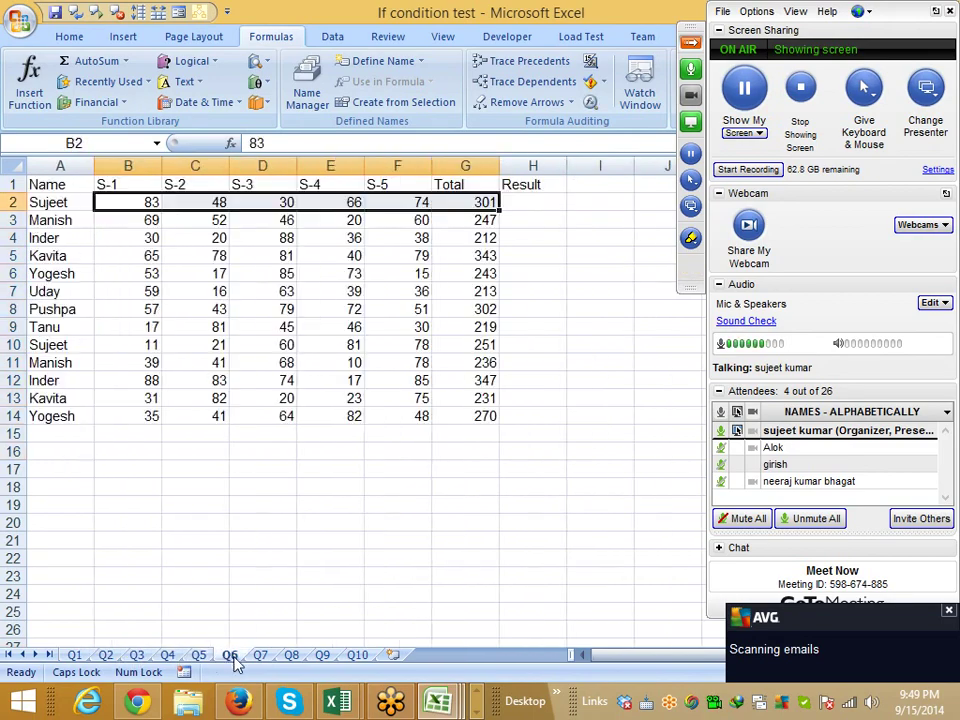
pyautogui.click(260, 655)
pyautogui.click(291, 655)
pyautogui.click(322, 655)
pyautogui.click(357, 655)
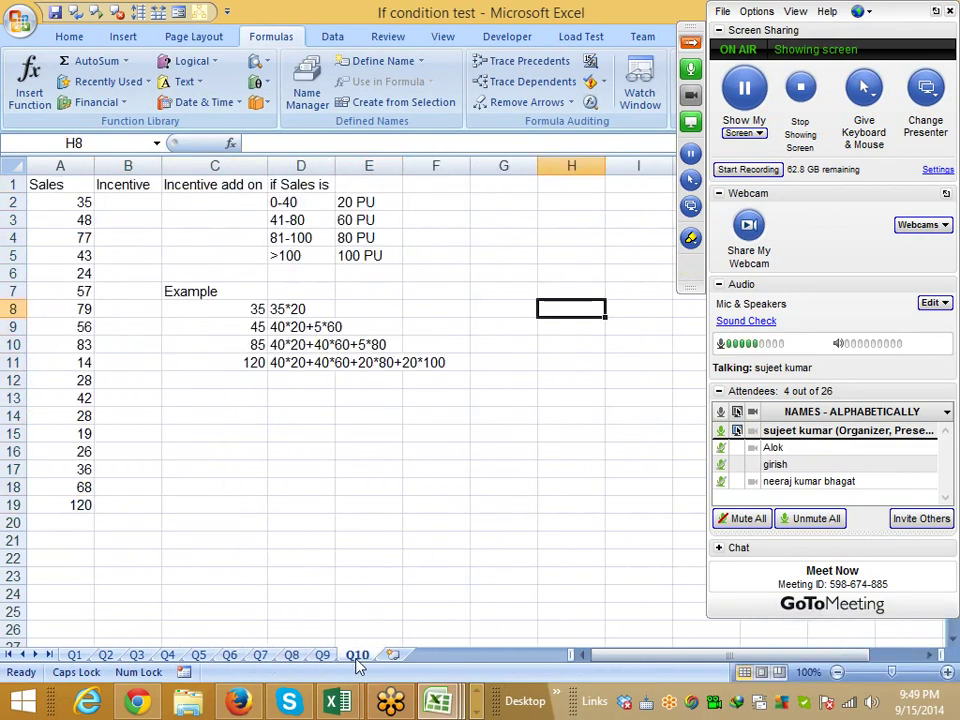
pyautogui.click(255, 524)
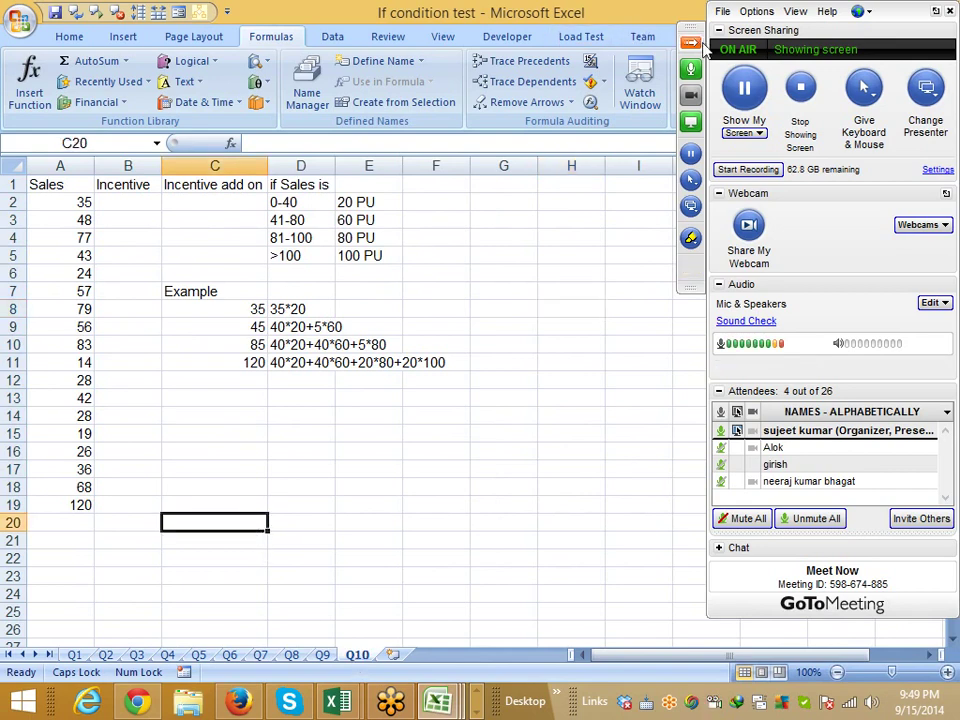
# - Revisit sheets Q6 through Q10 and Q7, then close the workbook
pyautogui.click(293, 657)
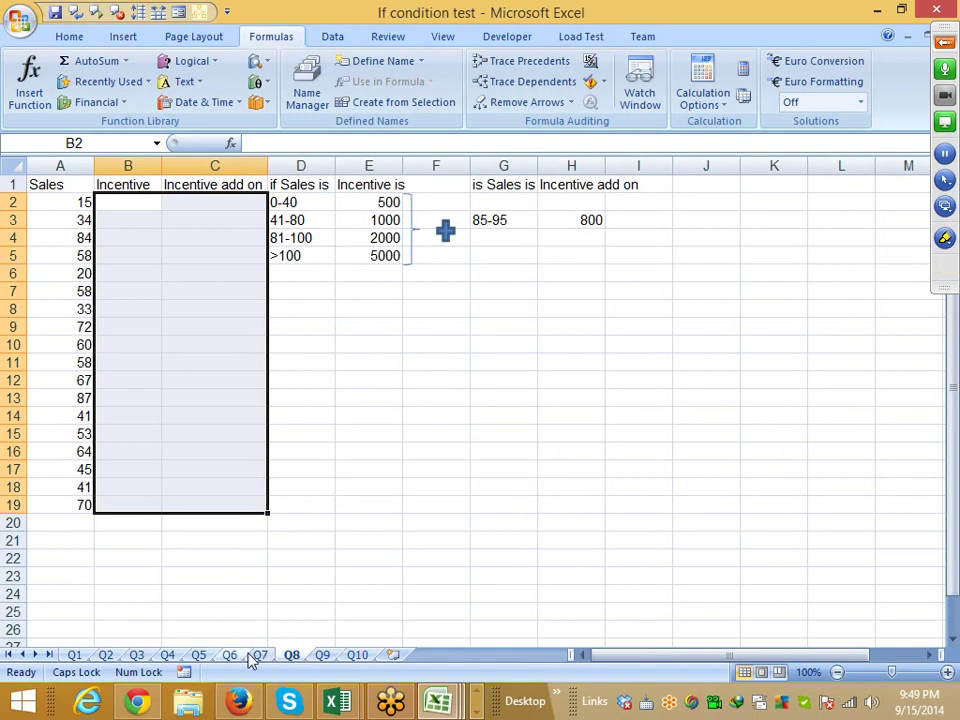
pyautogui.click(259, 656)
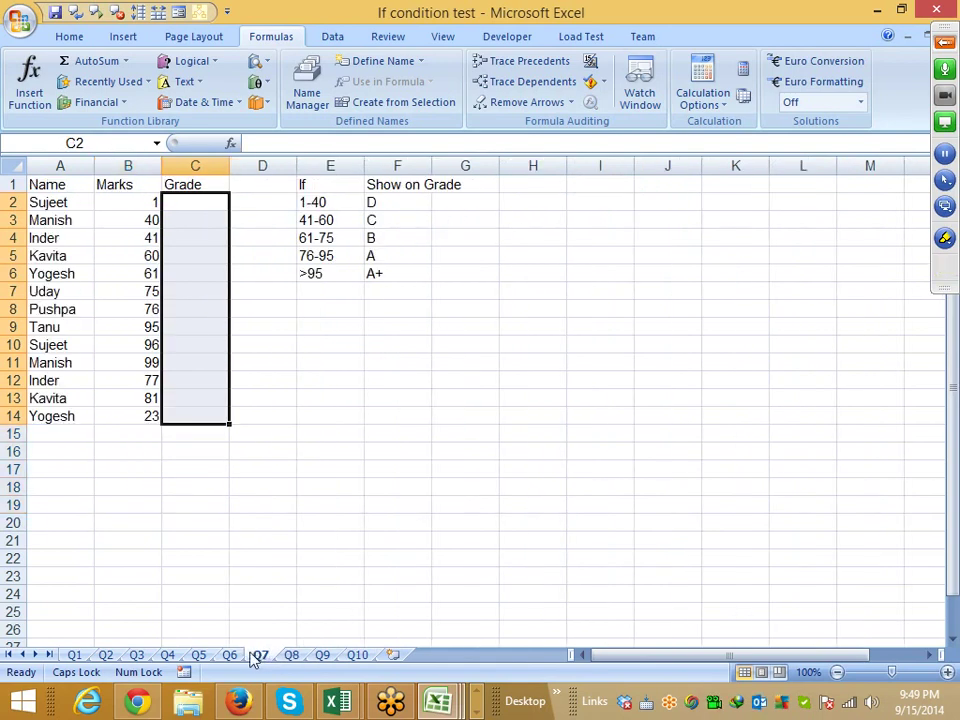
pyautogui.click(240, 657)
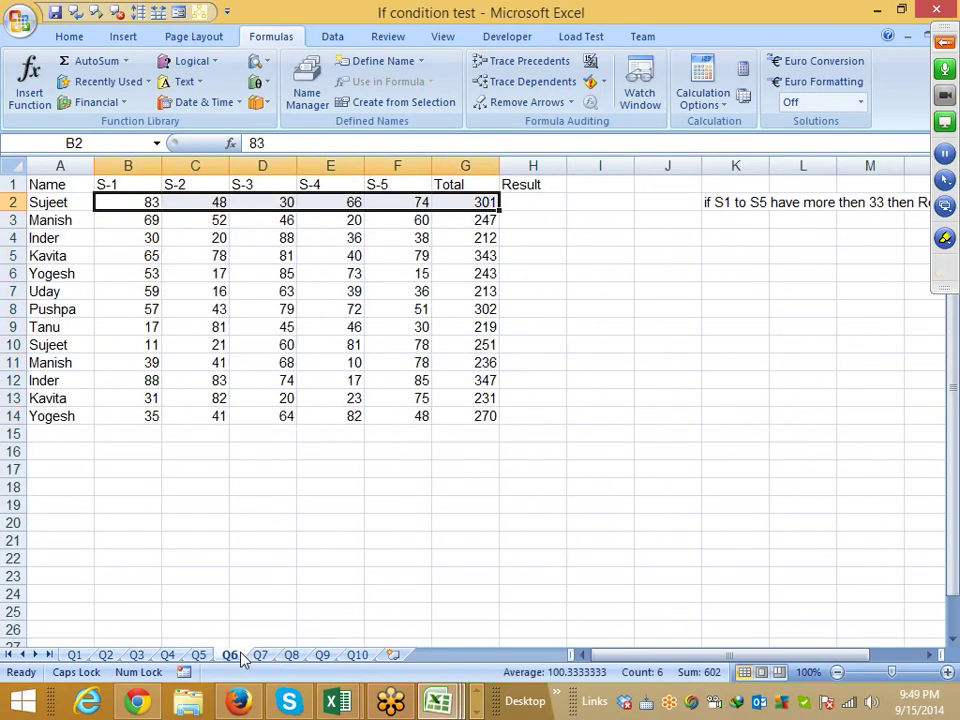
pyautogui.click(260, 656)
pyautogui.click(292, 656)
pyautogui.click(322, 656)
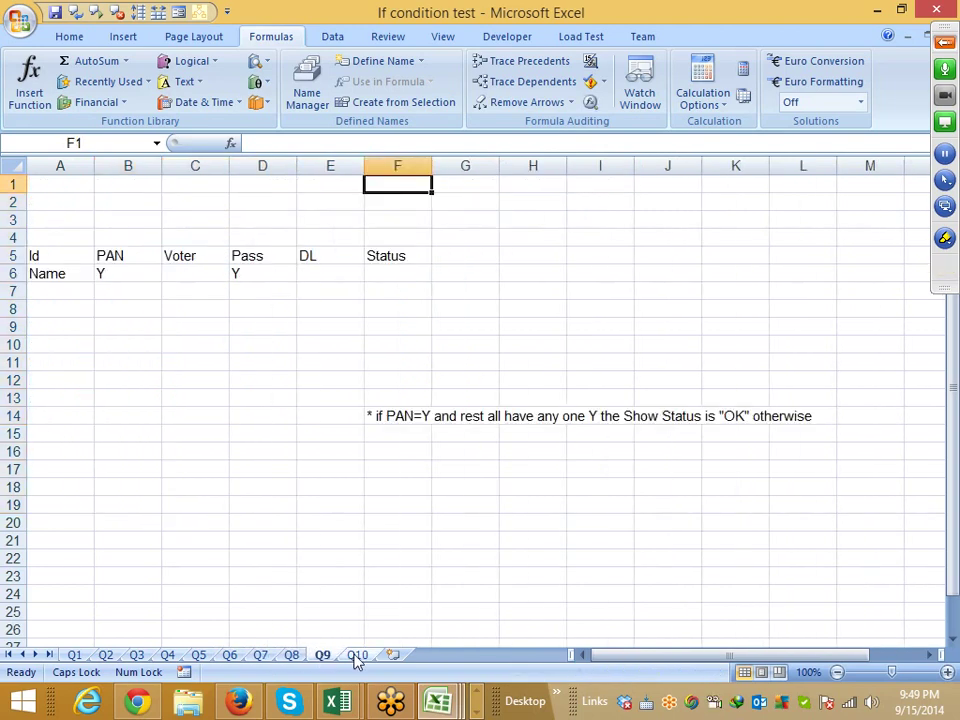
pyautogui.click(355, 655)
pyautogui.click(324, 655)
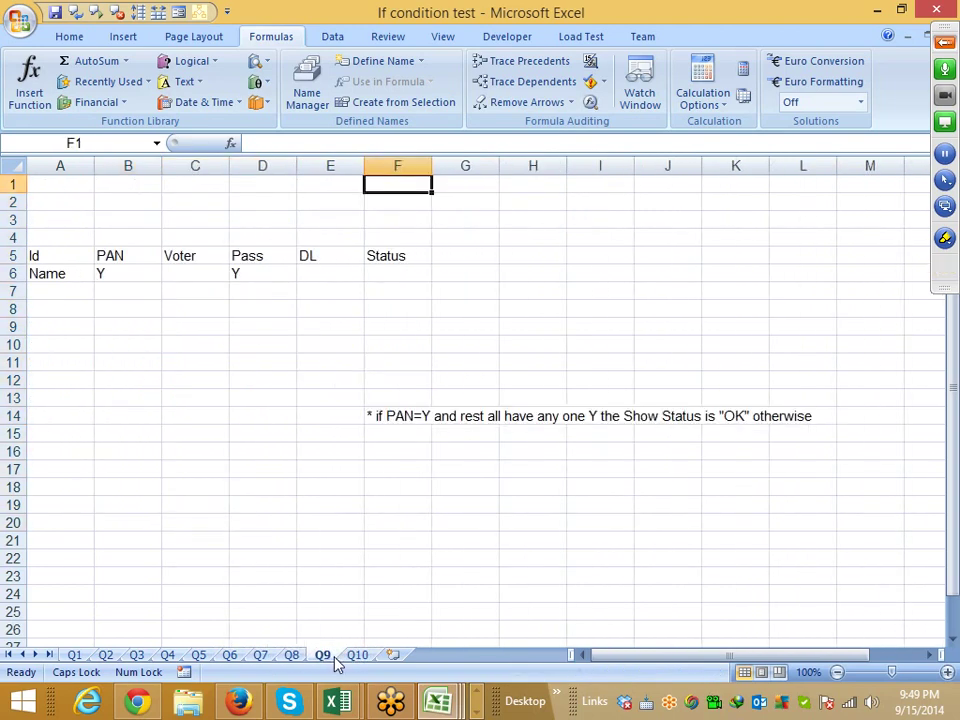
pyautogui.click(355, 657)
pyautogui.click(275, 657)
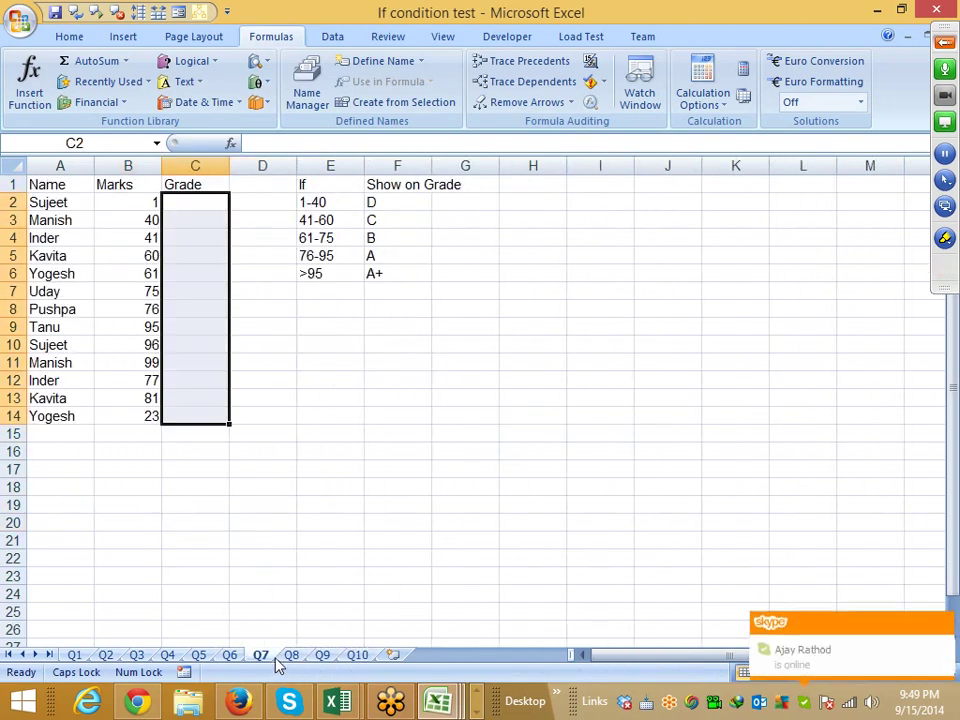
pyautogui.click(533, 380)
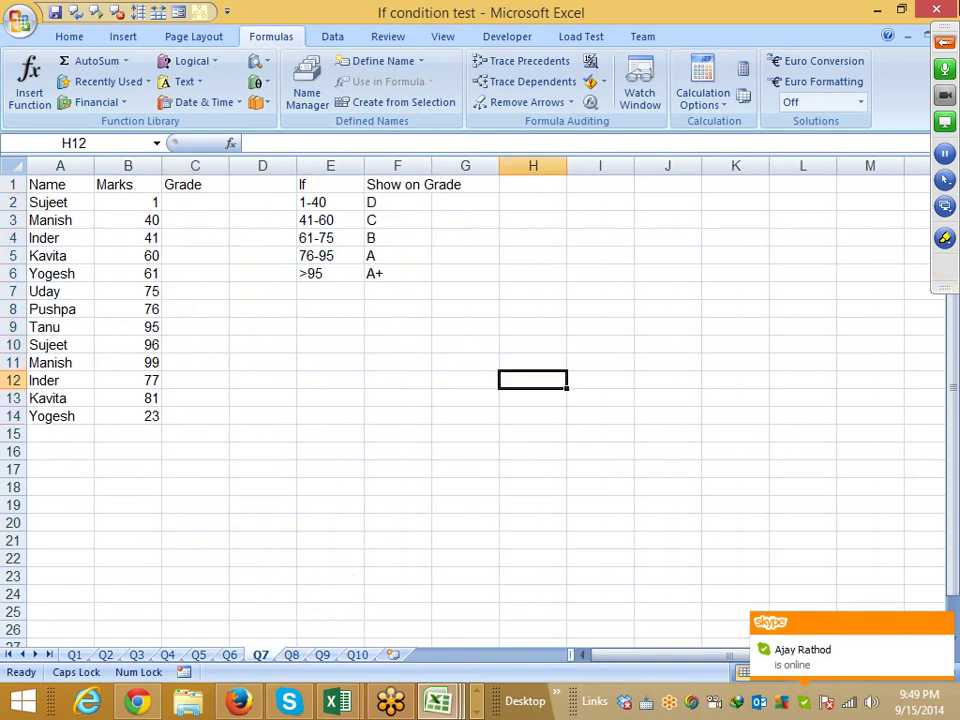
pyautogui.click(940, 10)
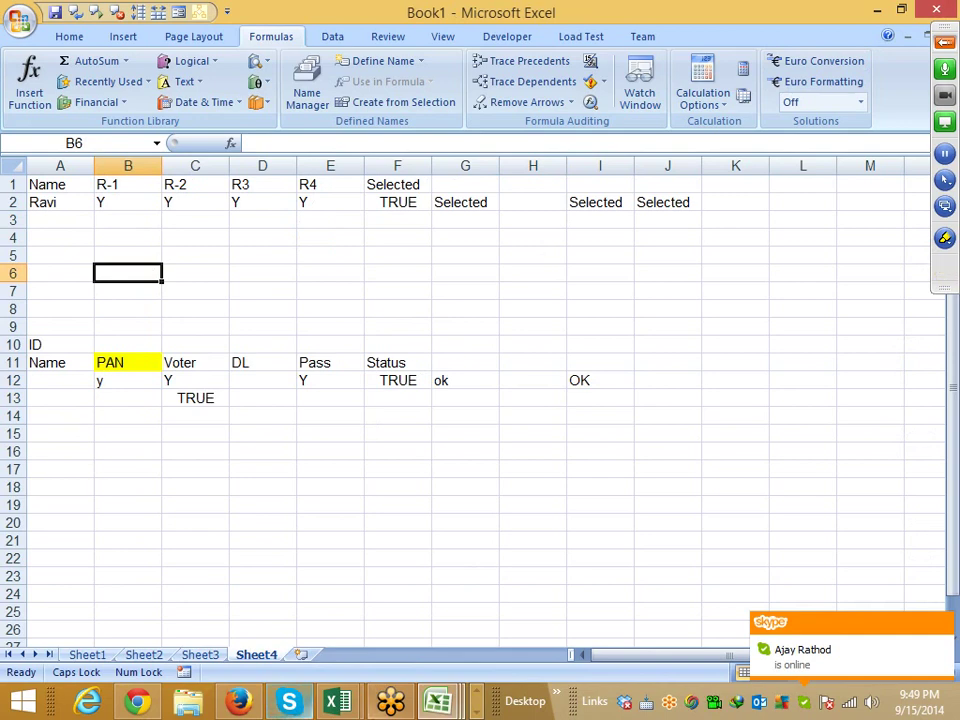
# - Switch to Outlook from the taskbar so its Inbox replaces Excel's Book1
pyautogui.click(476, 712)
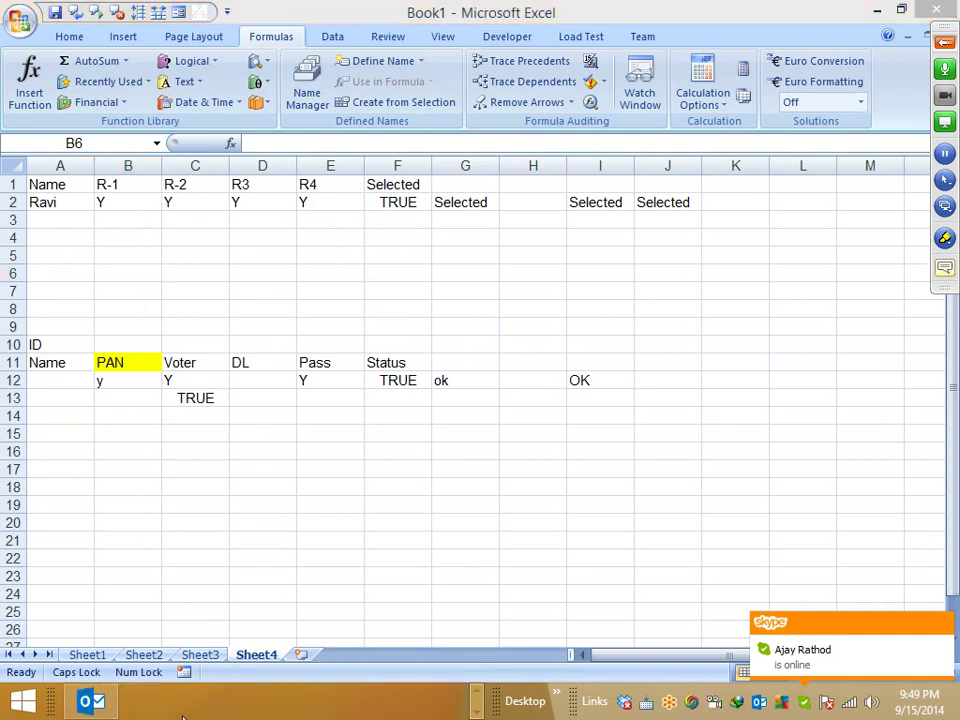
pyautogui.click(90, 700)
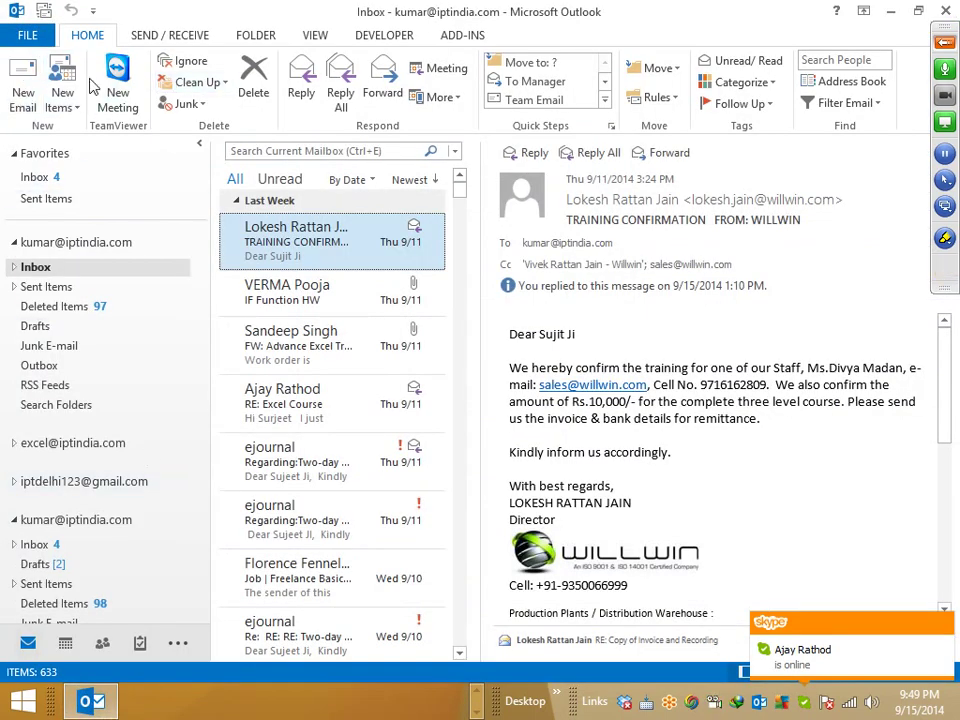